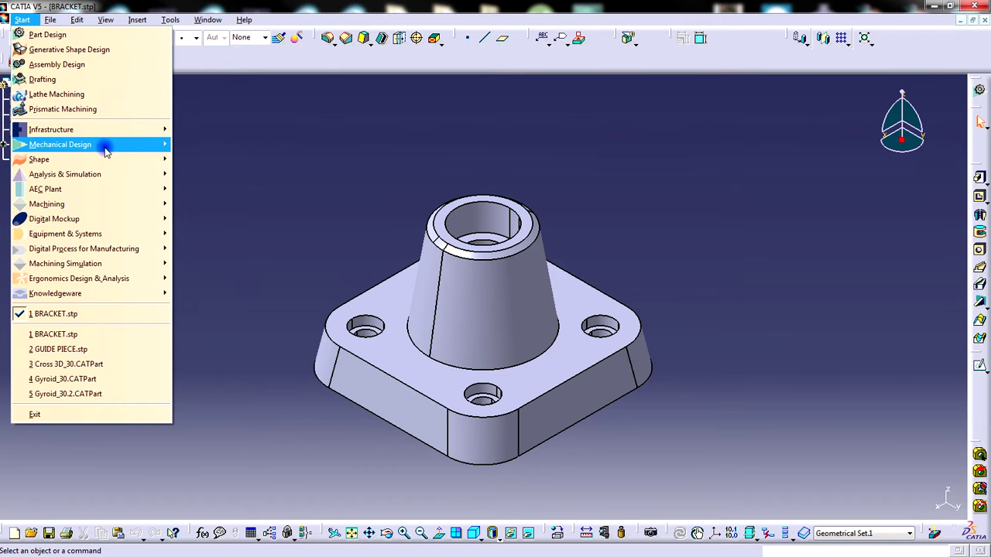
Create a new drawing from the bracket part with an empty layout, ISO standard and A3 ISO sheet in landscape orientation
mouse_move(109, 149)
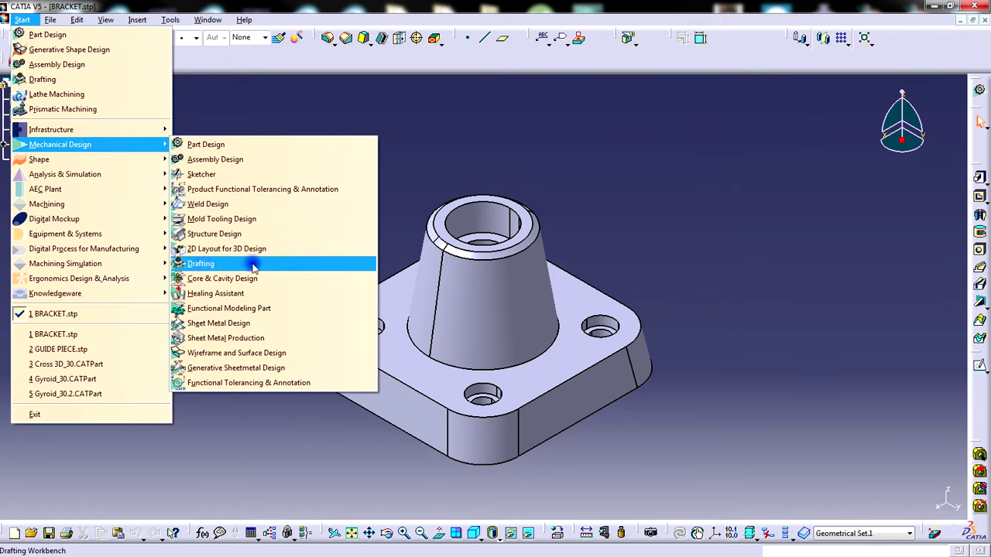
click(226, 267)
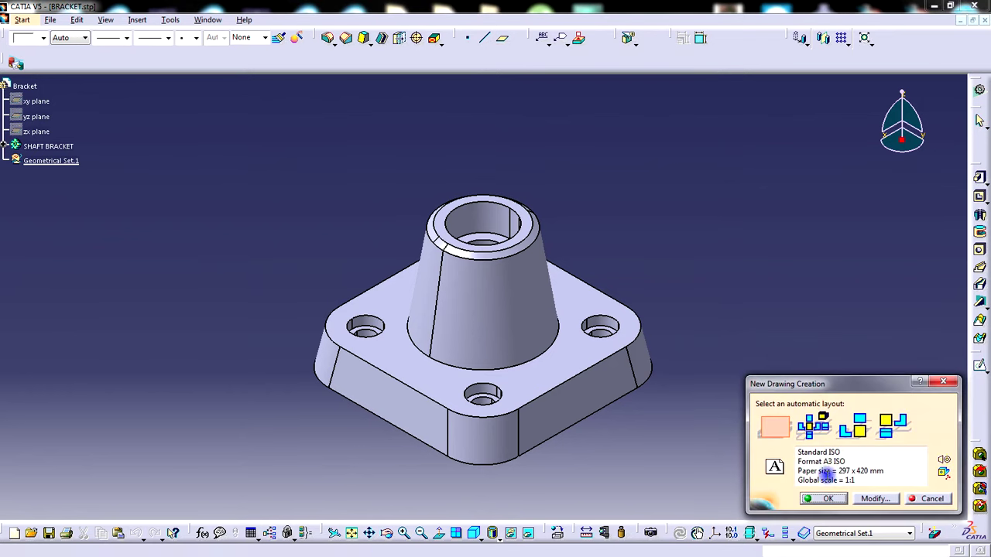
click(875, 499)
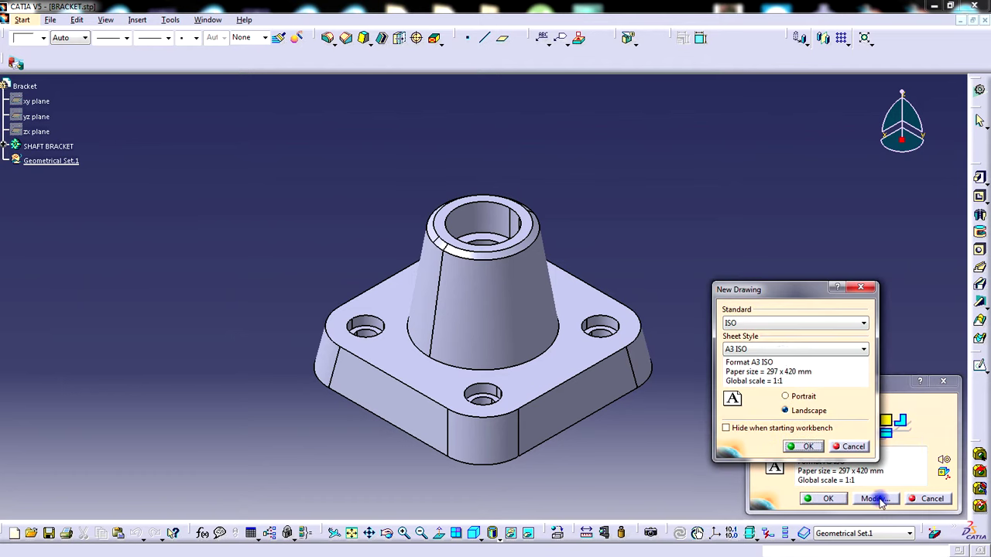
click(764, 320)
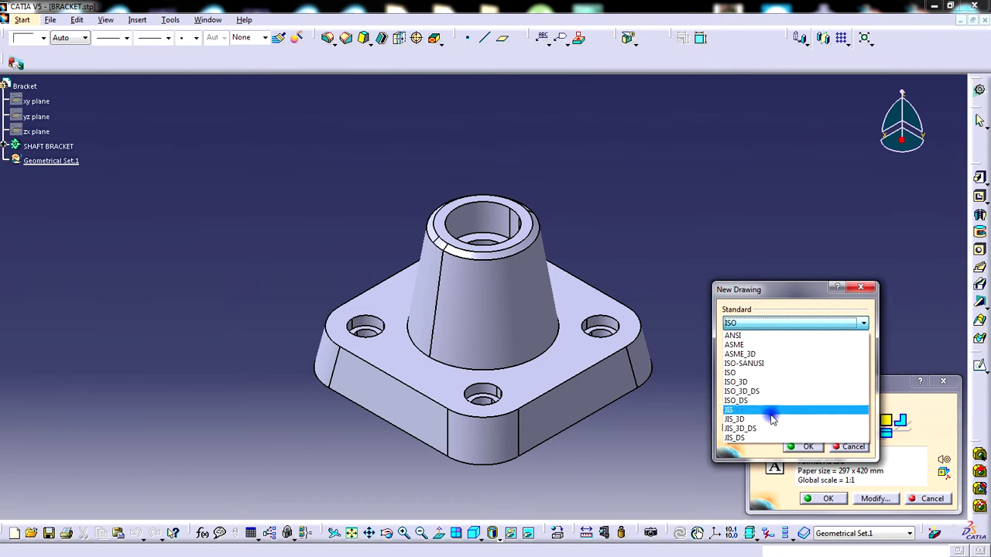
click(775, 375)
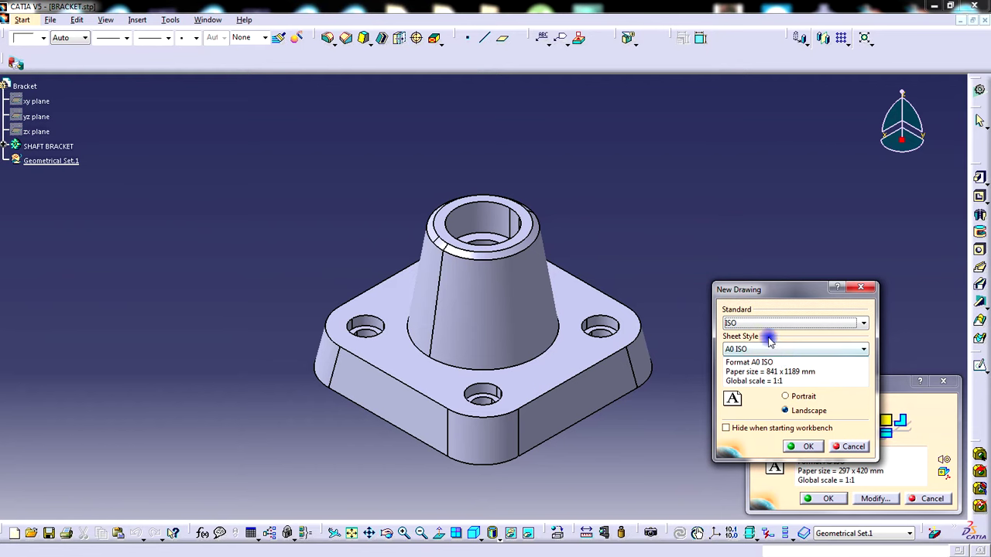
click(774, 349)
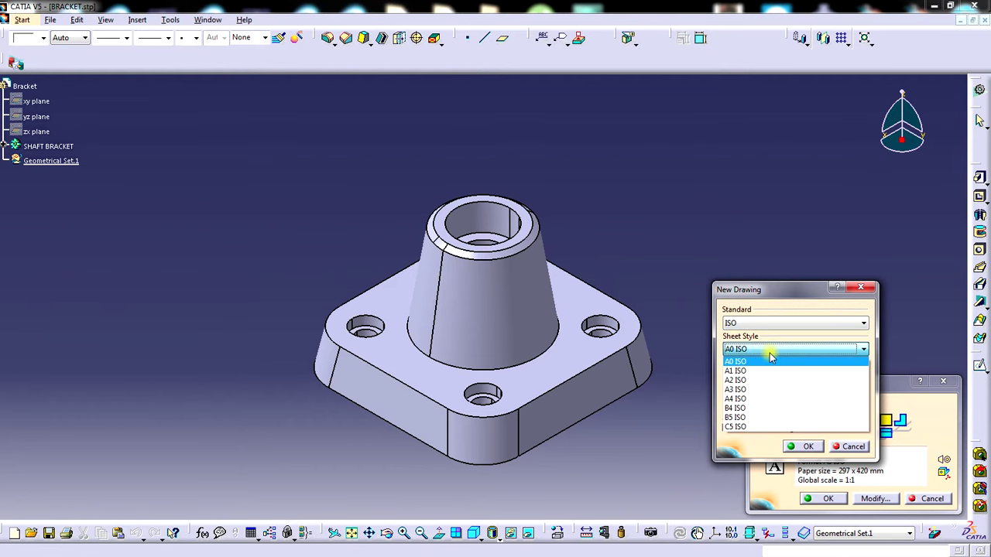
click(753, 391)
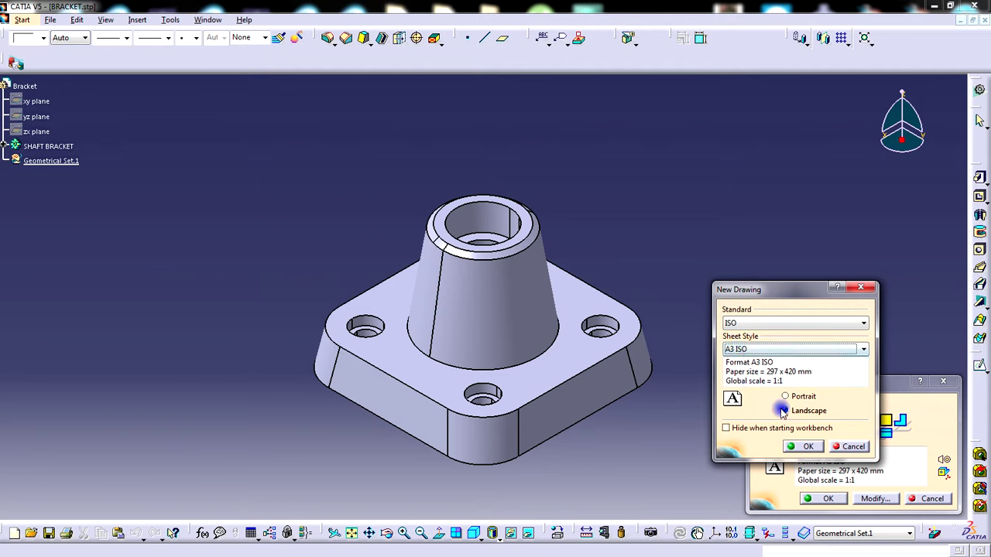
click(785, 396)
click(785, 410)
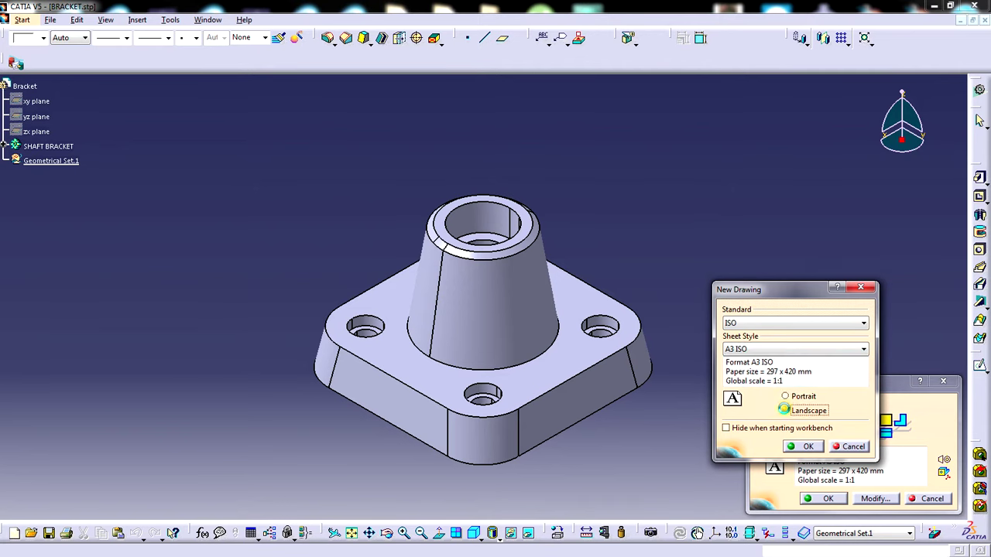
click(804, 447)
click(827, 498)
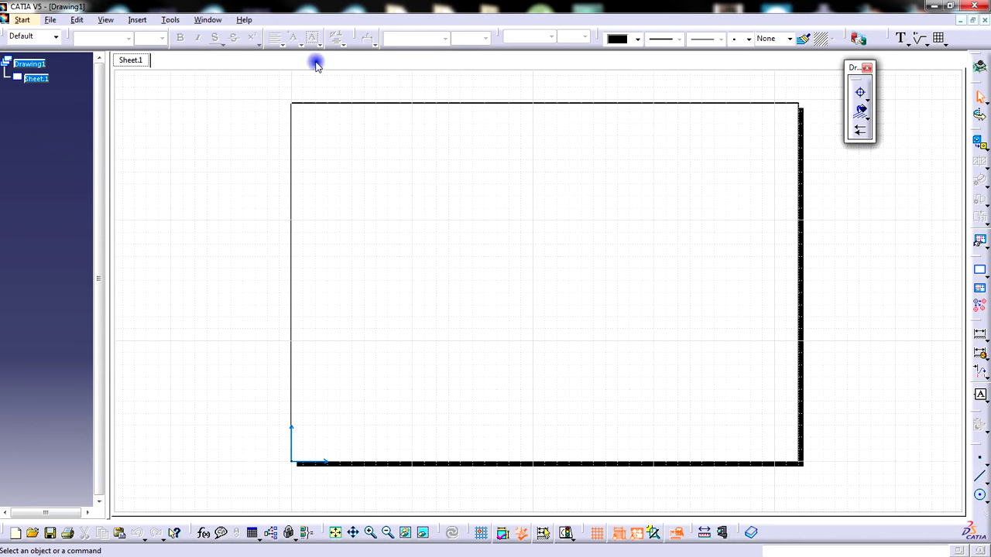
Undock the Dress-up and Dimensioning toolbars and float them side by side above the drawing sheet
drag(316, 65, 317, 66)
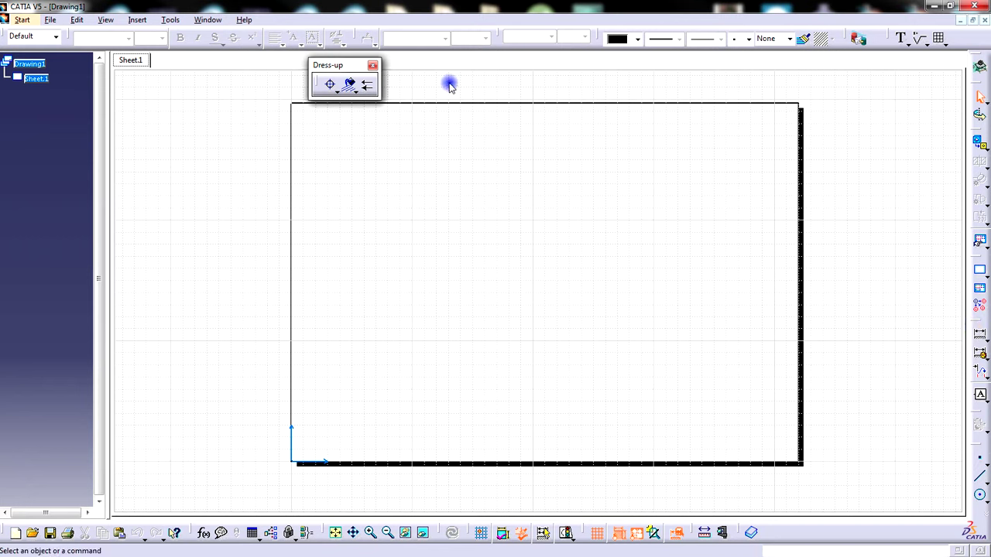
drag(397, 83, 398, 84)
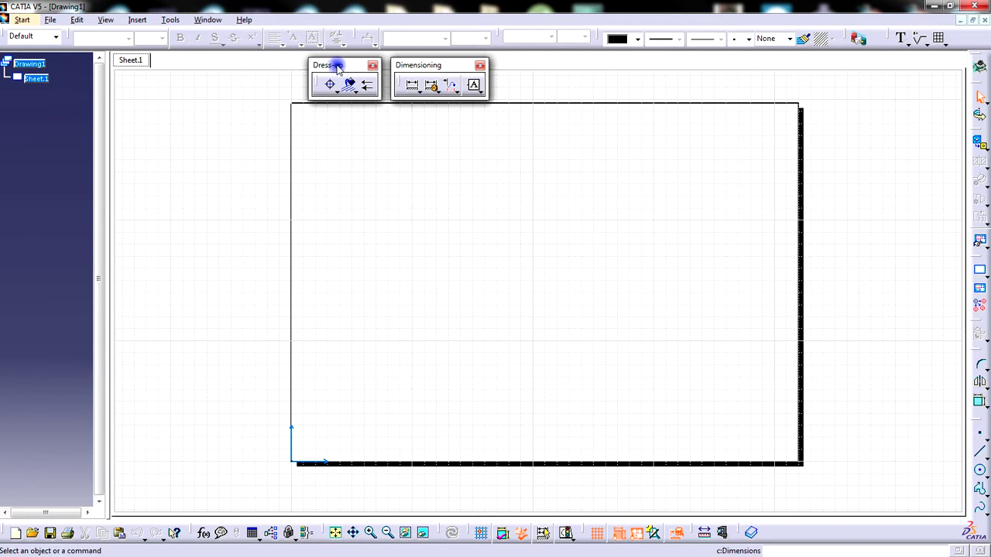
drag(288, 63, 288, 61)
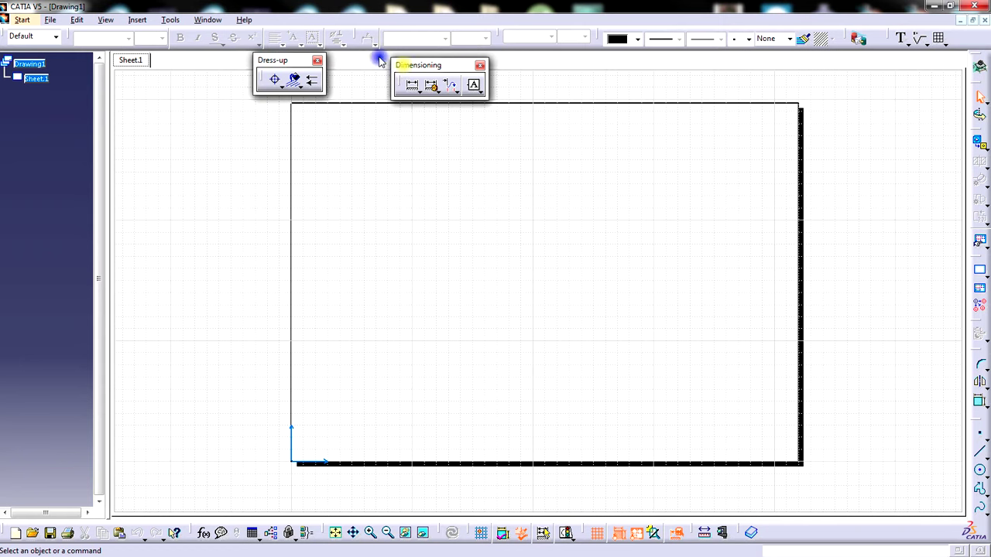
drag(403, 65, 356, 60)
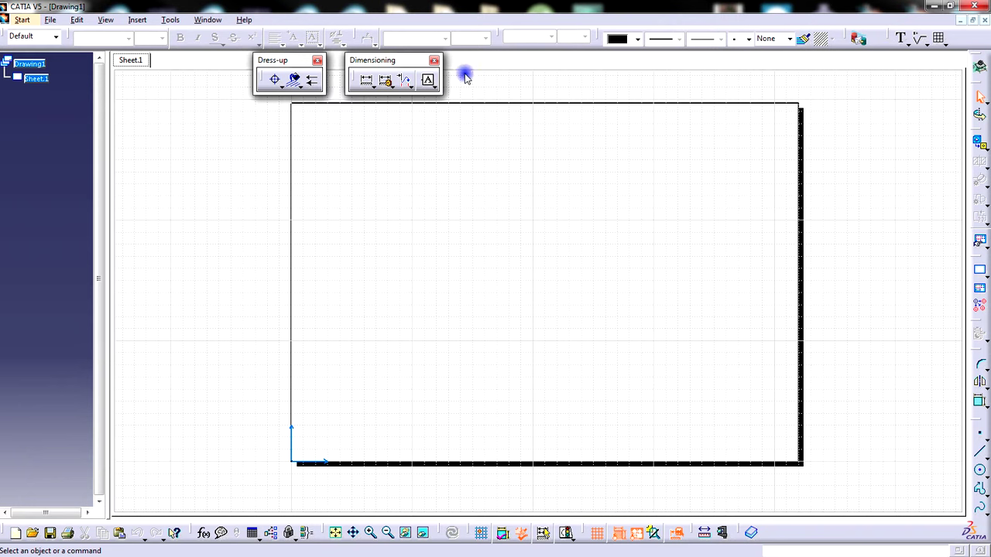
Float the Annotations and Views toolbars as well, and line up all four toolbars in a row above the sheet
drag(465, 75, 466, 77)
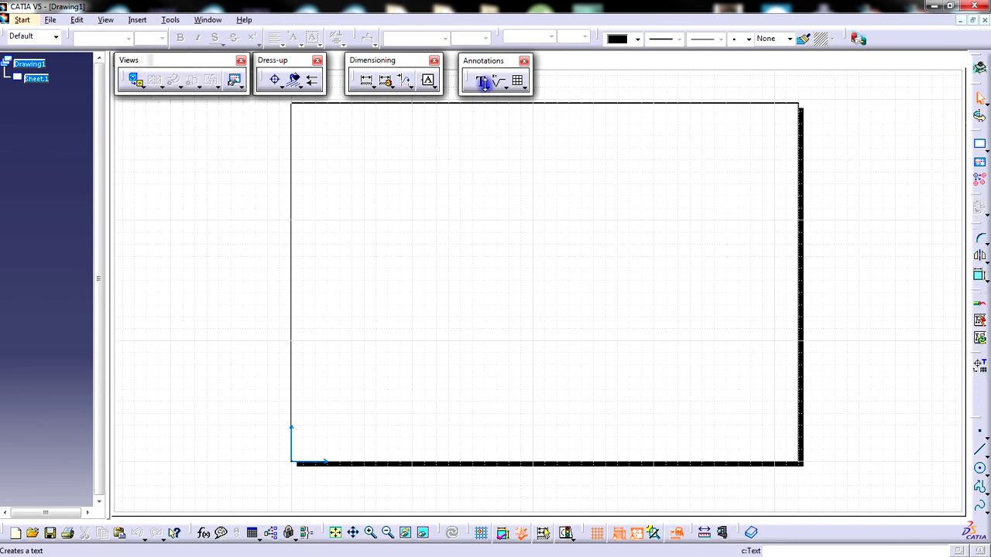
drag(613, 67, 613, 67)
drag(504, 63, 546, 57)
mouse_move(277, 62)
mouse_down()
mouse_move(376, 71)
mouse_move(428, 60)
mouse_up()
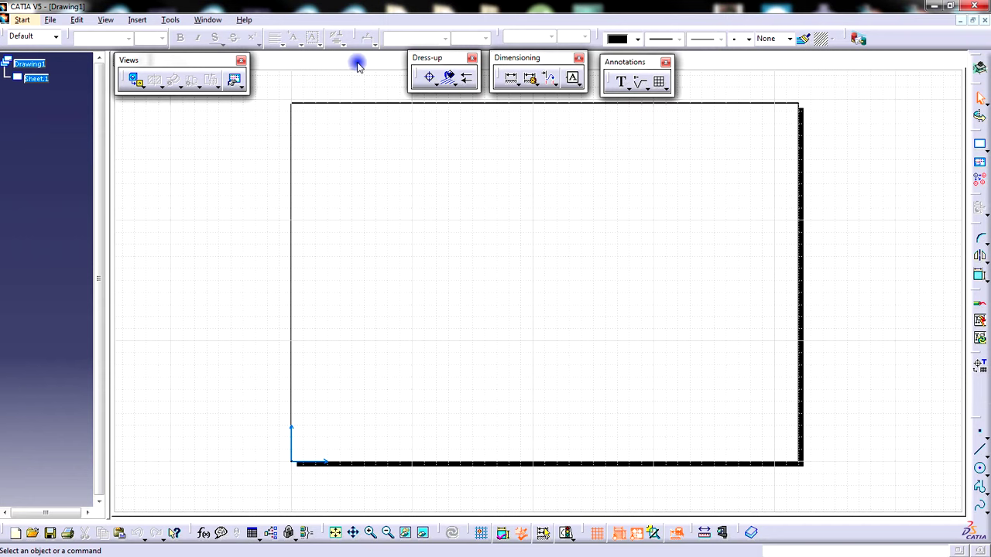
drag(357, 65, 355, 67)
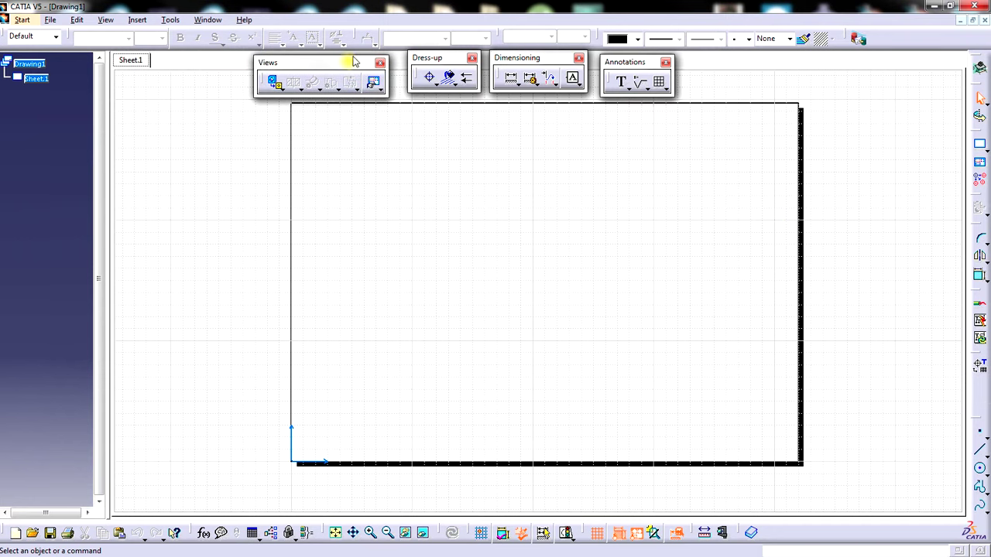
drag(350, 63, 357, 60)
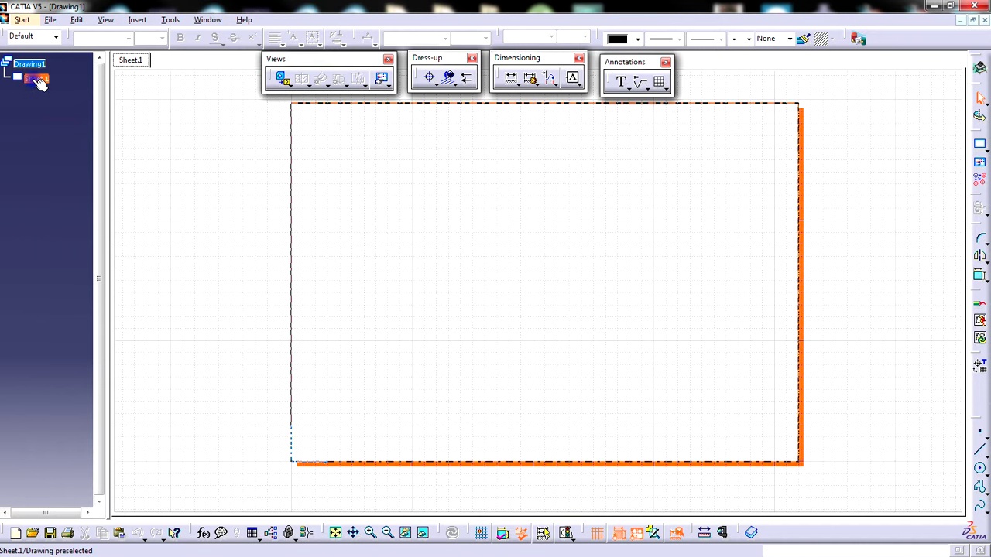
Rename the sheet BRACKET-1 and set its projection method to third angle standard
right_click(46, 83)
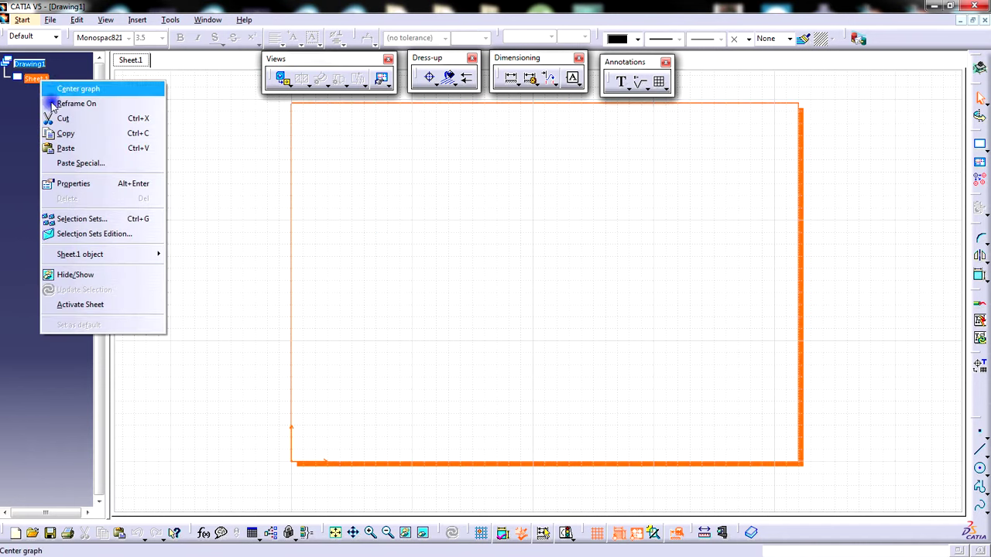
click(74, 184)
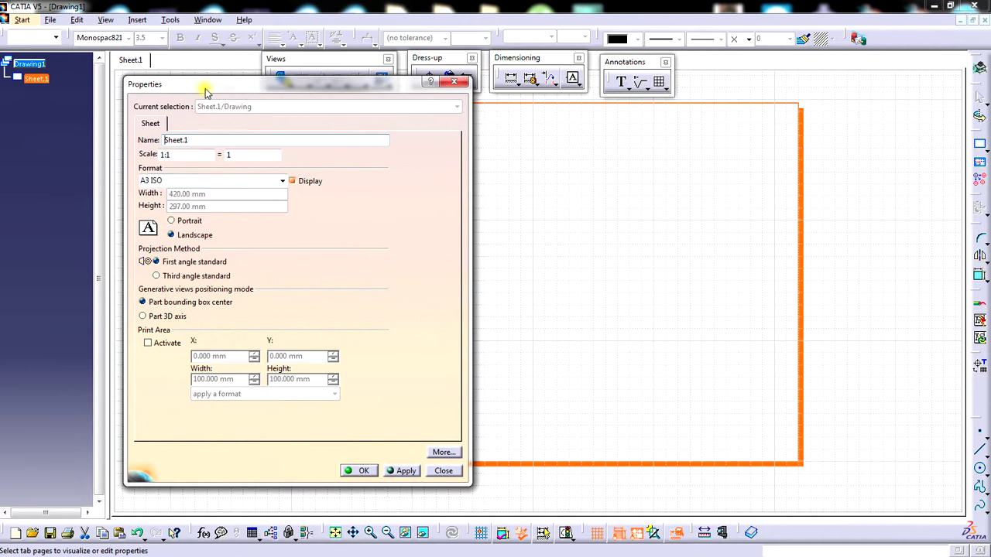
drag(205, 92, 216, 92)
drag(213, 140, 170, 144)
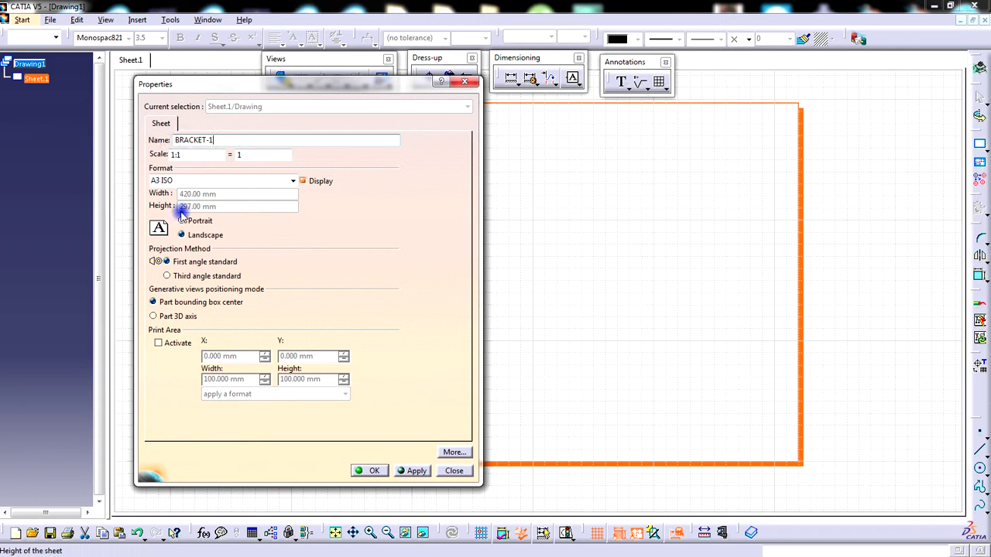
click(166, 277)
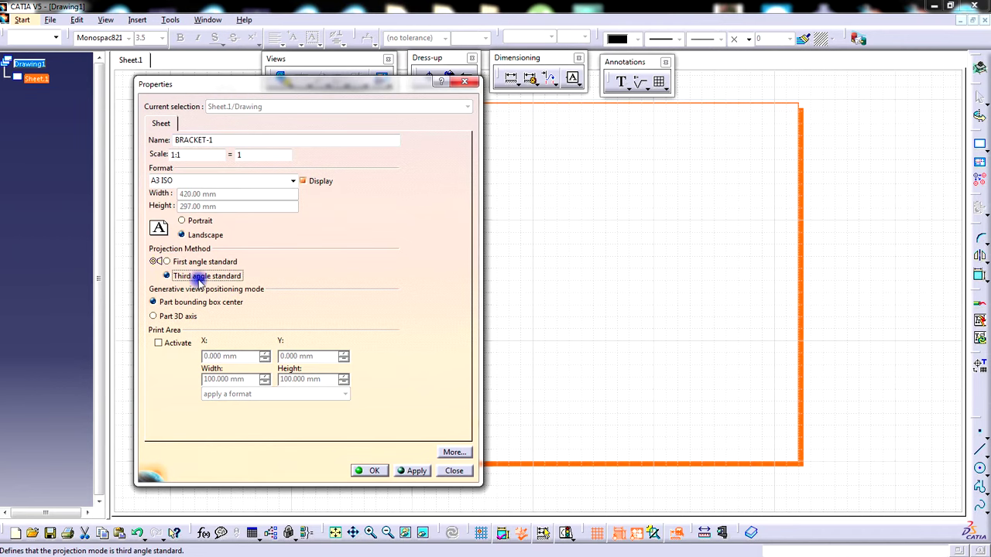
click(376, 470)
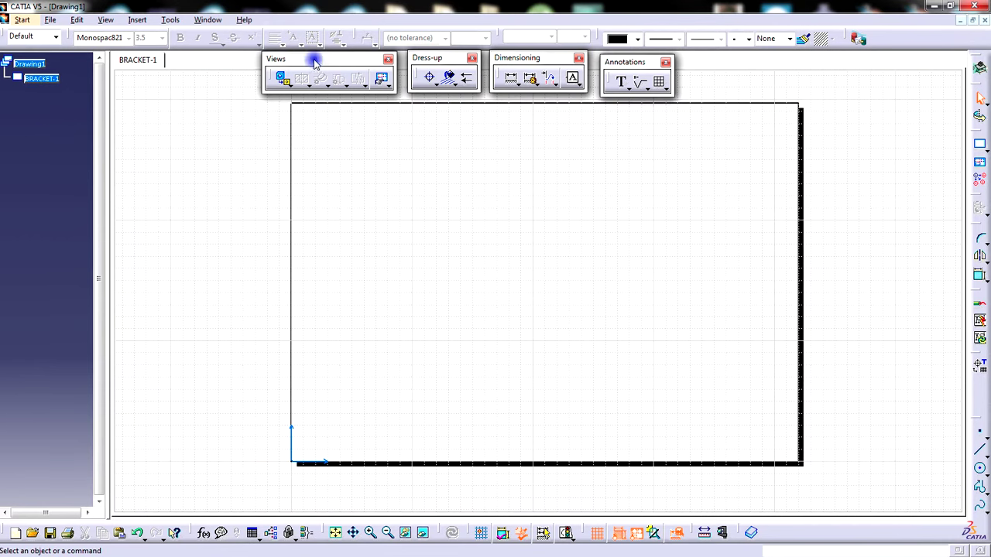
Start a front view using the upper face of the base flange in BRACKET.stp as the reference plane
drag(290, 62, 268, 64)
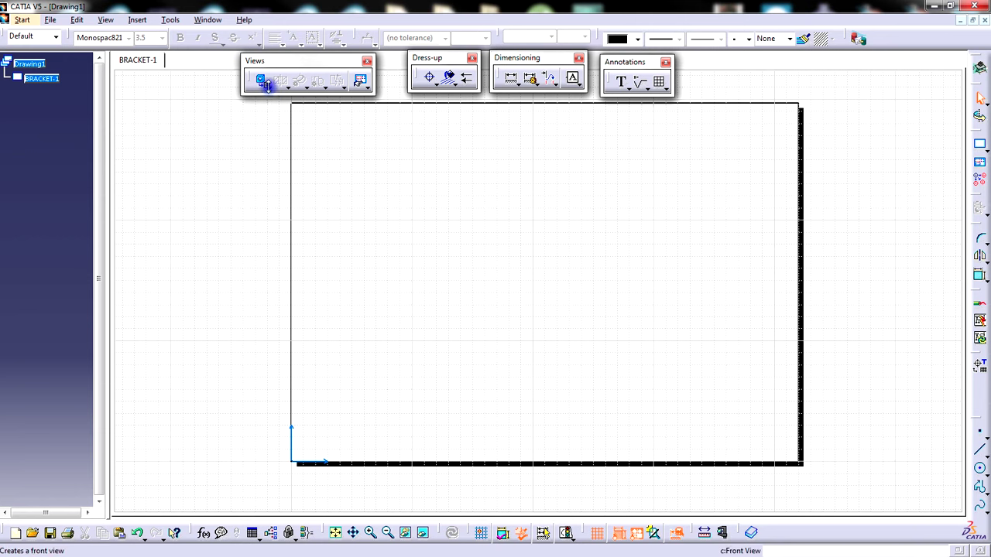
click(269, 89)
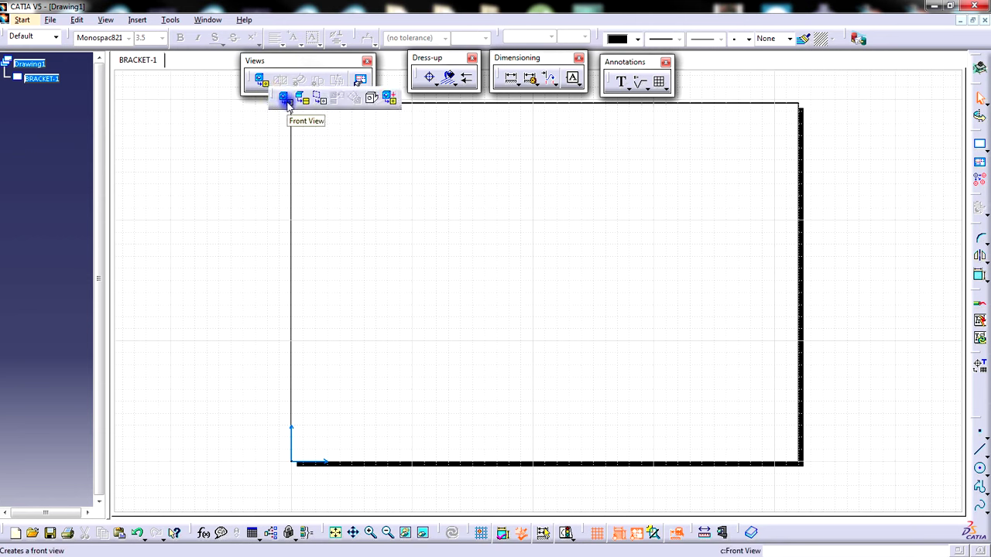
click(285, 101)
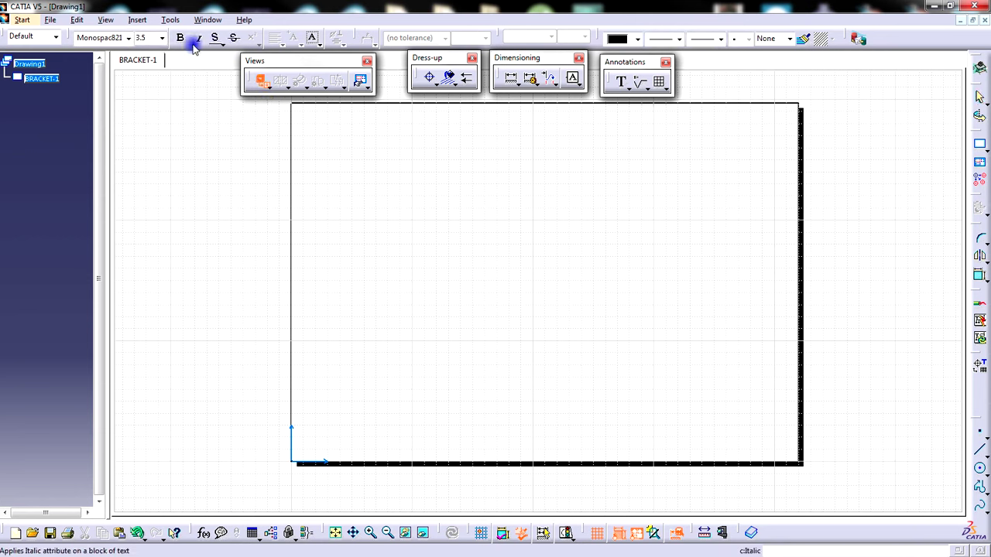
click(205, 21)
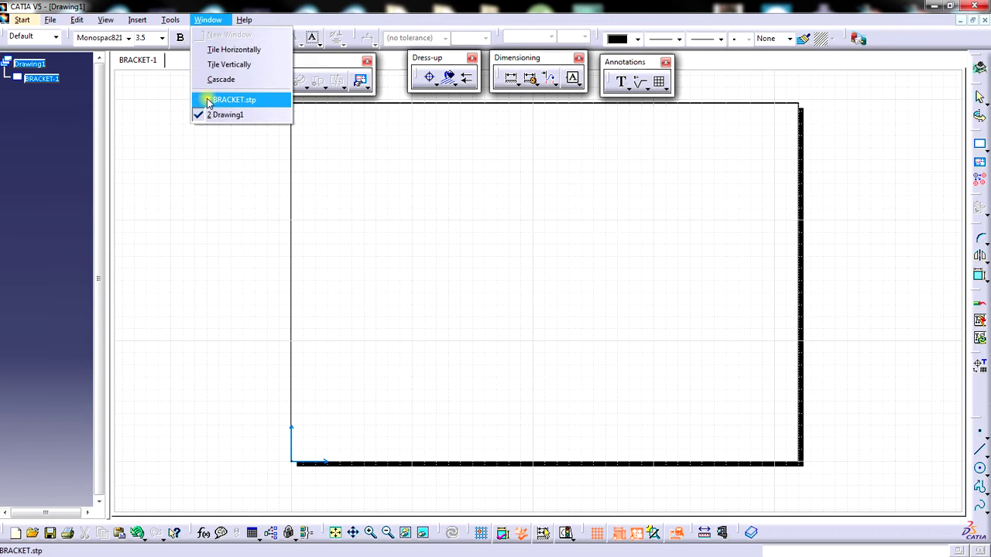
click(206, 98)
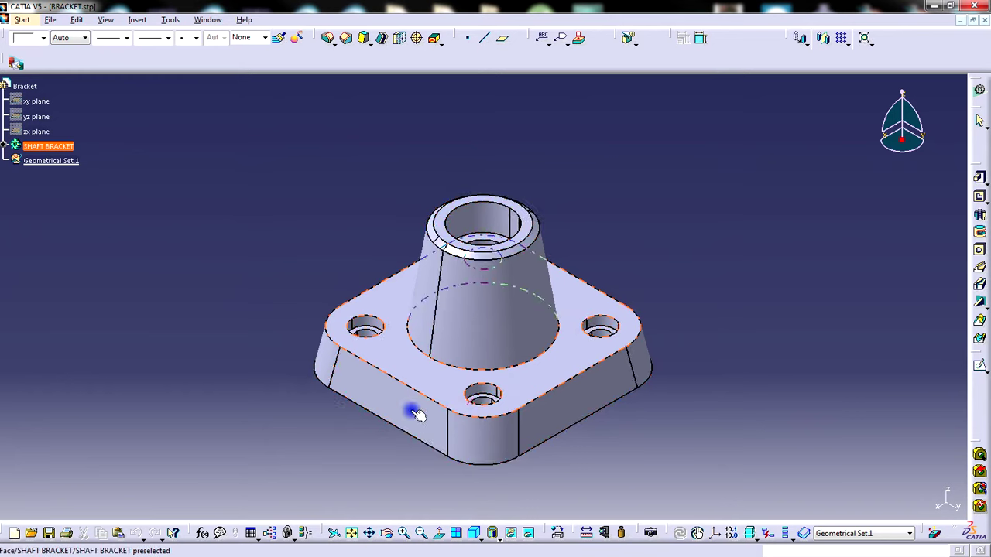
mouse_move(570, 348)
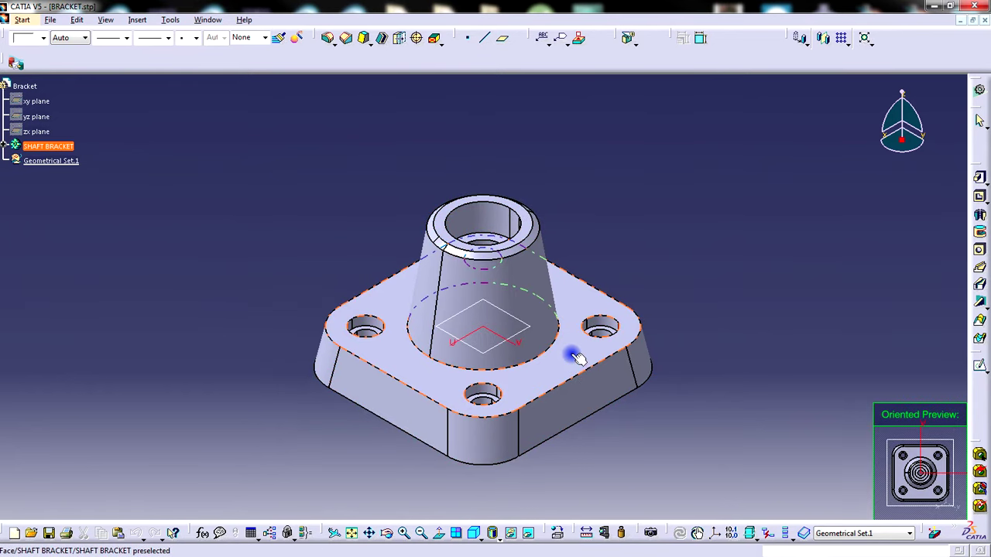
click(576, 356)
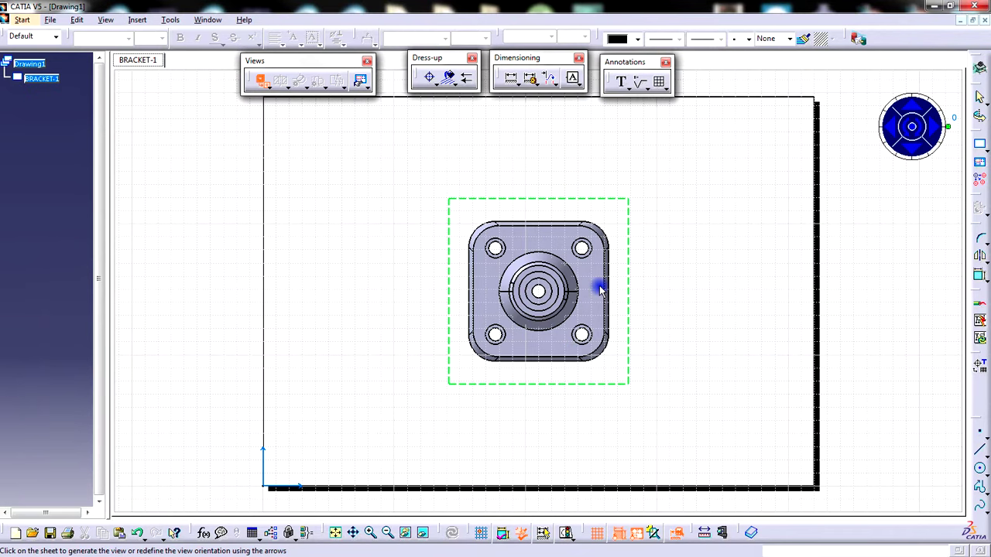
Reorient the front view preview until the bracket is seen from above, facing the boss, and generate the view on the sheet
mouse_move(679, 256)
middle_down()
mouse_move(685, 286)
mouse_move(693, 269)
middle_up()
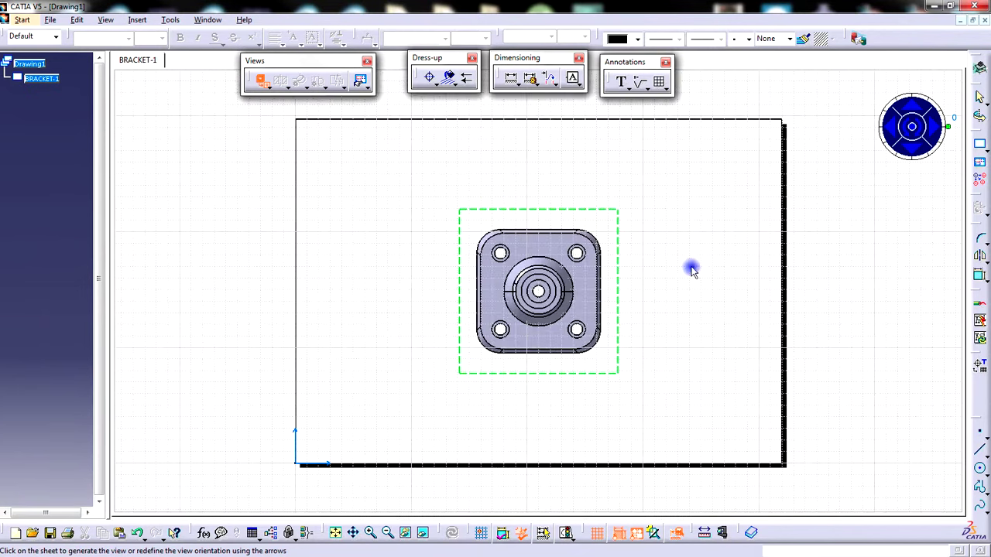
click(917, 151)
click(919, 153)
click(916, 151)
click(888, 131)
click(888, 132)
click(889, 132)
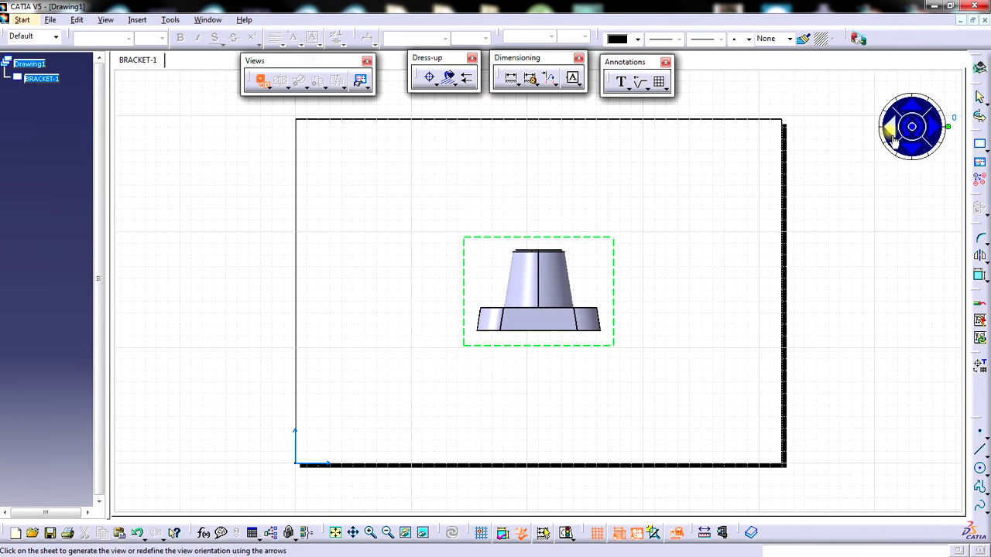
click(917, 153)
mouse_move(670, 323)
middle_down()
mouse_move(624, 312)
mouse_move(667, 323)
middle_up()
click(670, 253)
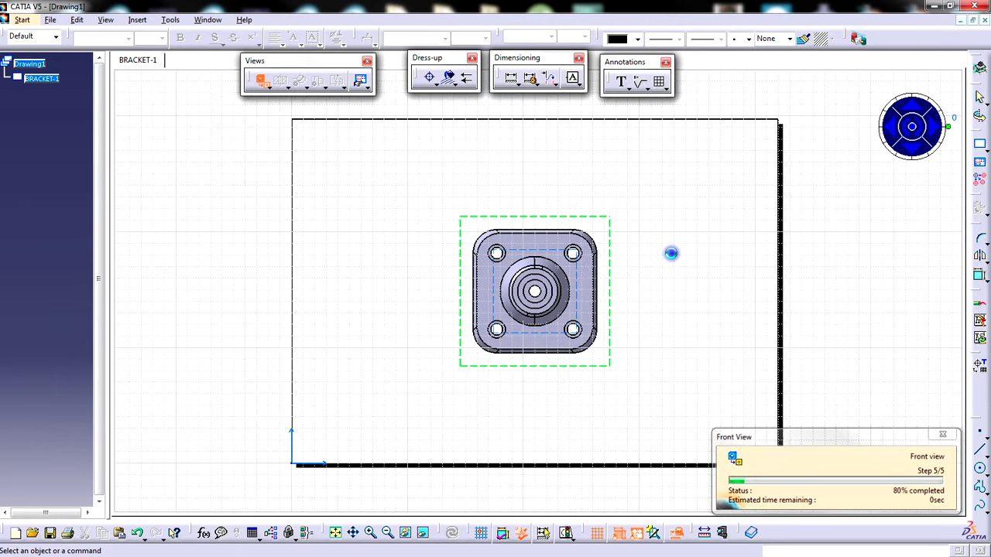
Move the front view to the upper-left area of the sheet and deselect it
drag(612, 252, 455, 211)
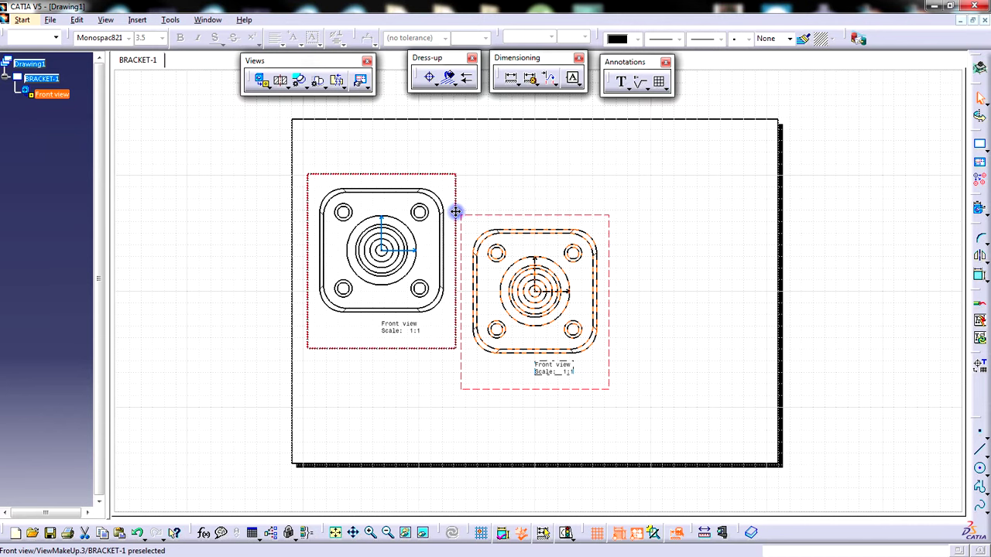
drag(472, 222, 513, 215)
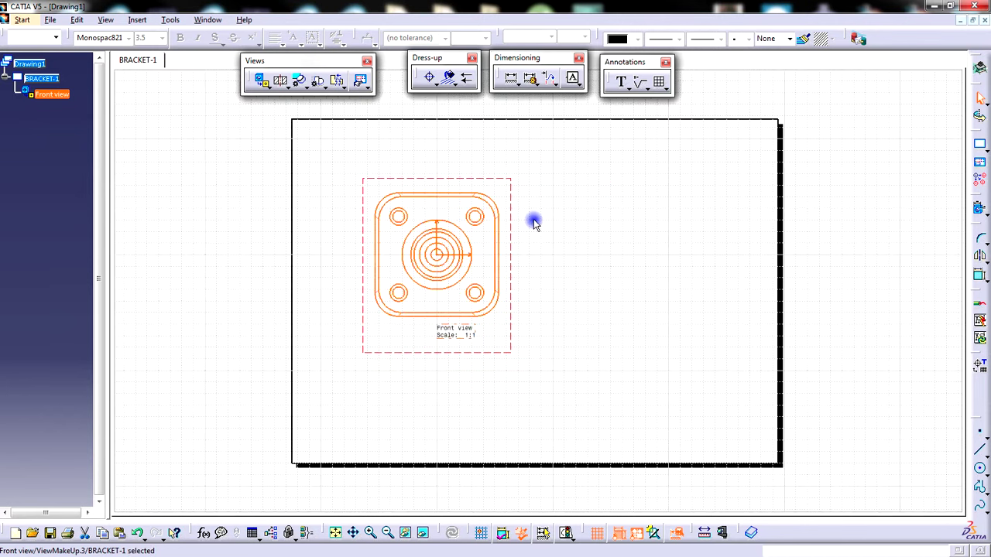
click(537, 265)
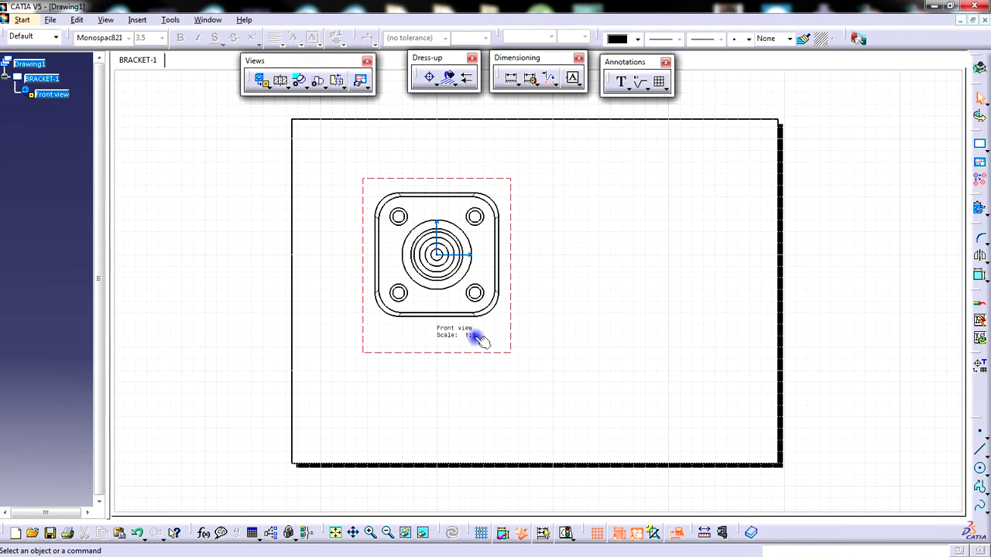
Delete the existing front view of the bracket from the sheet
drag(511, 332, 510, 311)
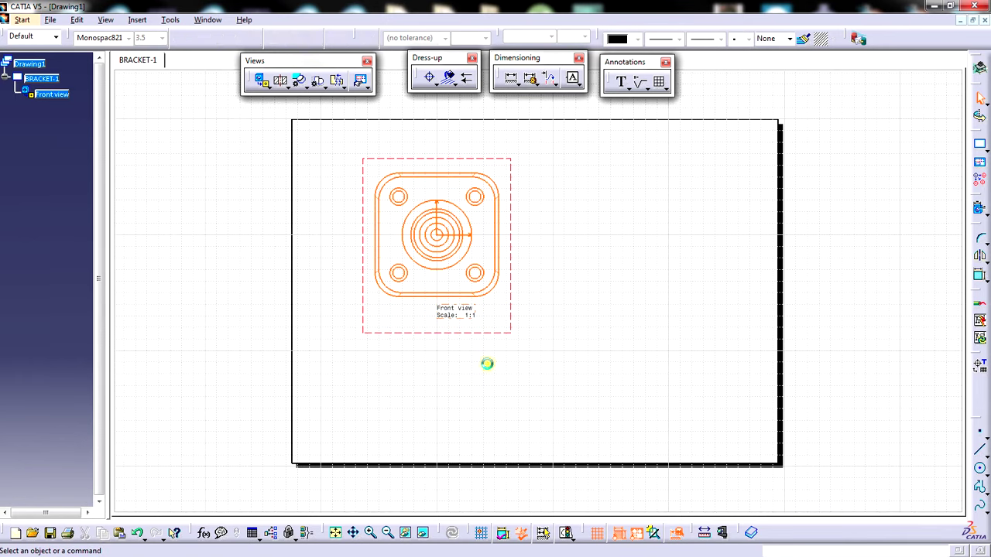
right_click(509, 333)
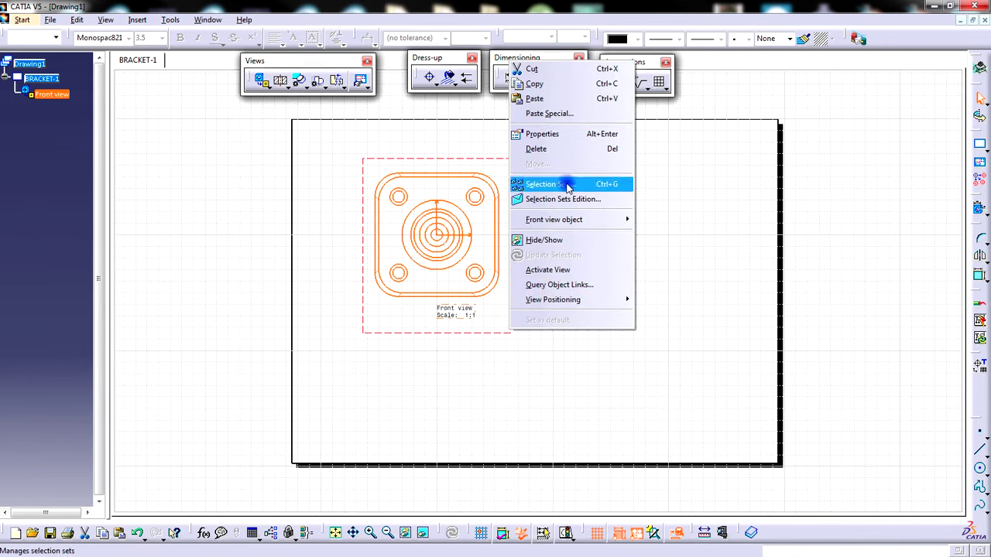
click(549, 148)
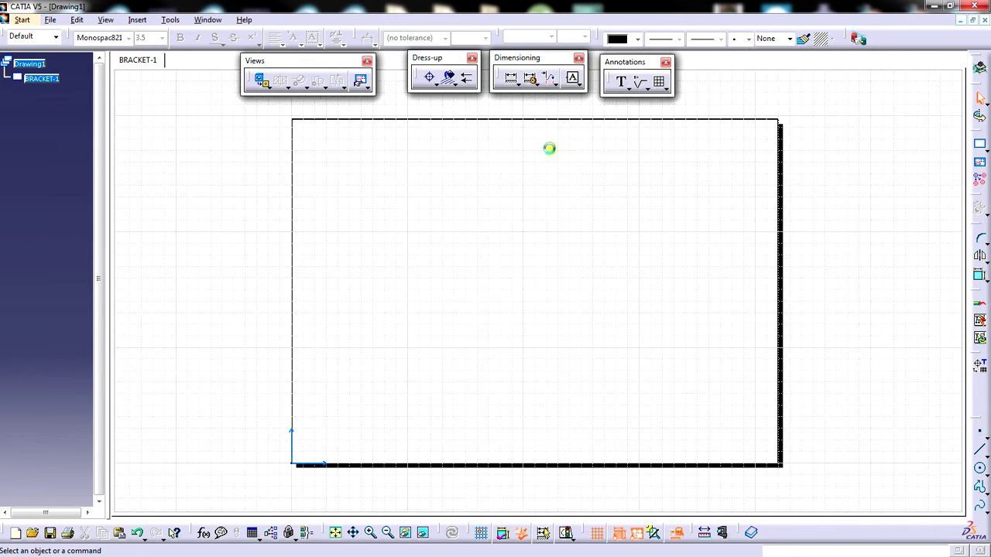
Create a new front view on the sheet using the yz plane of BRACKET.stp as the reference plane
click(270, 87)
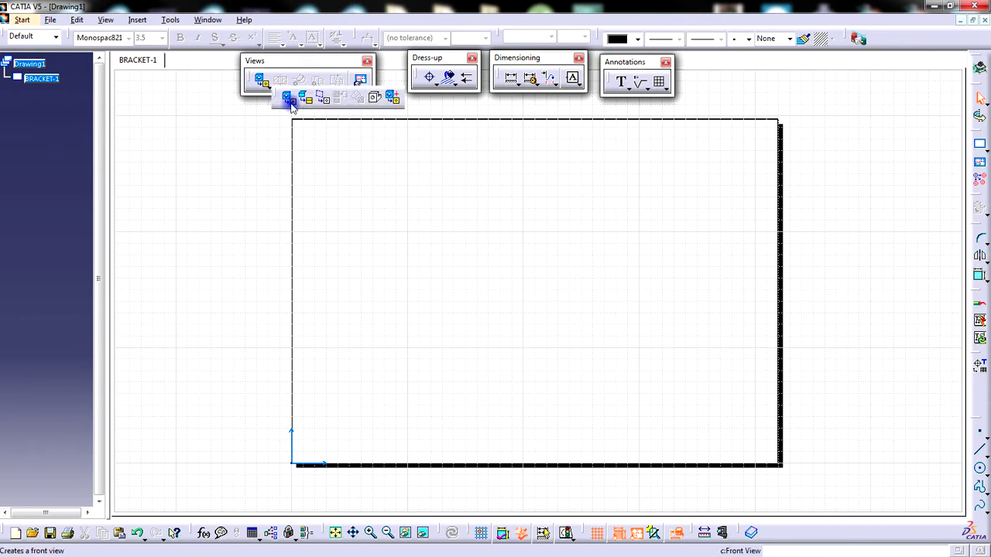
click(290, 102)
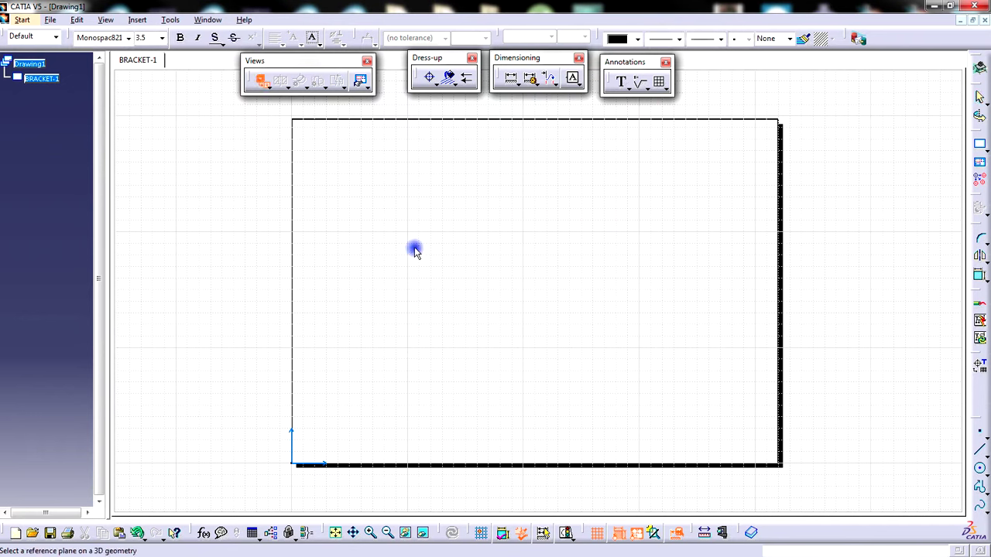
click(206, 21)
click(230, 100)
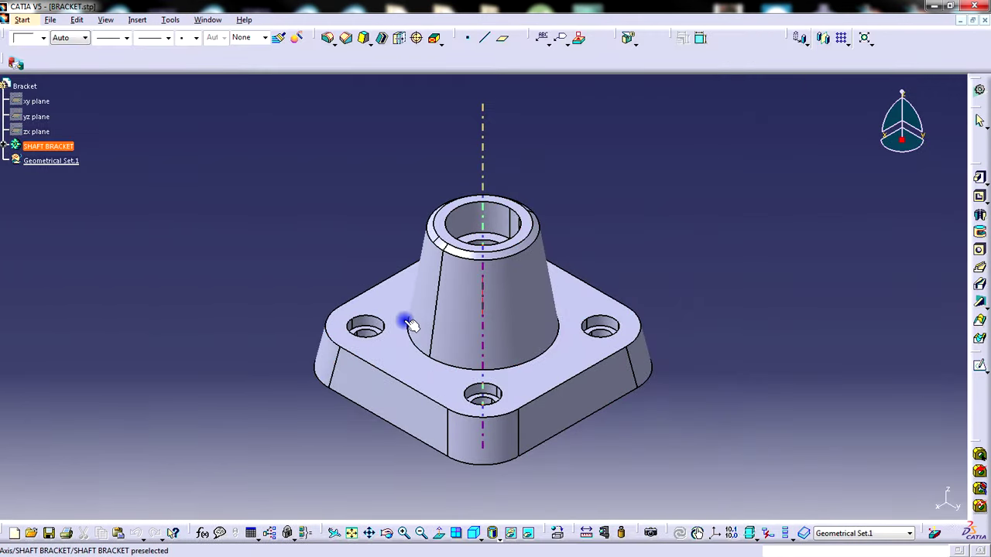
click(40, 118)
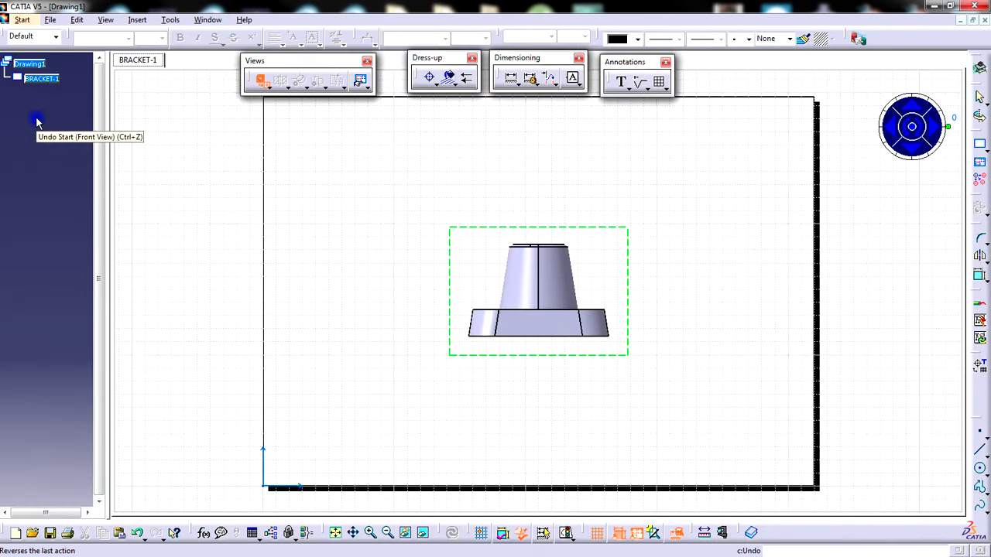
click(658, 313)
middle_drag(656, 310, 658, 336)
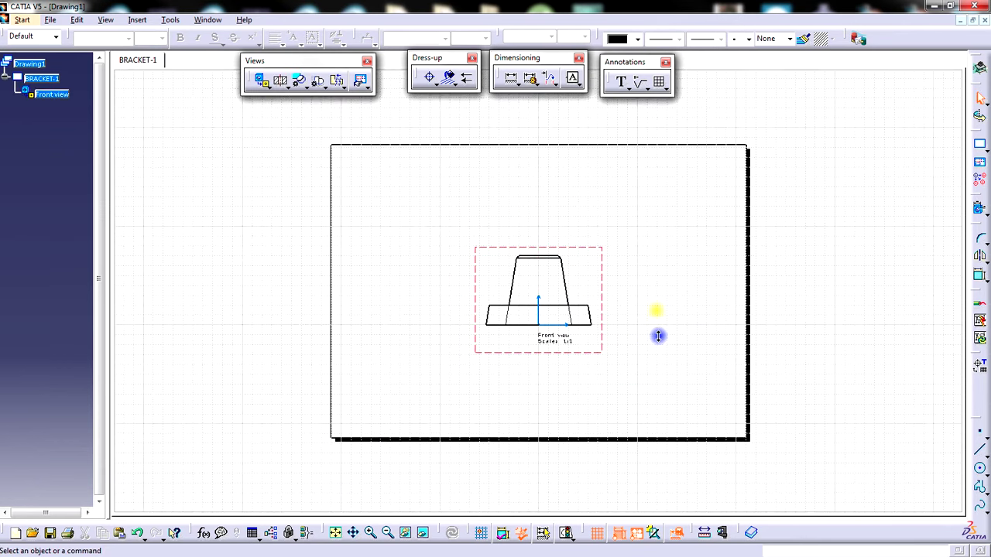
Move the new front view to the left side of the sheet and deselect it
drag(601, 288, 494, 299)
click(531, 325)
mouse_move(575, 336)
middle_down()
mouse_move(585, 284)
mouse_move(595, 333)
middle_up()
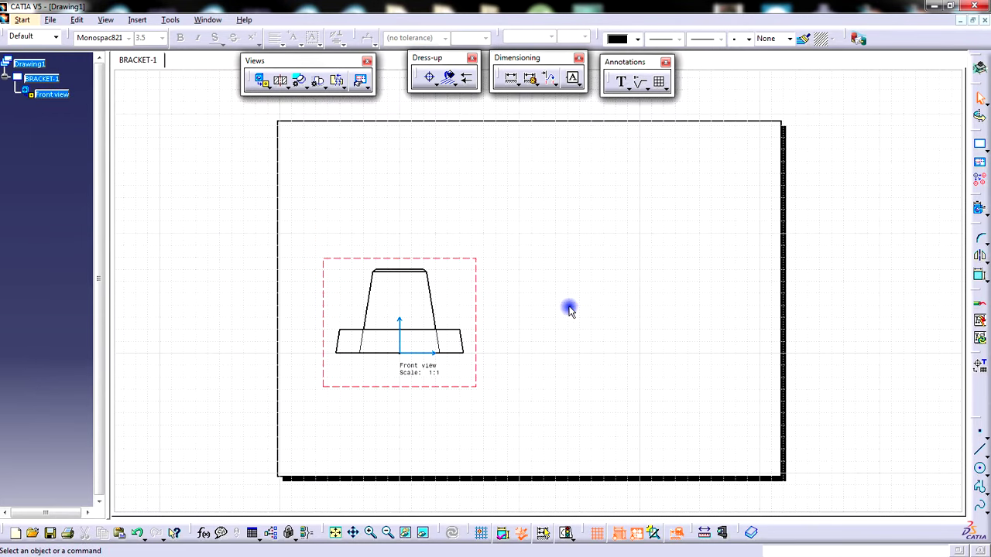
Turn off the Fillets dress-up in the front view's properties
right_click(474, 283)
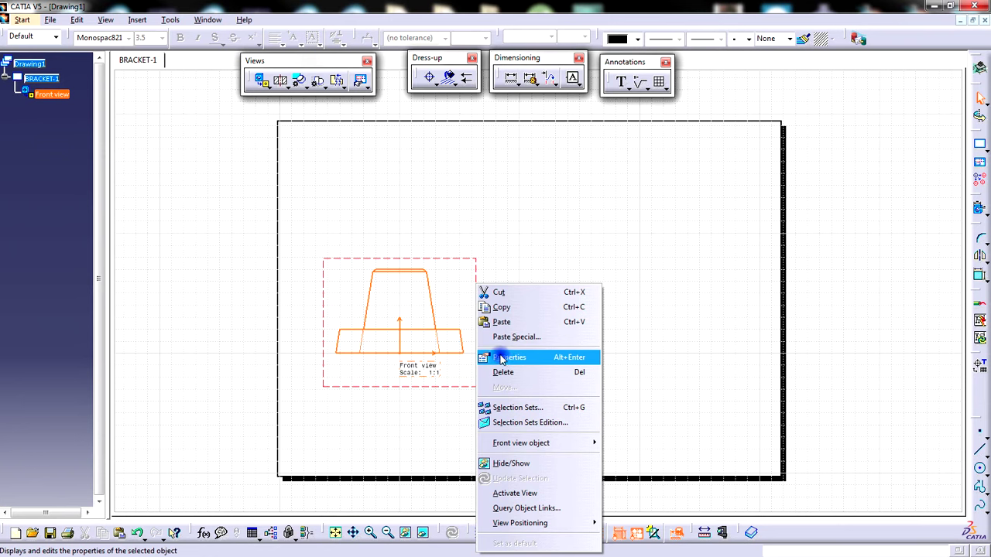
click(532, 357)
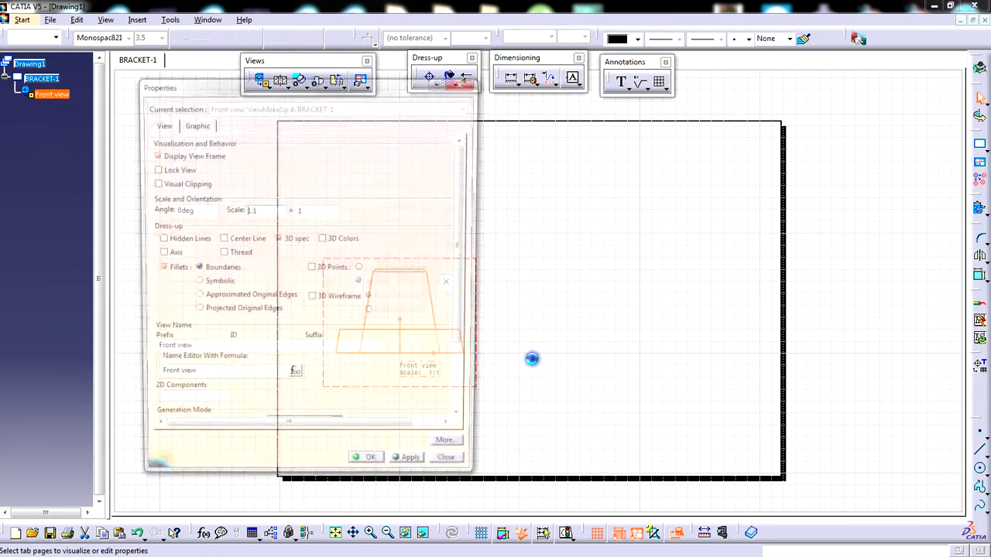
drag(368, 89, 733, 85)
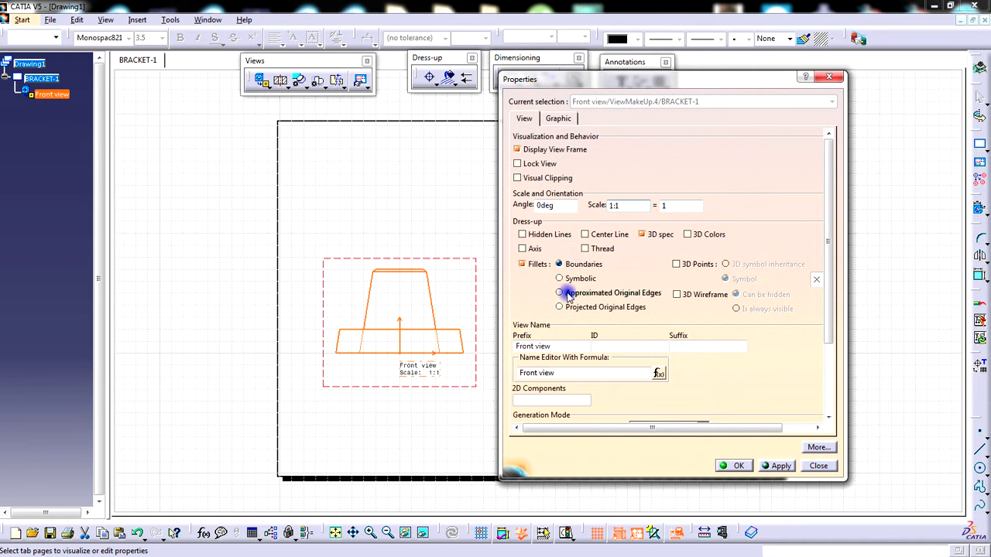
click(522, 265)
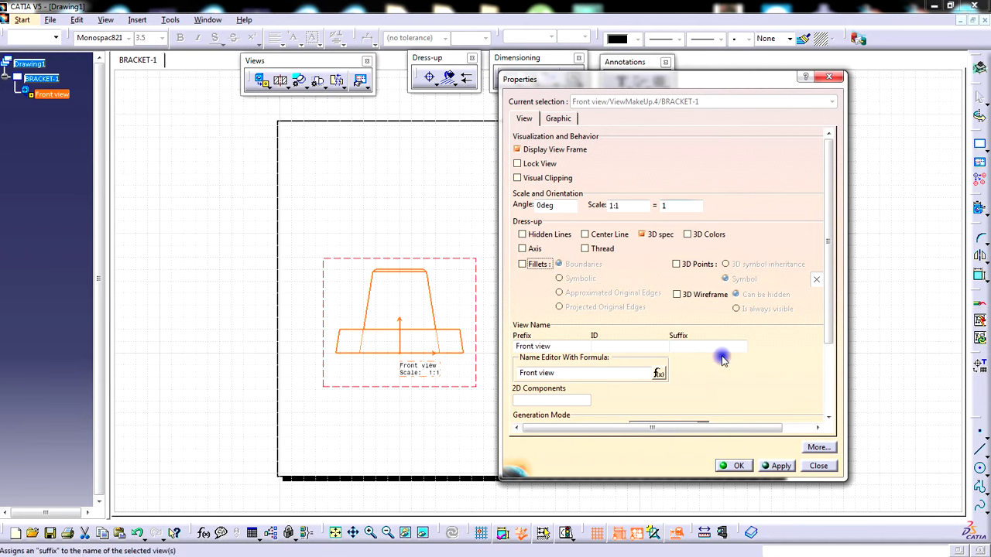
click(776, 466)
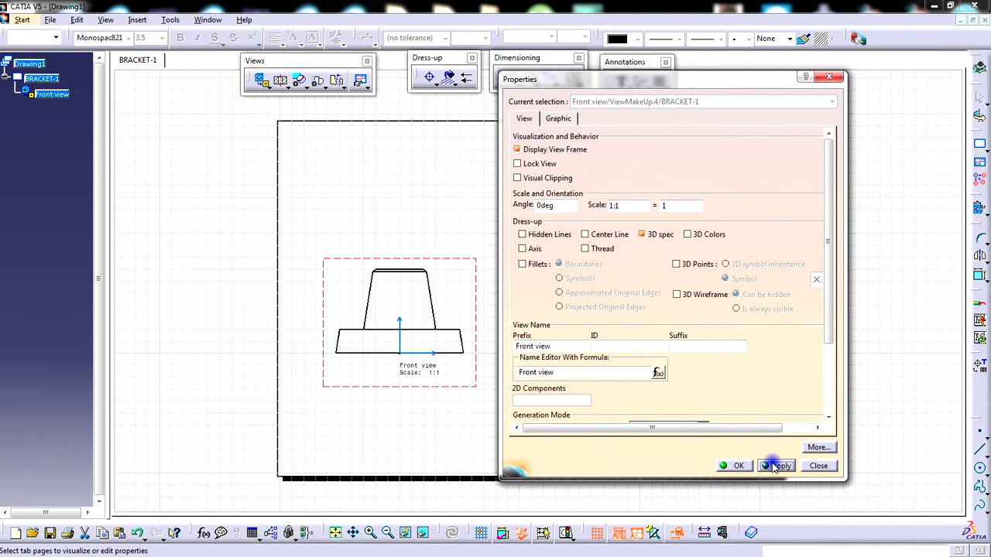
click(732, 466)
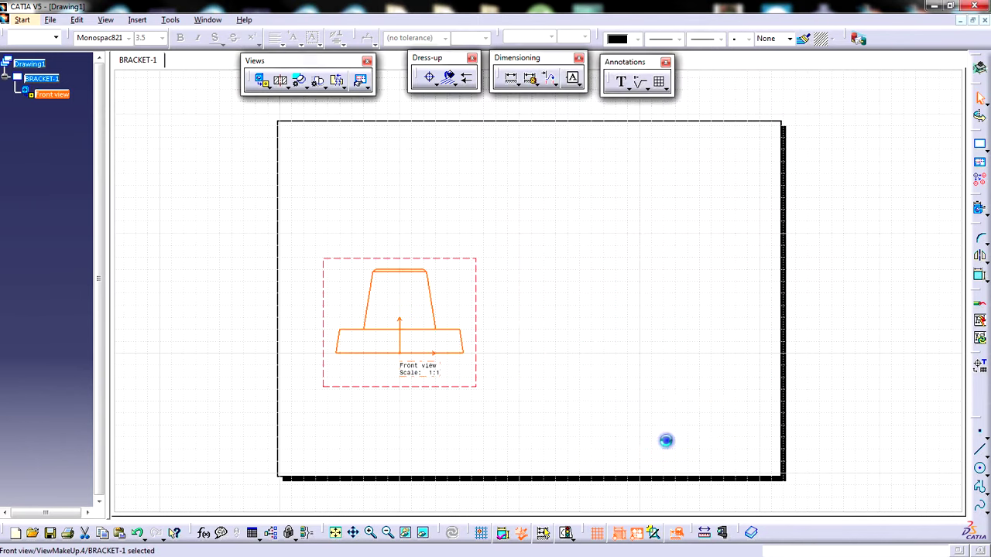
Shift the front view slightly down the sheet and project a top view directly above it
drag(480, 333, 484, 352)
click(499, 348)
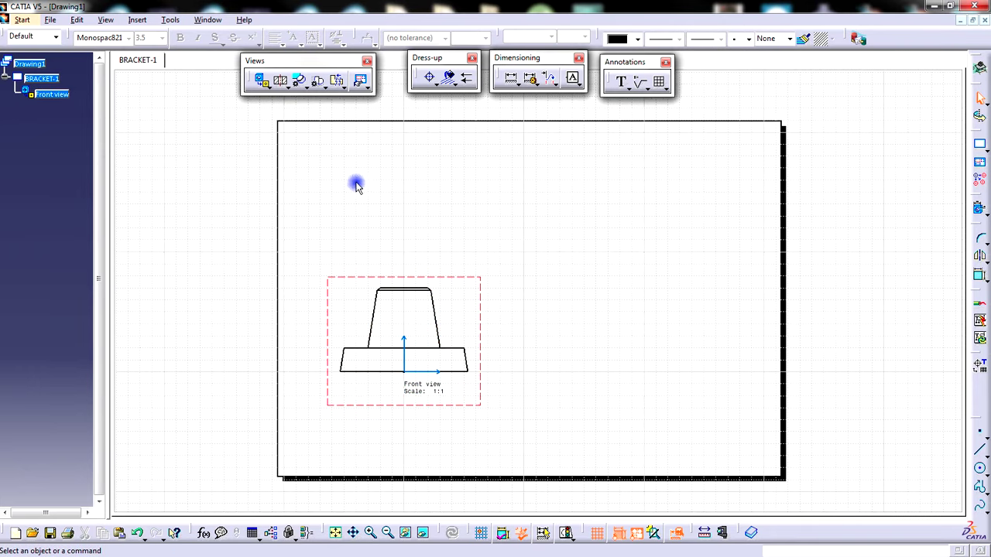
click(265, 86)
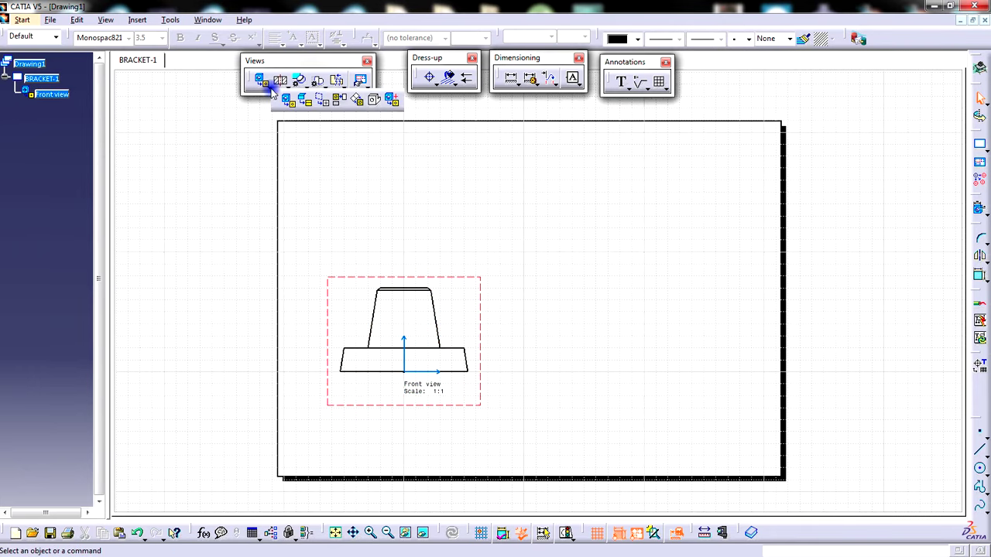
click(340, 103)
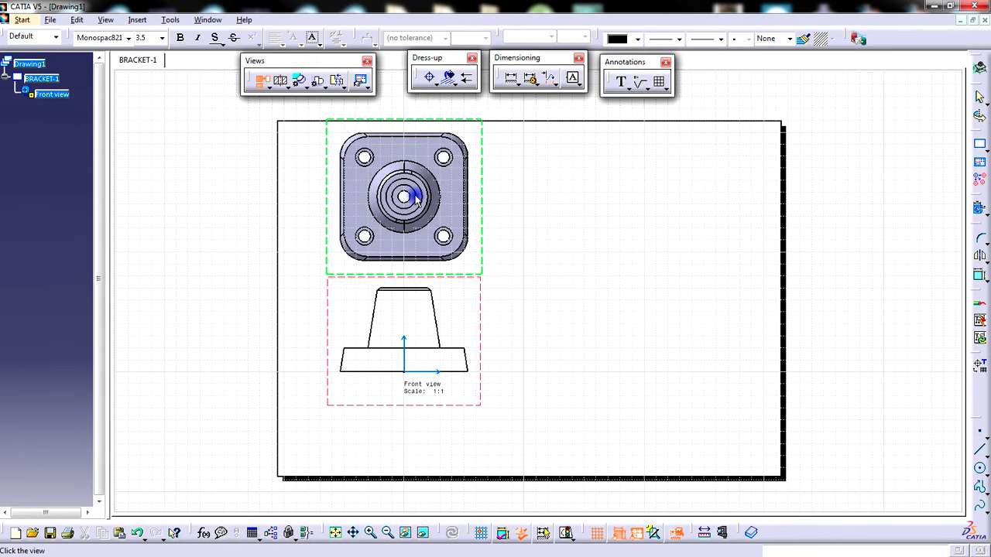
click(414, 201)
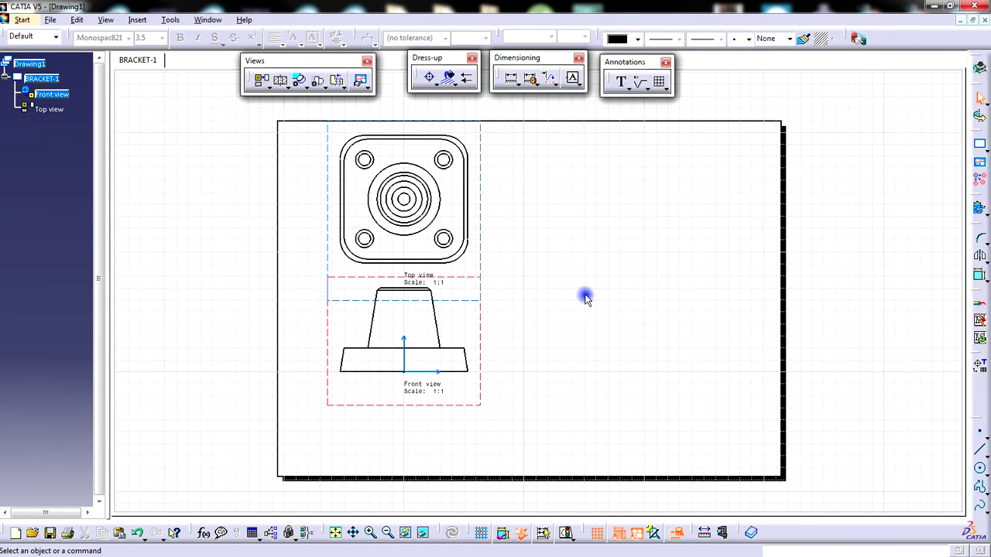
mouse_move(585, 296)
middle_down()
mouse_move(560, 294)
mouse_move(568, 317)
middle_up()
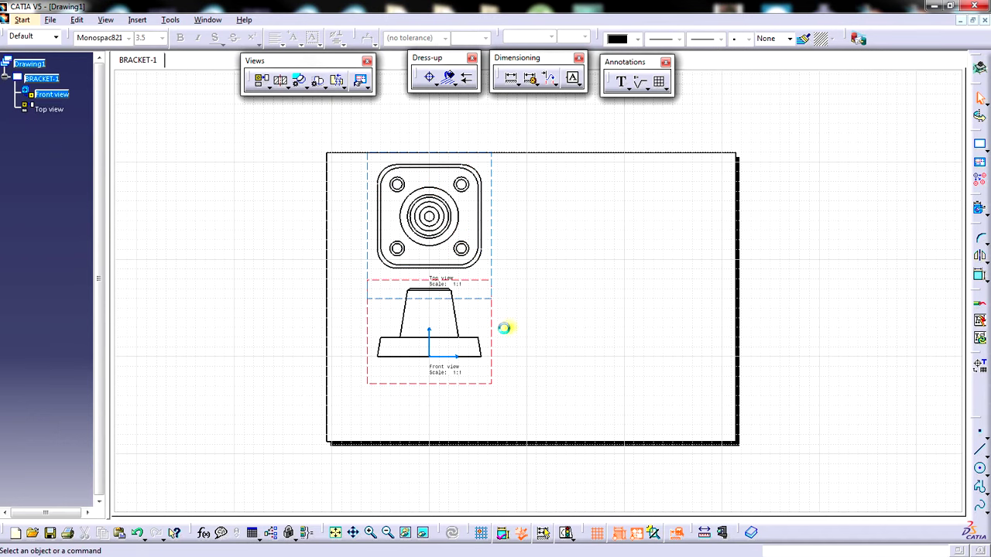
Set the front view's scale to 2:3 in its properties
click(491, 333)
right_click(491, 333)
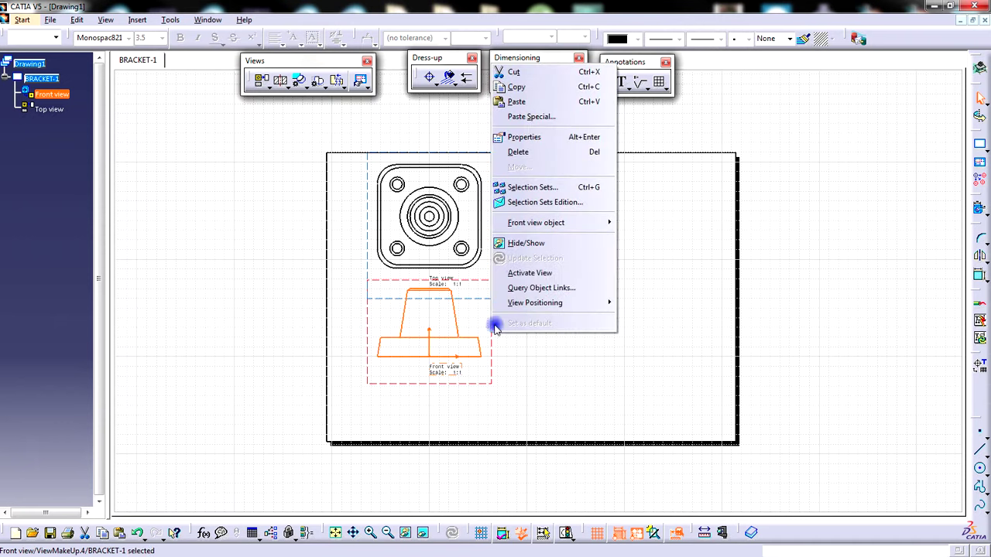
click(524, 137)
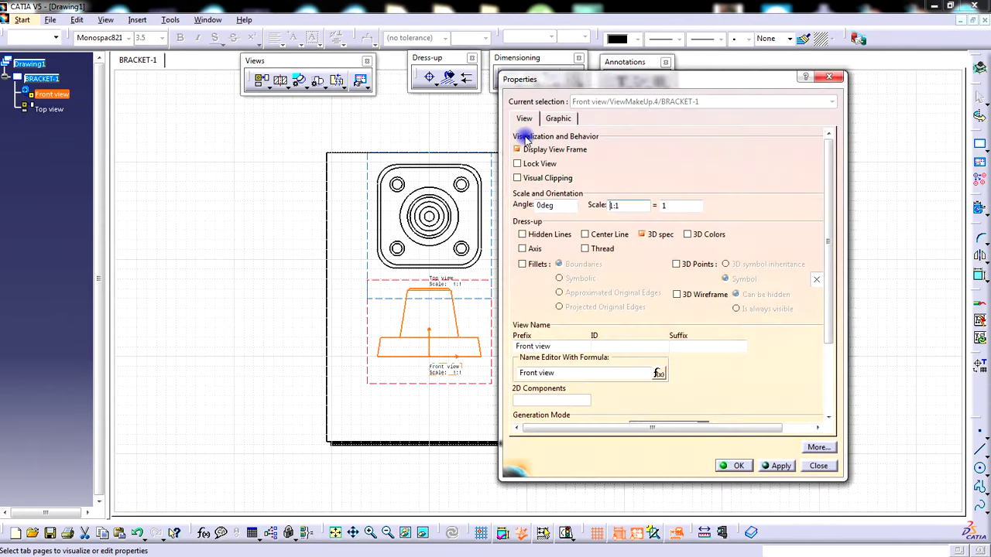
double_click(614, 206)
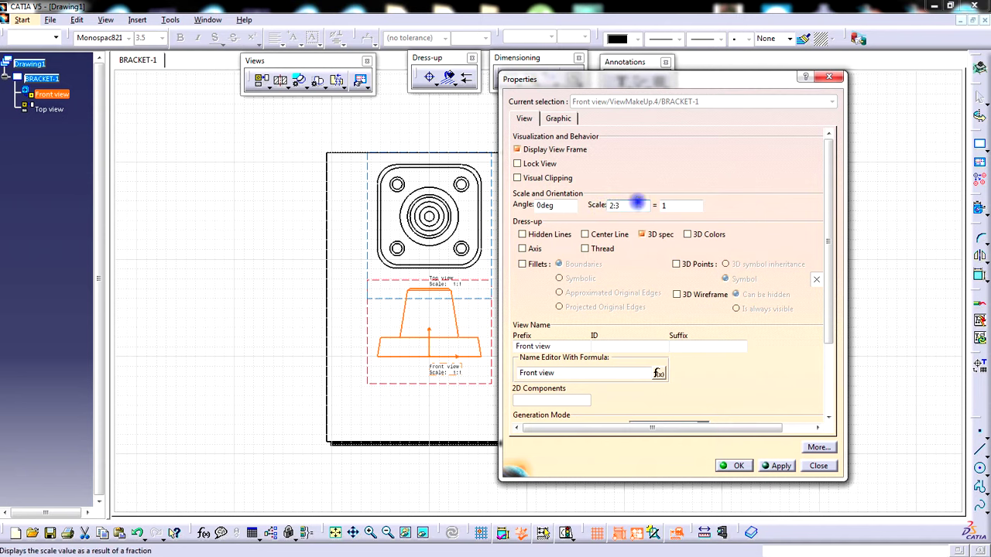
click(776, 465)
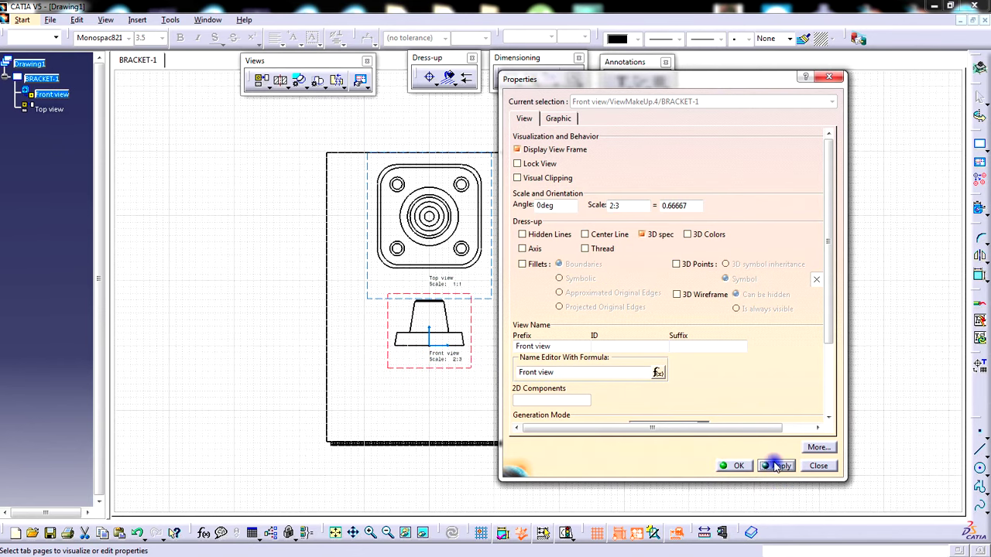
click(741, 464)
click(624, 341)
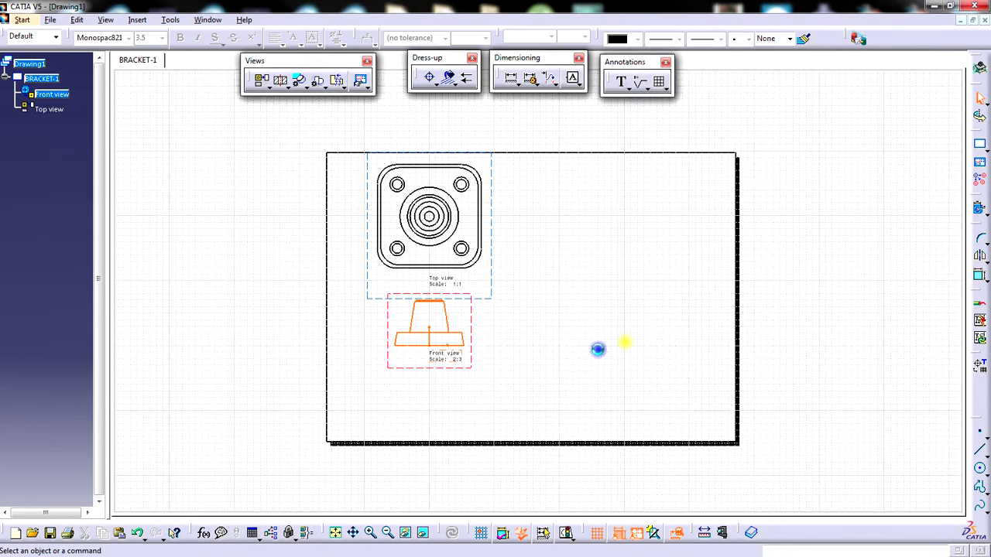
Set the top view's scale to 2:3 in its properties
right_click(491, 271)
click(529, 343)
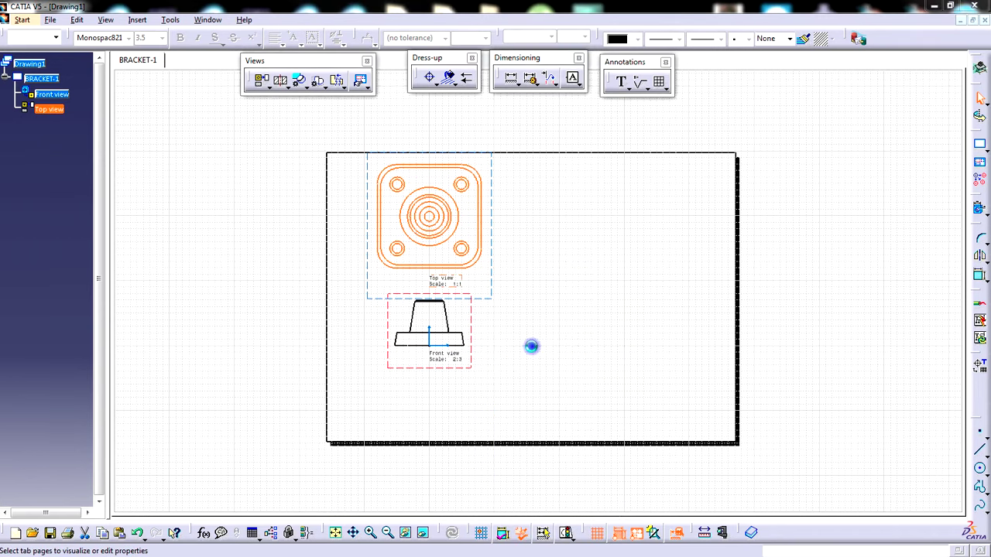
double_click(612, 206)
click(608, 206)
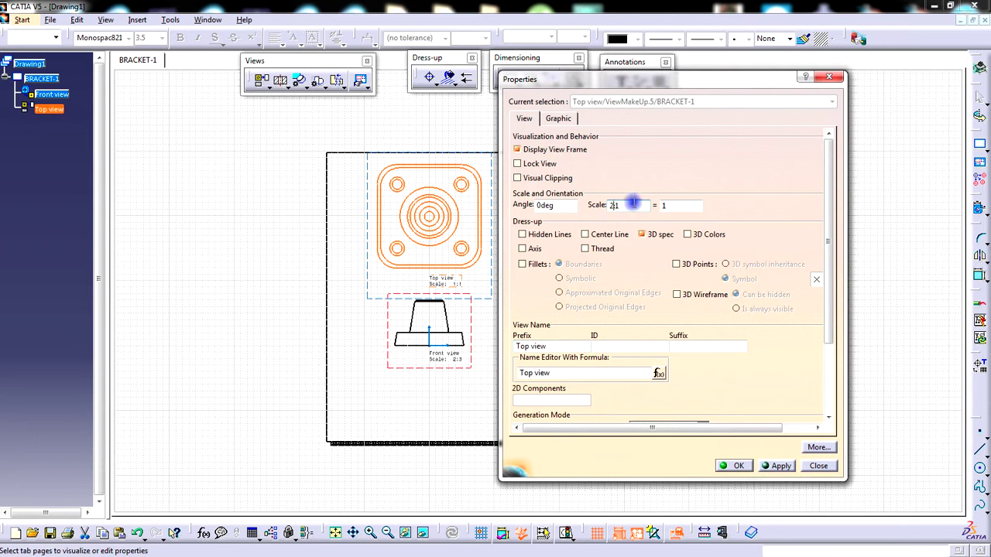
click(780, 466)
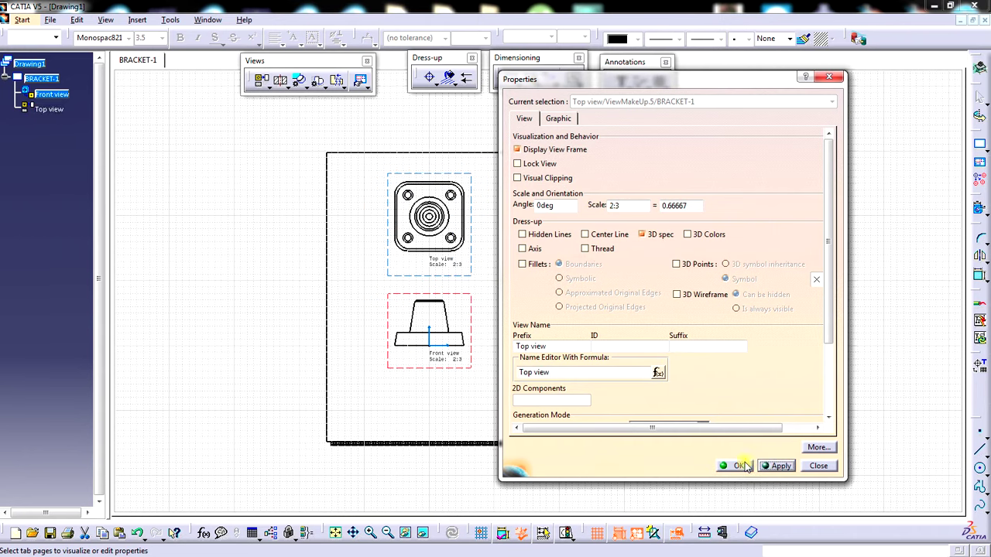
click(741, 466)
mouse_move(601, 394)
middle_down()
mouse_move(604, 349)
mouse_move(615, 367)
middle_up()
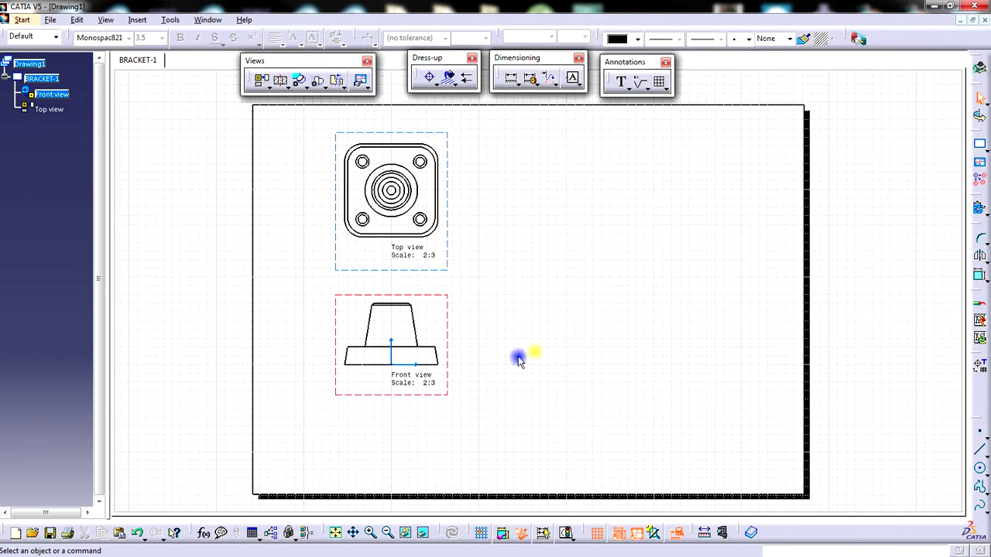
Create an offset section view from a vertical cutting line through the front view's centre, placing it beside the front view
click(13, 507)
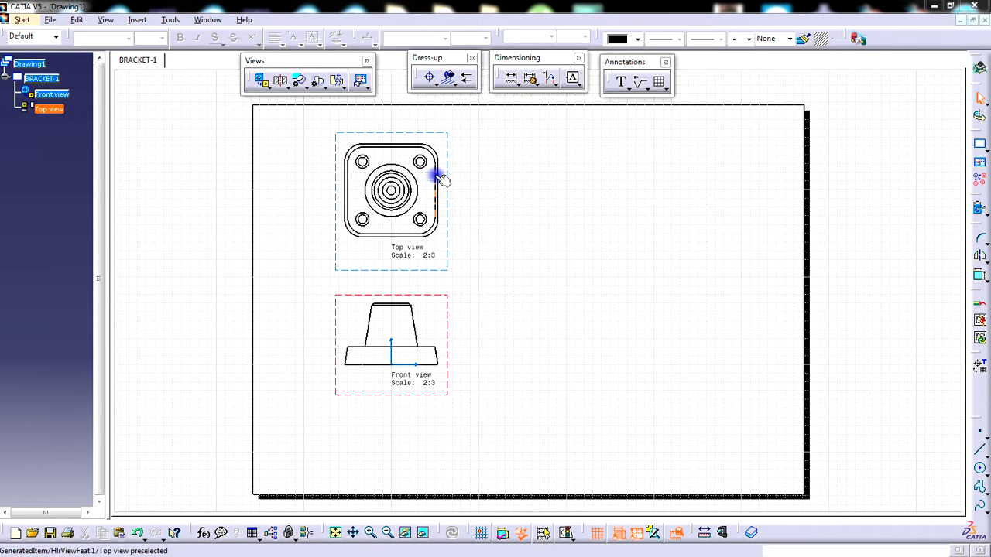
mouse_move(550, 380)
middle_down()
mouse_move(531, 367)
mouse_move(537, 380)
middle_up()
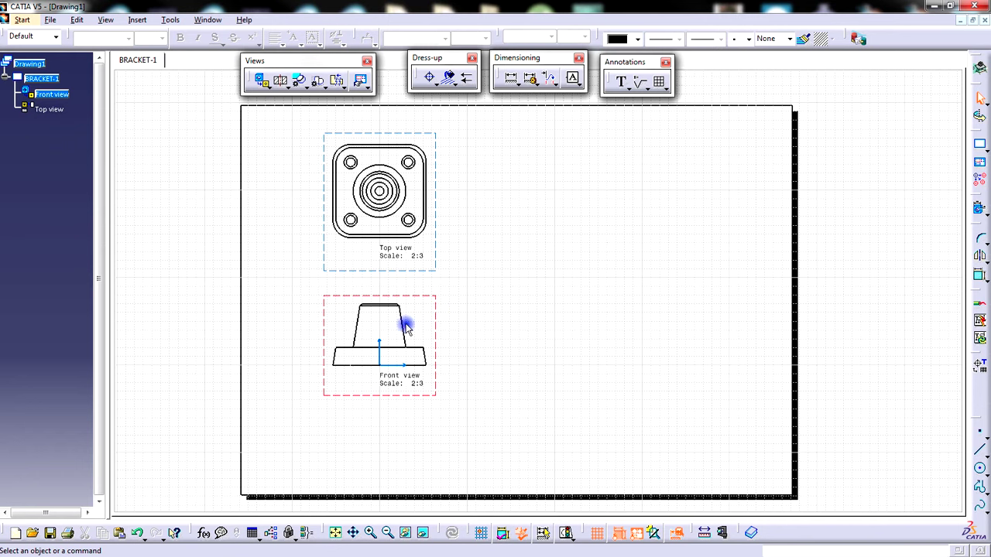
click(285, 87)
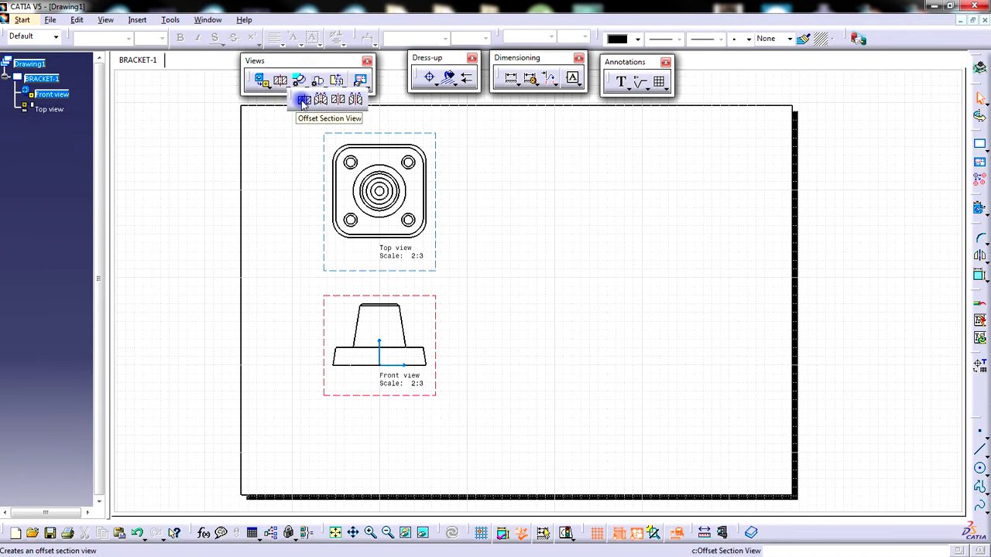
click(304, 100)
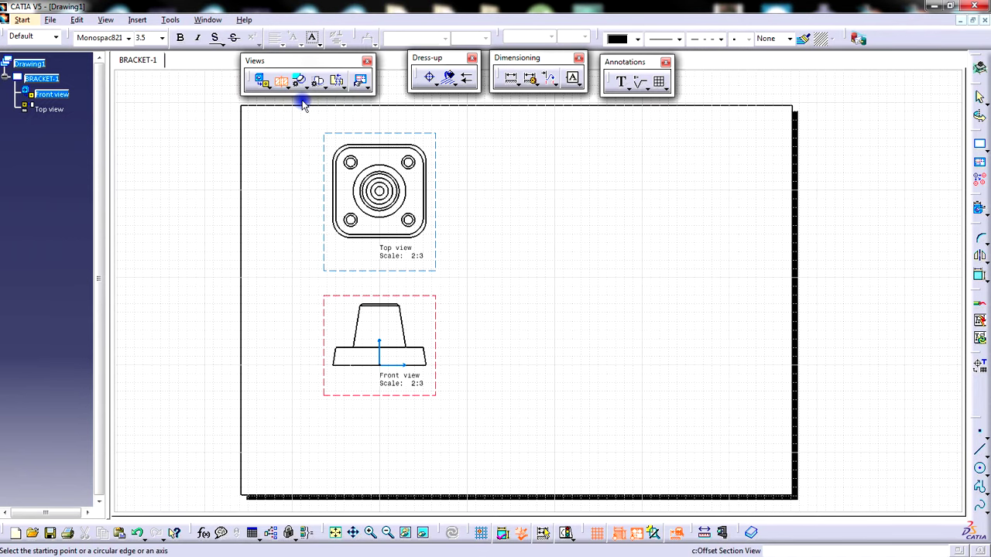
scroll(562, 320, up, 4)
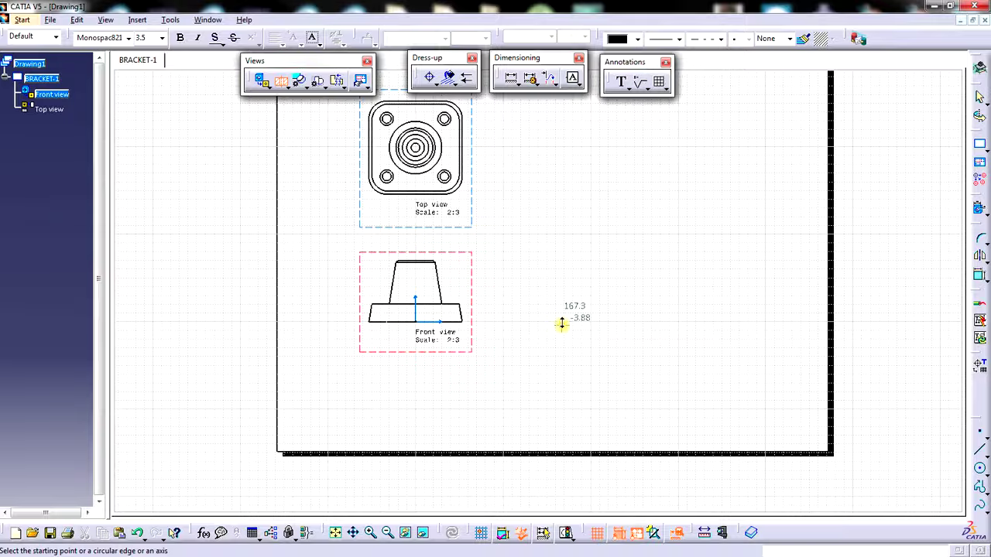
mouse_move(532, 305)
middle_down()
mouse_move(593, 314)
mouse_move(593, 329)
middle_up()
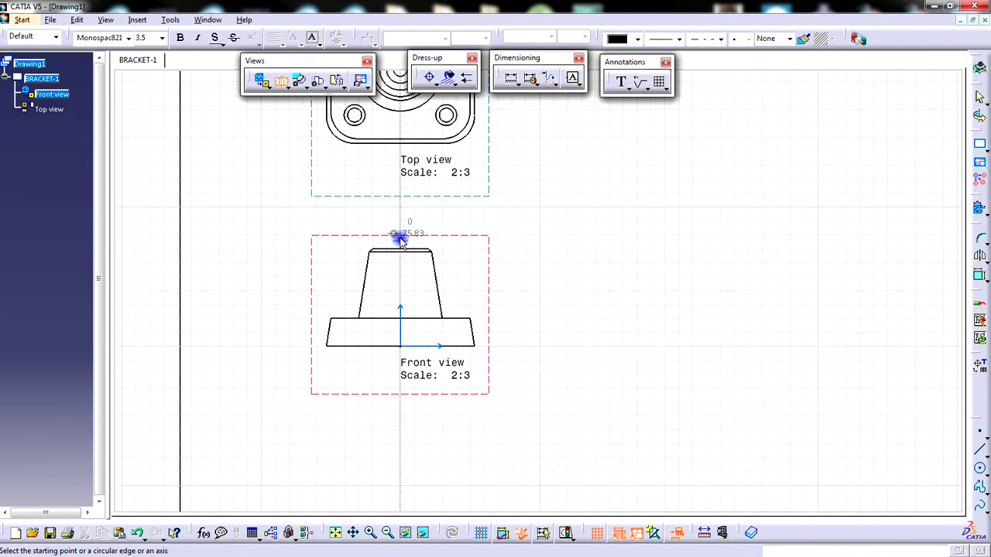
click(399, 238)
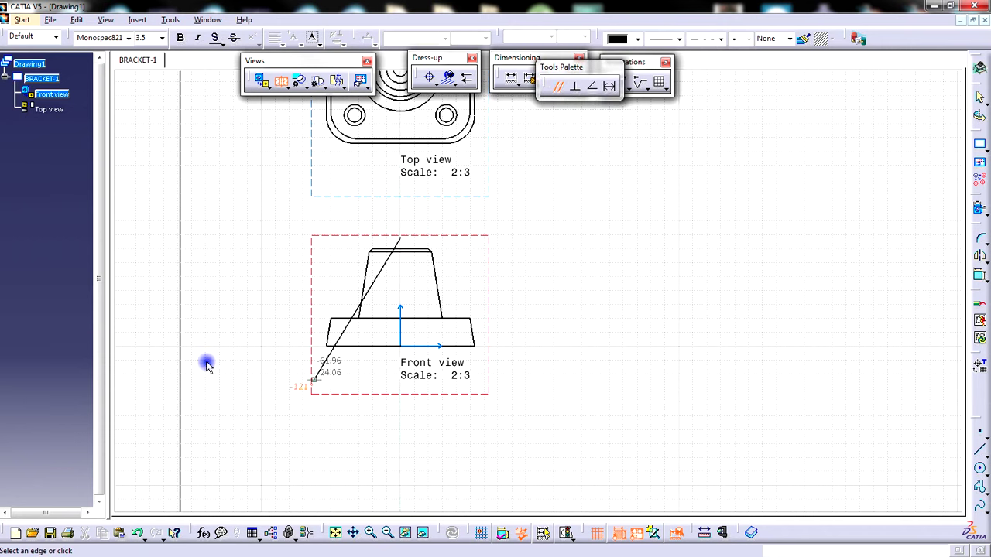
double_click(400, 360)
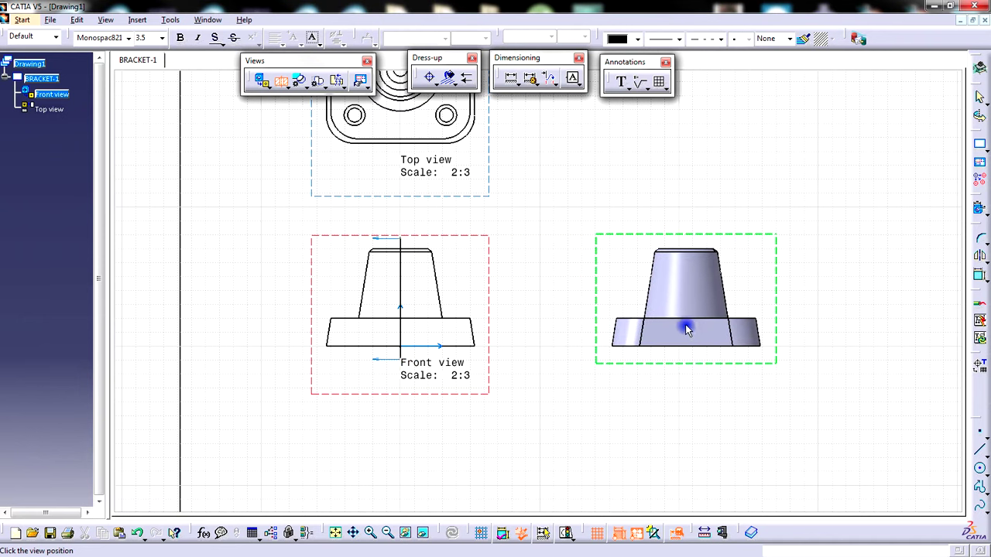
click(685, 325)
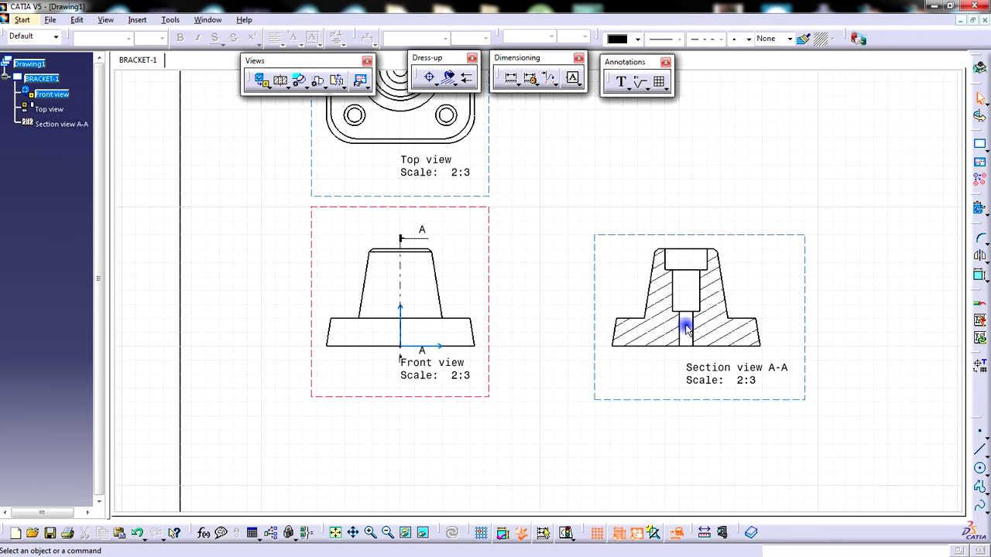
Move section view A-A closer to the front view
mouse_move(507, 371)
ctrl+middle_down()
mouse_move(519, 409)
mouse_move(528, 394)
mouse_move(502, 429)
ctrl+middle_up()
drag(545, 393, 525, 390)
click(583, 240)
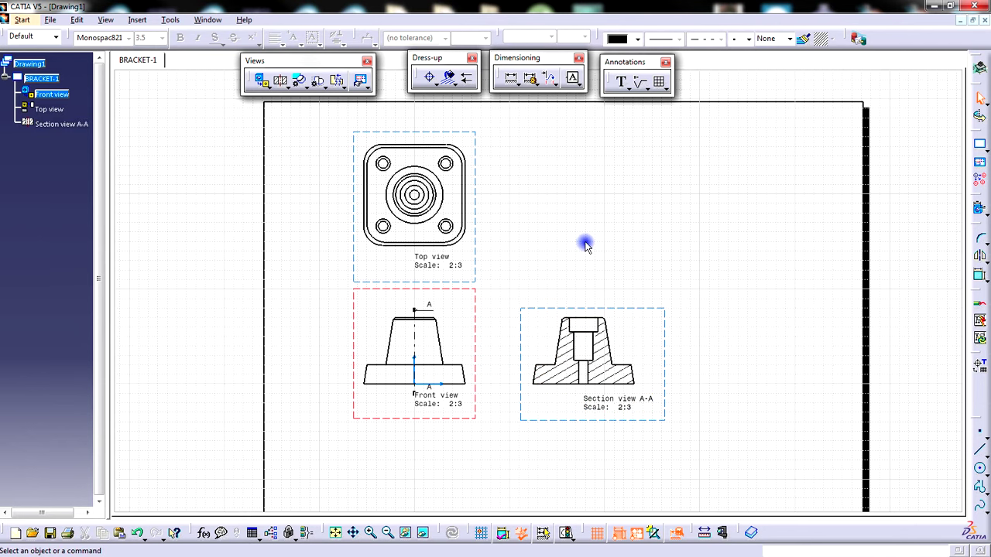
Switch to the sheet background and open the Frame and Title Block manager
mouse_move(529, 279)
middle_down()
mouse_move(497, 263)
mouse_move(512, 275)
middle_up()
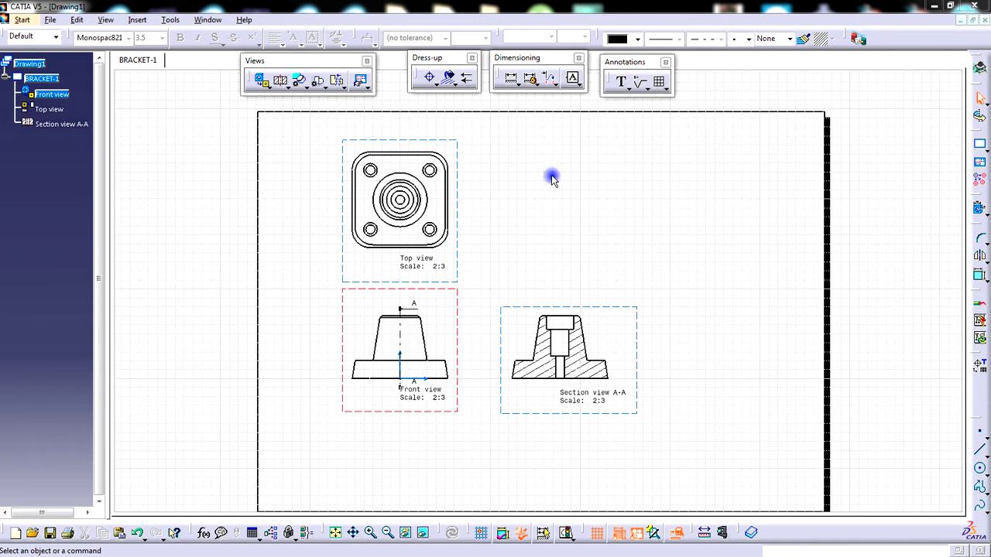
click(79, 21)
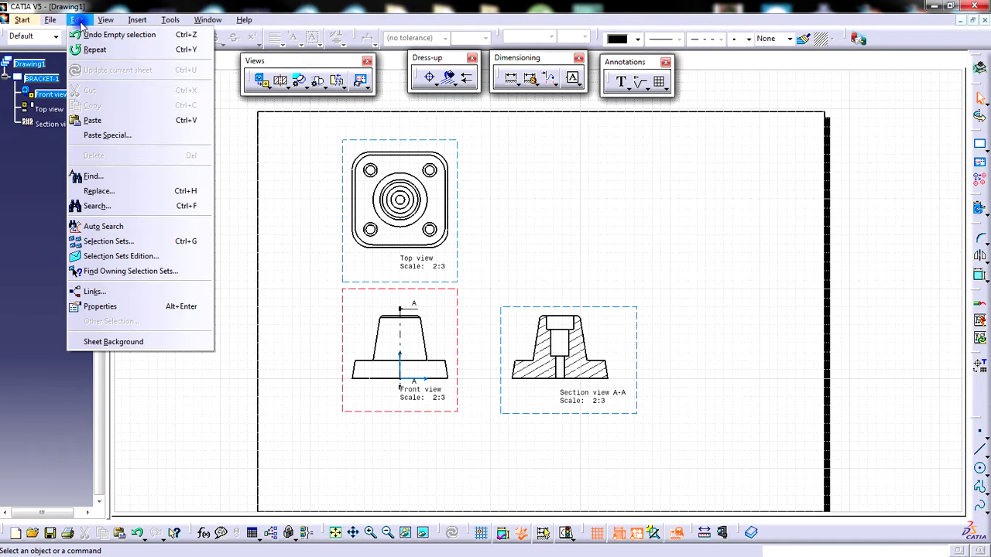
click(143, 345)
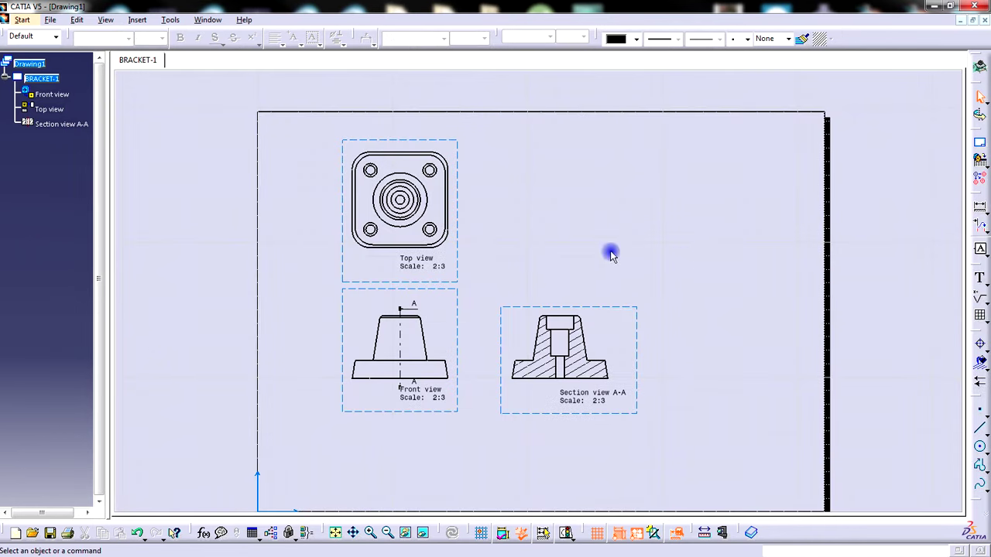
mouse_move(715, 358)
middle_down()
mouse_move(699, 307)
mouse_move(722, 353)
middle_up()
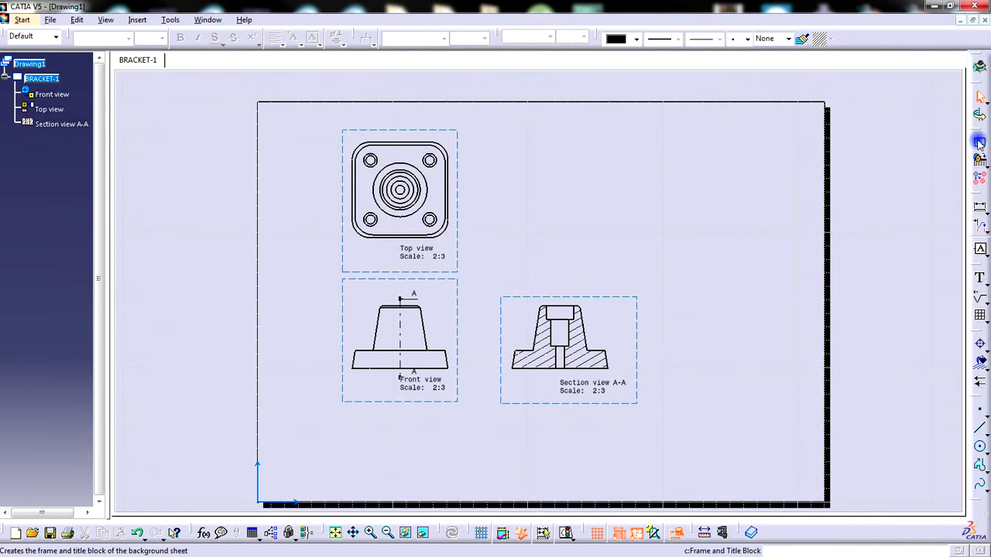
mouse_move(899, 135)
mouse_down()
mouse_move(683, 96)
mouse_move(693, 102)
mouse_move(699, 79)
mouse_move(876, 83)
mouse_up()
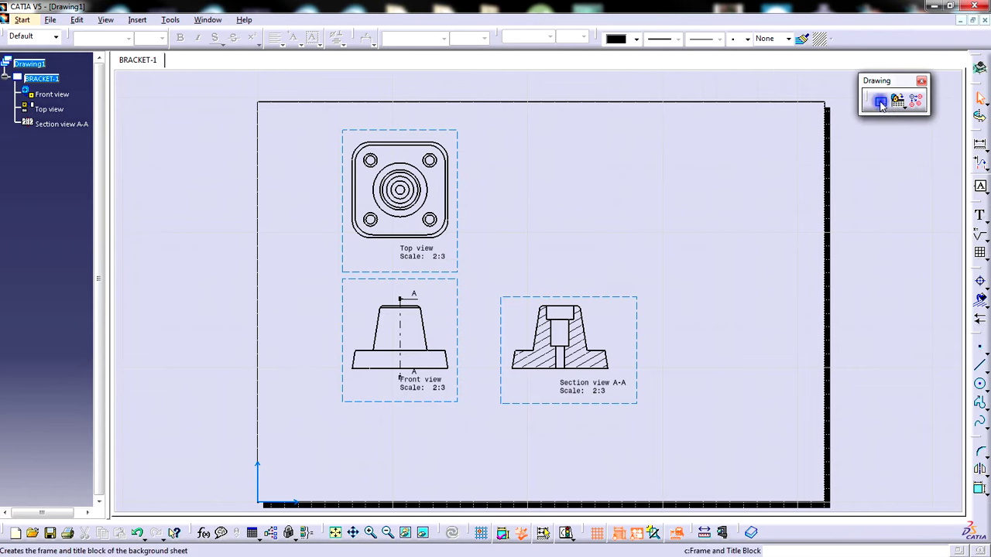
click(880, 102)
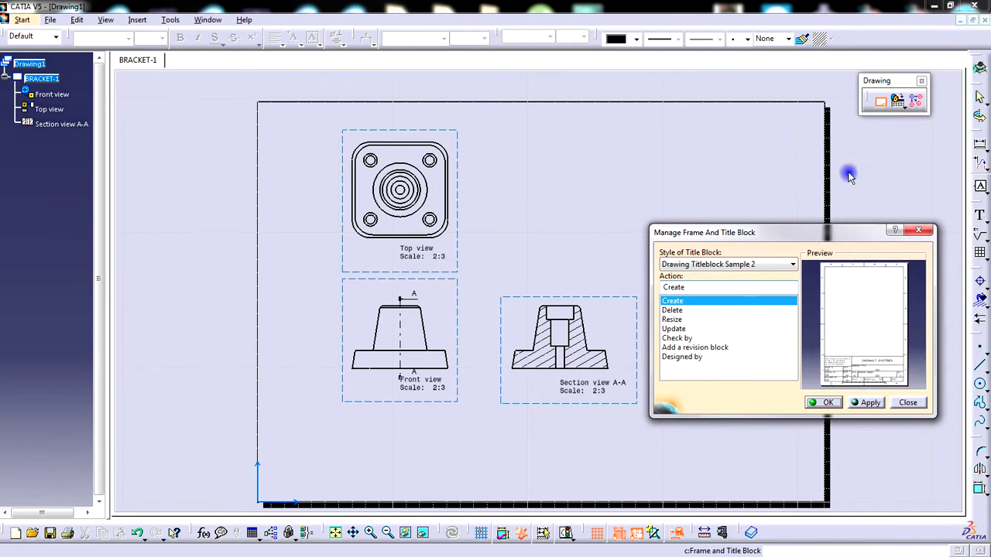
drag(836, 235, 843, 182)
Preview the title block styles PlyBook, Sample 1, Sample 2 and Sample Enovia 1
click(797, 212)
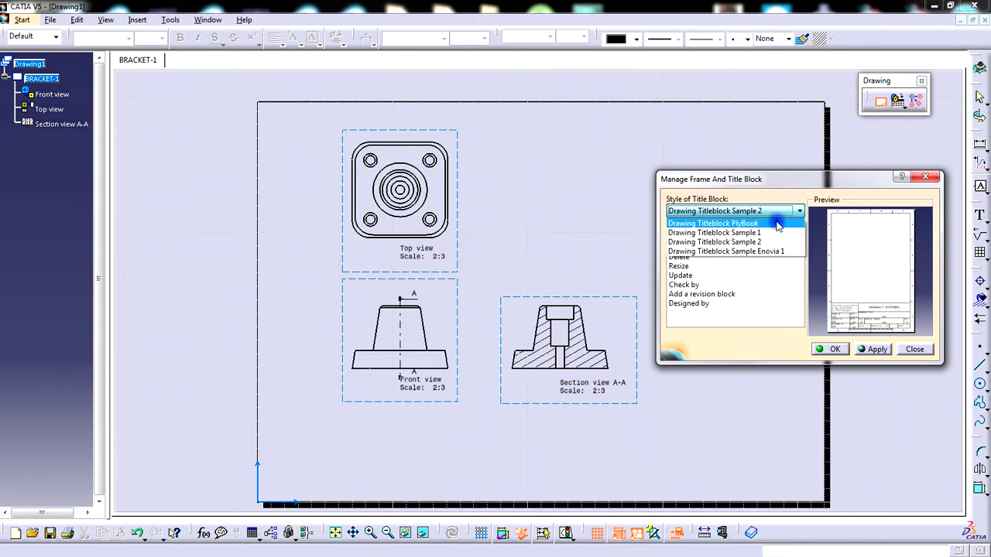
click(777, 223)
click(797, 212)
click(774, 233)
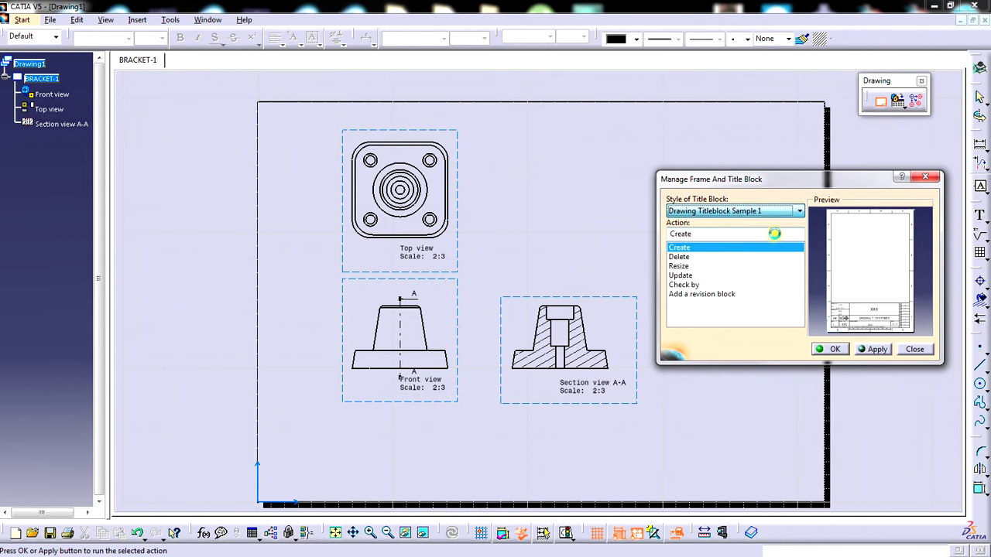
click(777, 211)
click(778, 241)
click(776, 212)
click(778, 250)
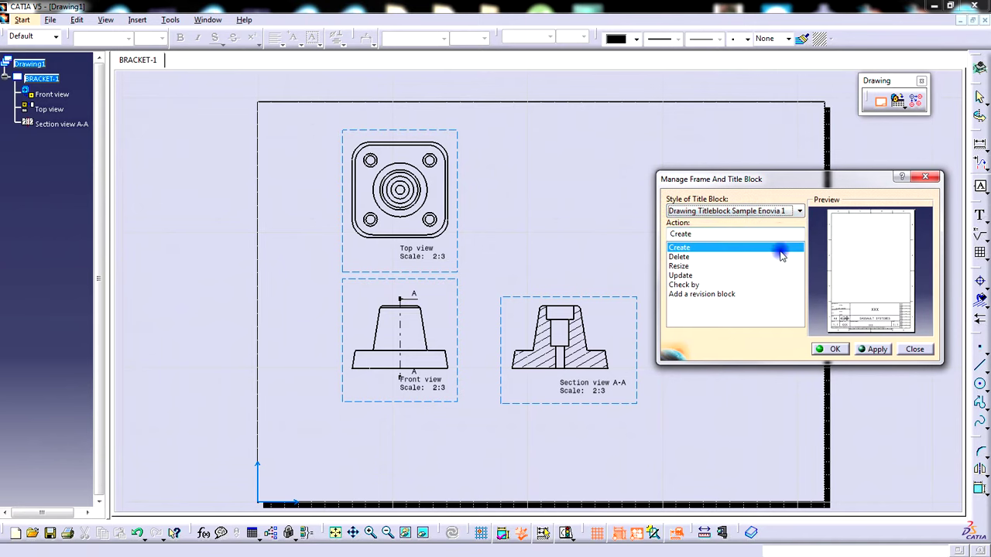
Create the sheet's frame and title block in the Drawing Titleblock Sample 2 style
click(780, 214)
click(764, 241)
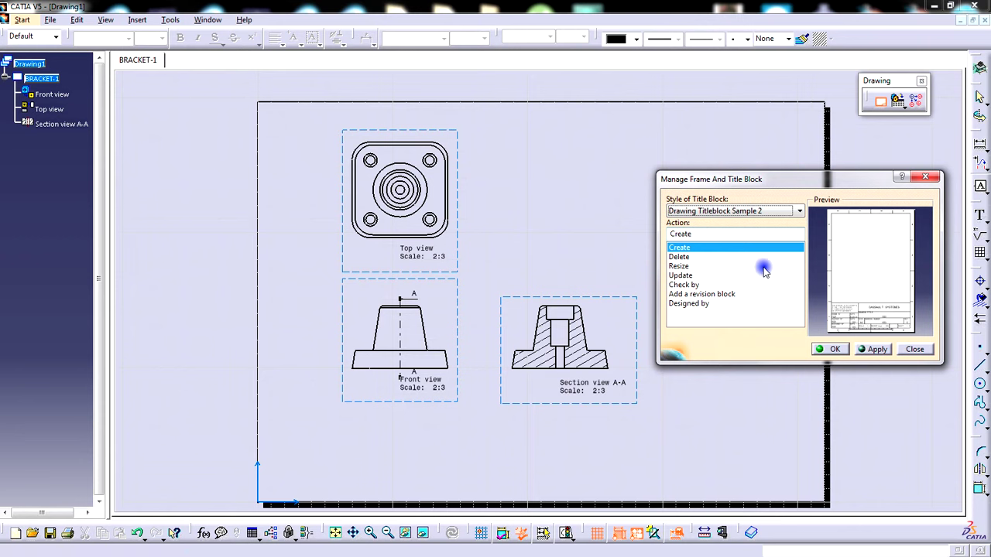
click(873, 351)
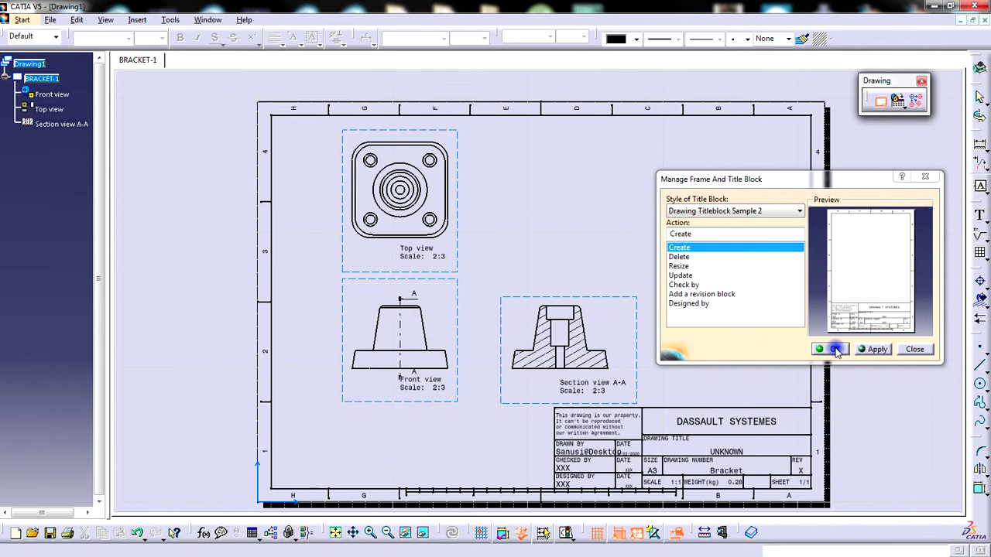
click(835, 350)
Leave the sheet background and return to editing the working views
mouse_move(667, 373)
middle_down()
mouse_move(683, 329)
mouse_move(688, 347)
middle_up()
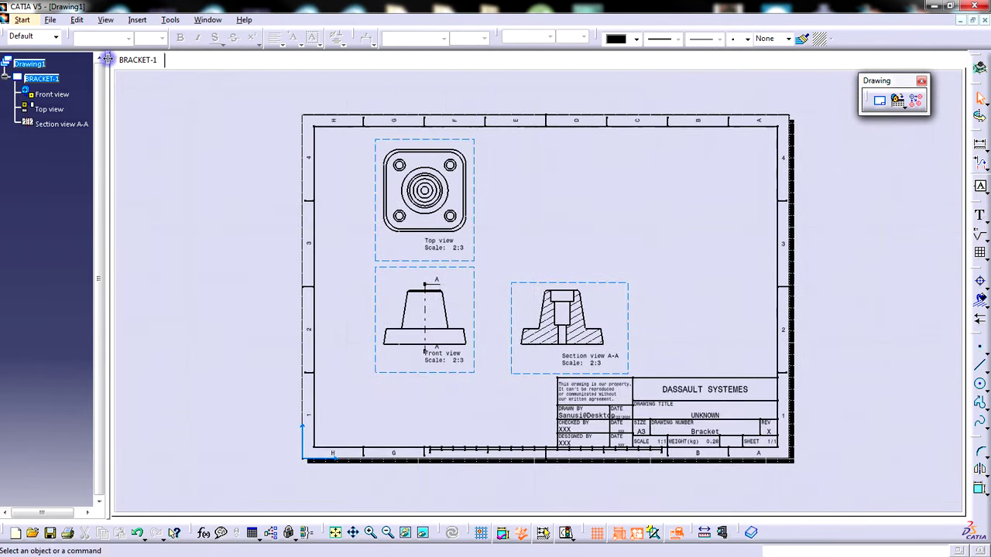
click(77, 20)
click(128, 342)
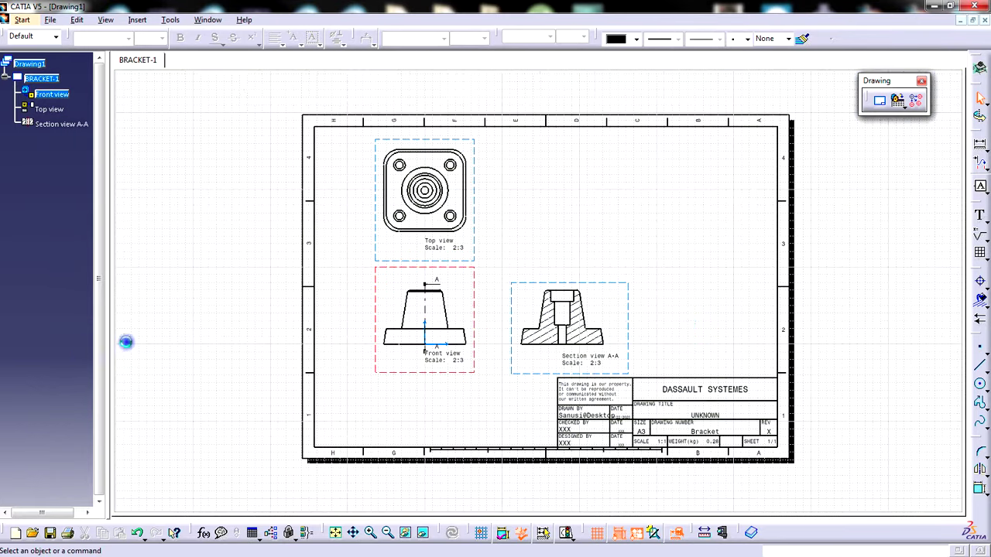
Reposition the views inside the frame: front view slightly lower, top view slightly higher, section view A-A closer to the front view
mouse_move(686, 323)
middle_down()
mouse_move(648, 312)
mouse_move(695, 327)
mouse_move(699, 312)
mouse_move(708, 329)
middle_up()
middle_drag(662, 357, 686, 334)
mouse_move(493, 399)
mouse_down()
mouse_move(475, 411)
mouse_move(488, 409)
mouse_up()
click(526, 359)
drag(509, 261, 514, 245)
drag(556, 314, 540, 309)
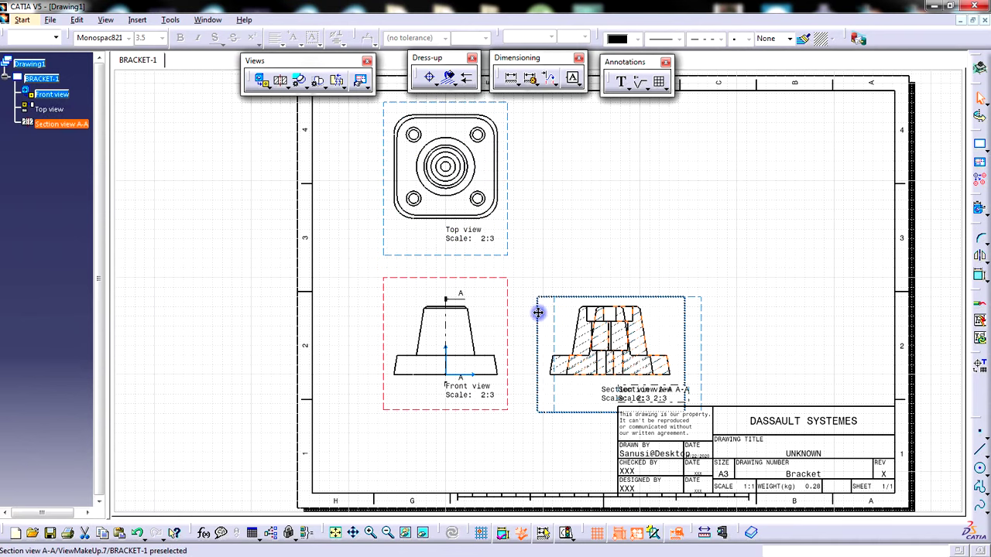
click(579, 257)
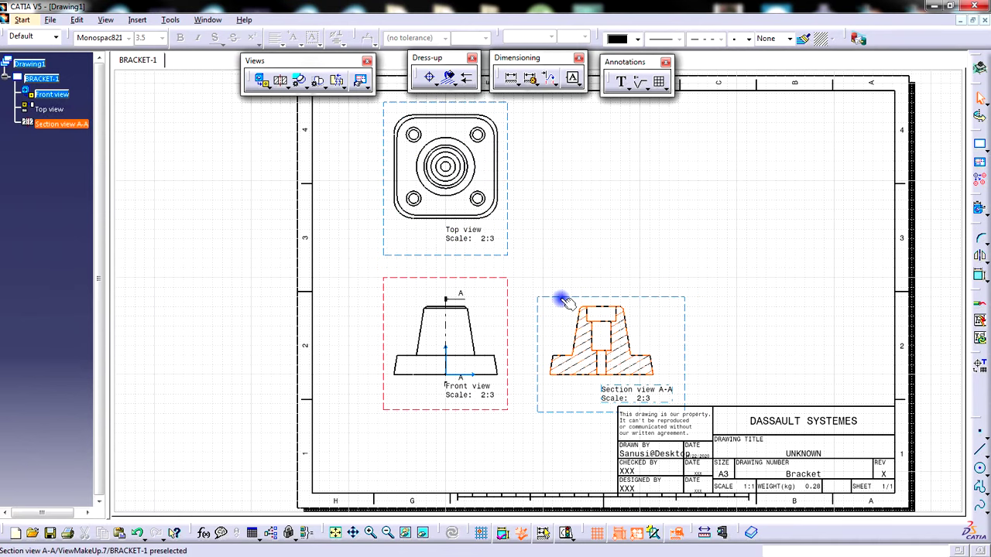
Dimension the tapered boss's height in the front view, from its top edge to the base's upper edge
middle_drag(539, 327, 606, 294)
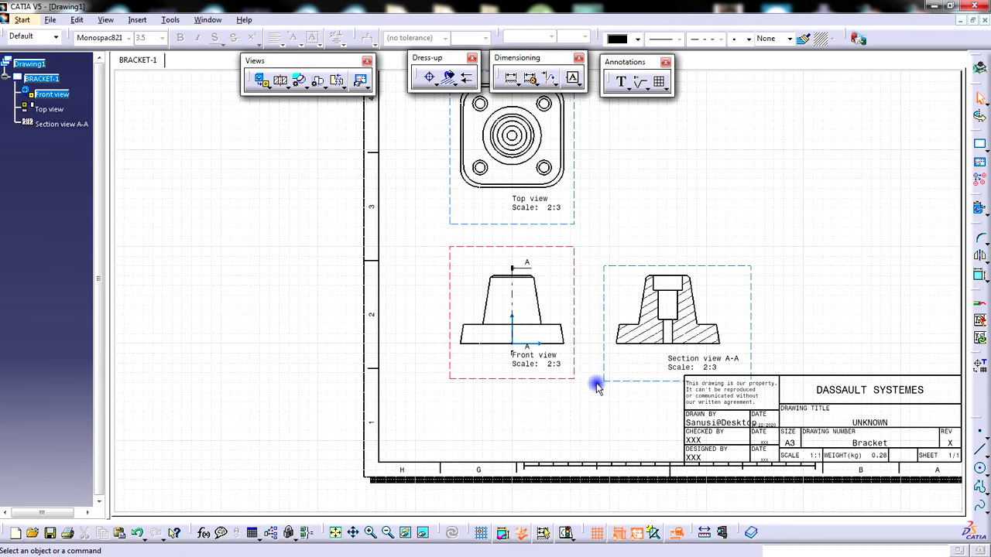
middle_drag(583, 384, 559, 378)
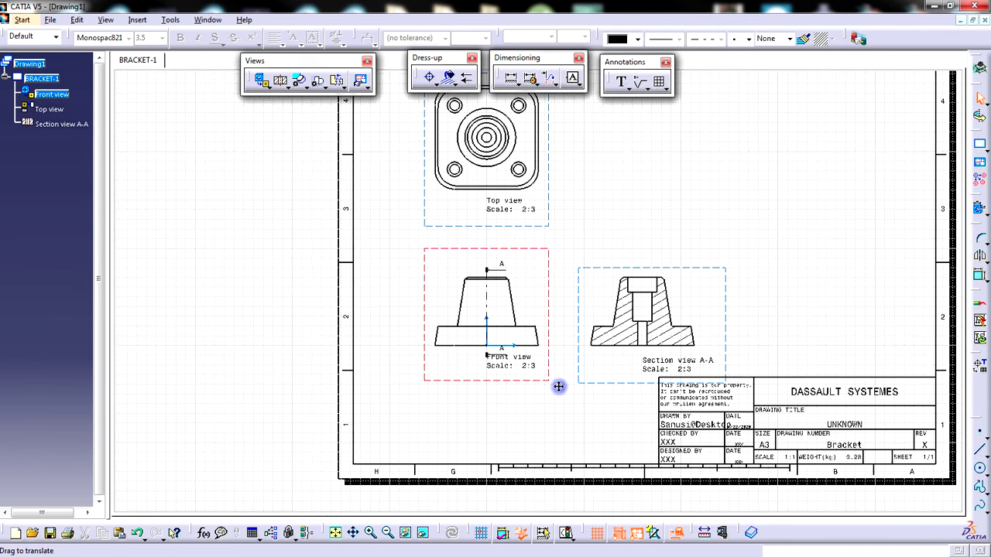
click(512, 81)
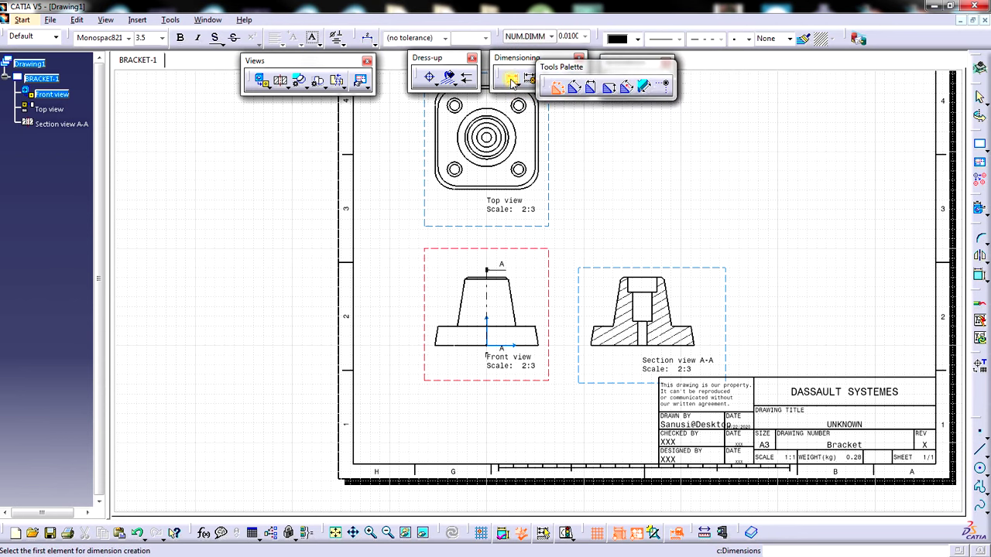
drag(678, 70, 660, 56)
mouse_move(532, 384)
middle_down()
mouse_move(566, 357)
mouse_move(554, 286)
middle_up()
middle_drag(498, 301, 536, 287)
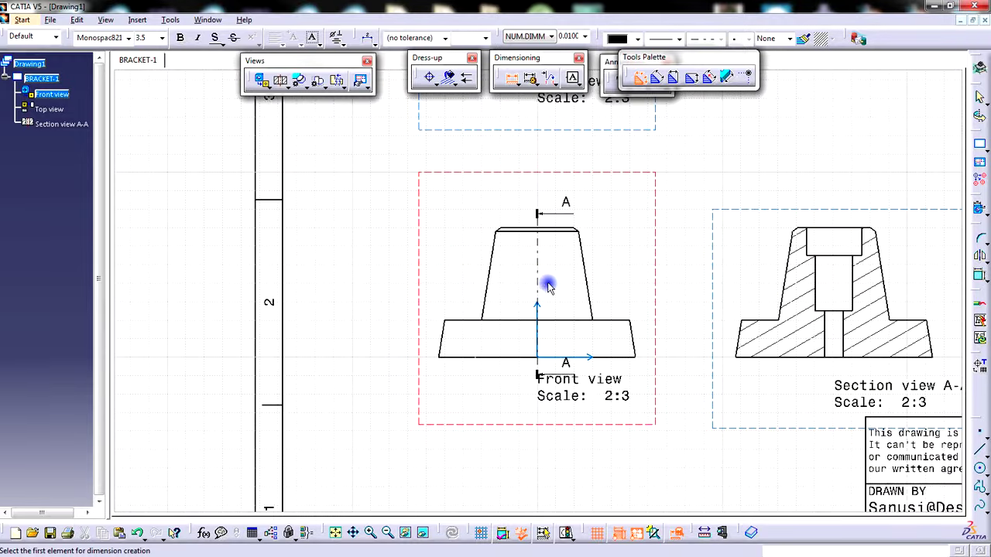
click(517, 229)
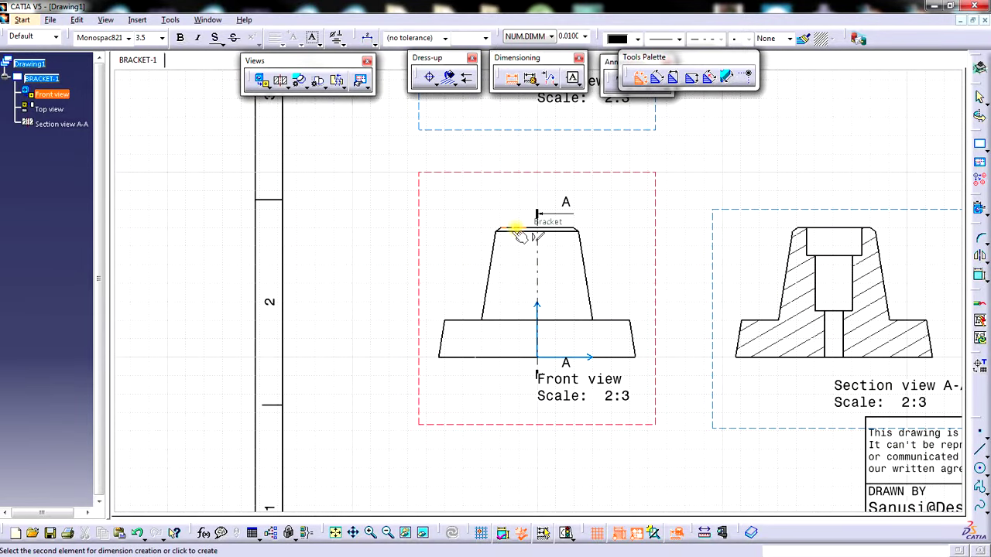
click(517, 320)
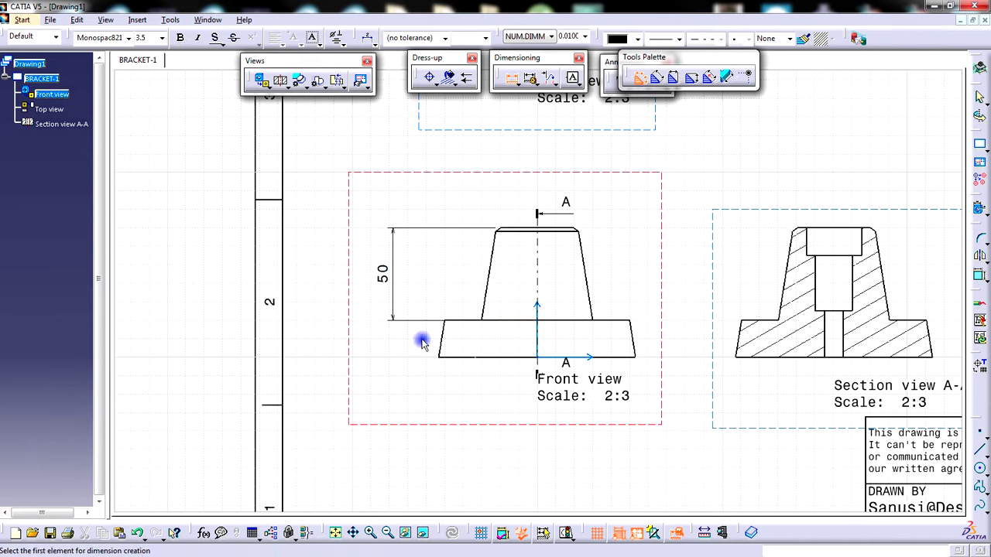
Dimension the base's thickness in the front view, lining the dimension up with the boss height dimension
click(464, 357)
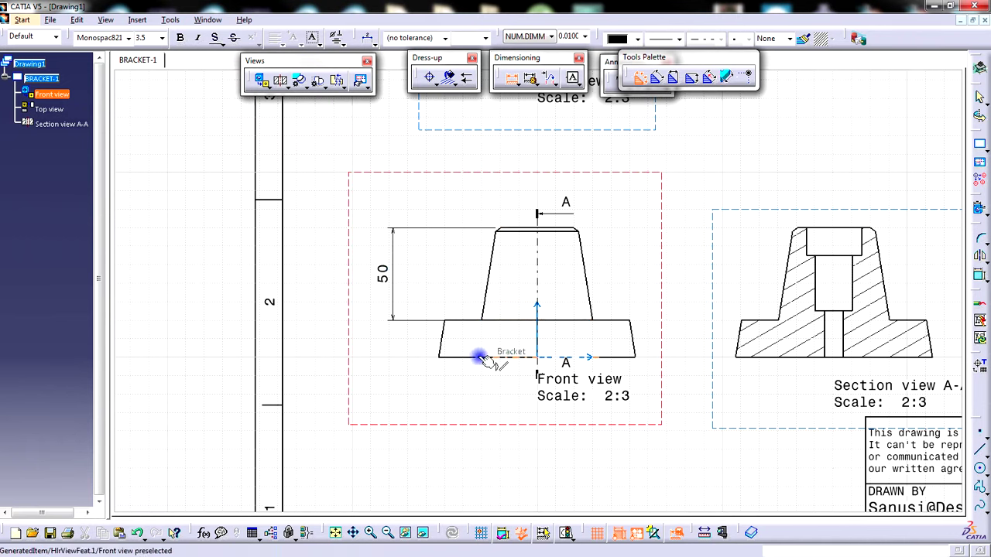
click(458, 320)
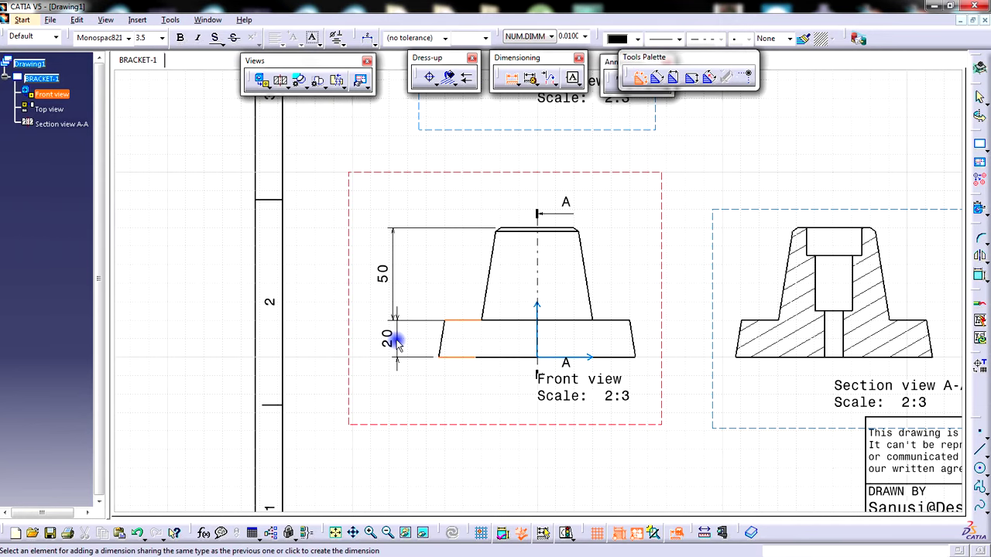
mouse_move(396, 341)
middle_down()
mouse_move(496, 300)
mouse_move(493, 214)
middle_up()
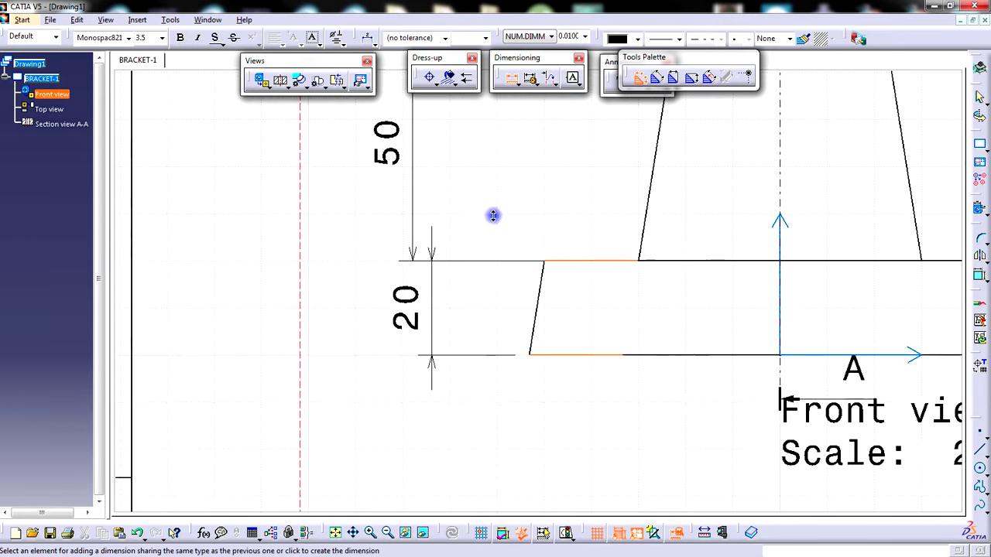
click(414, 301)
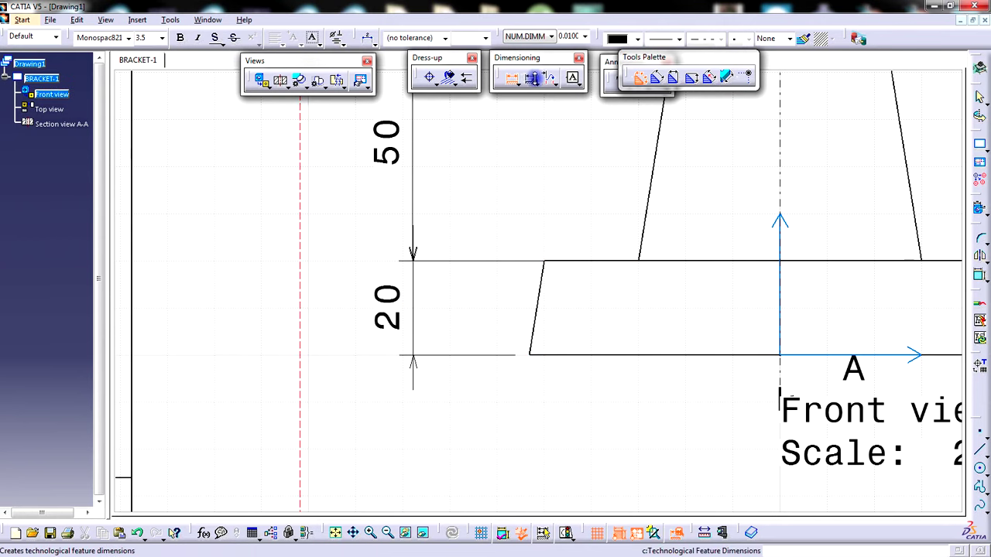
Flip the arrows of the base thickness dimension in the front view so they sit between the extension lines
click(511, 78)
click(415, 364)
click(459, 305)
mouse_move(456, 302)
middle_down()
mouse_move(434, 361)
mouse_move(515, 420)
mouse_move(593, 380)
mouse_move(448, 415)
mouse_move(471, 433)
mouse_move(659, 358)
mouse_move(593, 367)
mouse_move(592, 376)
middle_up()
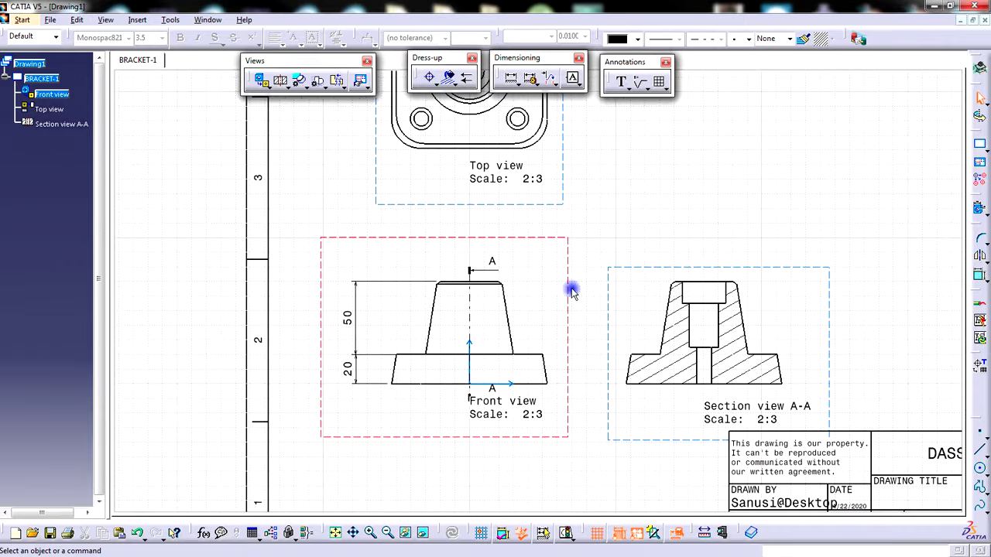
Dimension the angle between the base's upper edge and the boss's left tapered side in the front view
click(511, 78)
mouse_move(538, 302)
middle_down()
mouse_move(566, 354)
mouse_move(584, 445)
middle_up()
middle_drag(627, 350, 664, 133)
middle_drag(586, 405, 605, 332)
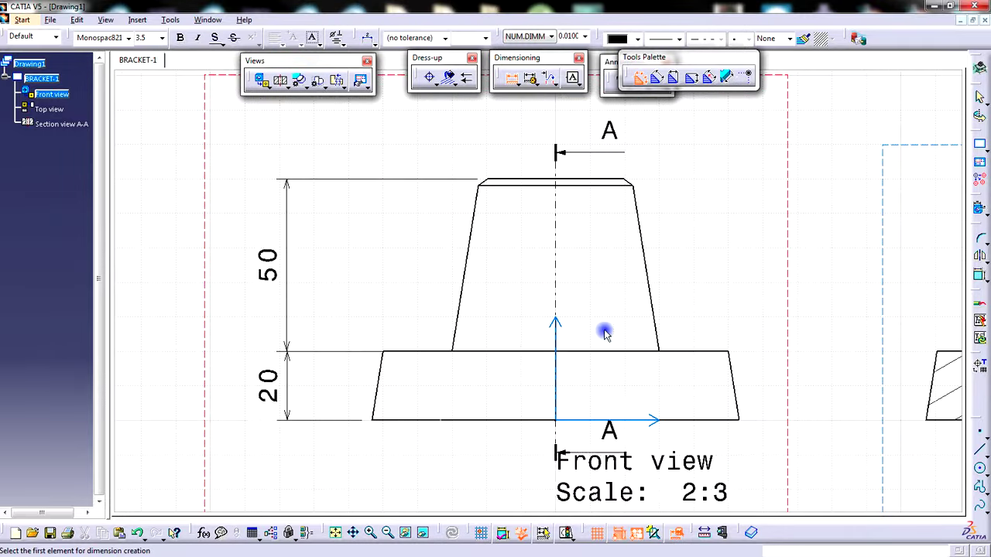
click(434, 354)
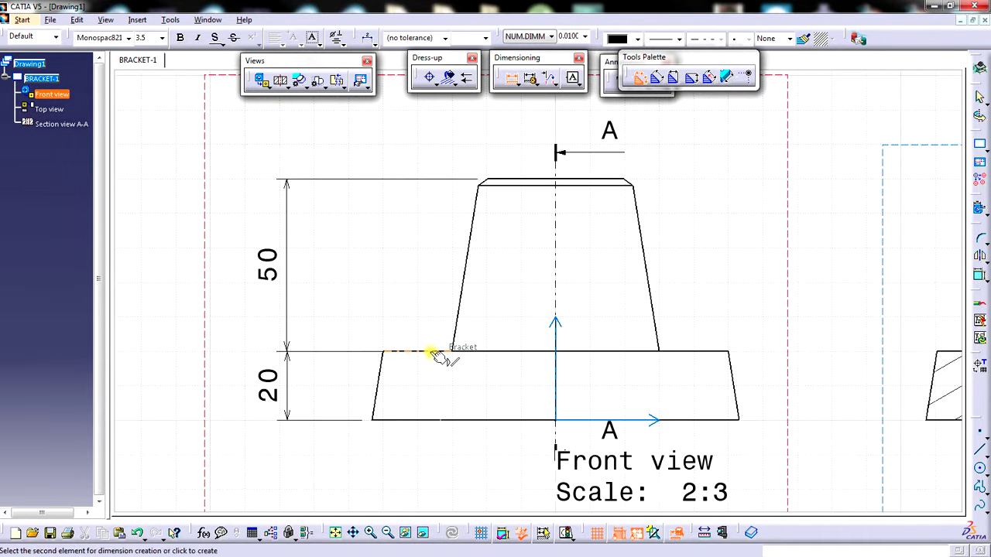
click(458, 318)
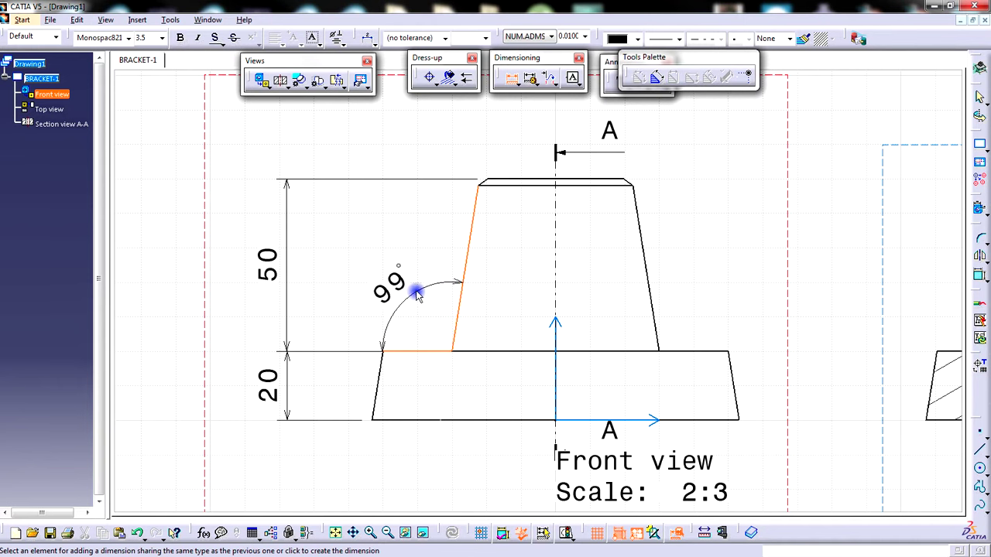
click(442, 319)
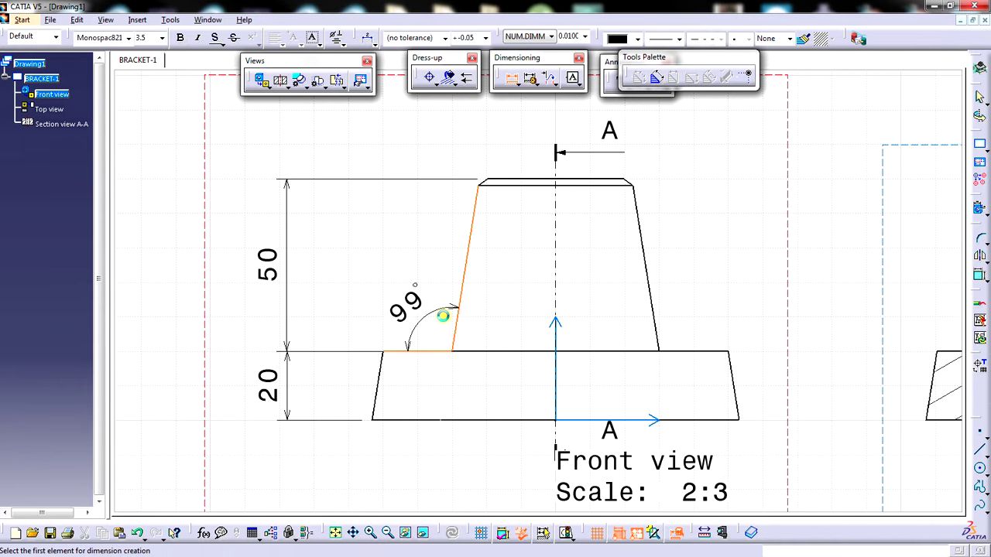
Dimension the angle between the base's lower edge and its left slanted side, placing it inside the base outline
middle_drag(444, 392, 427, 325)
click(414, 339)
click(396, 324)
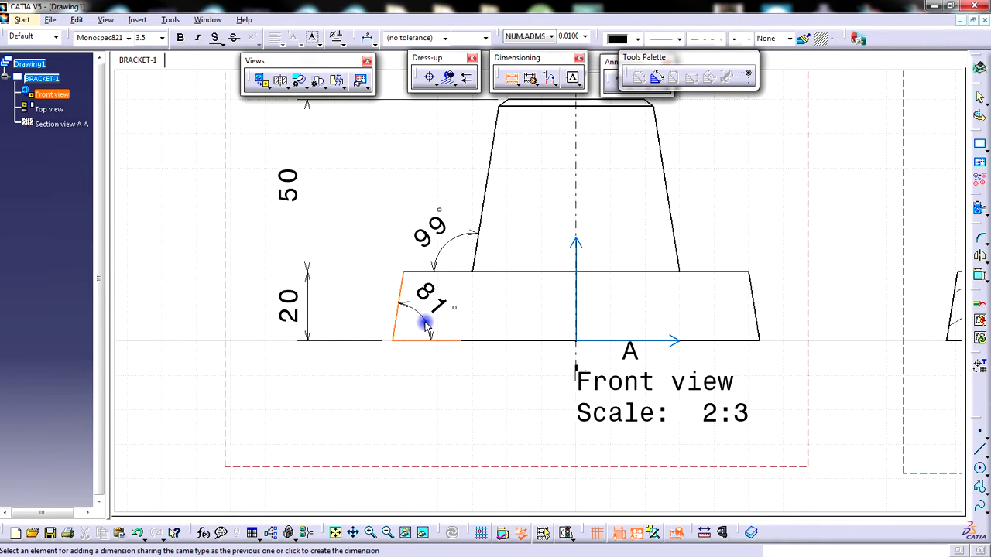
click(426, 324)
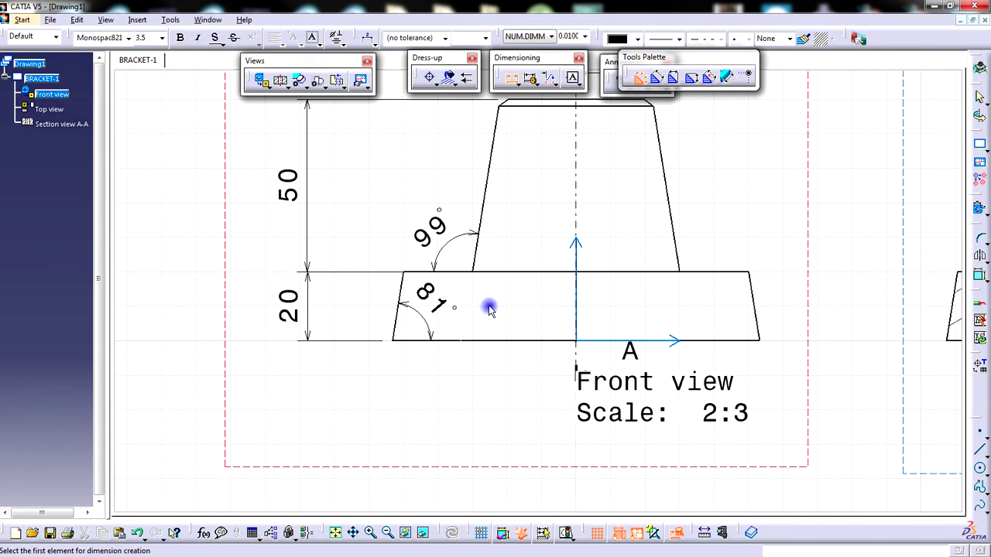
Dimension the base's overall height in the top view between its upper and lower outer edges, placed left of the outline
scroll(498, 314, down, 4)
mouse_move(601, 276)
middle_down()
mouse_move(558, 318)
mouse_move(583, 407)
mouse_move(597, 354)
mouse_move(657, 411)
mouse_move(596, 407)
mouse_move(551, 162)
middle_up()
click(524, 141)
click(504, 336)
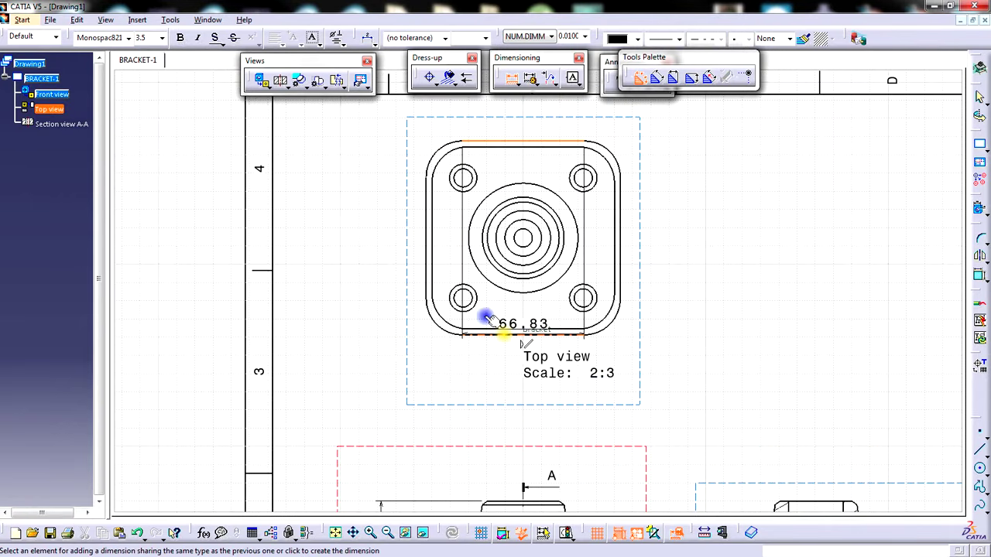
click(370, 237)
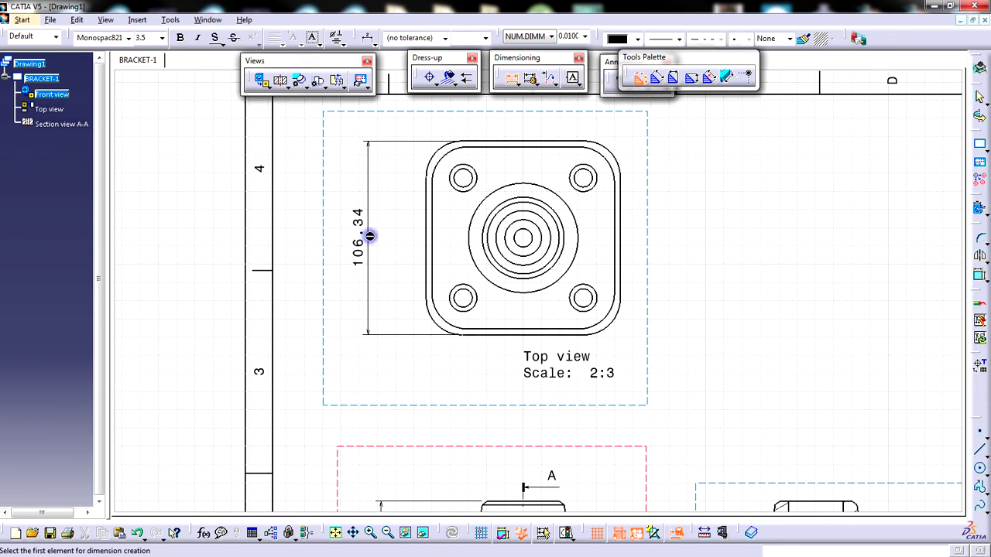
Dimension the base's overall width in the top view between its left and right outer edges, placed below the outline
click(430, 201)
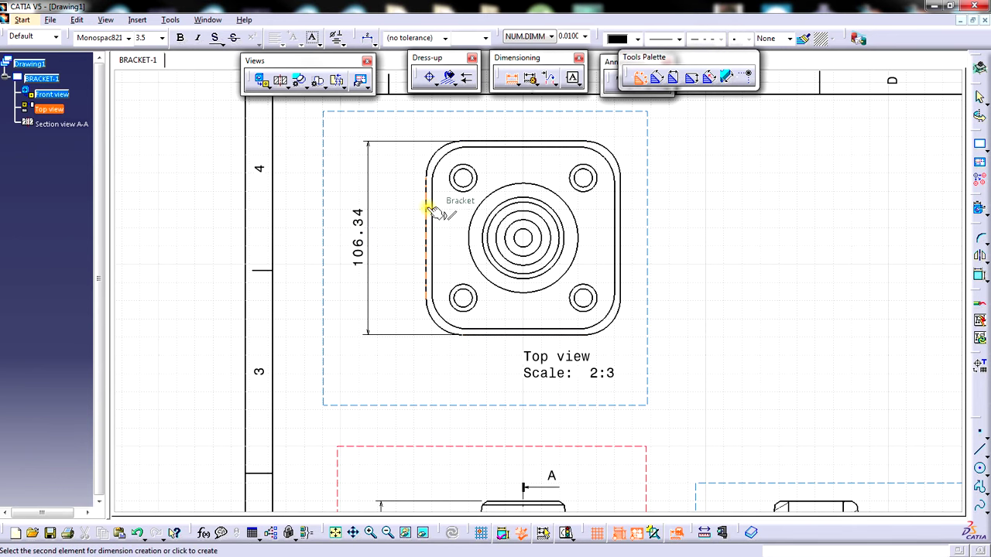
click(624, 264)
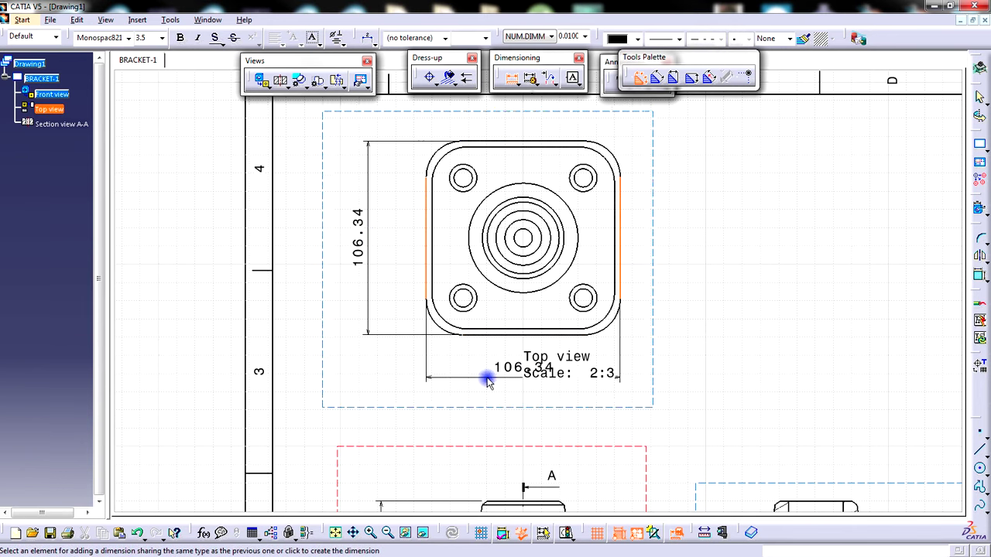
click(487, 382)
click(509, 79)
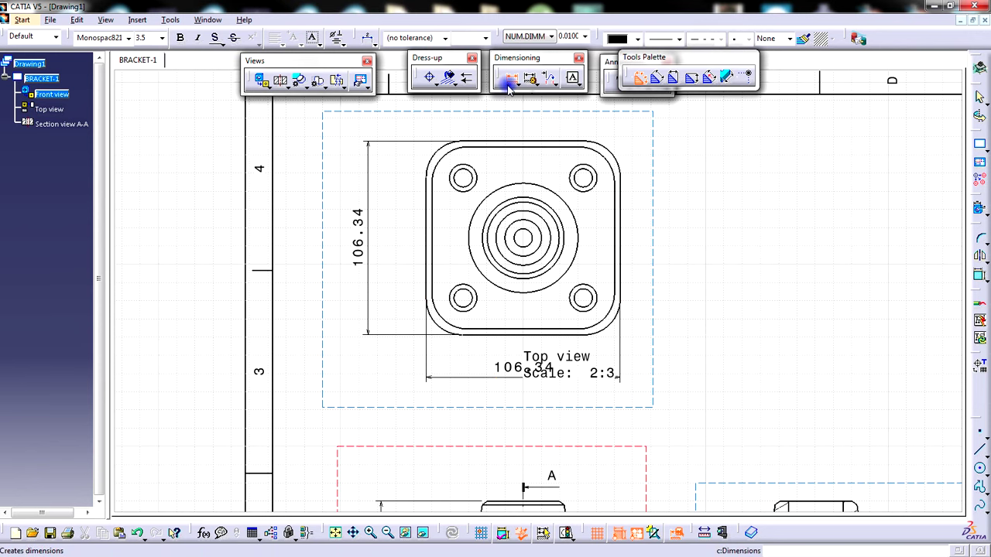
click(664, 248)
Move the top view's name and scale label below the width dimension so the two no longer overlap
middle_drag(705, 290, 673, 230)
drag(549, 297, 496, 341)
click(666, 341)
Activate the top view as the current working view
middle_drag(657, 312, 662, 331)
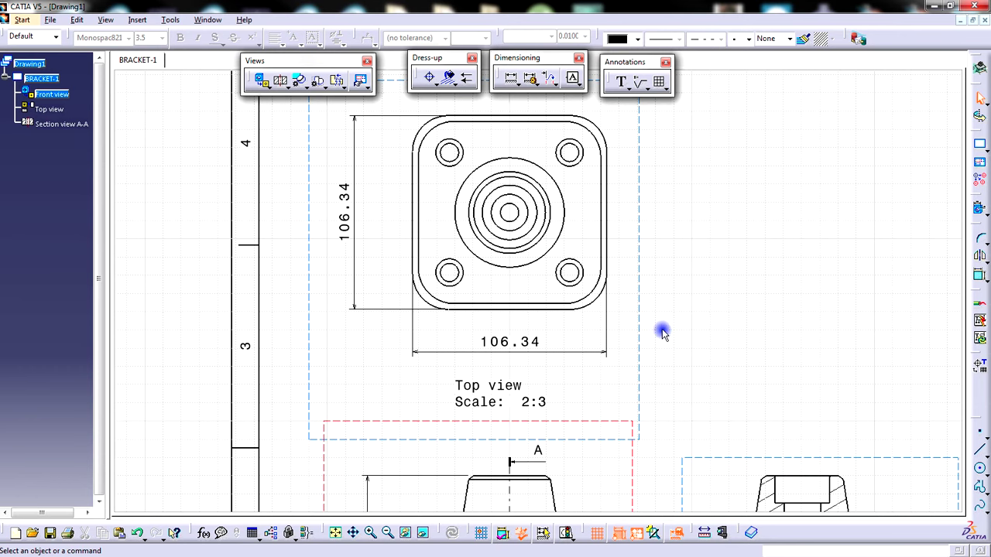
mouse_move(678, 293)
middle_down()
mouse_move(690, 305)
mouse_move(650, 338)
middle_up()
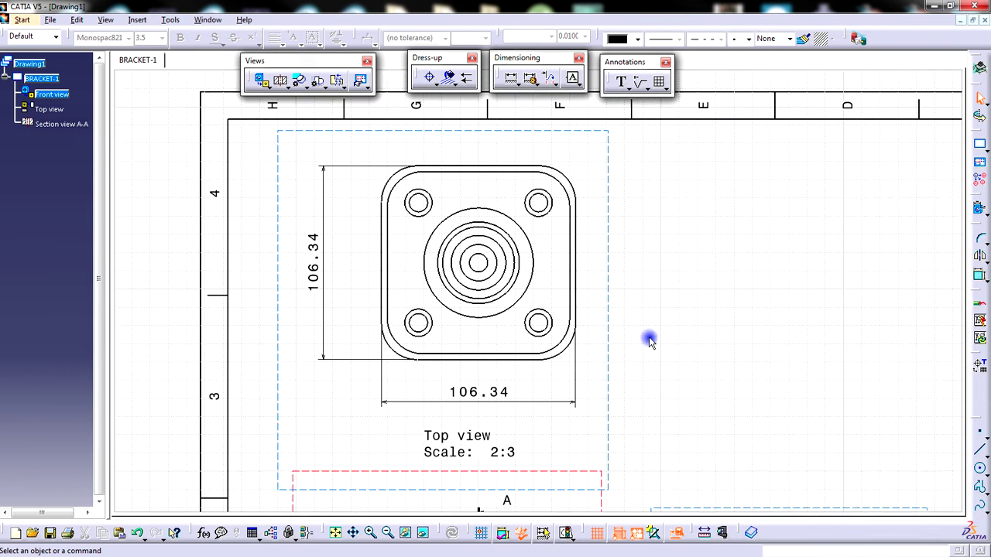
right_click(610, 218)
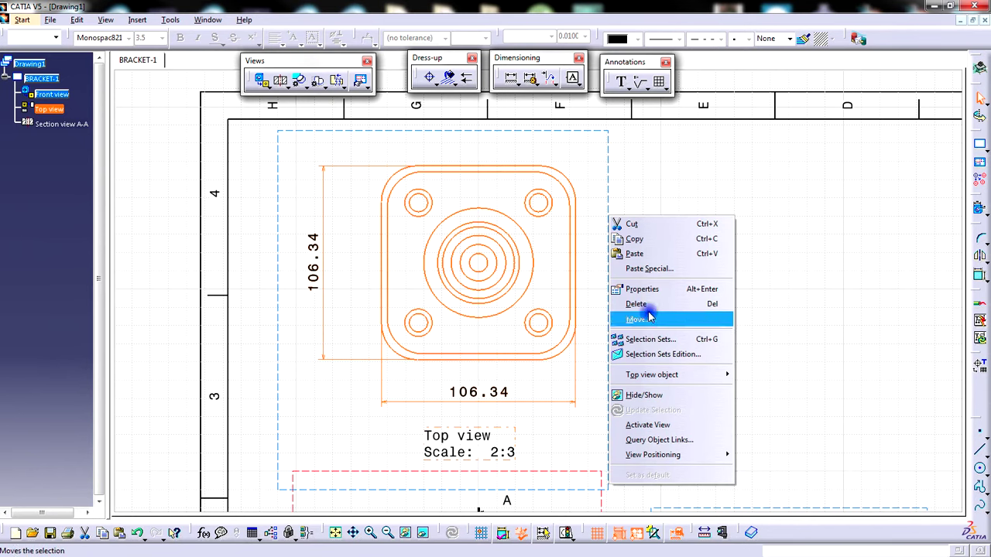
click(668, 431)
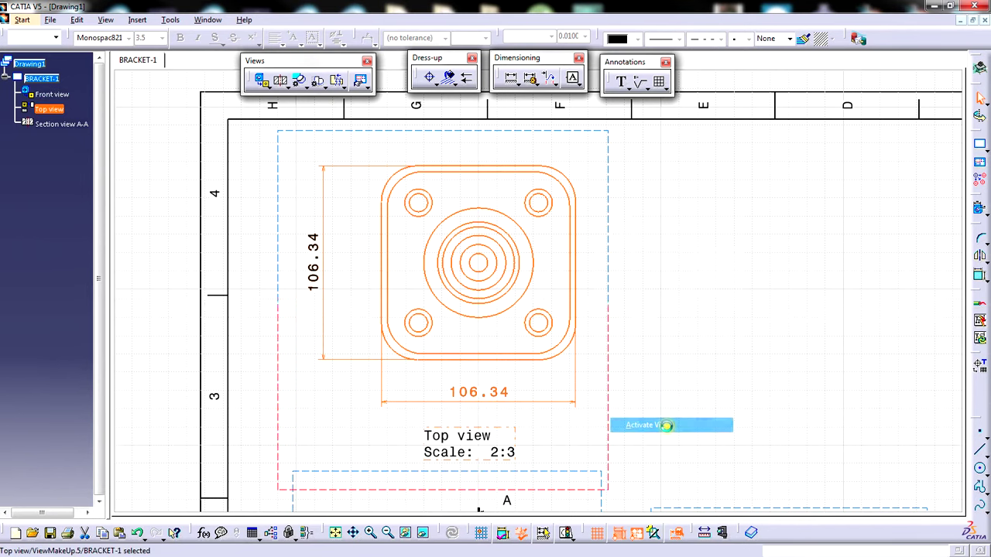
click(640, 278)
Add centre lines to the four corner holes and to the outer circle of the central boss in the top view
middle_drag(640, 277, 651, 324)
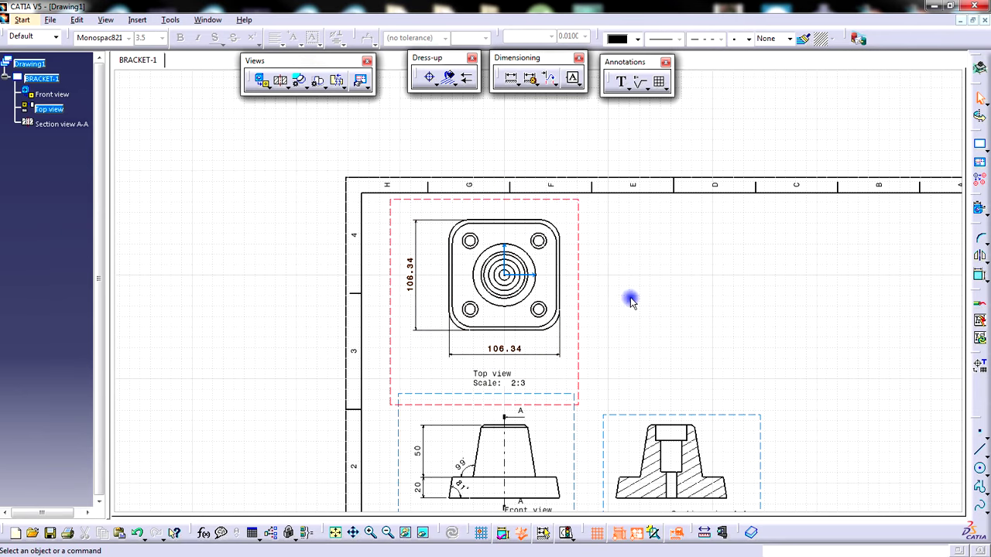
mouse_move(630, 296)
middle_down()
mouse_move(642, 245)
mouse_move(682, 238)
mouse_move(637, 214)
middle_up()
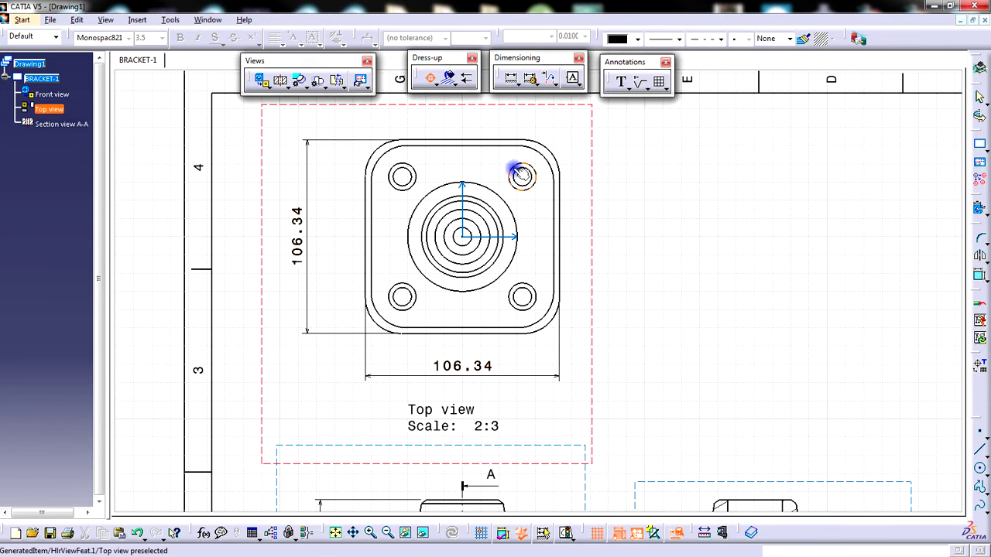
click(531, 190)
click(429, 82)
click(411, 186)
click(431, 82)
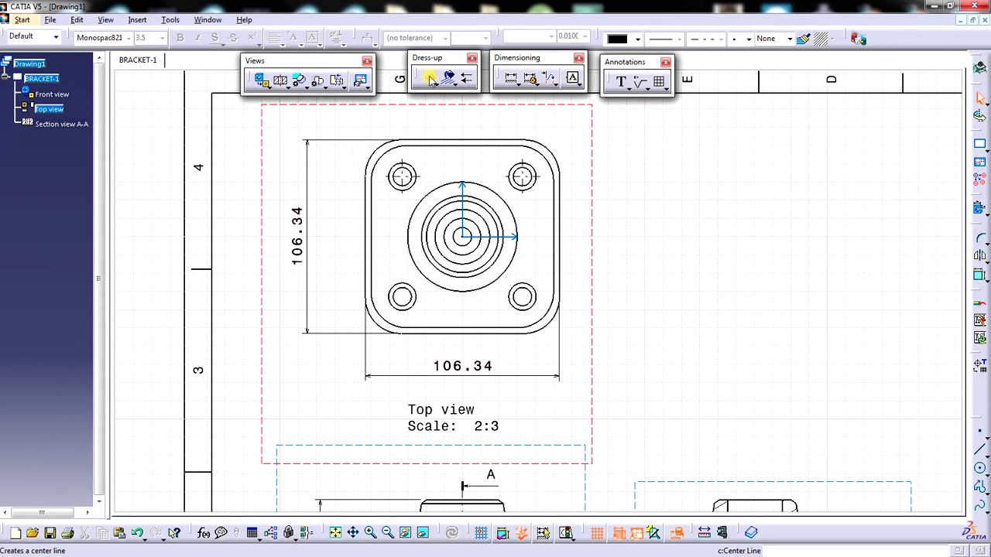
click(525, 288)
click(428, 77)
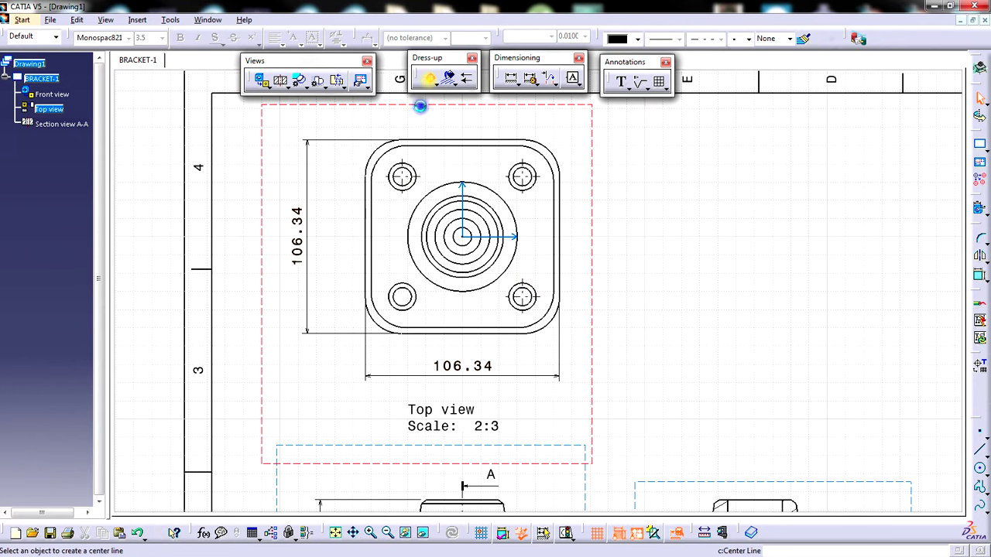
click(402, 296)
click(428, 79)
click(445, 186)
Draw a bolt circle in the top view, centred on the boss and passing through the corner holes' centres
mouse_move(720, 320)
middle_down()
mouse_move(733, 347)
mouse_move(730, 330)
mouse_move(701, 327)
middle_up()
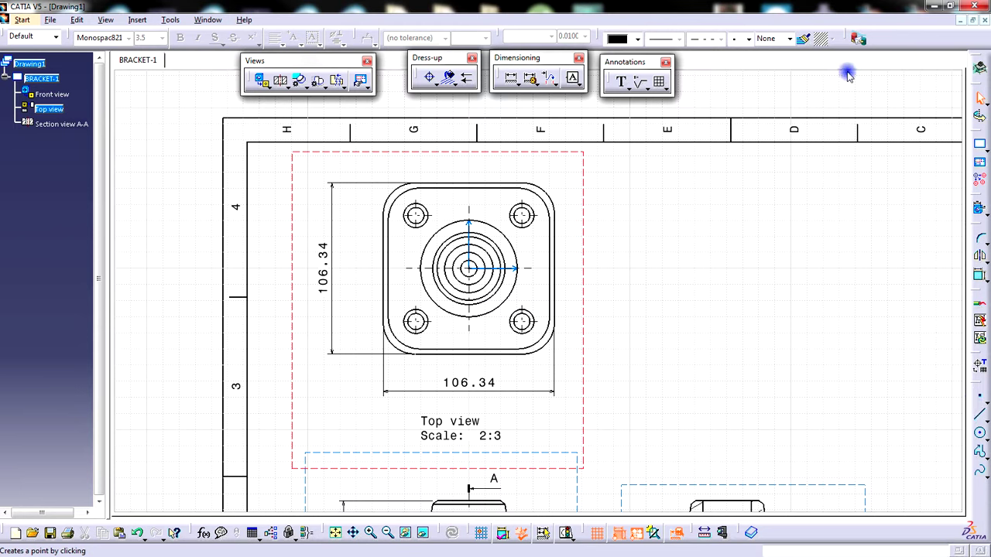
drag(848, 72, 847, 70)
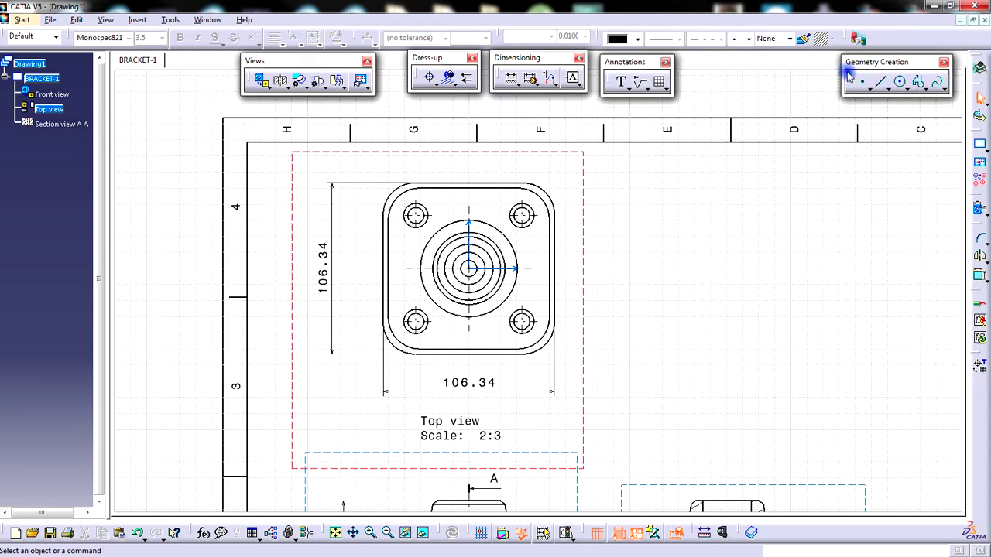
click(902, 84)
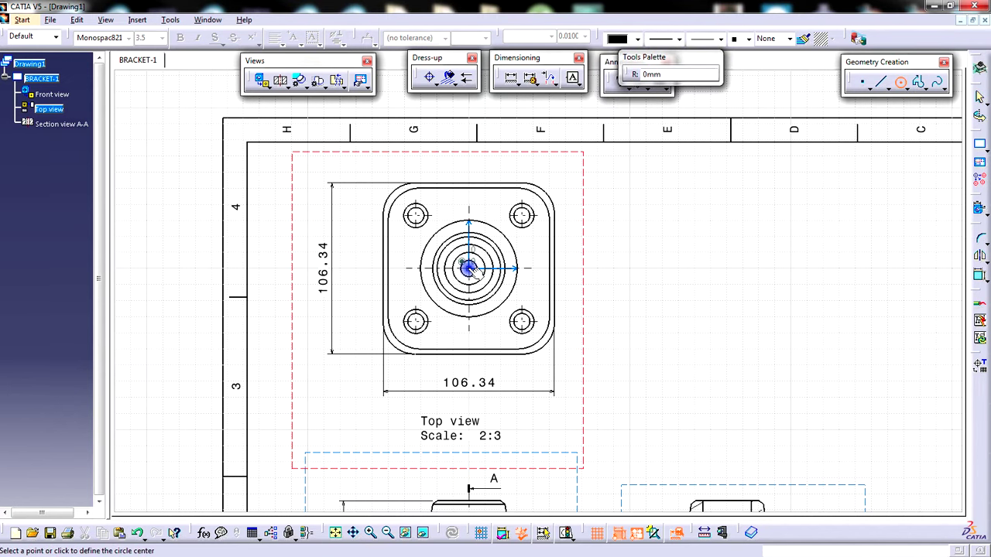
mouse_move(419, 231)
middle_down()
mouse_move(498, 247)
mouse_move(501, 191)
middle_up()
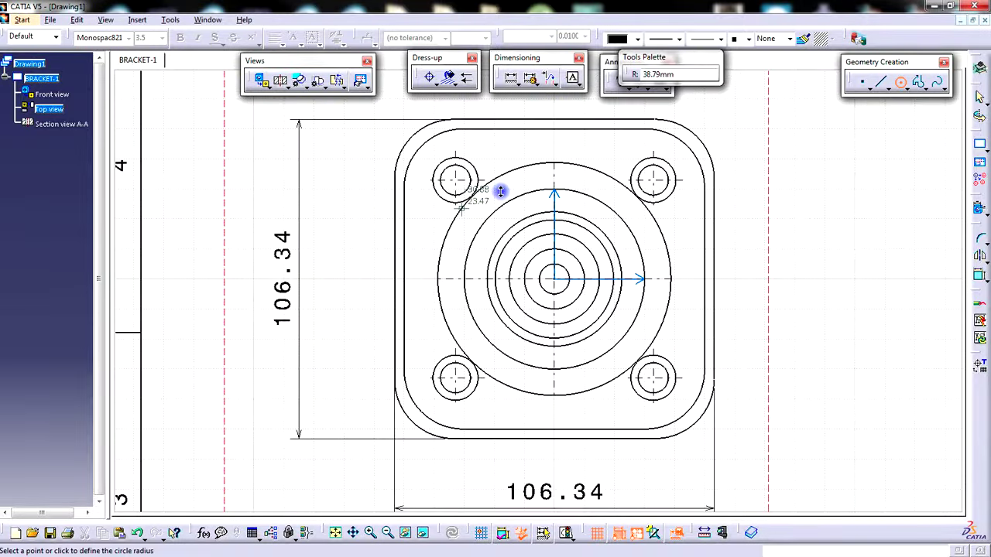
click(455, 180)
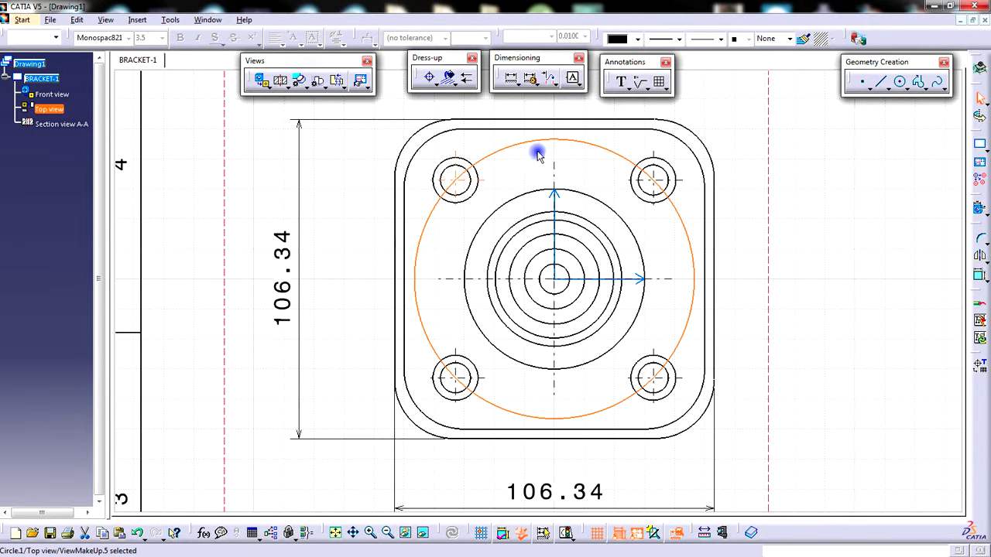
Give the bolt circle a line thickness of 0.13 mm and the dashed line type 2
key(ctrl+a)
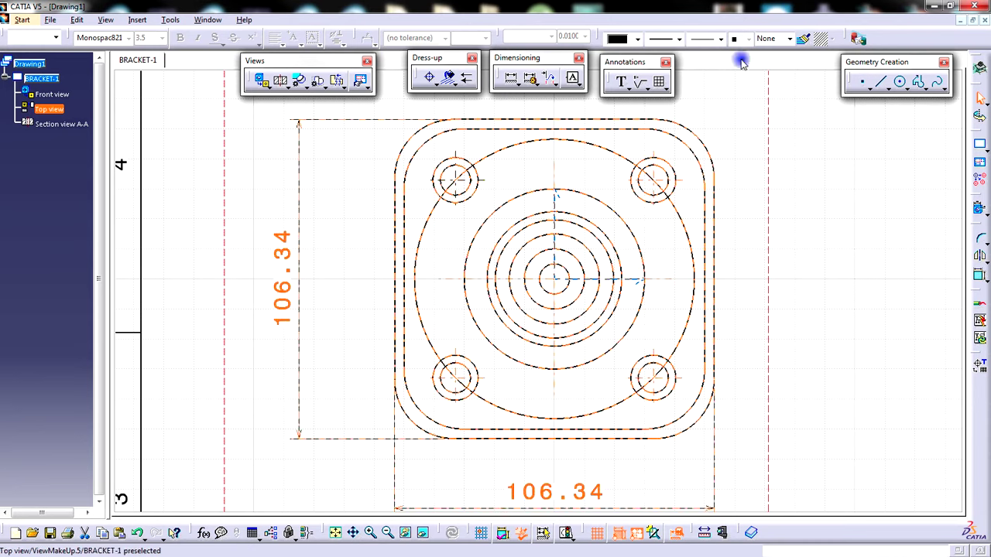
click(680, 40)
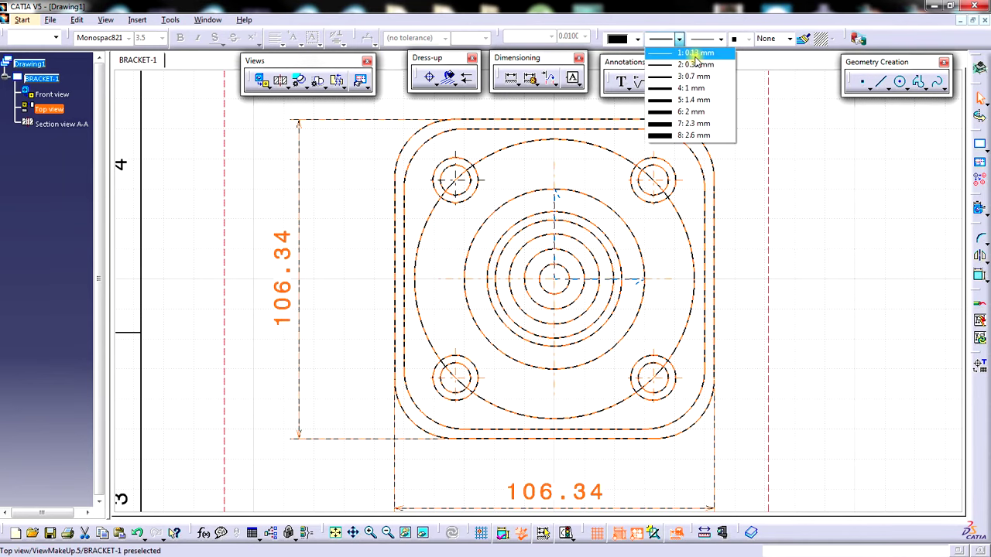
click(694, 53)
click(611, 157)
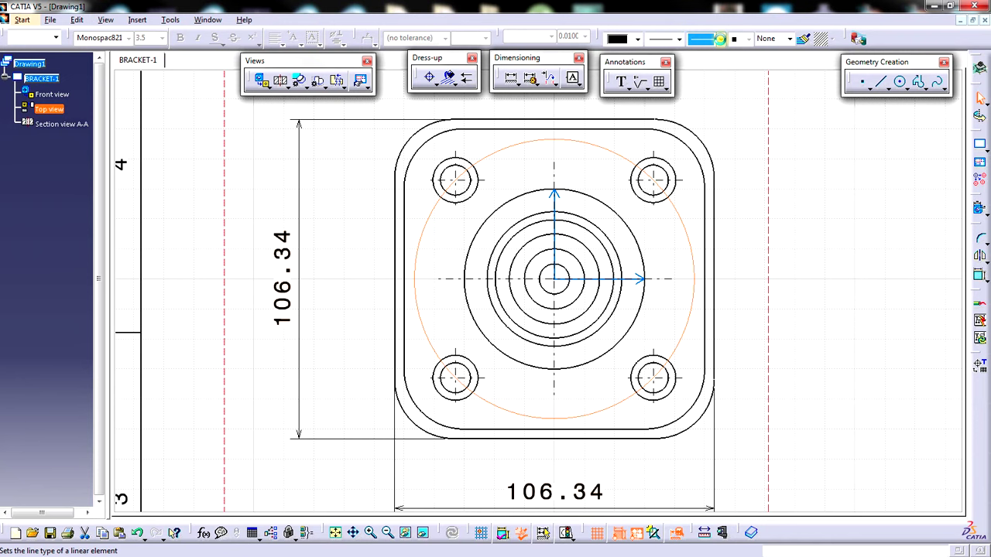
click(720, 39)
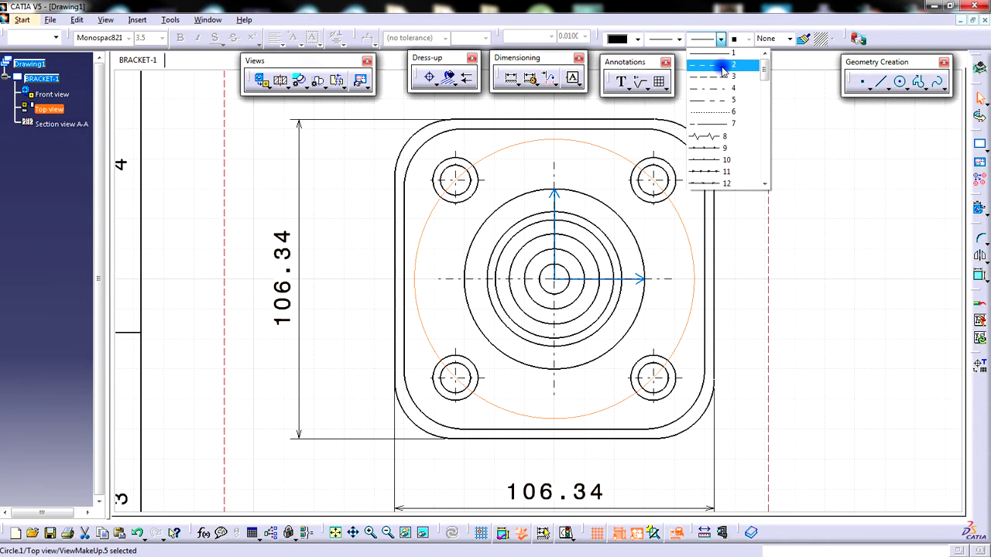
click(722, 66)
click(749, 268)
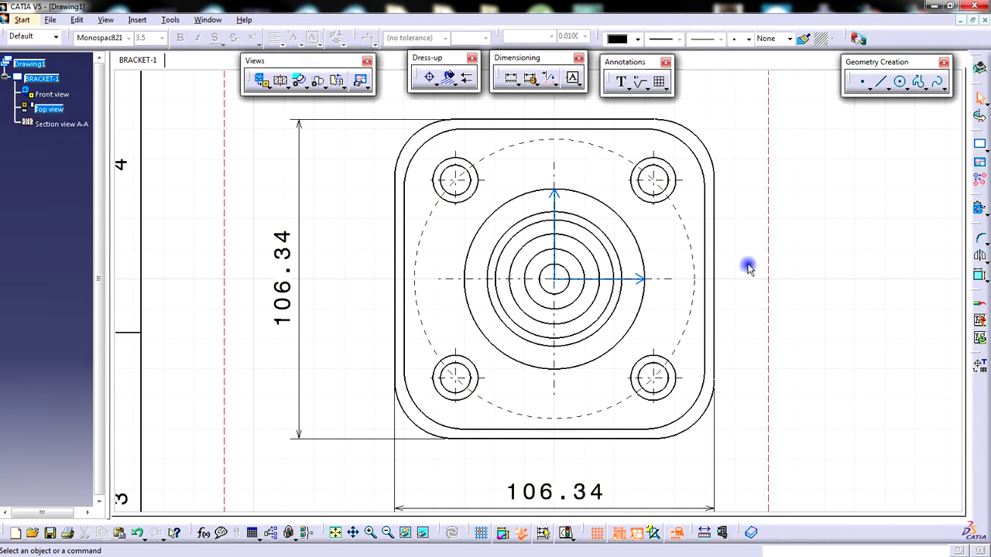
Draw a line from the boss centre to the upper-right hole's centre and set its thickness to 0.13 mm
mouse_move(828, 291)
ctrl+middle_down()
mouse_move(830, 303)
mouse_move(823, 294)
mouse_move(760, 319)
ctrl+middle_up()
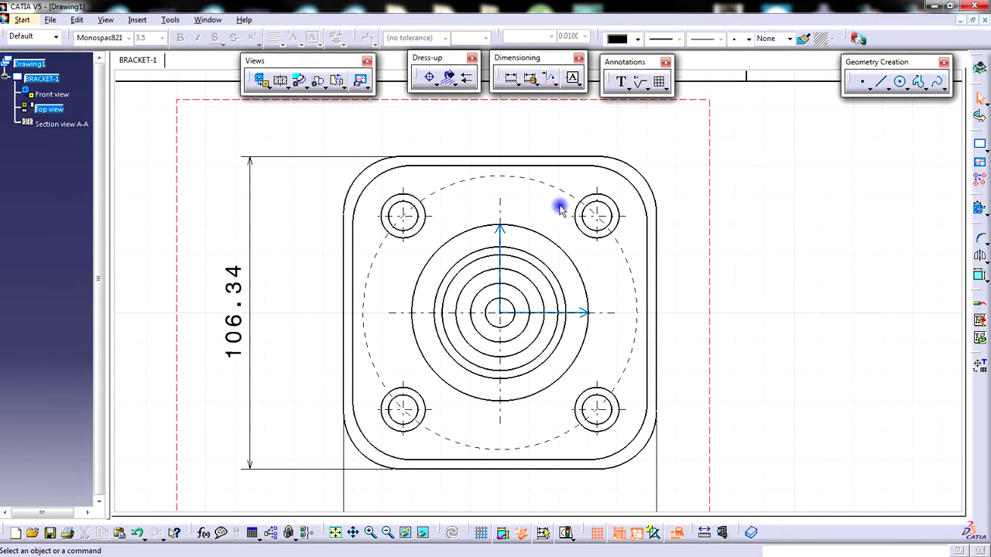
click(880, 82)
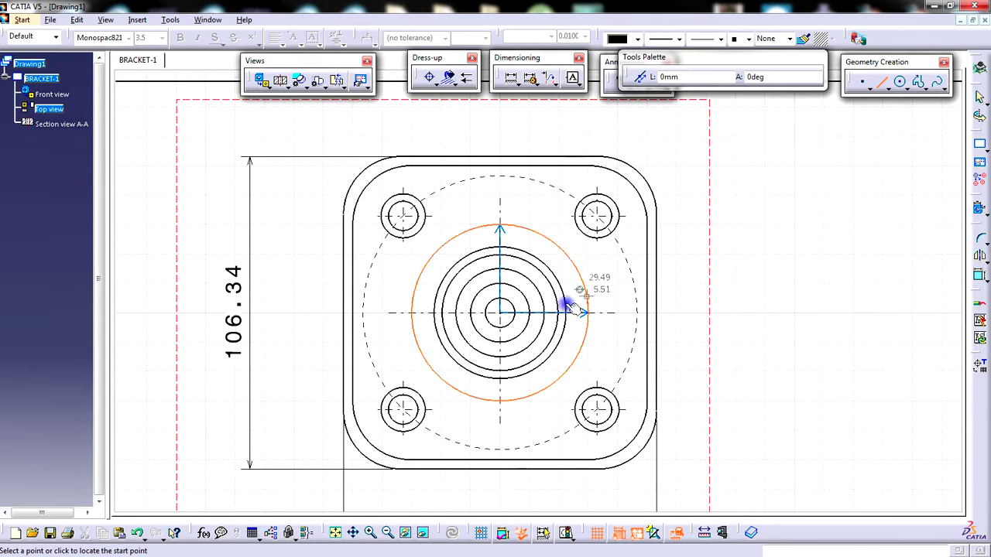
click(501, 312)
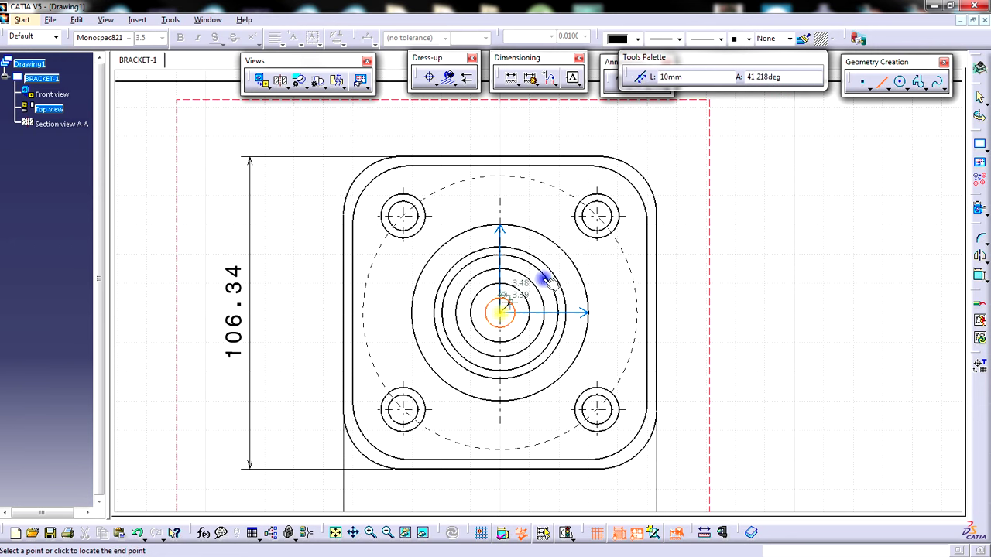
click(598, 217)
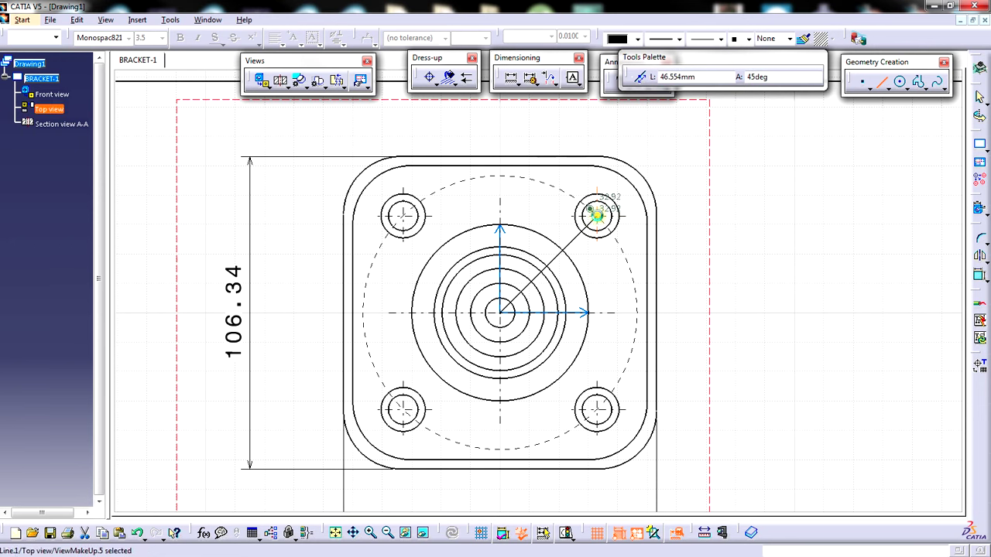
click(679, 38)
click(681, 52)
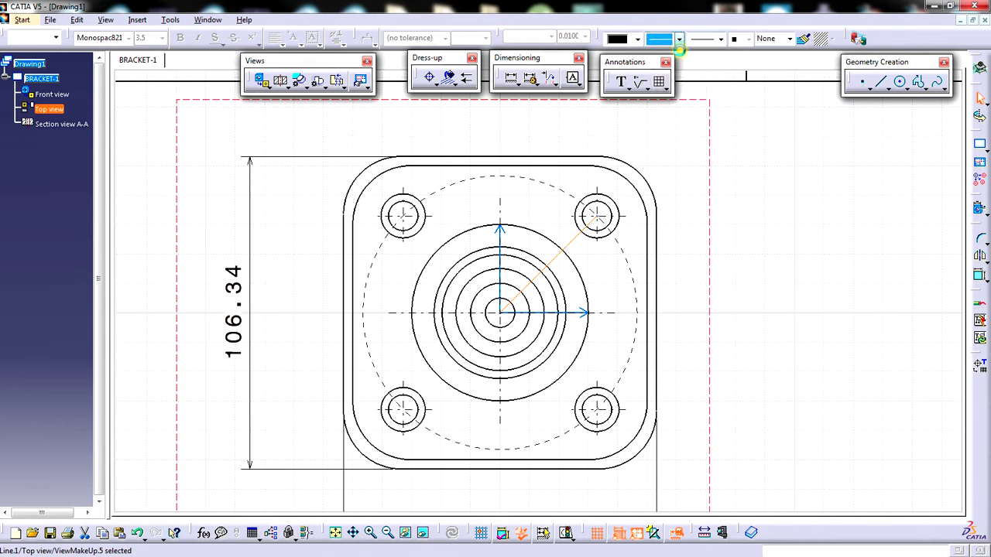
Give the line from the boss centre to the upper-right hole a dashed line type
click(719, 39)
click(714, 66)
click(731, 281)
ctrl+middle_drag(730, 286, 730, 303)
mouse_move(699, 338)
middle_down()
mouse_move(692, 330)
mouse_move(698, 340)
mouse_move(712, 305)
mouse_move(704, 294)
middle_up()
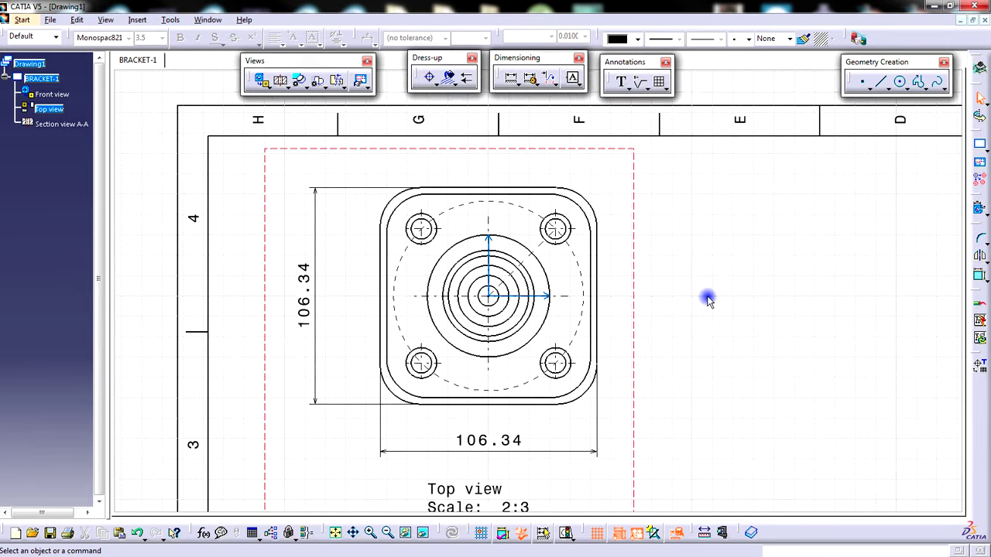
Add a diameter dimension to the bolt circle in the top view, placing its value outside the plate at the upper right
click(628, 89)
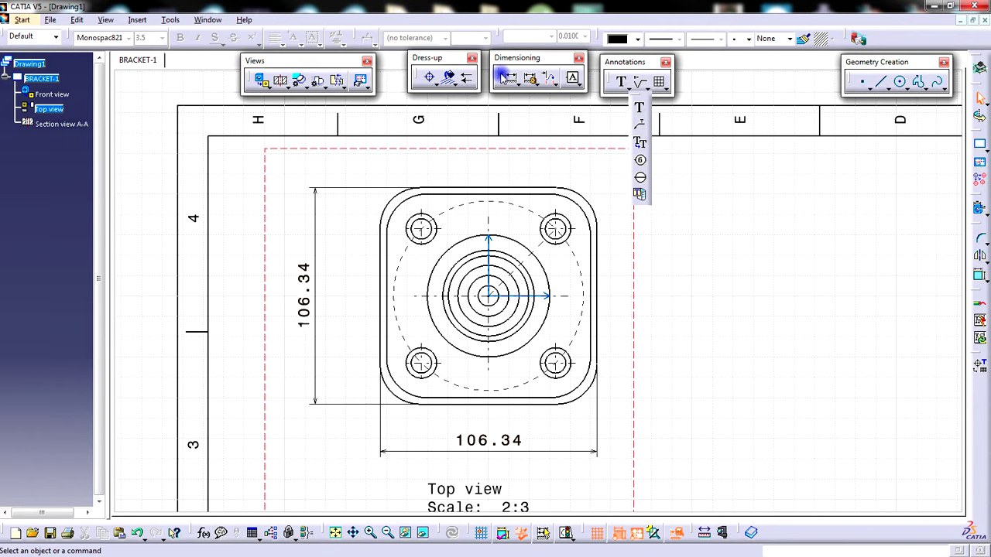
click(516, 86)
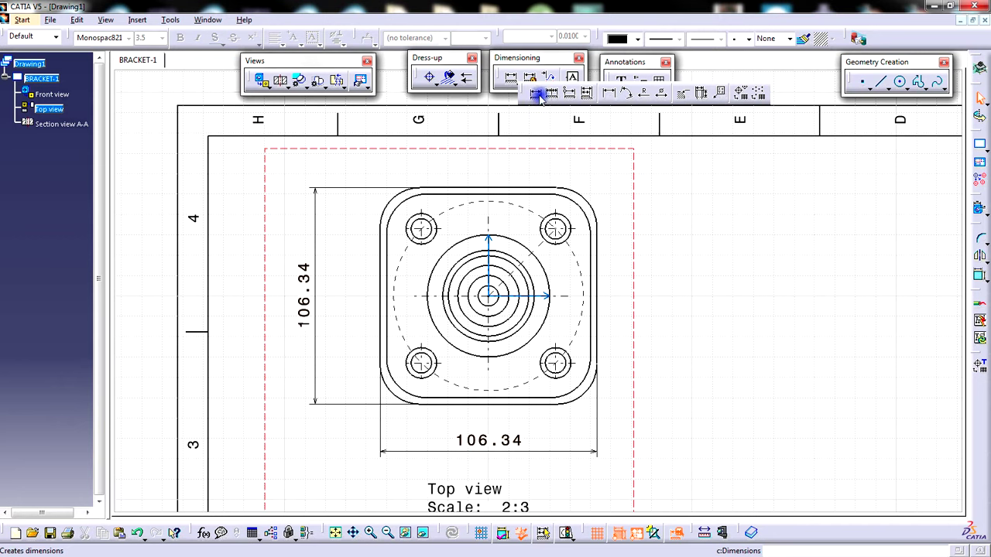
click(663, 95)
click(586, 276)
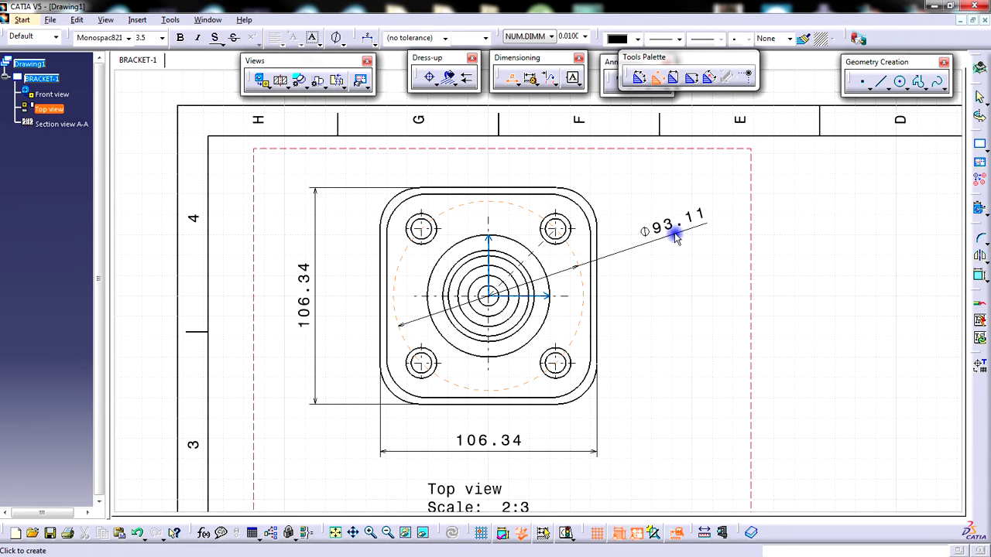
click(669, 236)
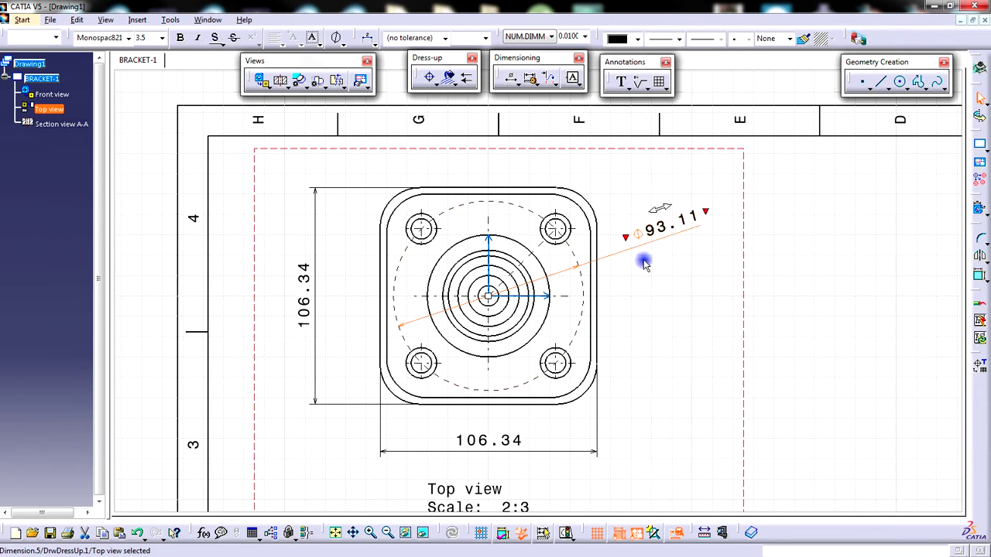
click(659, 261)
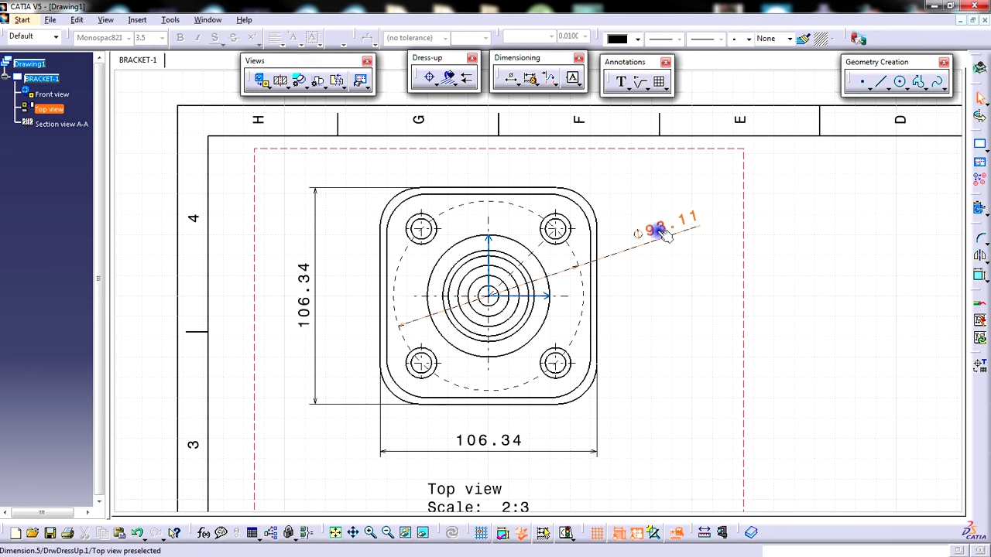
click(664, 234)
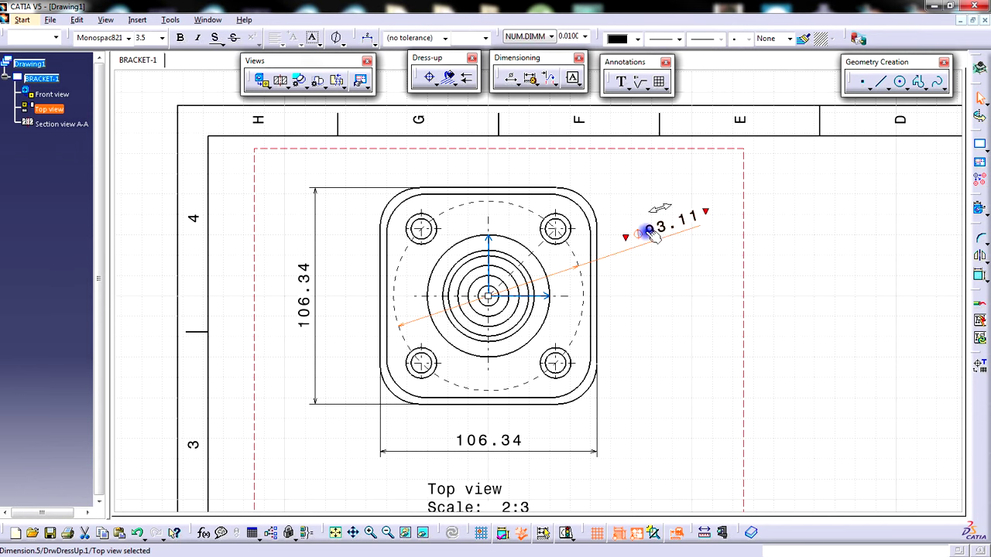
click(670, 269)
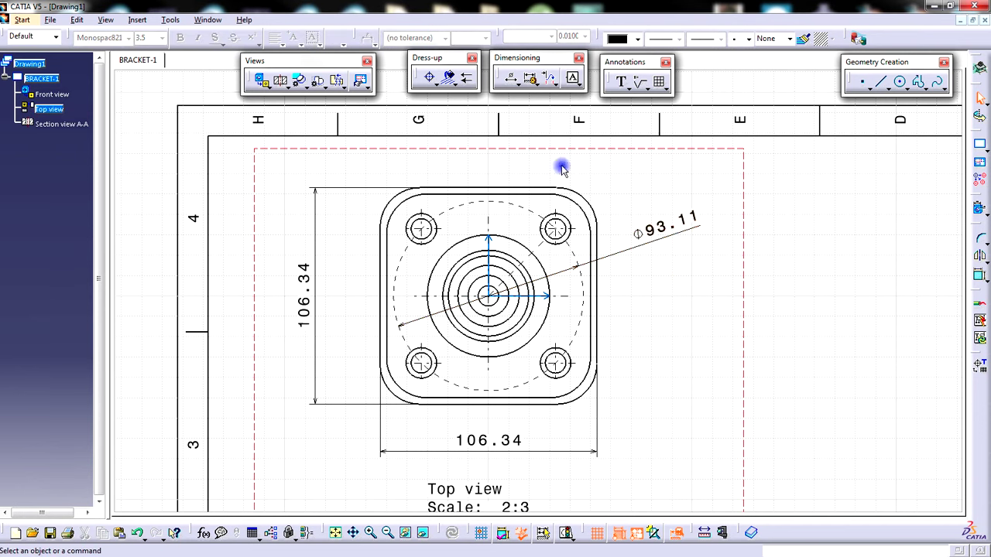
Check the Drafting options for which dimension and annotation manipulators are enabled during creation and modification
click(170, 19)
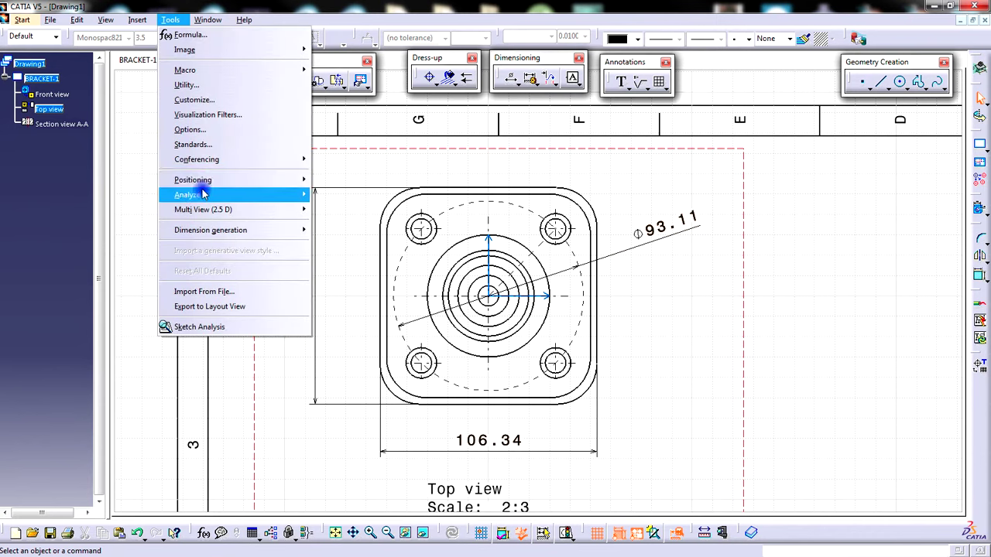
click(205, 133)
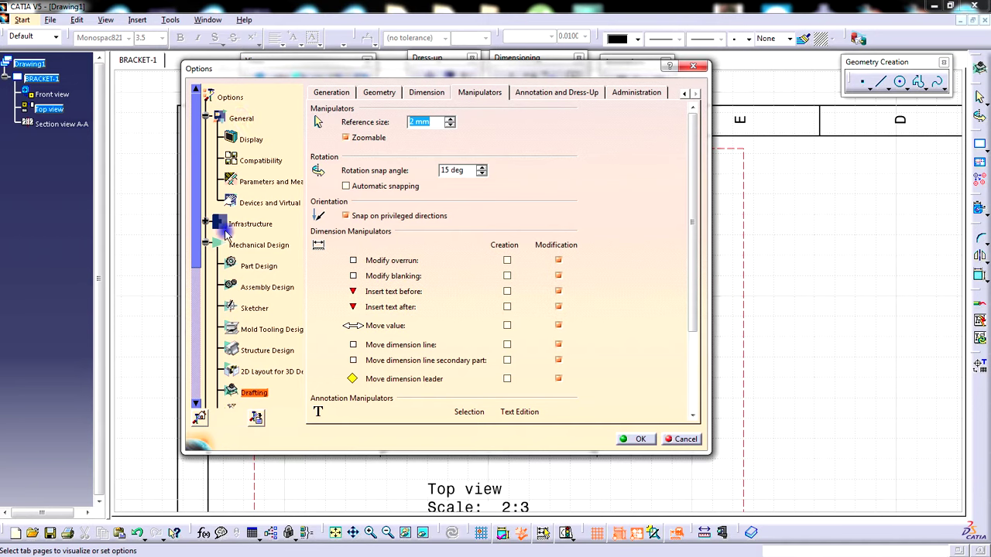
click(240, 120)
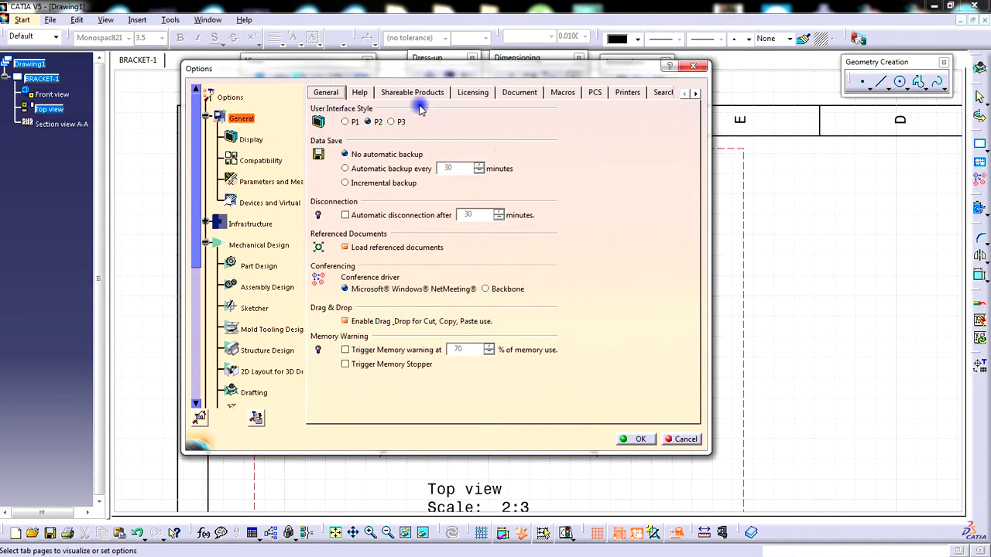
click(243, 247)
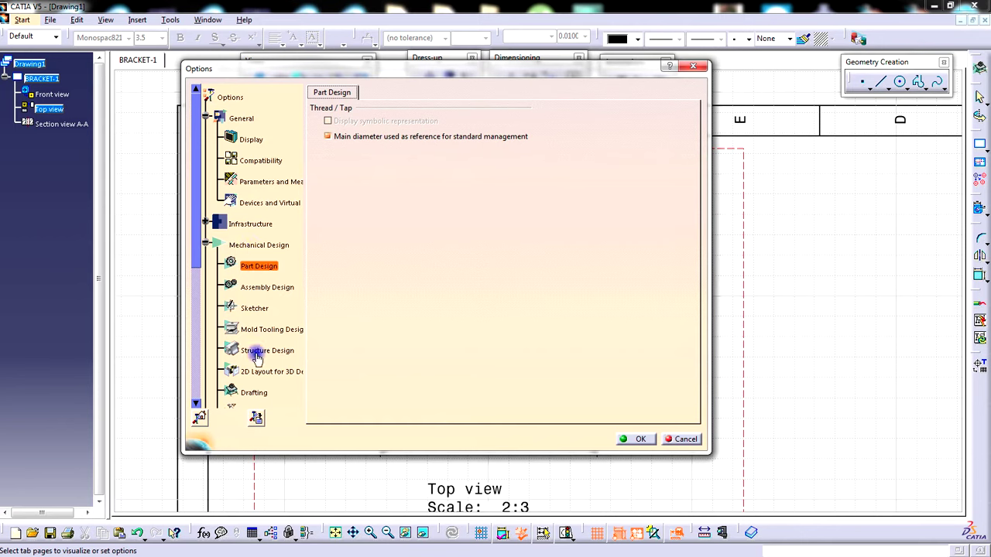
drag(200, 256, 196, 308)
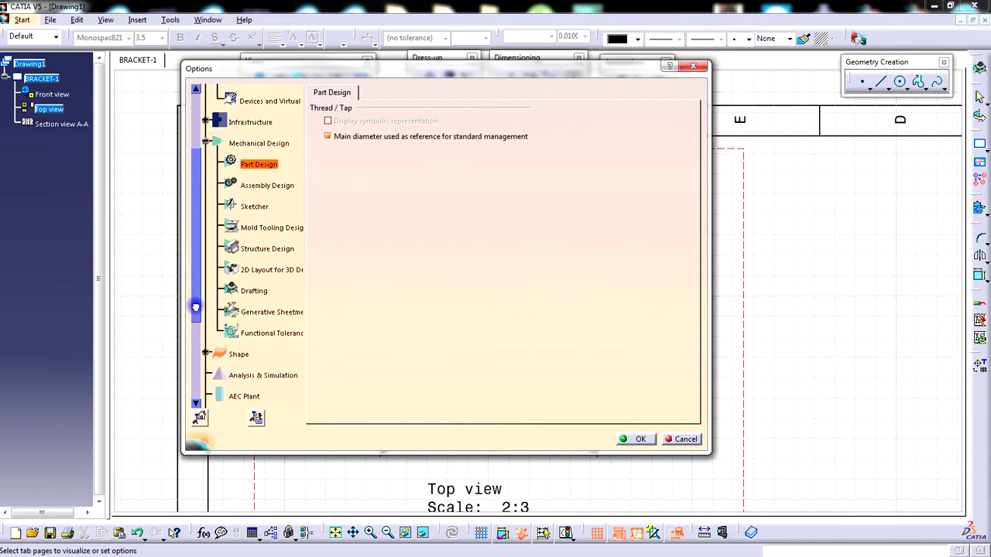
click(253, 292)
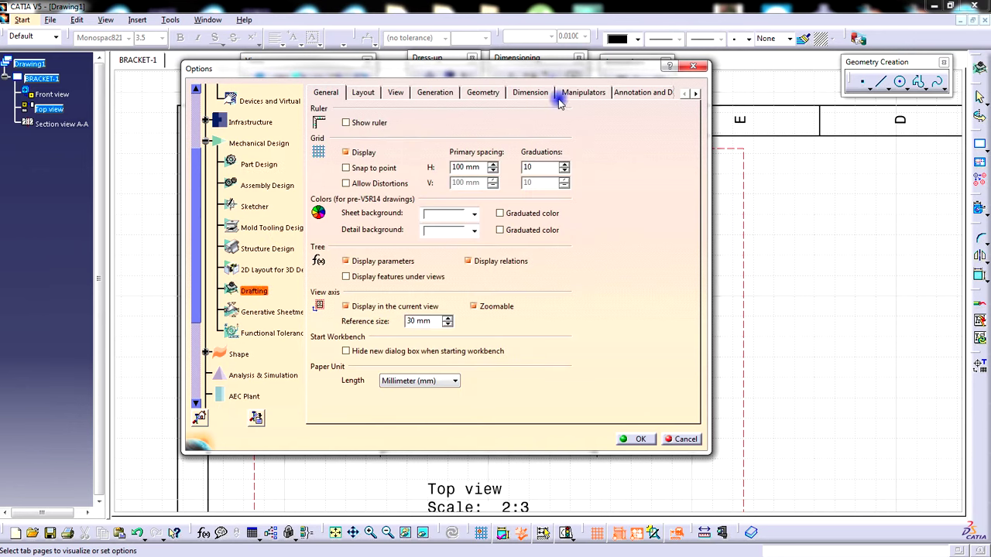
click(590, 93)
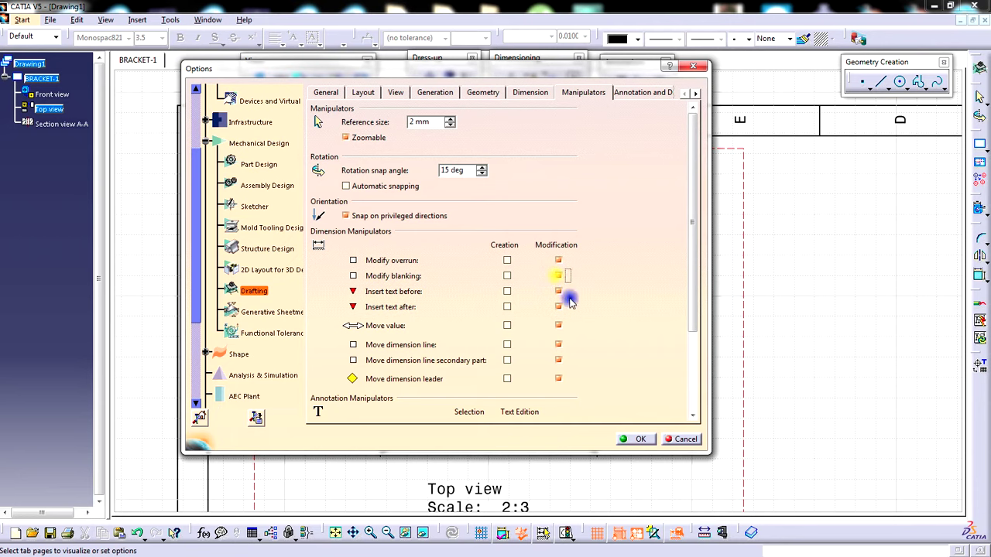
drag(688, 326, 689, 407)
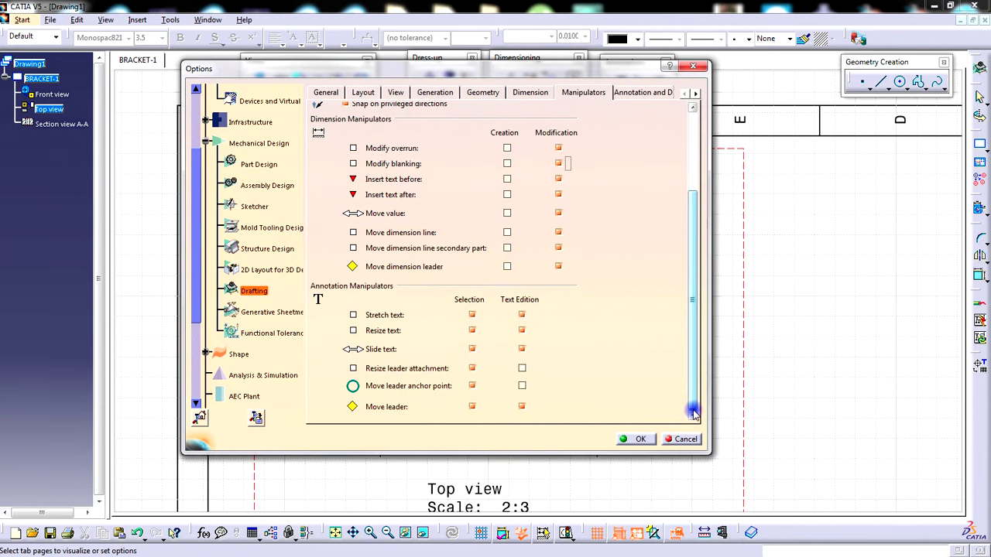
drag(693, 348, 694, 227)
click(642, 439)
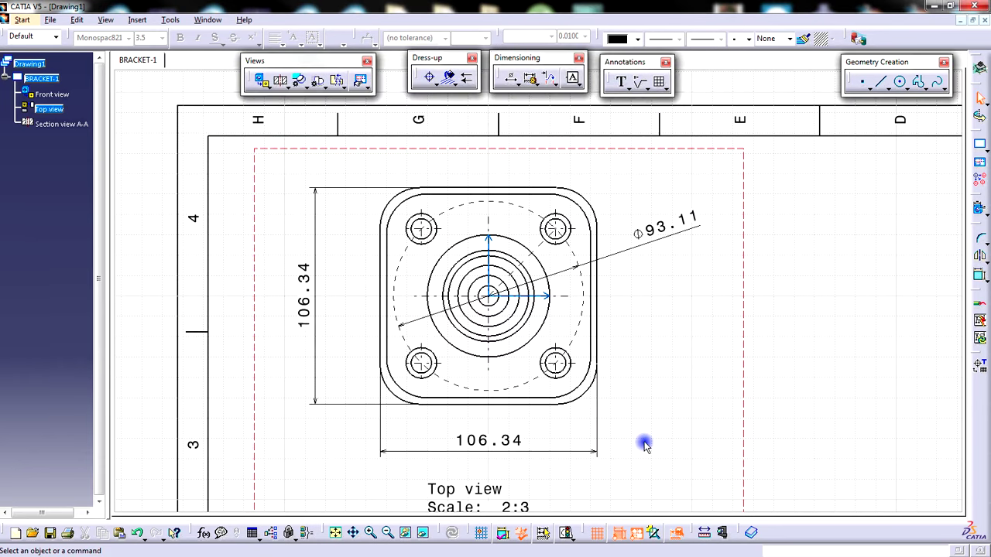
Insert the text PCD before the value of the bolt circle's diameter dimension
click(665, 226)
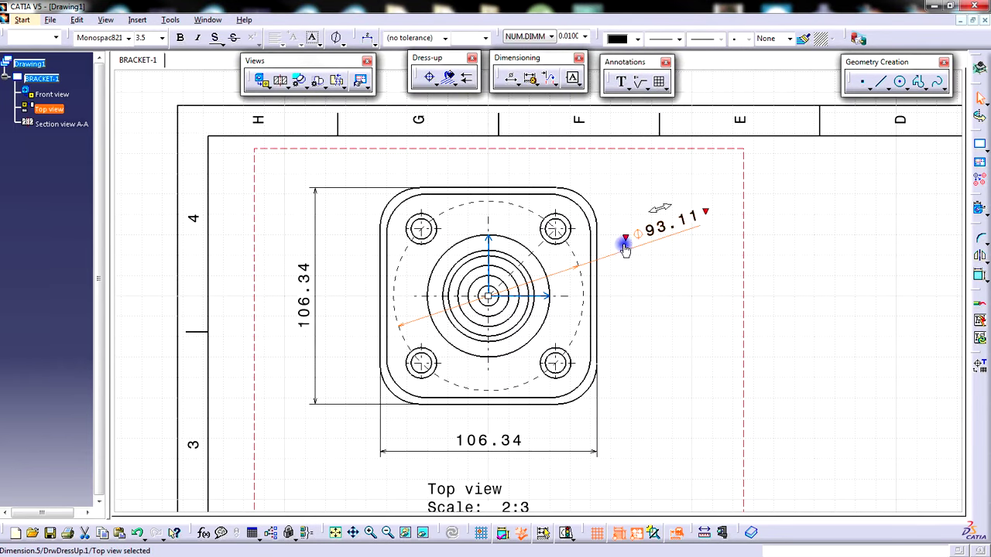
click(627, 241)
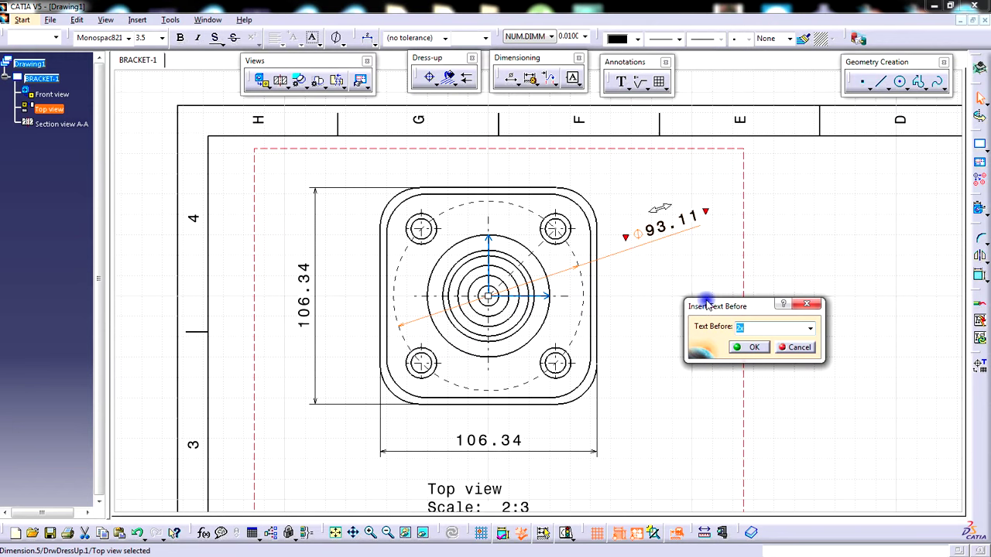
drag(714, 310, 673, 299)
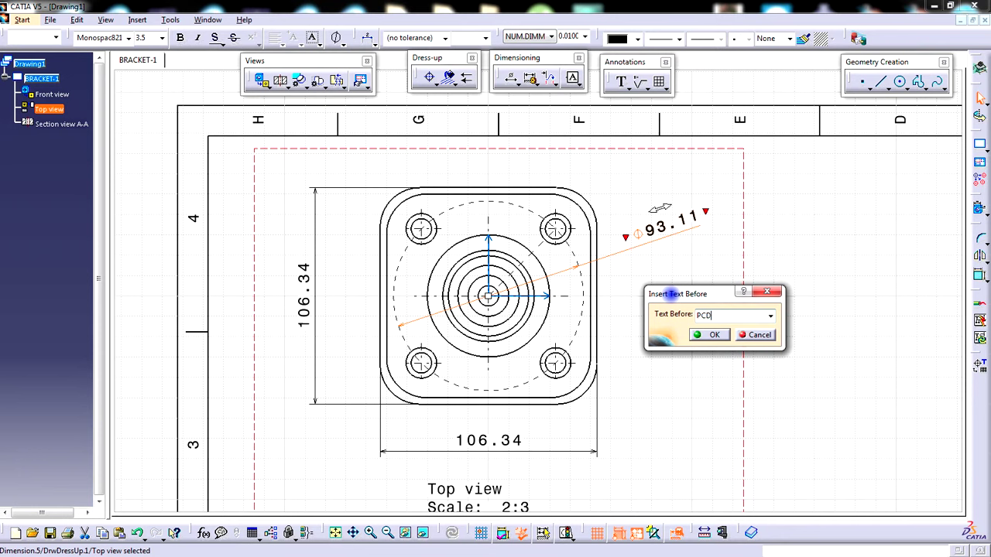
click(711, 336)
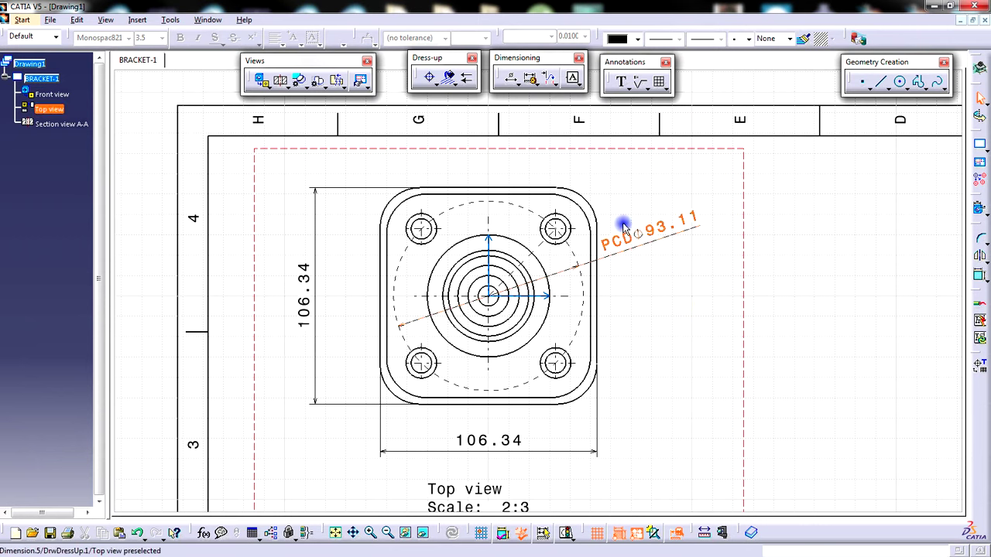
Change the bolt-circle dimension to a two-part dimension line with a horizontal value and reposition it beside the plate
click(650, 238)
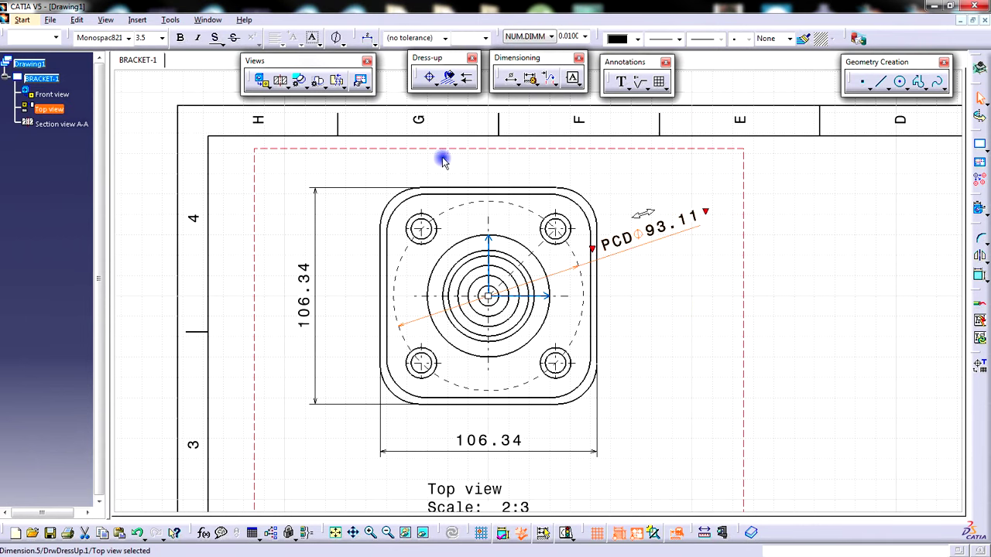
click(375, 39)
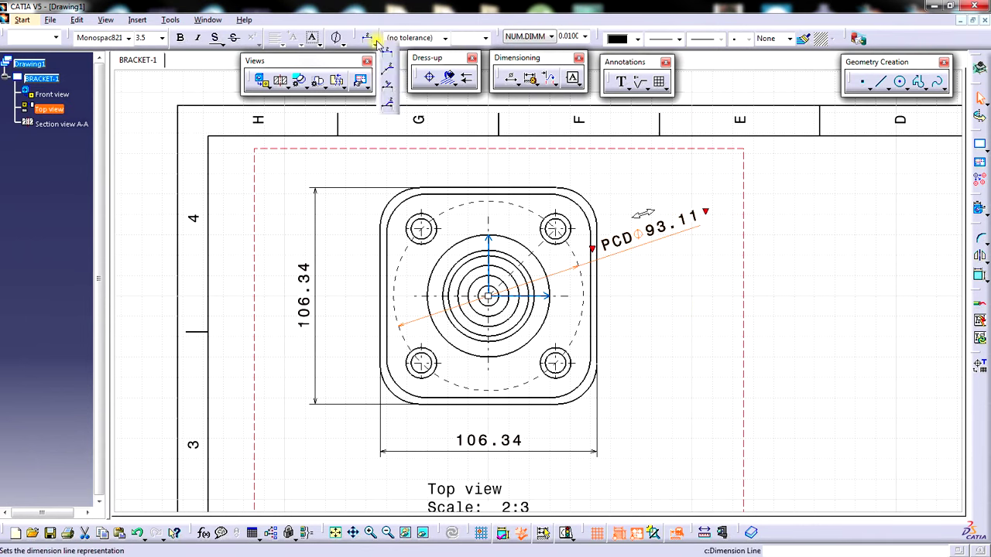
click(390, 73)
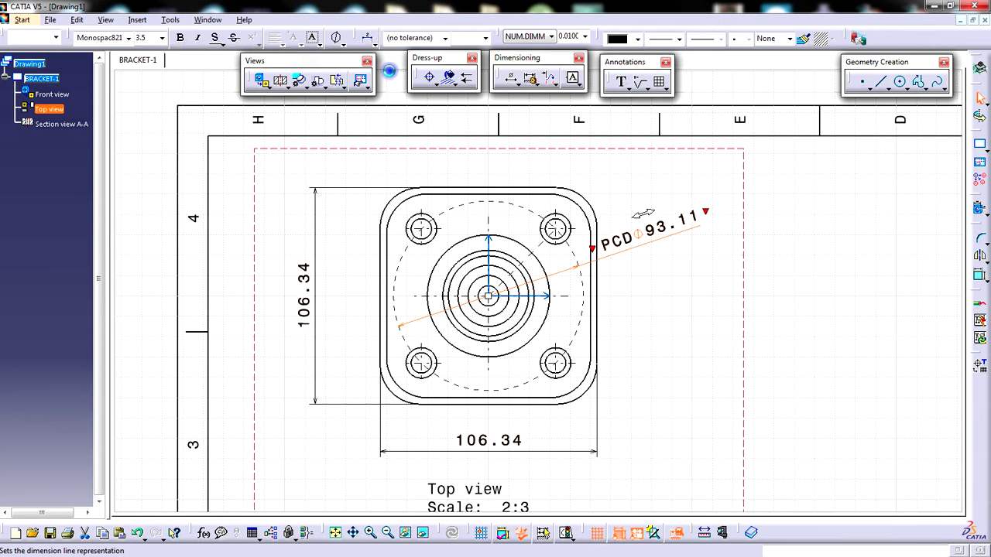
click(656, 260)
drag(663, 242, 642, 246)
click(641, 277)
mouse_move(649, 276)
middle_down()
mouse_move(642, 258)
mouse_move(649, 263)
middle_up()
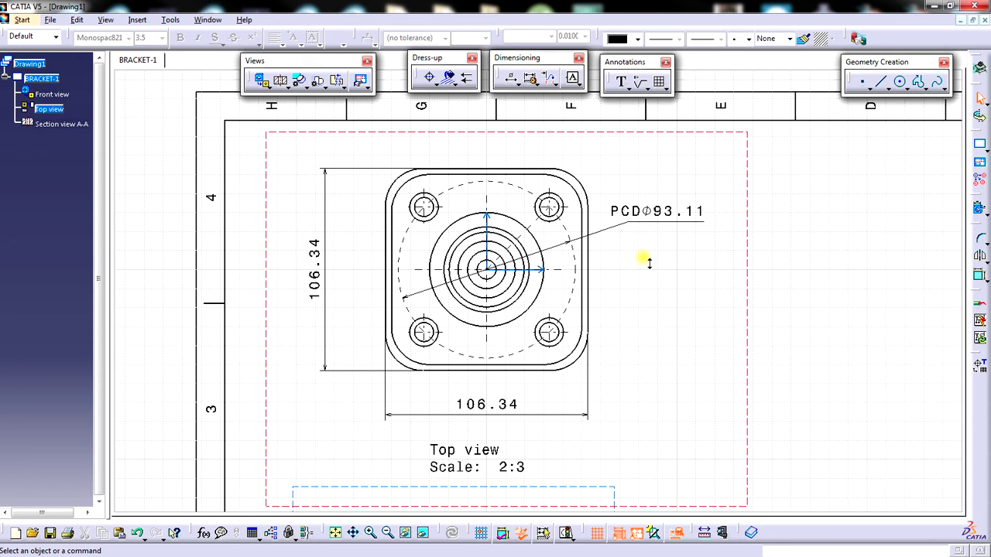
Set the bolt-circle dimension's precision to 1.00000 and slide its value outward along the horizontal leader segment
click(685, 213)
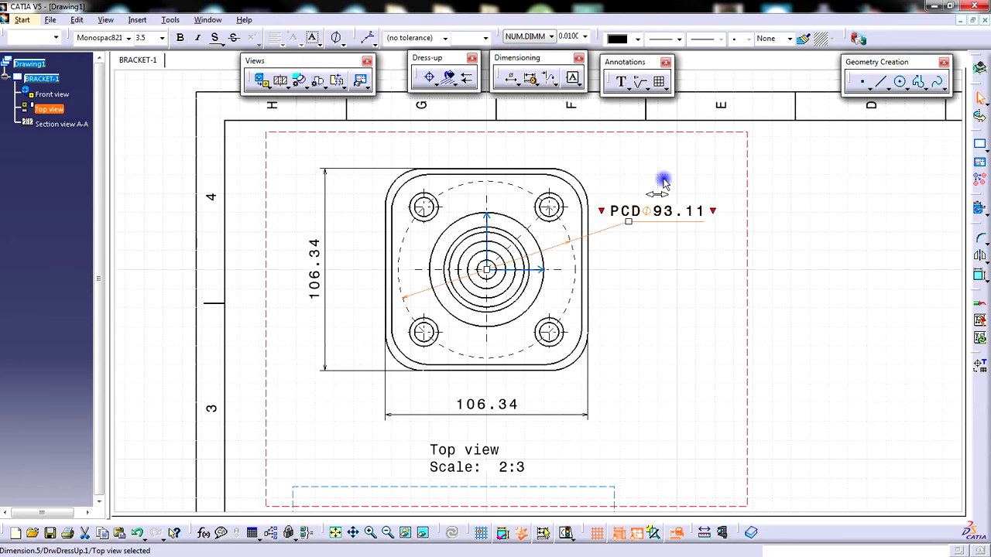
click(586, 37)
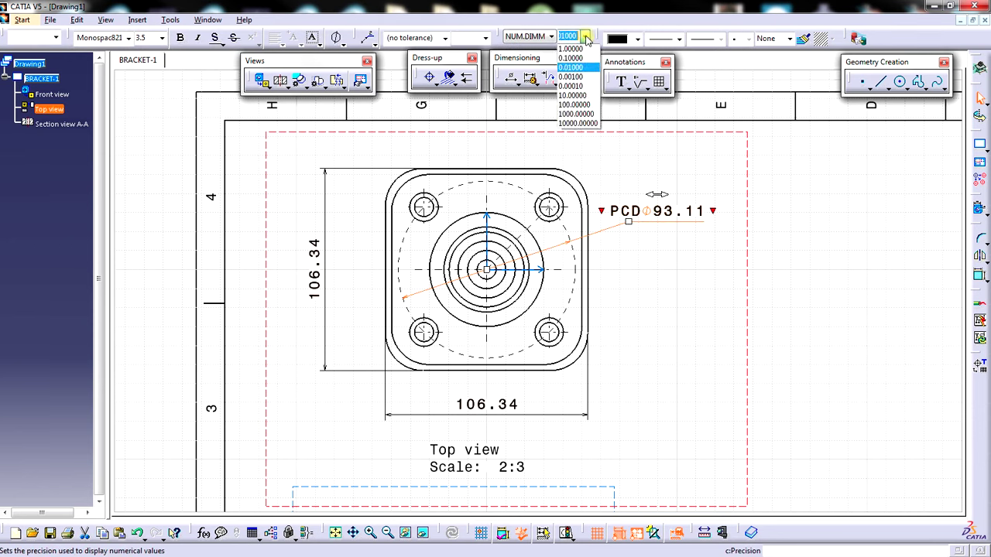
click(584, 48)
click(660, 300)
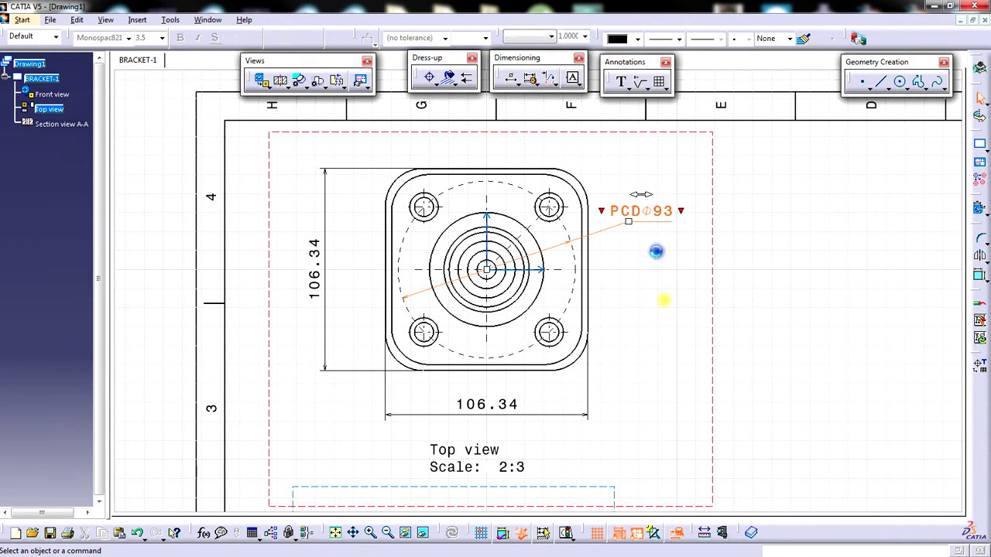
click(648, 199)
drag(647, 199, 668, 199)
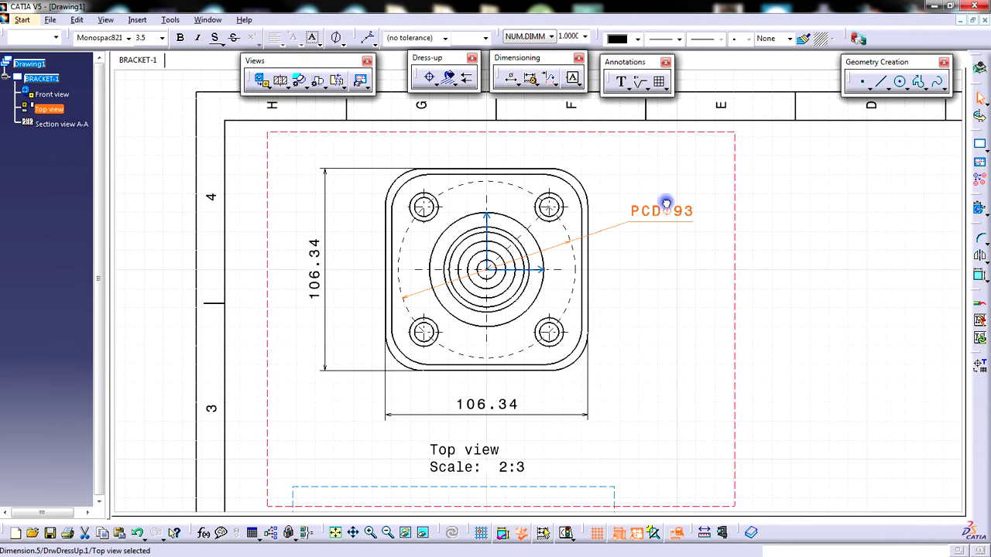
click(655, 291)
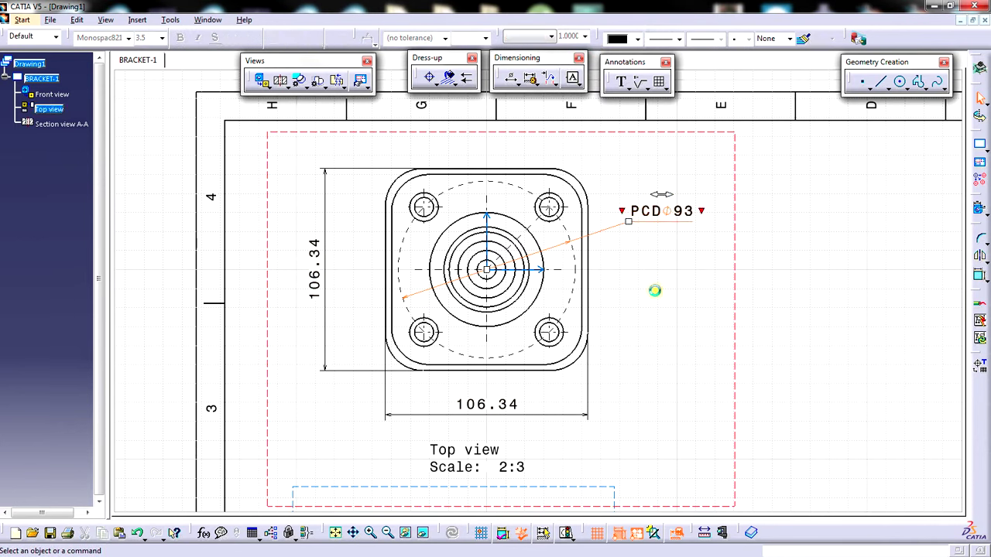
Set the precision of the plate's overall height and width dimensions to 1.00000
click(318, 281)
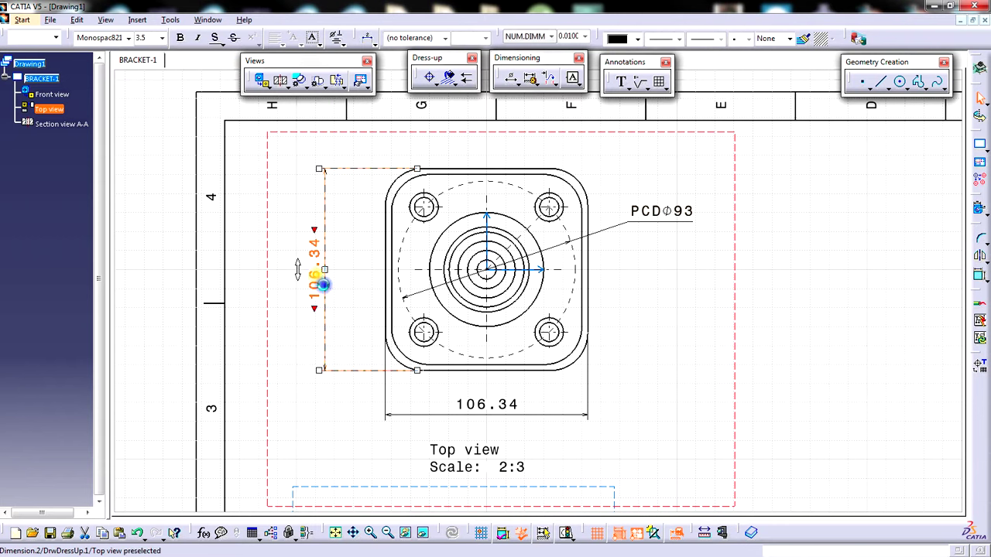
ctrl+click(483, 405)
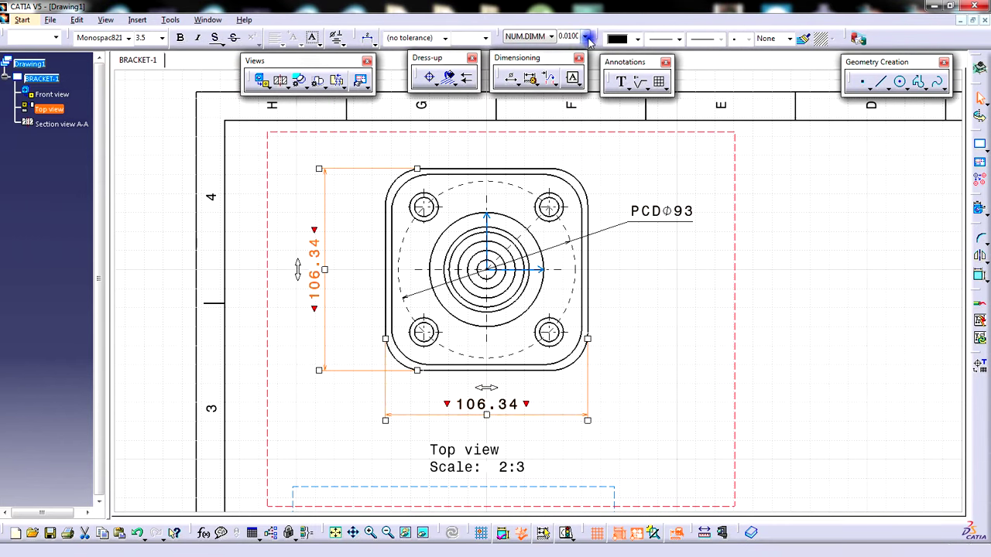
click(588, 37)
click(576, 51)
click(692, 421)
middle_drag(691, 420, 646, 411)
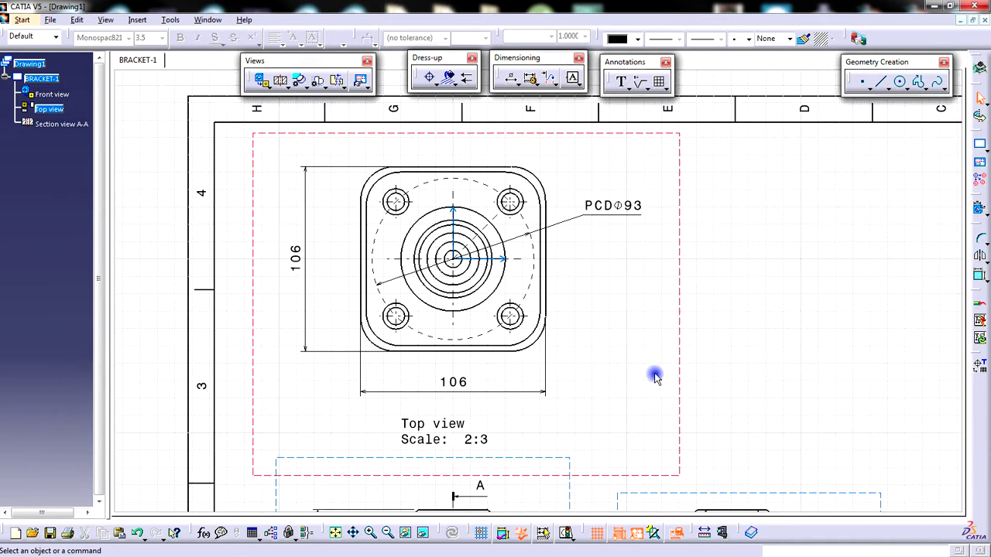
middle_drag(640, 317, 649, 331)
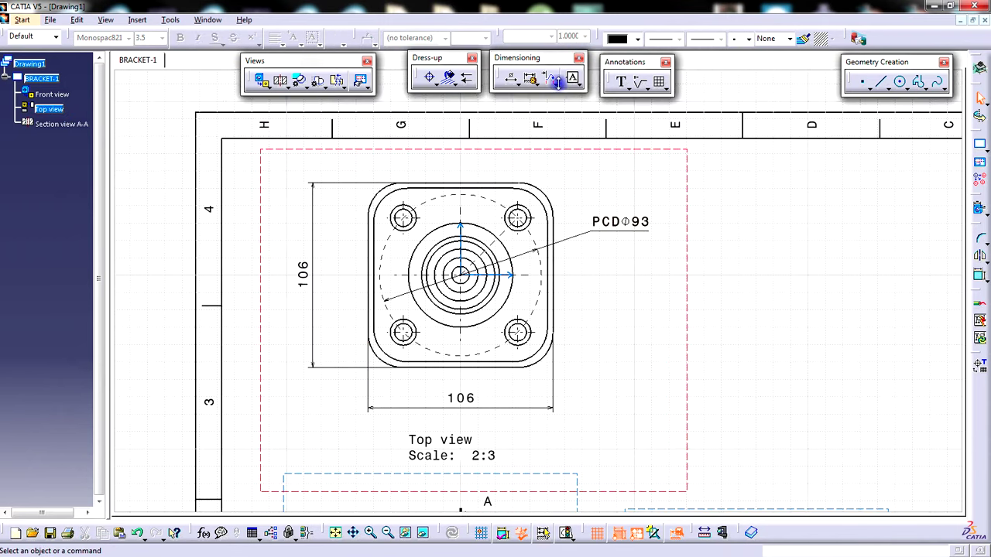
Add an angle dimension between the upper-right hole's diagonal centre line and the vertical centre line, placed above the plate
click(516, 85)
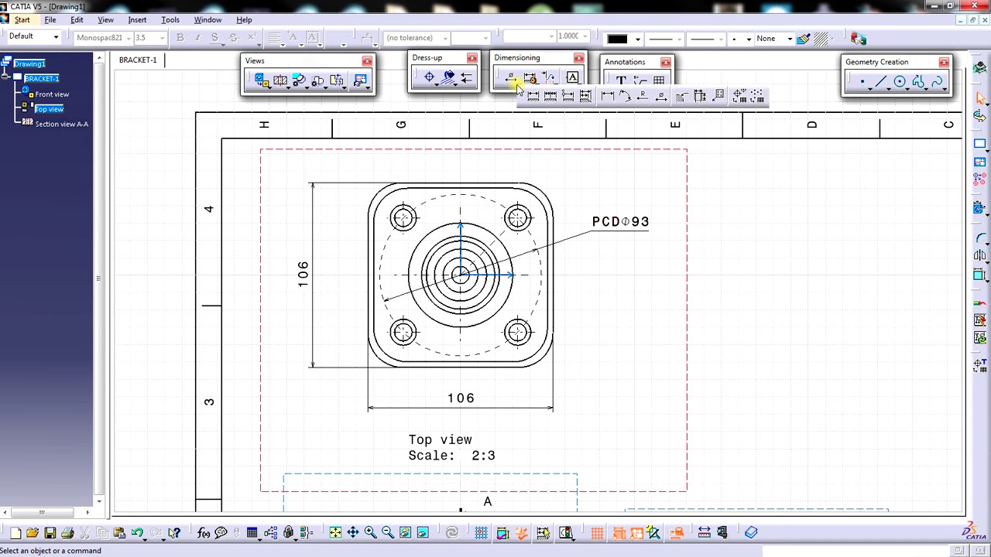
click(627, 95)
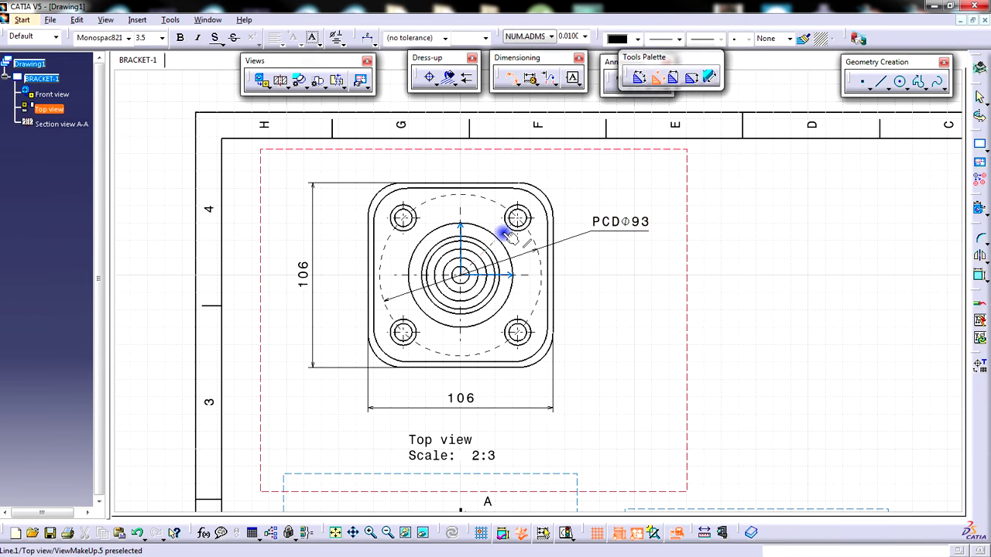
scroll(507, 236, up, 4)
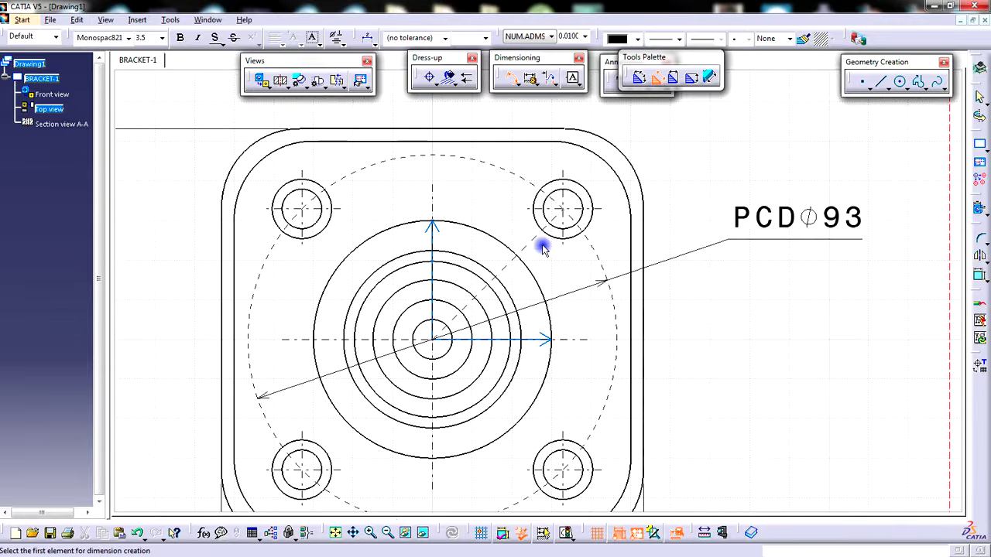
click(535, 244)
click(432, 209)
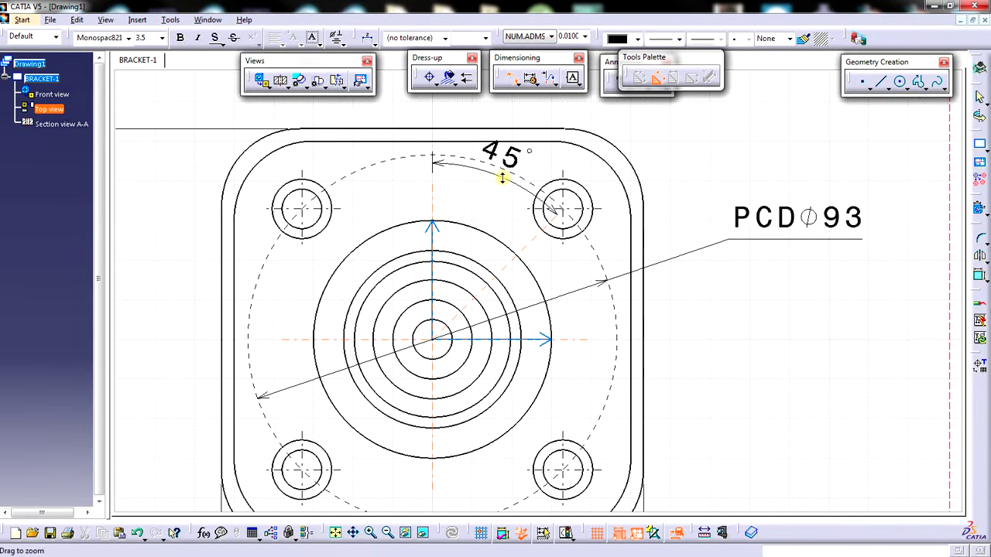
scroll(521, 212, down, 3)
scroll(521, 211, up, 1)
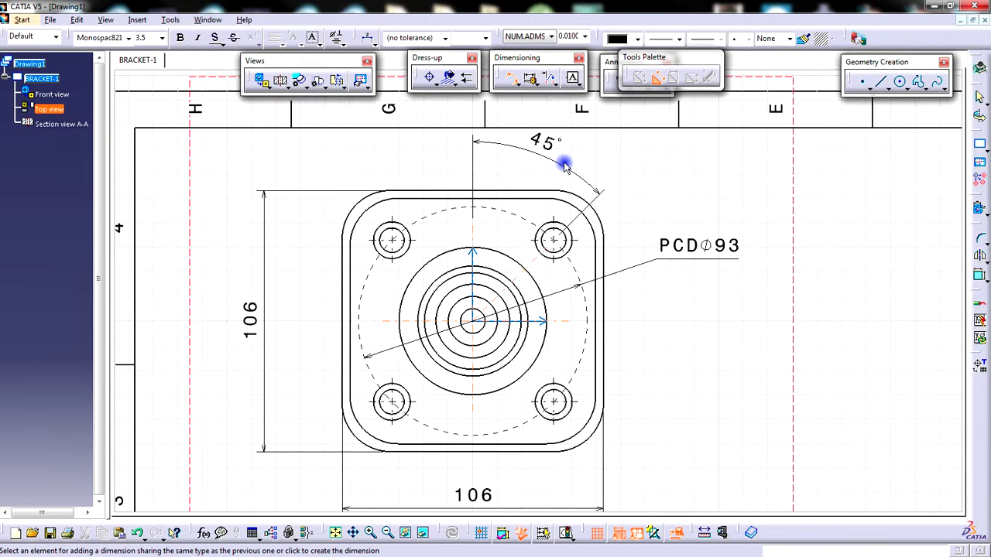
click(567, 165)
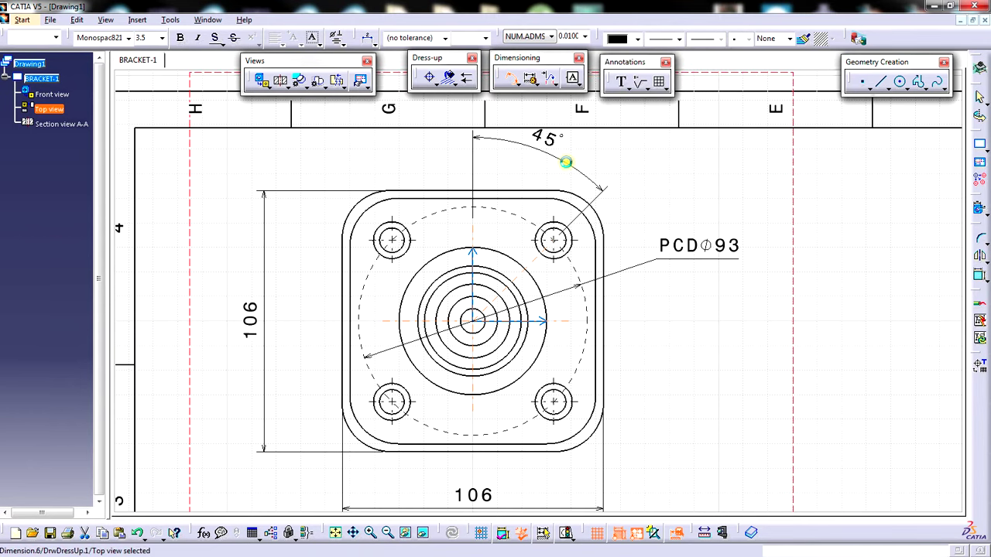
scroll(664, 364, down, 2)
scroll(664, 364, down, 2)
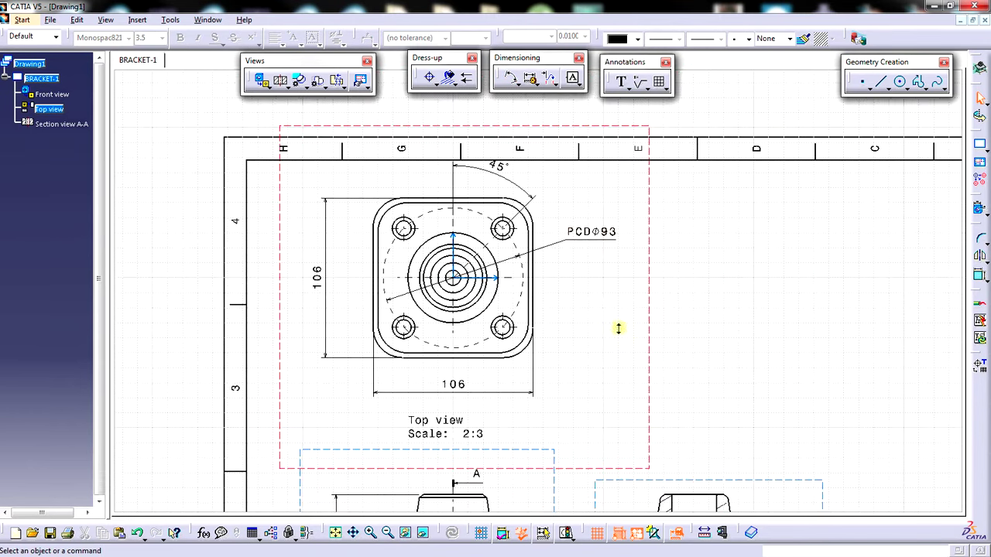
Move the Top view down on the sheet so that its angle dimension clears the drawing border
click(629, 323)
drag(628, 323, 674, 348)
scroll(673, 348, up, 1)
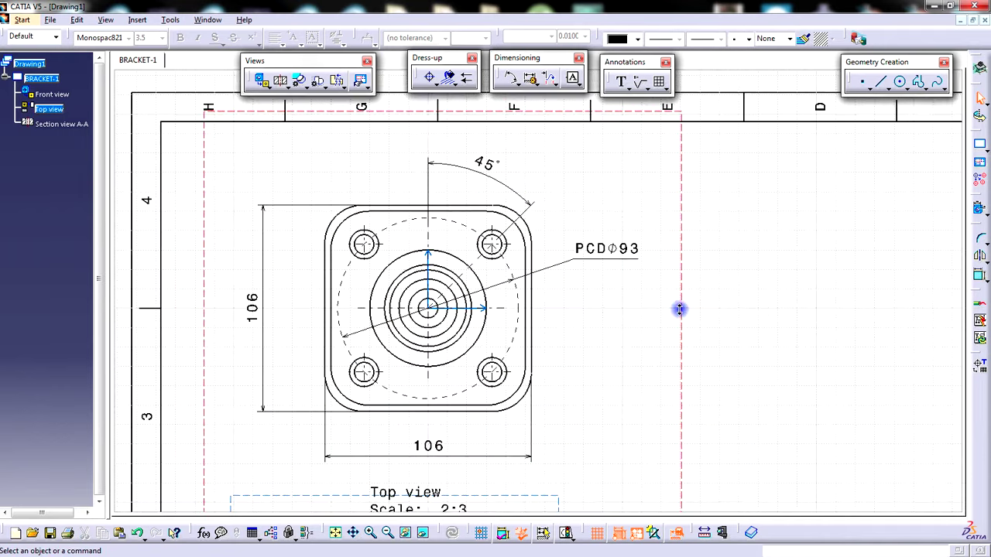
scroll(611, 344, up, 1)
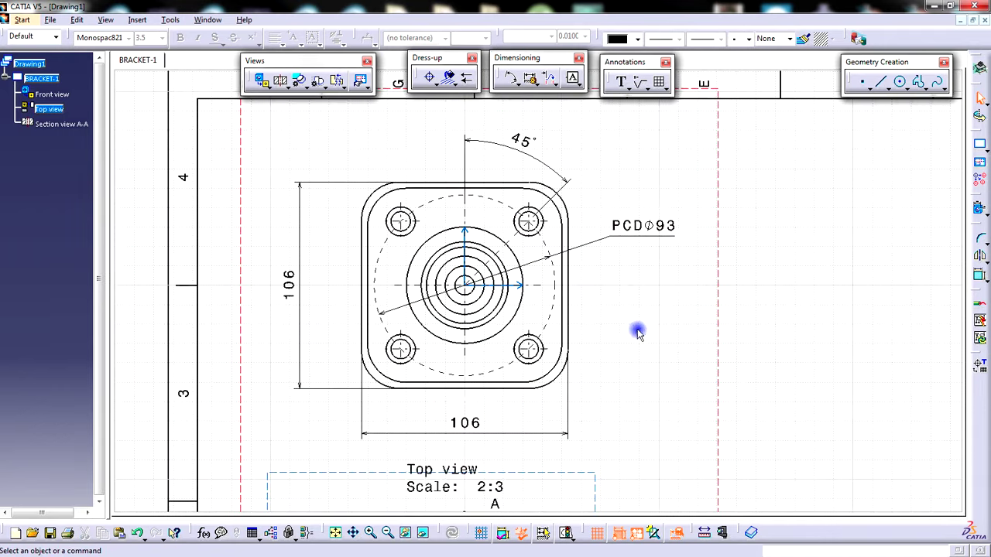
Add a diameter dimension to the largest solid circle around the plate's centre, placing the value outside the plate
click(516, 82)
click(655, 98)
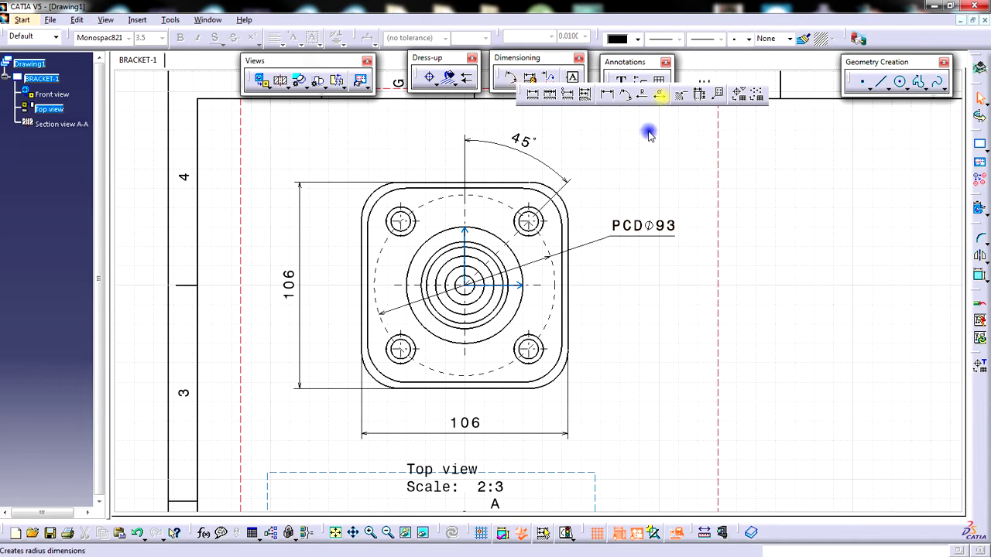
click(511, 312)
click(629, 341)
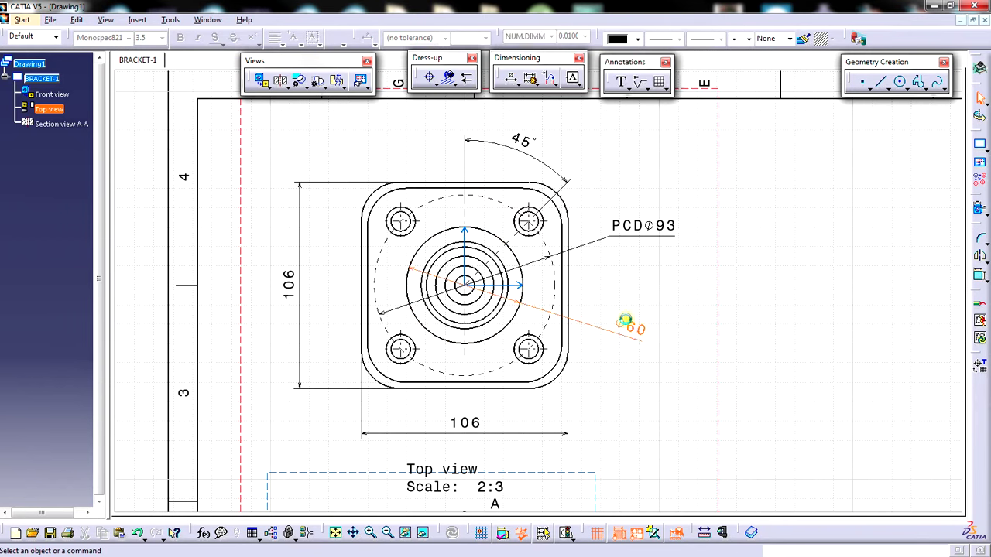
Change the central circle's diameter dimension to a two-part line with a horizontal value and slide the value outward along the leader
click(374, 43)
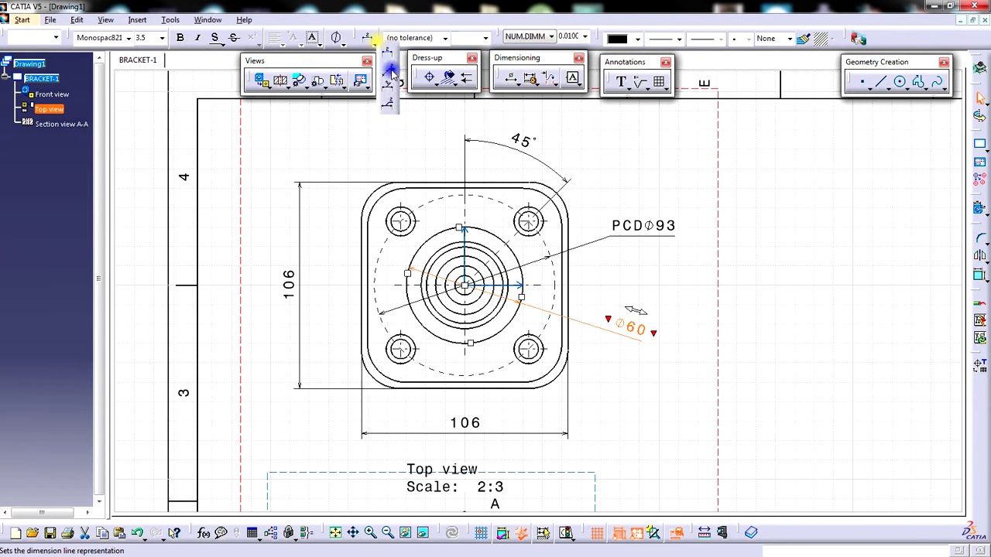
click(391, 71)
click(593, 302)
drag(593, 298, 626, 294)
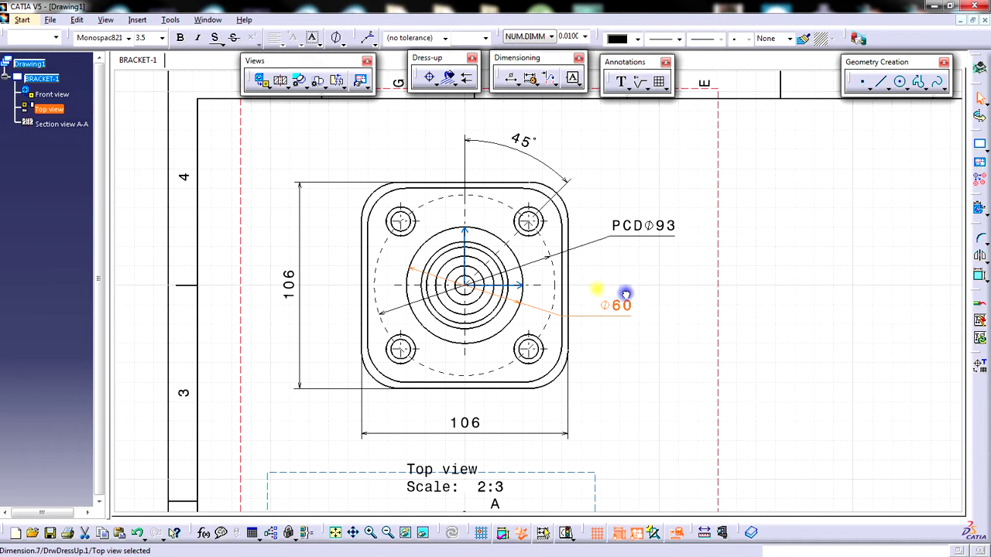
click(651, 360)
Place a text with leader that points to the outer circle of the lower-right hole and sits outside the plate
mouse_move(608, 376)
middle_down()
mouse_move(652, 382)
mouse_move(619, 349)
mouse_move(608, 372)
middle_up()
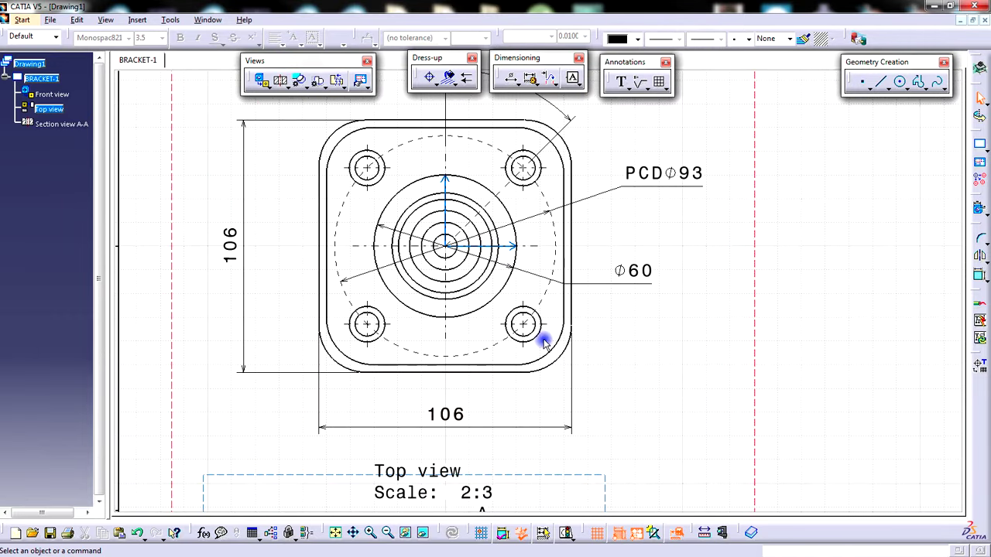
click(629, 85)
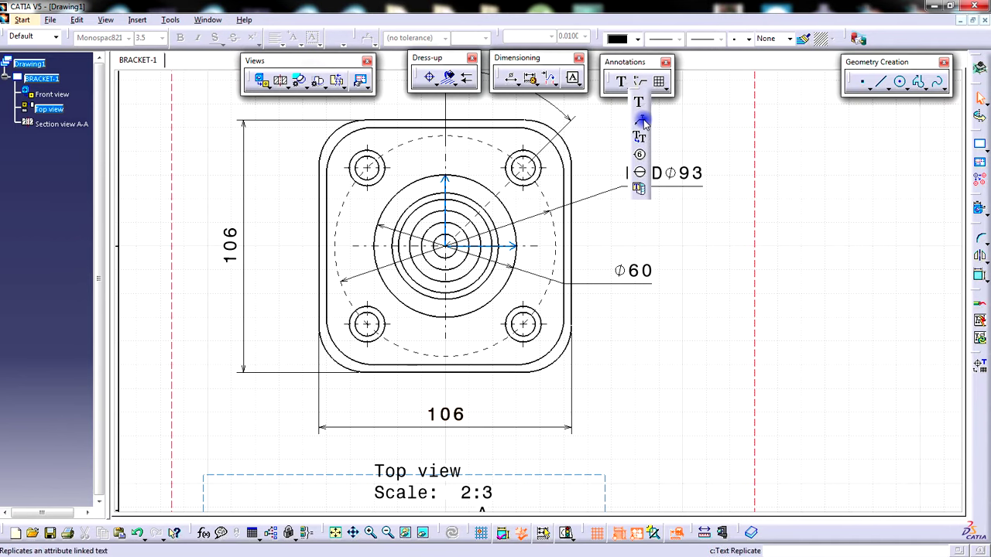
click(643, 122)
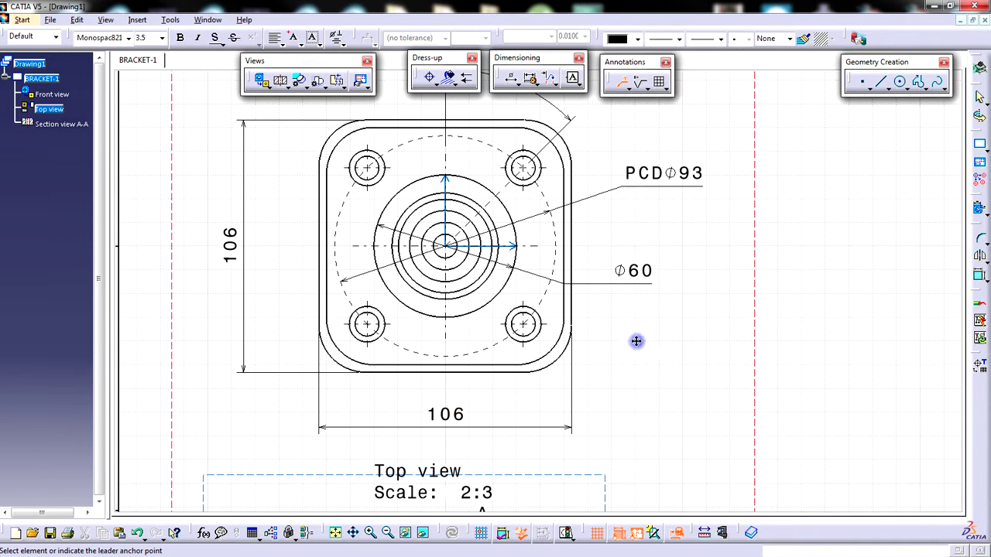
middle_drag(582, 346, 517, 324)
click(470, 318)
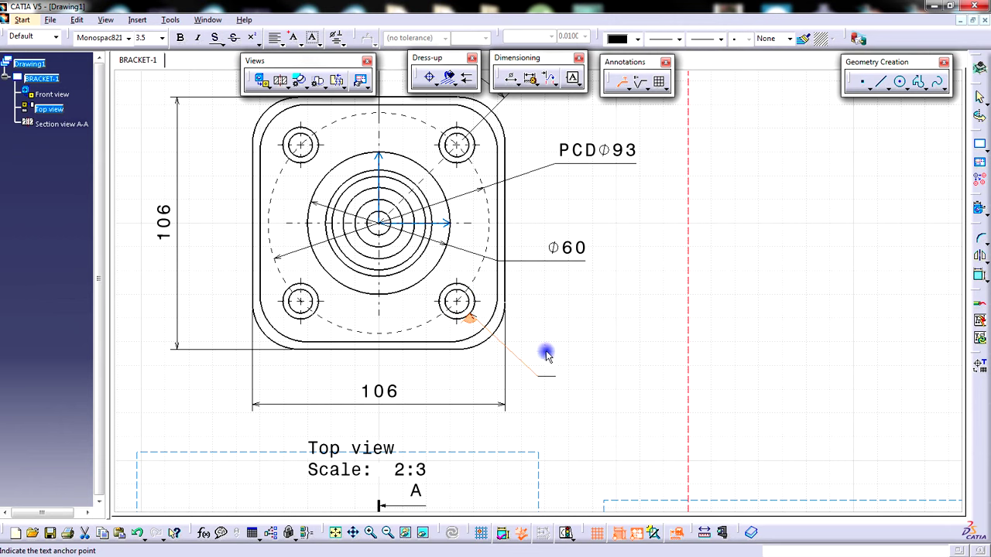
click(546, 355)
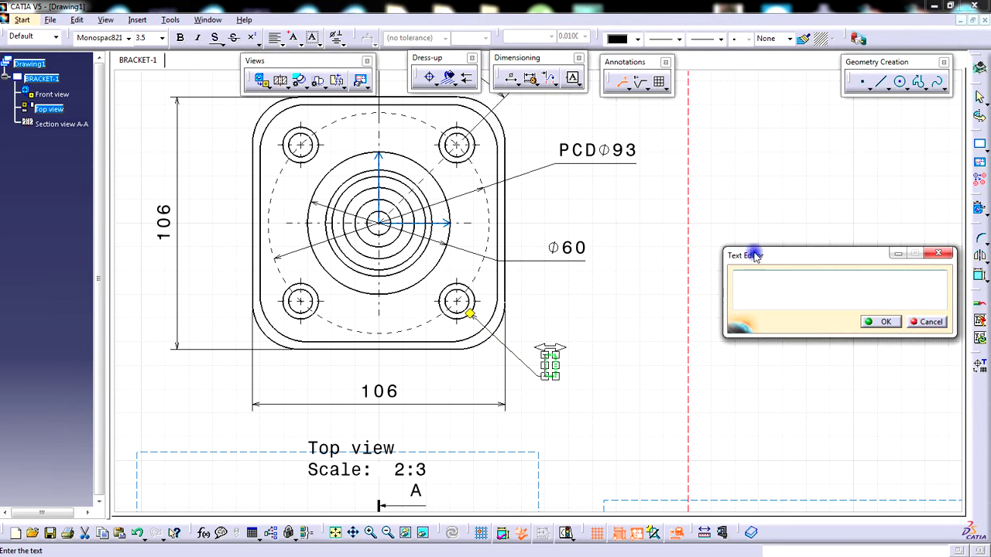
Enter 4xØ10 THRU as the first line of the hole callout, using the diameter symbol
drag(683, 258, 647, 267)
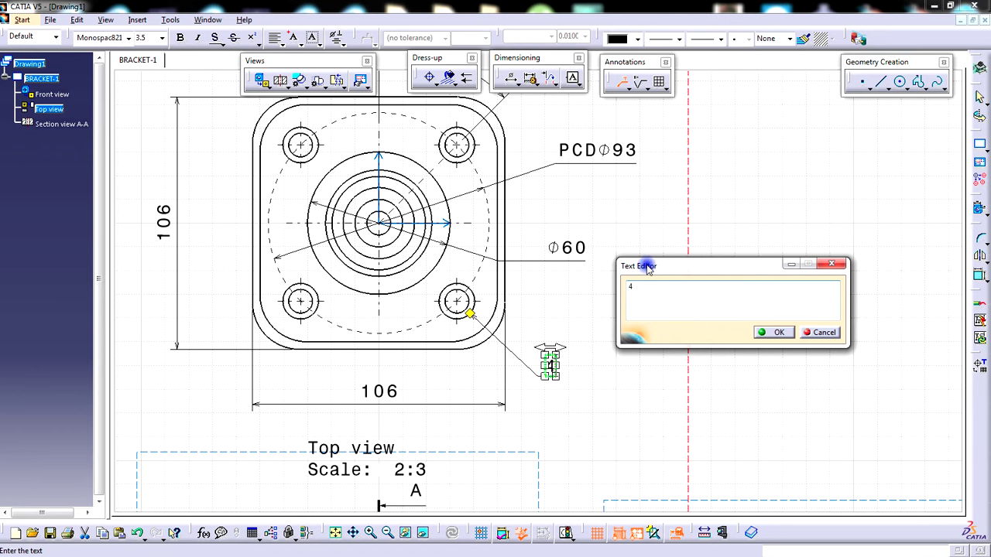
text(4x)
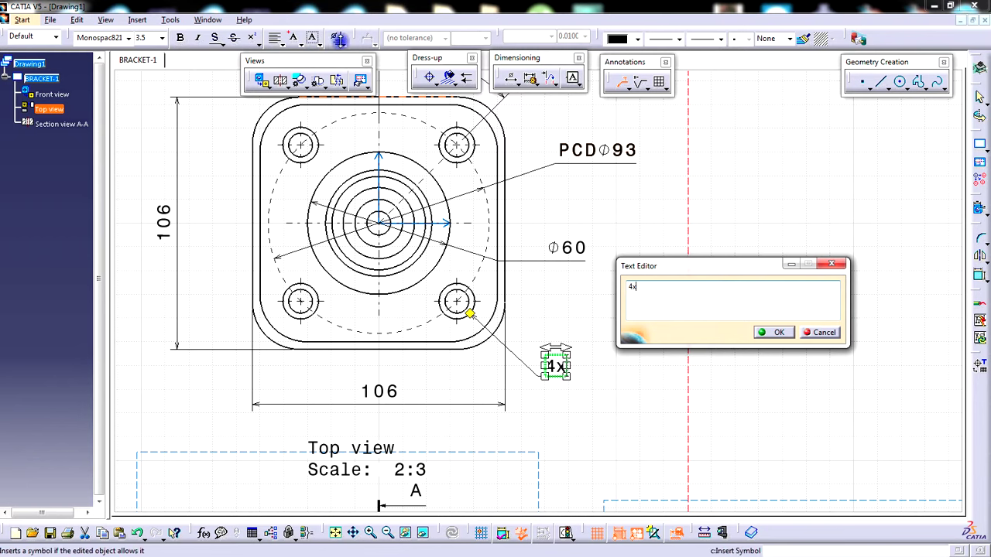
click(343, 41)
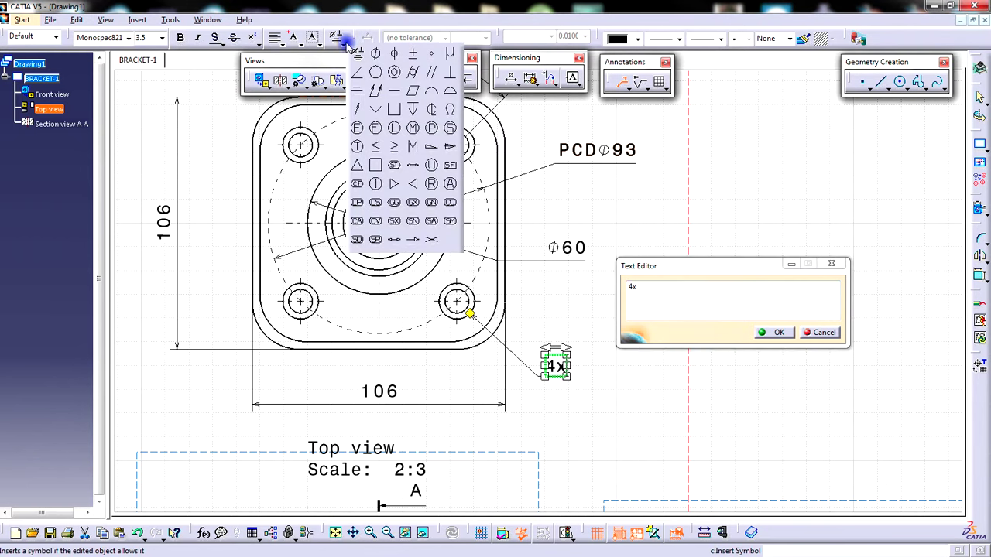
click(377, 55)
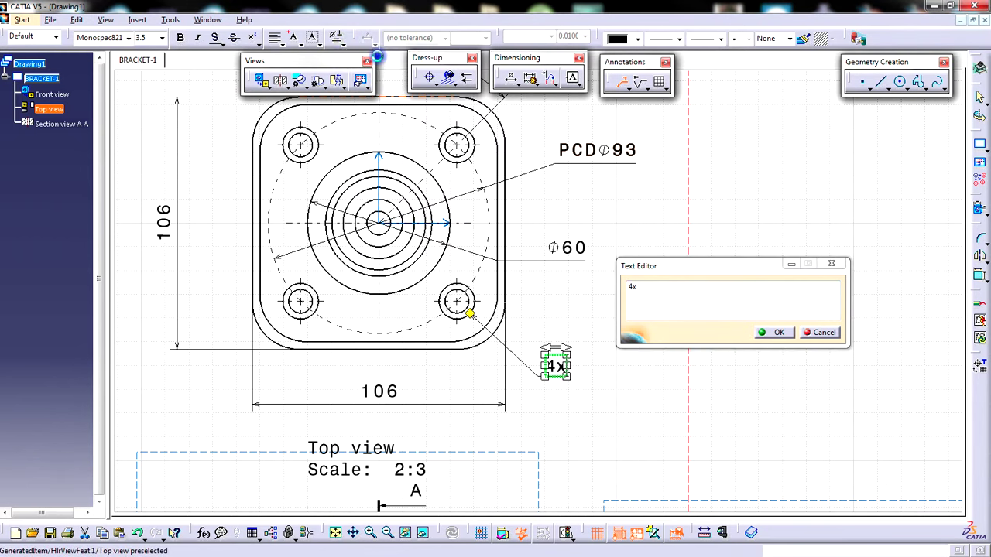
click(648, 290)
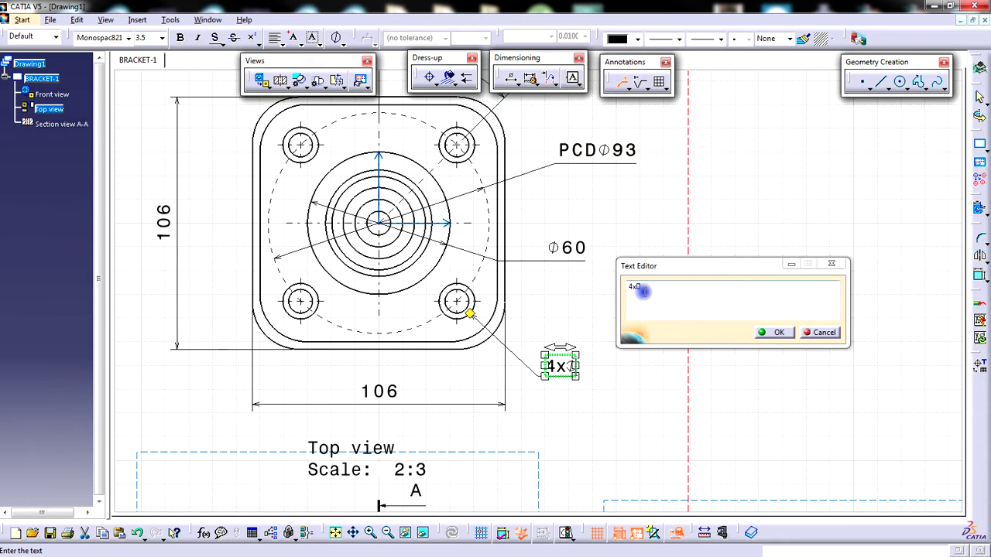
click(657, 294)
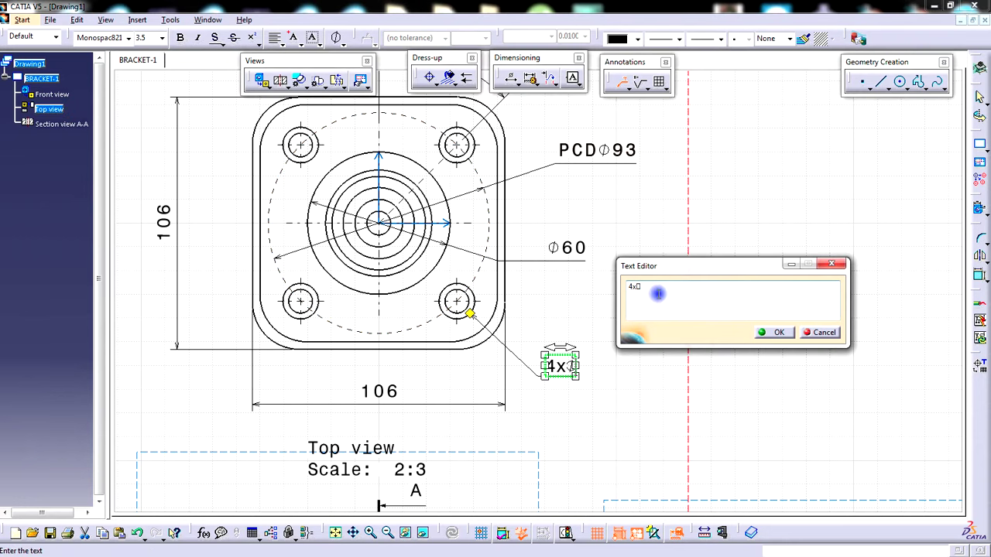
text(10)
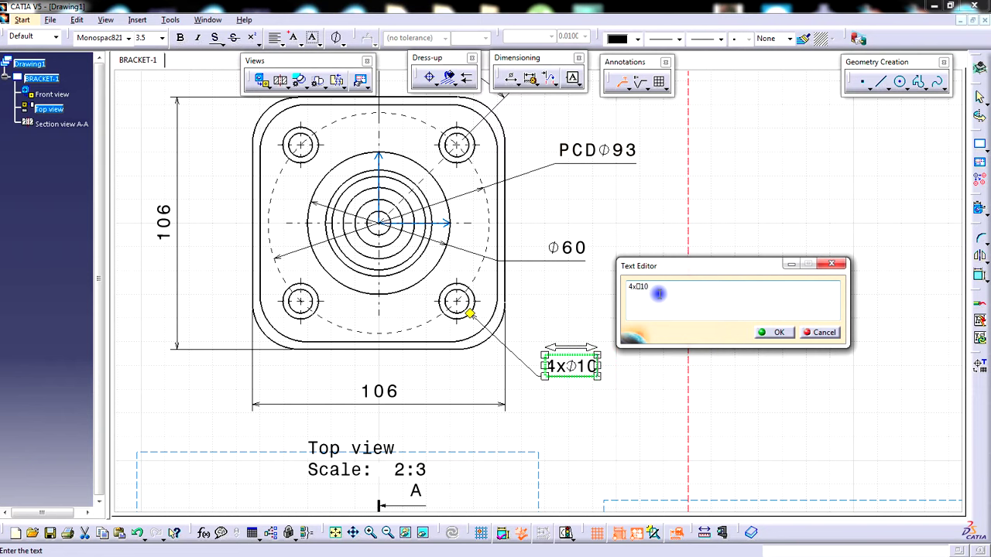
text( THRU)
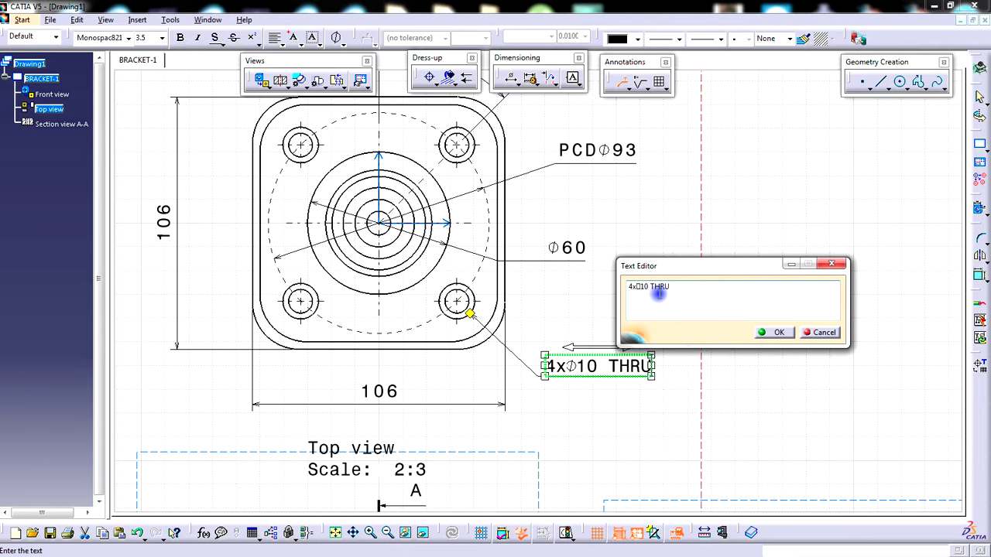
drag(693, 271, 718, 262)
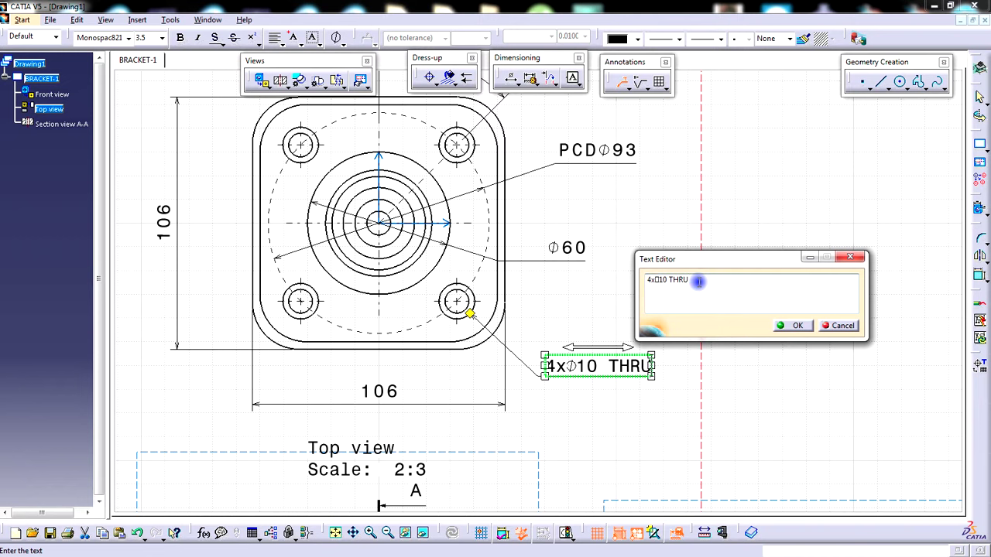
Add a second line to the hole callout with the counterbore symbol followed by Ø15
key(Return)
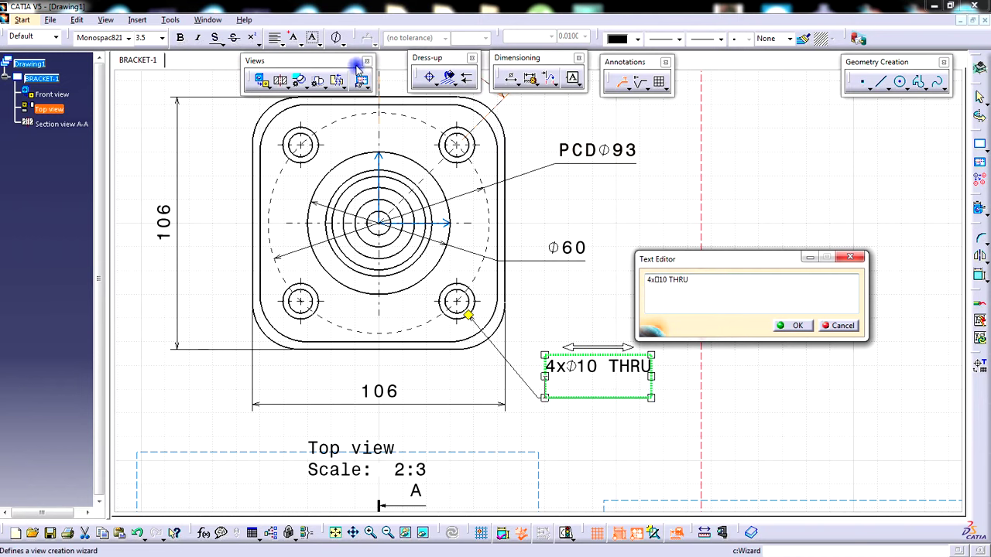
click(337, 37)
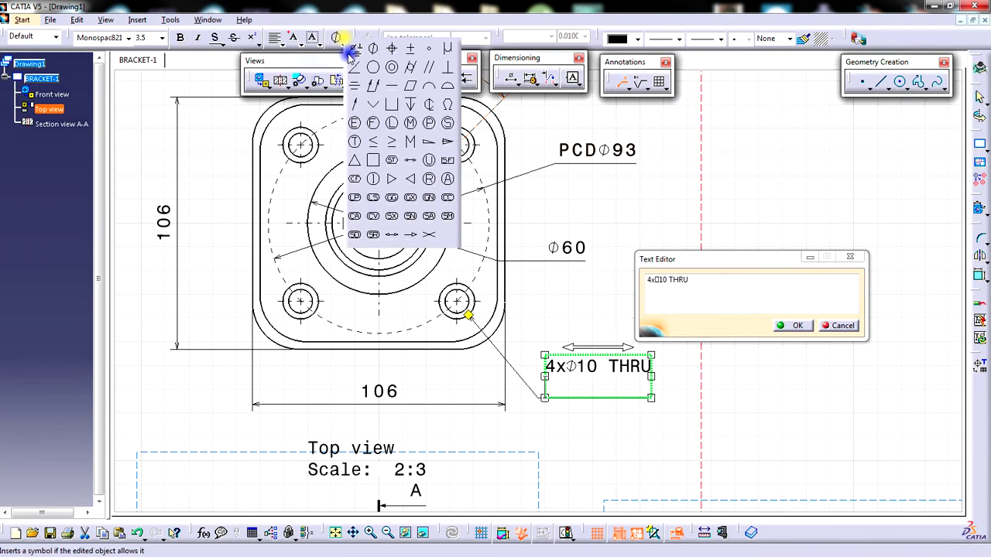
click(393, 106)
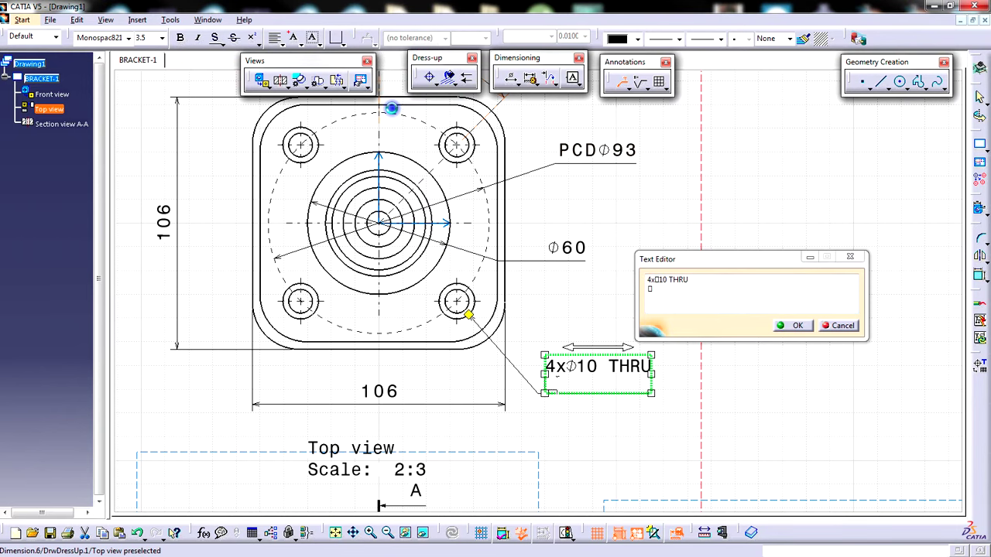
click(664, 290)
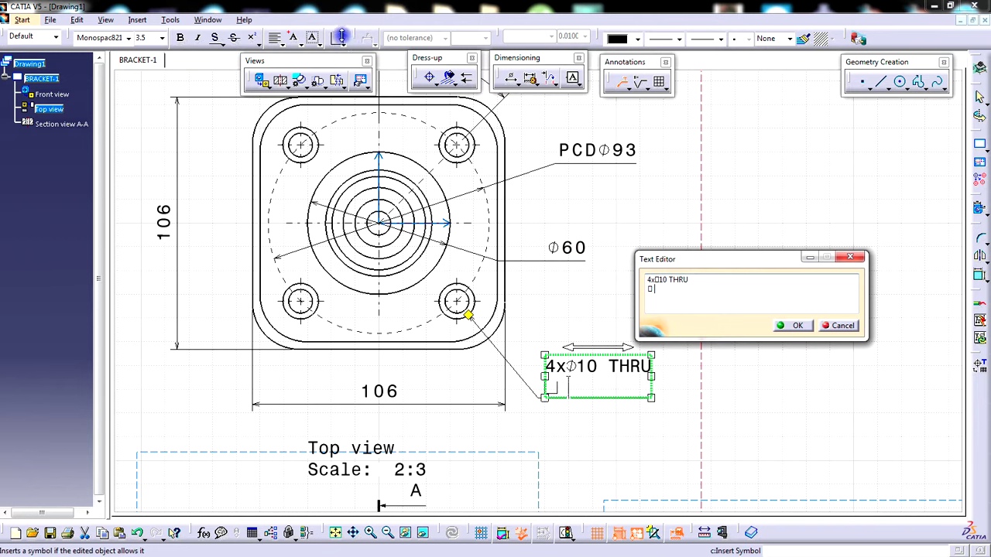
click(341, 39)
click(385, 62)
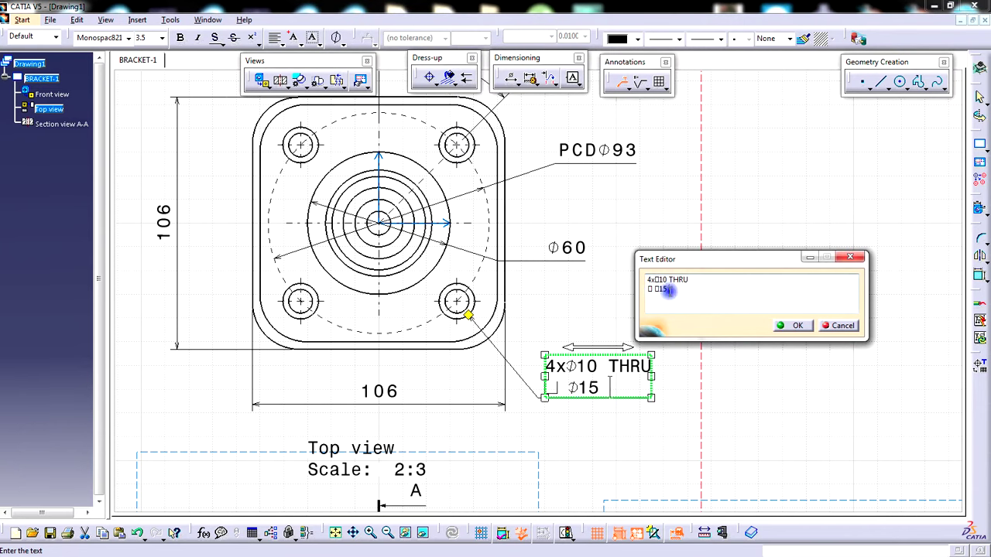
Add the depth symbol followed by 5 to the end of the hole callout's second line
click(342, 41)
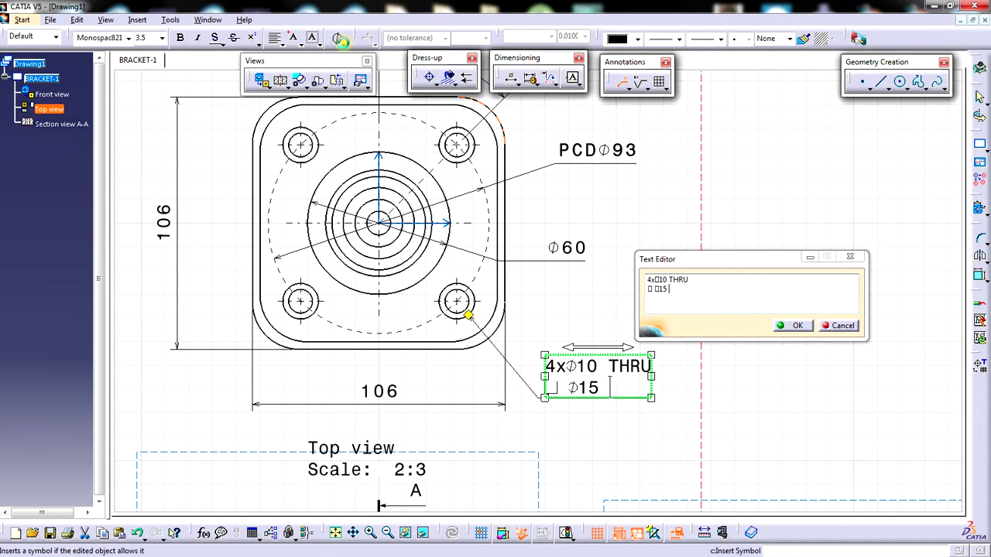
click(341, 38)
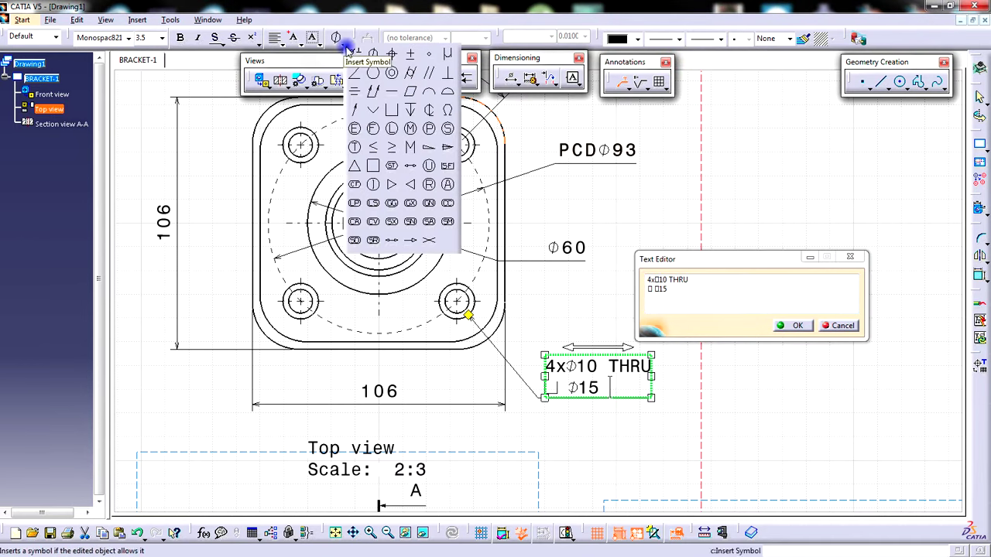
click(411, 115)
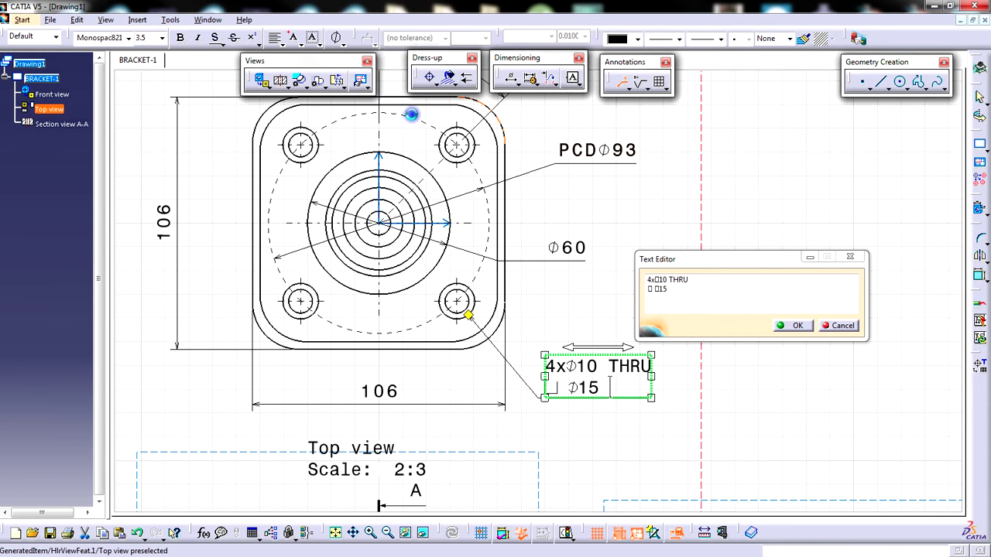
click(685, 289)
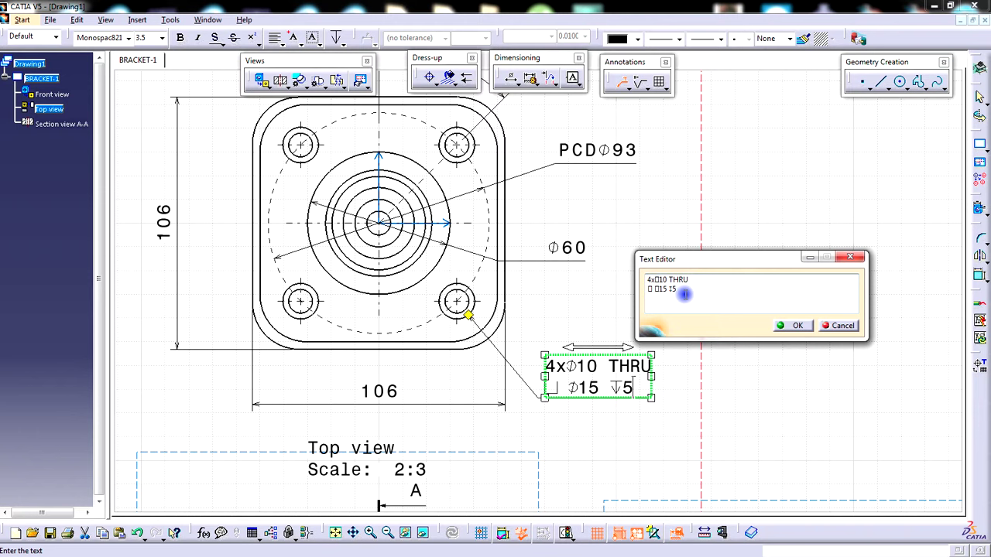
click(795, 325)
click(744, 405)
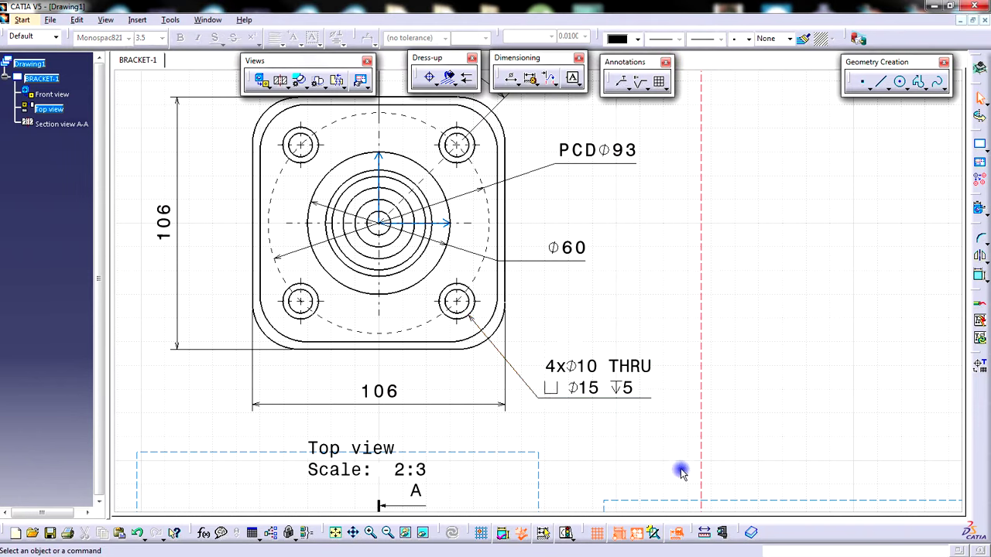
Insert spaces around the x in the callout's first line so that it reads 4 x Ø10 THRU
double_click(586, 366)
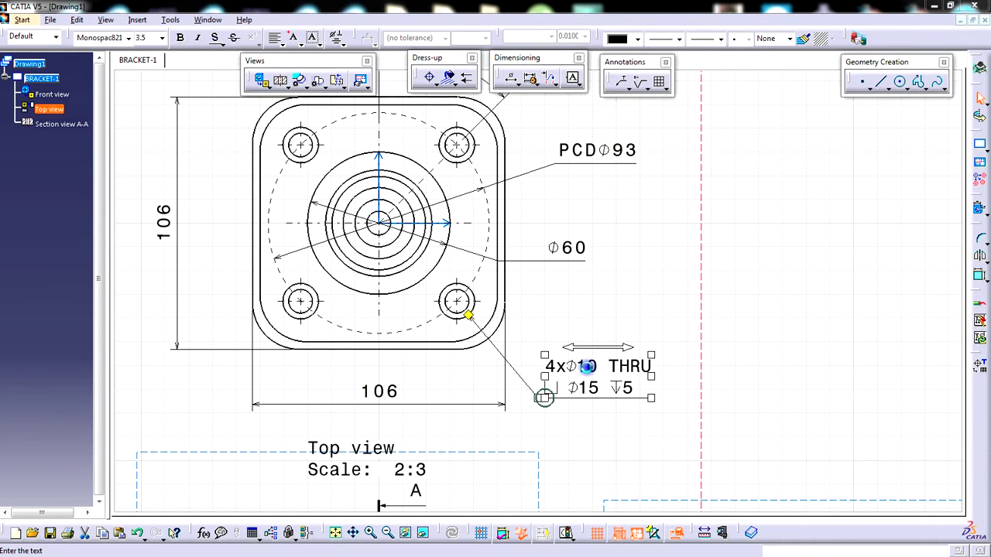
click(651, 280)
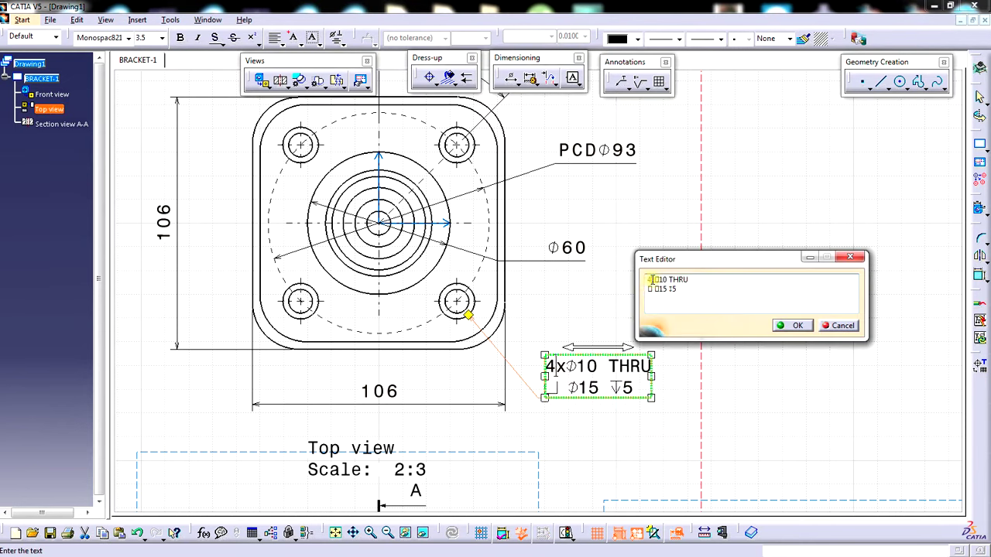
click(656, 280)
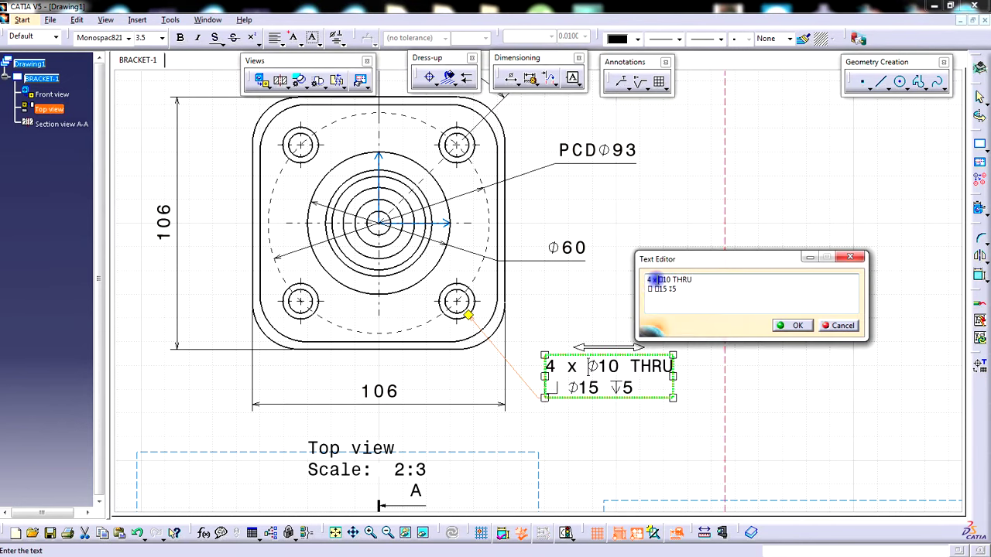
click(769, 325)
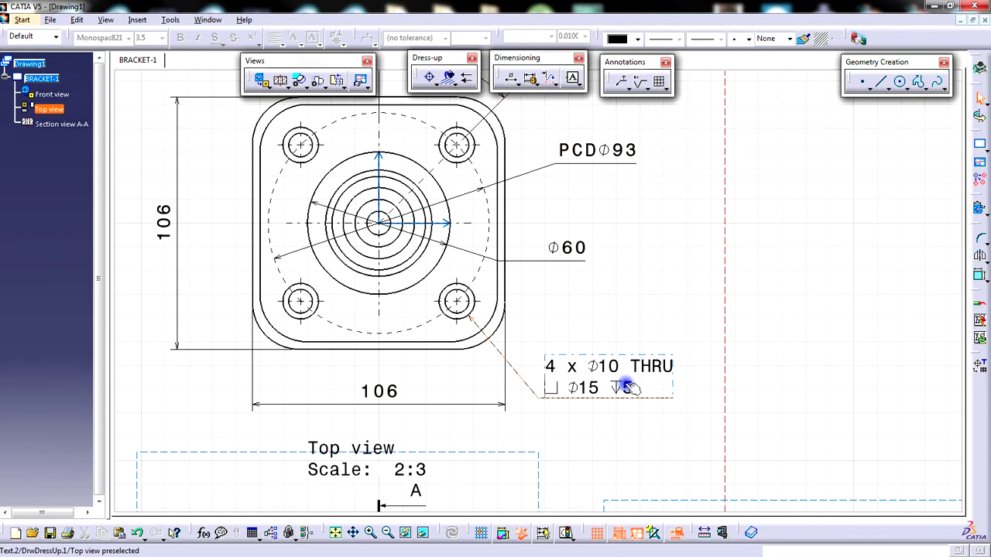
Move the hole callout slightly upward so it sits closer to the lower-right hole
mouse_move(673, 433)
middle_down()
mouse_move(655, 405)
mouse_move(666, 402)
mouse_move(655, 378)
middle_up()
drag(579, 367, 575, 325)
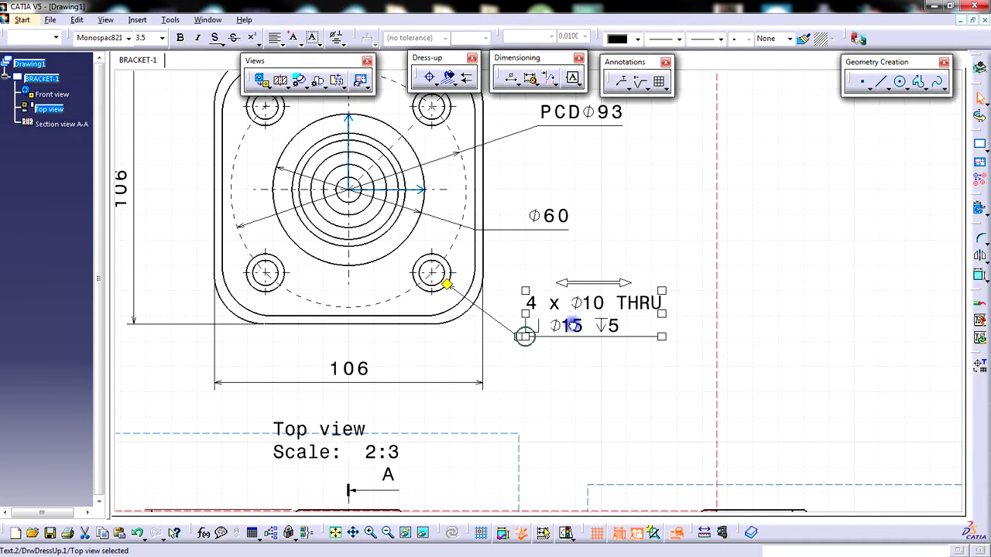
click(580, 400)
Add a radius dimension to the plate's upper-right outer corner in the top view and place it outside the plate
middle_drag(590, 380, 604, 421)
mouse_move(599, 364)
middle_down()
mouse_move(612, 381)
mouse_move(602, 410)
middle_up()
middle_drag(630, 147, 643, 181)
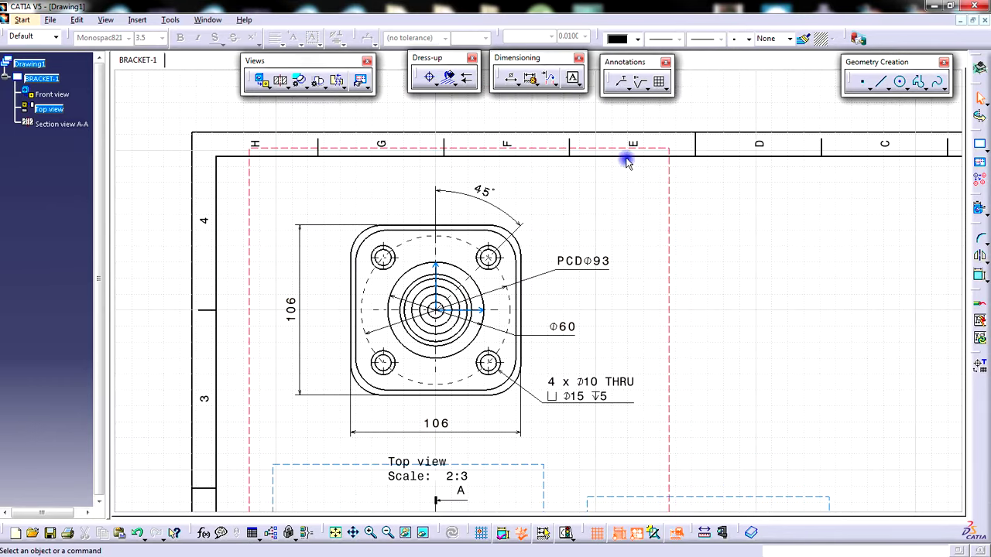
click(516, 86)
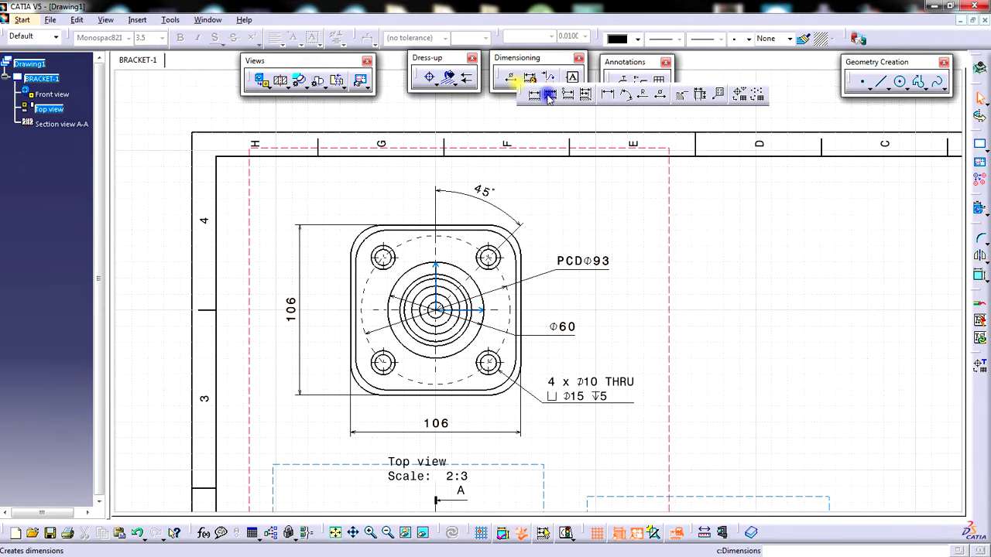
click(643, 96)
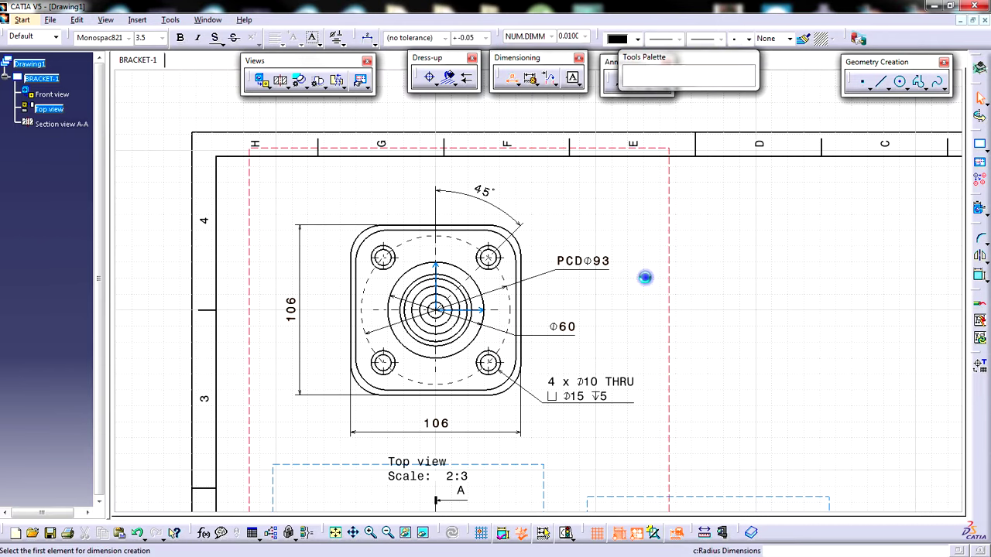
mouse_move(641, 277)
ctrl+middle_down()
mouse_move(639, 301)
mouse_move(533, 200)
ctrl+middle_up()
click(507, 205)
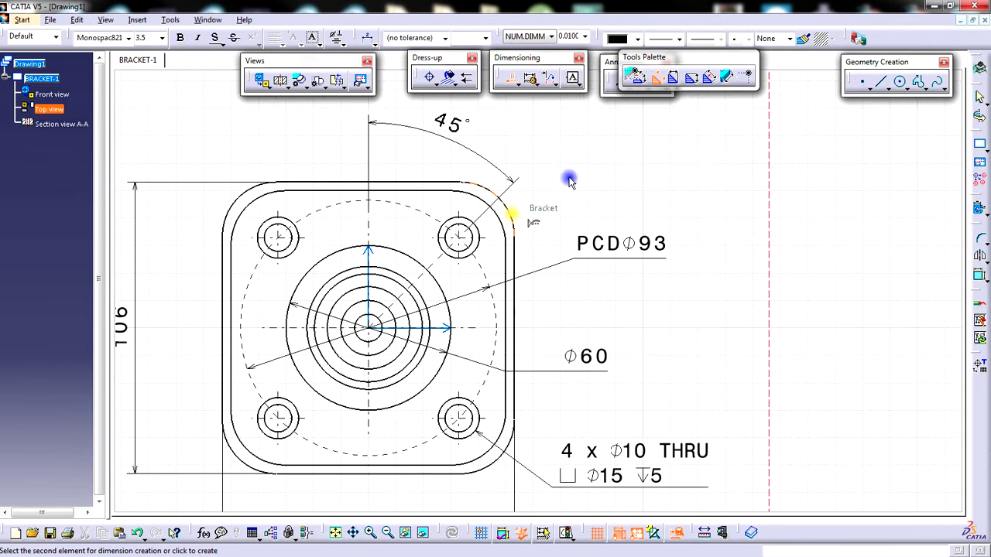
click(584, 195)
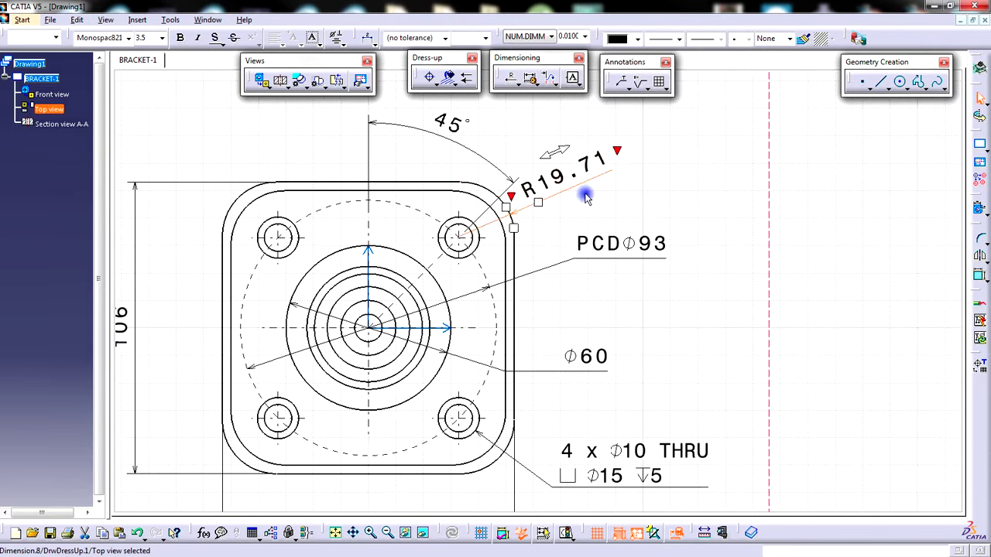
Set the corner radius dimension's precision to 1.0000
click(585, 36)
click(576, 46)
click(656, 209)
Change the corner radius dimension to a two-part line with a horizontal value and adjust its position outside the corner
click(546, 183)
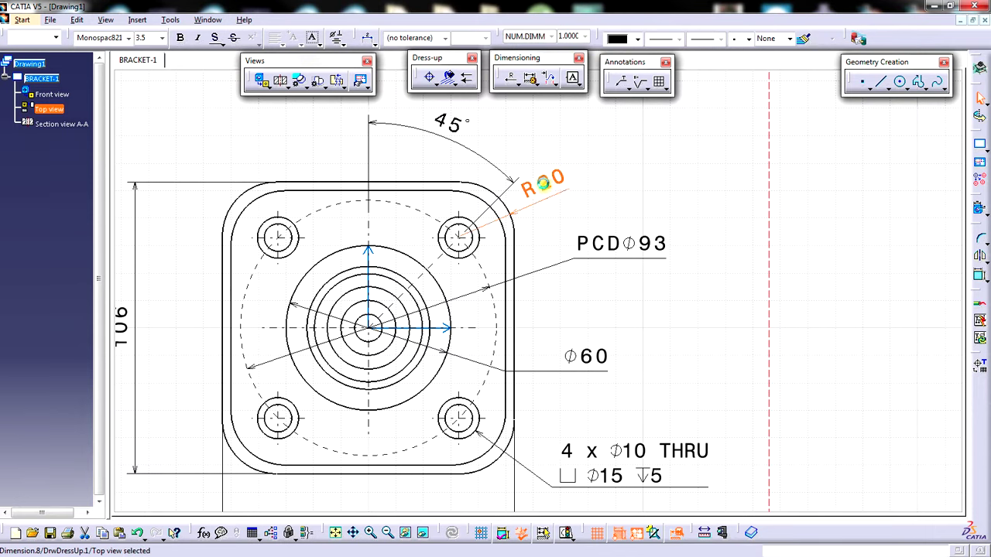
click(370, 37)
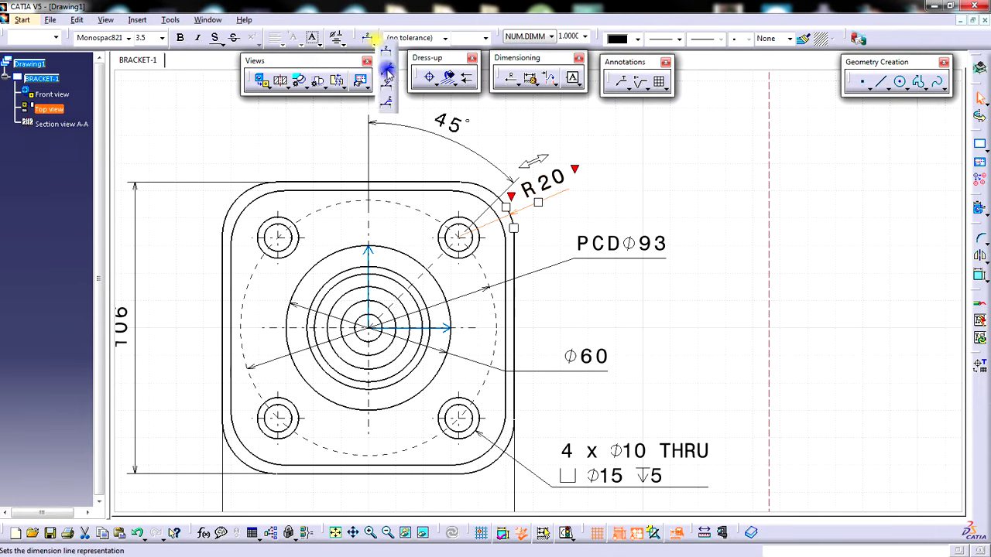
click(719, 201)
drag(595, 188, 561, 198)
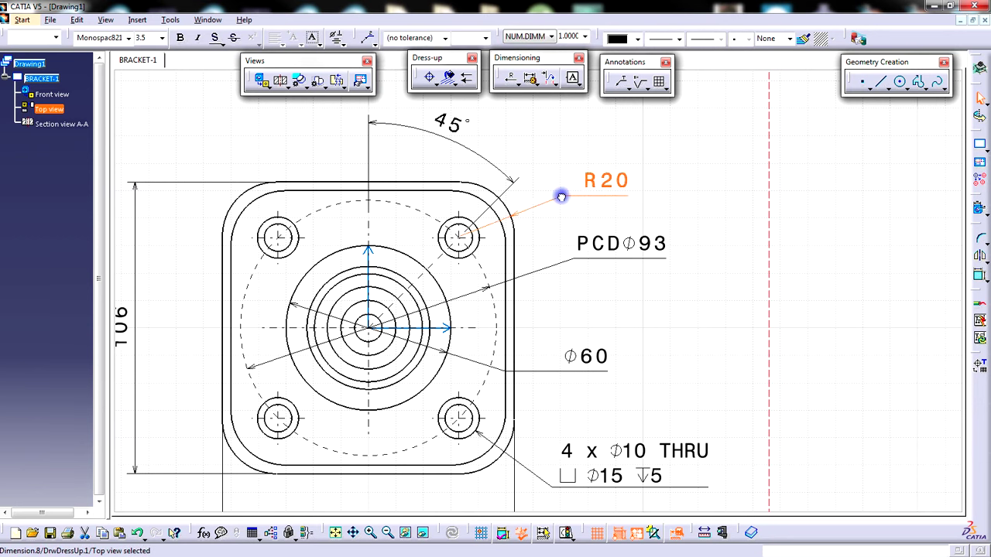
click(604, 285)
Reposition the PCDØ93 and Ø60 dimension values so they line up in a column above the hole callout
drag(603, 250, 562, 269)
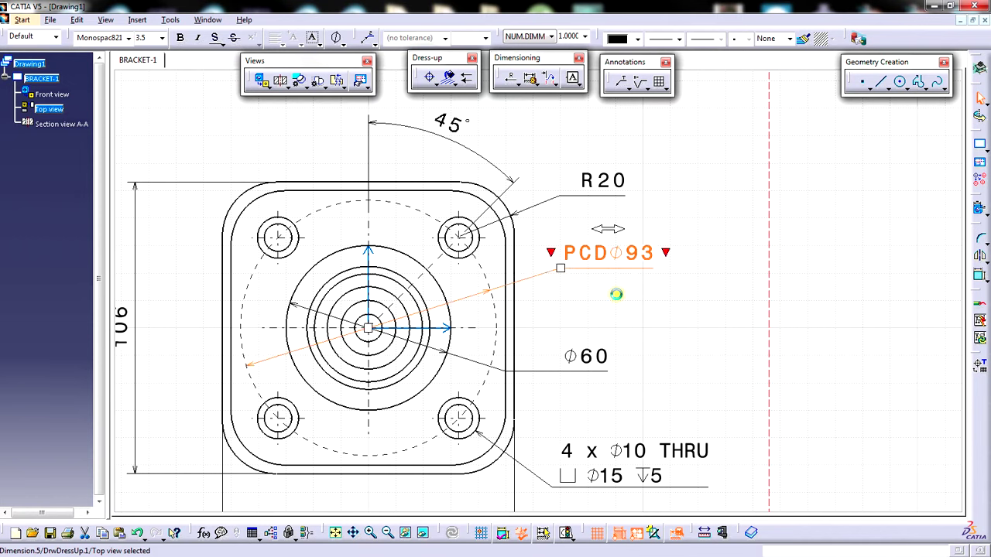
click(640, 284)
click(604, 356)
drag(604, 356, 550, 396)
drag(639, 356, 593, 356)
click(701, 380)
mouse_move(702, 381)
middle_down()
mouse_move(701, 283)
mouse_move(701, 294)
middle_up()
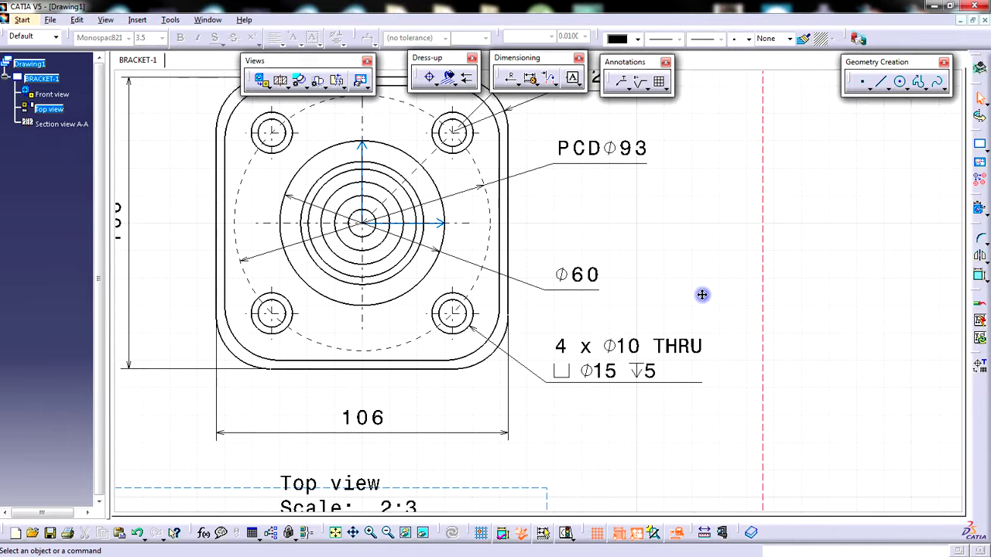
click(610, 352)
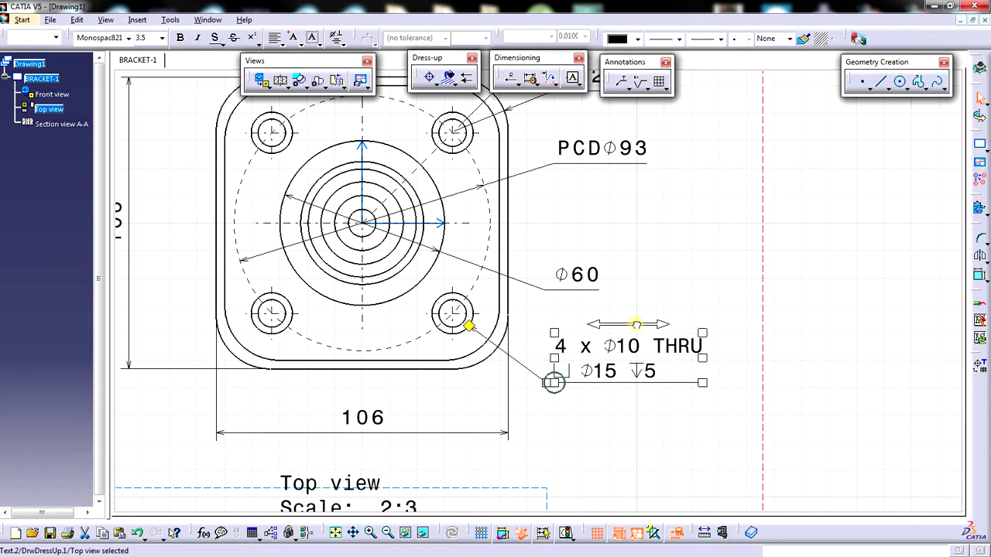
mouse_move(648, 326)
mouse_down()
mouse_move(681, 322)
mouse_move(647, 328)
mouse_up()
click(697, 277)
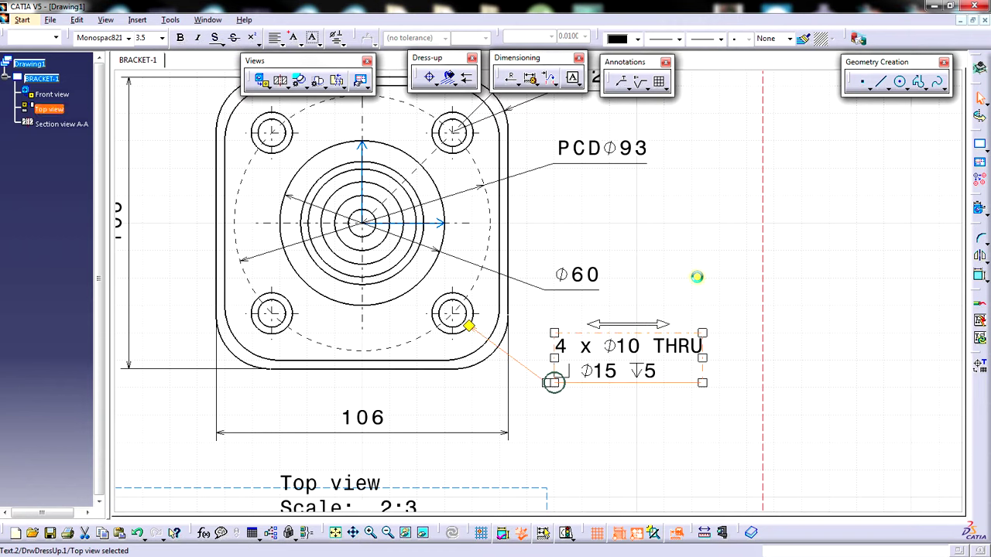
Move the top view's vertical 106 dimension closer to the plate
ctrl+middle_drag(701, 279, 709, 322)
mouse_move(731, 286)
middle_down()
mouse_move(772, 287)
mouse_move(739, 273)
mouse_move(712, 296)
middle_up()
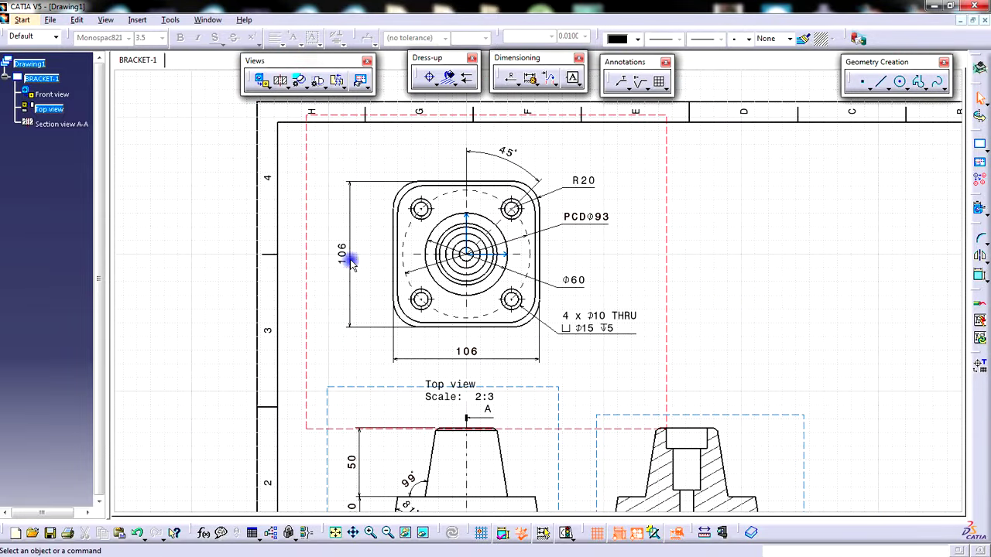
drag(344, 252, 366, 261)
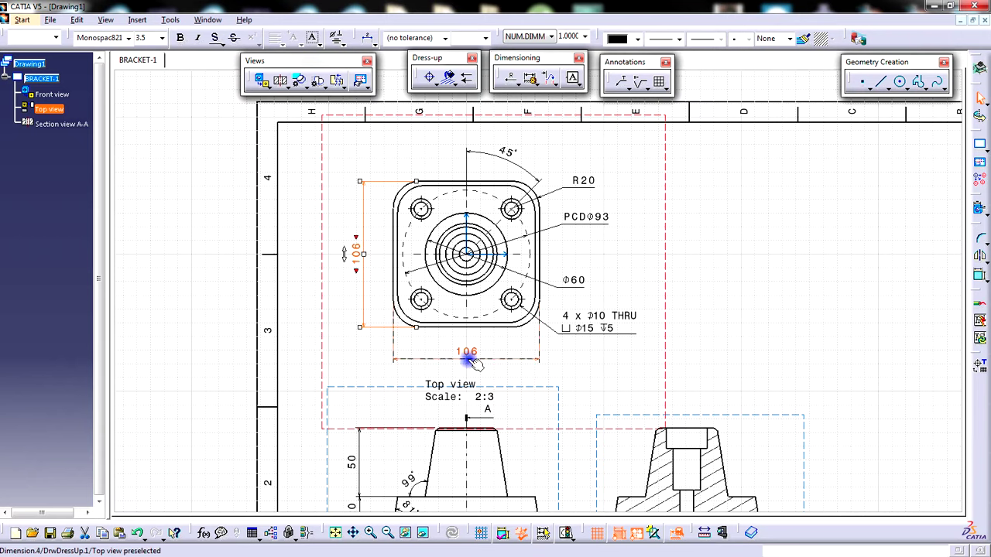
click(505, 373)
middle_drag(619, 356, 593, 376)
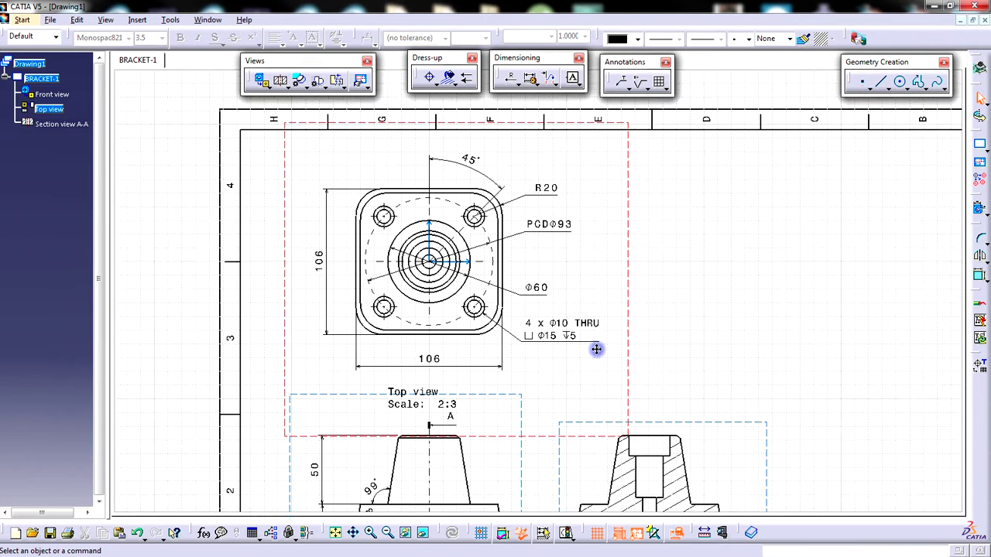
Move the top view's name and scale label up and right, centring it beneath the horizontal 106 dimension
middle_drag(695, 311, 719, 240)
middle_drag(559, 329, 615, 338)
click(492, 255)
drag(492, 255, 489, 262)
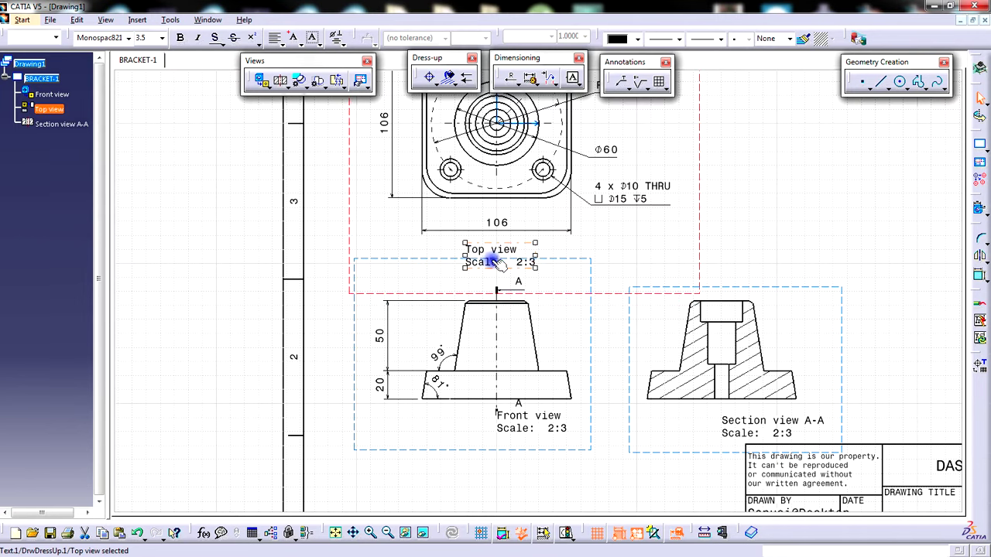
click(838, 263)
Move section view A-A farther to the right of the front view
middle_drag(657, 400, 682, 331)
drag(666, 340, 689, 341)
click(631, 376)
middle_drag(636, 364, 626, 391)
drag(586, 372, 588, 383)
click(576, 422)
Add axis lines through the stepped central bore in section view A-A
mouse_move(608, 410)
middle_down()
mouse_move(586, 385)
mouse_move(593, 372)
mouse_move(615, 385)
mouse_move(485, 385)
mouse_move(507, 343)
mouse_move(721, 281)
mouse_move(786, 291)
mouse_move(625, 270)
middle_up()
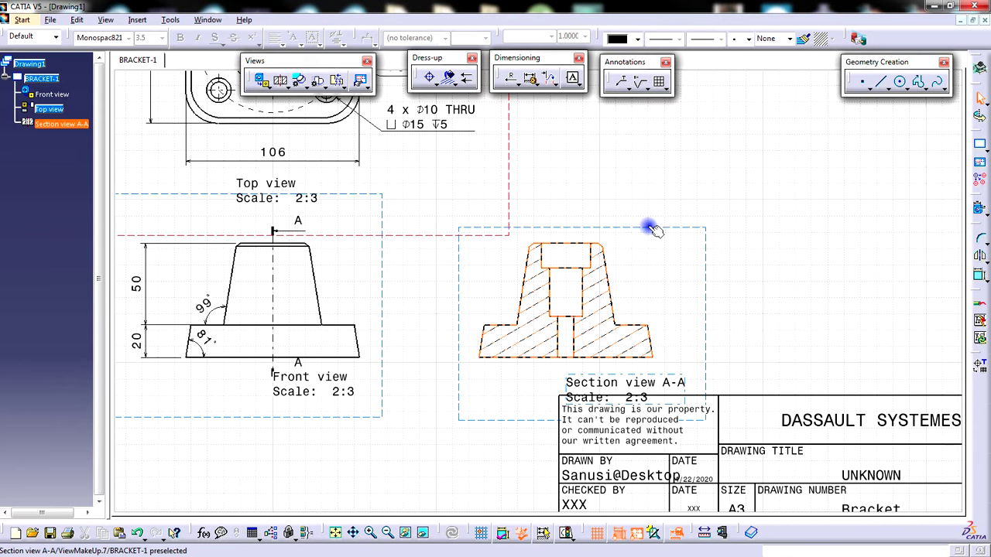
click(449, 82)
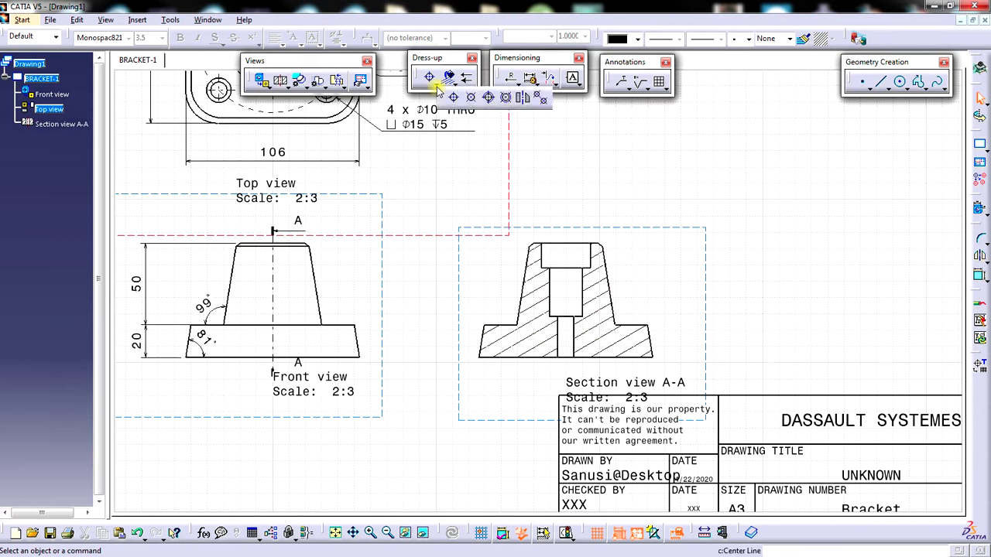
click(523, 99)
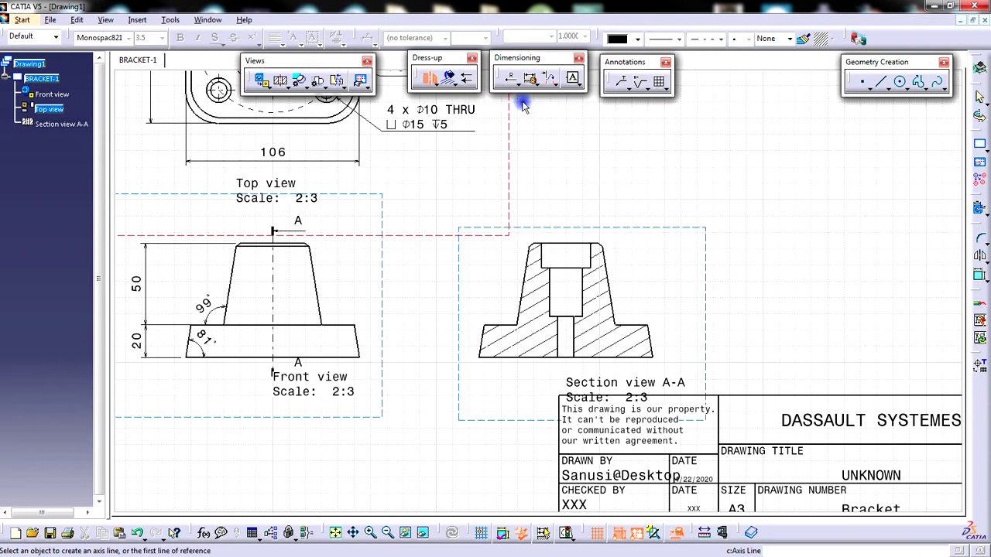
click(594, 263)
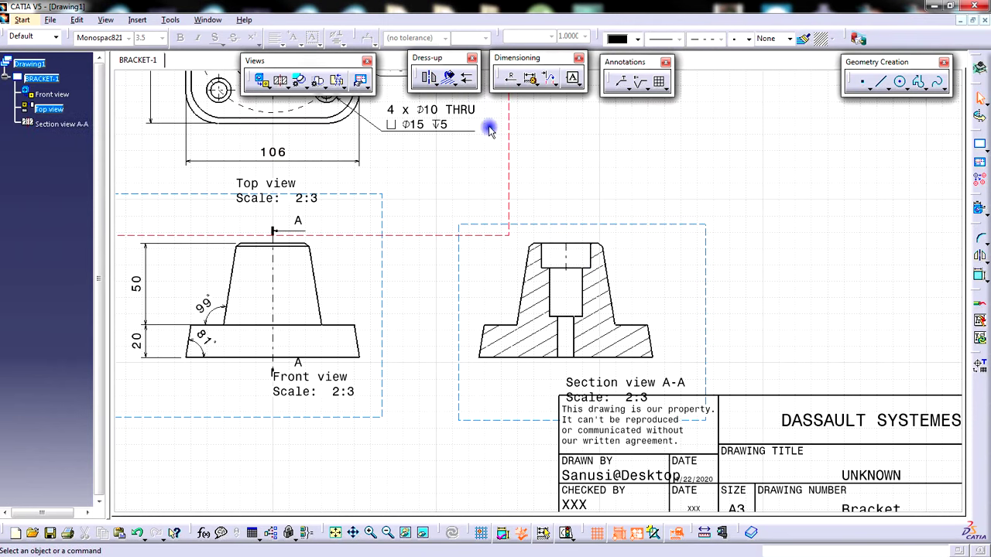
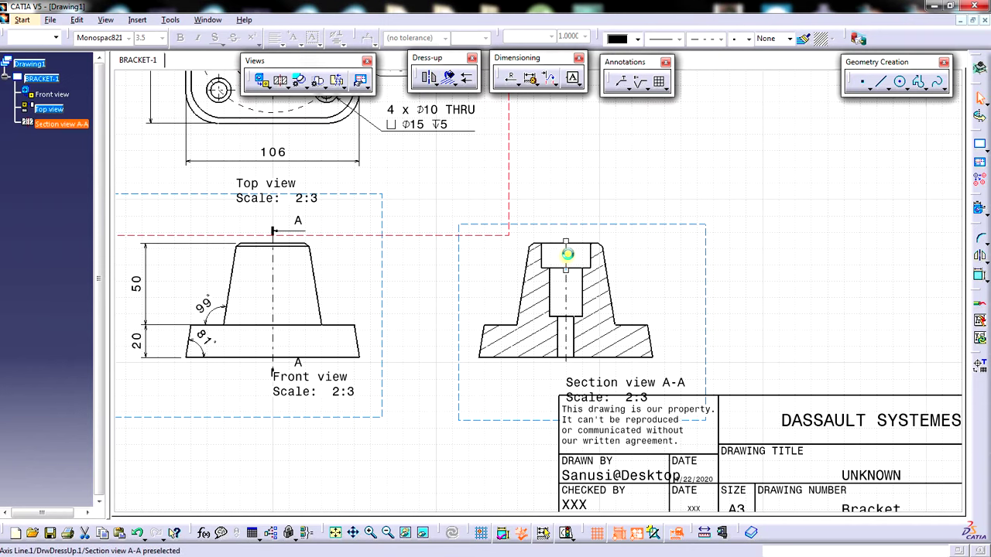
Extend the bore's axis line past the top and bottom faces of section view A-A
click(654, 252)
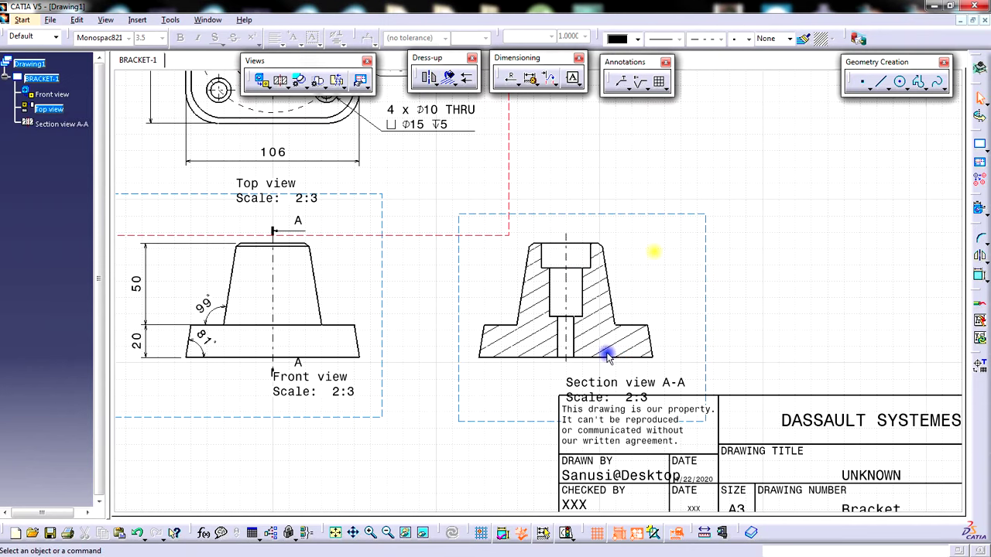
click(566, 351)
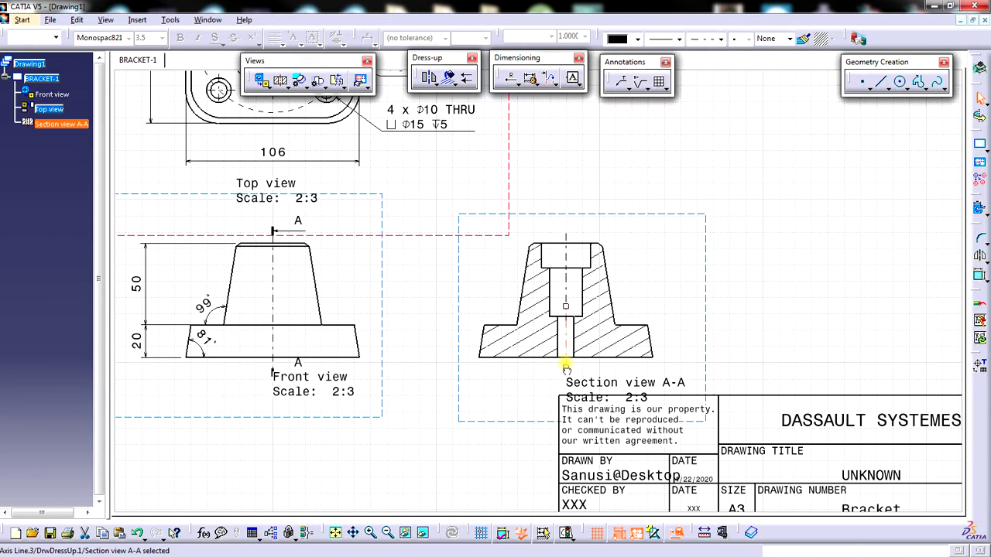
click(686, 331)
Move section view A-A horizontally closer to the front view
mouse_move(683, 311)
middle_down()
mouse_move(758, 295)
mouse_move(756, 303)
middle_up()
drag(737, 303, 703, 304)
click(761, 295)
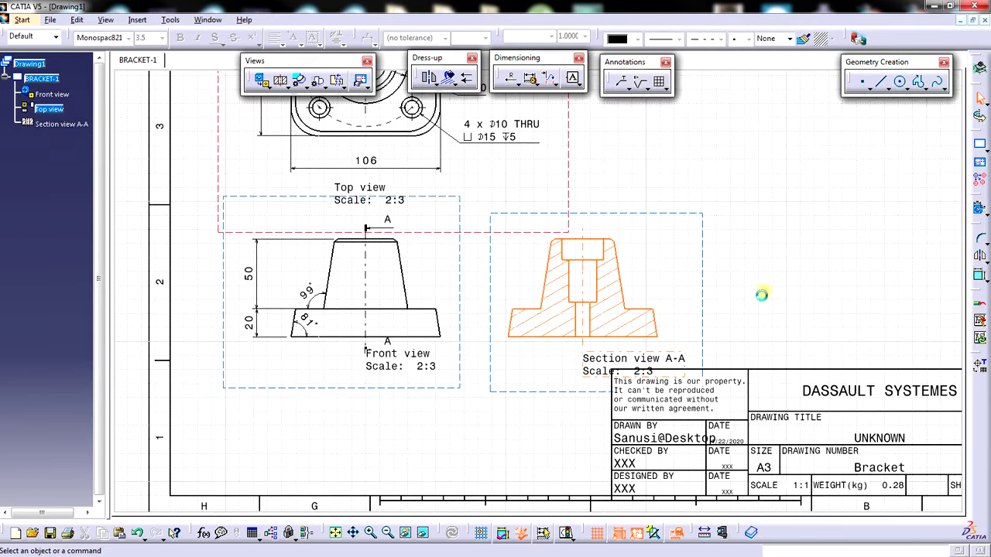
mouse_move(762, 299)
middle_down()
mouse_move(723, 274)
mouse_move(716, 250)
mouse_move(726, 225)
middle_up()
click(711, 266)
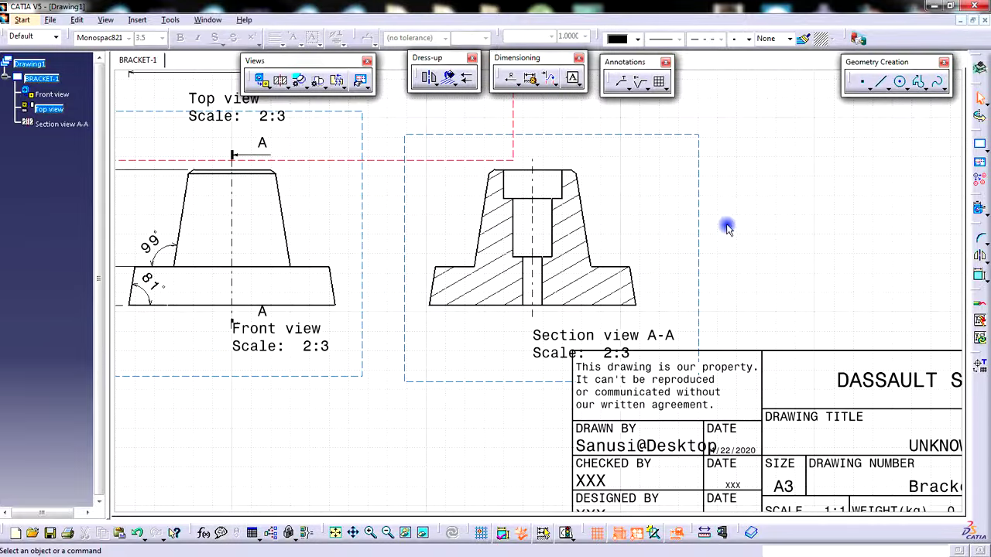
click(531, 87)
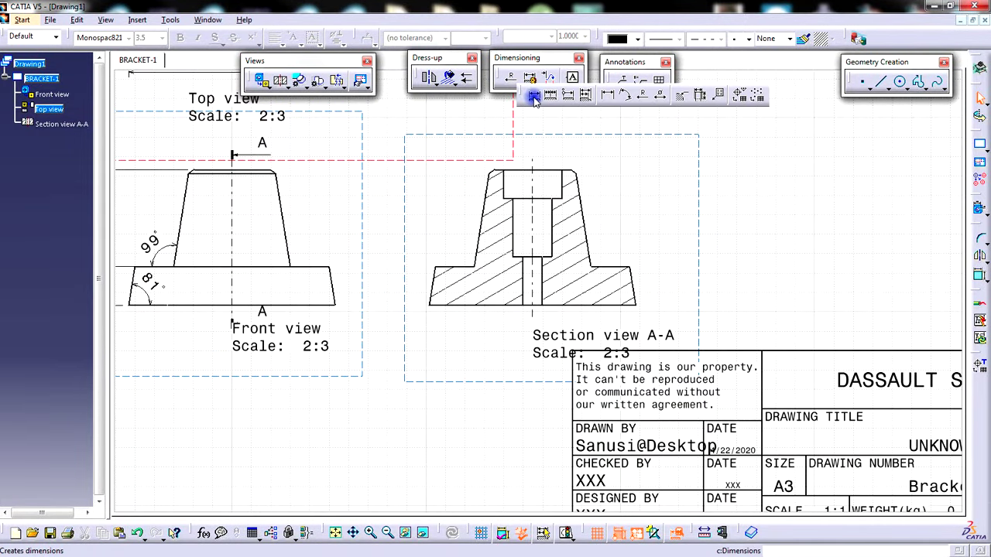
click(534, 96)
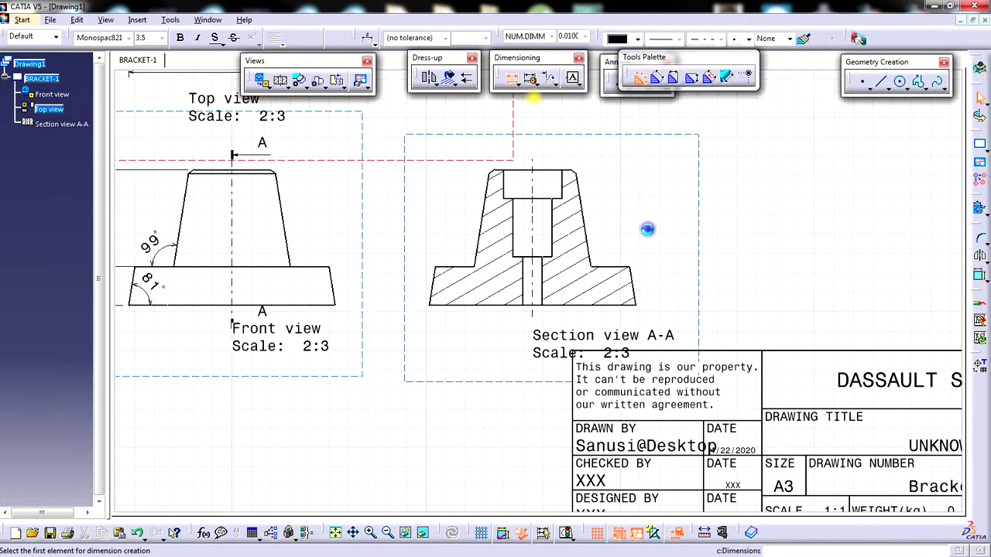
click(615, 305)
click(617, 267)
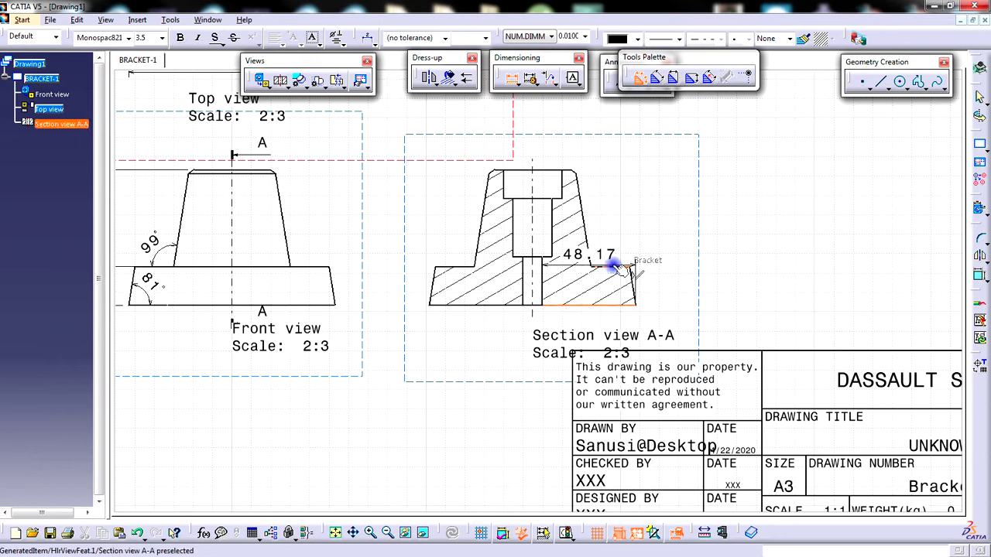
click(679, 283)
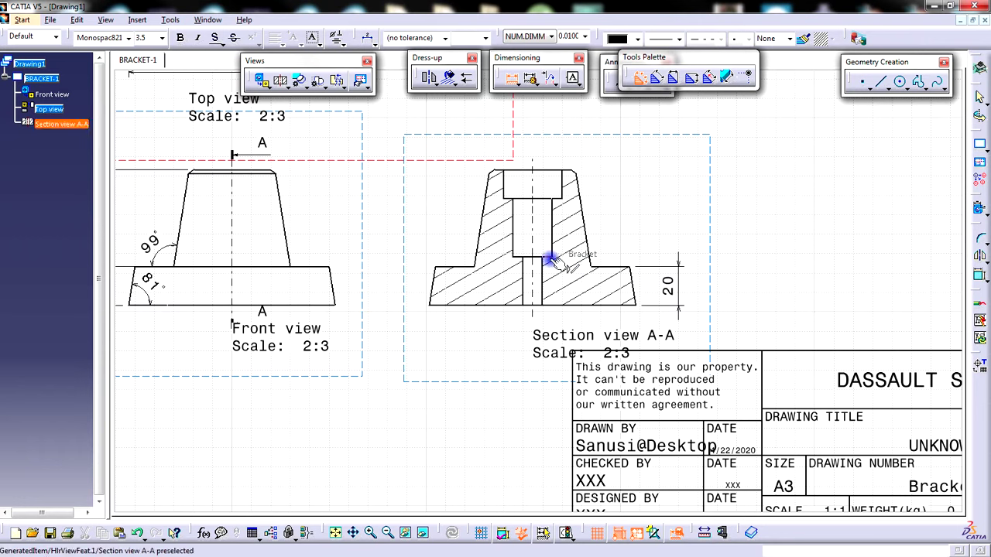
click(669, 285)
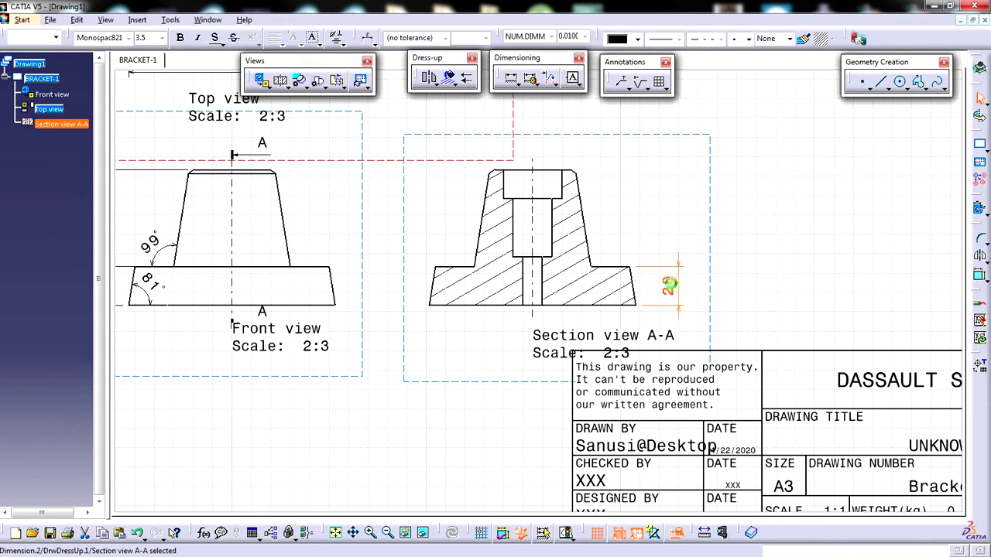
key(Delete)
Dimension the heights of the small lower bore and the middle bore one above the other, right of section view A-A
click(511, 77)
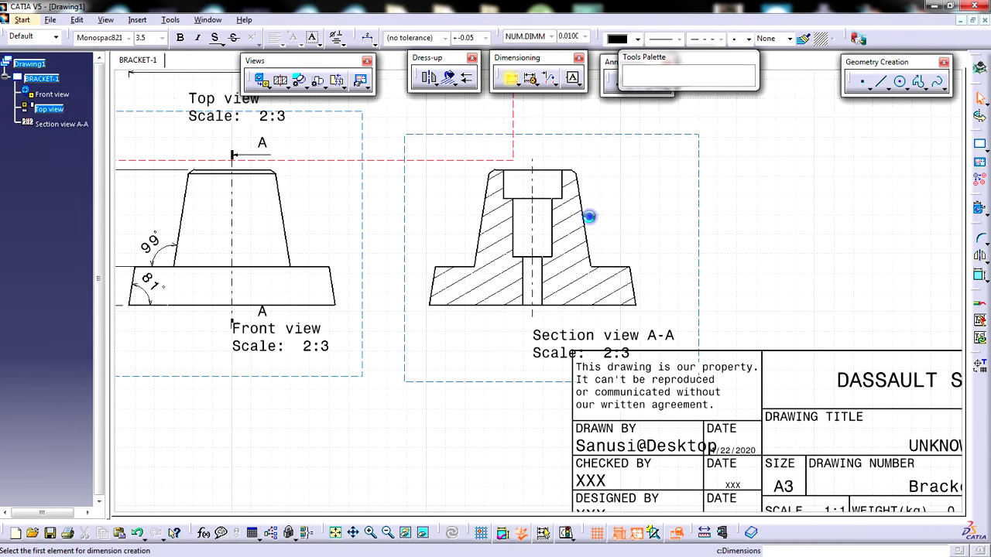
click(571, 304)
click(548, 257)
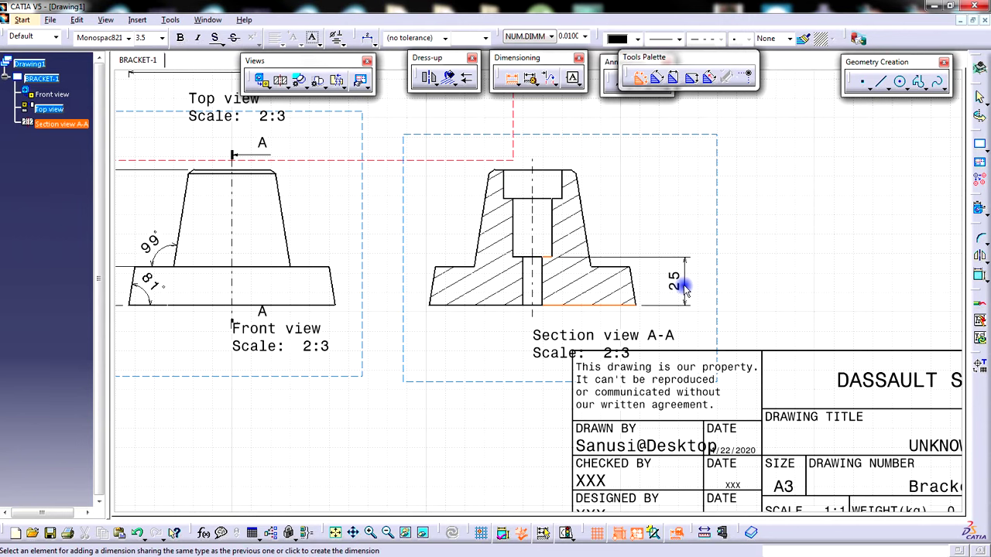
click(684, 287)
click(547, 260)
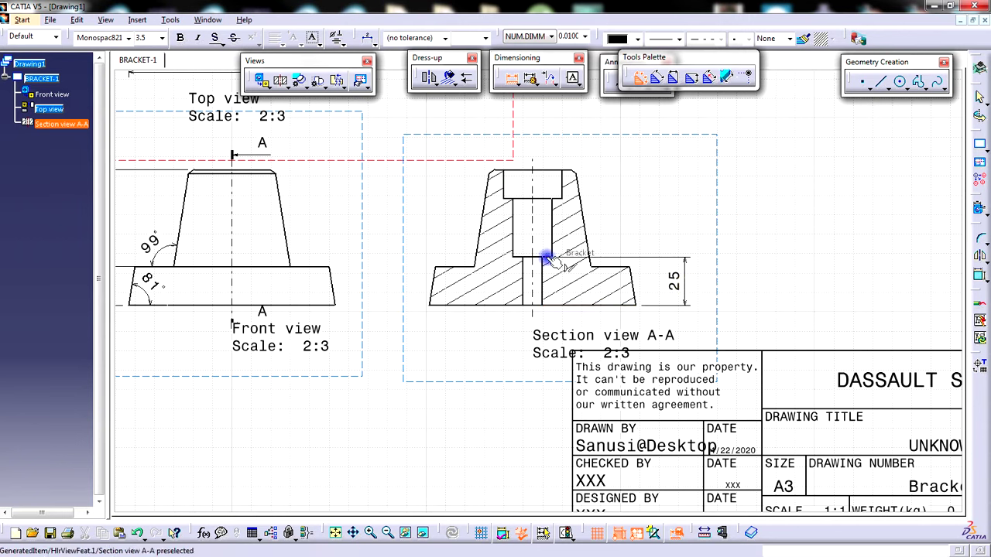
click(552, 199)
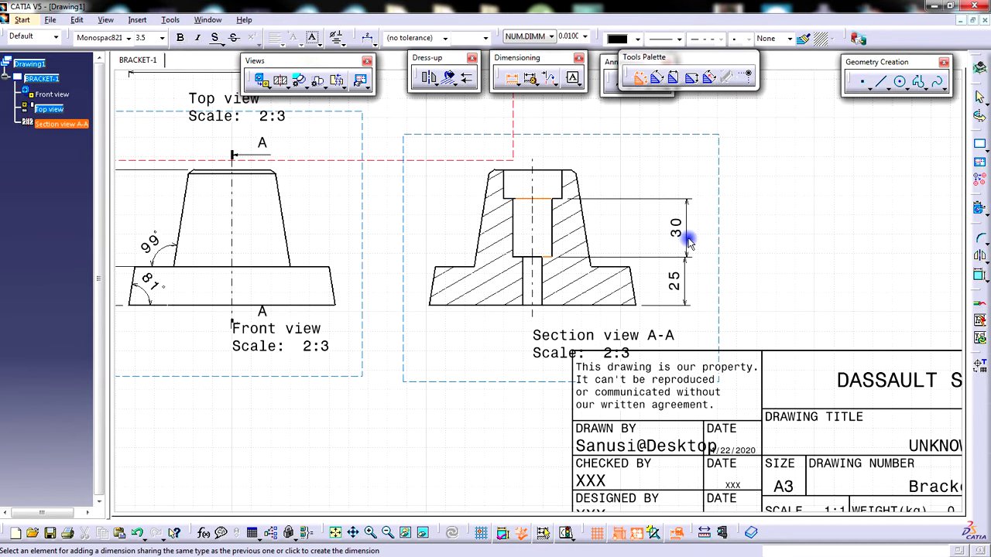
click(686, 236)
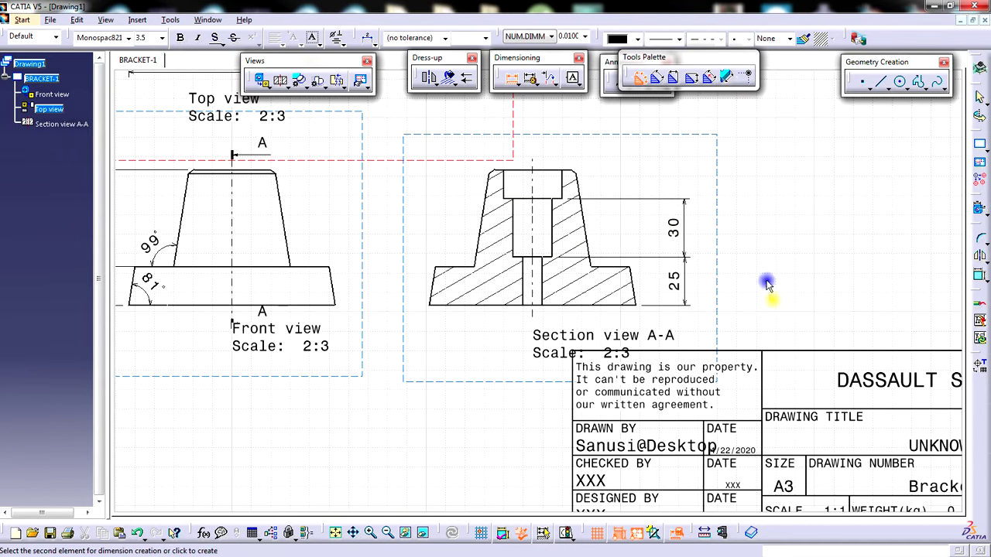
Line up the small lower bore's height dimension with the middle bore's height dimension
click(512, 78)
mouse_move(798, 278)
middle_down()
mouse_move(630, 313)
mouse_move(648, 228)
mouse_move(511, 307)
middle_up()
mouse_move(474, 357)
mouse_down()
mouse_move(504, 363)
mouse_move(458, 367)
mouse_move(469, 373)
mouse_up()
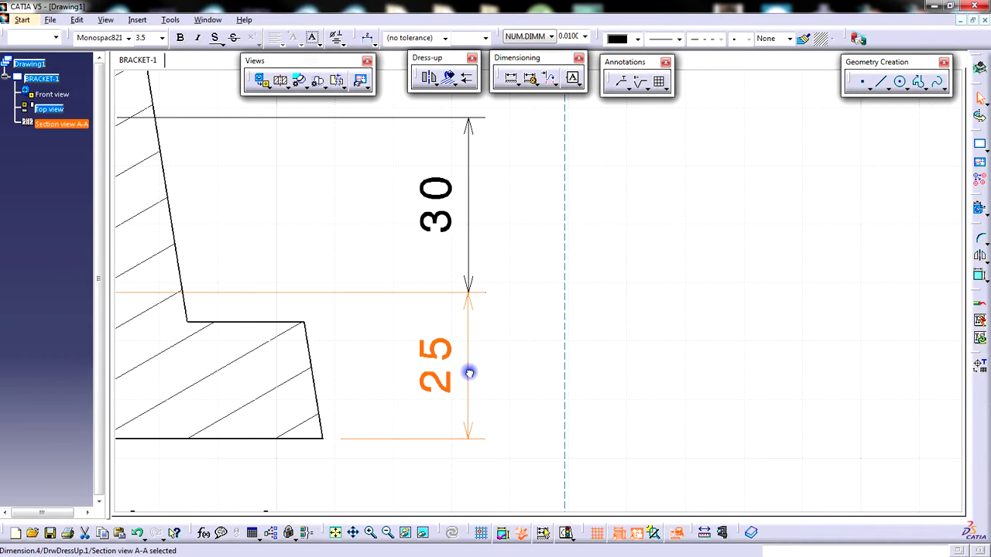
click(525, 334)
middle_drag(526, 334, 573, 456)
mouse_move(583, 335)
middle_down()
mouse_move(754, 360)
mouse_move(732, 294)
middle_up()
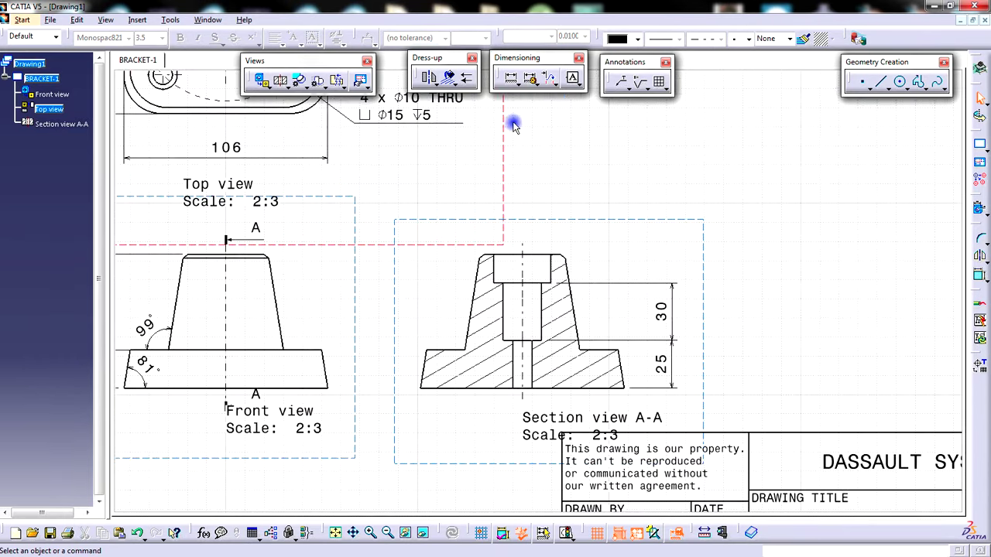
Add a diameter dimension for the middle bore, placed above section view A-A
click(516, 82)
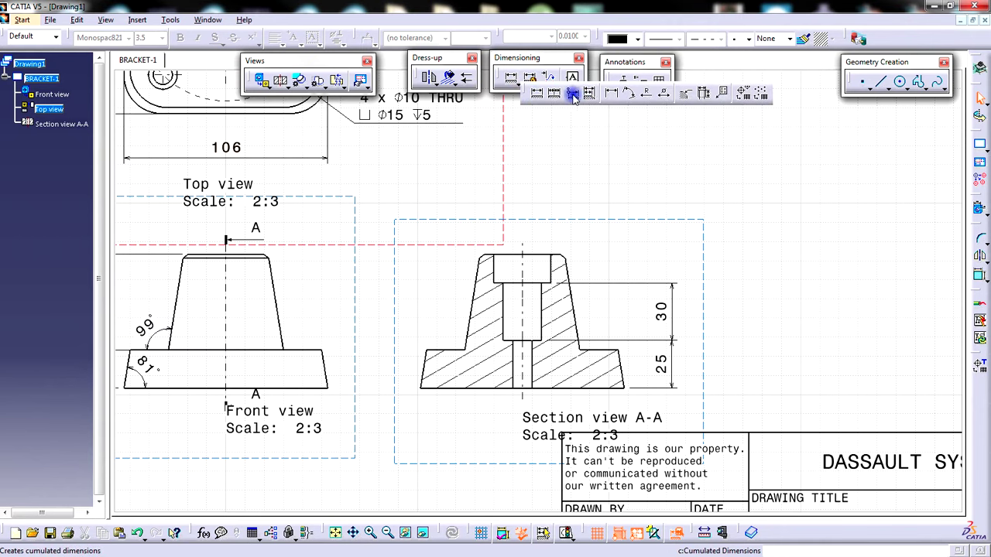
click(664, 95)
middle_drag(661, 320, 683, 233)
click(548, 260)
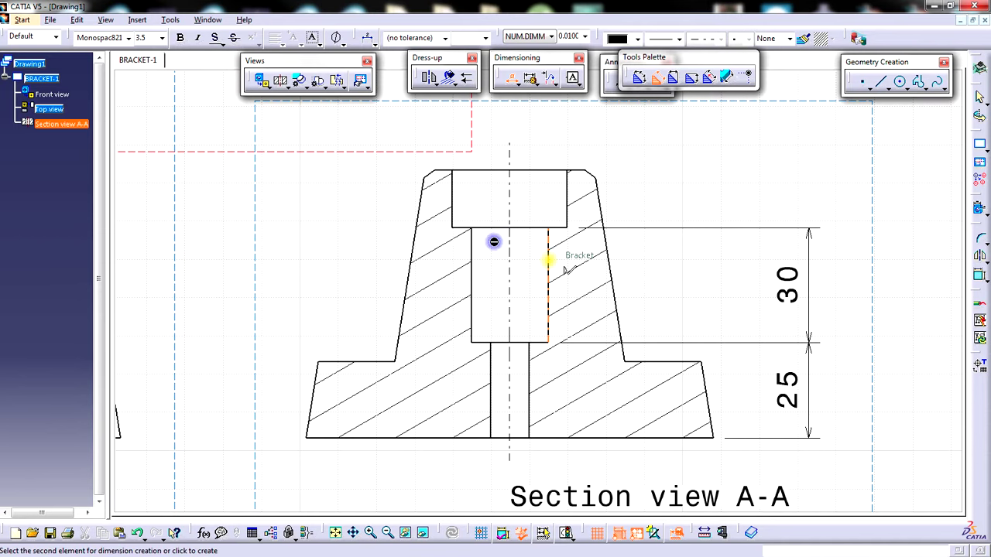
click(472, 244)
middle_drag(550, 220, 583, 340)
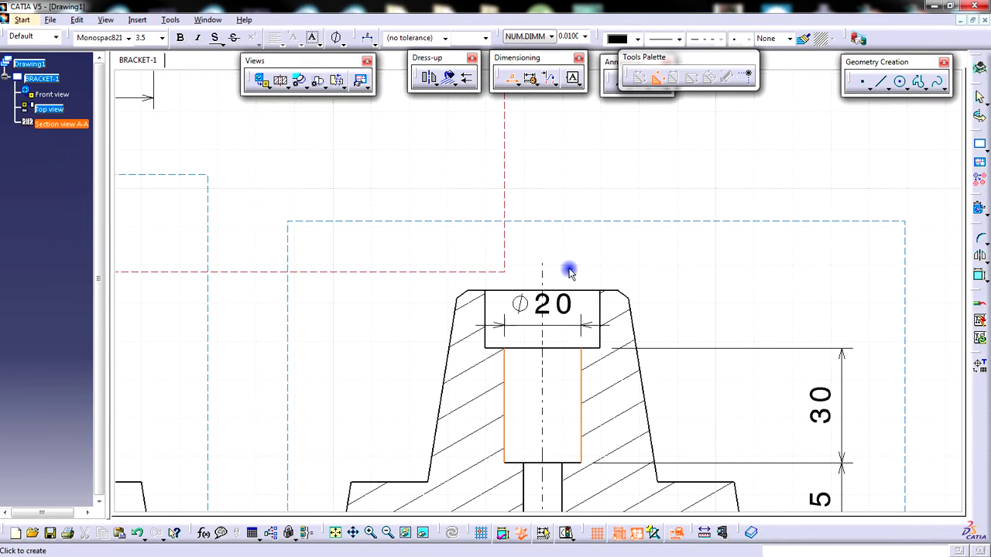
click(555, 231)
Add a diameter dimension for the upper counterbore, stacked above the middle bore's diameter dimension
click(602, 314)
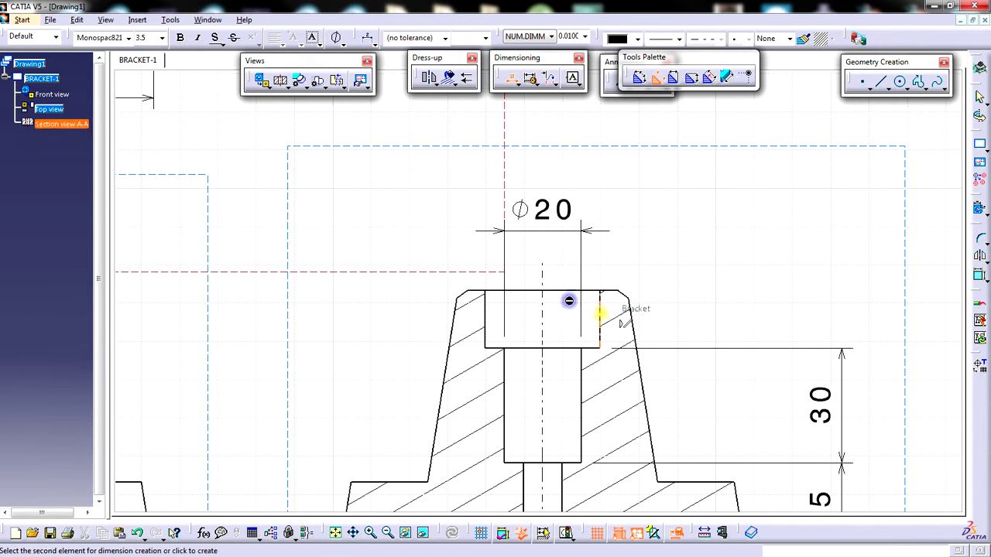
click(484, 312)
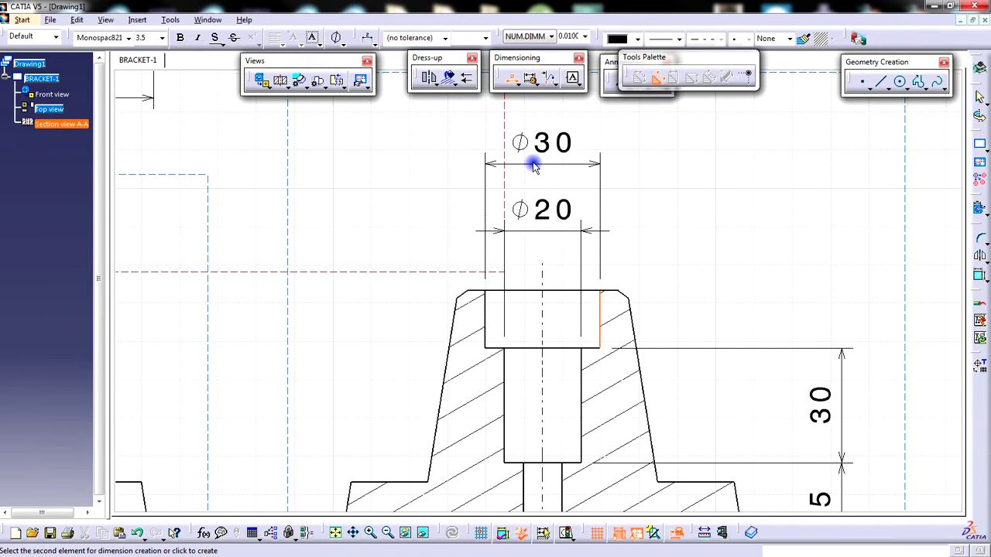
click(536, 169)
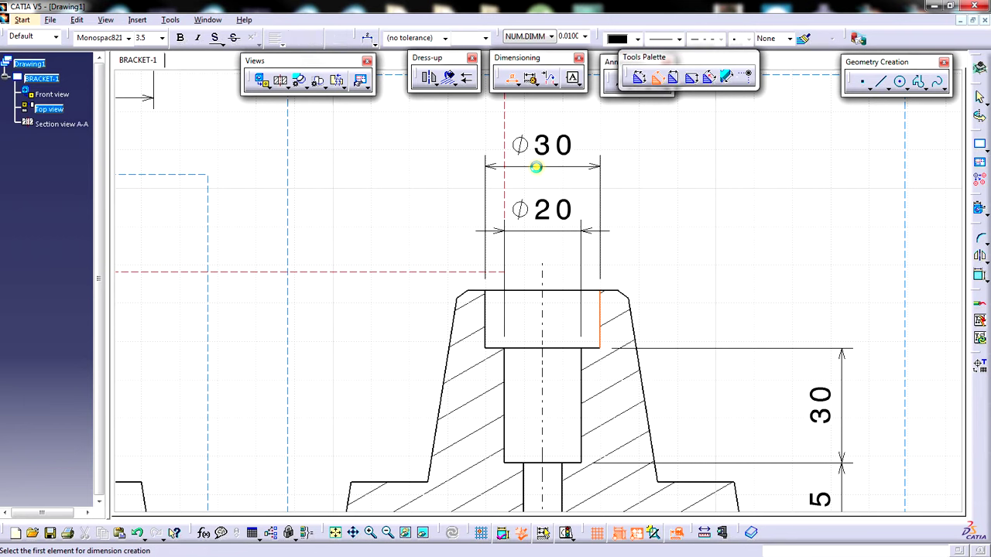
key(Escape)
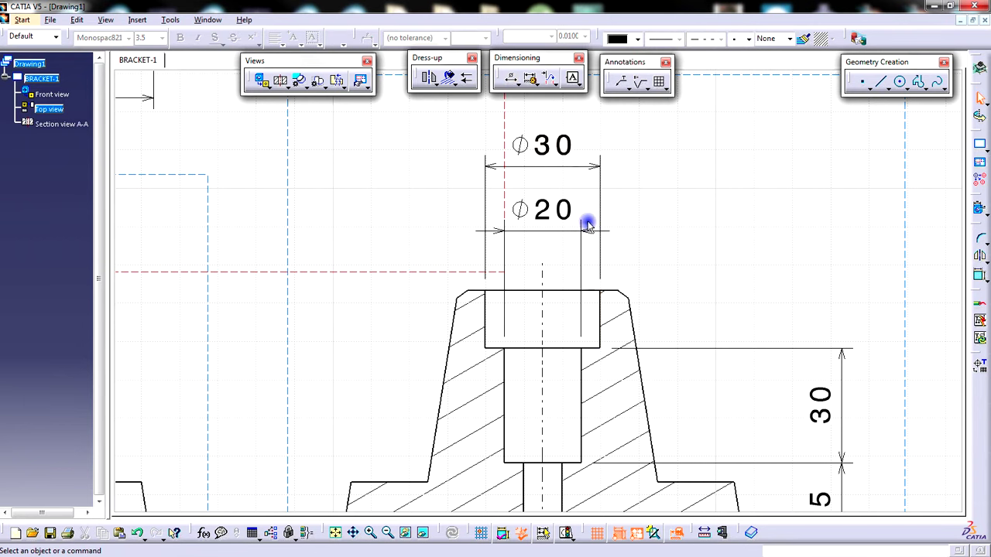
Flip the middle bore diameter dimension's arrows inward and tighten the spacing between the two stacked diameter dimensions
click(585, 230)
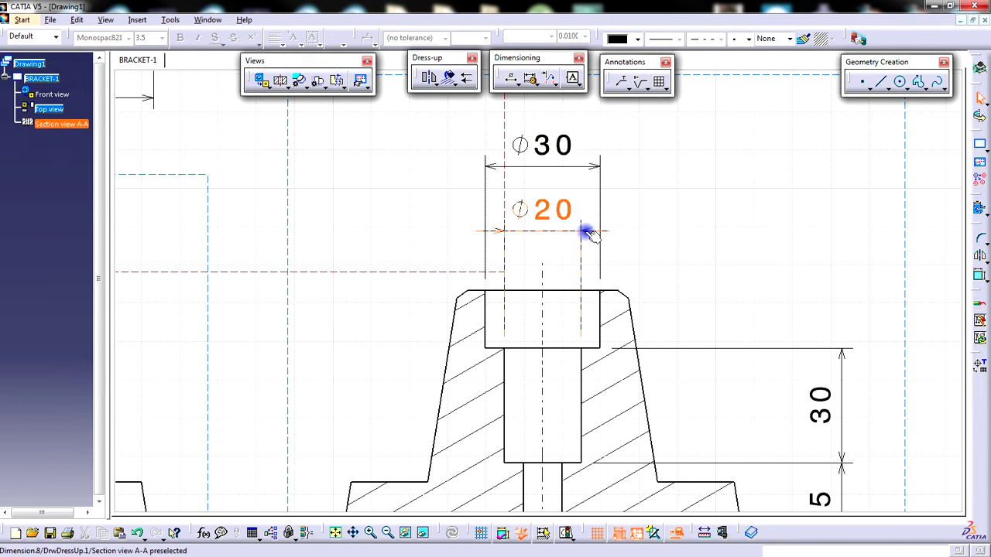
click(665, 250)
mouse_move(666, 250)
middle_down()
mouse_move(674, 332)
mouse_move(680, 256)
middle_up()
drag(532, 211, 523, 217)
click(636, 252)
mouse_move(636, 252)
middle_down()
mouse_move(666, 224)
mouse_move(670, 236)
middle_up()
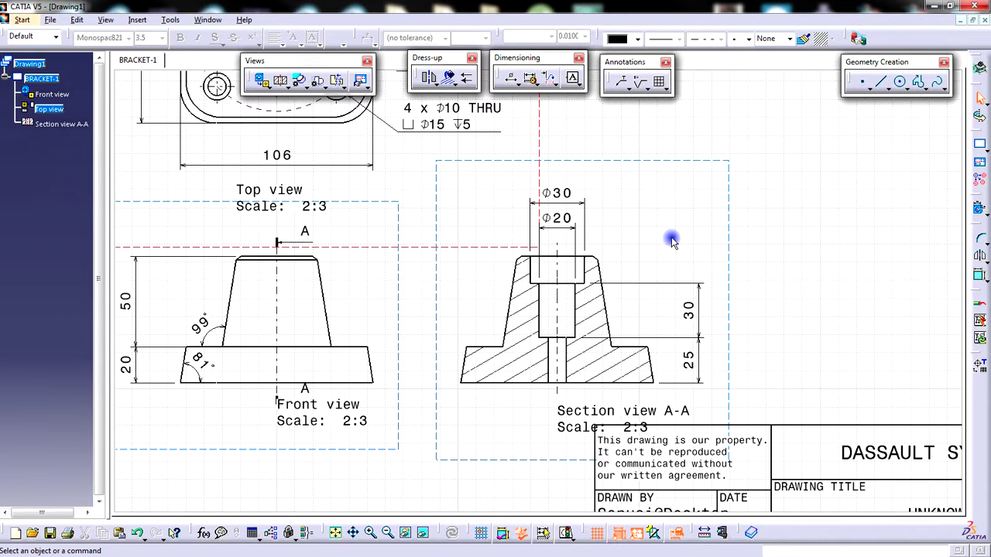
Make the front view the active view
mouse_move(672, 242)
middle_down()
mouse_move(628, 234)
mouse_move(630, 246)
mouse_move(708, 256)
mouse_move(720, 234)
mouse_move(732, 258)
middle_up()
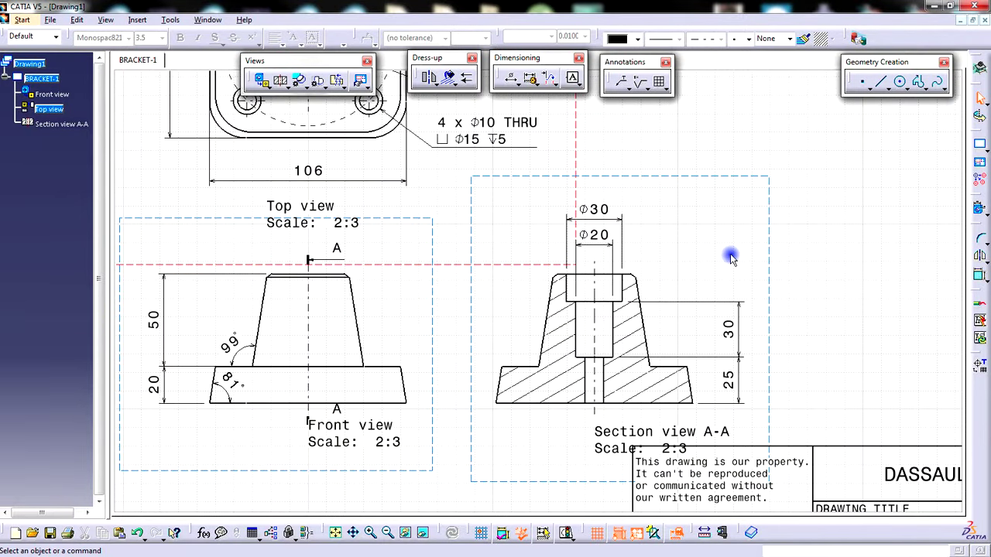
mouse_move(731, 258)
middle_down()
mouse_move(688, 250)
mouse_move(727, 269)
mouse_move(733, 292)
mouse_move(666, 328)
mouse_move(706, 236)
mouse_move(724, 271)
mouse_move(434, 315)
mouse_move(506, 328)
mouse_move(531, 409)
mouse_move(526, 363)
mouse_move(486, 271)
middle_up()
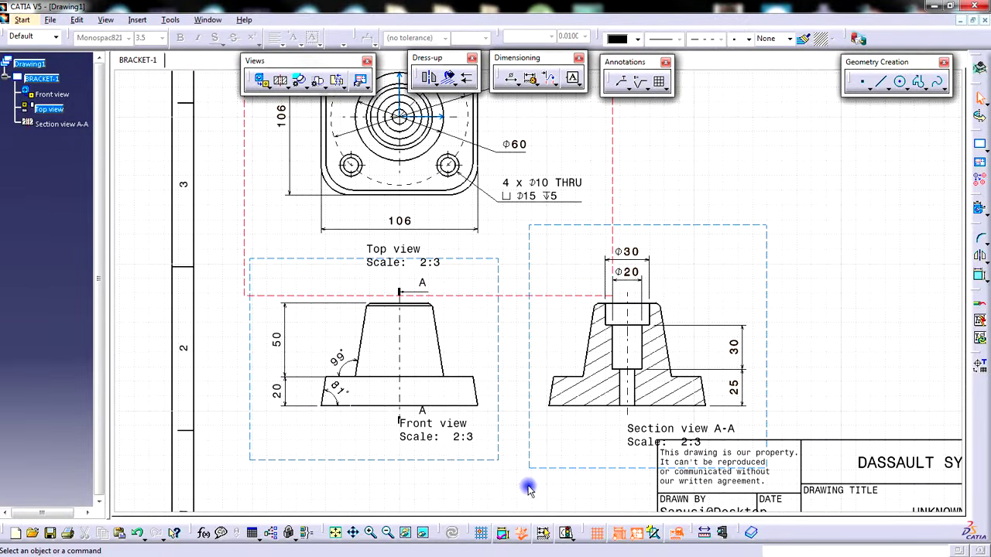
mouse_move(530, 486)
middle_down()
mouse_move(586, 380)
mouse_move(495, 283)
middle_up()
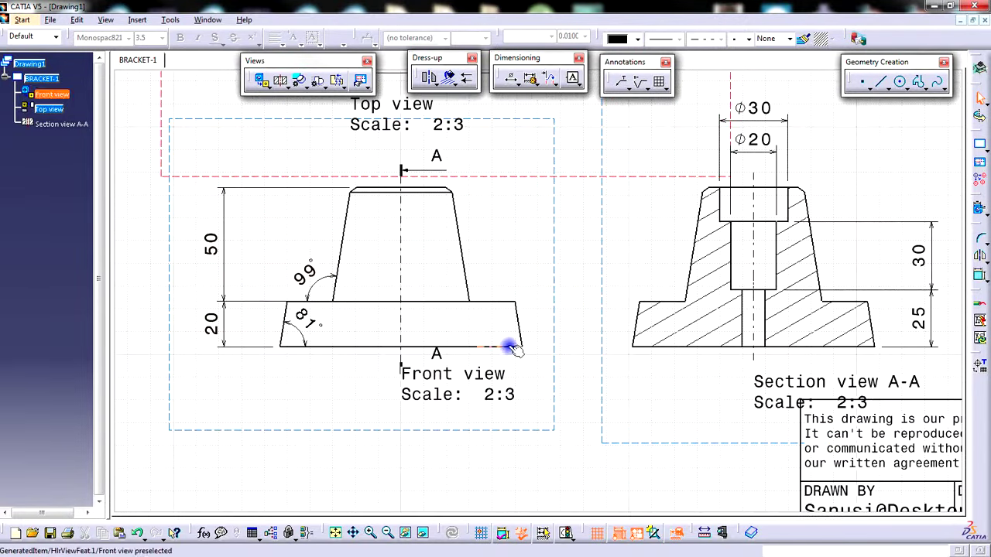
click(553, 310)
right_click(555, 309)
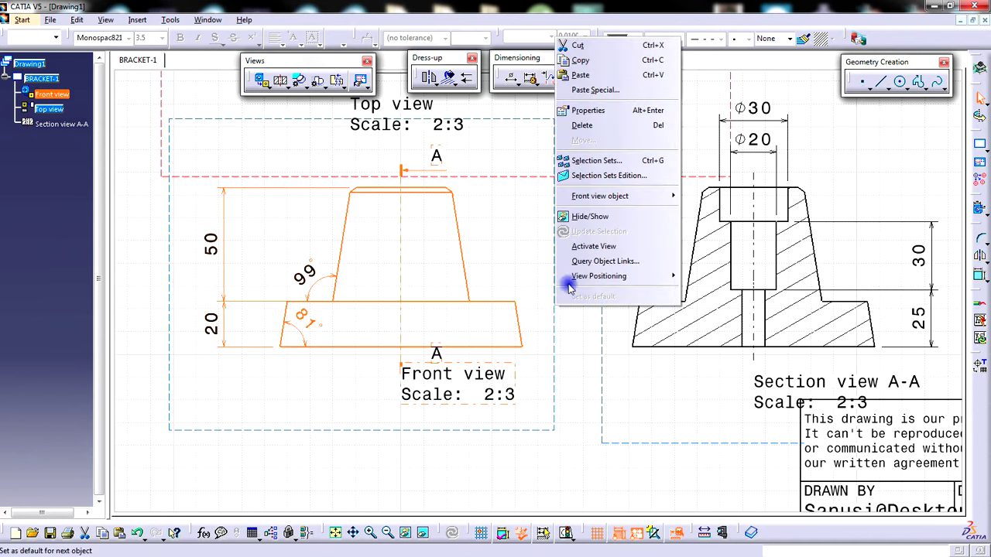
click(606, 247)
click(573, 280)
mouse_move(571, 314)
middle_down()
mouse_move(595, 372)
mouse_move(601, 358)
mouse_move(566, 334)
mouse_move(580, 343)
mouse_move(586, 334)
middle_up()
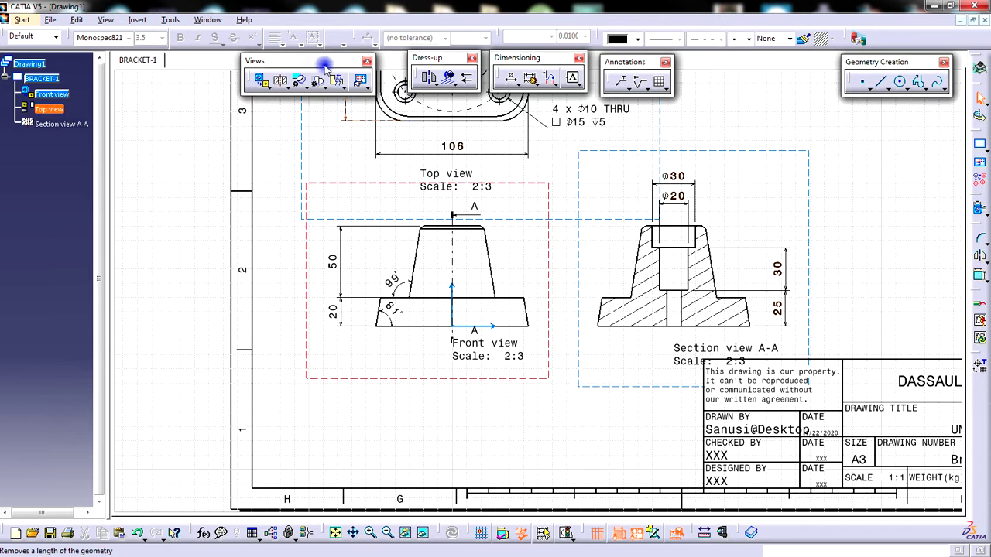
Sketch a closed rectangular Breakout View profile about 33 by 33 mm around the right end of the base in the front view
click(341, 87)
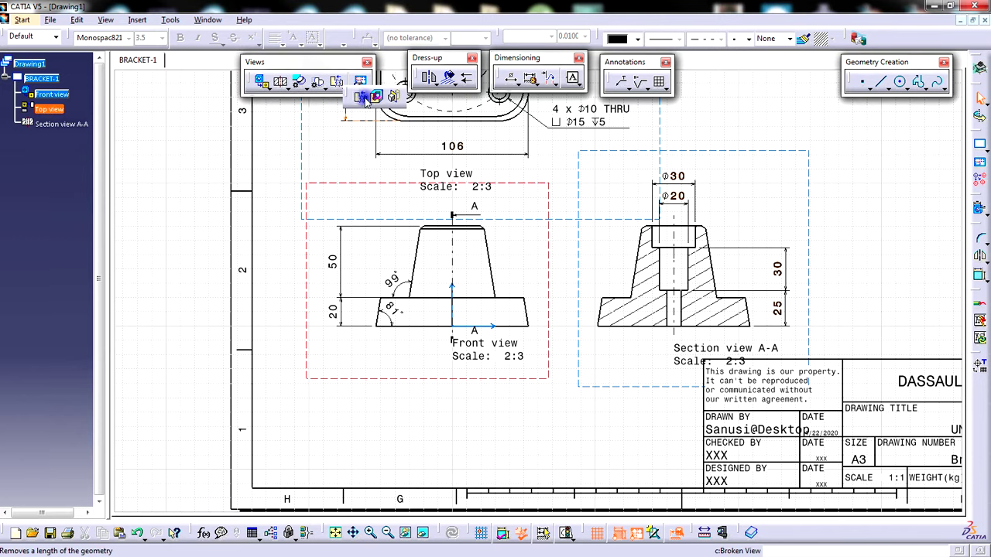
click(377, 98)
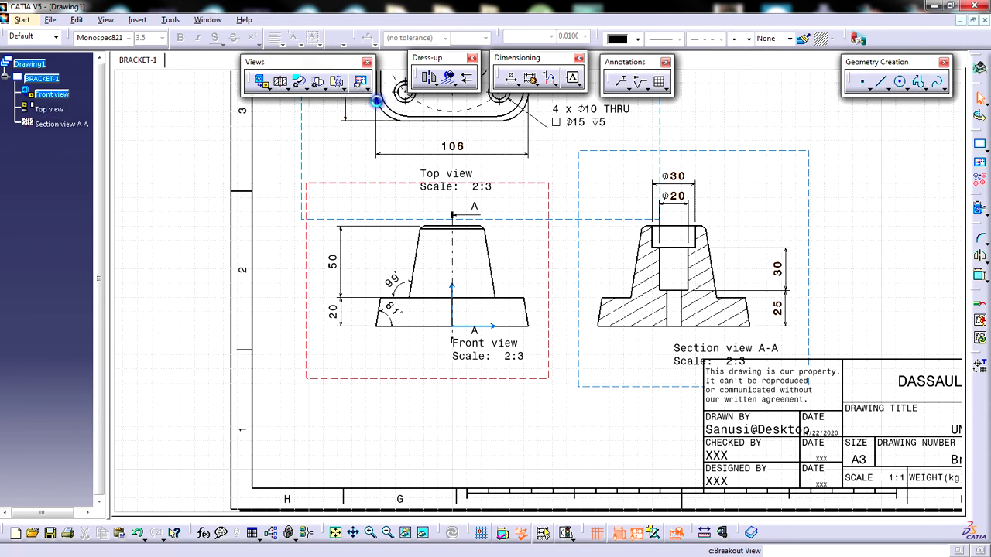
mouse_move(548, 358)
middle_down()
mouse_move(566, 326)
mouse_move(566, 268)
middle_up()
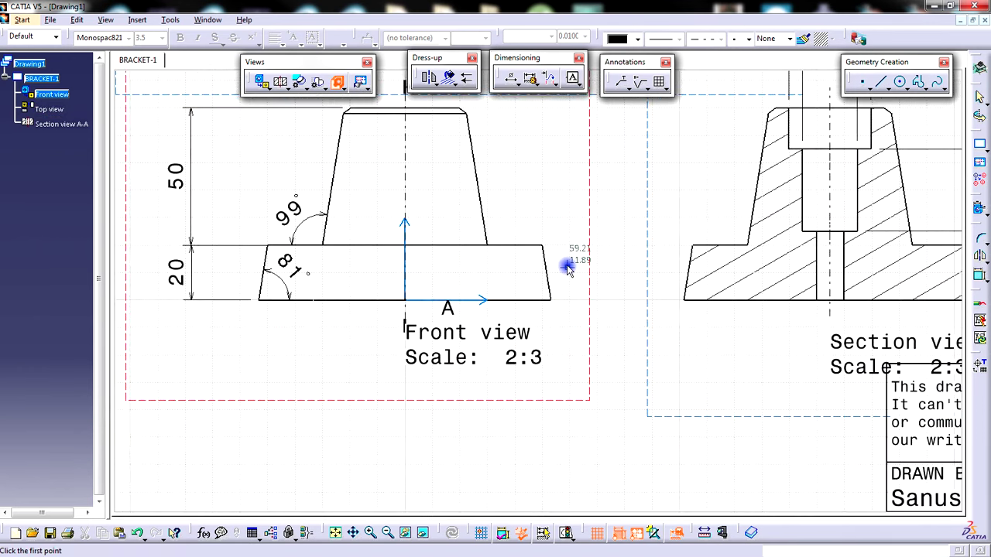
click(473, 222)
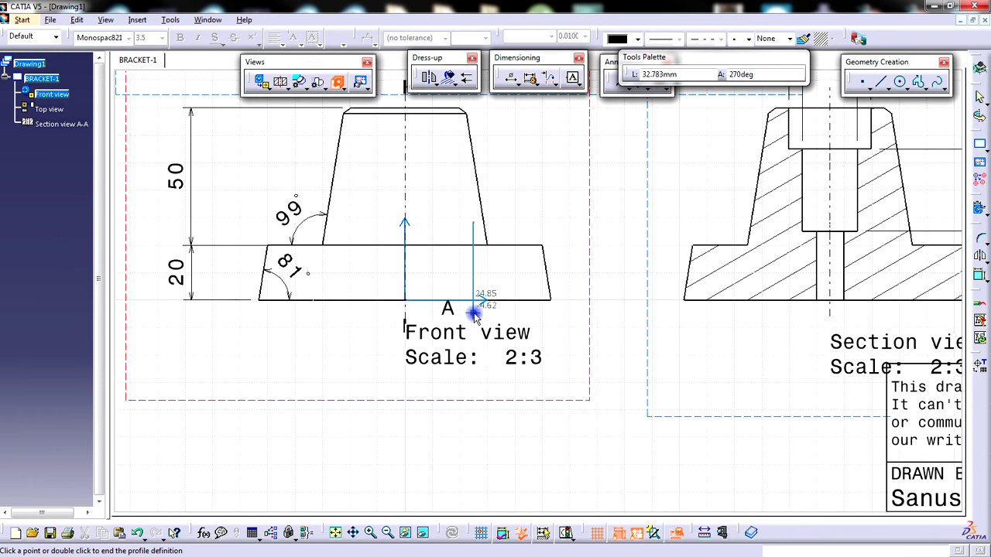
click(566, 310)
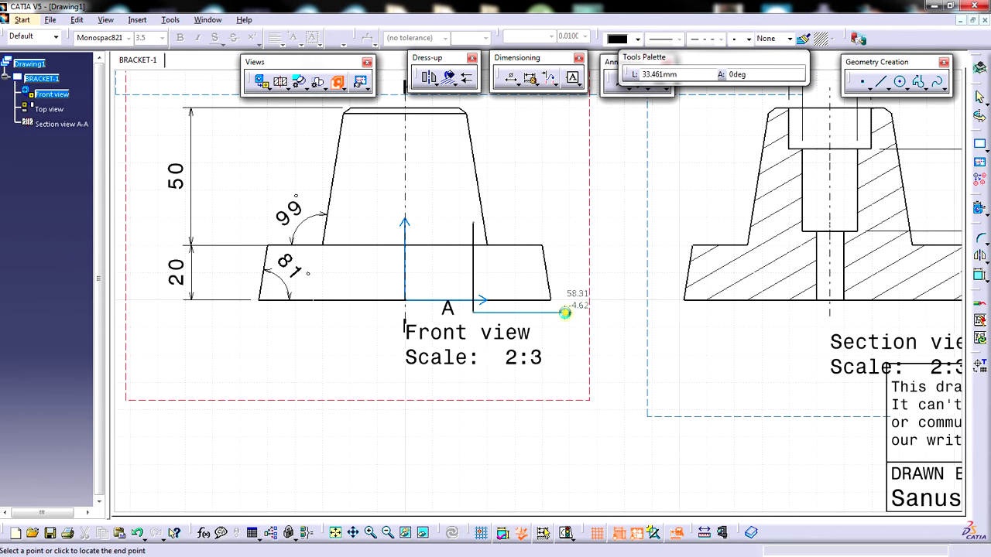
click(566, 224)
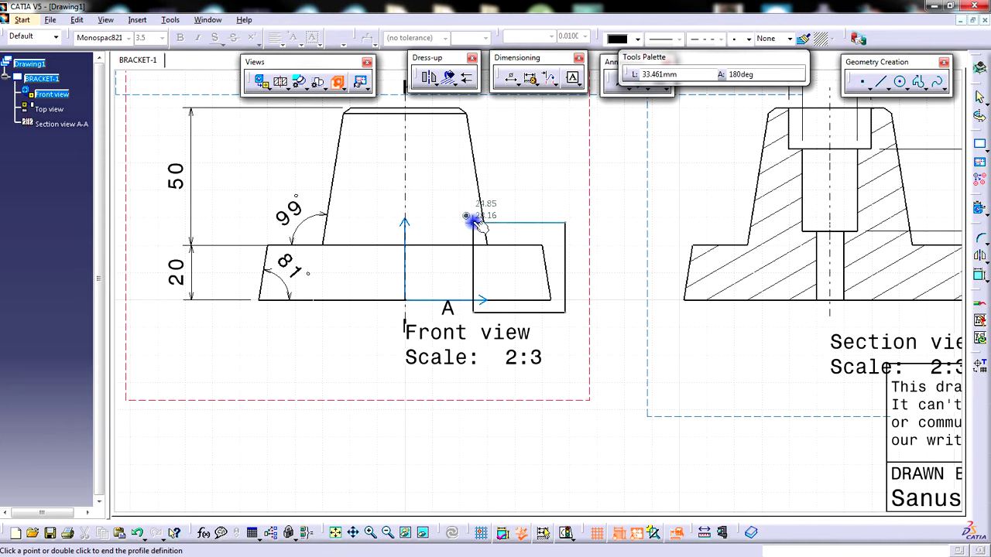
click(473, 223)
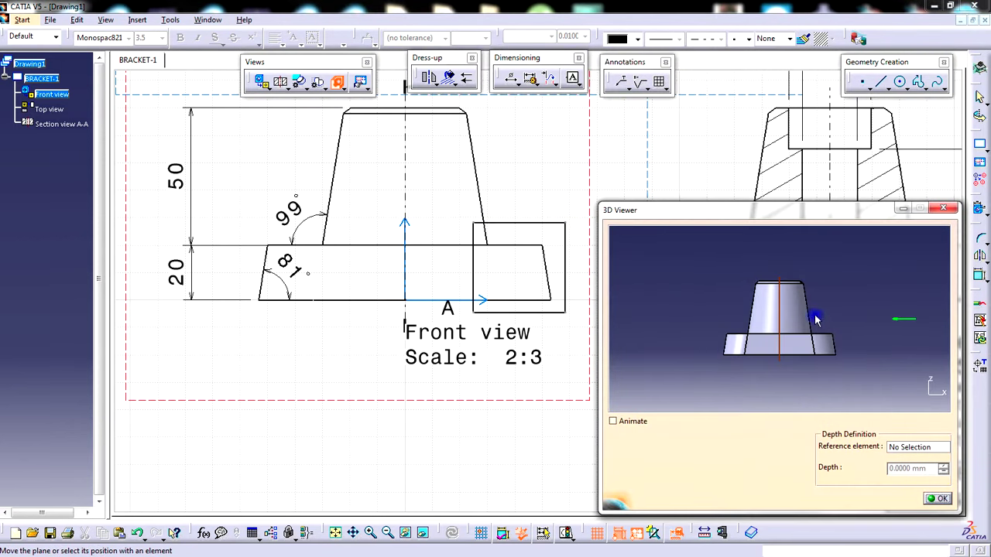
Position the breakout cutting plane through the front corner hole and create the breakout in the front view
middle_drag(774, 338, 684, 369)
drag(684, 325, 732, 341)
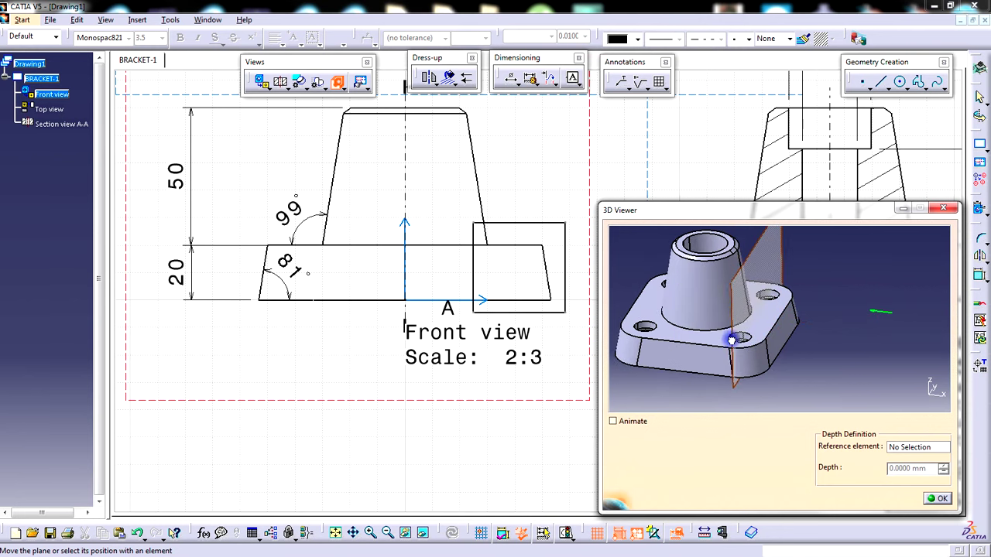
mouse_move(713, 390)
middle_down()
mouse_move(692, 385)
mouse_move(746, 394)
mouse_move(717, 376)
mouse_move(755, 332)
mouse_move(787, 354)
mouse_move(794, 314)
mouse_move(823, 302)
mouse_move(805, 304)
mouse_move(796, 376)
mouse_move(850, 339)
mouse_move(837, 354)
mouse_move(761, 371)
mouse_move(802, 386)
middle_up()
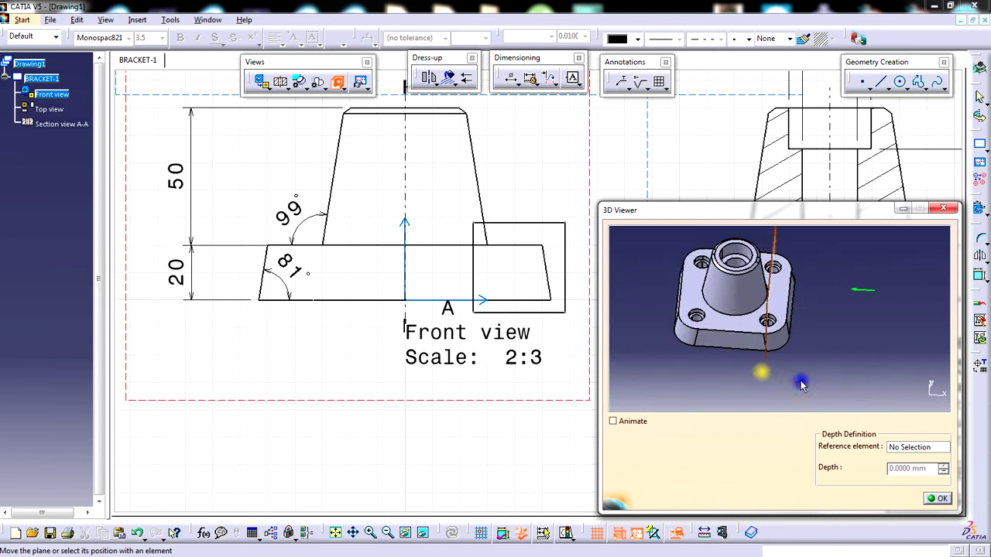
click(939, 498)
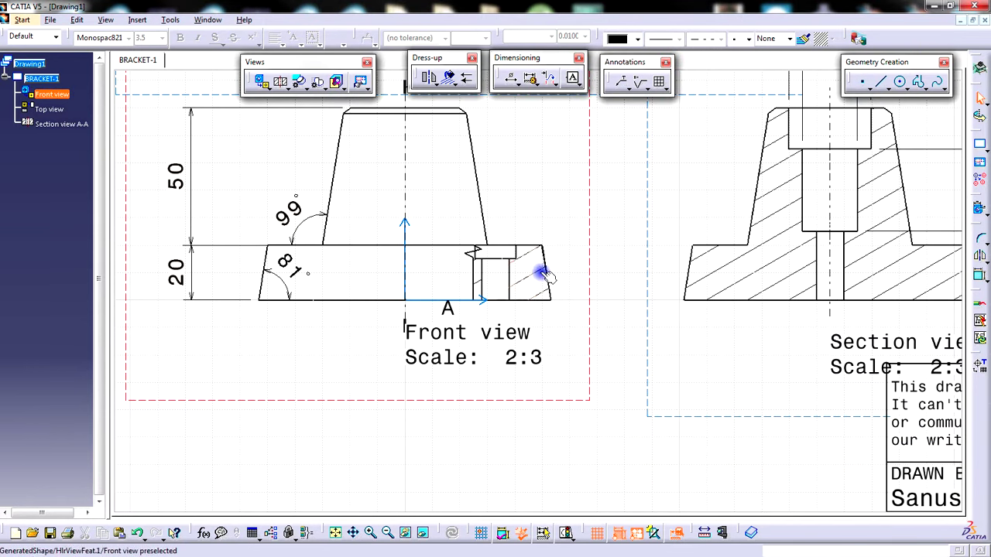
mouse_move(508, 256)
ctrl+middle_down()
mouse_move(525, 305)
mouse_move(545, 249)
ctrl+middle_up()
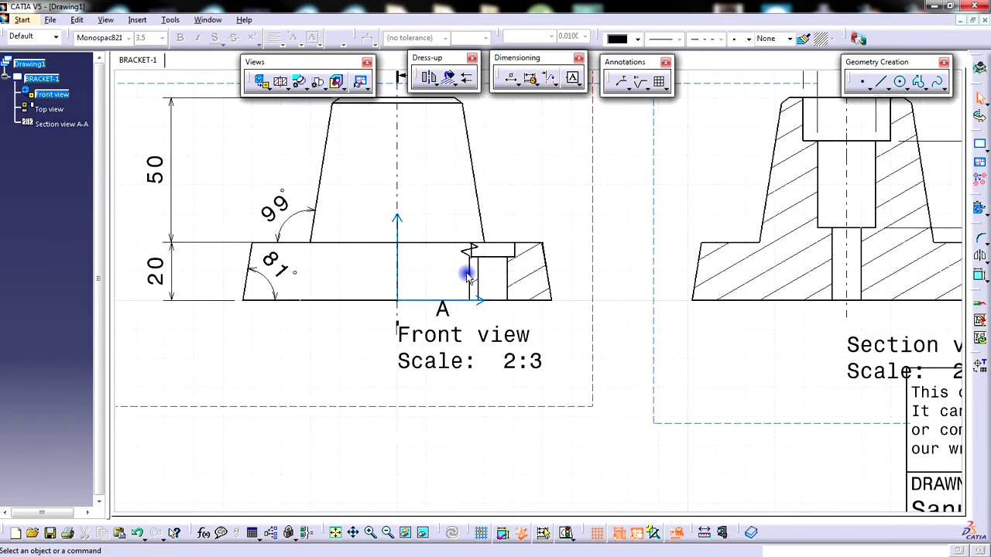
click(472, 272)
click(537, 206)
Add an axis line to the counterbored hole exposed by the breakout in the front view
scroll(552, 256, down, 2)
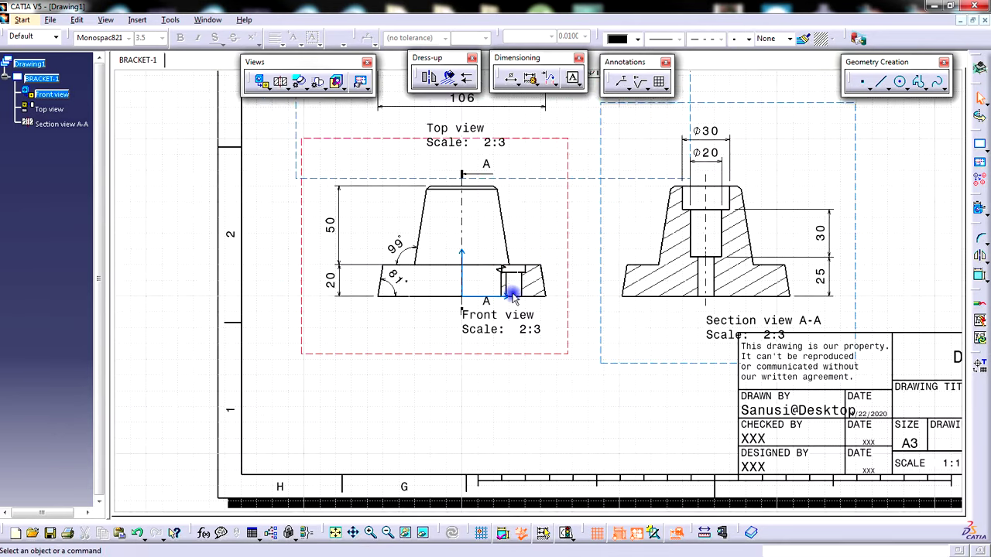
scroll(611, 336, up, 3)
ctrl+middle_drag(611, 336, 611, 340)
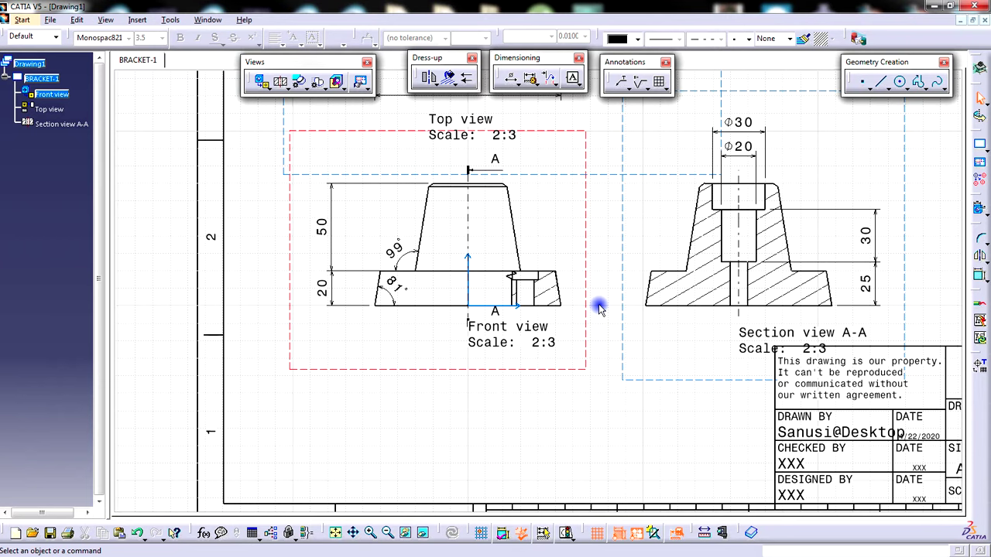
scroll(588, 317, down, 1)
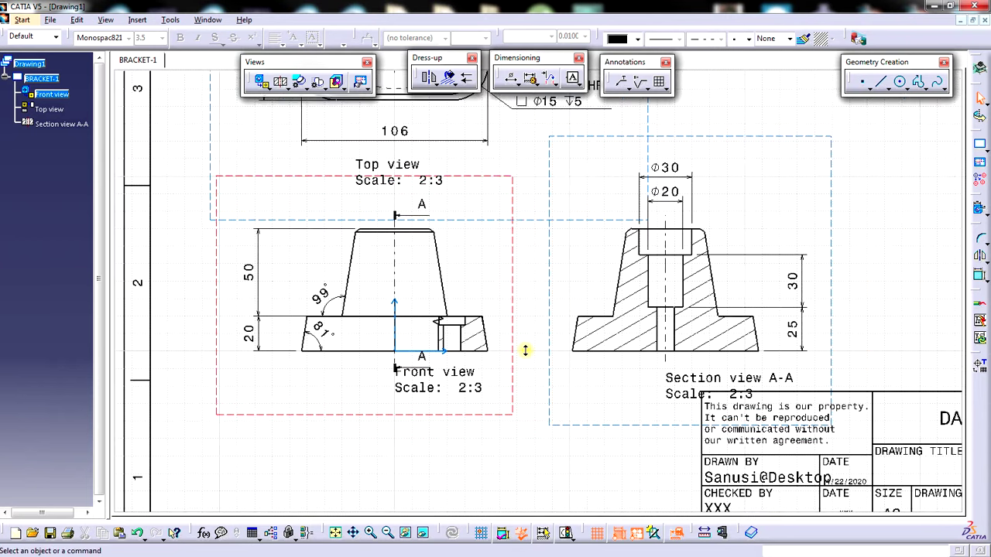
scroll(542, 341, down, 1)
mouse_move(548, 334)
middle_down()
mouse_move(606, 380)
mouse_move(516, 374)
mouse_move(531, 398)
mouse_move(549, 309)
mouse_move(555, 333)
mouse_move(586, 336)
mouse_move(633, 250)
mouse_move(566, 157)
middle_up()
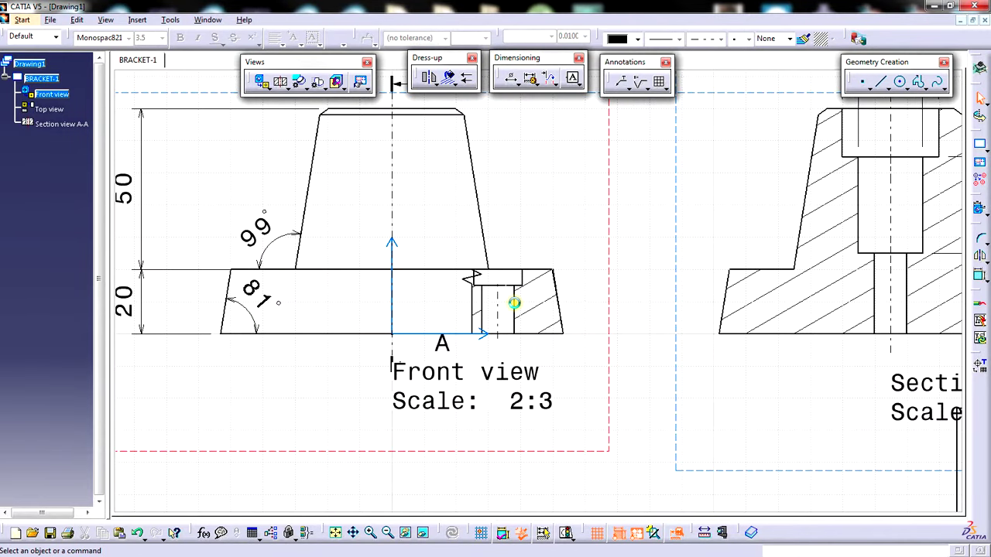
click(428, 78)
click(522, 278)
mouse_move(644, 272)
ctrl+middle_down()
mouse_move(650, 289)
mouse_move(630, 331)
ctrl+middle_up()
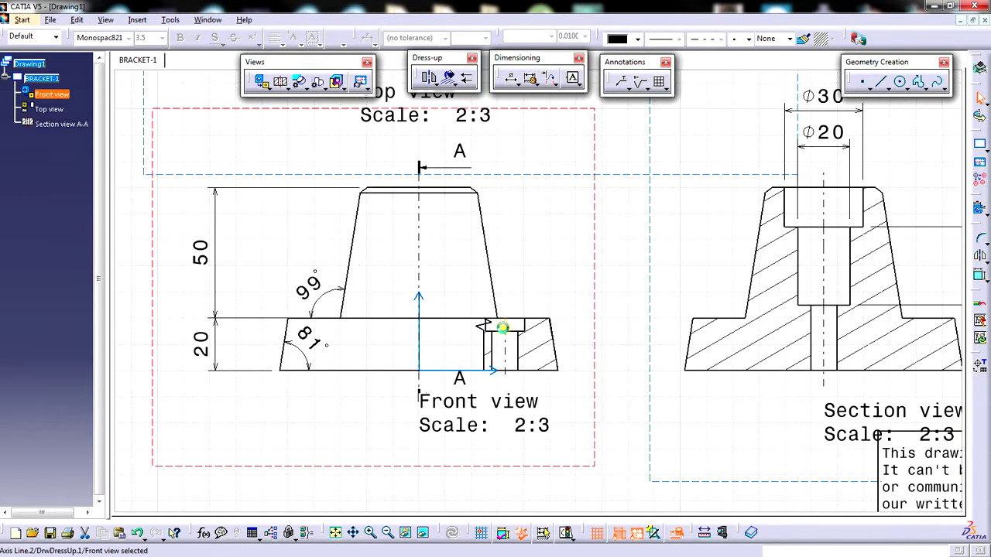
Make Section view A-A the active view
ctrl+middle_drag(576, 300, 576, 356)
mouse_move(686, 336)
middle_down()
mouse_move(609, 403)
mouse_move(609, 424)
middle_up()
mouse_move(648, 326)
middle_down()
mouse_move(668, 332)
mouse_move(677, 317)
mouse_move(652, 317)
middle_up()
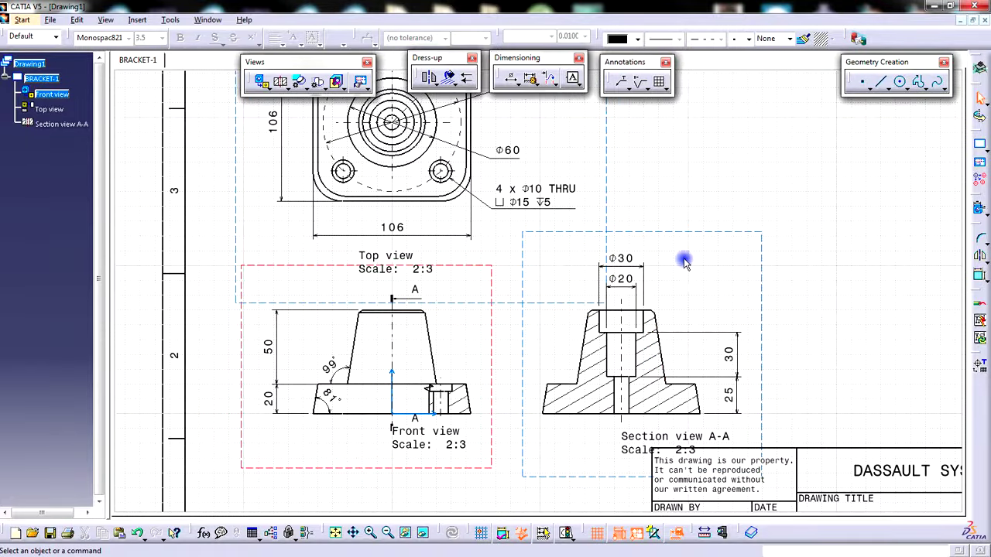
right_click(706, 234)
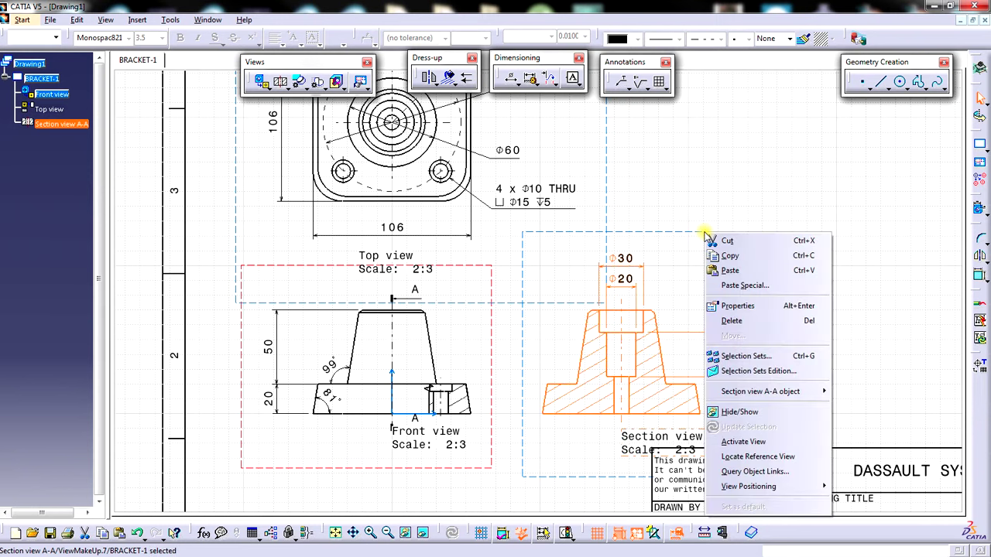
click(742, 443)
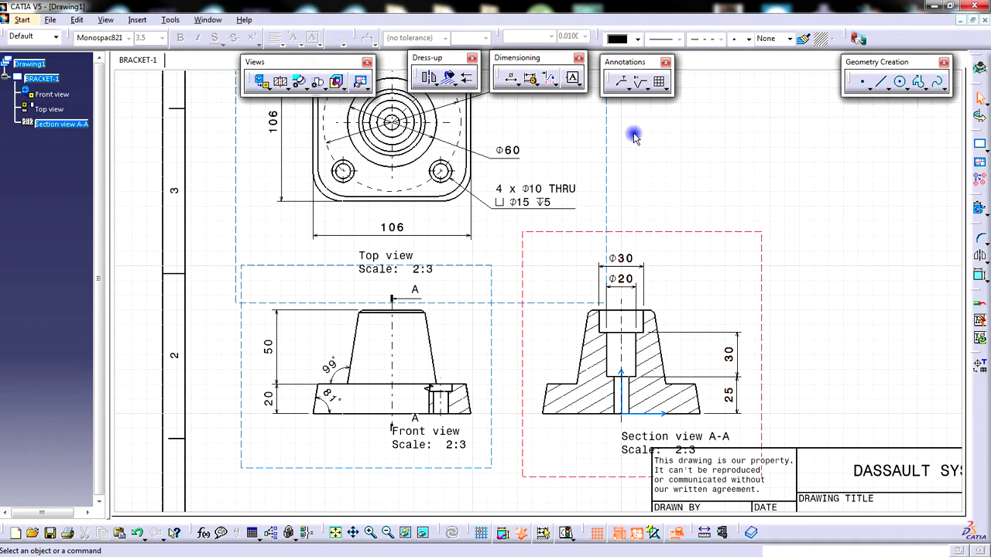
Create a circular detail view, radius about 16.3 mm, around the section's upper left chamfered corner and place it above the section view
click(304, 87)
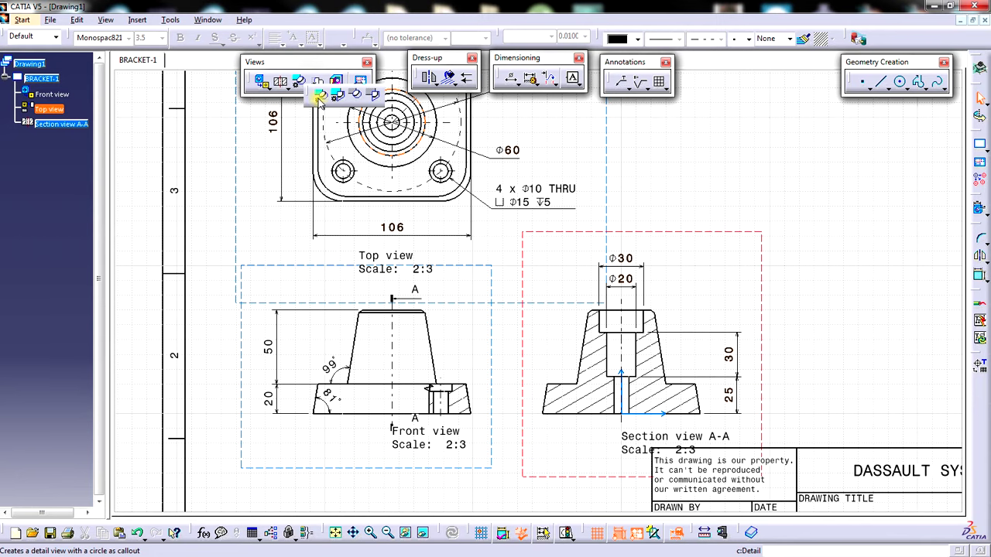
click(319, 96)
scroll(655, 316, up, 5)
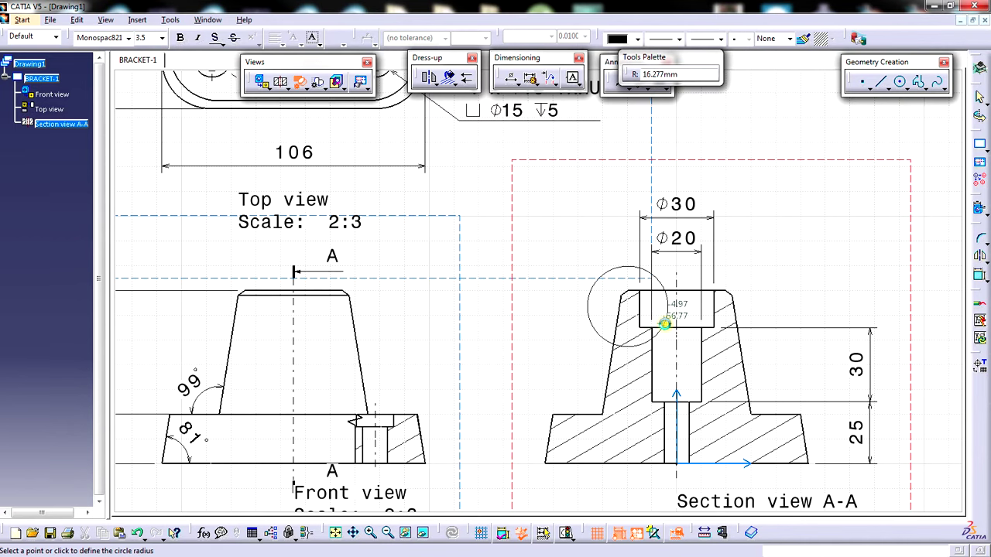
click(665, 324)
mouse_move(742, 280)
ctrl+middle_down()
mouse_move(719, 352)
mouse_move(583, 331)
ctrl+middle_up()
click(530, 225)
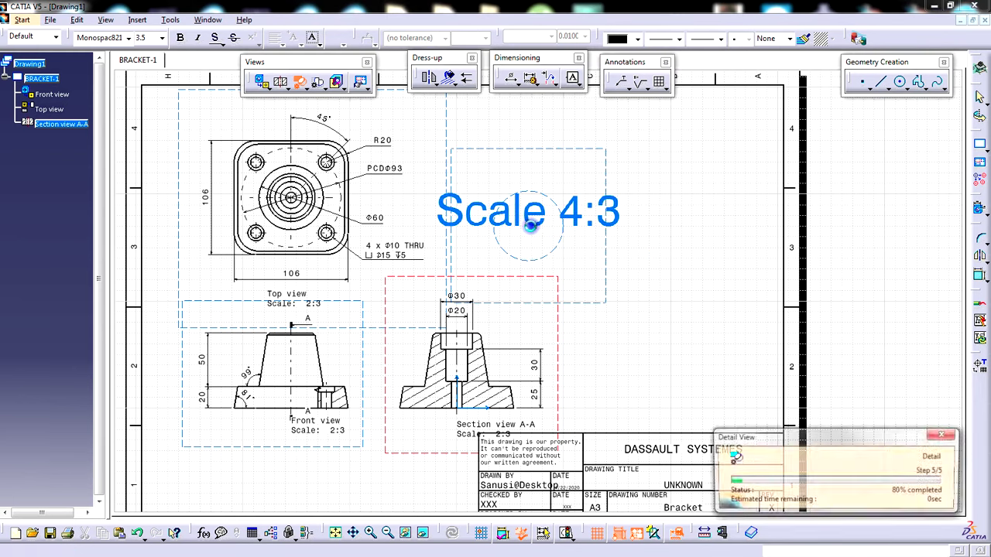
scroll(641, 331, up, 4)
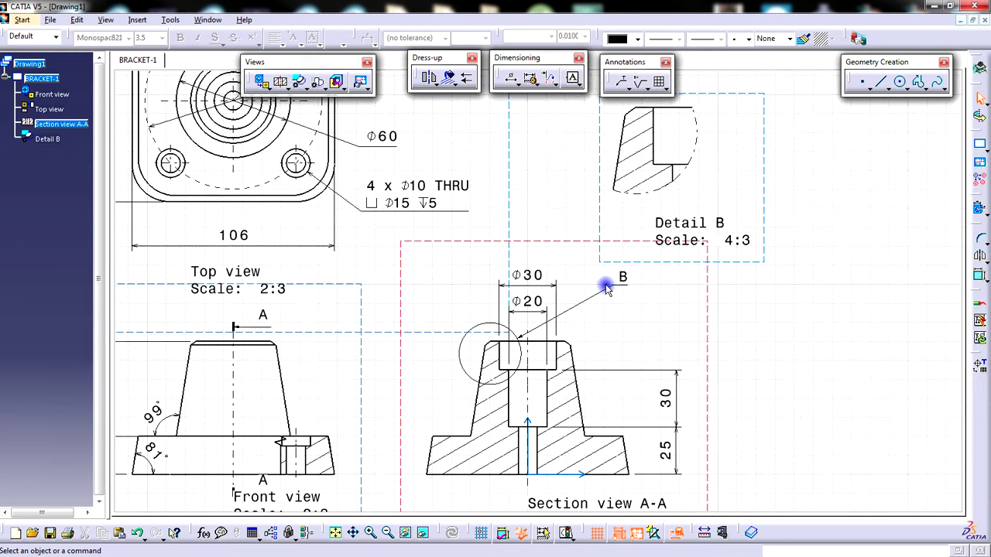
Move the detail circle's B callout to the upper left of the circle, clear of the diameter dimensions
click(621, 283)
drag(557, 286, 440, 321)
click(425, 378)
ctrl+middle_drag(442, 374, 513, 403)
Set the scale of Detail B to 2:1
middle_drag(717, 288, 674, 308)
scroll(674, 309, up, 2)
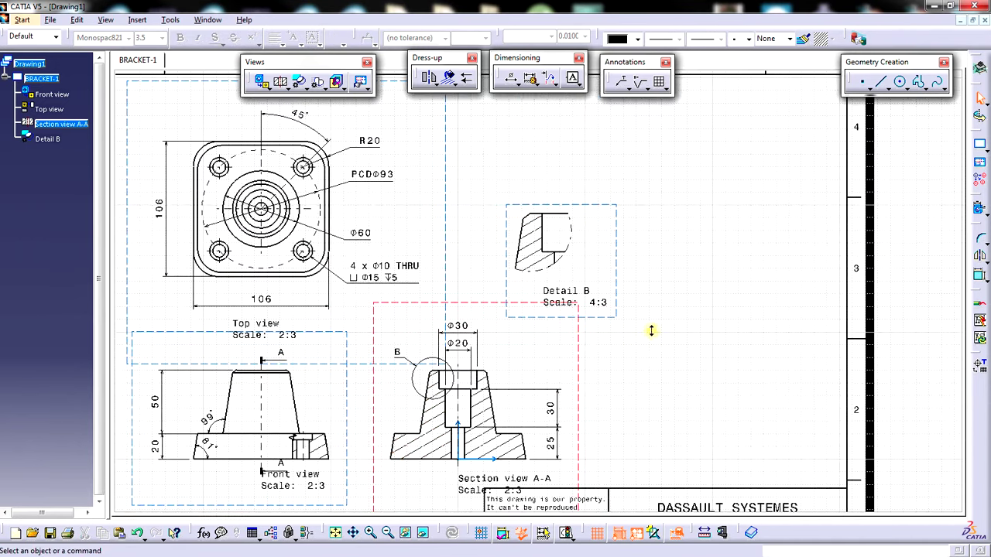
mouse_move(634, 261)
ctrl+middle_down()
mouse_move(667, 274)
mouse_move(714, 254)
ctrl+middle_up()
right_click(670, 250)
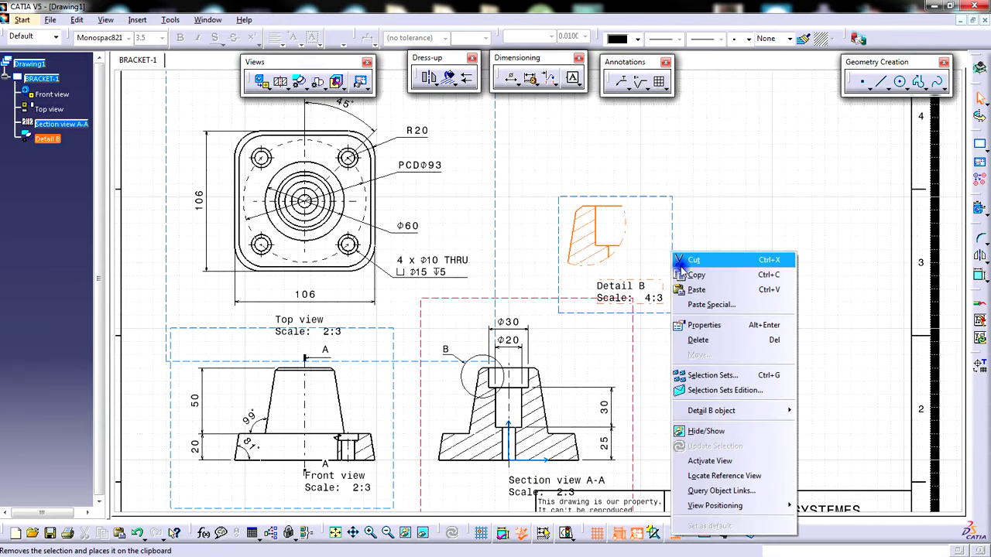
click(706, 326)
click(620, 206)
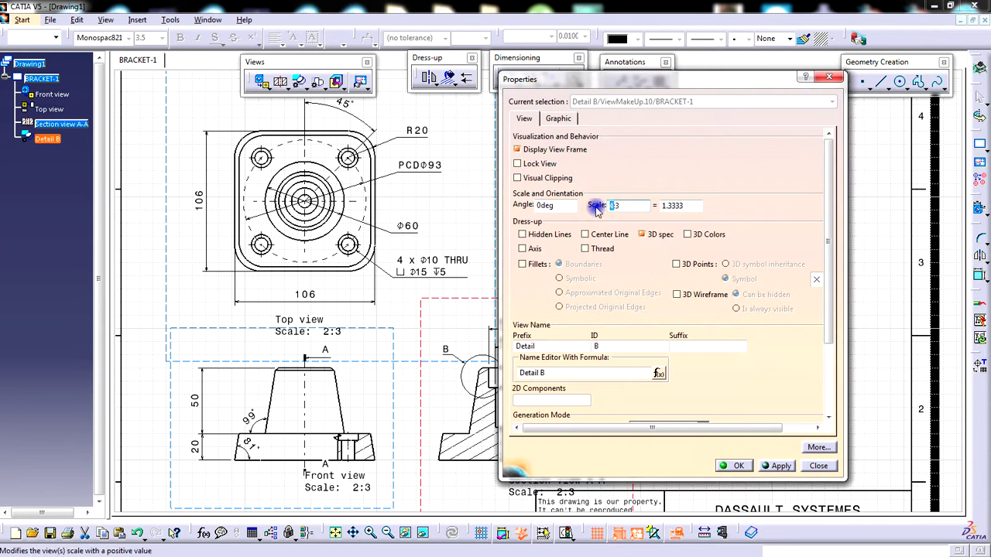
text(2:1)
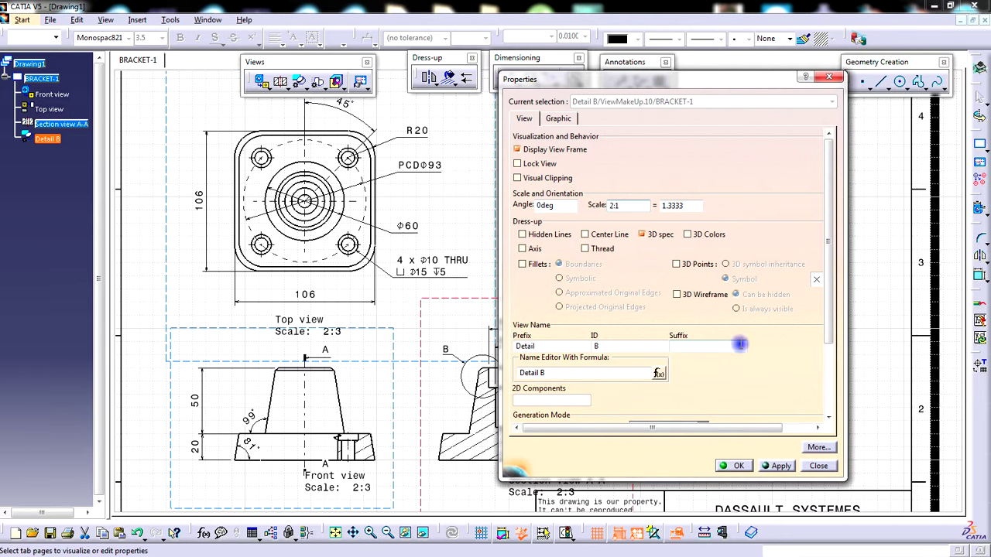
click(736, 465)
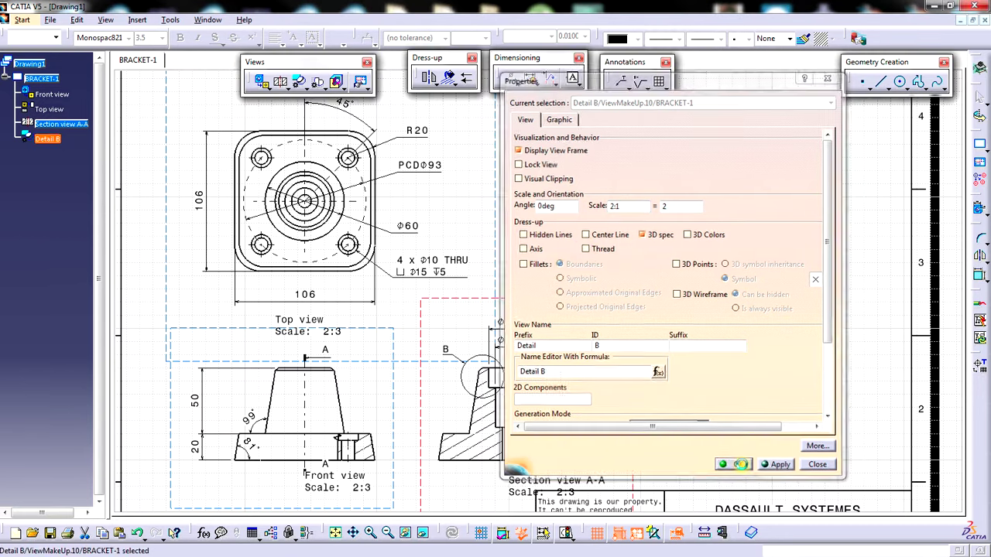
Shift Detail B slightly right and down on the sheet
ctrl+middle_drag(741, 302, 728, 309)
middle_drag(653, 253, 664, 259)
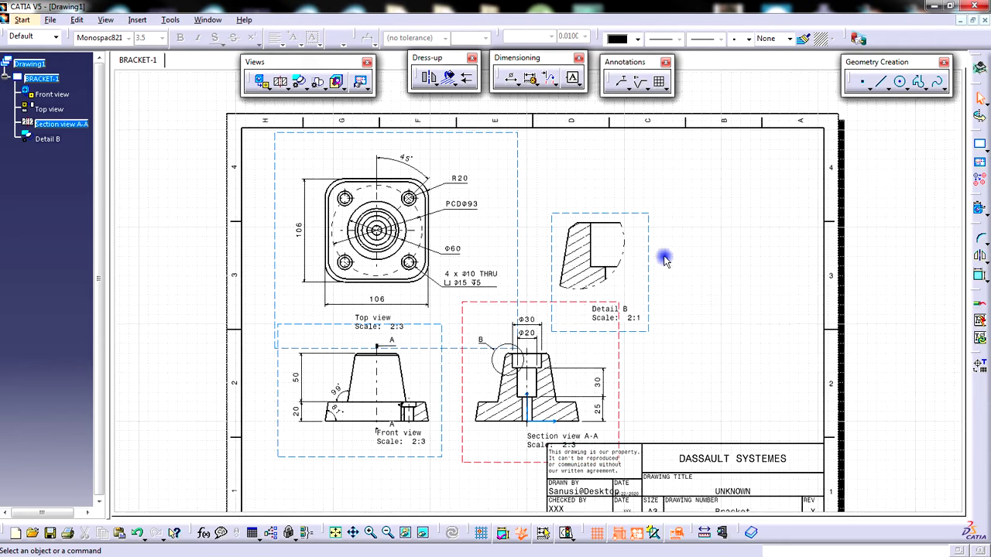
mouse_move(651, 250)
mouse_down()
mouse_move(693, 224)
mouse_move(667, 257)
mouse_up()
click(721, 322)
middle_drag(740, 367, 729, 347)
ctrl+middle_drag(729, 346, 733, 326)
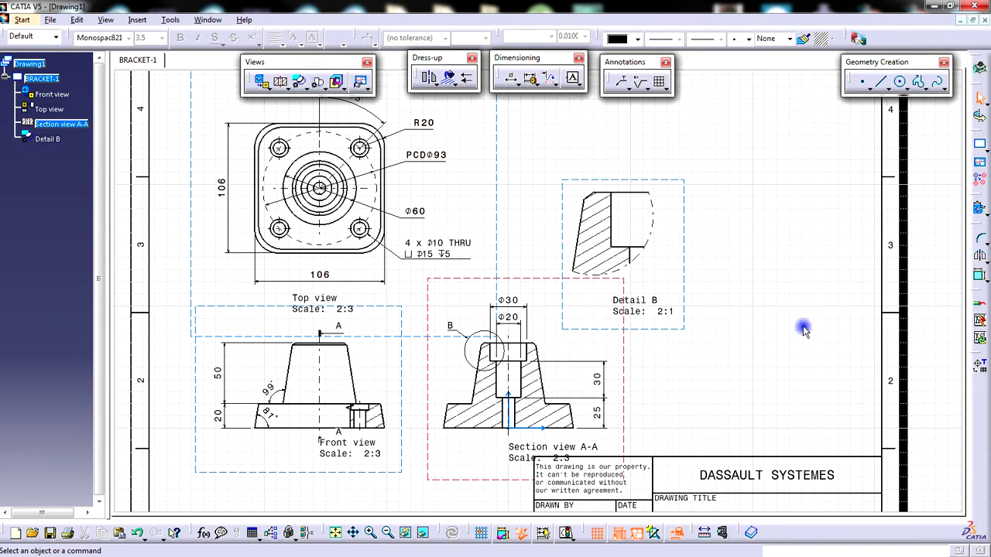
middle_drag(803, 331, 795, 342)
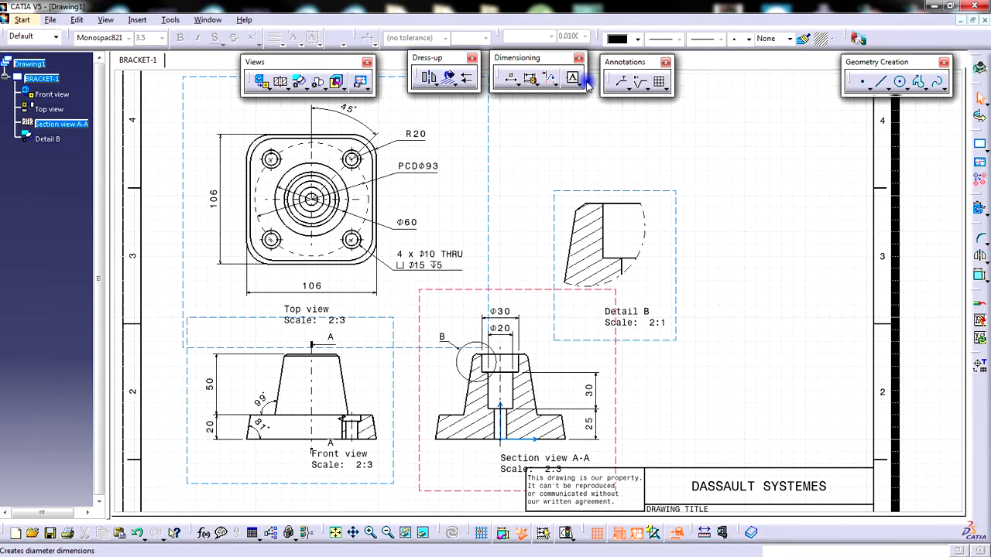
Dimension the upper counterbore's depth in Detail B, placing the dimension outside the tapered wall
click(504, 85)
click(519, 87)
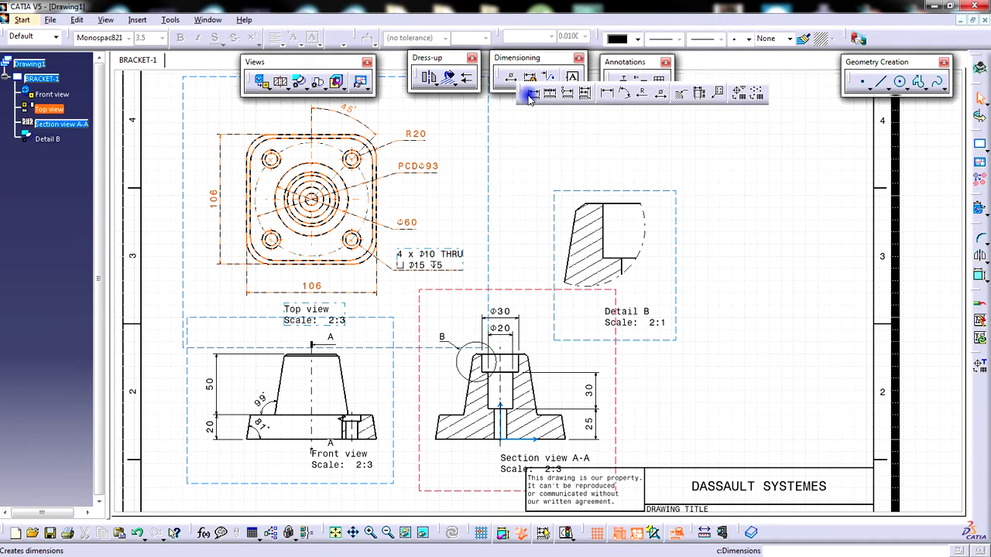
click(529, 94)
scroll(710, 290, up, 3)
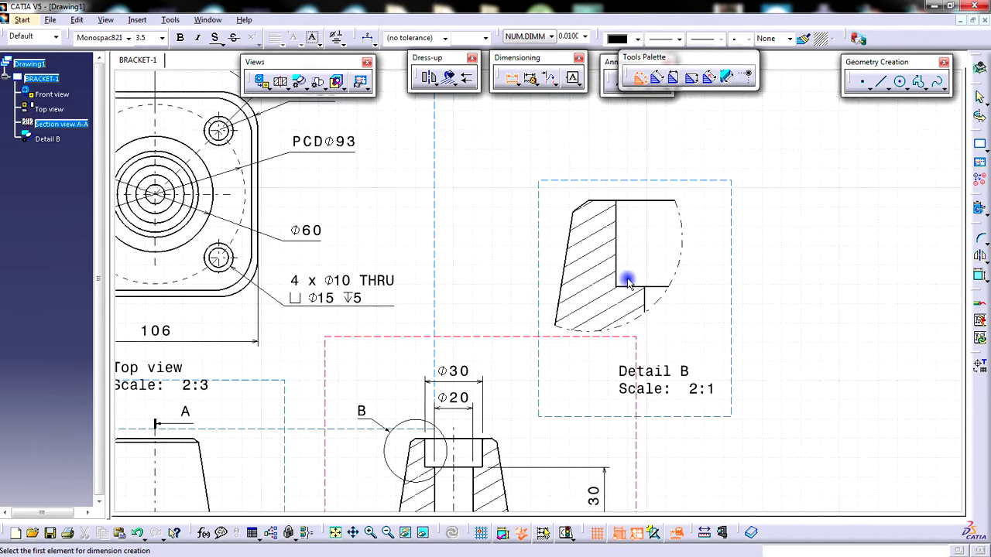
click(633, 289)
click(633, 199)
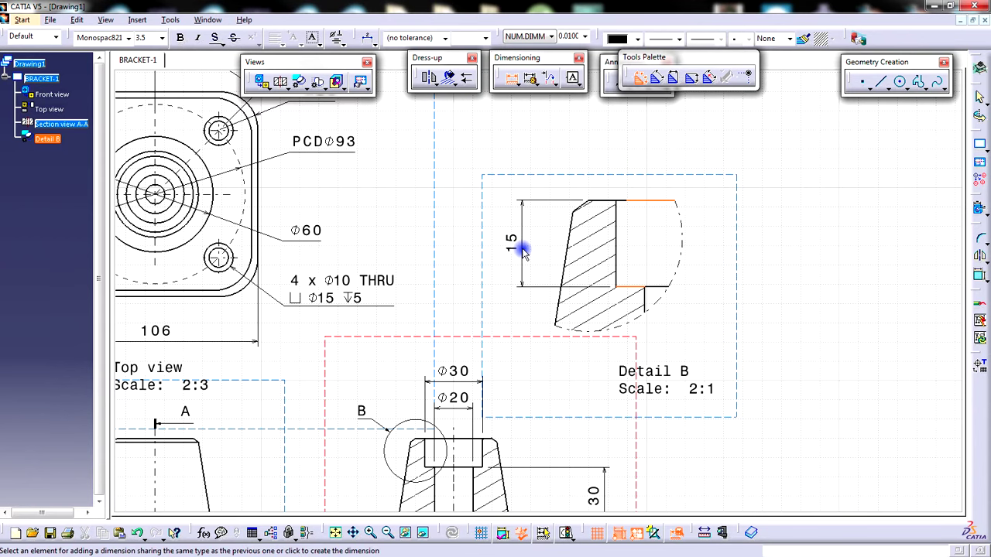
click(522, 249)
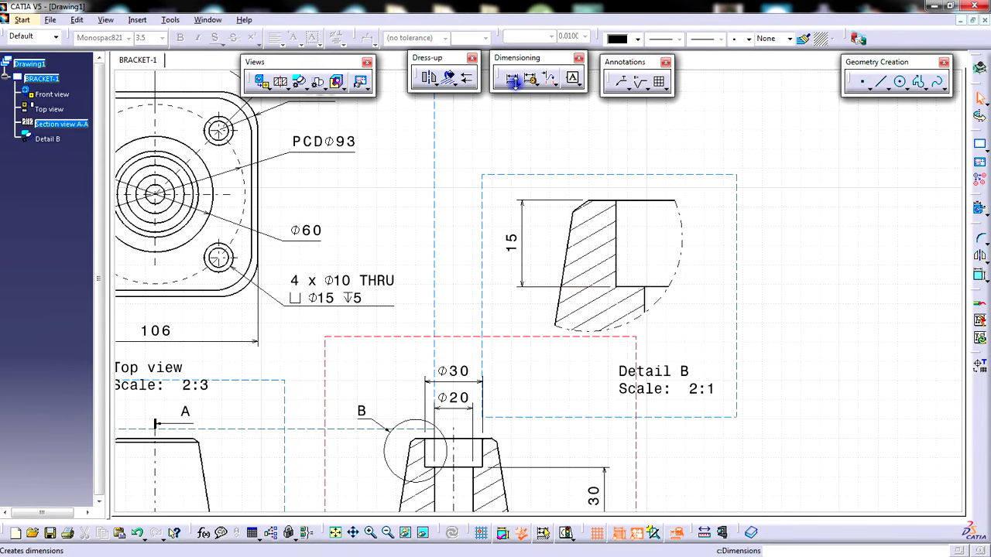
Add a chamfer dimension in Length x Angle format to the boss's top edge chamfer in Detail B
click(515, 86)
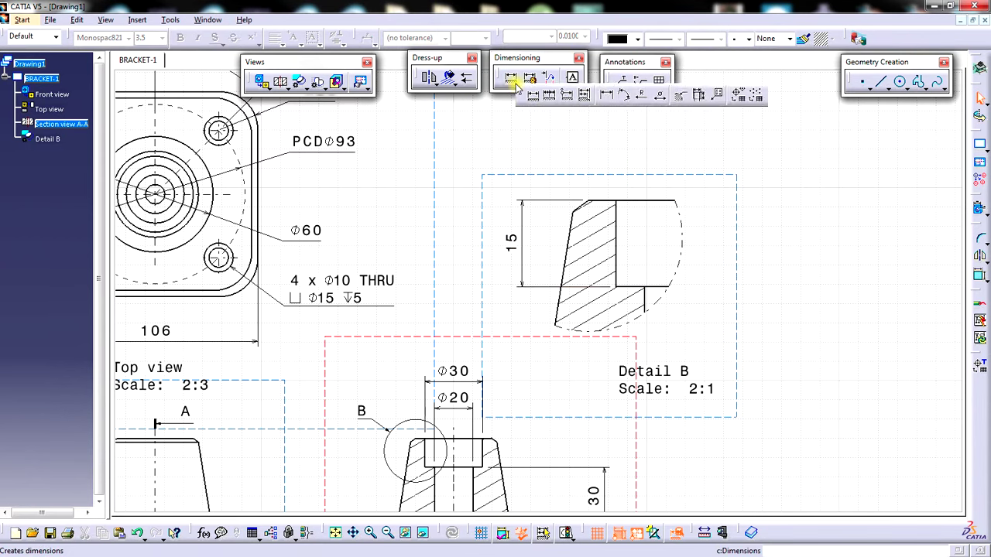
click(682, 99)
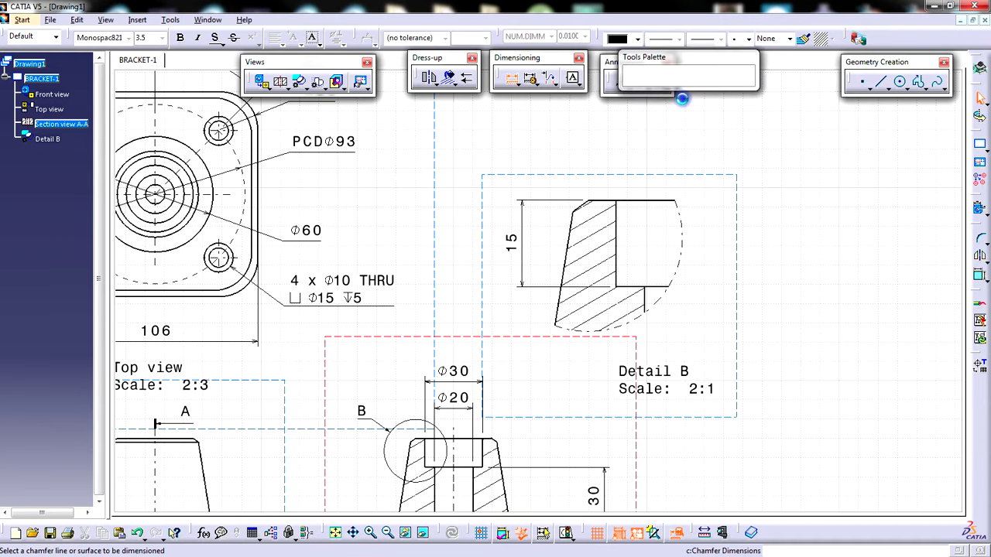
mouse_move(692, 268)
middle_down()
mouse_move(688, 310)
mouse_move(724, 245)
middle_up()
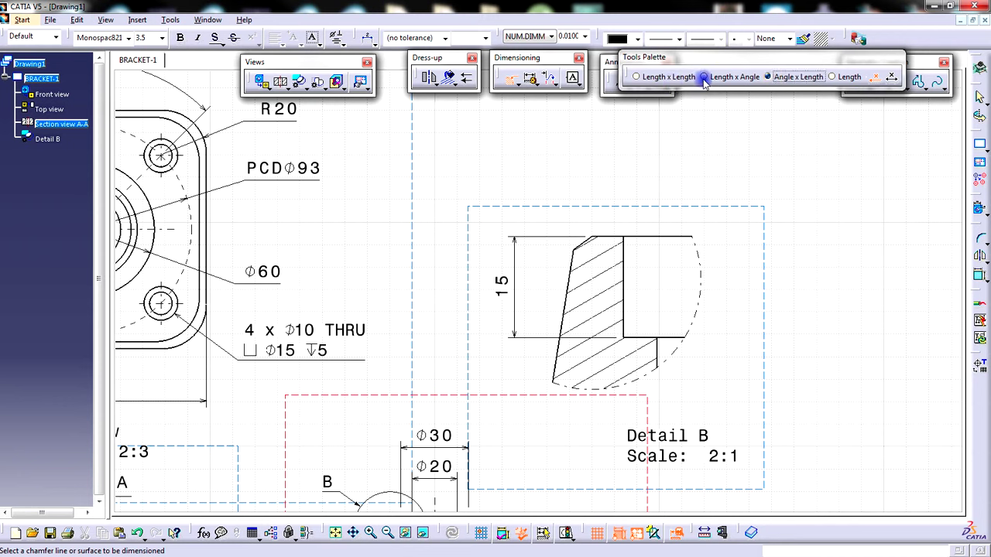
click(588, 242)
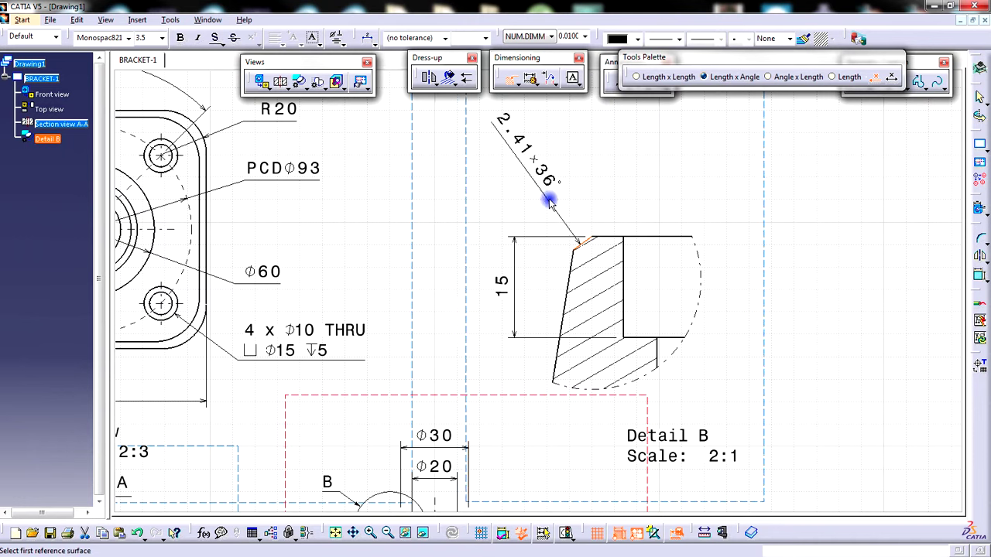
click(555, 209)
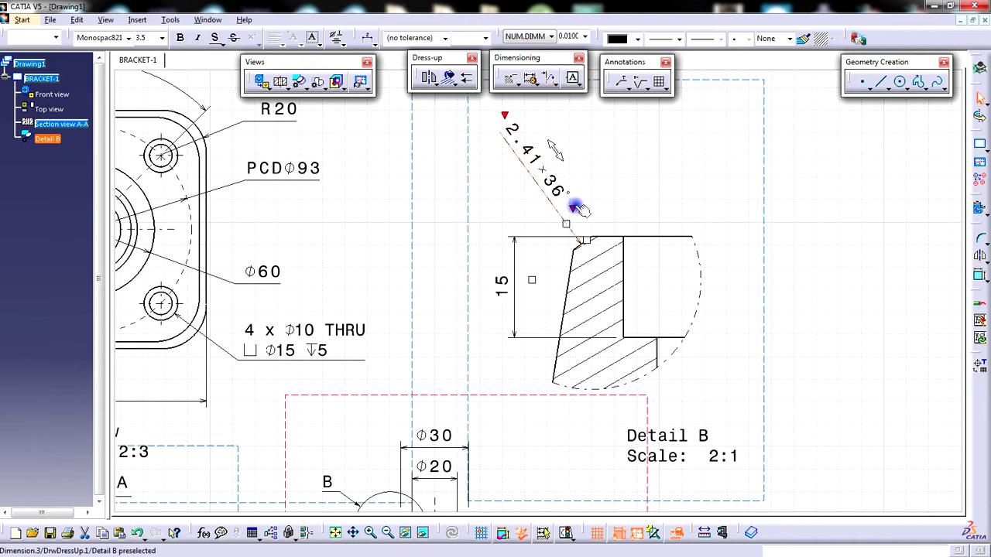
Set the chamfer dimension's numerical precision to 1.0000 so that it uses whole numbers
click(584, 37)
click(576, 48)
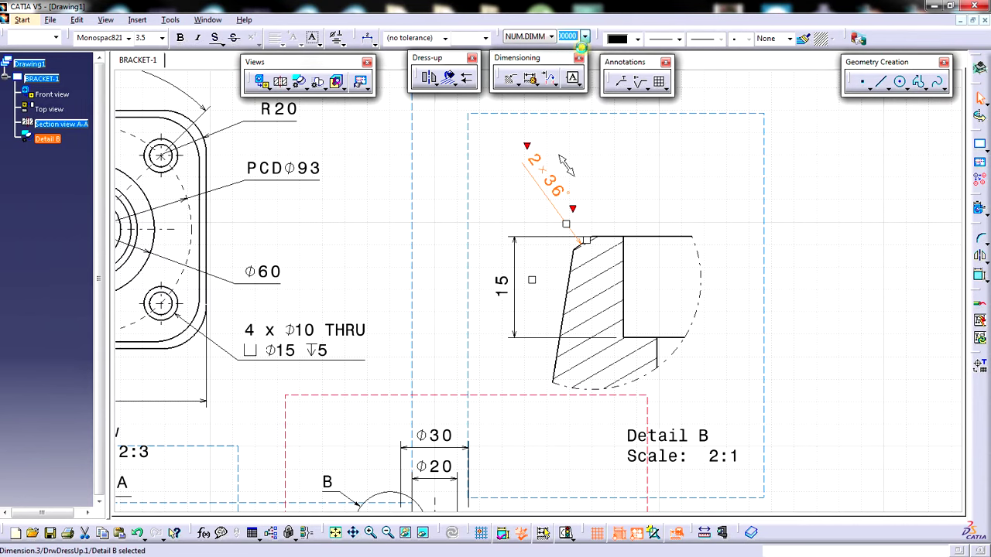
click(630, 192)
ctrl+middle_drag(630, 192, 637, 225)
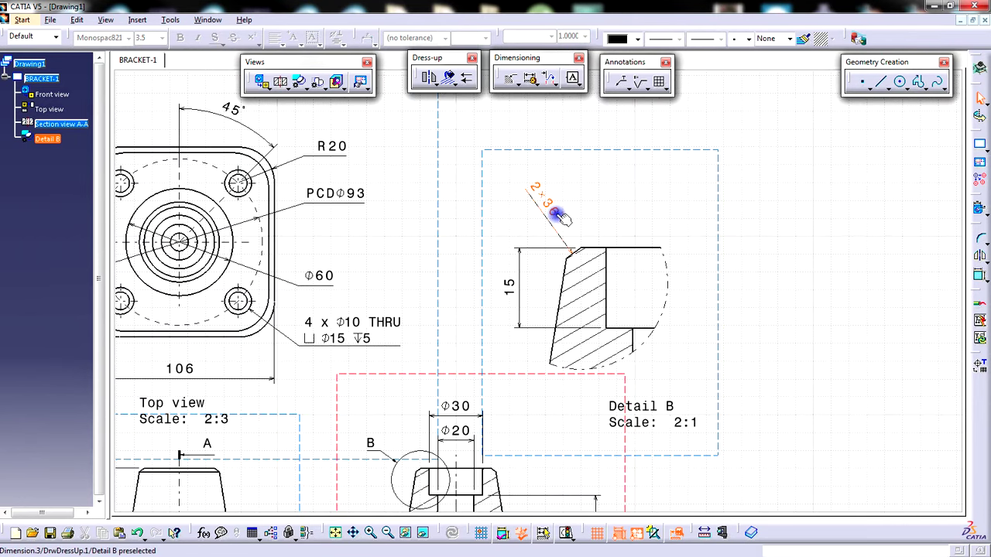
Change the chamfer dimension in Detail B to a two-part leader with horizontal text and place its text above the tapered wall
click(555, 214)
click(371, 41)
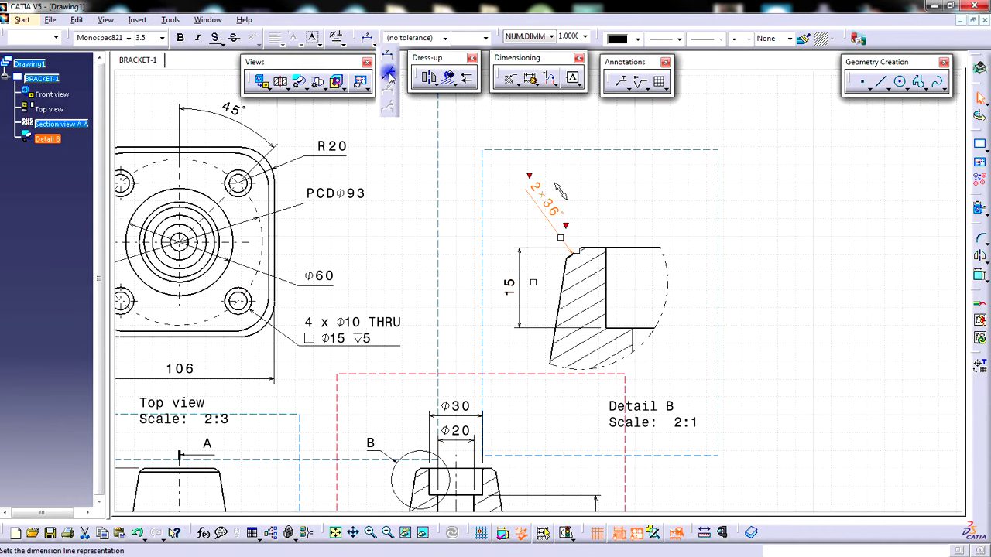
click(595, 222)
middle_drag(705, 237, 679, 222)
click(492, 190)
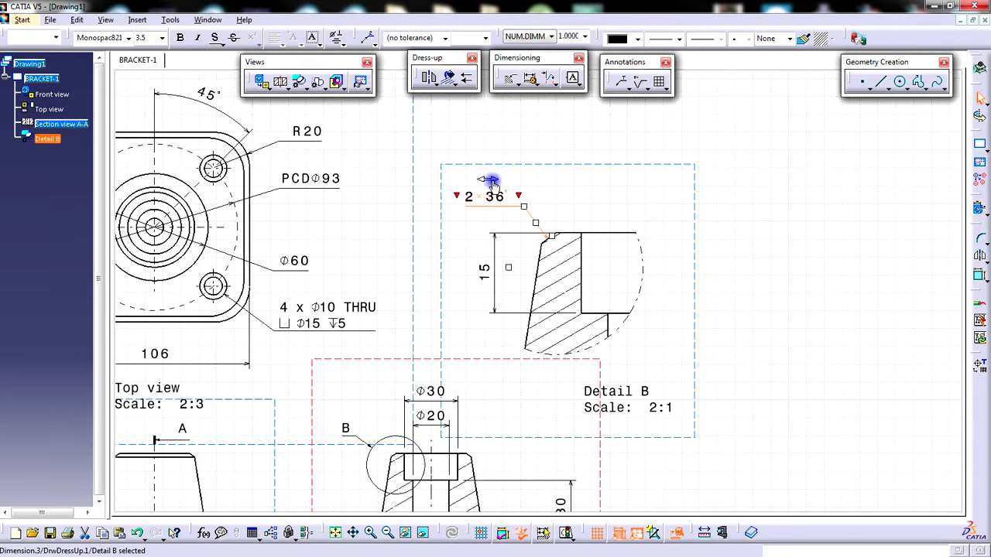
drag(488, 181, 531, 215)
click(616, 203)
click(808, 239)
mouse_move(712, 301)
middle_down()
mouse_move(725, 378)
mouse_move(720, 288)
middle_up()
click(723, 335)
Move the Detail B caption beneath the detail geometry and centre-justify its text
click(627, 295)
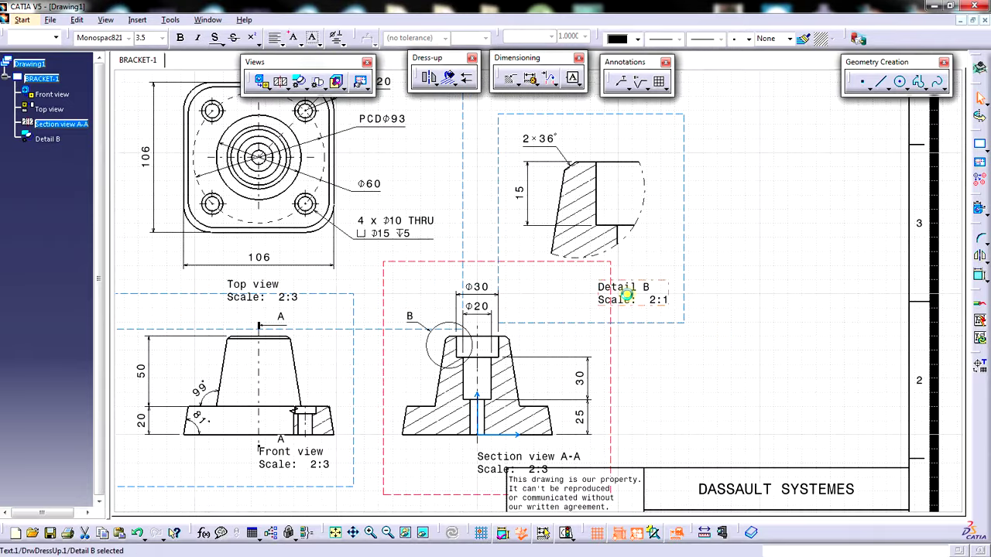
drag(628, 295, 595, 285)
click(692, 285)
click(582, 275)
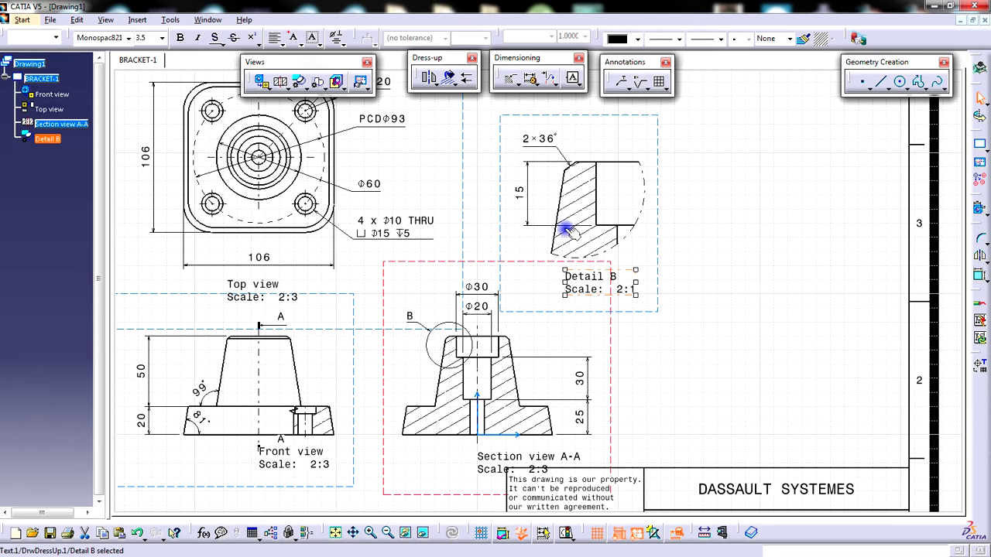
click(278, 39)
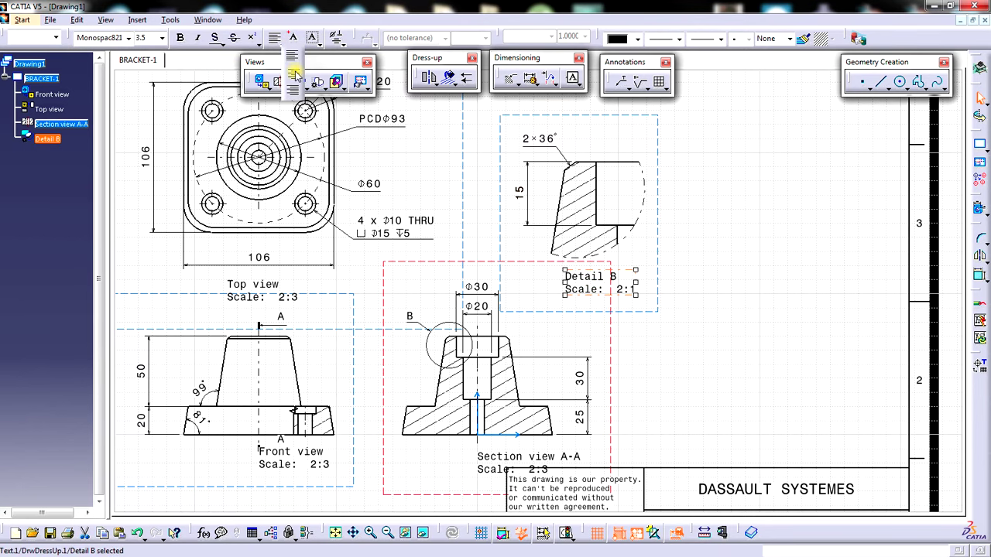
click(295, 75)
click(683, 280)
Remove the scale line from the Section view A-A caption and centre the caption beneath the section
middle_drag(712, 380, 775, 266)
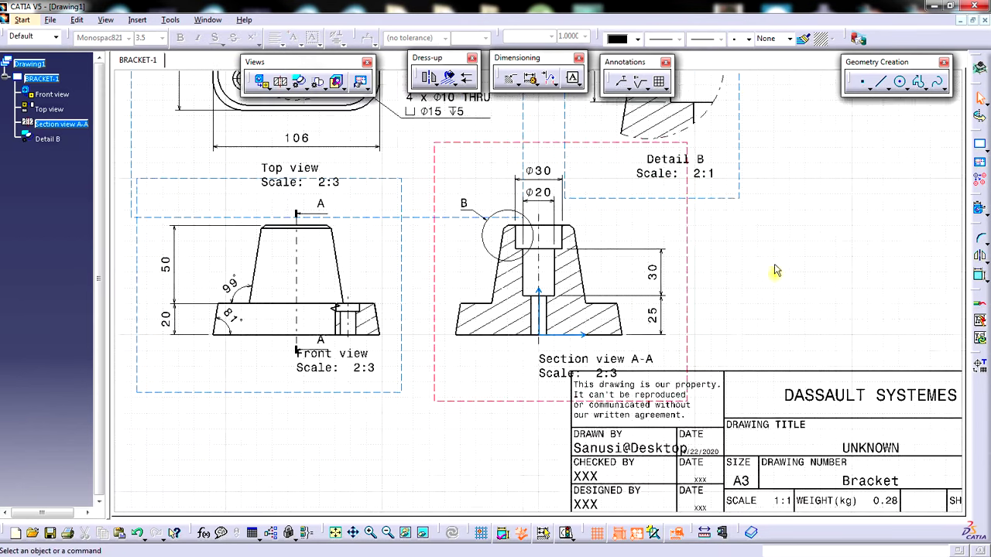
click(554, 371)
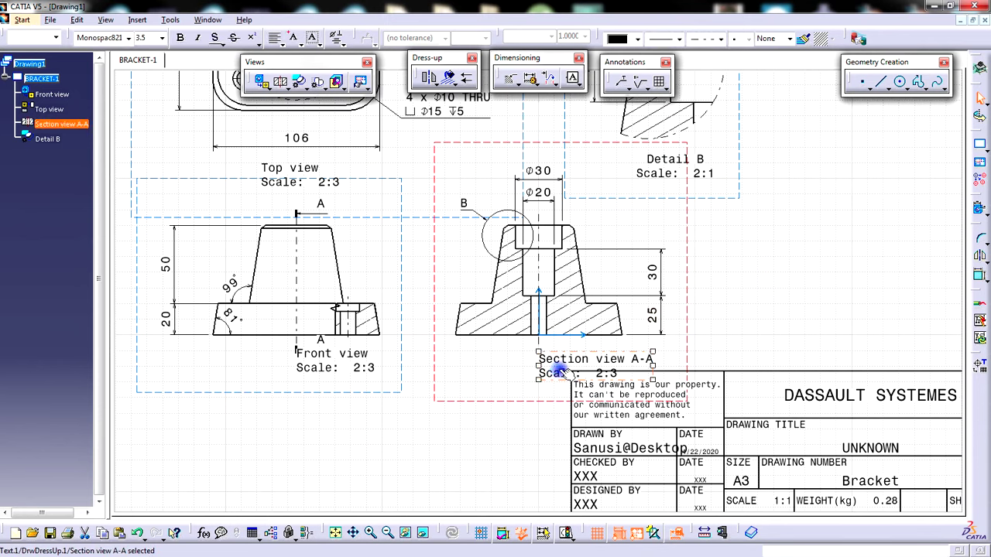
double_click(557, 372)
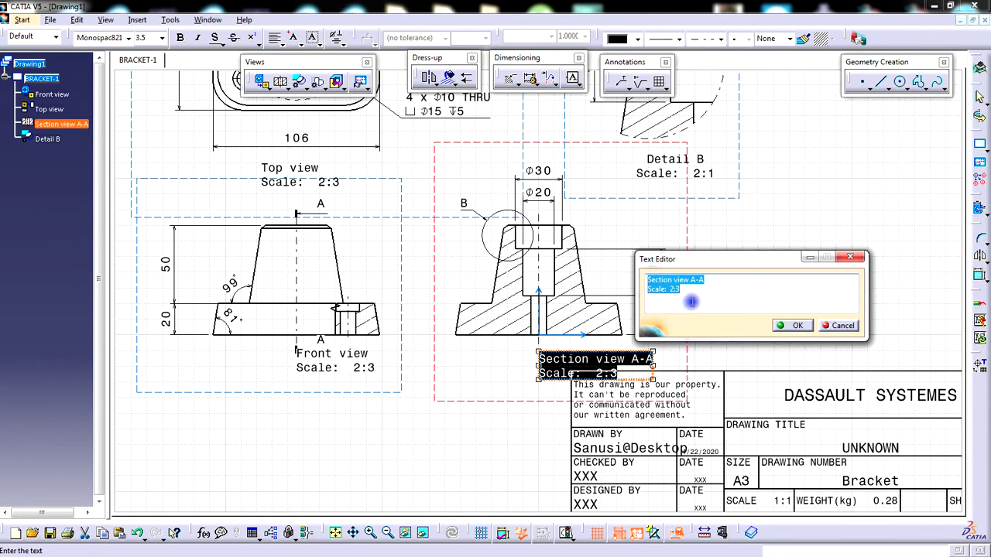
click(691, 302)
drag(666, 289, 642, 289)
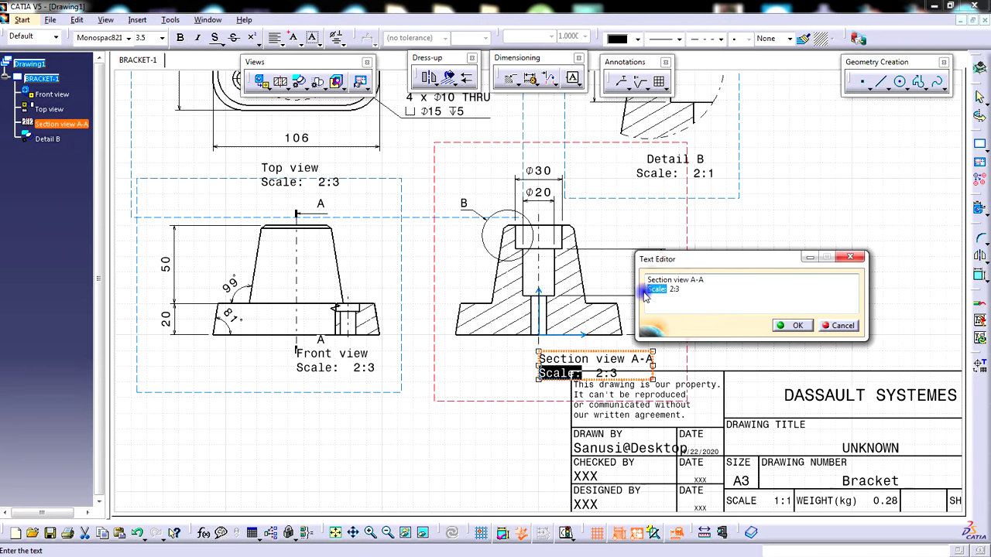
key(Delete)
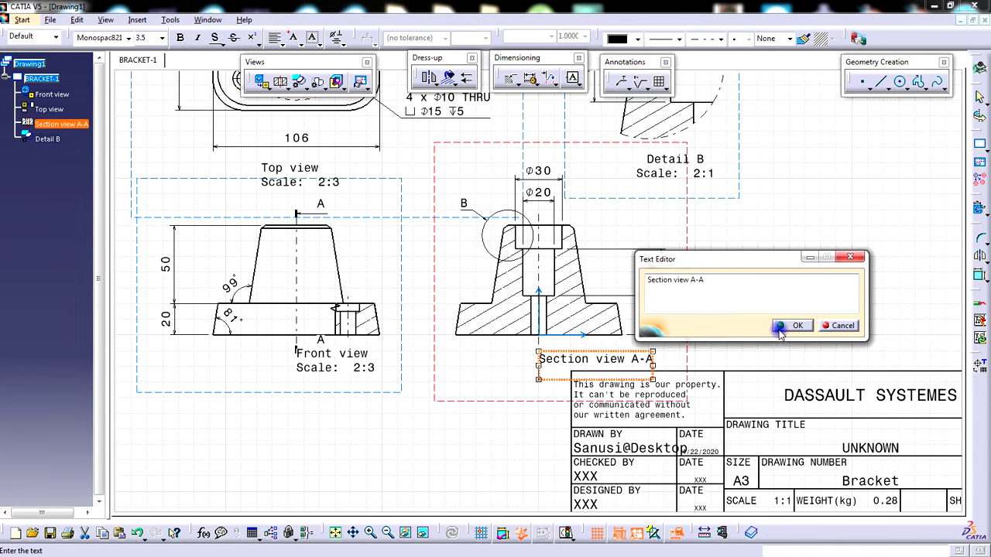
click(780, 326)
click(571, 363)
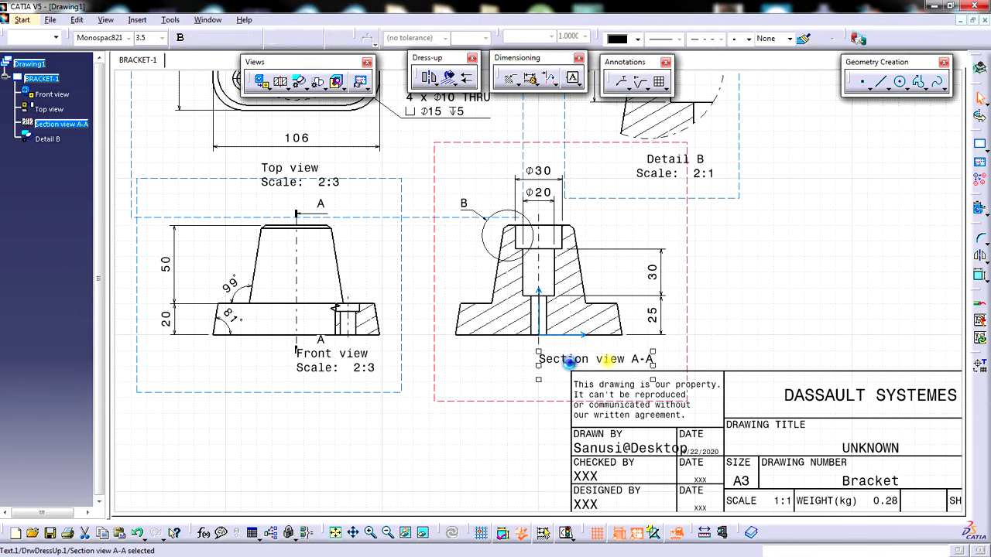
drag(571, 363, 558, 364)
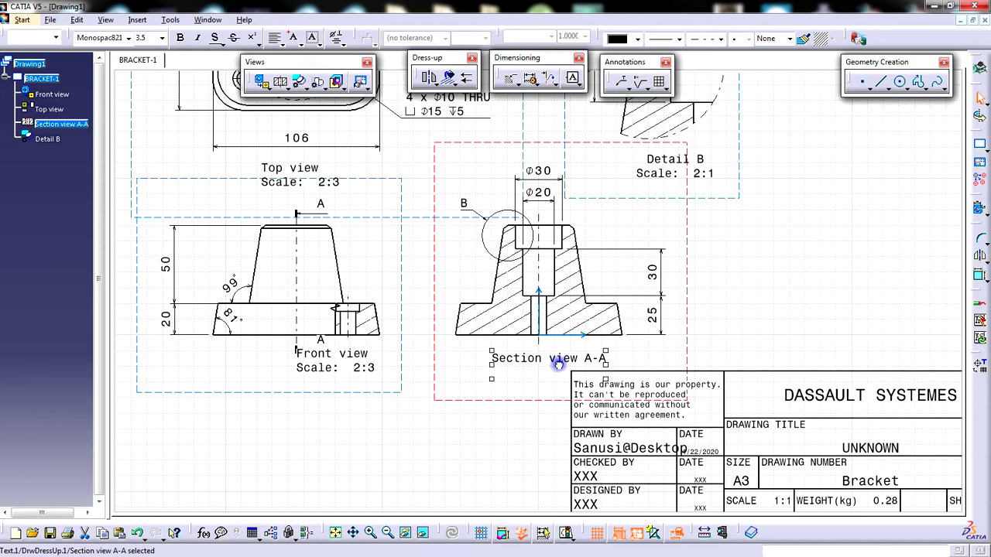
Remove the scale line from the Front view caption and centre the caption beneath the front view
double_click(361, 368)
click(690, 290)
mouse_move(655, 289)
mouse_down()
mouse_move(642, 291)
mouse_move(658, 291)
mouse_up()
key(BackSpace)
key(BackSpace)
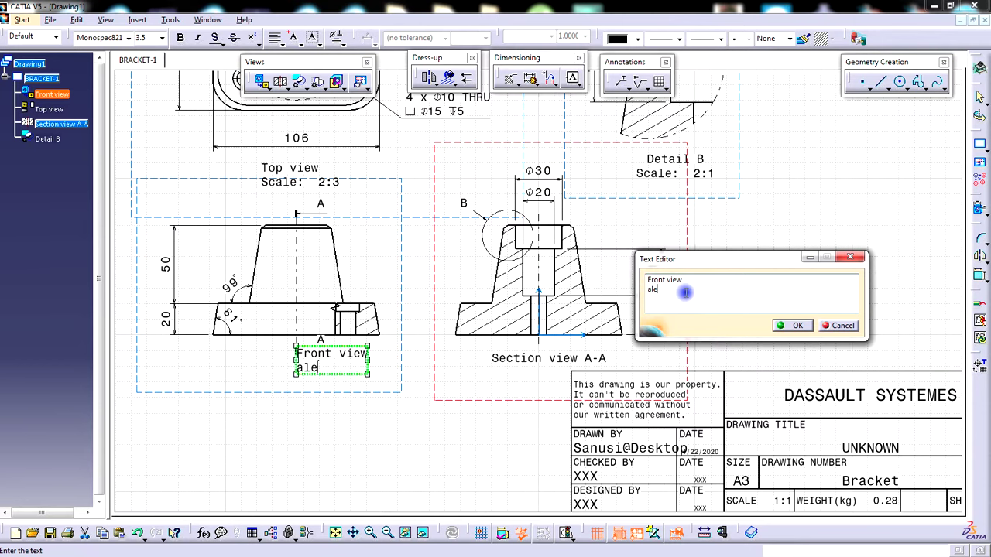
key(BackSpace)
click(791, 326)
middle_drag(498, 416, 590, 358)
drag(563, 328, 526, 345)
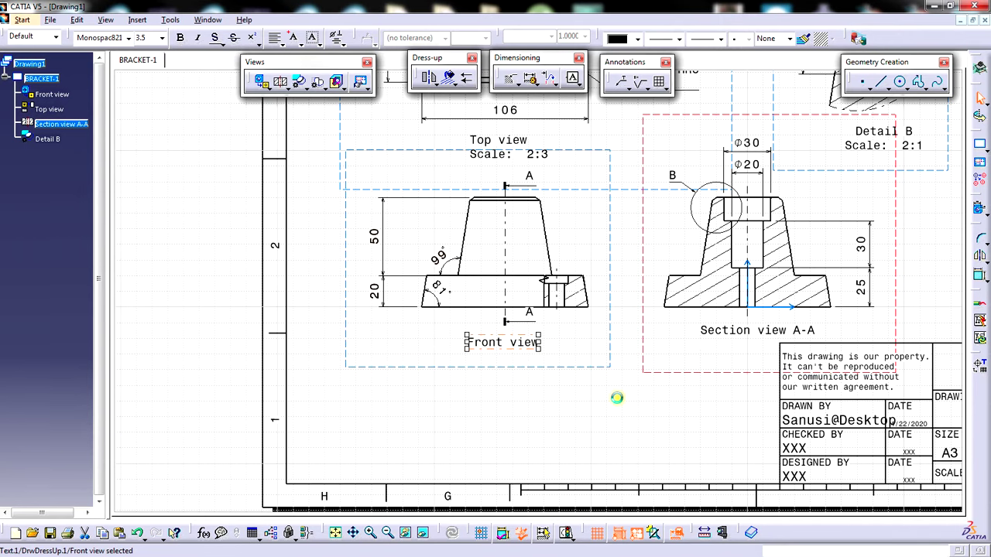
click(650, 388)
Remove the scale line from the Top view caption and centre the caption below the 106 width dimension
middle_drag(692, 398, 593, 398)
scroll(599, 424, up, 5)
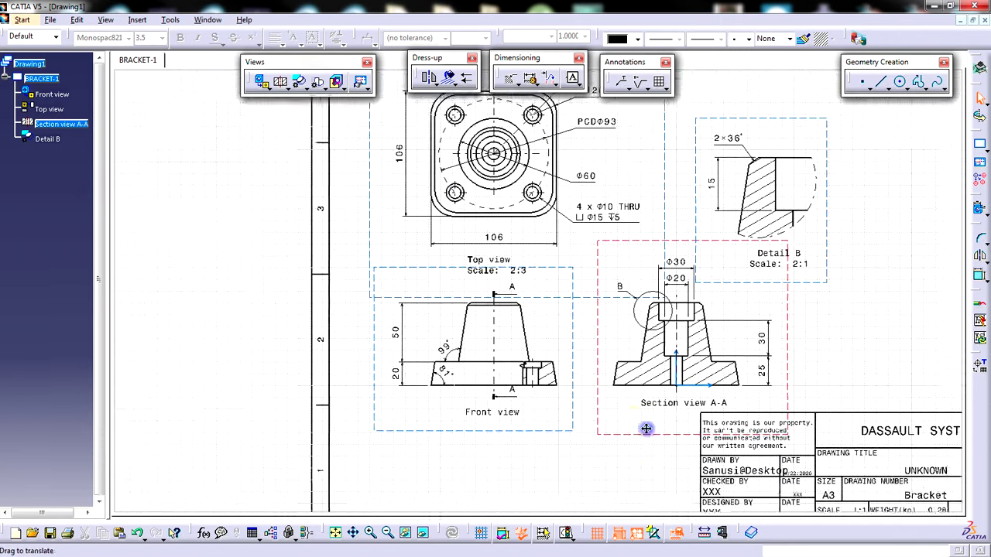
click(493, 273)
double_click(494, 274)
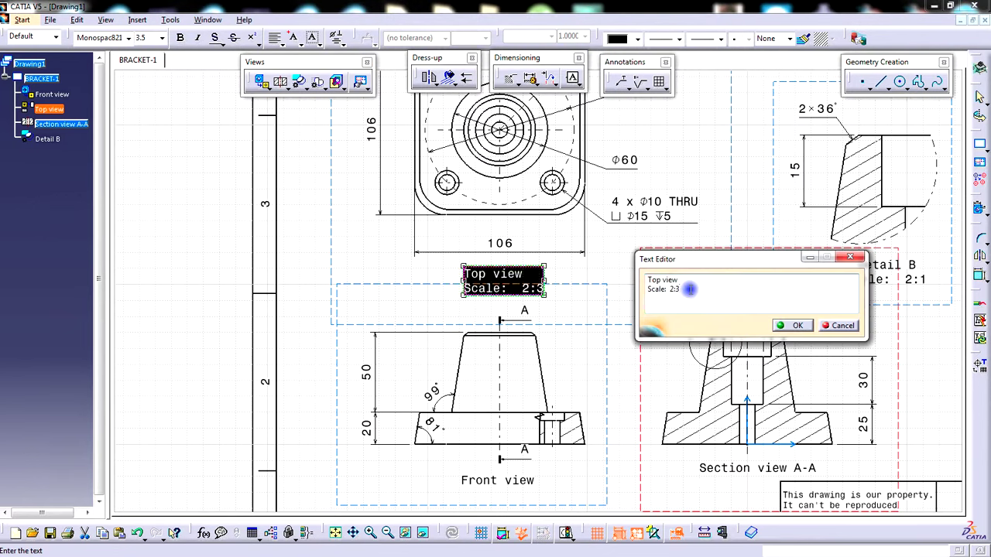
click(689, 289)
key(BackSpace)
key(BackSpace)
key(BackSpace)
key(BackSpace)
key(BackSpace)
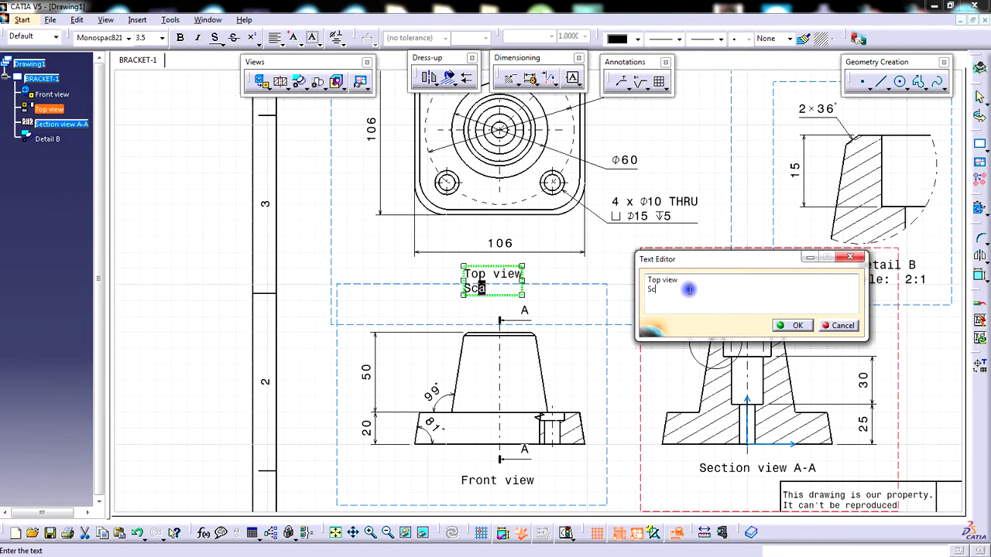
key(BackSpace)
click(801, 326)
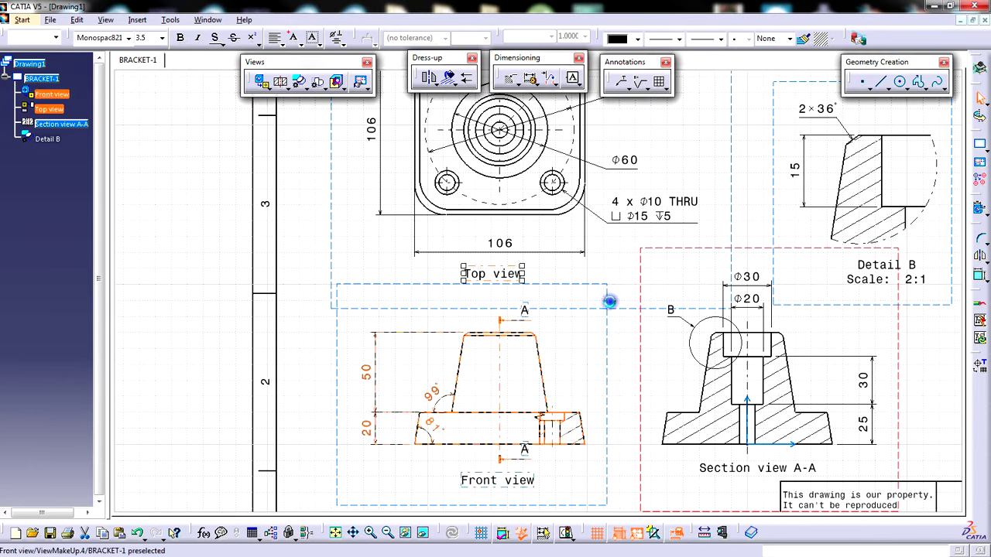
scroll(671, 316, up, 3)
drag(557, 326, 566, 324)
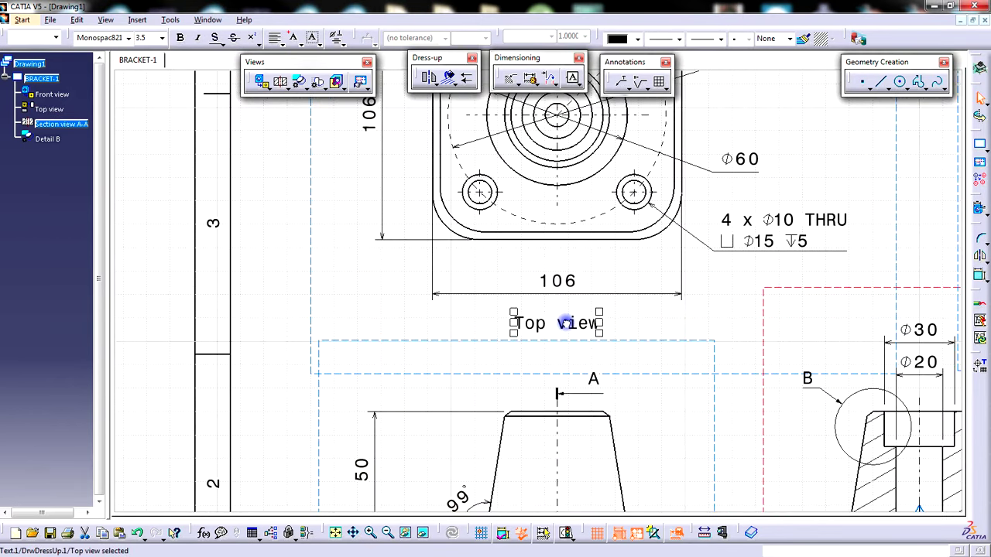
click(697, 333)
Move Detail B slightly left and up on the sheet, closer to the top view
mouse_move(696, 334)
middle_down()
mouse_move(689, 404)
mouse_move(638, 404)
mouse_move(591, 384)
middle_up()
drag(707, 398, 713, 400)
mouse_move(769, 387)
middle_down()
mouse_move(792, 429)
mouse_move(781, 422)
middle_up()
mouse_move(808, 339)
middle_down()
mouse_move(724, 351)
mouse_move(735, 240)
mouse_move(717, 278)
middle_up()
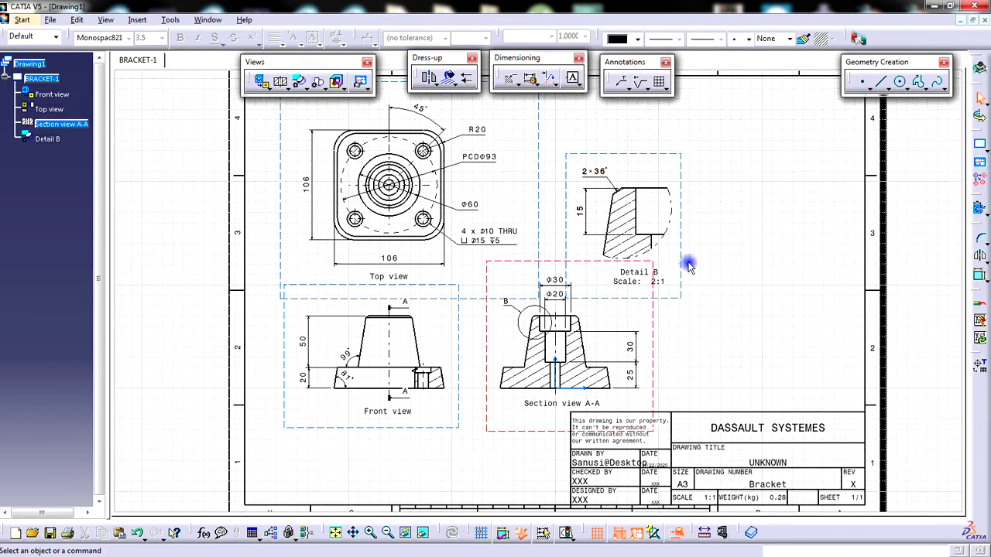
drag(683, 256, 666, 235)
middle_drag(721, 317, 704, 384)
click(703, 352)
Create an isometric view of the bracket, using a side face of the base in BRACKET.stp as the reference
middle_click(749, 248)
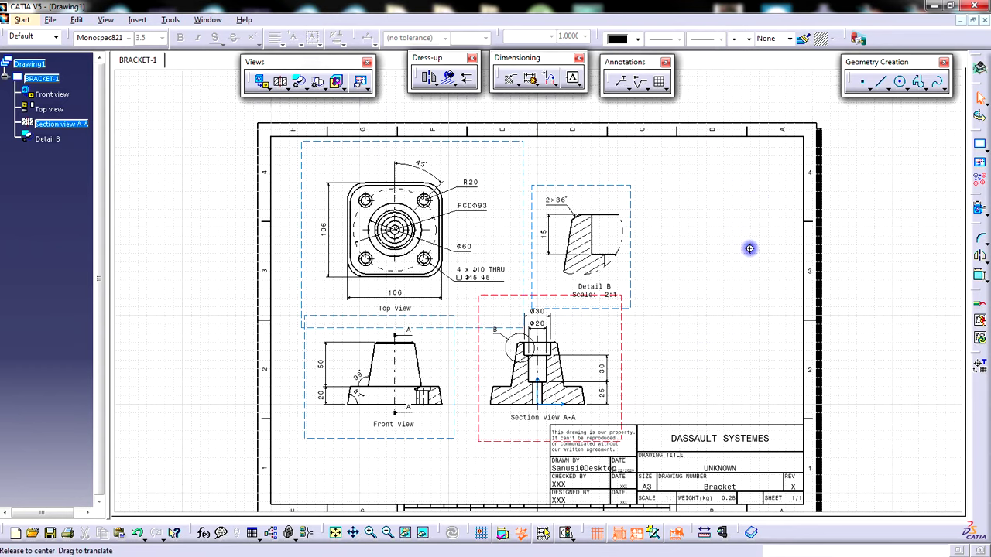
mouse_move(350, 120)
middle_down()
mouse_move(690, 142)
mouse_move(697, 160)
mouse_move(664, 206)
mouse_move(668, 185)
mouse_move(692, 179)
middle_up()
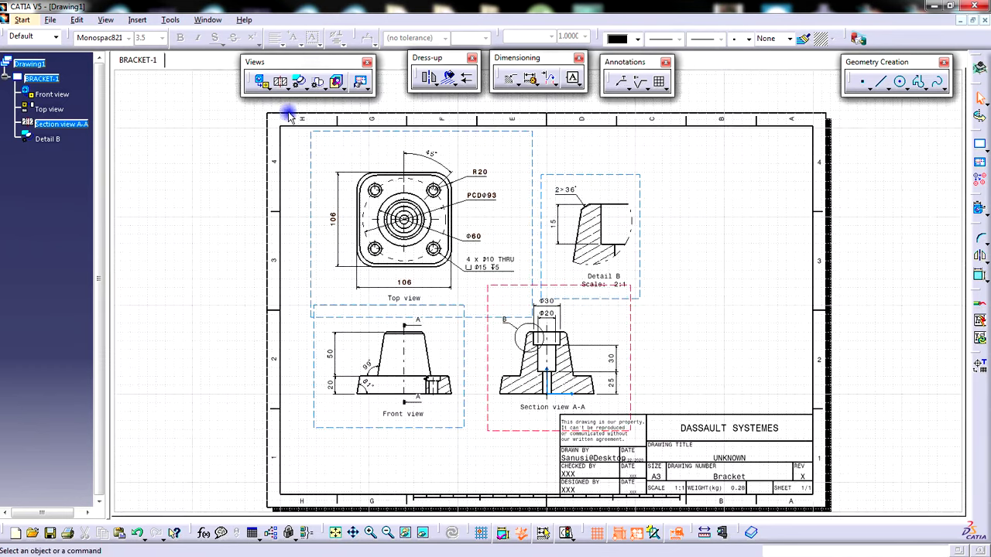
click(265, 86)
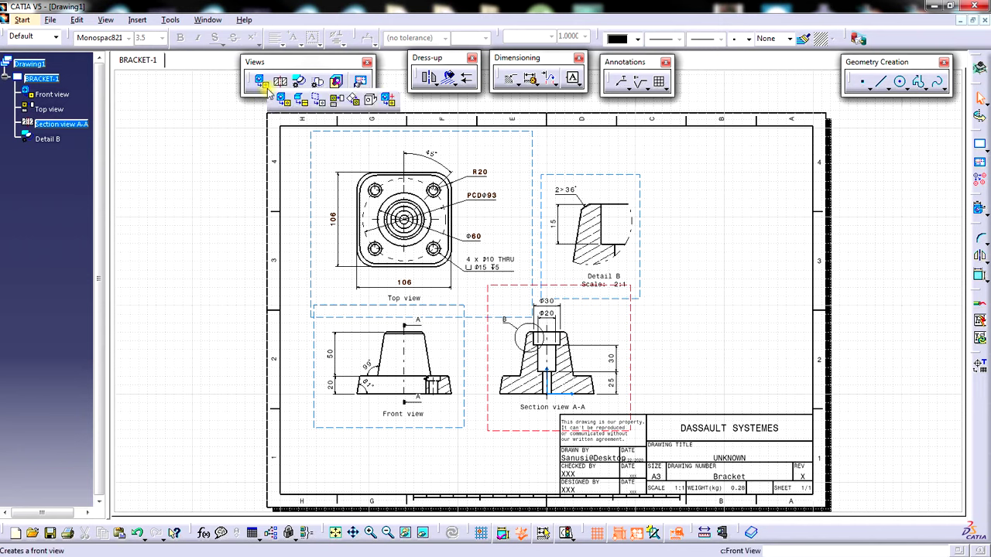
click(372, 103)
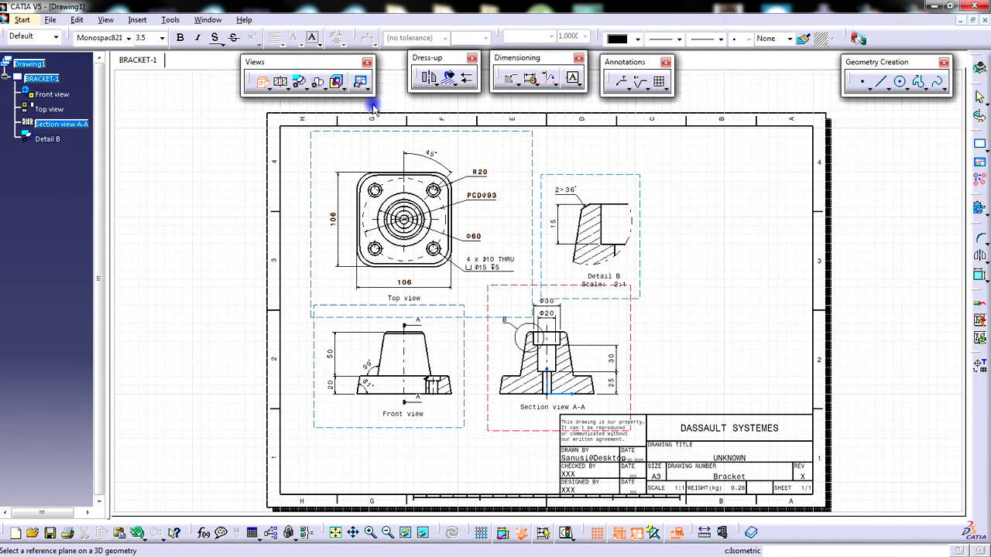
click(206, 19)
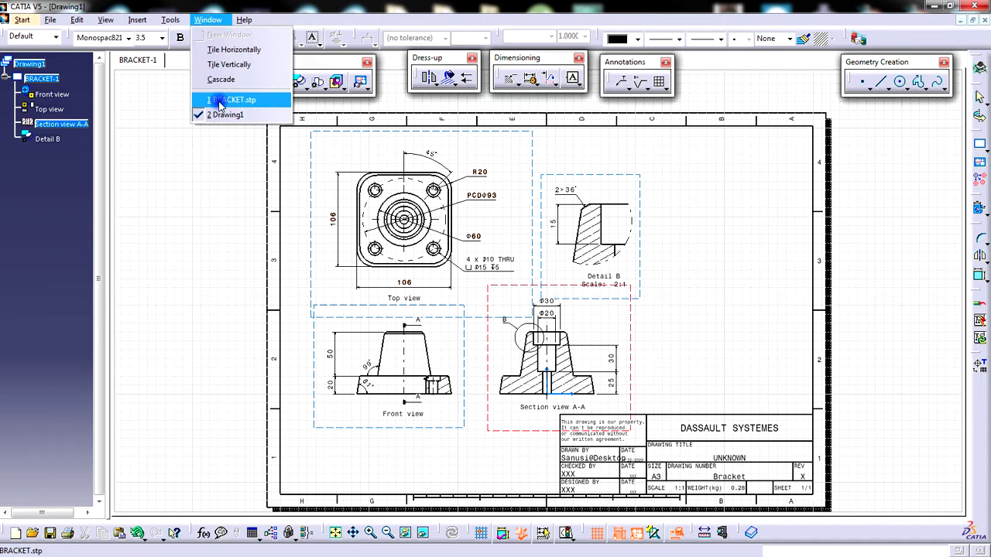
click(252, 99)
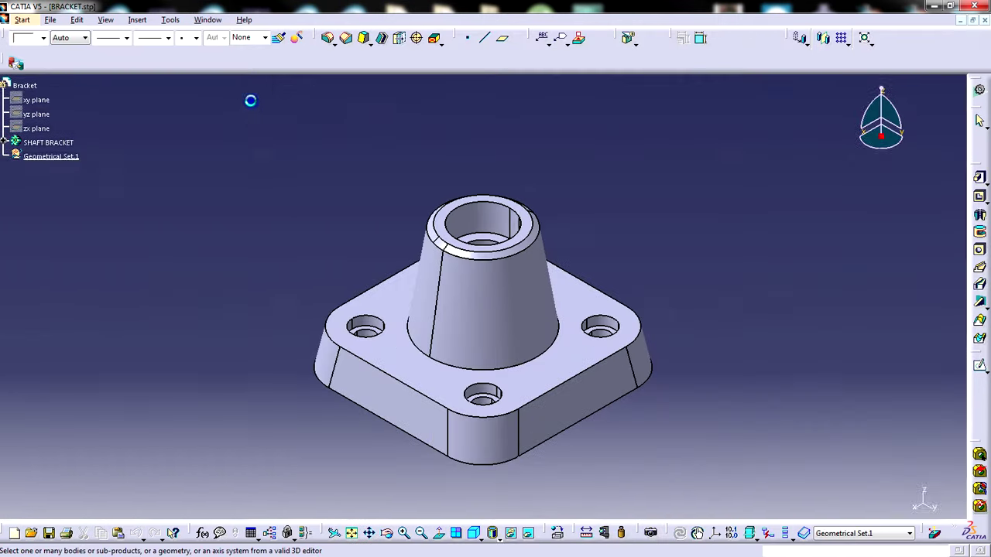
click(408, 399)
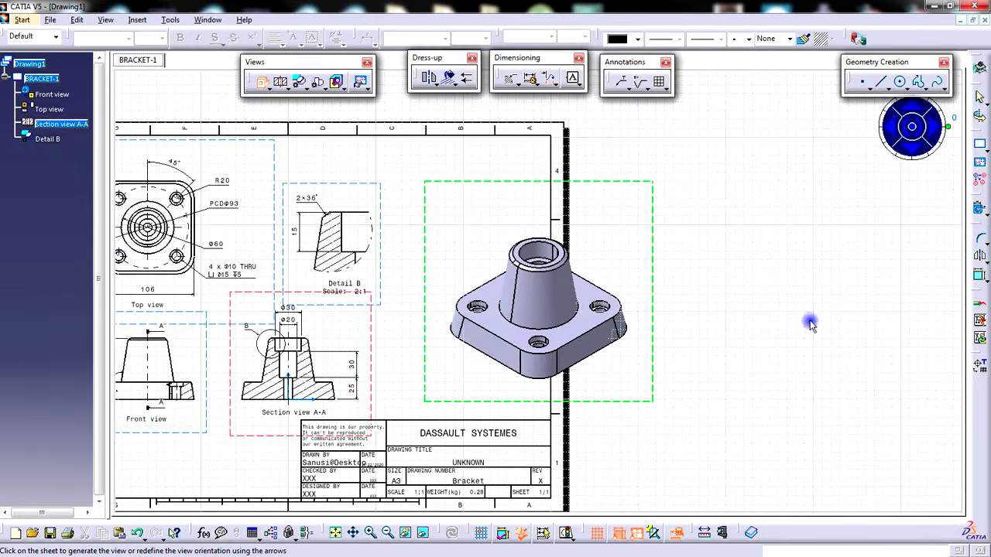
click(696, 271)
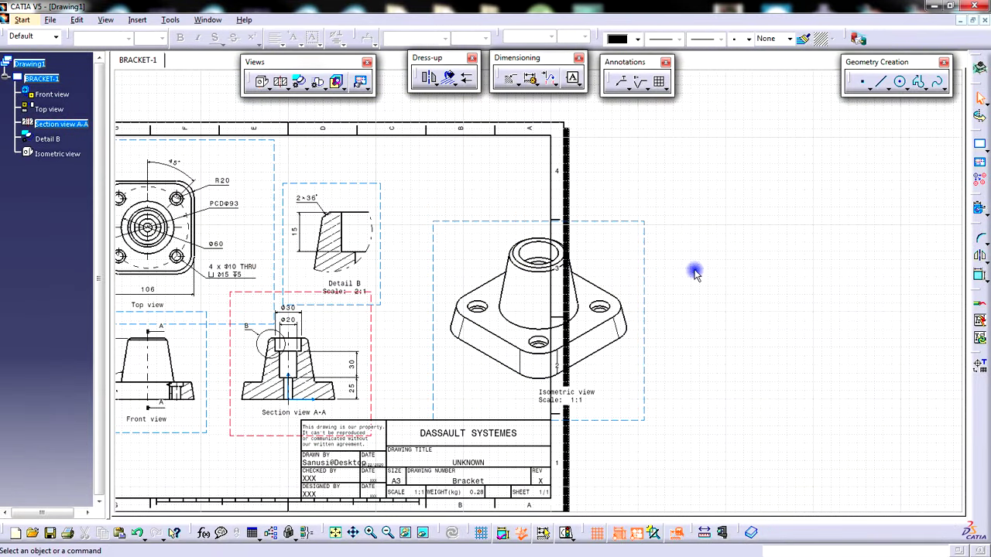
Move the isometric view inside the sheet border, to the sheet's upper right area
mouse_move(697, 305)
middle_down()
mouse_move(763, 275)
mouse_move(767, 286)
middle_up()
mouse_move(684, 243)
mouse_down()
mouse_move(628, 184)
mouse_move(582, 165)
mouse_move(612, 181)
mouse_up()
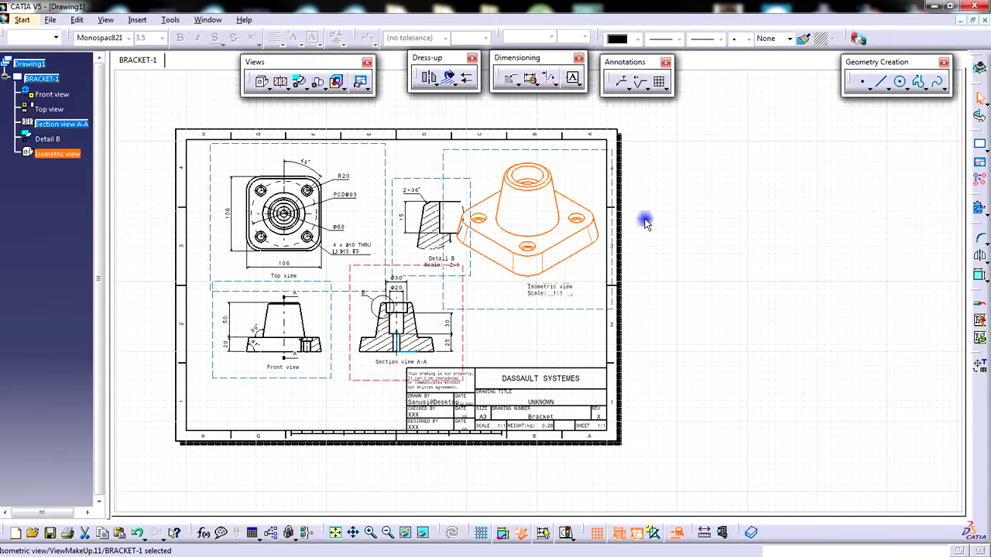
click(667, 290)
Set the isometric view's scale to 2:3 in its properties and apply it
middle_drag(623, 299, 656, 298)
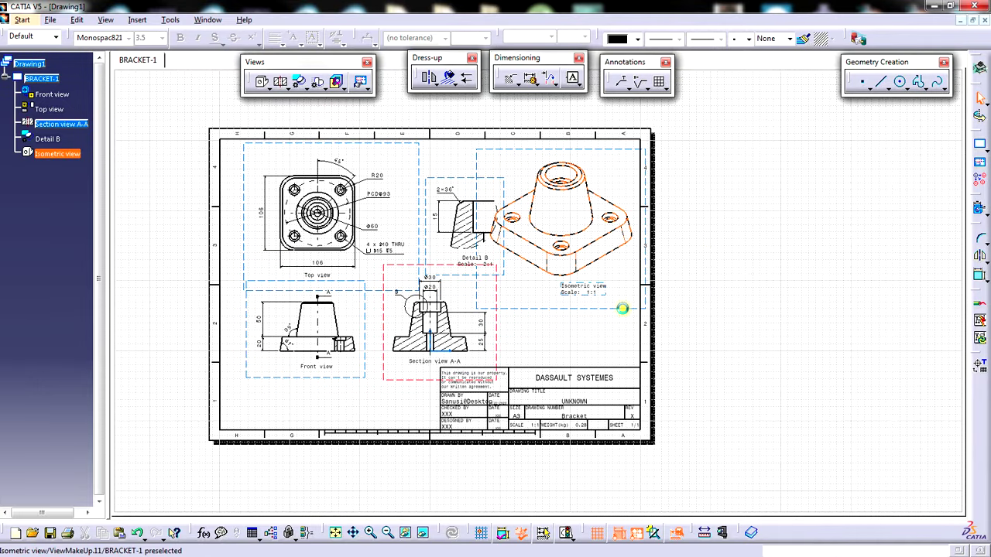
right_click(624, 309)
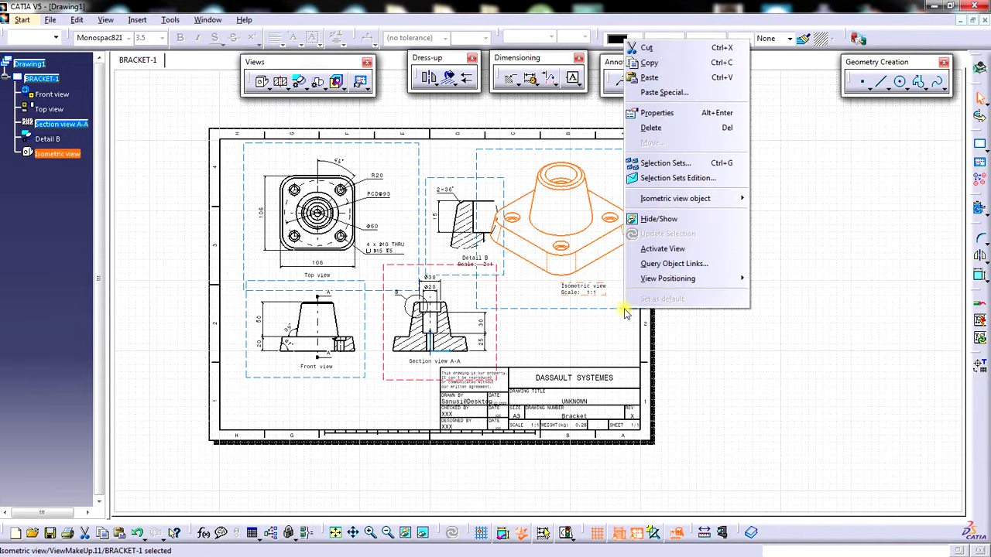
click(654, 113)
drag(615, 207, 596, 209)
text(2:3)
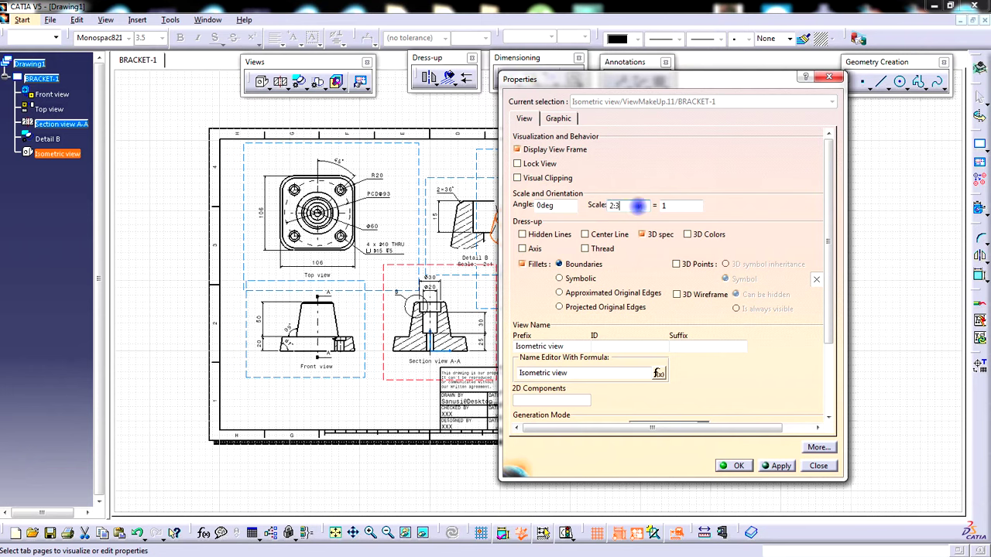
click(777, 466)
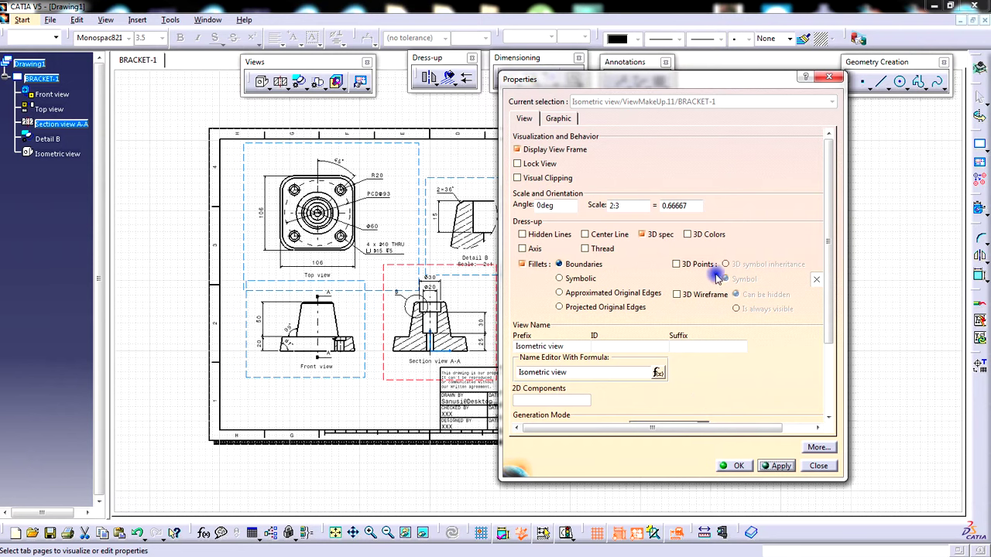
Set the isometric view's generation mode to Raster, using the Shading with edges mode
drag(830, 258, 829, 320)
drag(706, 77, 826, 69)
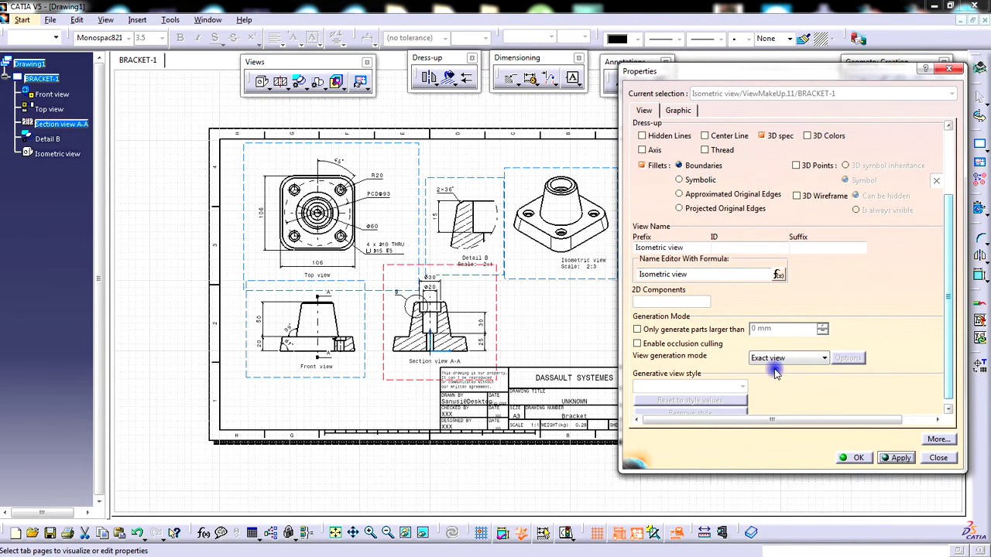
click(825, 357)
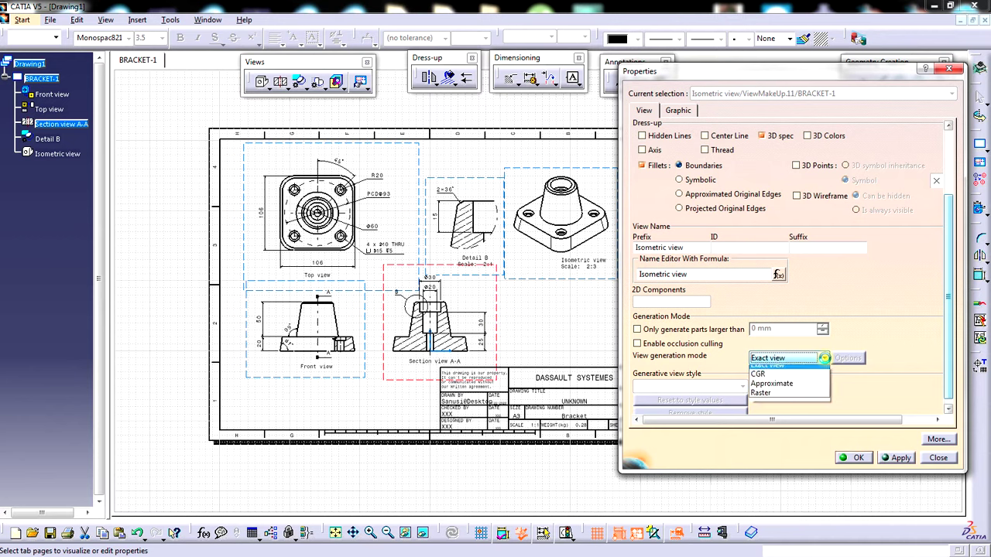
click(780, 399)
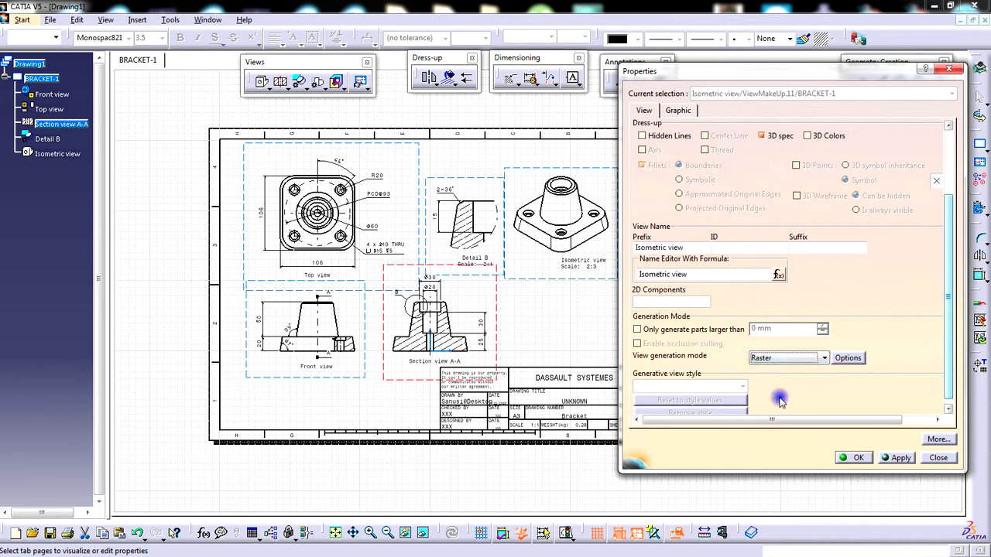
click(849, 359)
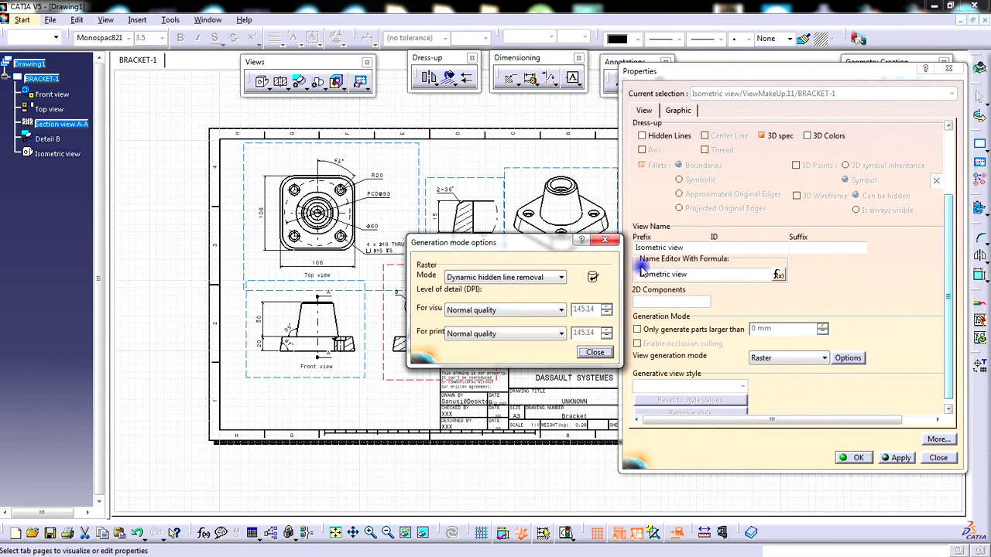
mouse_move(564, 246)
mouse_down()
mouse_move(828, 236)
mouse_move(853, 207)
mouse_move(864, 210)
mouse_up()
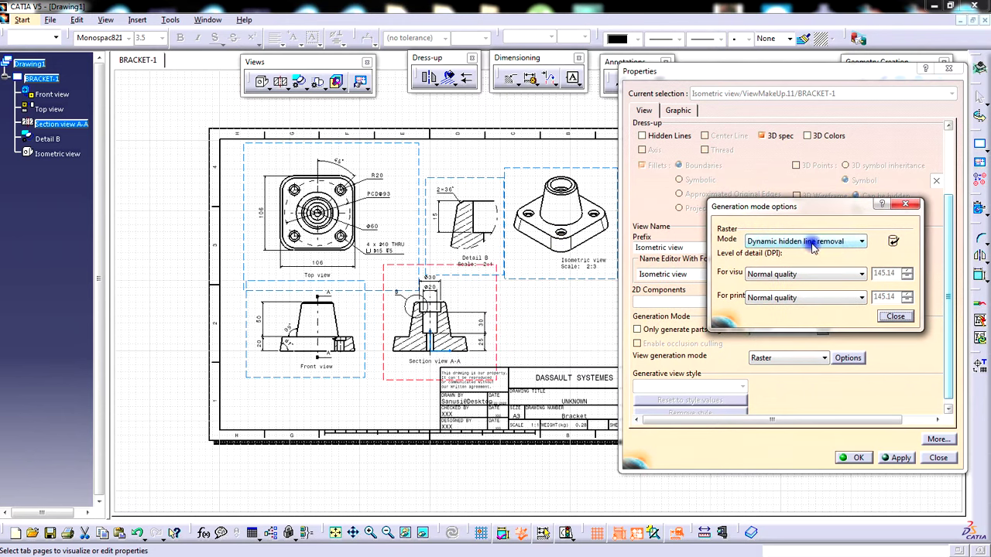
click(856, 243)
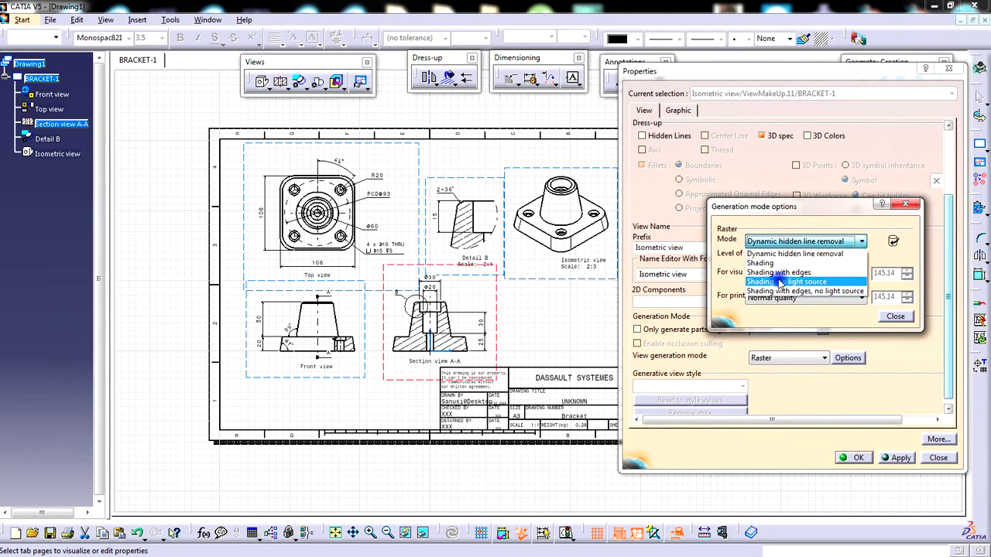
click(798, 274)
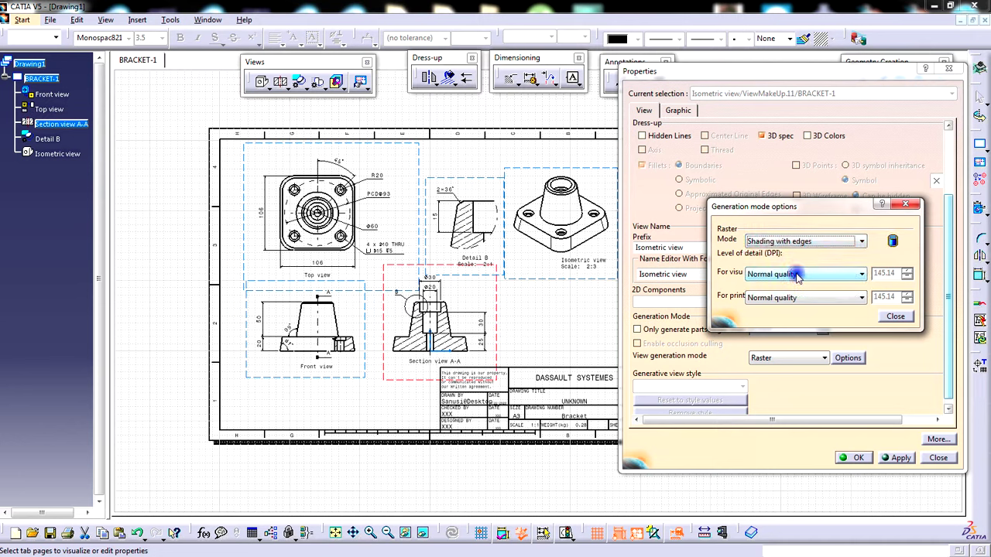
Set the raster level of detail to High quality for both visualization and print, and apply it to the isometric view
click(857, 274)
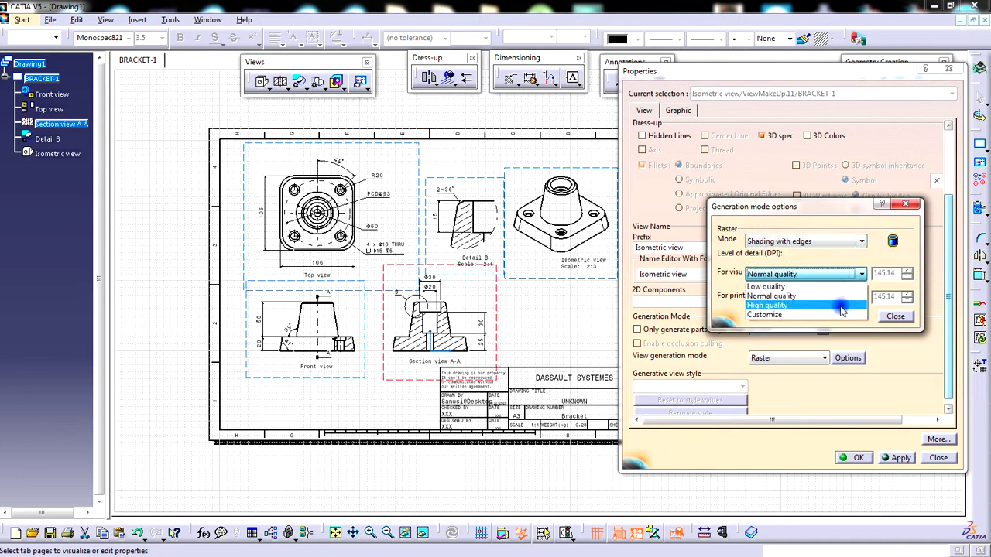
click(841, 307)
click(841, 299)
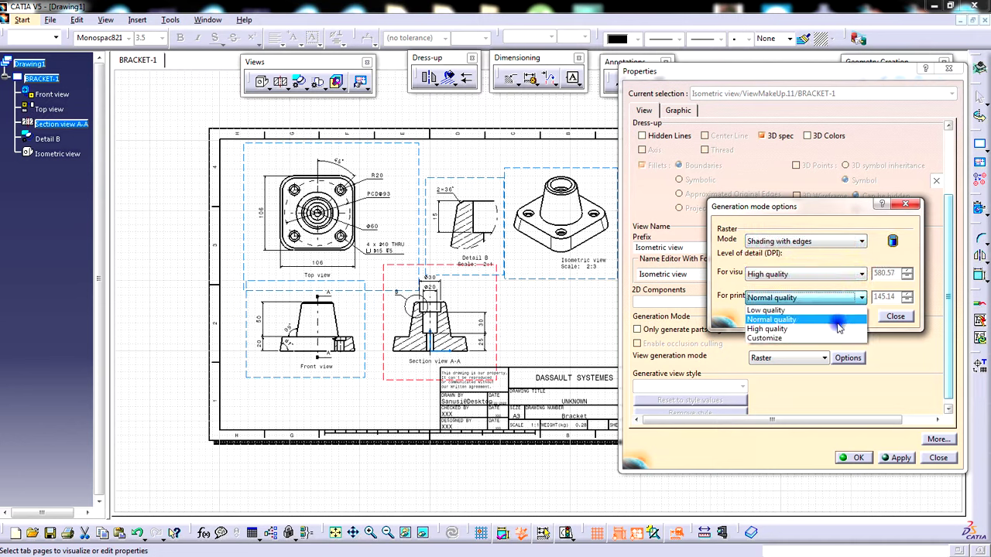
click(840, 329)
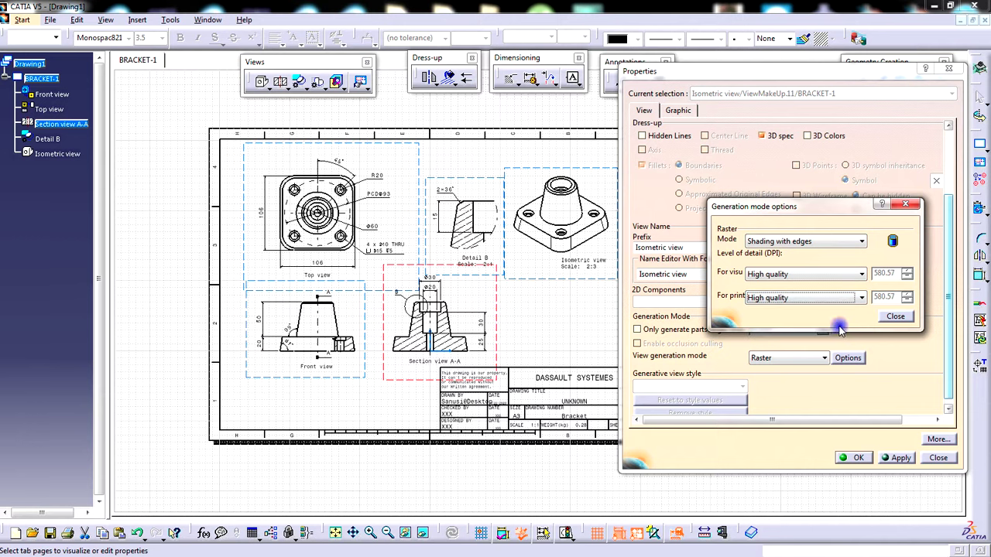
click(892, 317)
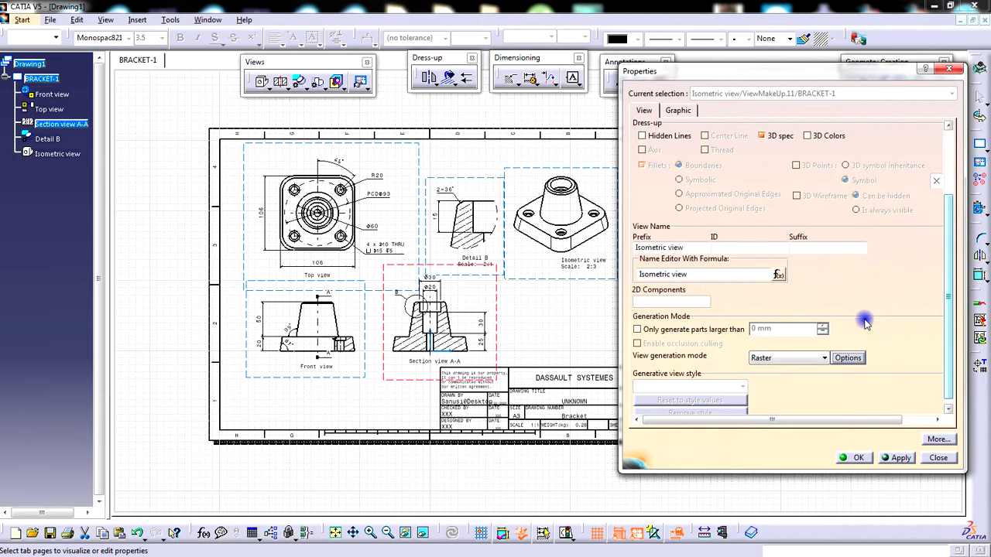
click(898, 458)
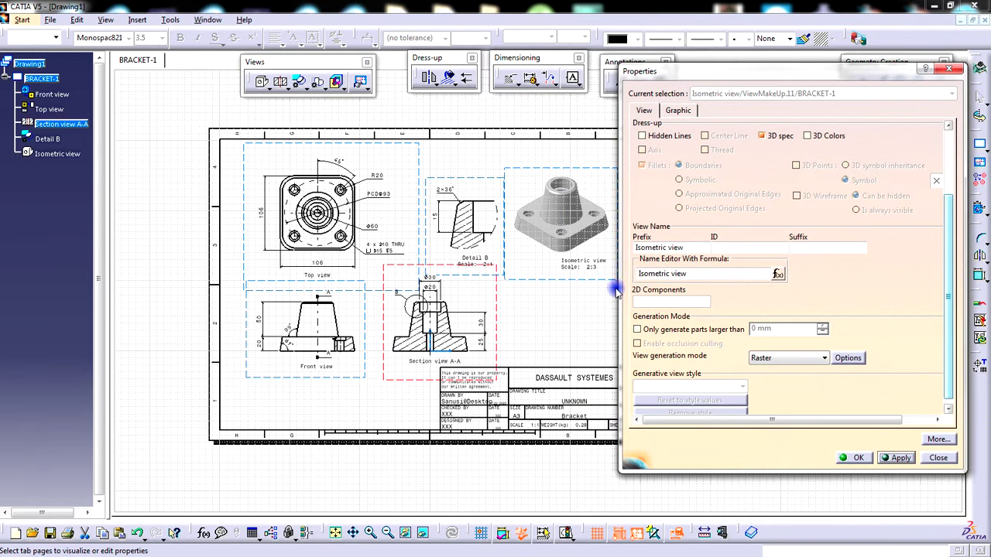
click(858, 459)
Move the shaded isometric view up and to the right, into the sheet's upper right corner
click(709, 343)
mouse_move(709, 343)
middle_down()
mouse_move(766, 353)
mouse_move(777, 296)
middle_up()
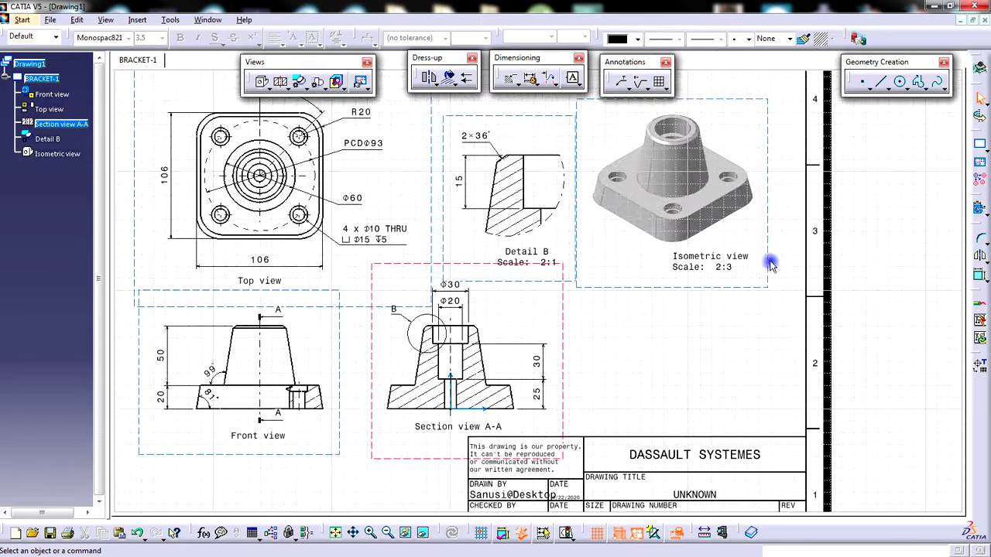
middle_drag(761, 248, 758, 277)
click(703, 222)
drag(703, 221, 734, 195)
click(709, 299)
Replace the isometric view's caption with BRACKET-1 and centre it beneath the view
click(664, 243)
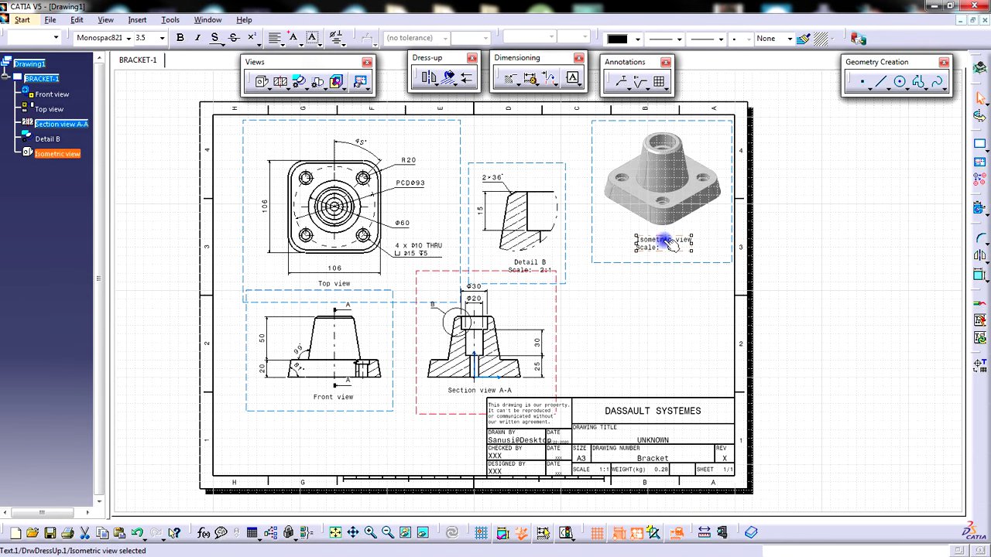
double_click(664, 243)
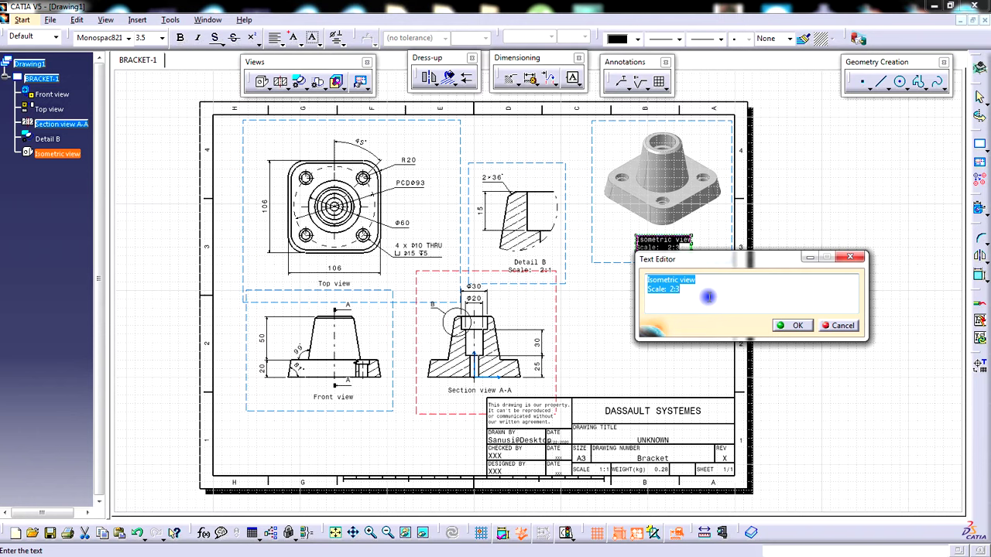
text(BRACKET-1)
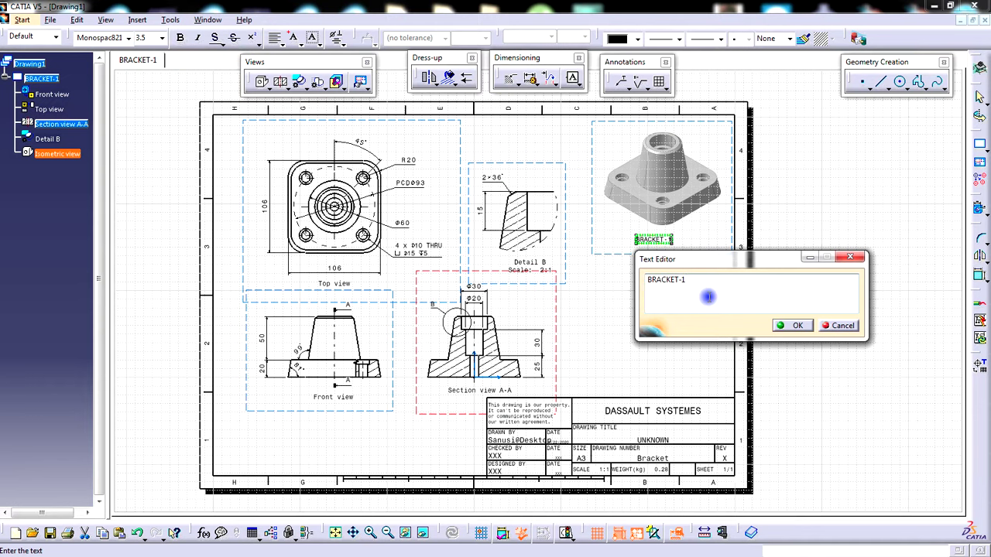
click(793, 326)
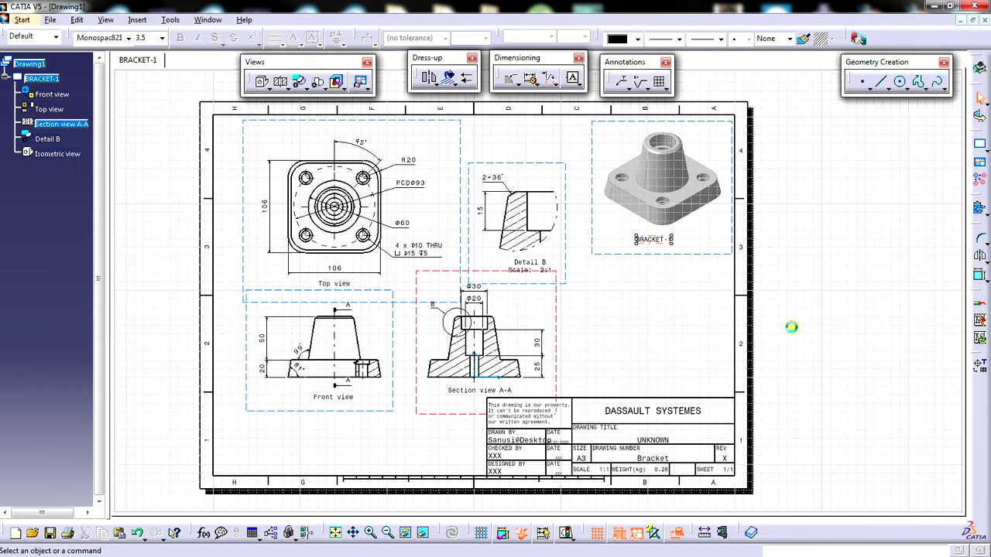
click(654, 241)
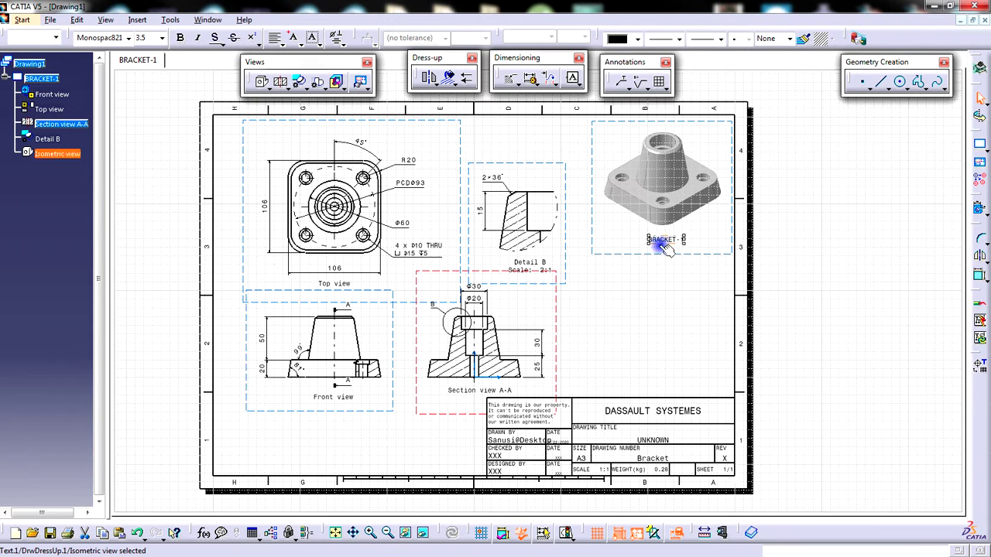
click(667, 293)
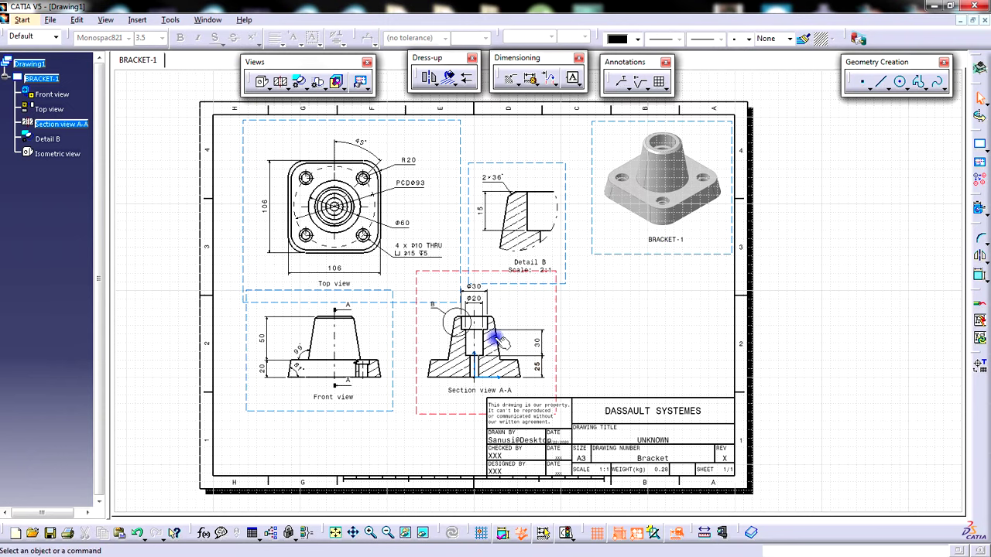
Move the Detail B view slightly left, closer to the top view
drag(521, 166, 511, 160)
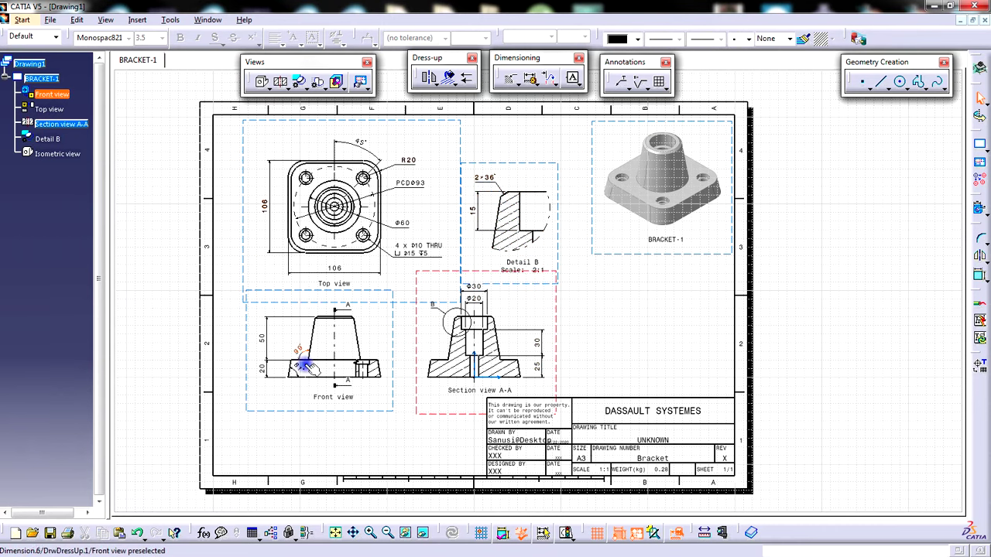
click(326, 416)
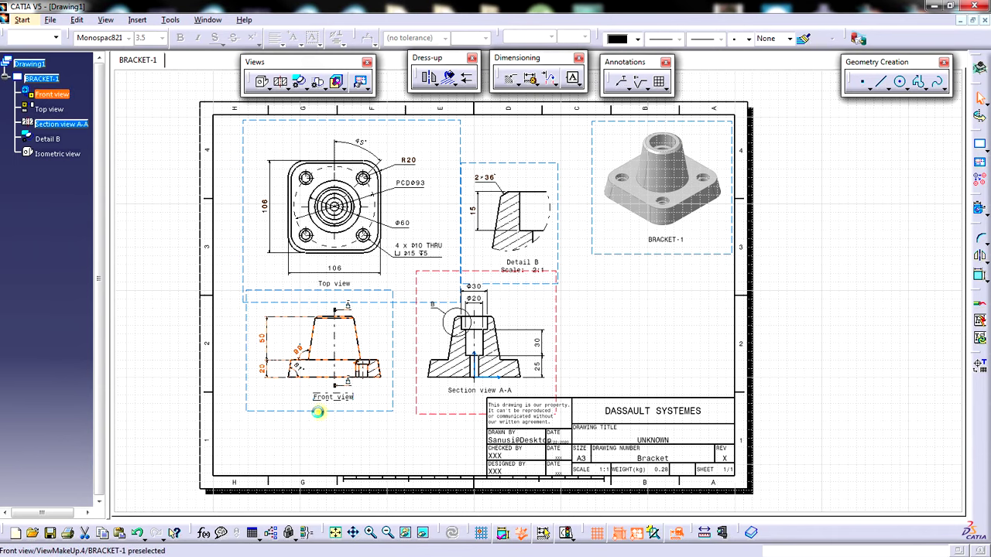
click(364, 448)
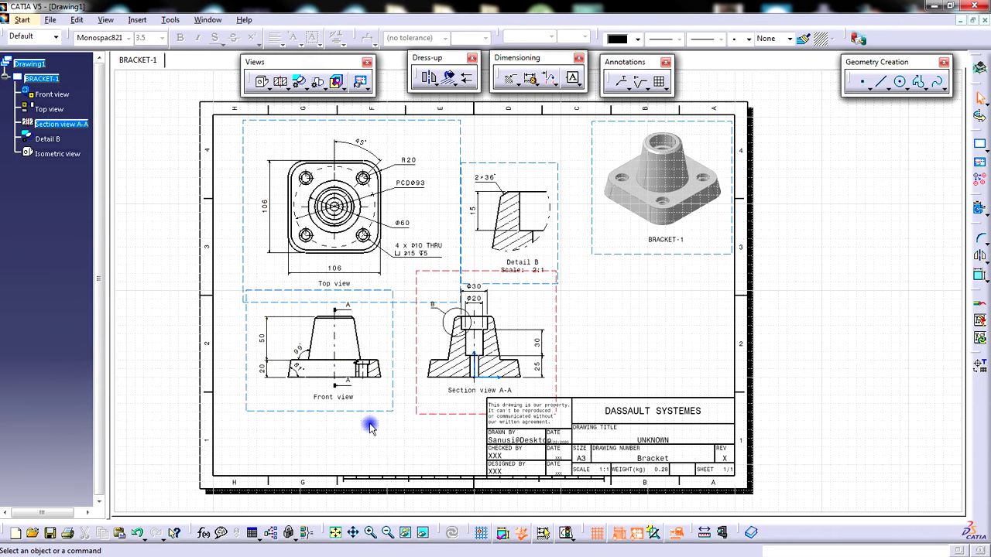
Switch the drawing to sheet background editing for access to the title block
mouse_move(621, 253)
middle_down()
mouse_move(774, 321)
mouse_move(756, 309)
middle_up()
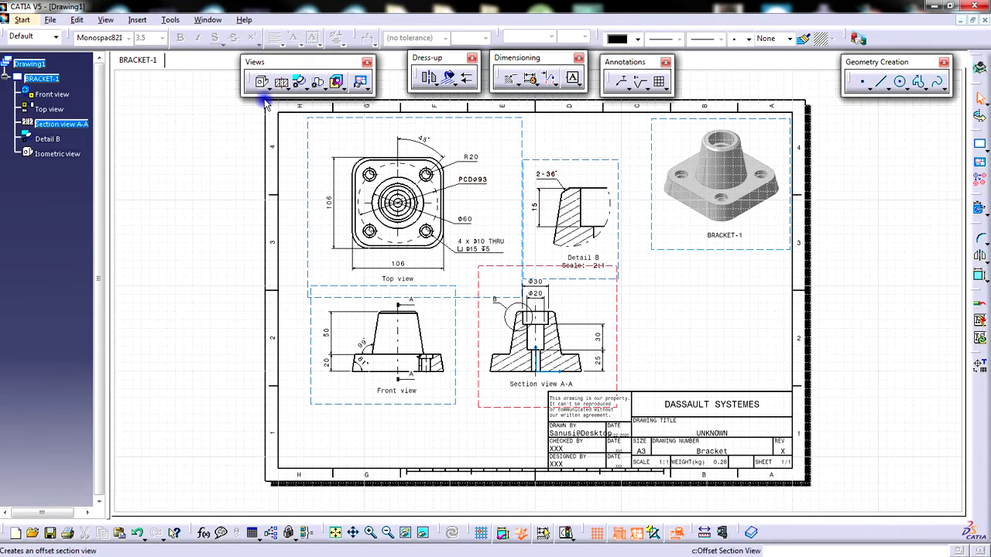
click(80, 21)
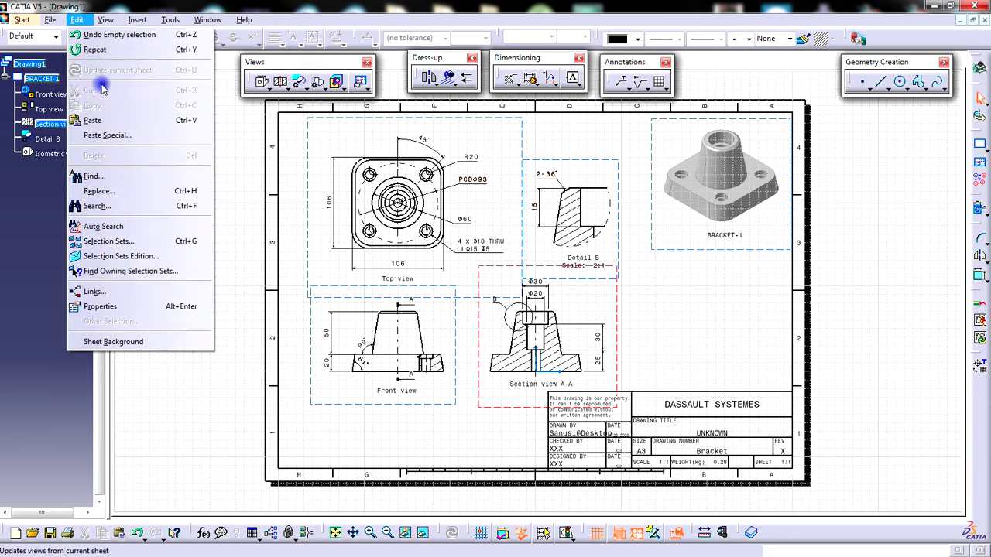
click(140, 343)
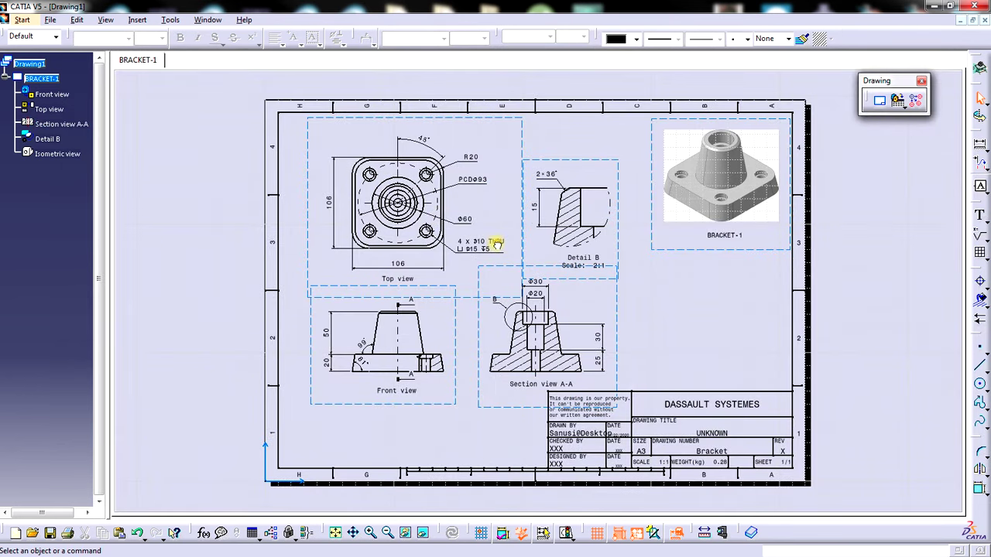
Replace the company name in the title block with UNIVERSITI MALAYSIA PERLIS and (UniMAP) on a second line
mouse_move(562, 307)
middle_down()
mouse_move(588, 270)
mouse_move(606, 210)
mouse_move(643, 204)
mouse_move(624, 186)
mouse_move(631, 203)
middle_up()
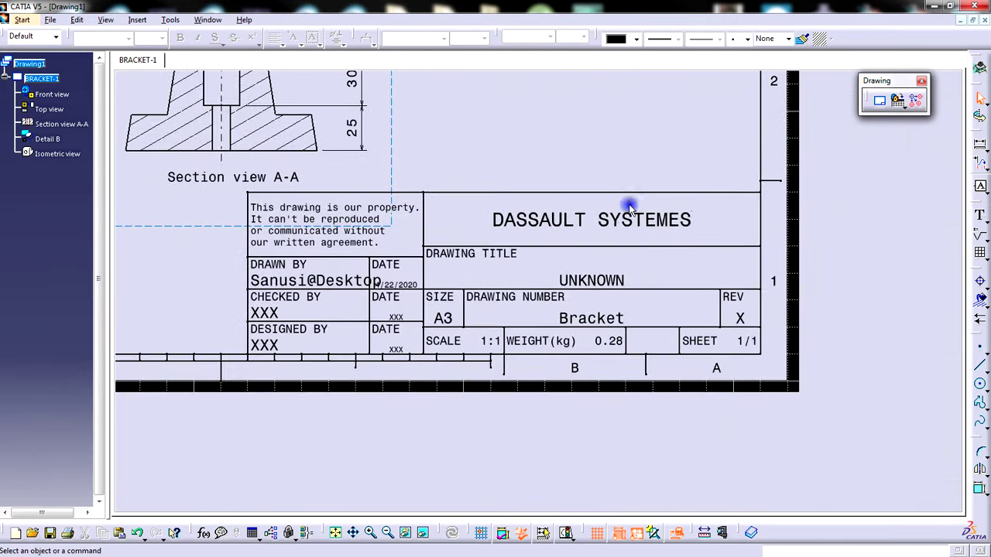
double_click(629, 223)
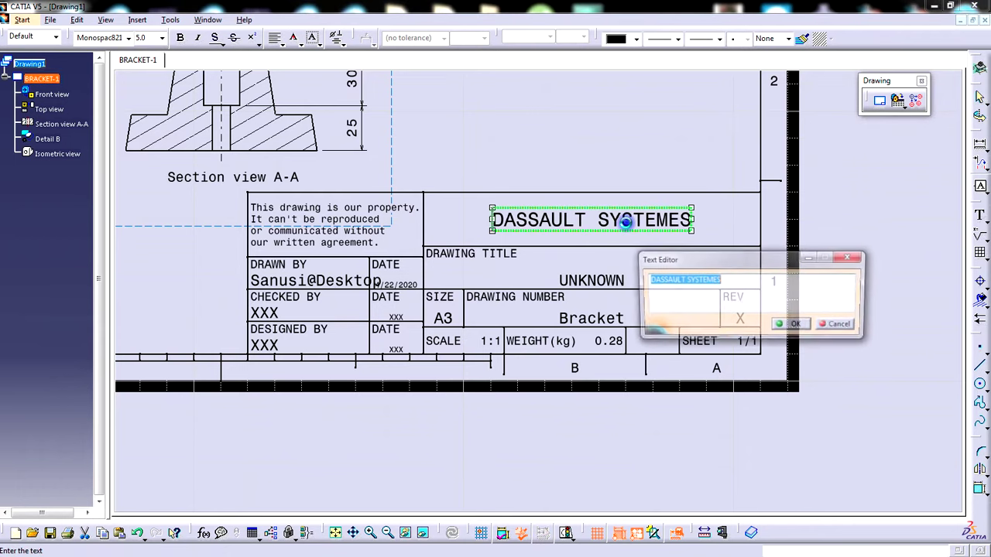
click(790, 325)
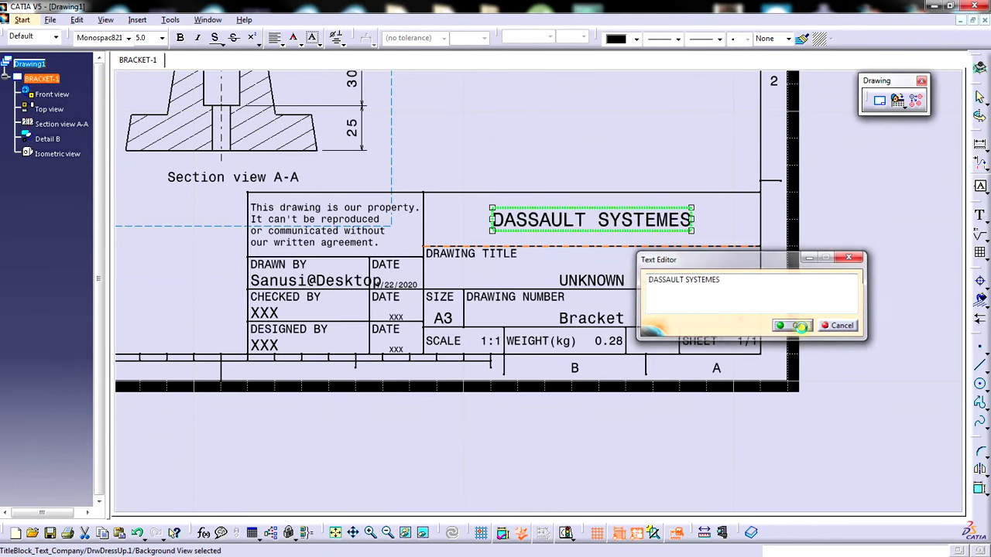
double_click(609, 221)
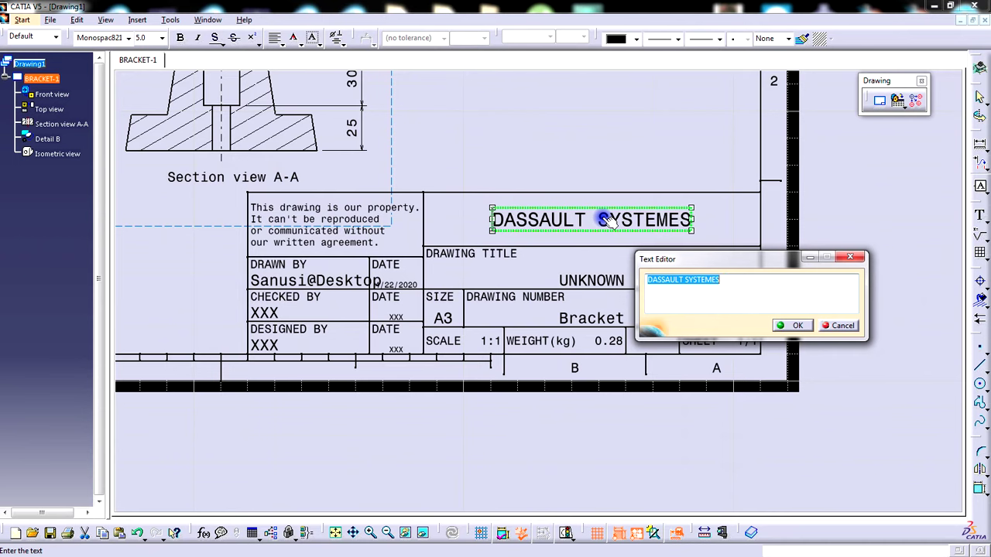
text(UNIVERSITI MLA)
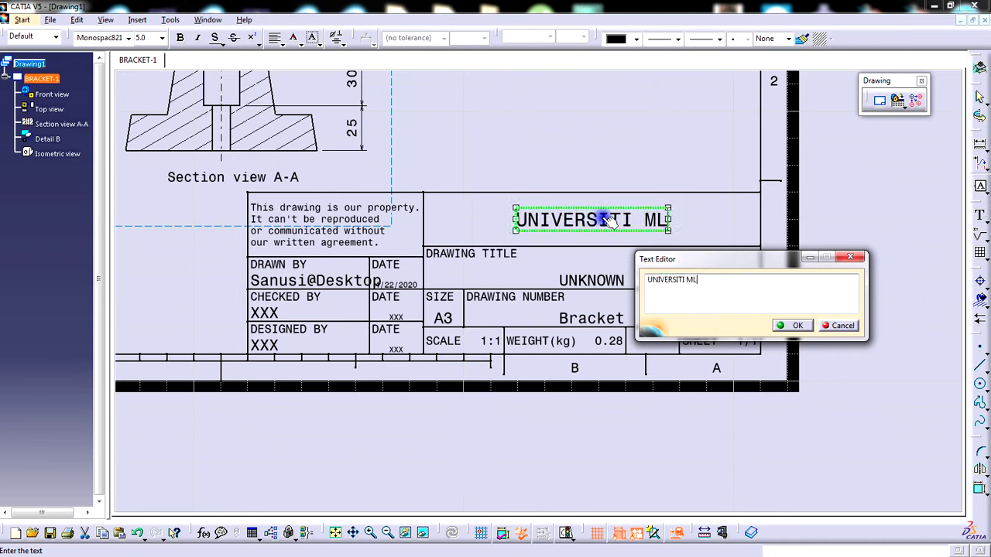
key(BackSpace)
key(BackSpace)
text(ALA)
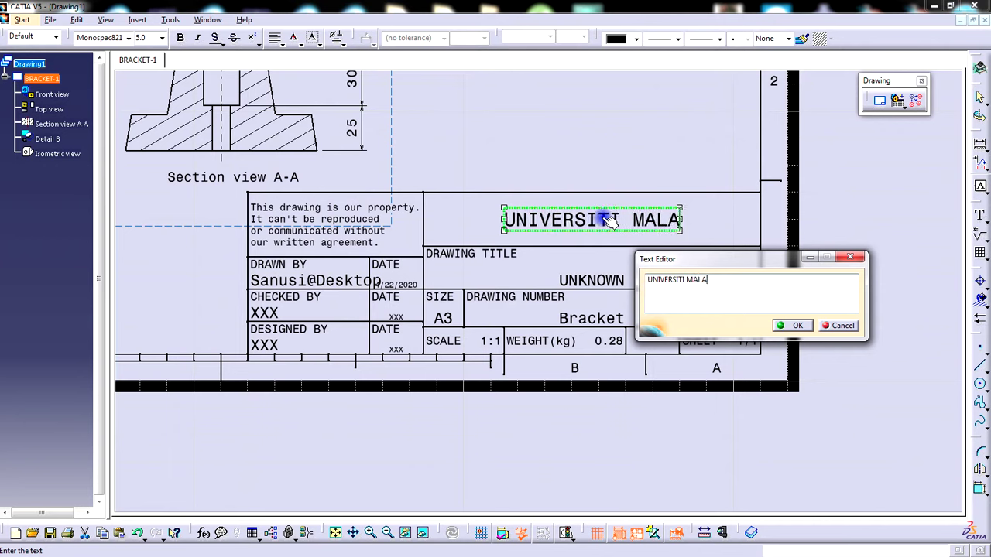
text(YSIA PERLIS)
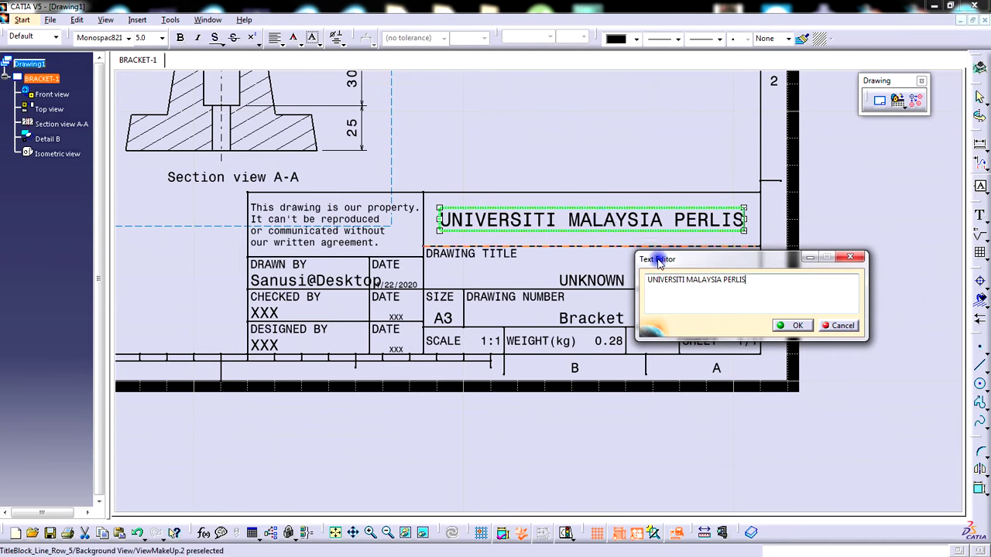
drag(711, 267, 696, 264)
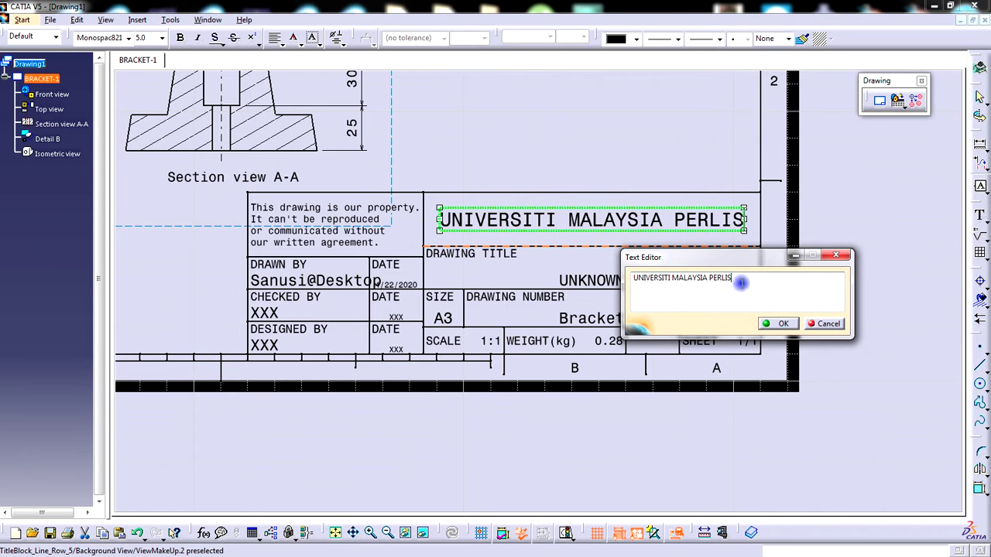
key(Return)
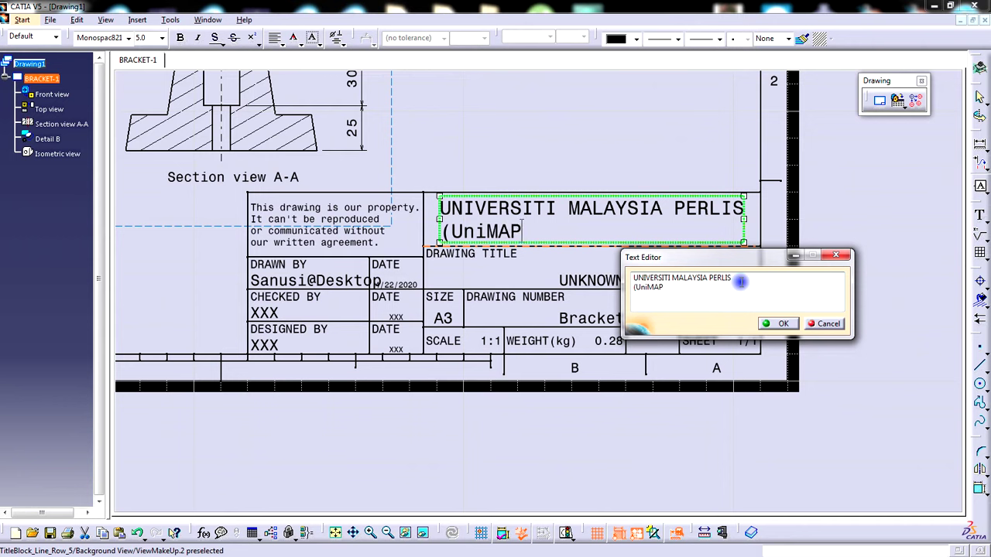
click(778, 323)
Centre-align both lines of the company name text in the title block
double_click(528, 230)
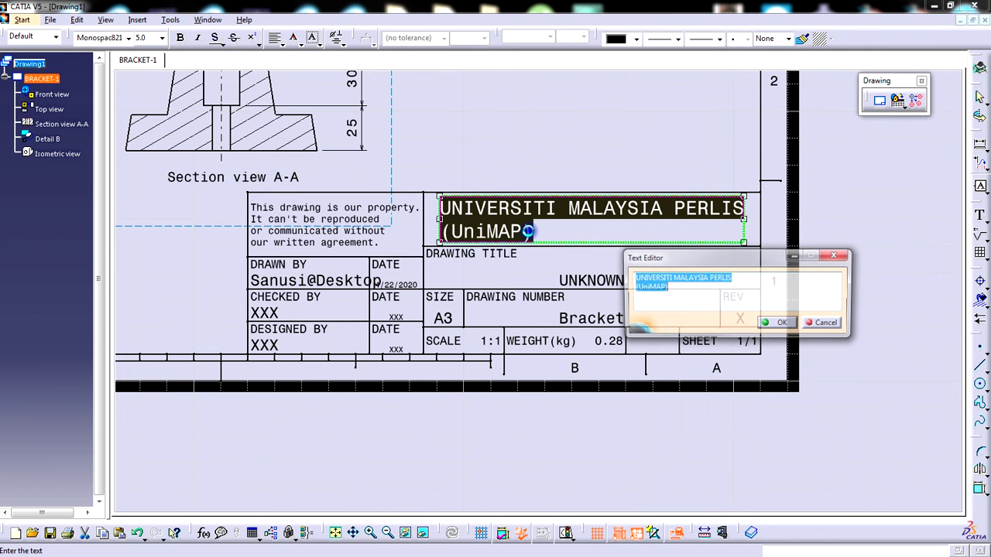
drag(673, 288, 635, 280)
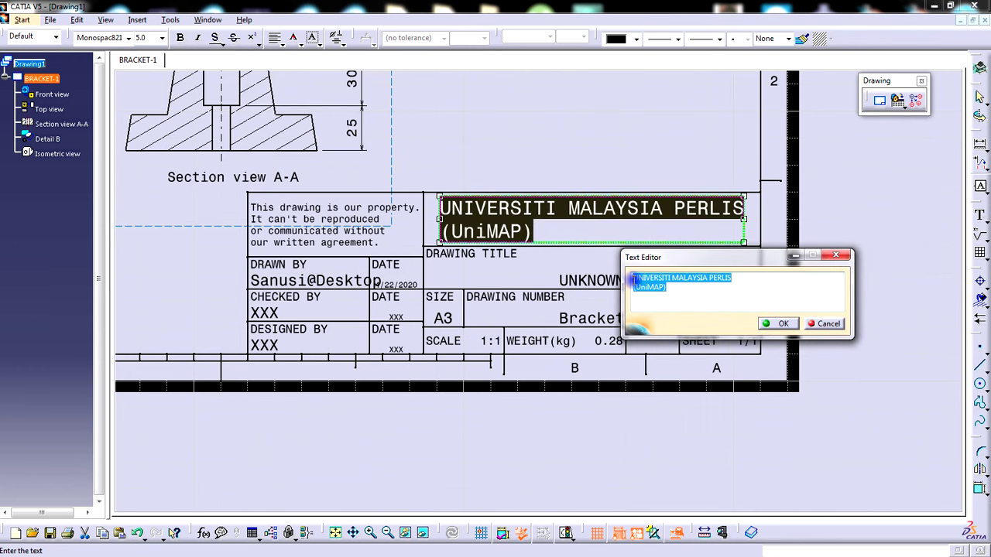
click(275, 37)
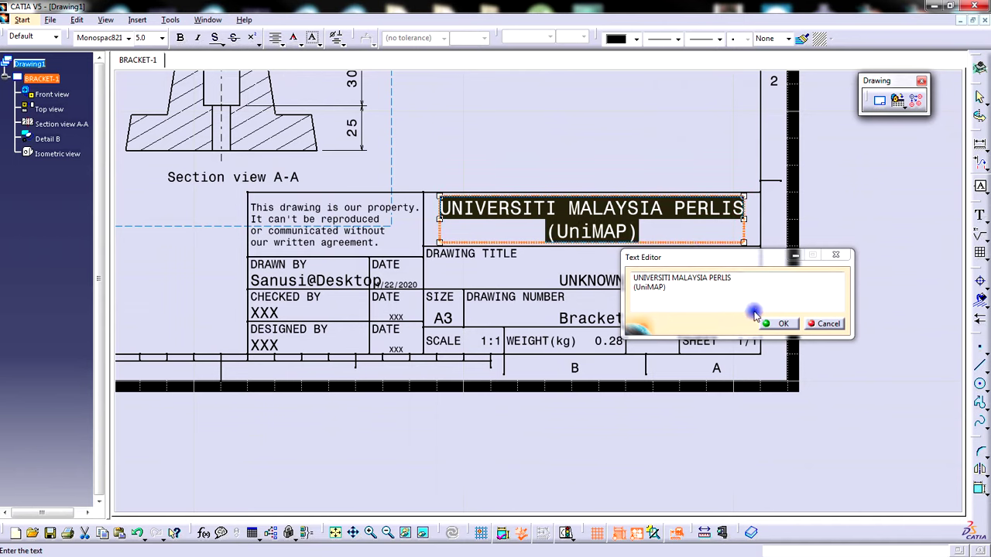
click(777, 323)
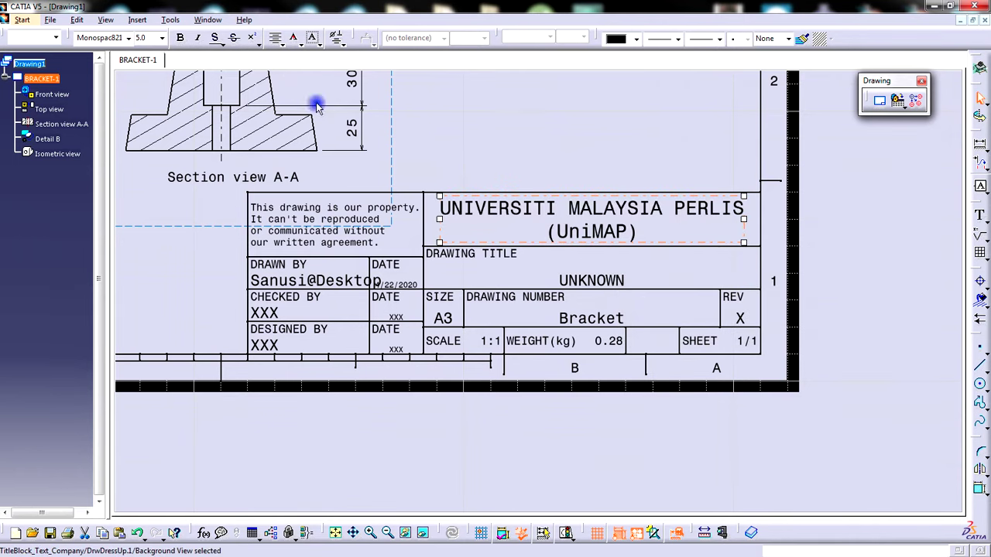
Set the company name text's font size to 3.5 and shift the text right within its title block cell
click(161, 37)
click(150, 60)
click(449, 194)
drag(534, 215, 591, 214)
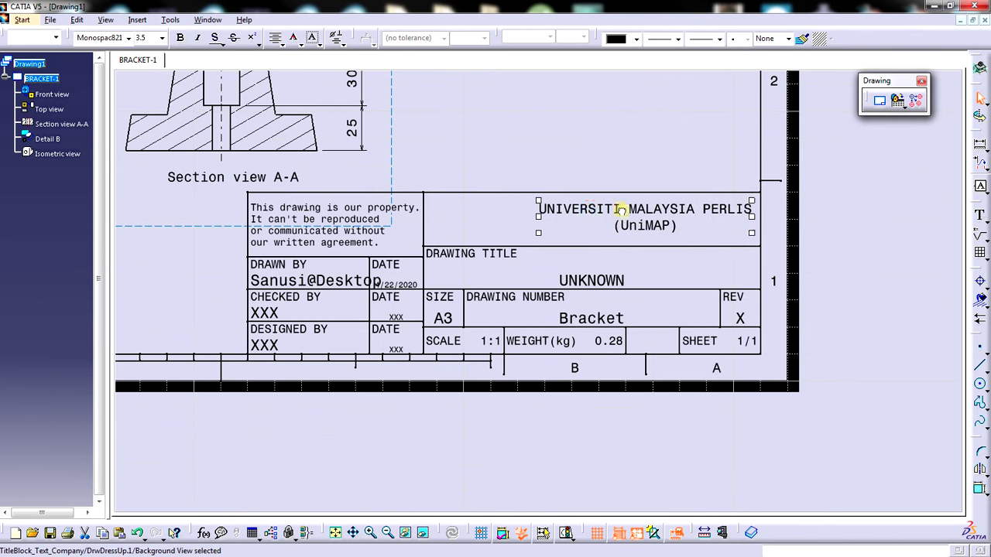
Make the UNIVERSITI MALAYSIA PERLIS line of the company name bold
double_click(621, 210)
click(735, 277)
drag(738, 277, 634, 278)
click(181, 37)
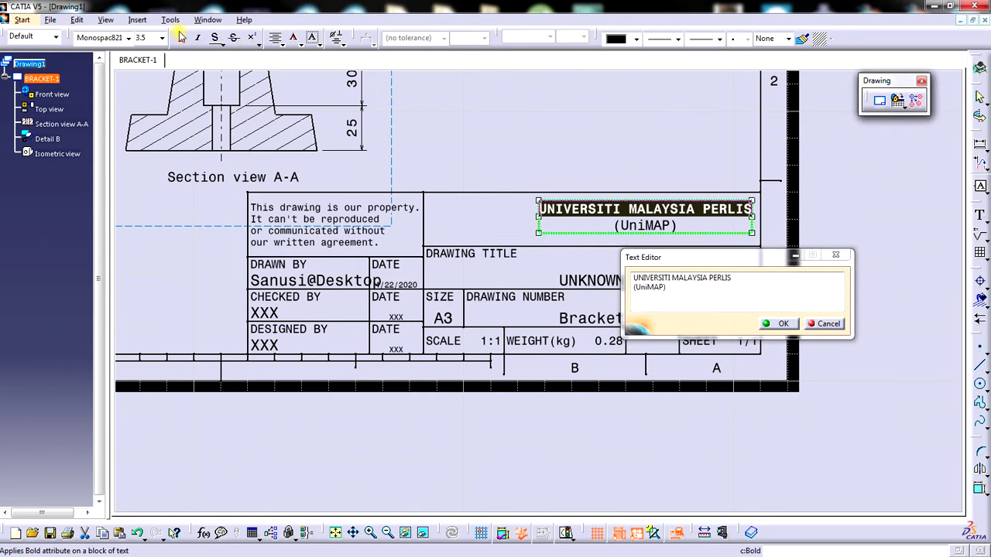
click(181, 38)
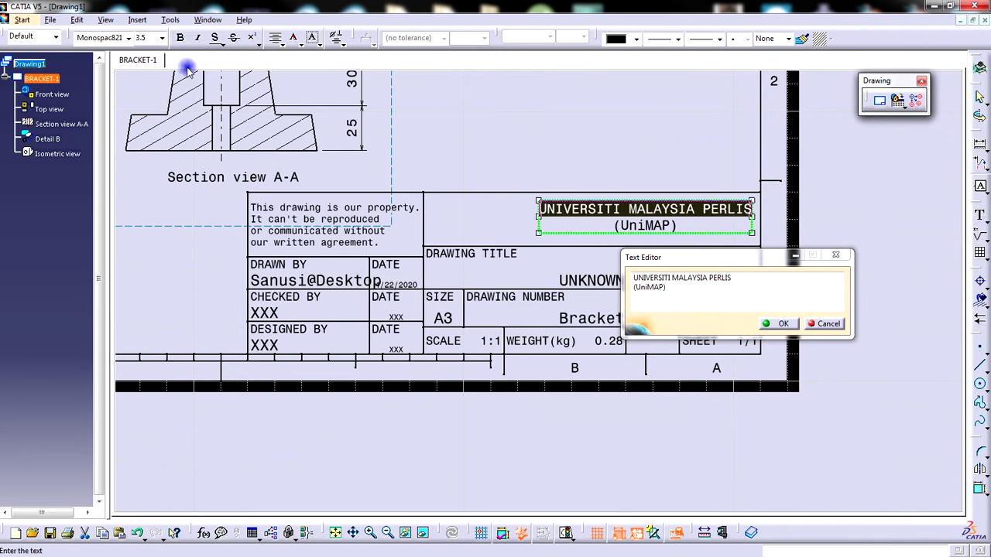
click(181, 38)
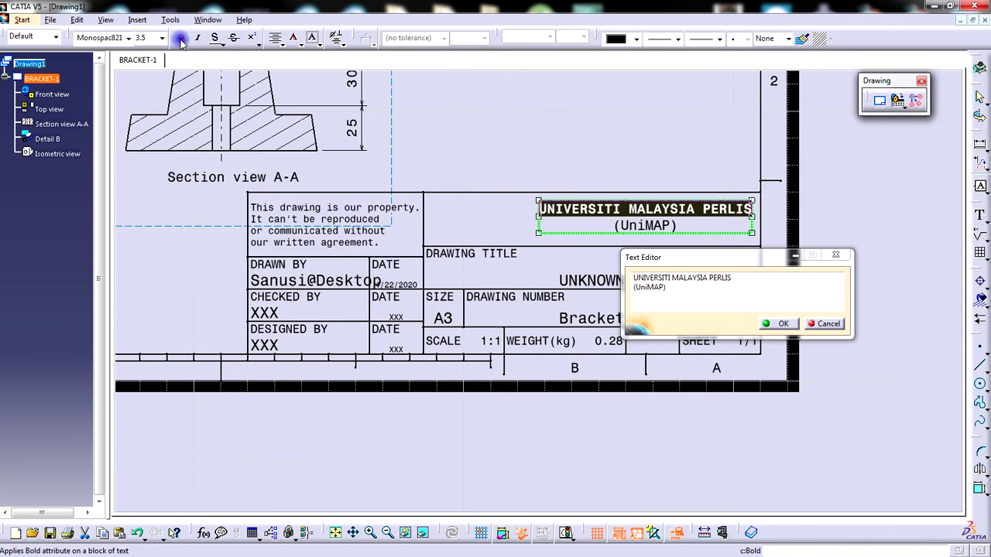
Accept the bold university heading and insert the picture UNIMAP LOGO.jpg beside it in the title block
click(775, 323)
middle_drag(696, 378, 746, 383)
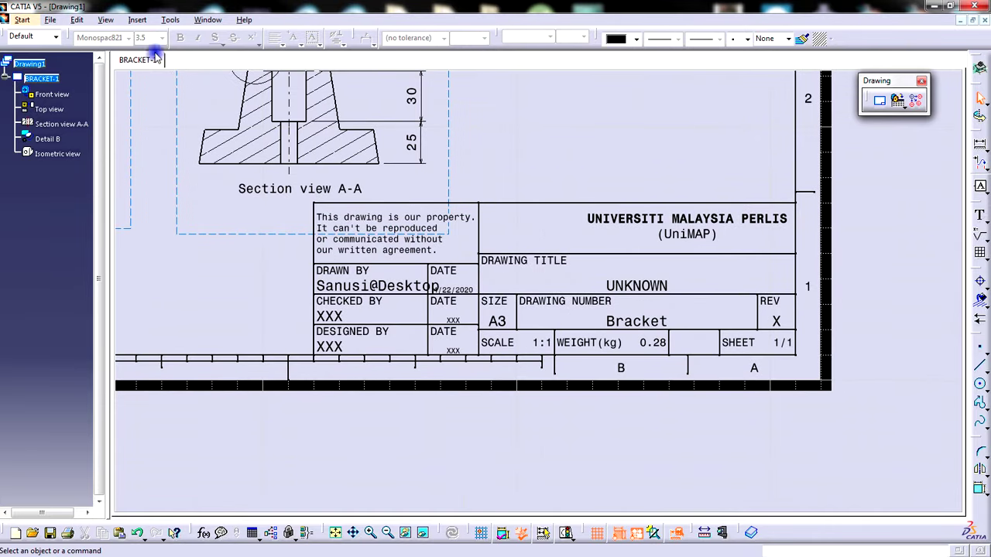
click(137, 20)
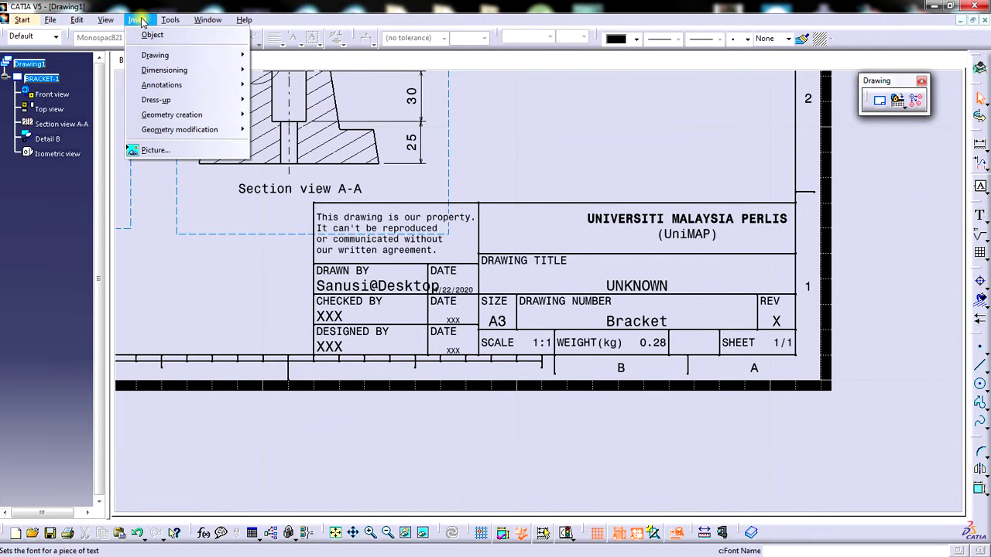
click(169, 154)
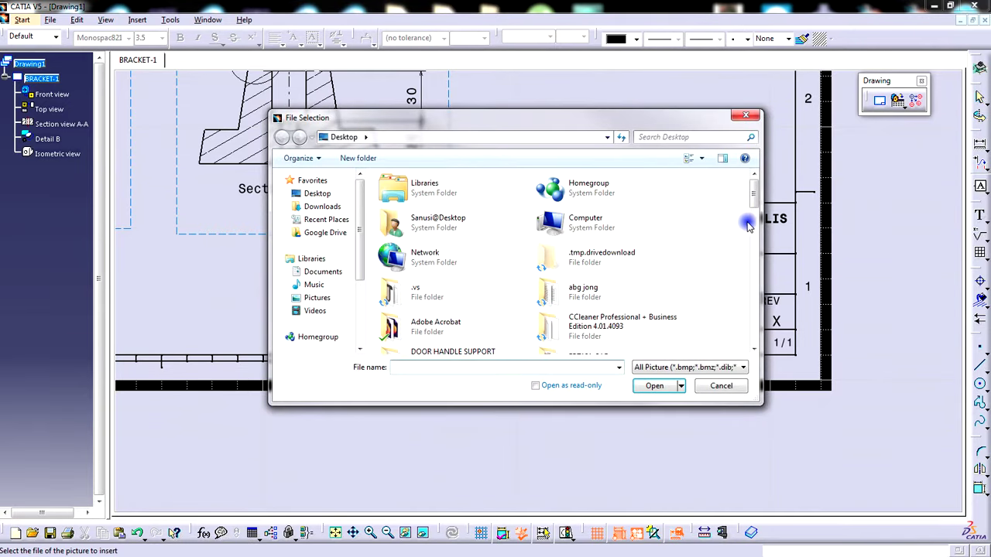
drag(748, 194, 670, 184)
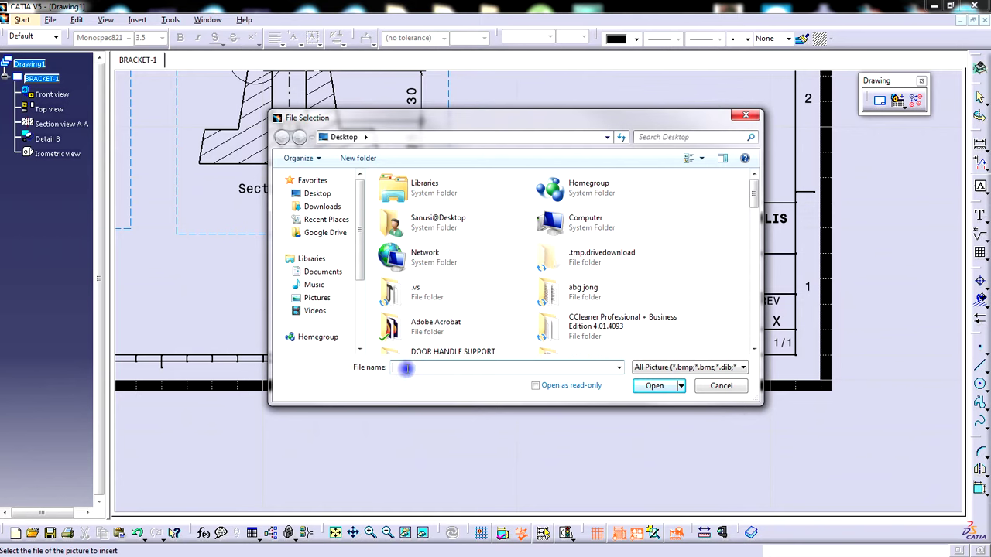
text(UNI)
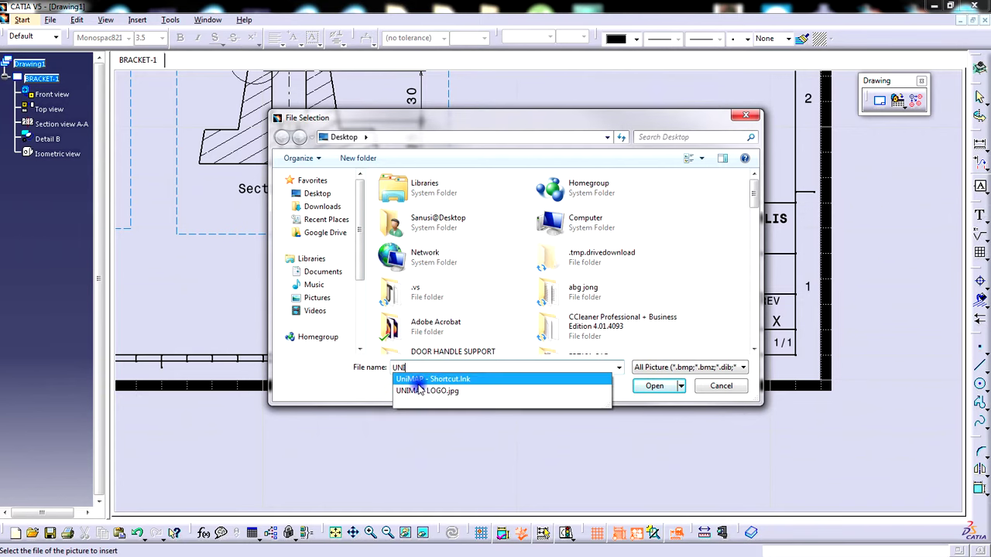
click(422, 391)
click(662, 387)
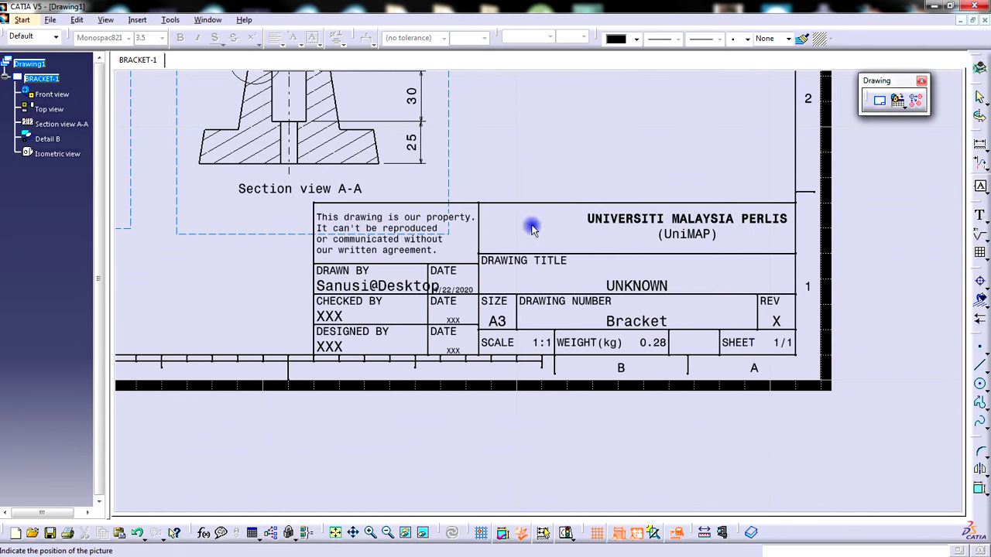
click(515, 226)
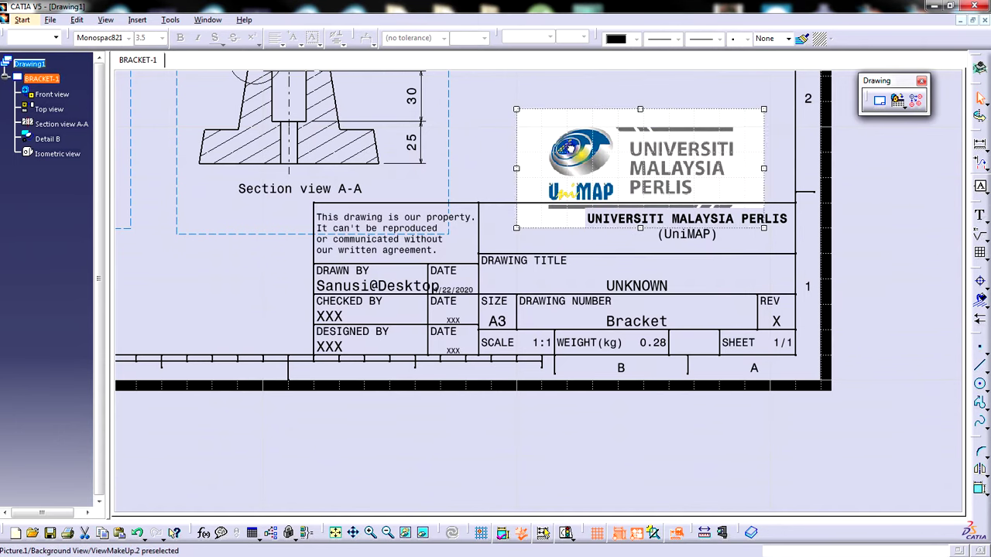
Shrink the UniMAP logo and fit it into the title block's header cell, just before the university name
drag(517, 109, 493, 88)
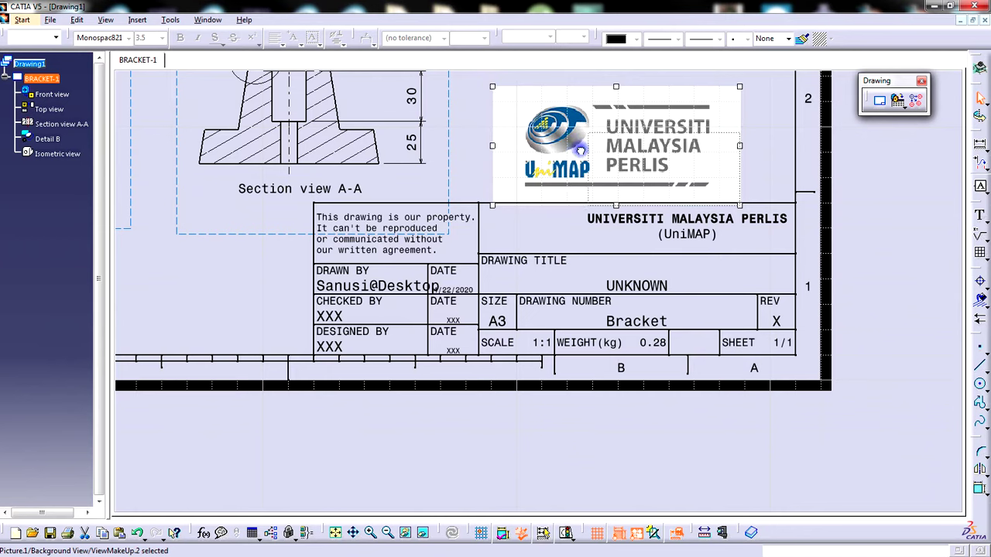
drag(579, 149, 580, 151)
drag(652, 172, 553, 172)
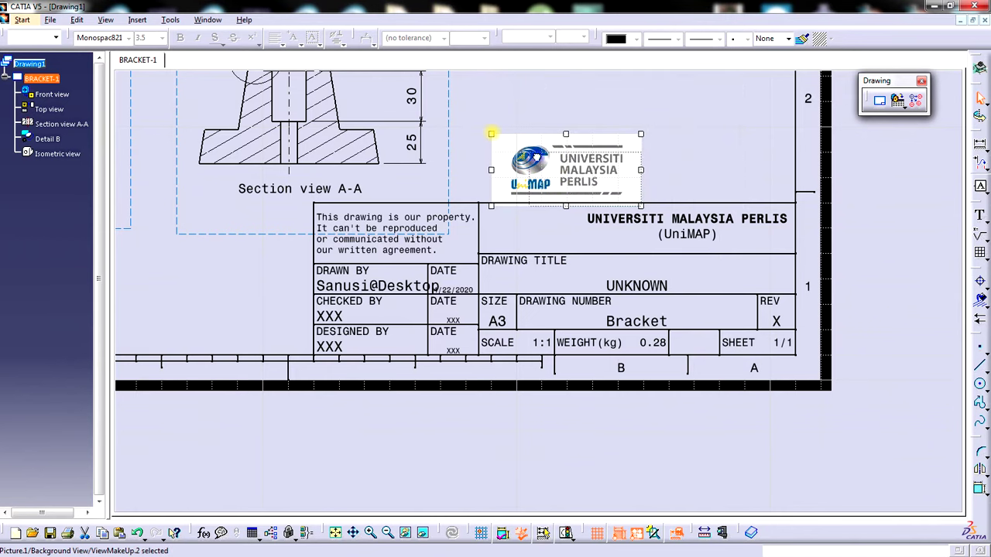
drag(491, 133, 541, 158)
drag(585, 193, 534, 235)
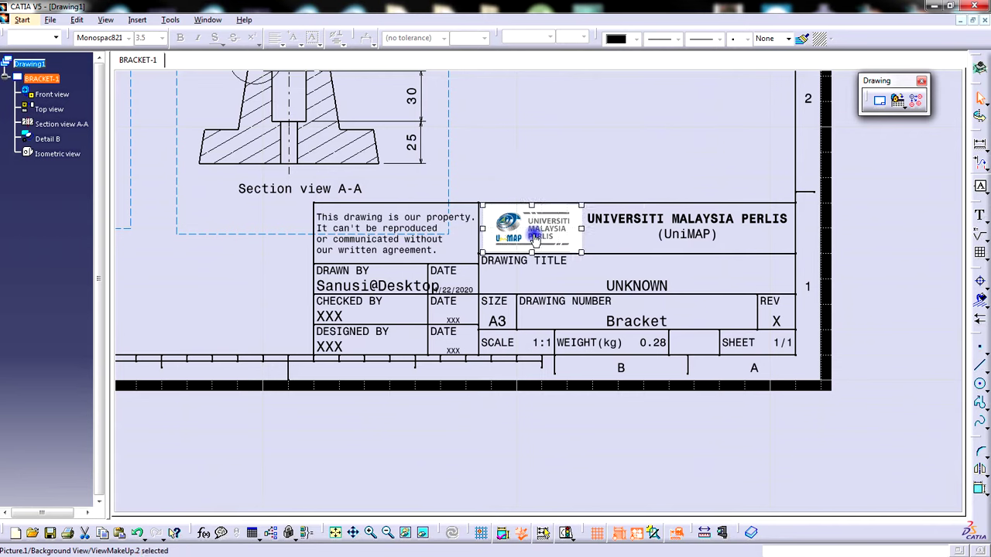
drag(481, 255, 475, 254)
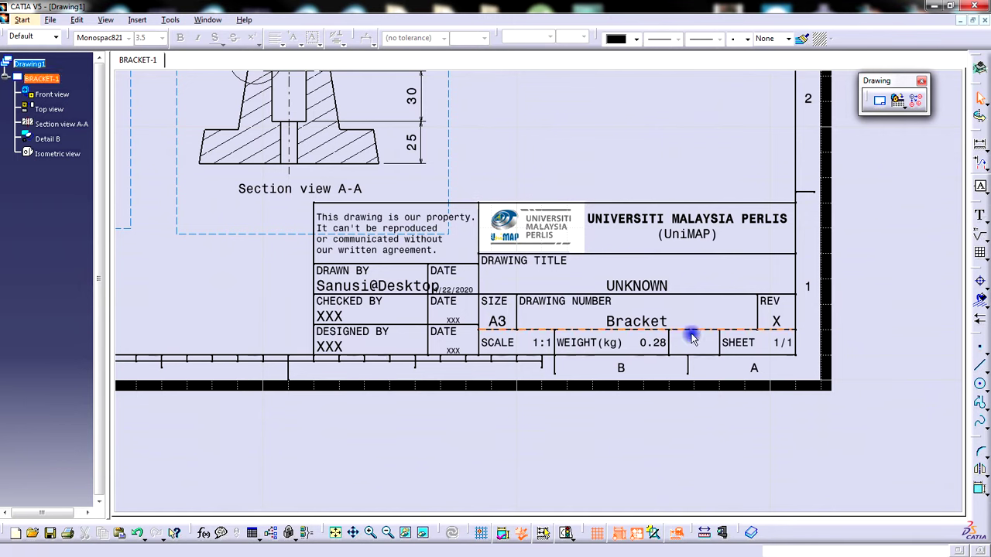
Replace the UNKNOWN drawing title text in the title block with BRACKET-1
mouse_move(690, 336)
middle_down()
mouse_move(660, 322)
mouse_move(668, 301)
middle_up()
click(620, 269)
double_click(620, 269)
text(BRACKET)
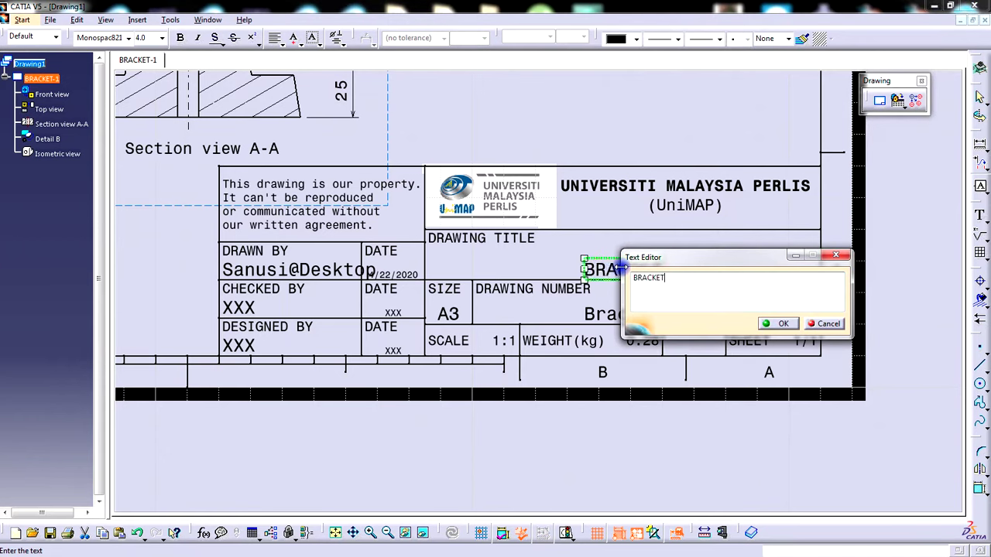
text(-1)
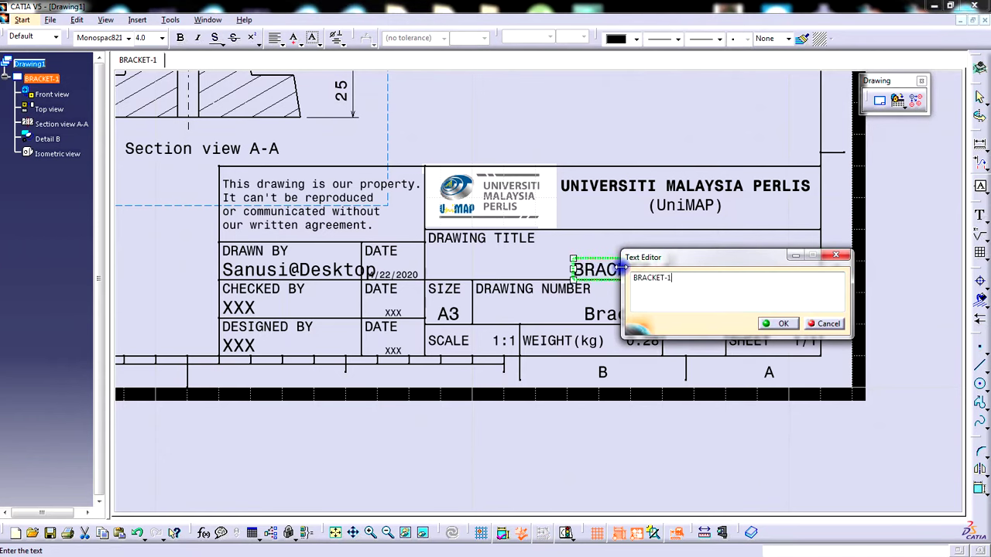
click(766, 325)
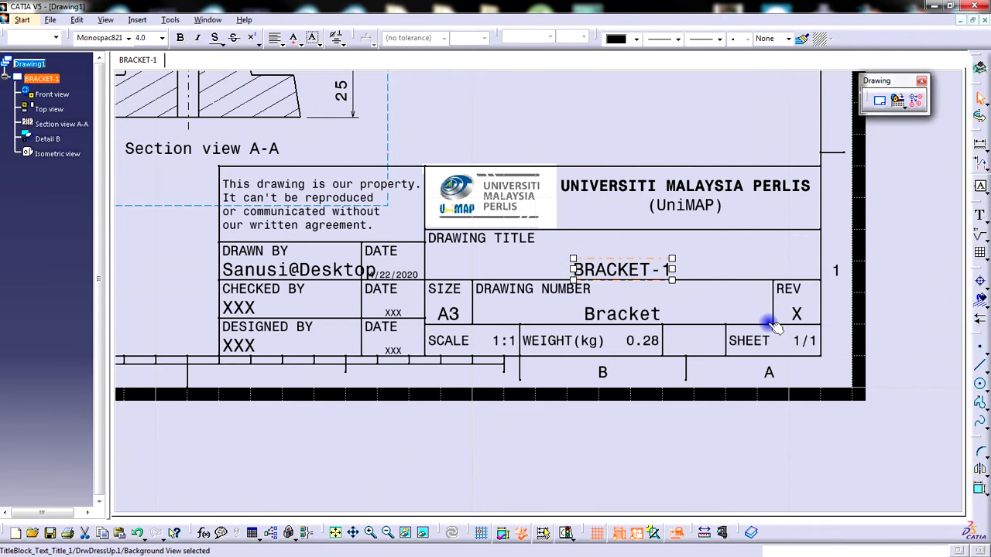
Set the BRACKET-1 title's text height to 5.0 mm and shift it slightly up to centre it in its cell
click(161, 37)
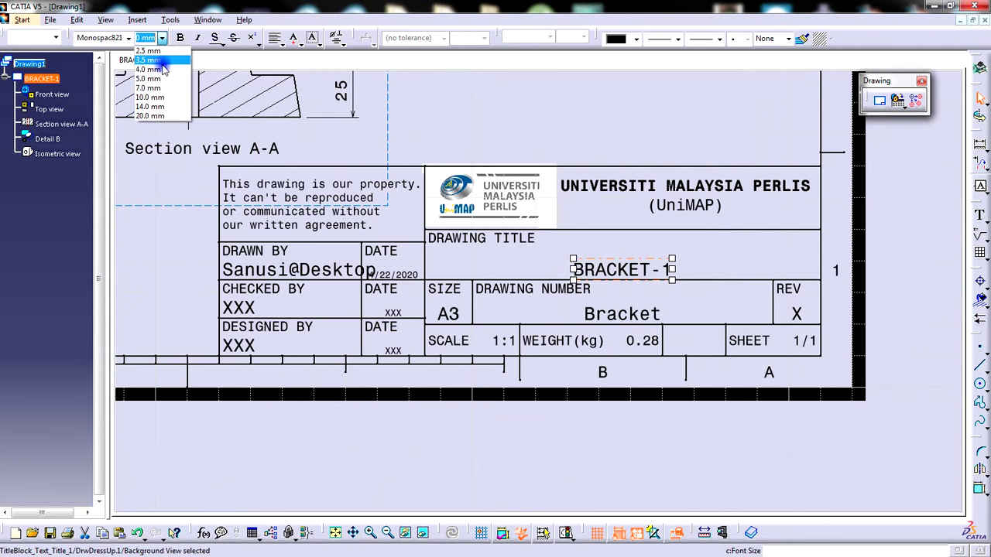
click(162, 81)
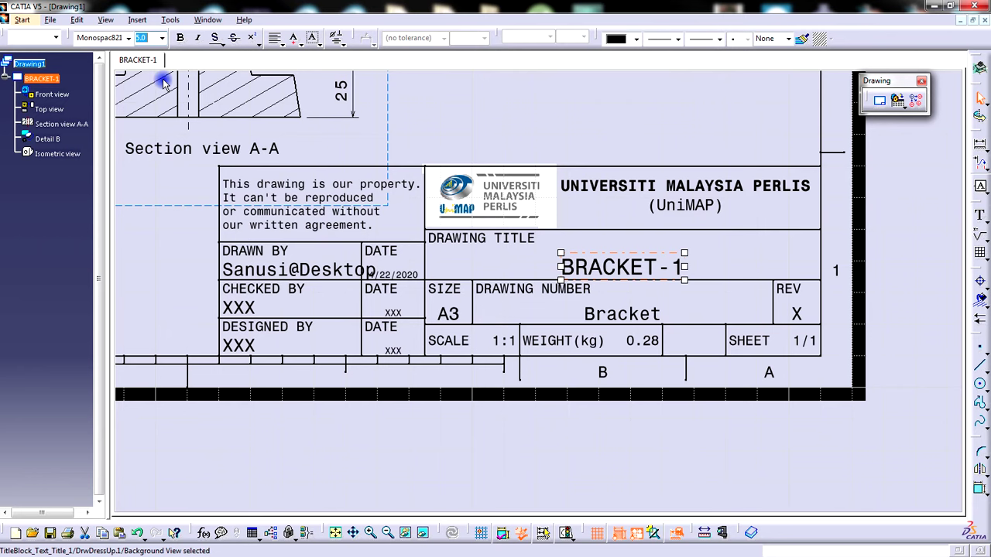
click(721, 269)
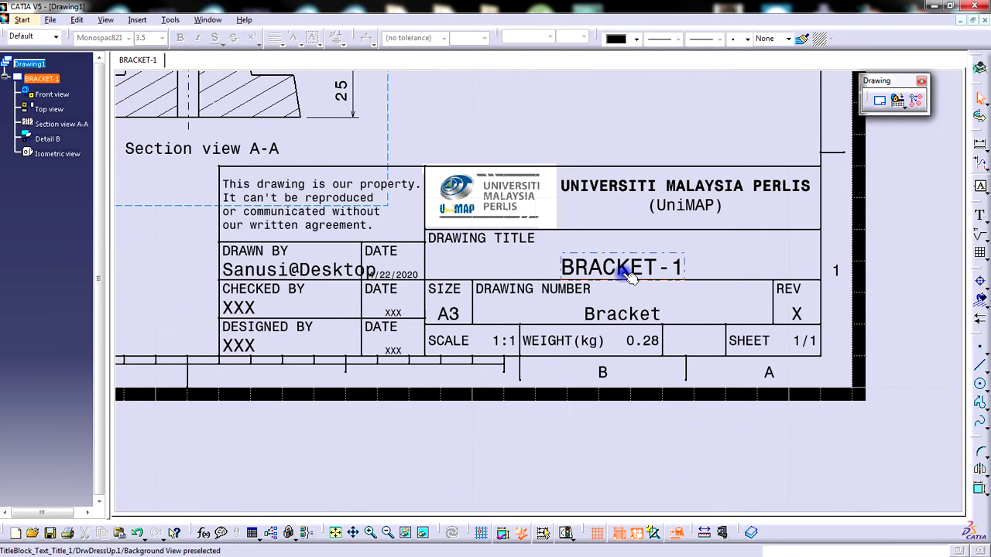
drag(622, 272, 630, 264)
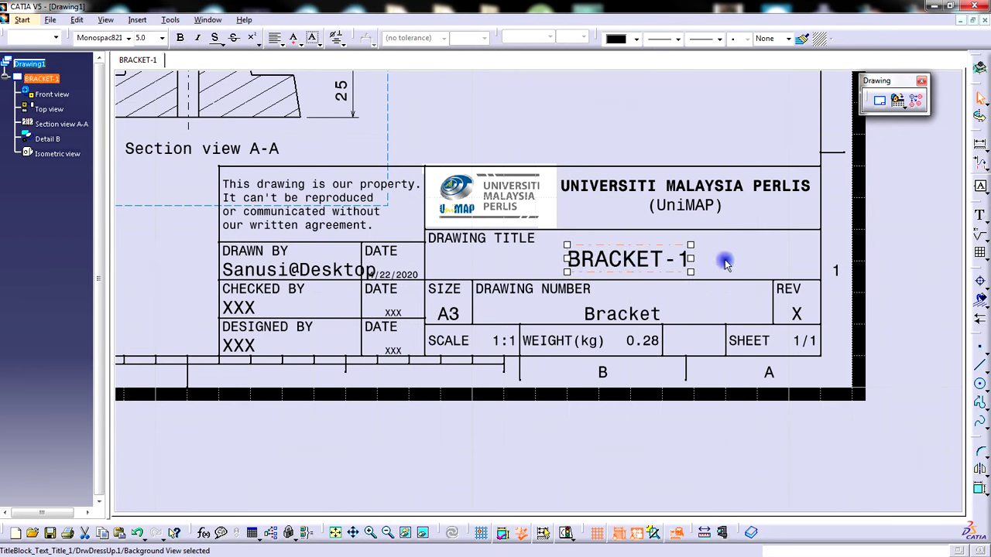
click(720, 265)
Delete the DRAWING NUMBER label from the title block
mouse_move(708, 292)
middle_down()
mouse_move(719, 294)
mouse_move(726, 268)
middle_up()
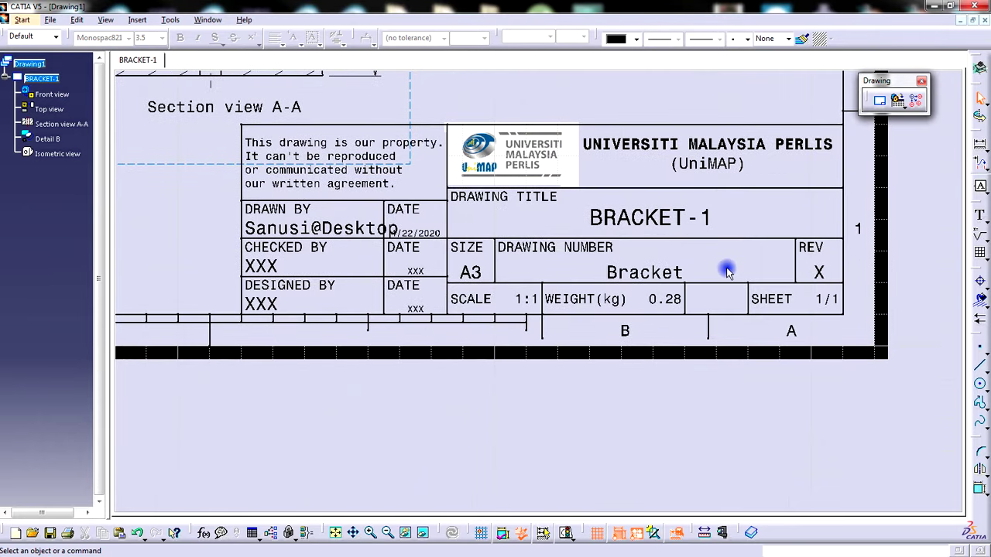
click(579, 247)
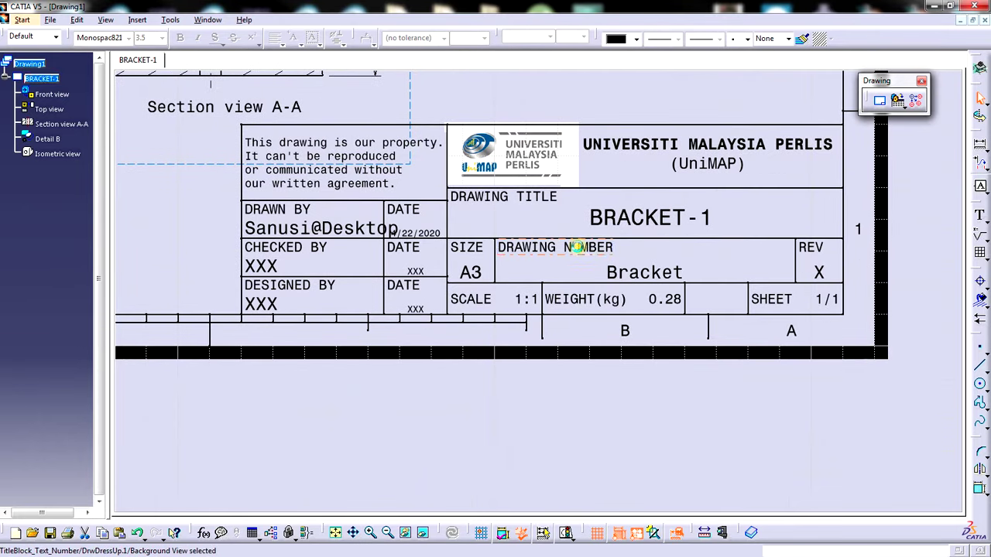
key(Delete)
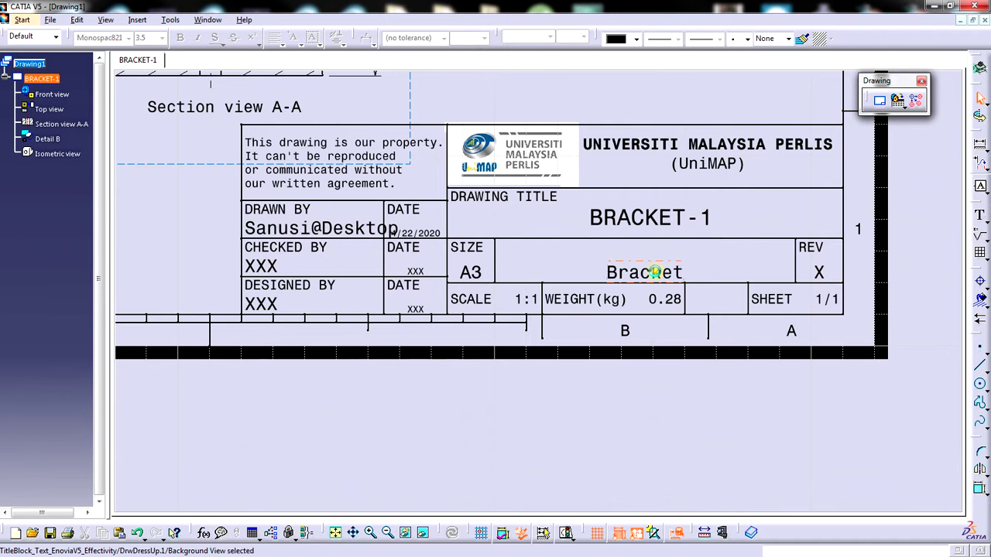
Replace the Bracket entry in the former drawing number cell with EPT181 CAD/CAM
double_click(655, 272)
text(EP)
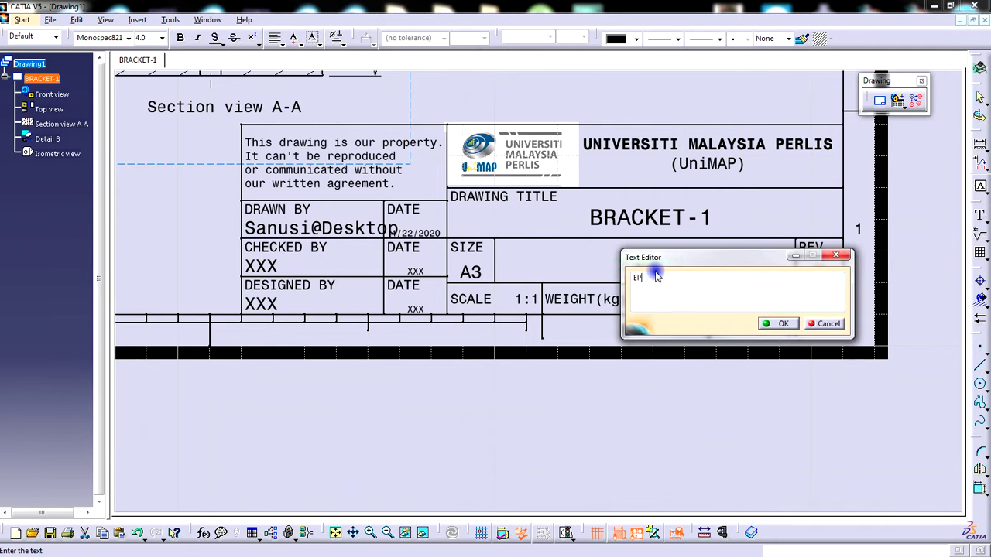
text(T182 CAD)
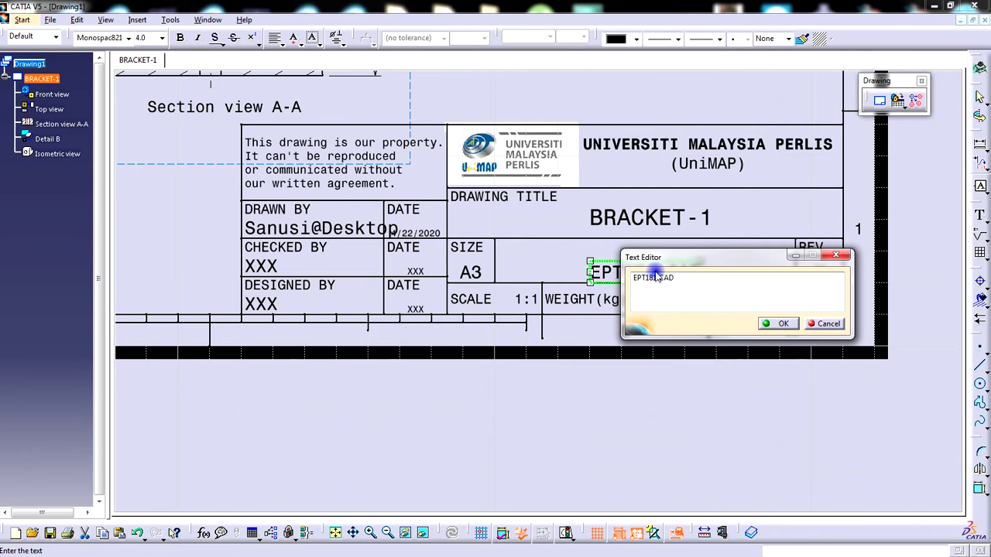
text(/CAM)
Set the EPT181 CAD/CAM text height to 5.0 mm and centre the text vertically in its cell
drag(719, 285, 620, 287)
mouse_move(692, 257)
mouse_down()
mouse_move(736, 147)
mouse_move(722, 138)
mouse_up()
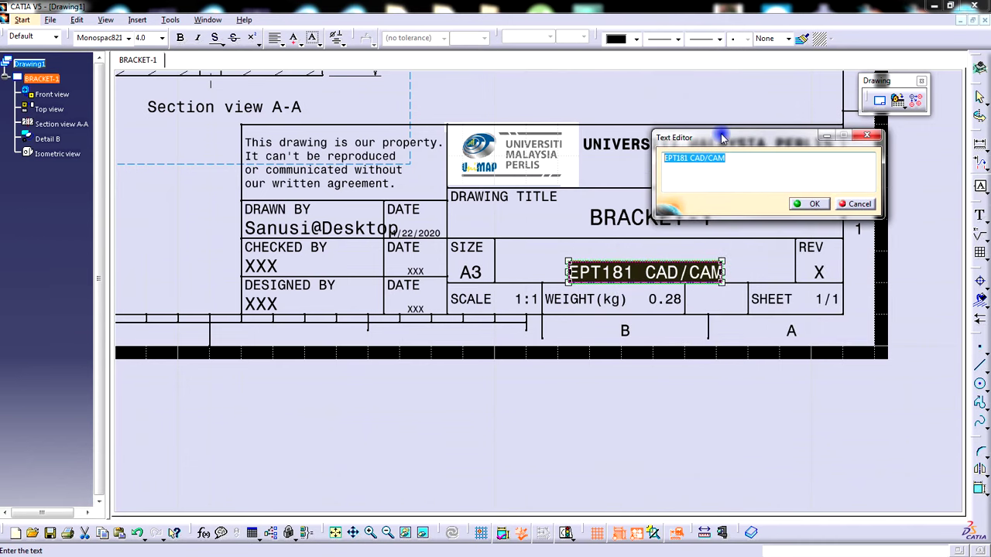
click(161, 37)
click(157, 92)
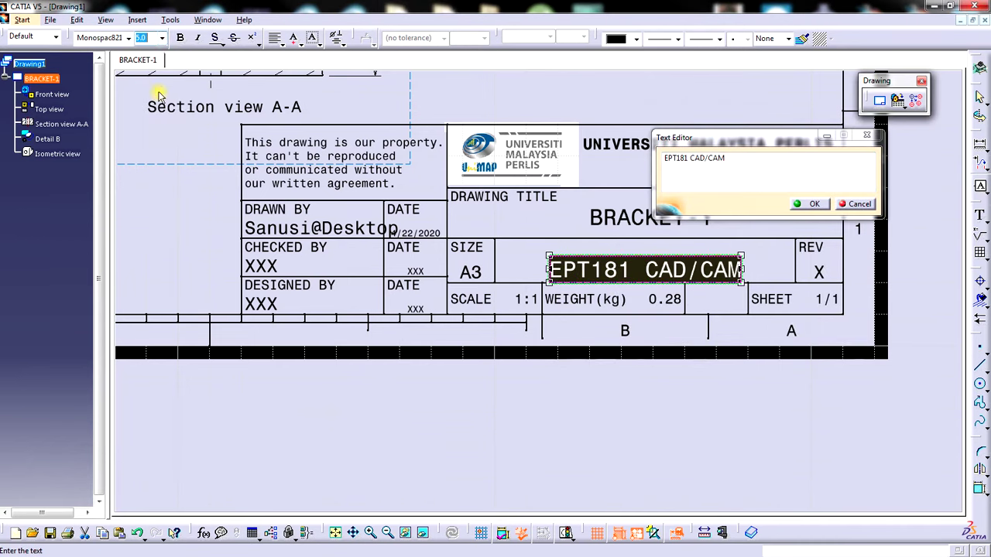
click(798, 205)
click(764, 275)
click(624, 266)
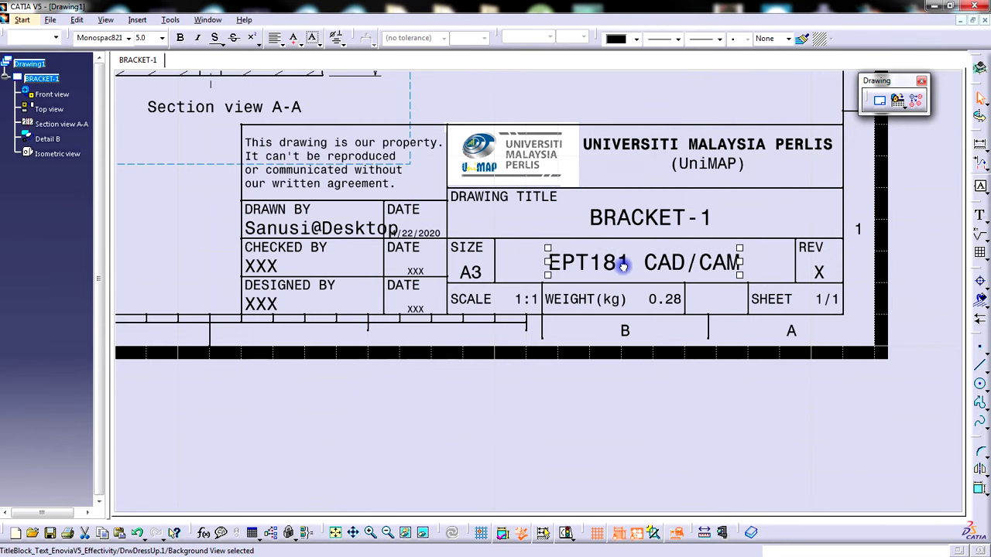
click(656, 405)
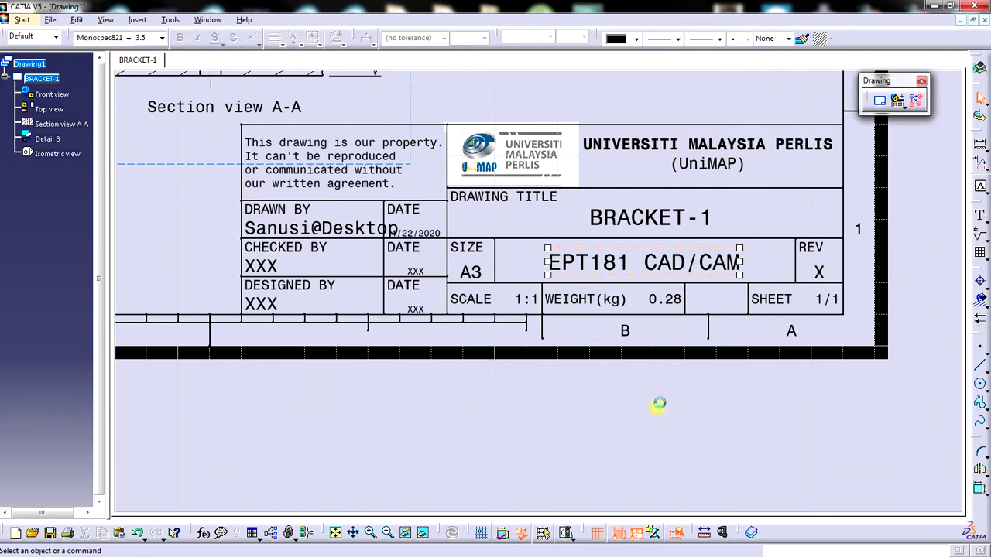
Enlarge the BRACKET-1 drawing title to a 7.0 mm text height and reposition it in the middle of its cell
middle_drag(650, 372, 692, 385)
double_click(682, 234)
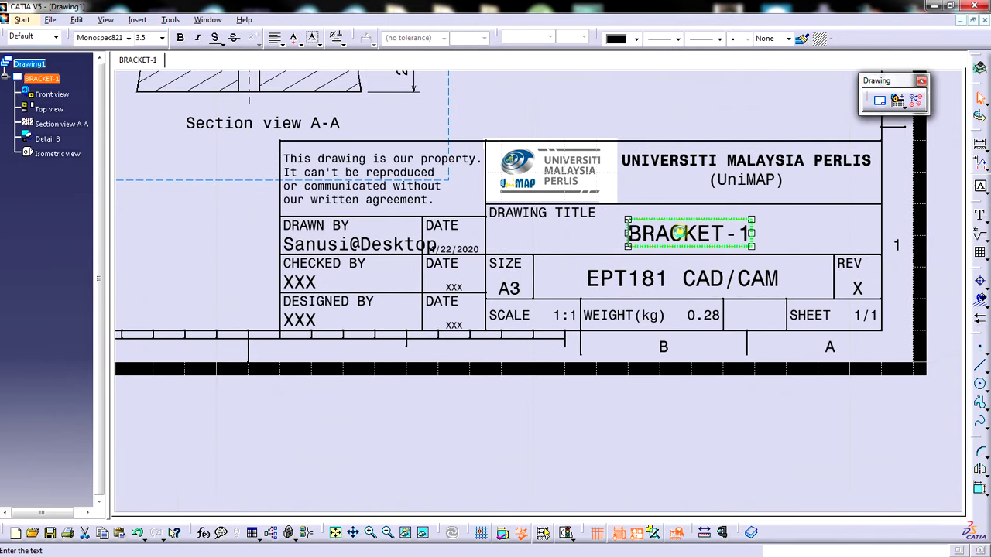
click(161, 37)
click(149, 96)
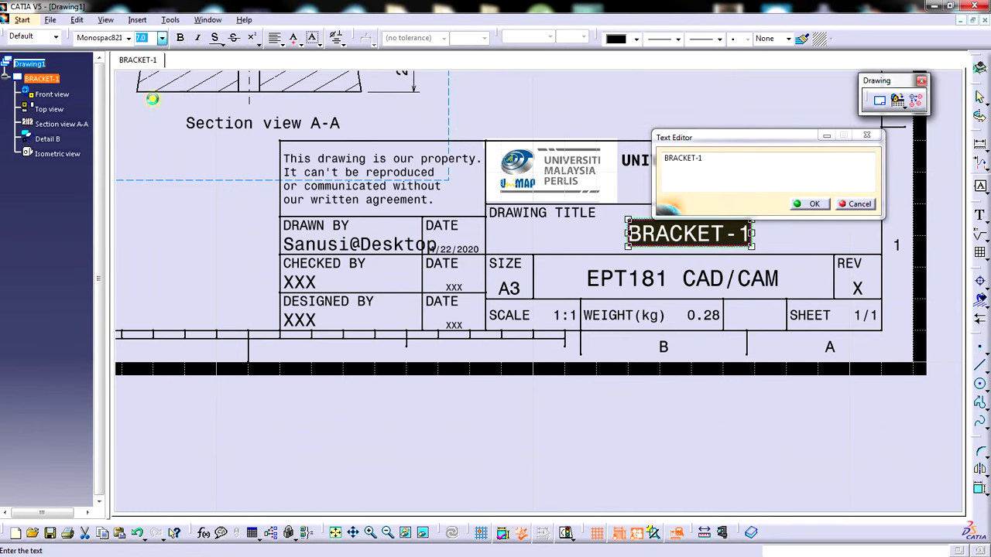
click(809, 204)
drag(681, 226, 686, 233)
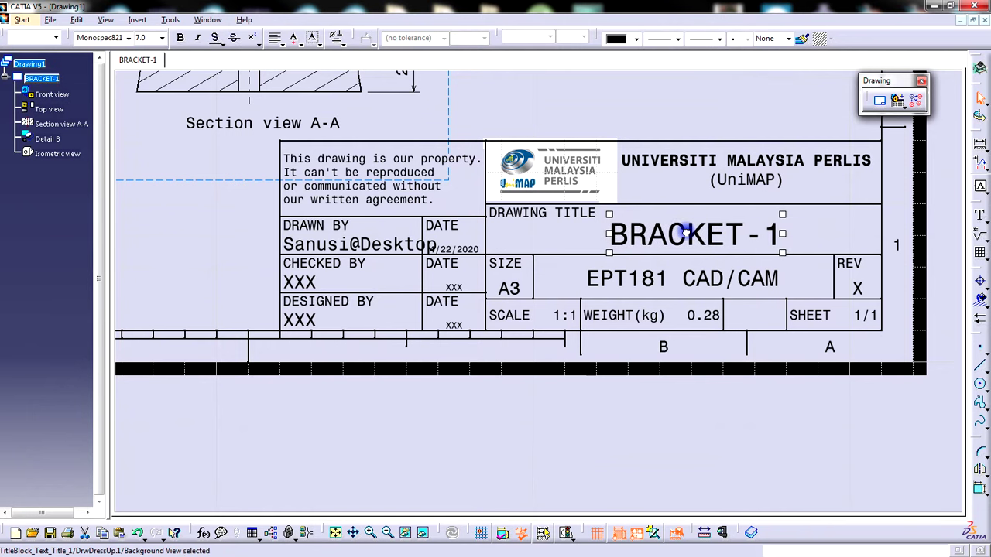
click(728, 398)
Change the scale entry in the title block to 2:3
mouse_move(727, 398)
middle_down()
mouse_move(721, 409)
mouse_move(718, 394)
middle_up()
middle_drag(800, 394, 738, 376)
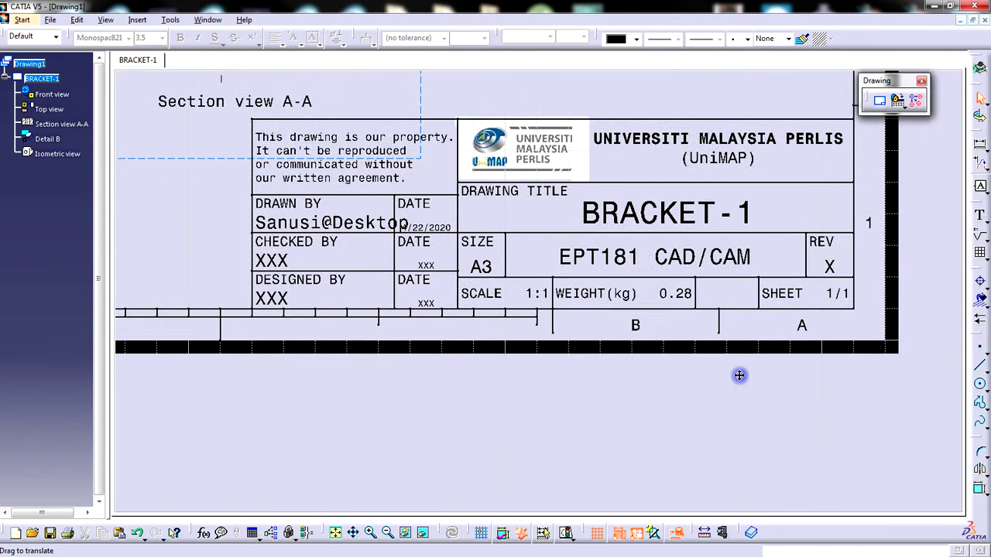
middle_drag(433, 380, 495, 398)
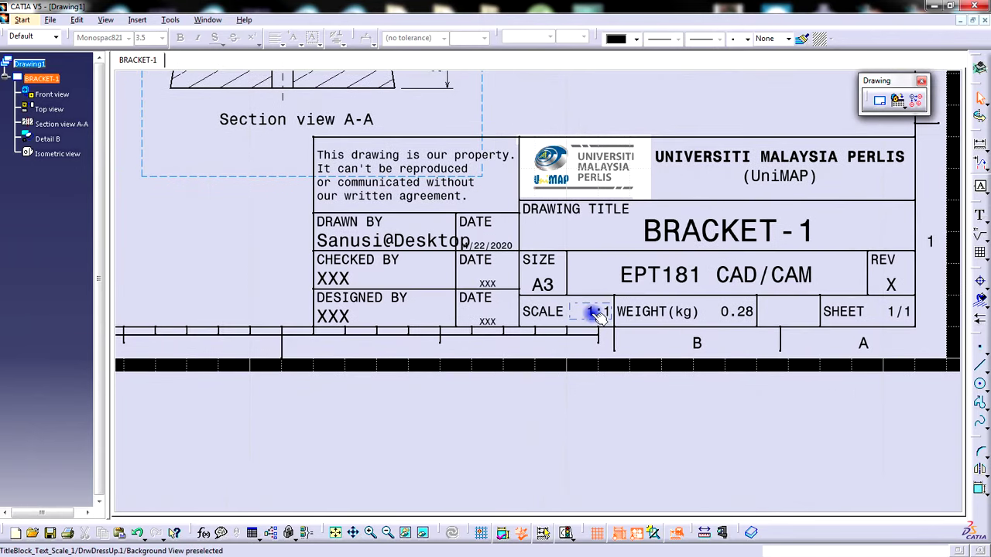
click(592, 312)
double_click(593, 312)
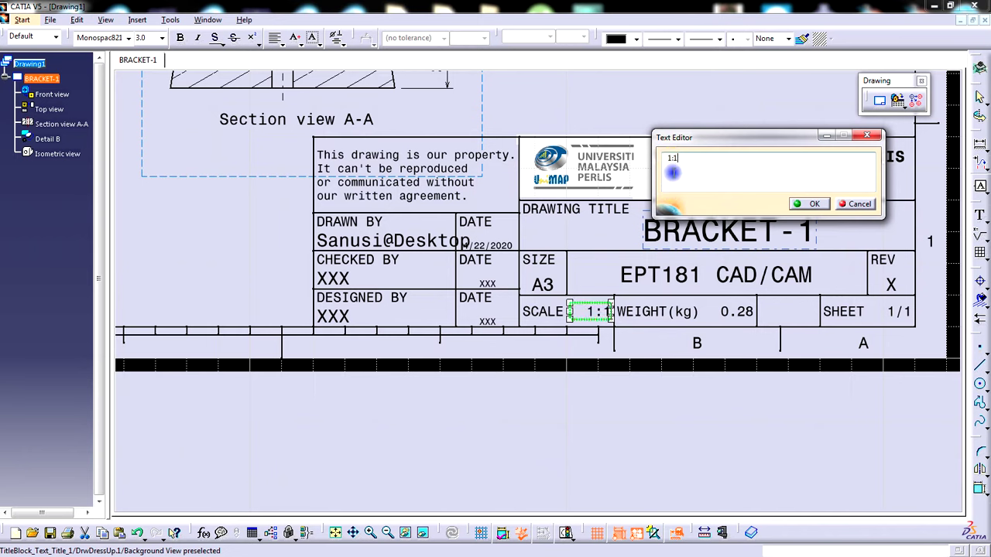
key(BackSpace)
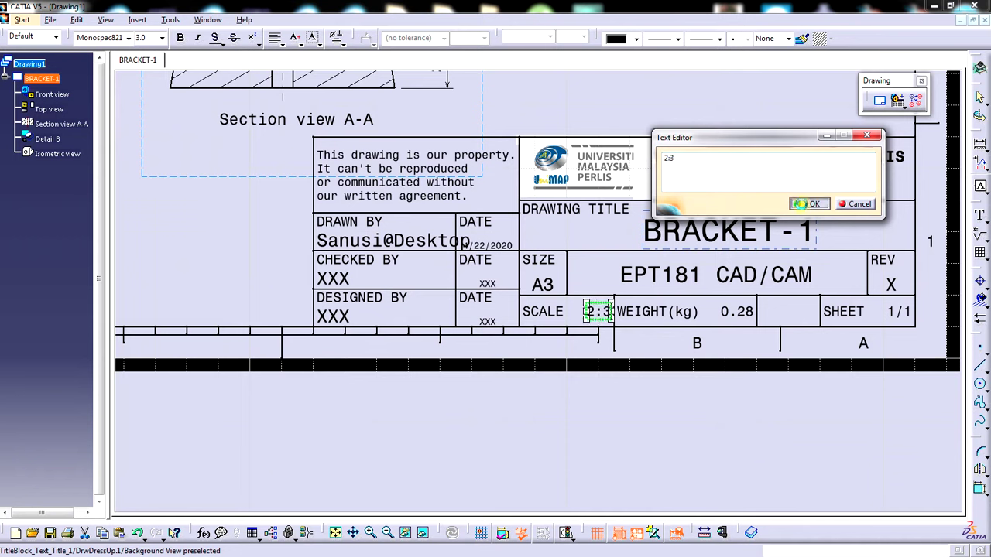
click(807, 203)
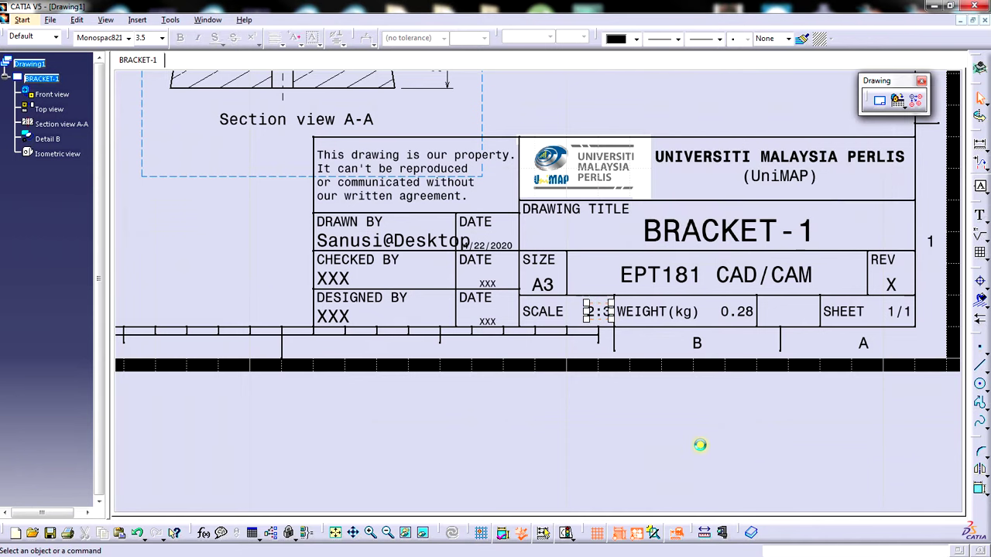
Move the 0.28 weight value into the empty cell before SHEET and centre the WEIGHT(kg) label in its own cell
click(601, 311)
click(637, 401)
mouse_move(637, 400)
middle_down()
mouse_move(708, 387)
mouse_move(677, 395)
mouse_move(642, 374)
middle_up()
drag(623, 303, 668, 302)
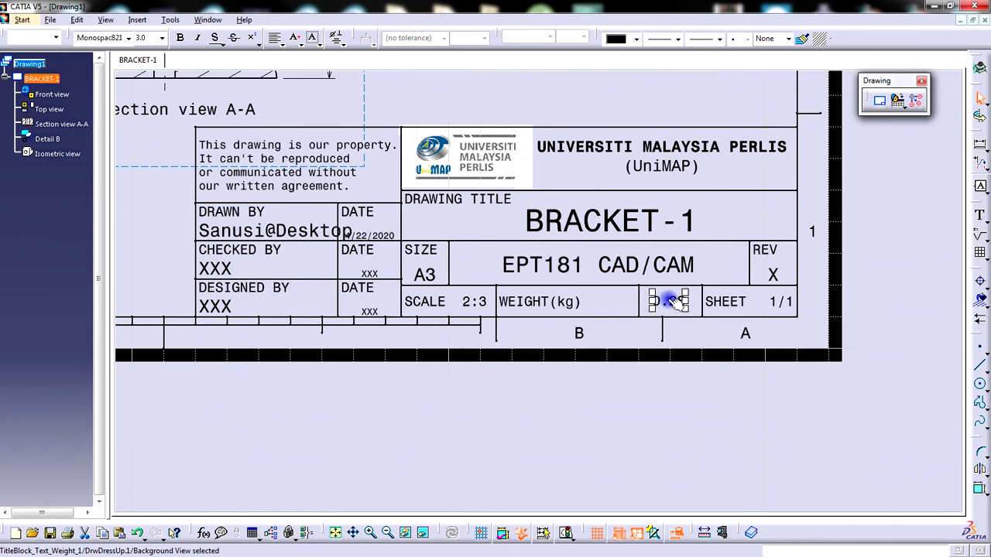
click(642, 368)
drag(542, 304, 572, 306)
click(668, 432)
mouse_move(512, 389)
middle_down()
mouse_move(668, 398)
mouse_move(684, 413)
middle_up()
middle_drag(573, 403, 604, 420)
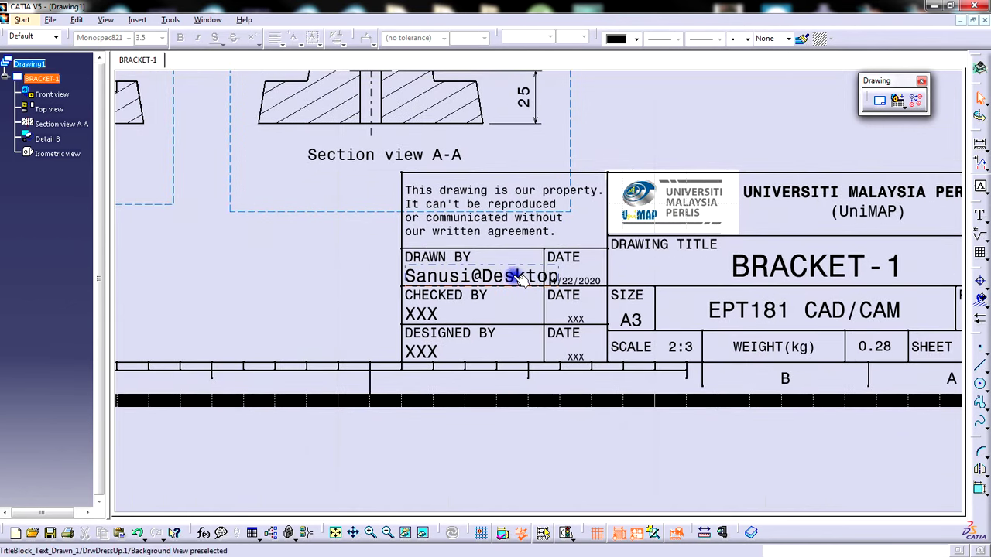
double_click(512, 275)
click(745, 165)
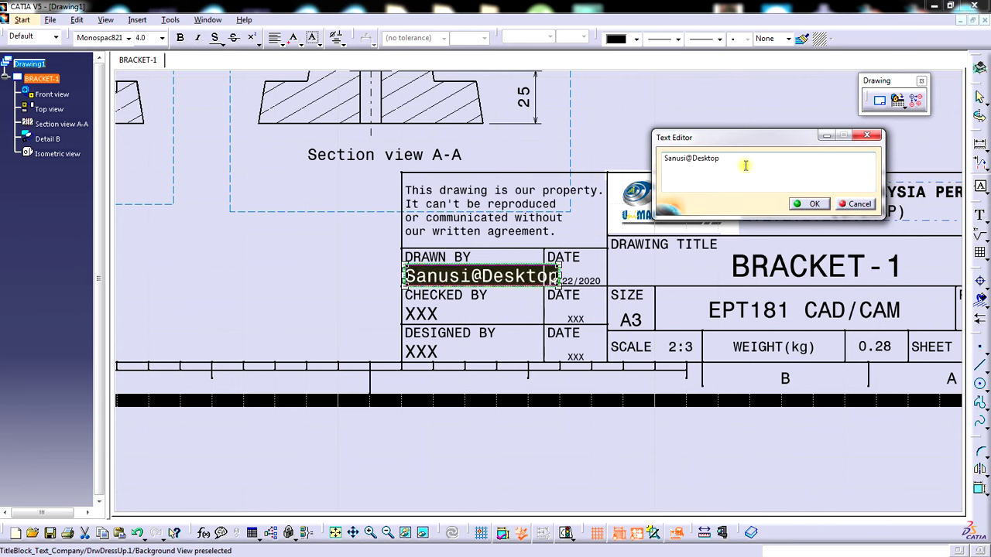
key(BackSpace)
key(BackSpace)
key(BackSpace)
key(BackSpace)
key(BackSpace)
key(BackSpace)
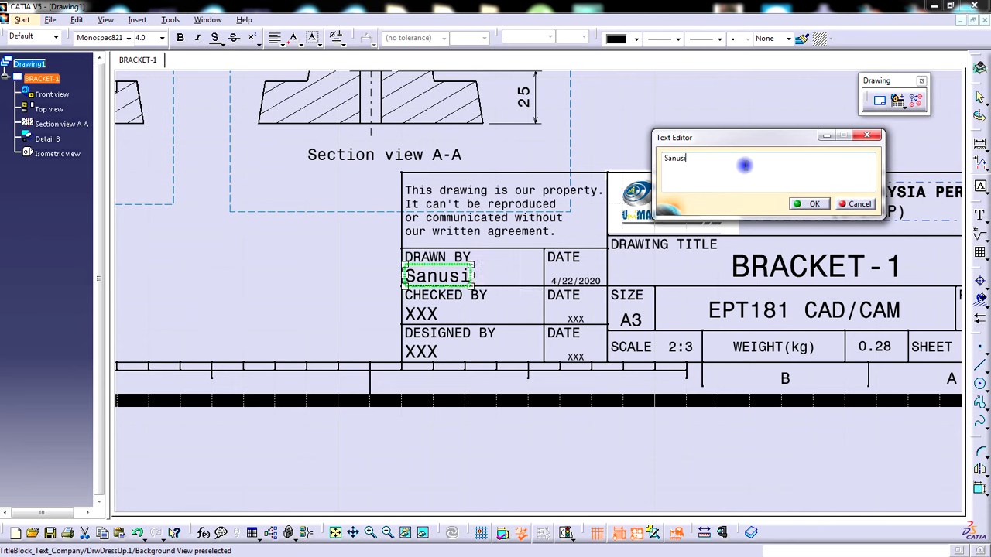
click(816, 205)
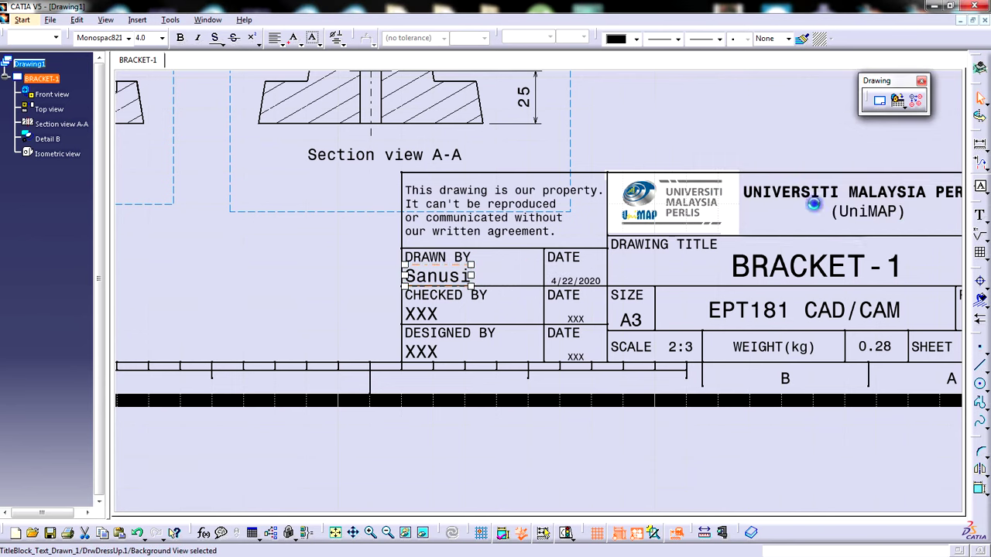
Replace the XXX placeholder under CHECKED BY with the checker's name in capitals
double_click(422, 312)
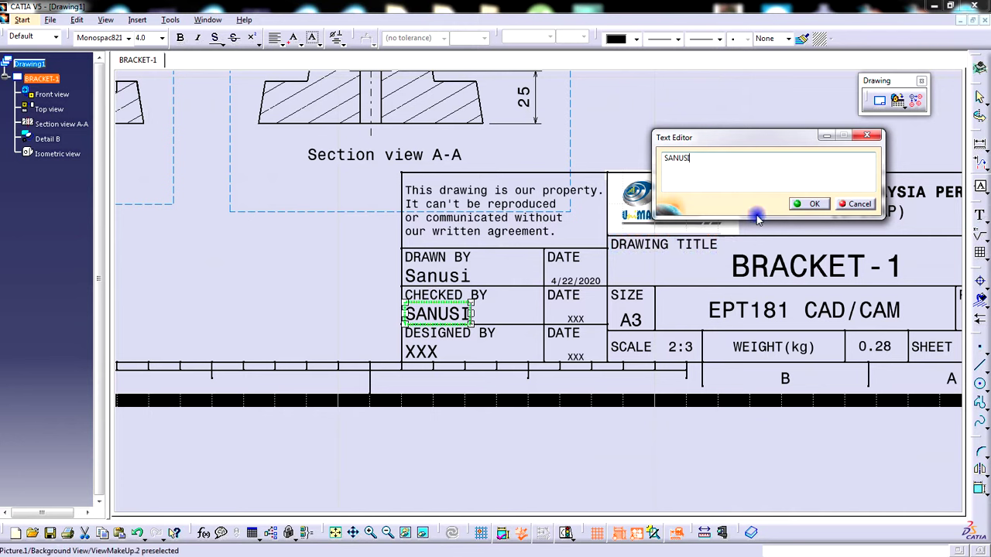
click(814, 204)
Try deleting the DESIGNED BY label from the title block and undo the deletion
scroll(526, 472, down, 2)
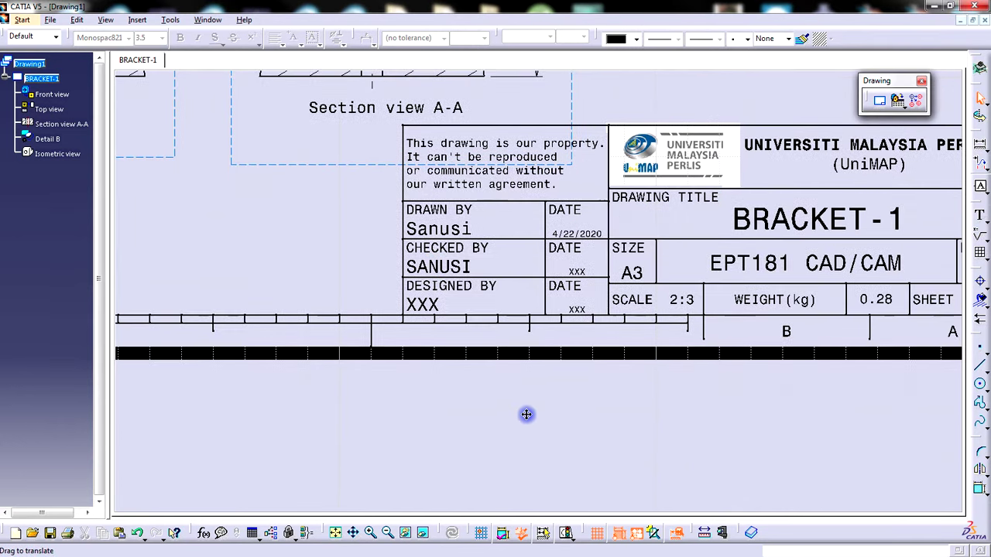
click(451, 287)
key(Delete)
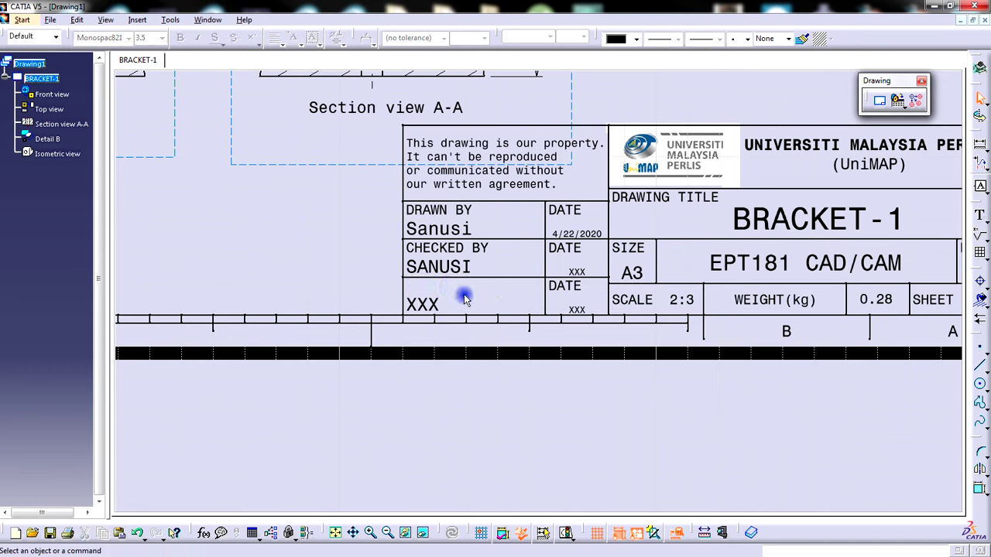
key(ctrl+z)
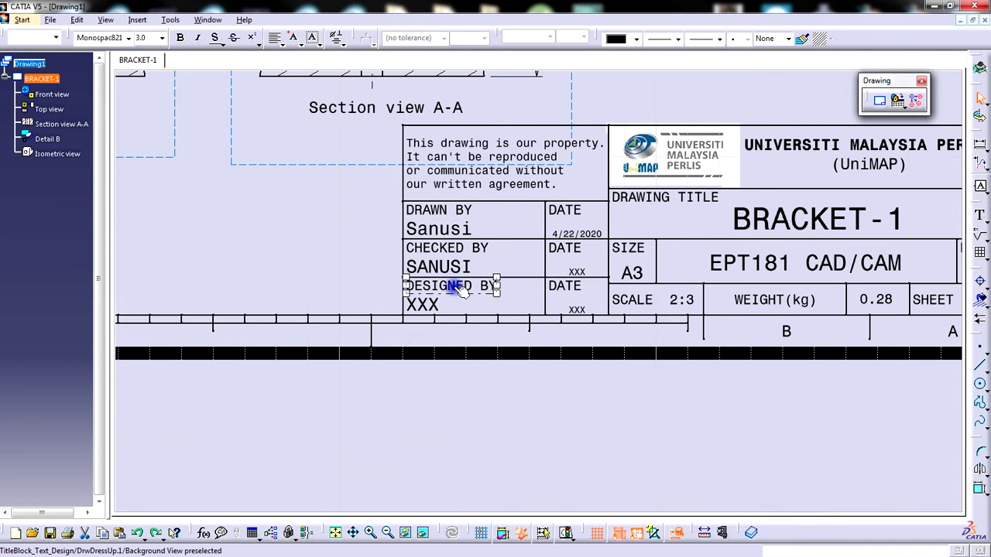
click(431, 304)
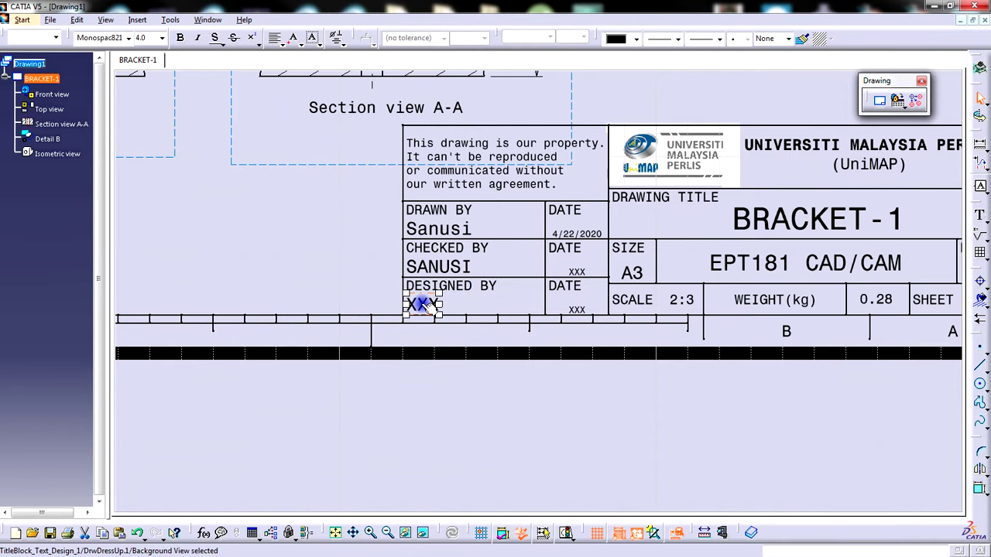
click(546, 413)
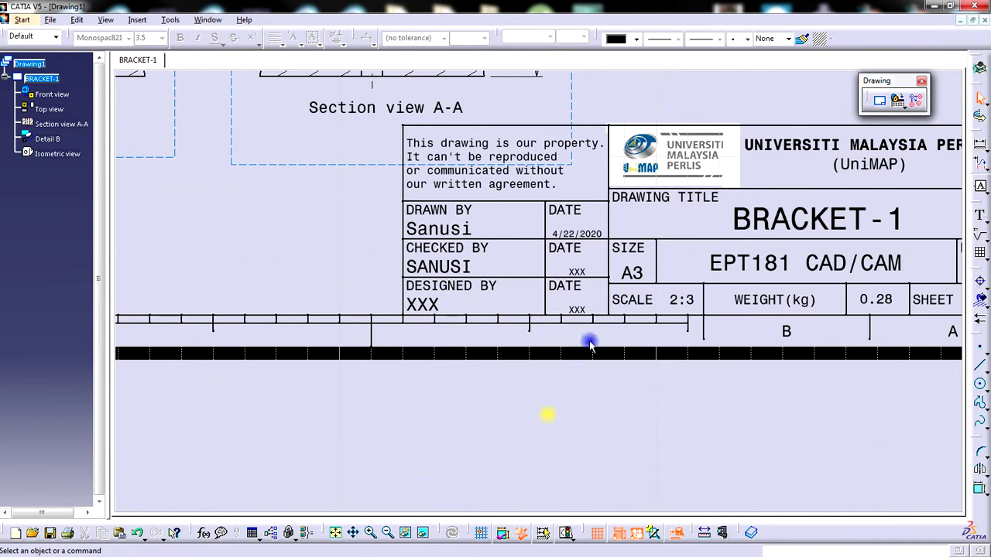
Delete the DATE label, its XXX placeholder and the vertical divider line from the DESIGNED BY row
click(579, 289)
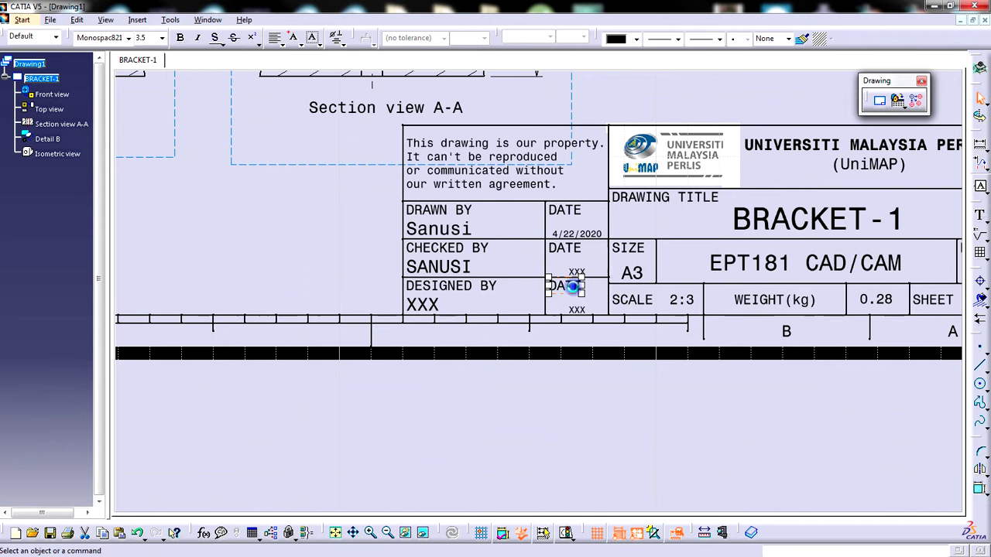
drag(581, 300, 587, 310)
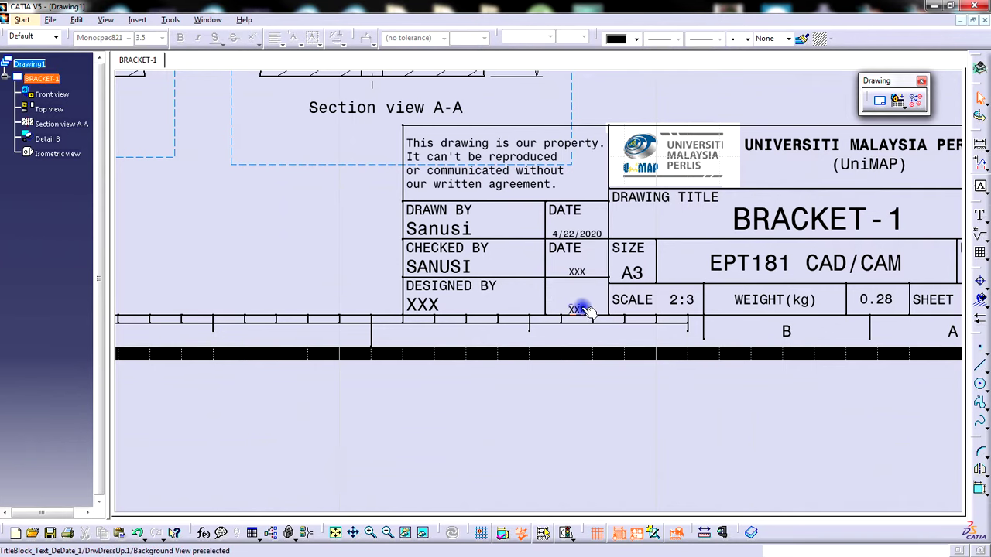
click(586, 309)
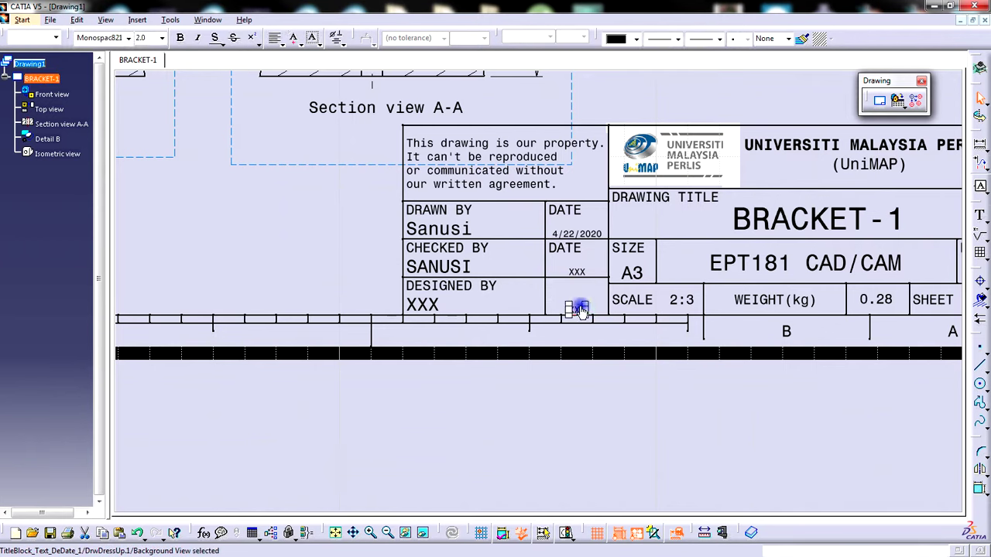
key(Delete)
click(546, 291)
key(Delete)
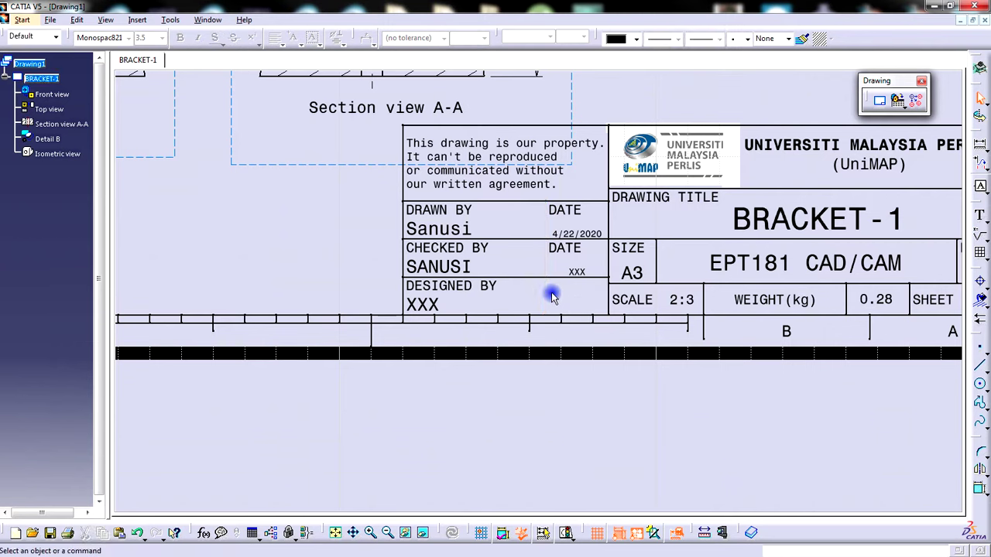
Draw a vertical divider line between the name and date columns, spanning the DRAWN BY and CHECKED BY rows
click(980, 367)
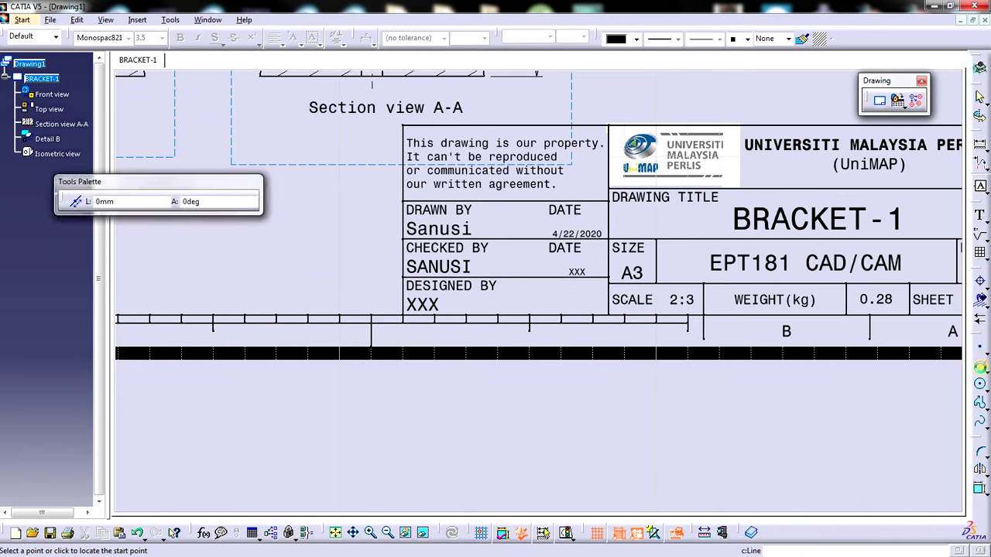
click(540, 201)
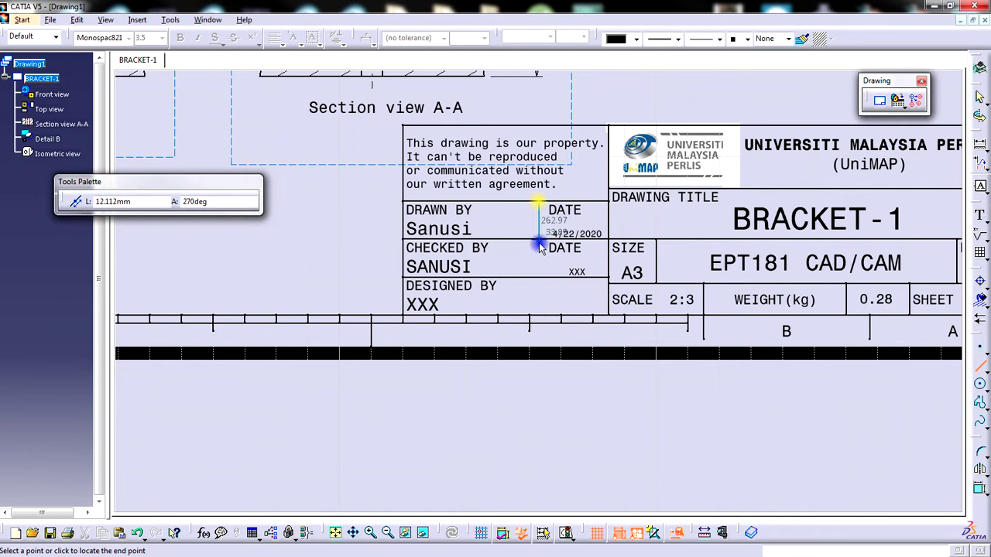
click(541, 277)
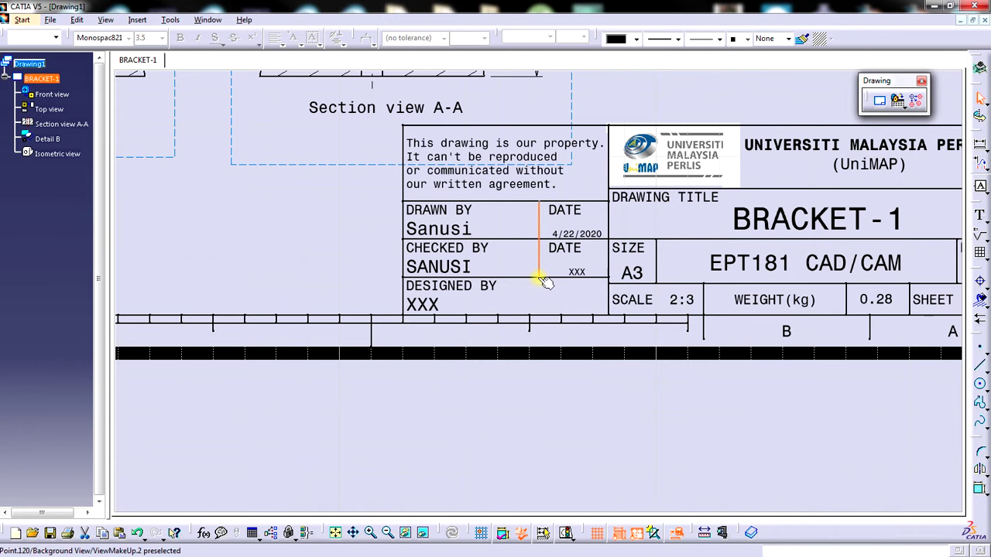
Change the DESIGNED BY label to MATERIAL
click(480, 286)
double_click(480, 285)
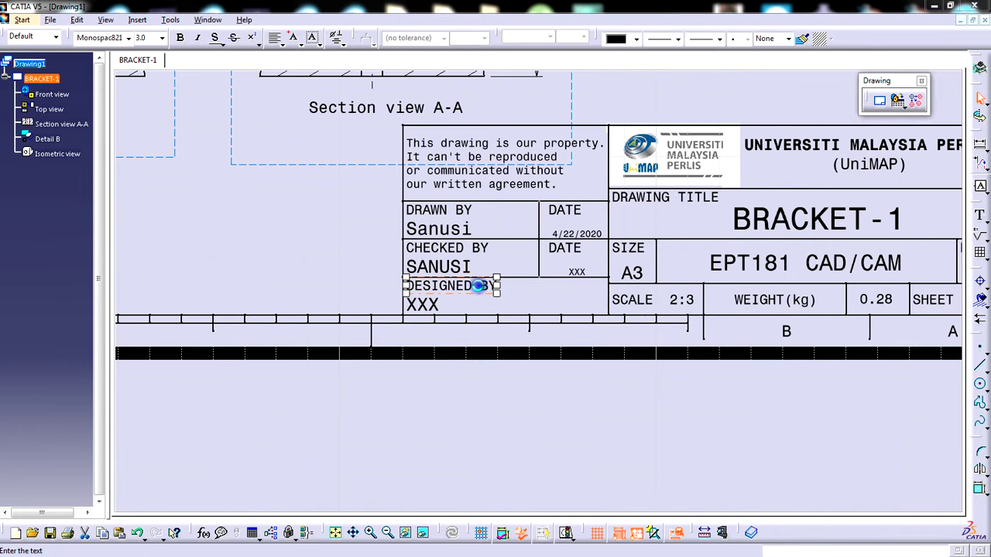
text(MATERIAL)
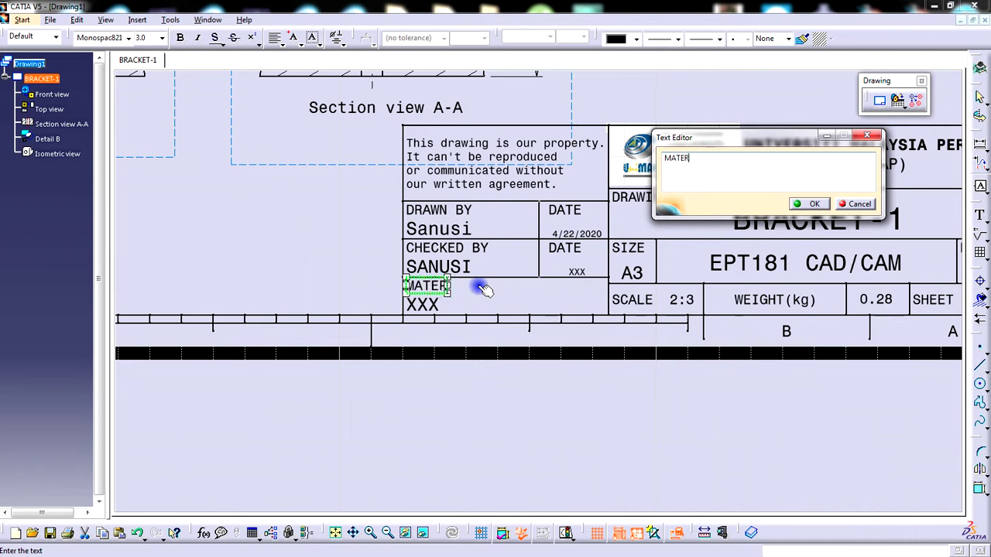
click(810, 203)
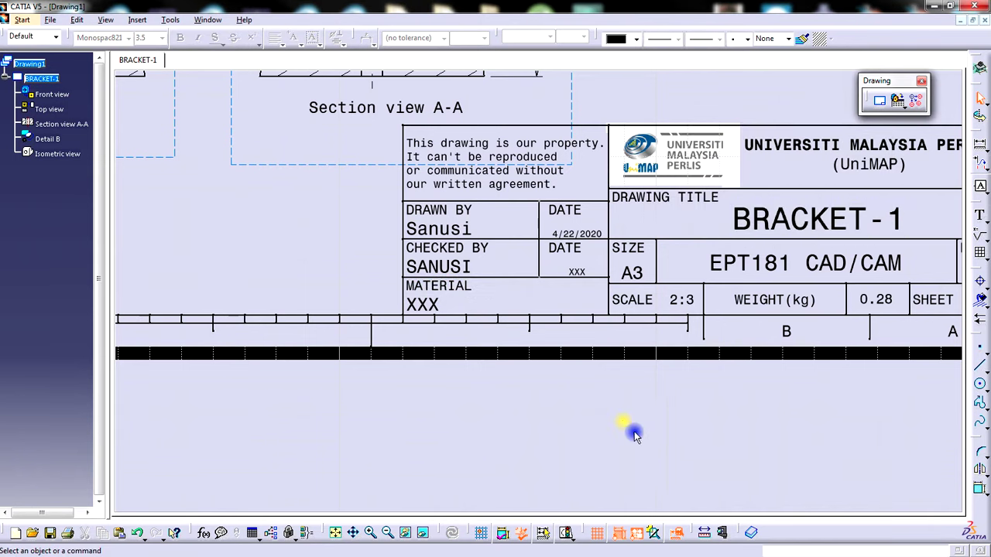
Replace the XXX placeholder under MATERIAL with STEEL and move it to the middle of the cell
double_click(424, 305)
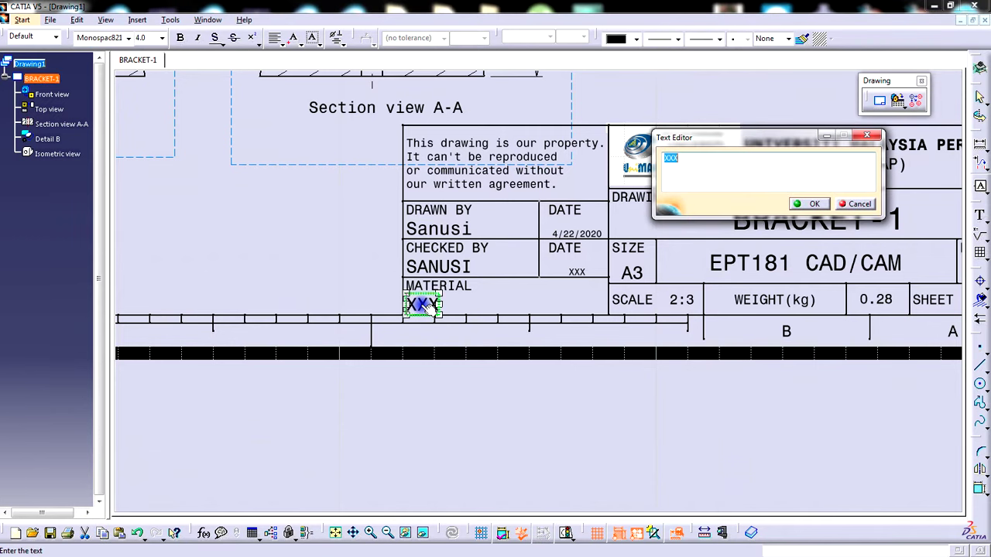
text(STEEL)
click(805, 204)
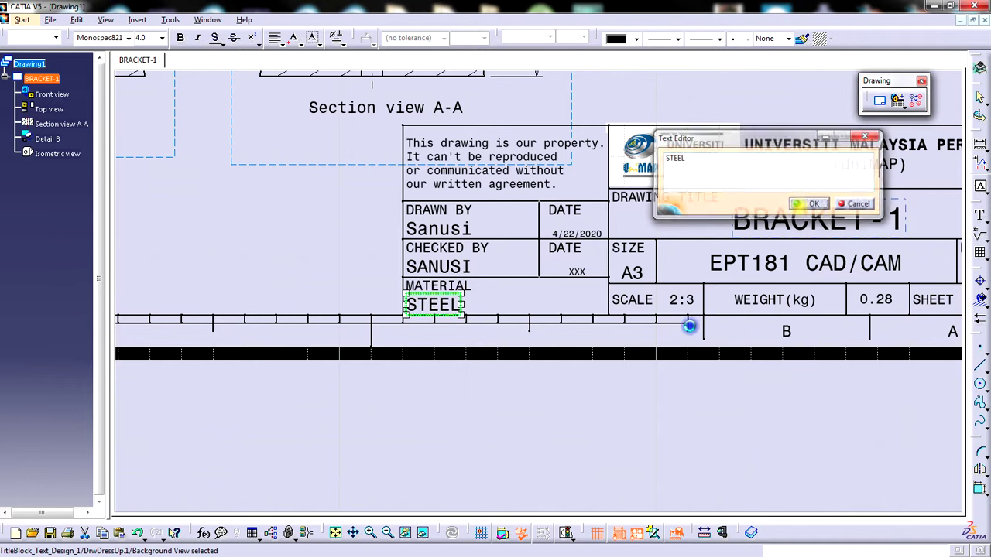
drag(437, 306, 507, 302)
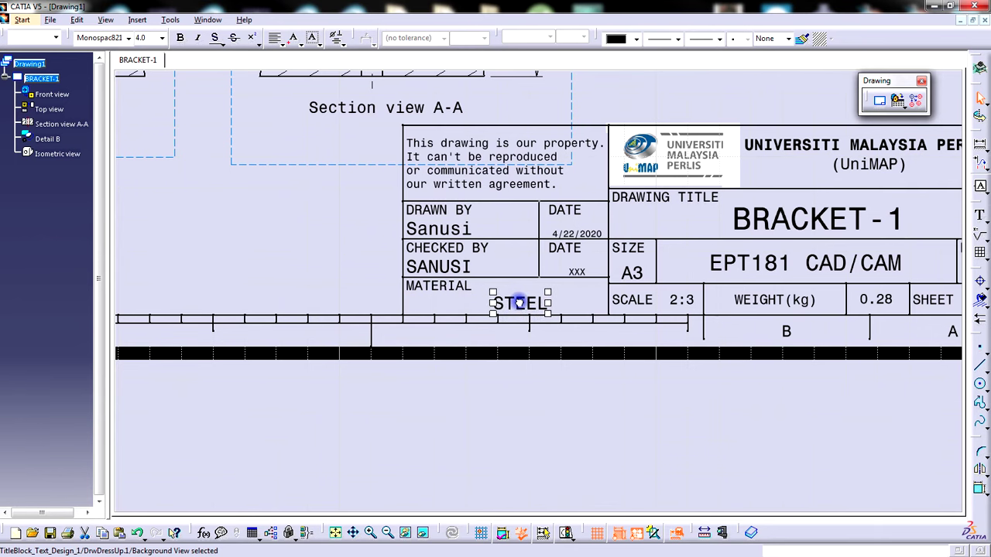
click(568, 380)
Shift the weight label toward the start of its cell, change it to WEIGHT(kg):, and place the 0.28 value directly after it
mouse_move(668, 403)
middle_down()
mouse_move(657, 387)
mouse_move(539, 398)
middle_up()
middle_drag(633, 392, 631, 404)
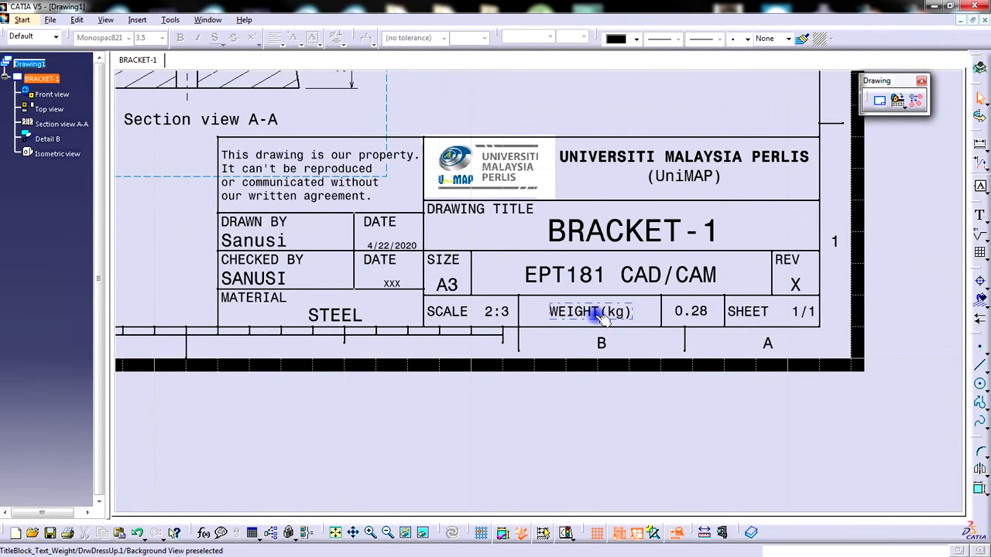
drag(602, 317, 573, 313)
click(646, 378)
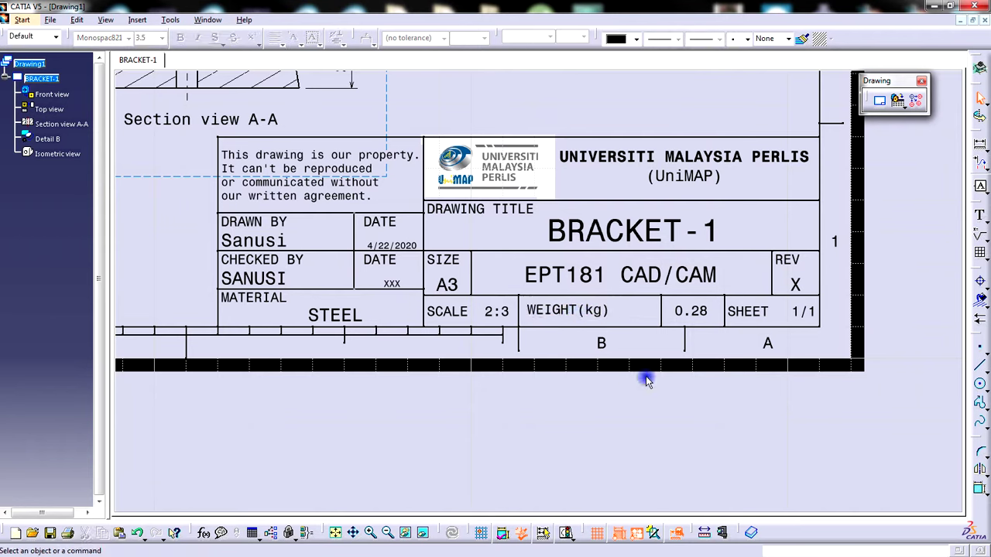
double_click(599, 310)
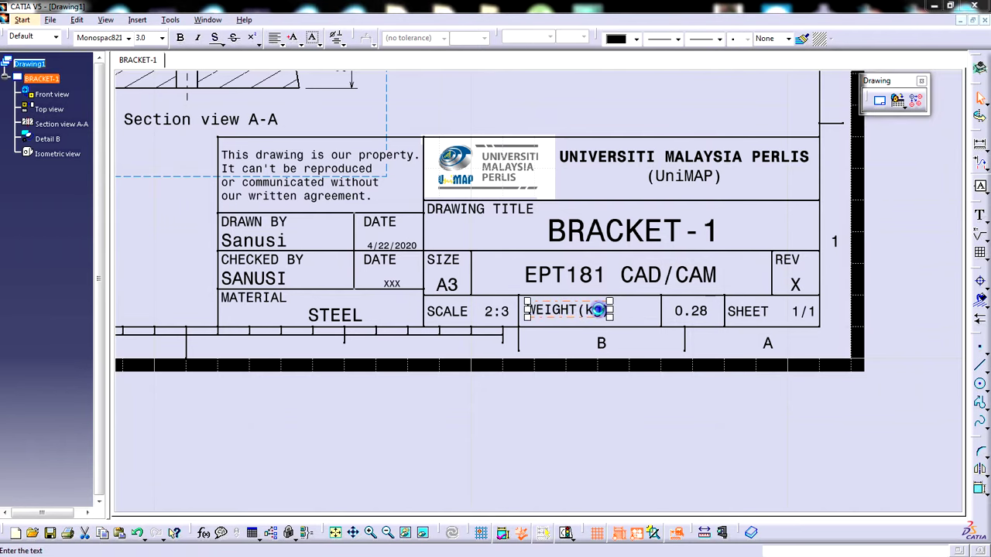
click(714, 159)
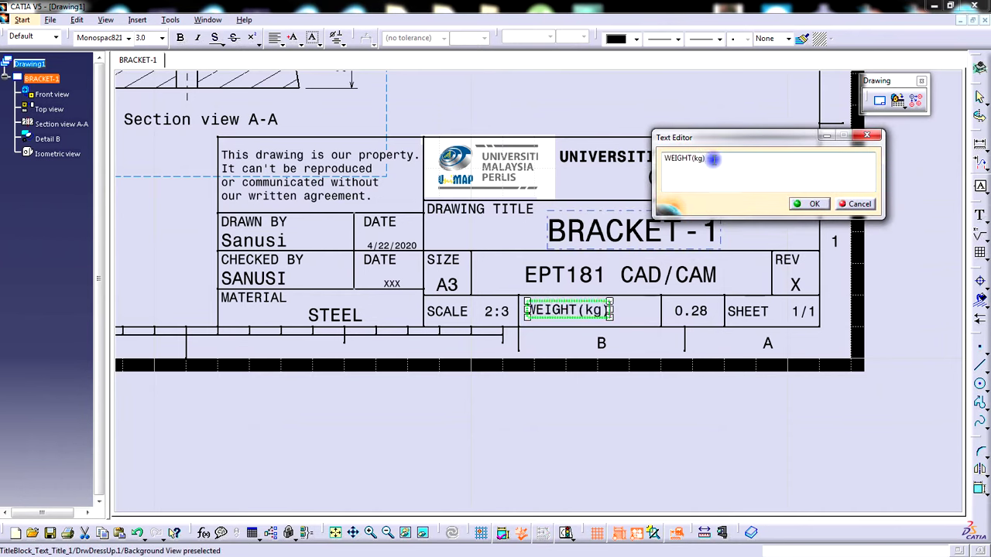
click(810, 203)
click(729, 428)
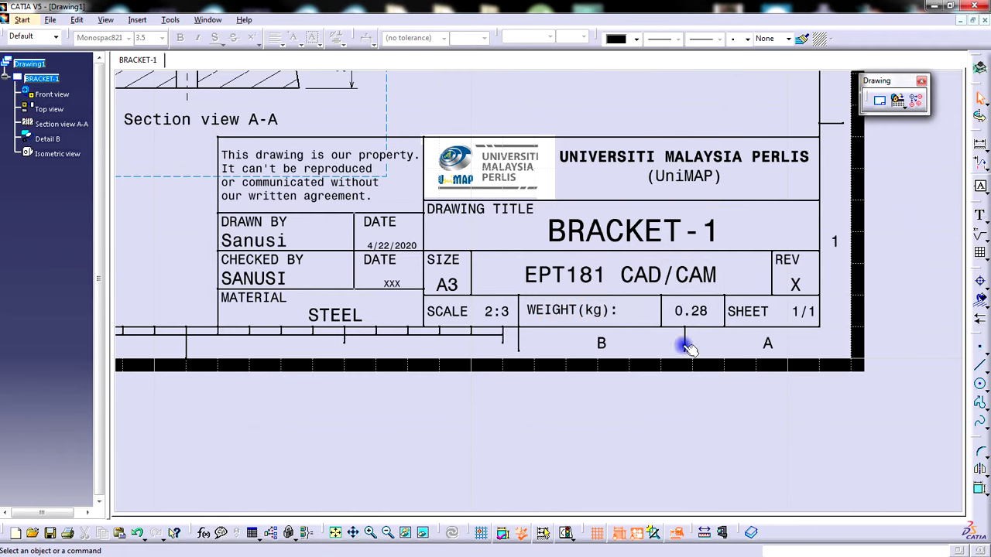
drag(683, 310, 629, 311)
click(694, 444)
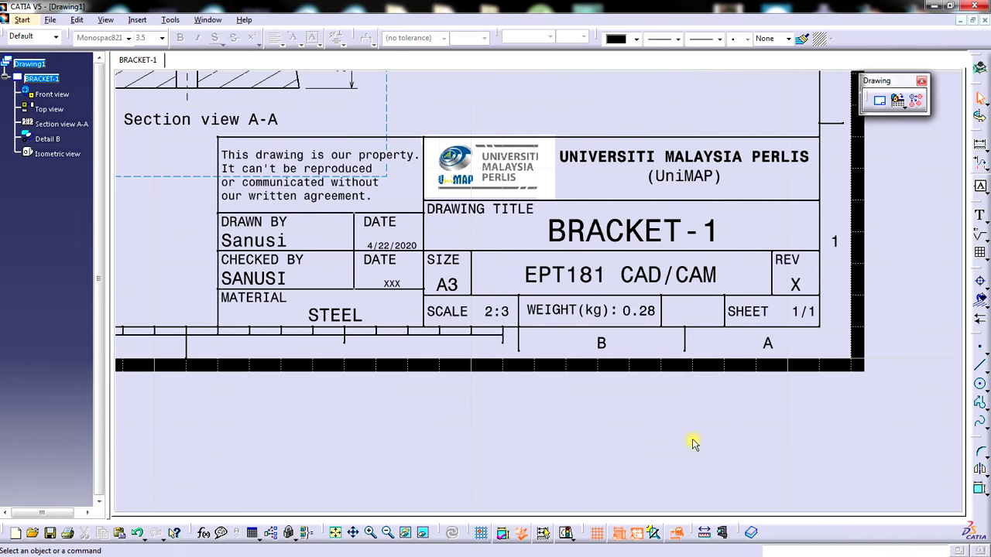
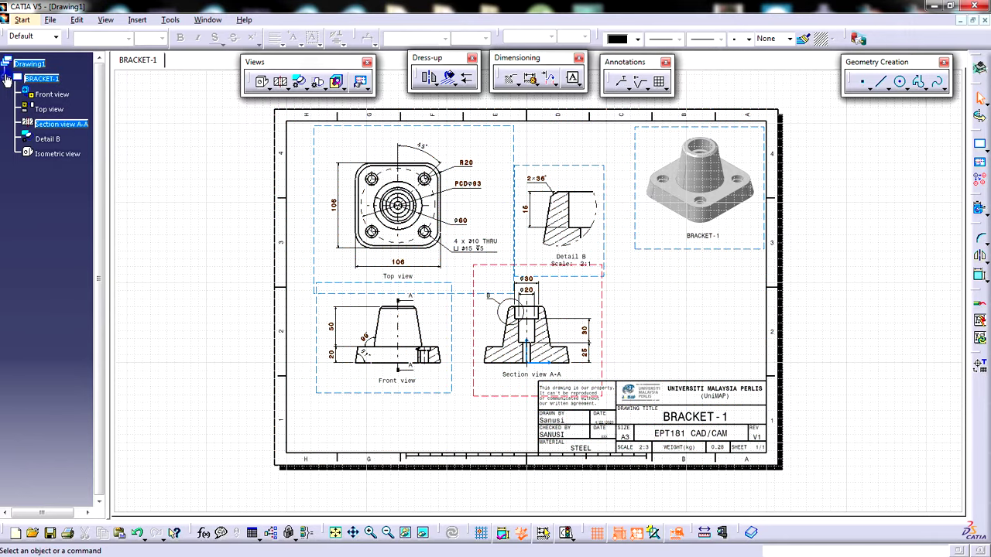
Collapse the BRACKET-1 sheet in the drawing's tree and add a new sheet to the drawing
click(7, 79)
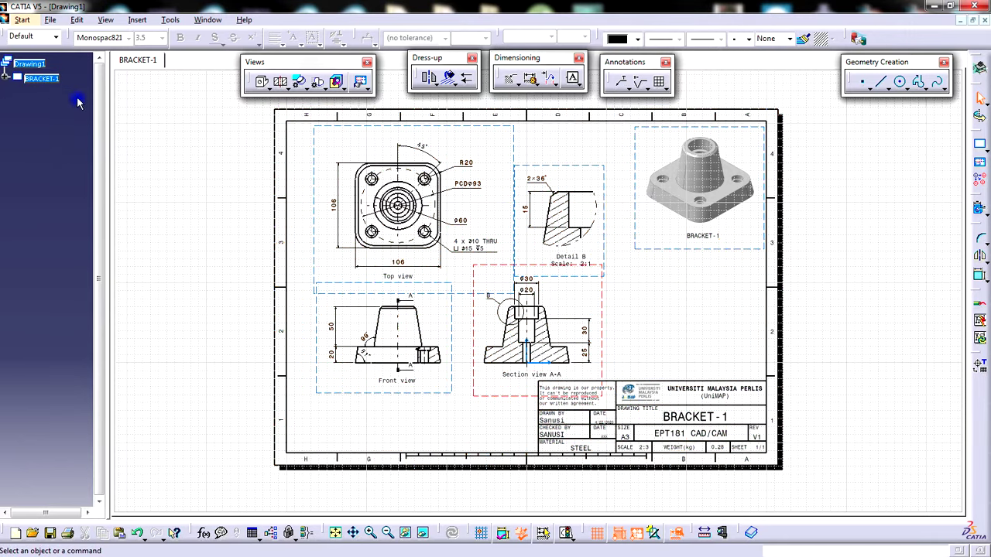
click(142, 22)
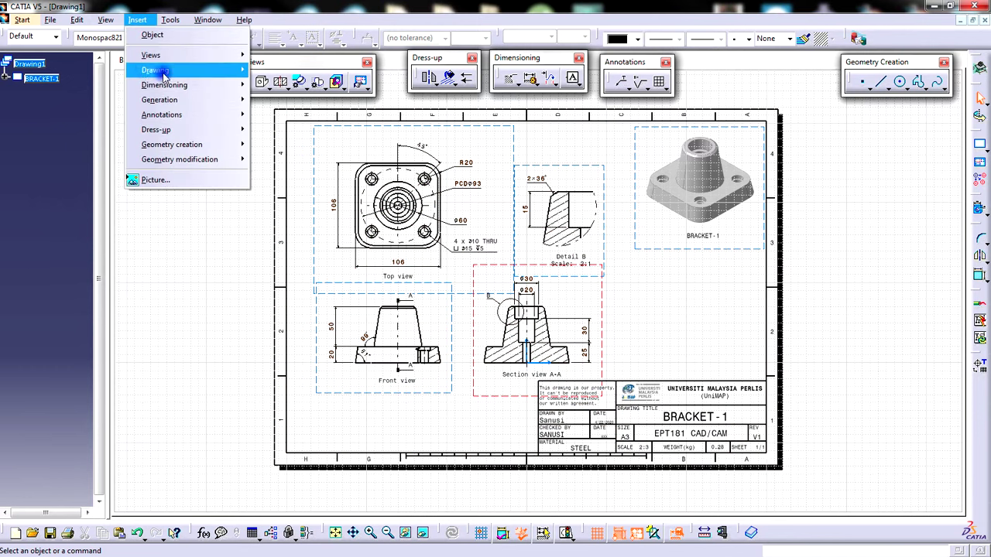
mouse_move(163, 73)
mouse_move(354, 73)
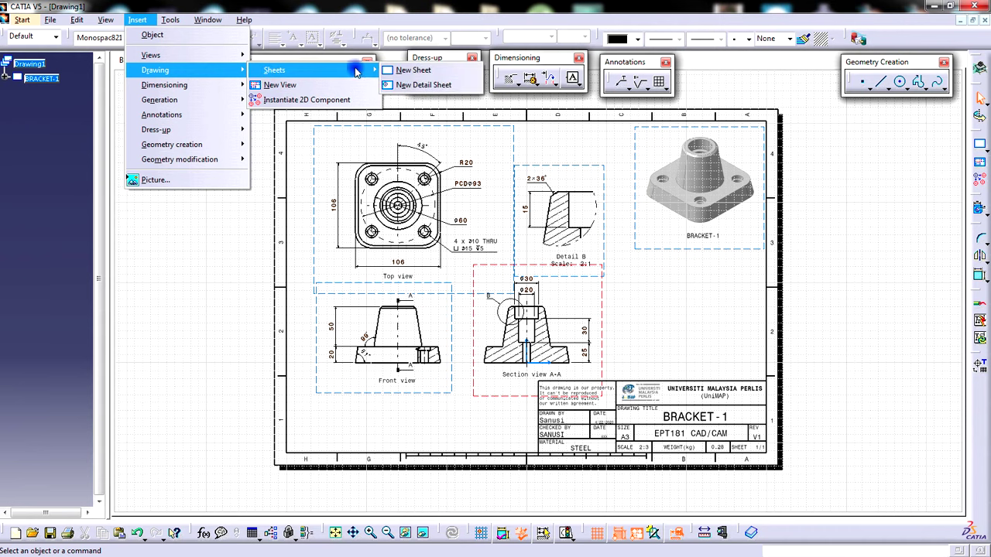
click(415, 71)
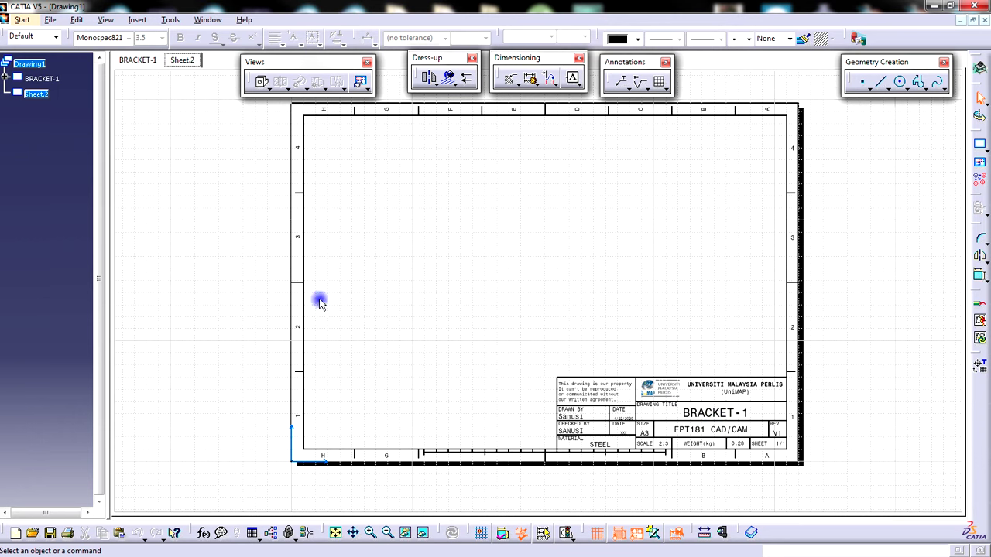
Open the new sheet's properties and rename it from the default to BRACKET-2
click(43, 94)
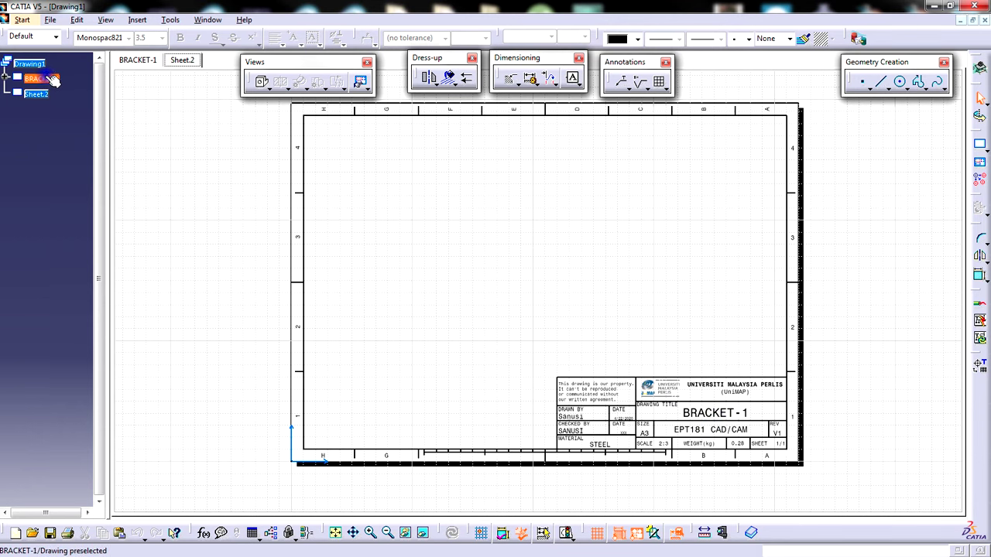
click(40, 93)
right_click(43, 96)
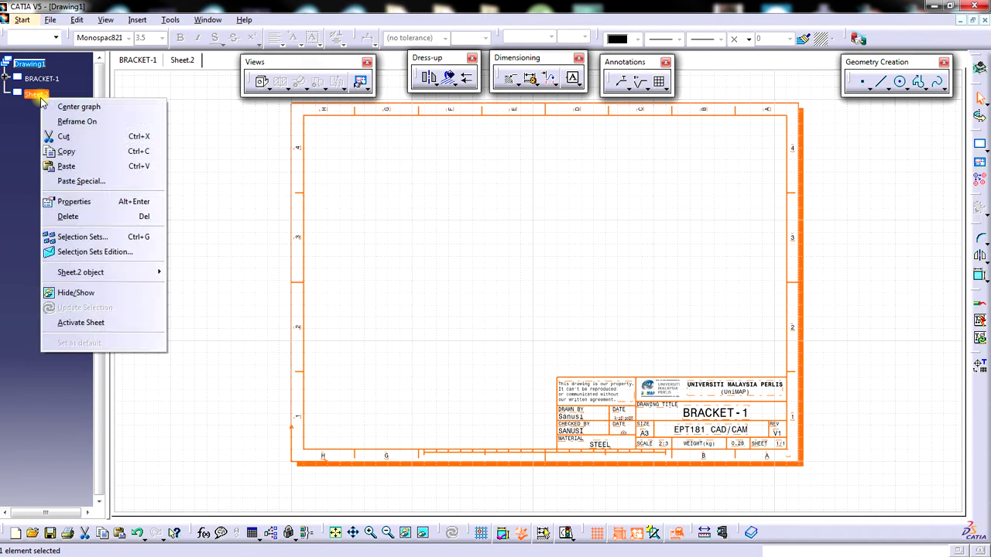
click(85, 204)
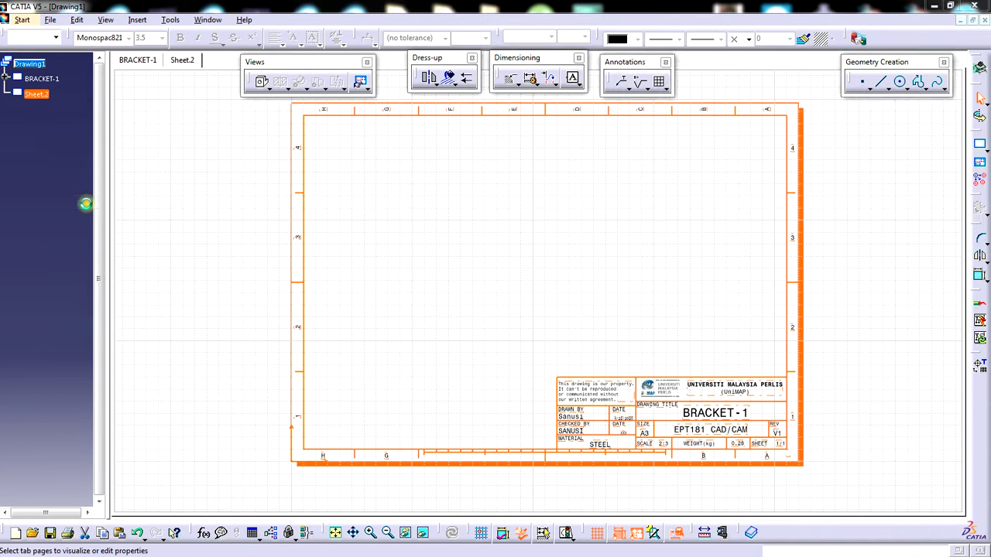
drag(707, 70, 614, 59)
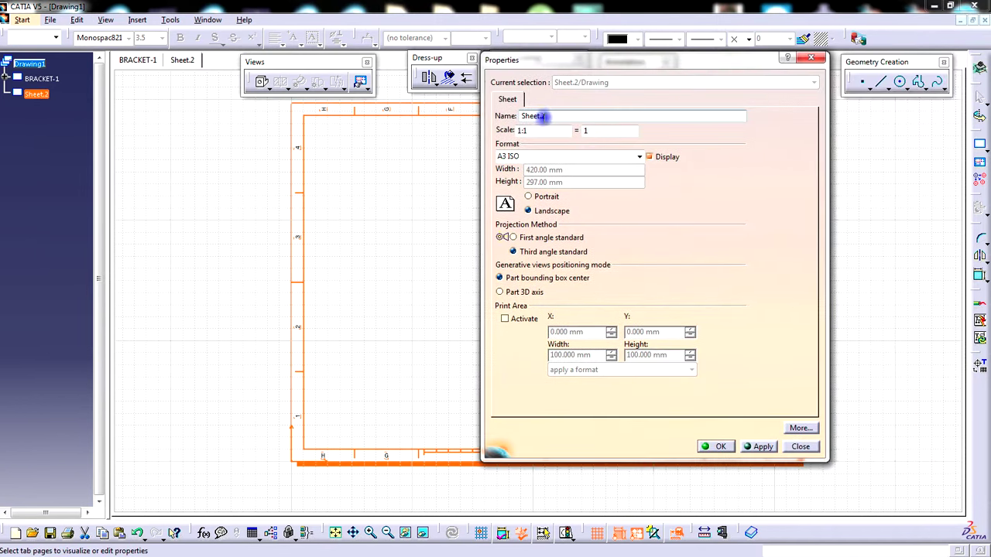
drag(552, 116, 505, 113)
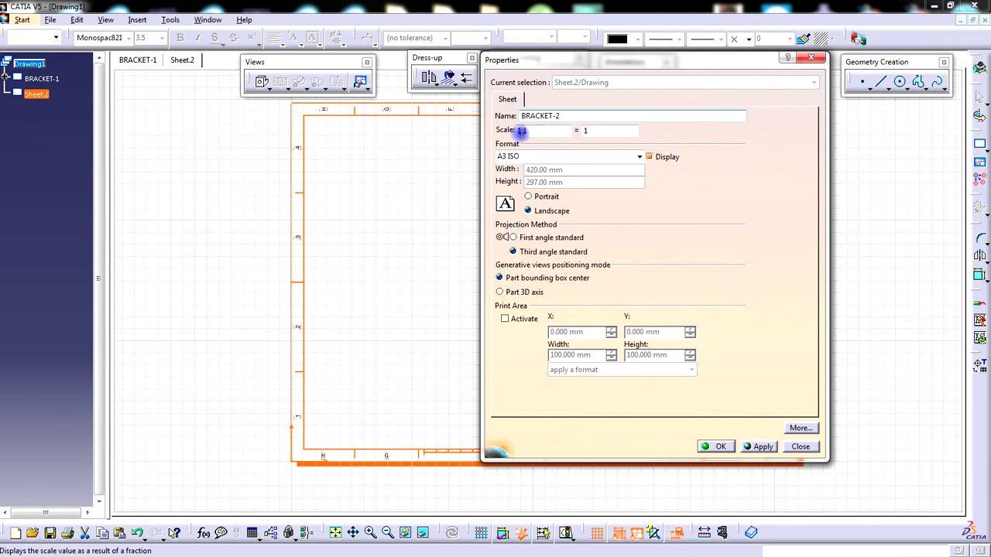
Set the BRACKET-2 sheet's scale to 2:3, accept the sheet properties, and clear the selection
drag(526, 131, 511, 134)
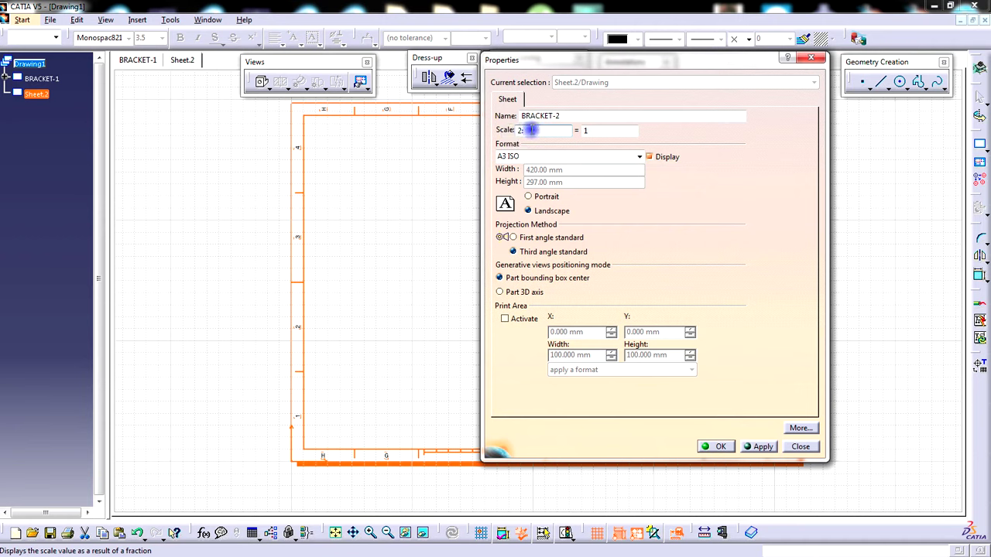
click(590, 131)
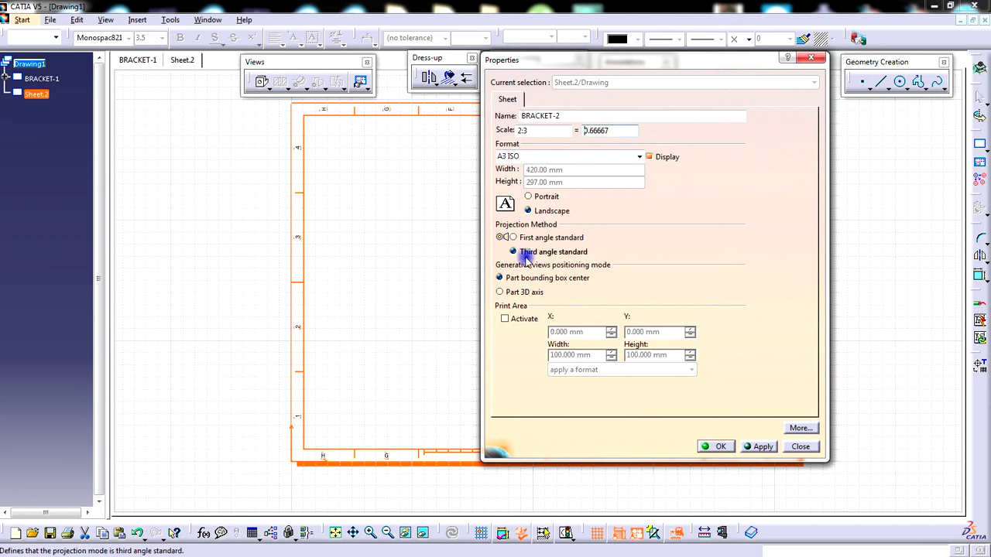
click(711, 447)
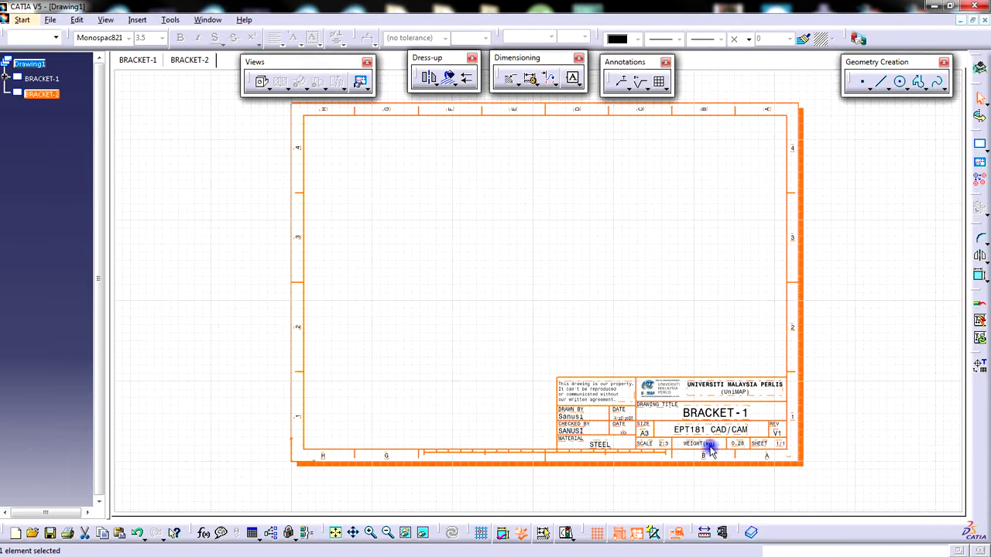
click(476, 275)
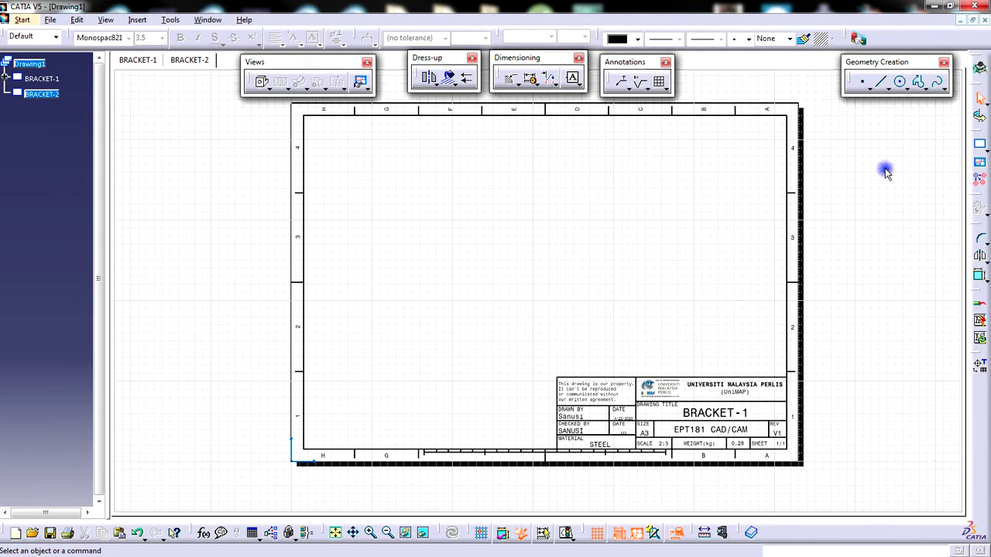
Start a front view on BRACKET-2, using the upper face of the base flange in the BRACKET.stp model as reference plane
click(264, 84)
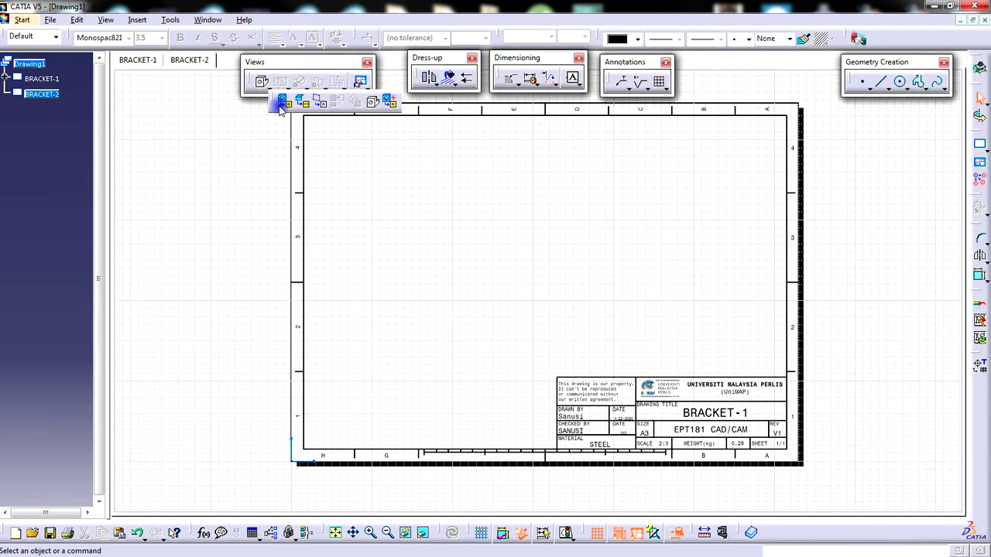
click(284, 108)
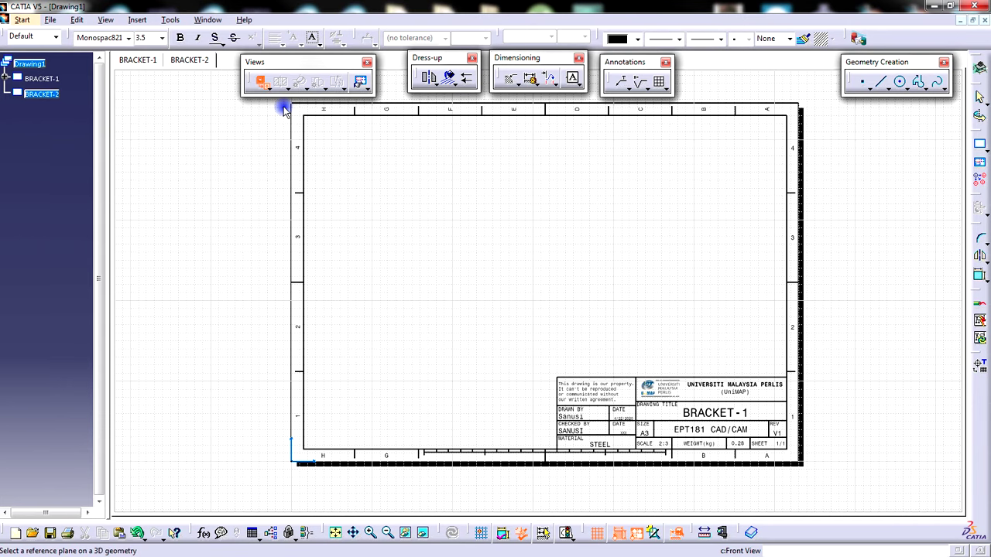
click(206, 21)
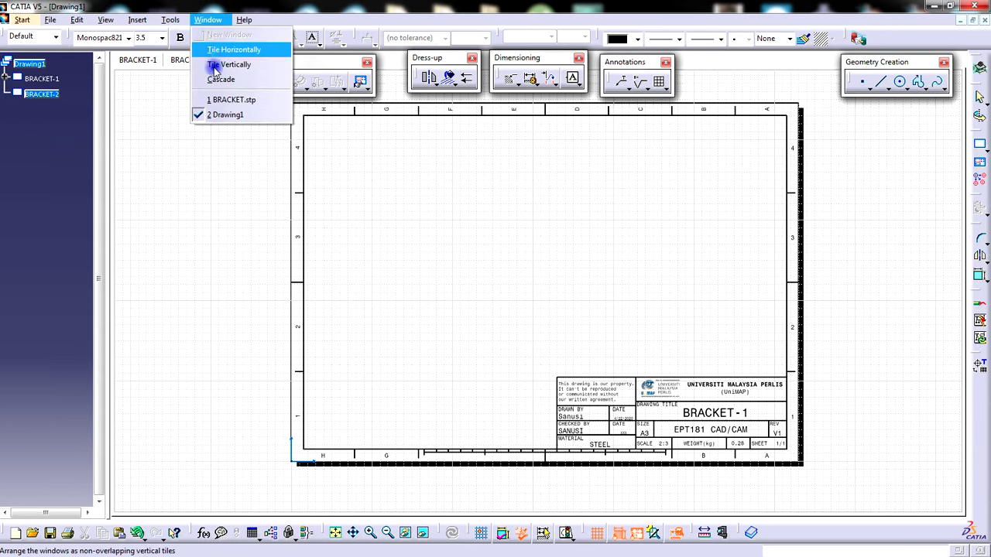
click(226, 100)
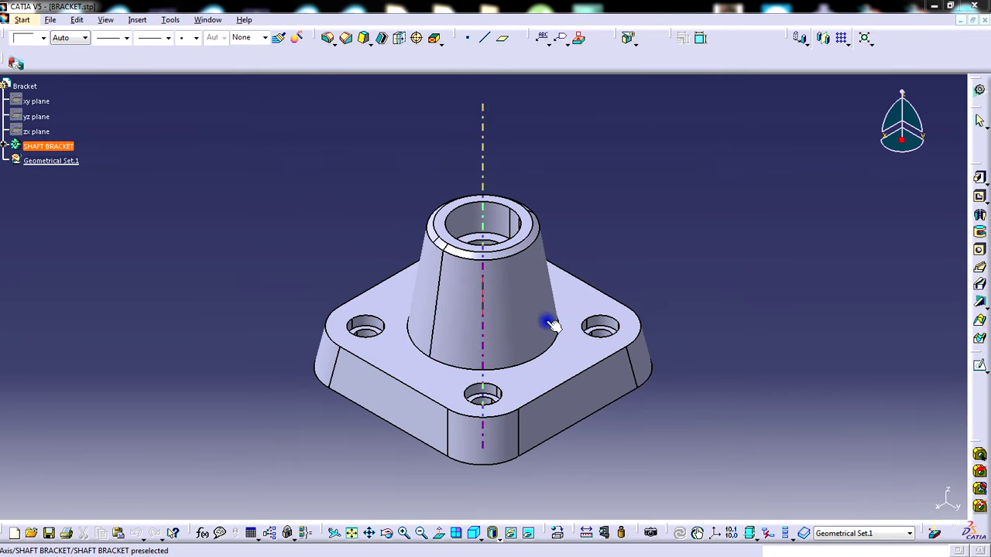
click(577, 368)
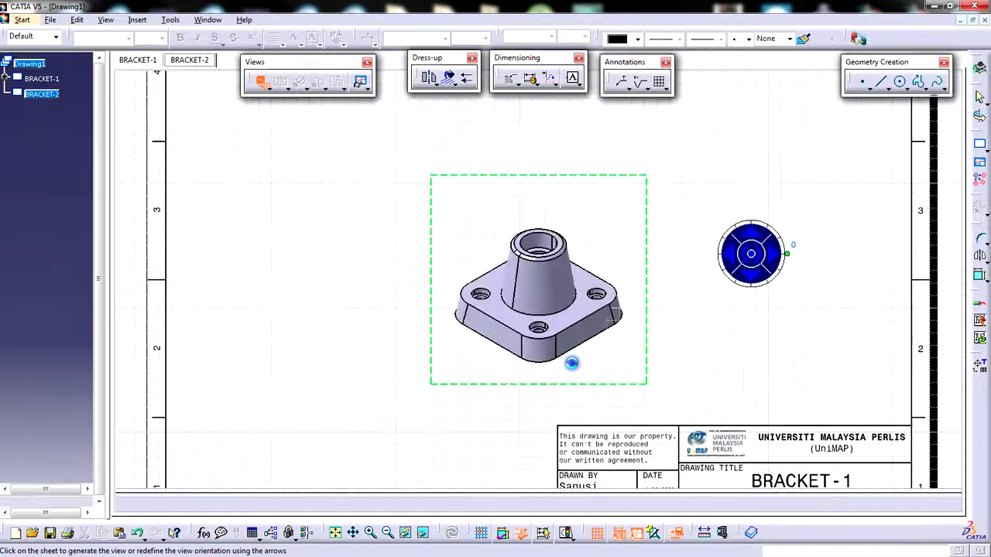
mouse_move(652, 303)
ctrl+middle_down()
mouse_move(657, 338)
mouse_move(659, 328)
ctrl+middle_up()
scroll(659, 328, down, 1)
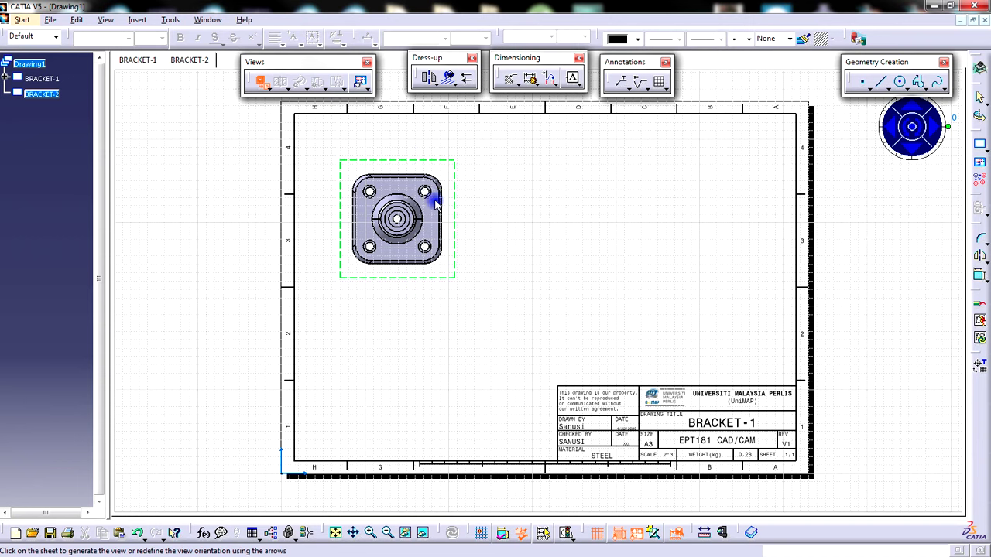
Clear the toolbar away from the view compass and try hand-rotating the front view preview to 120 and 60 degrees
drag(888, 68, 747, 66)
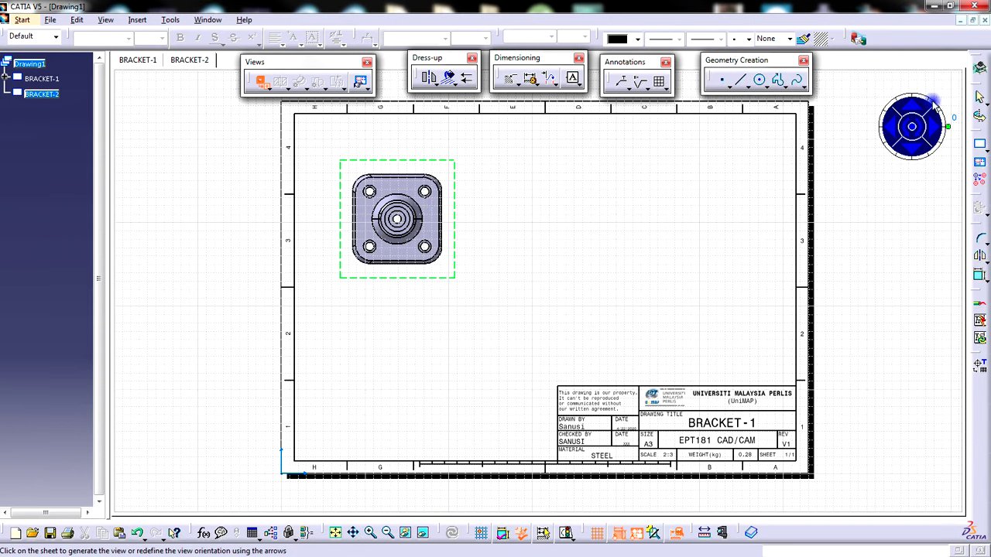
drag(950, 132, 900, 107)
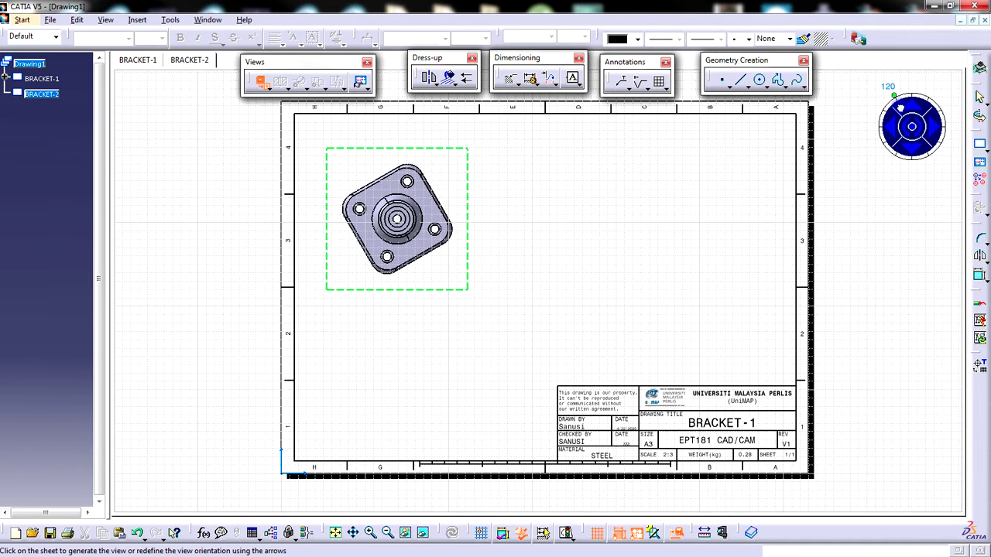
drag(907, 113, 921, 94)
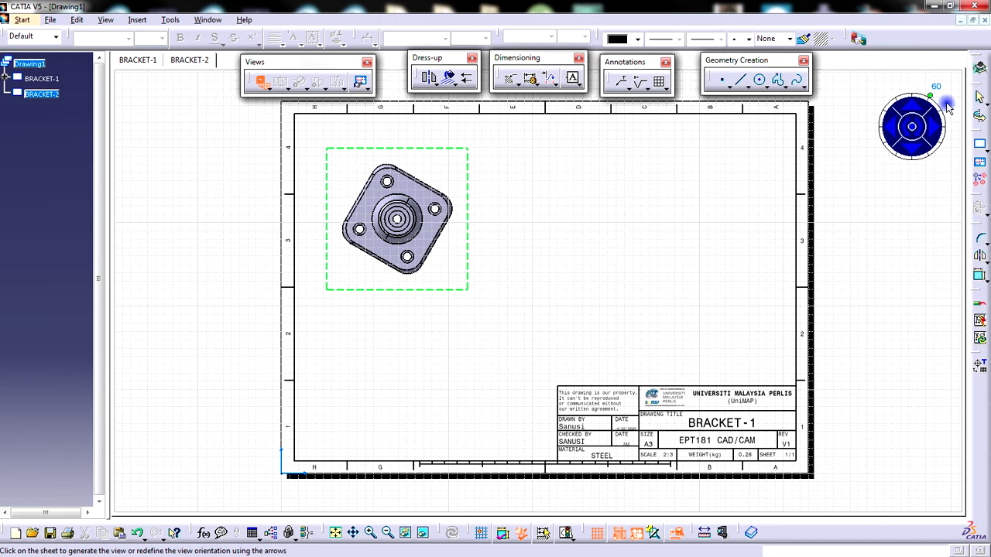
Set the front view preview's current angle to 45 degrees and generate the view on the sheet
right_click(931, 101)
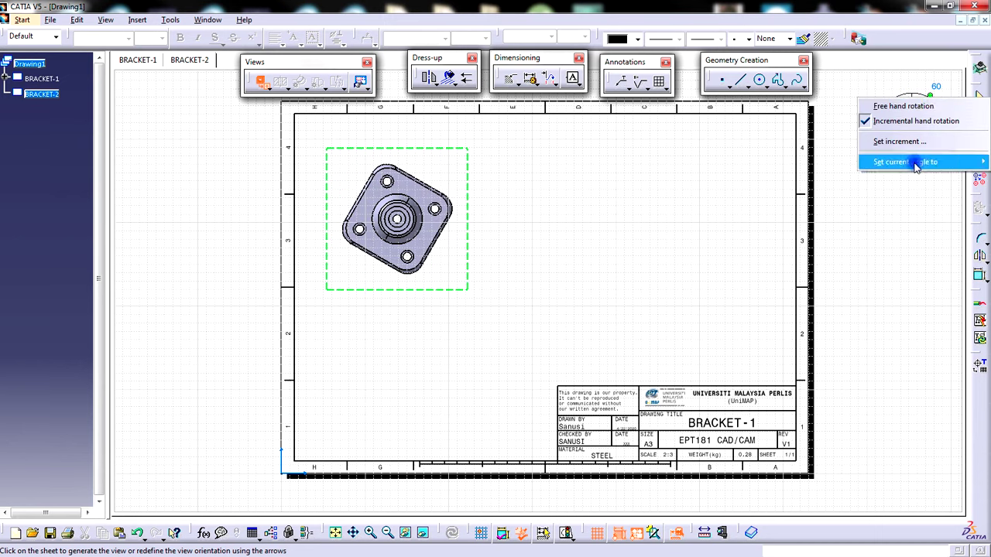
mouse_move(906, 162)
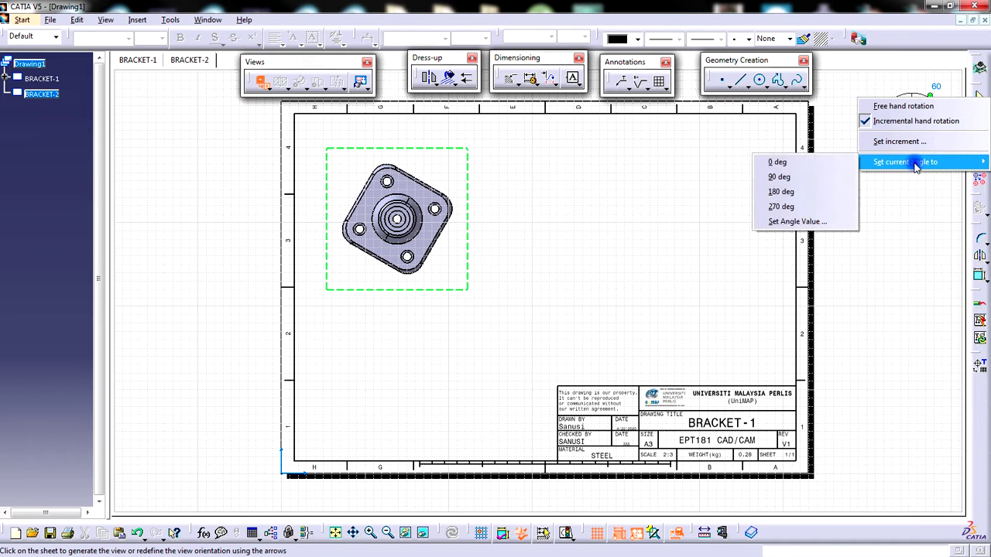
click(812, 223)
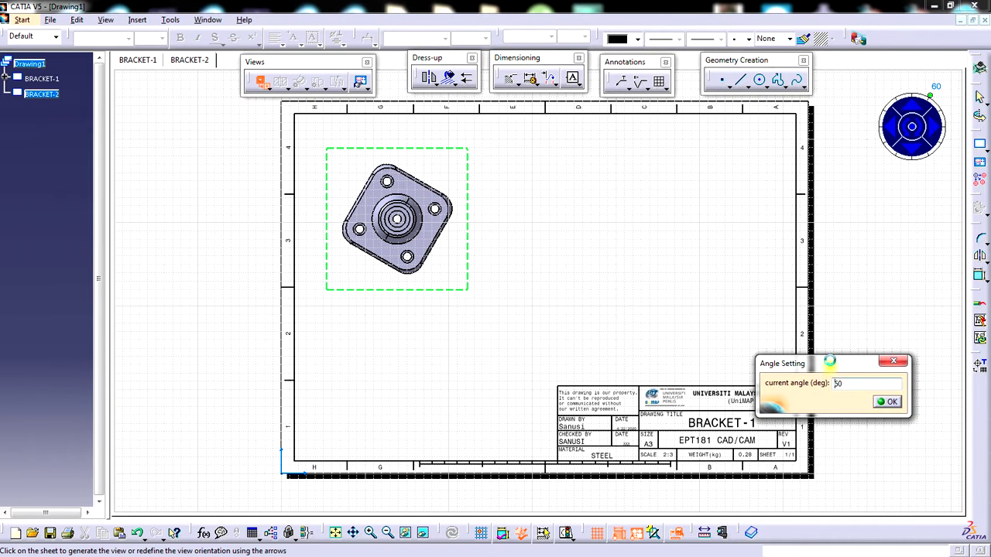
drag(829, 361, 840, 307)
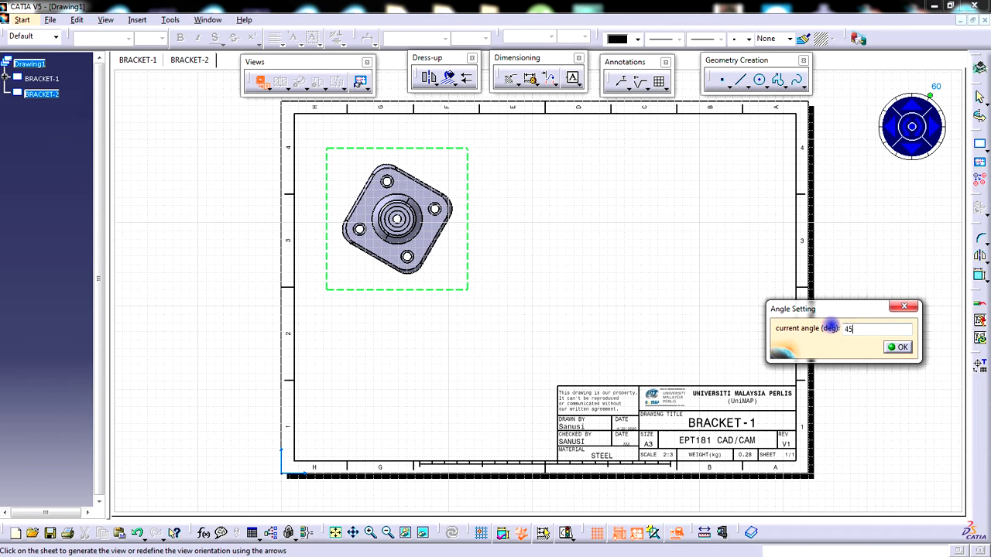
click(896, 348)
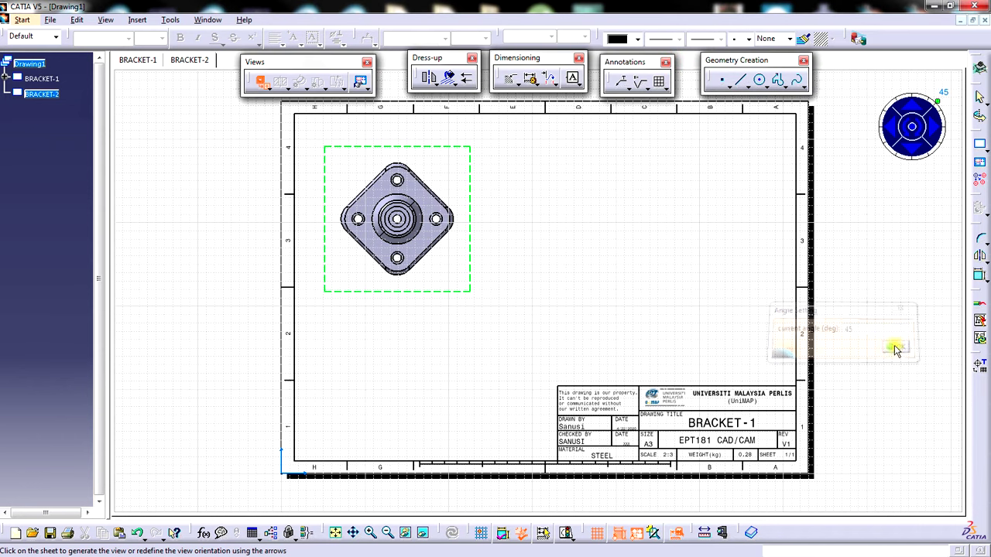
click(544, 202)
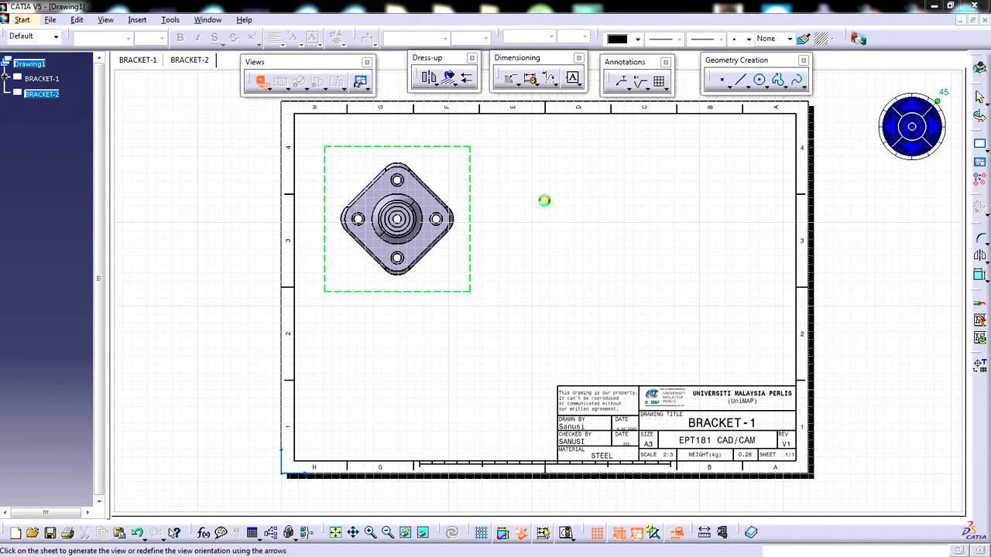
Project a view of the bracket's side below the front view and move it closer to the front view
mouse_move(536, 245)
middle_down()
mouse_move(524, 245)
mouse_move(575, 266)
mouse_move(586, 223)
mouse_move(604, 263)
mouse_move(580, 250)
mouse_move(580, 224)
mouse_move(583, 235)
middle_up()
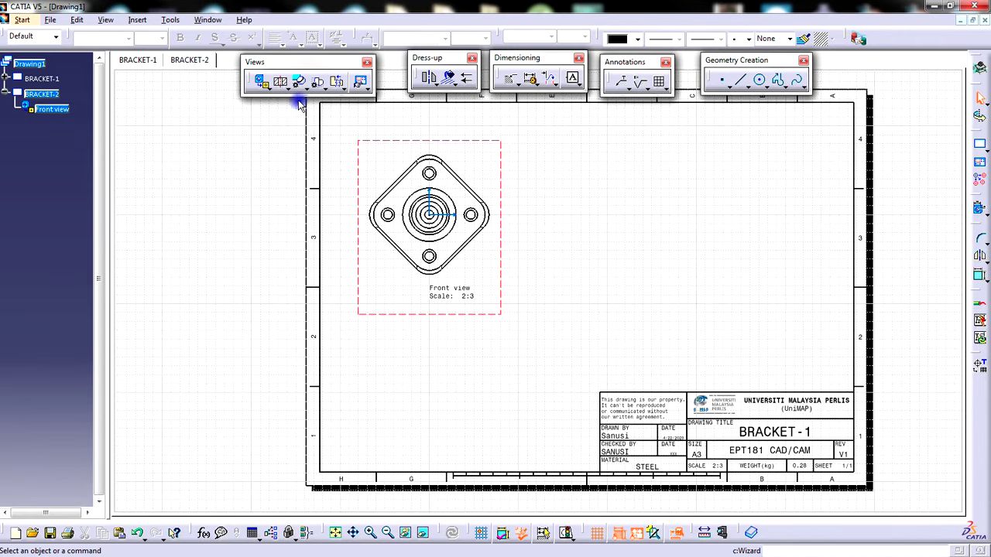
click(267, 89)
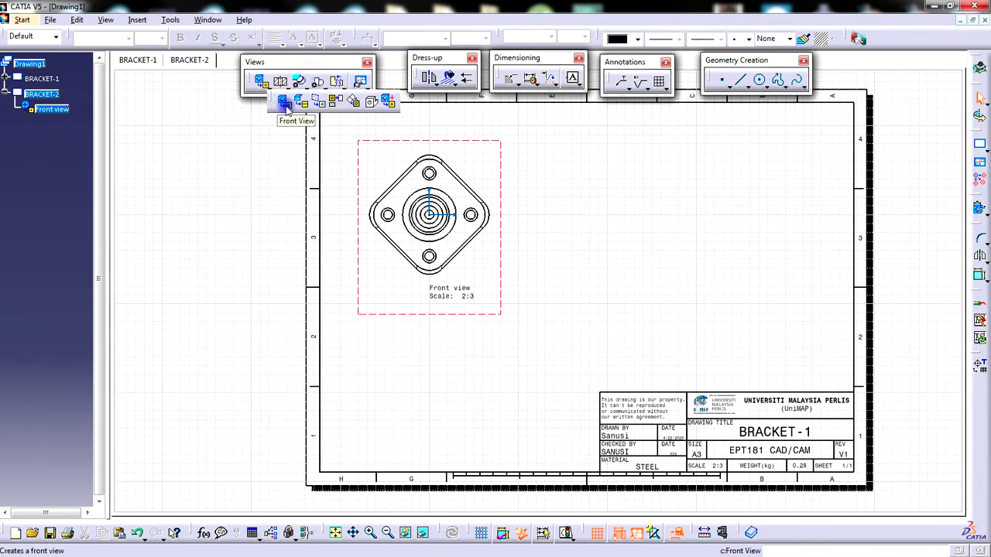
click(335, 109)
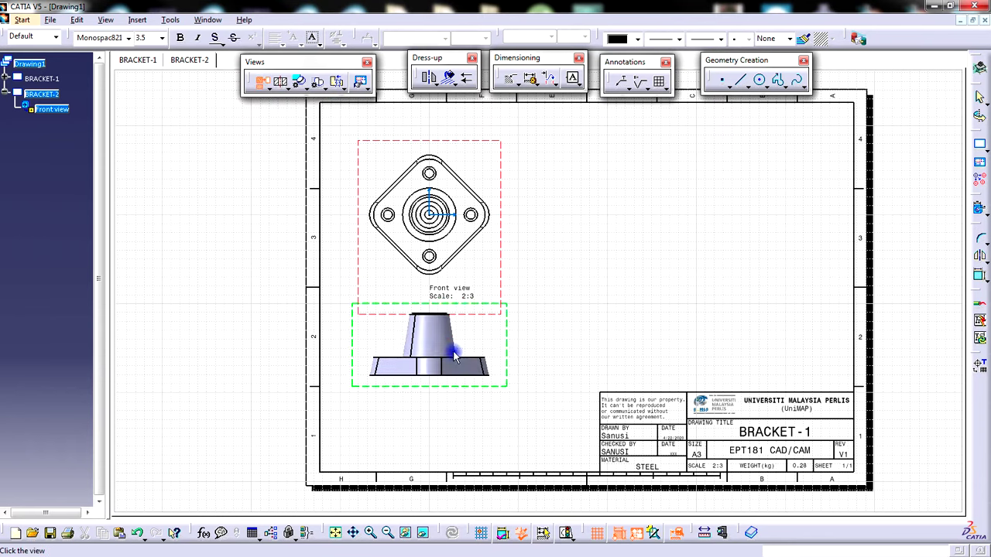
click(438, 393)
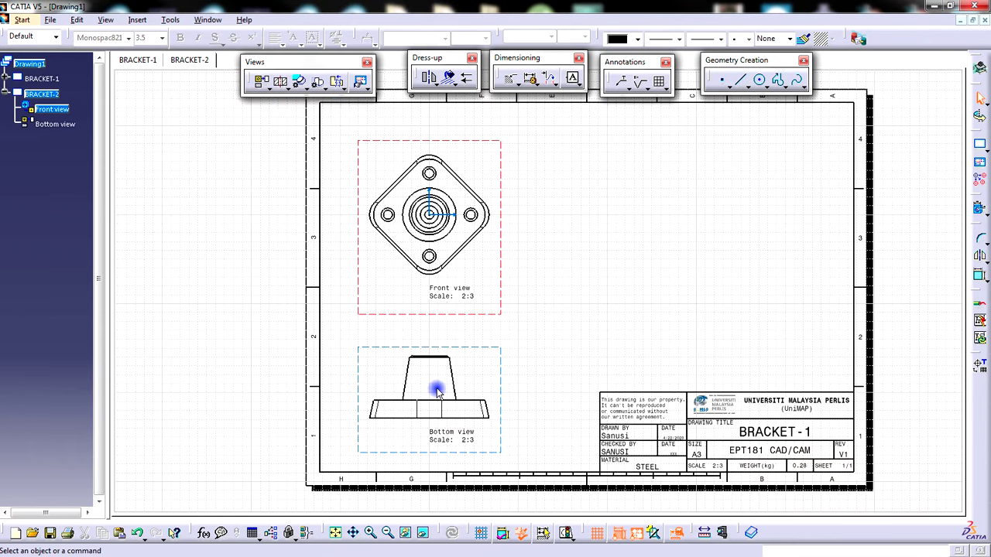
mouse_move(532, 382)
middle_down()
mouse_move(544, 332)
mouse_move(531, 368)
middle_up()
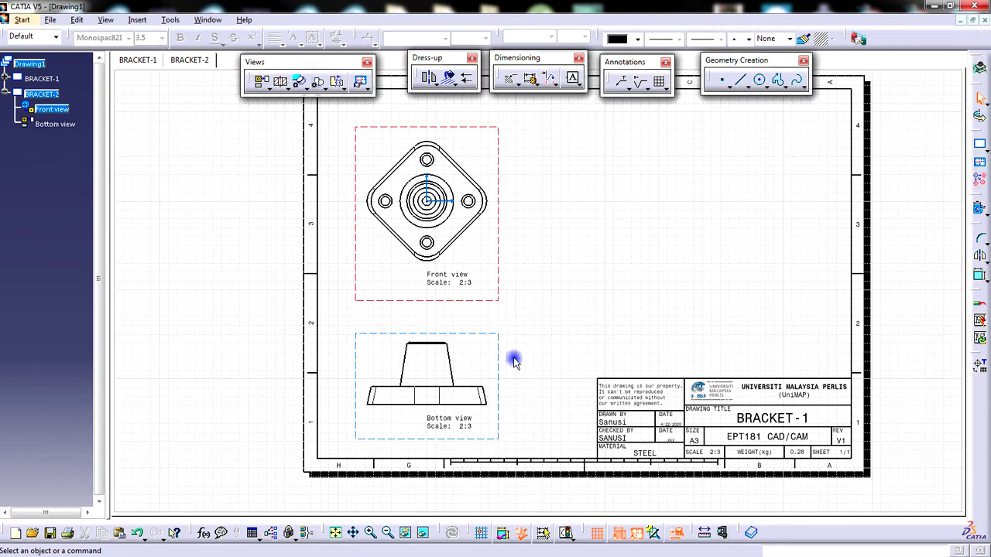
drag(497, 354, 497, 333)
click(524, 330)
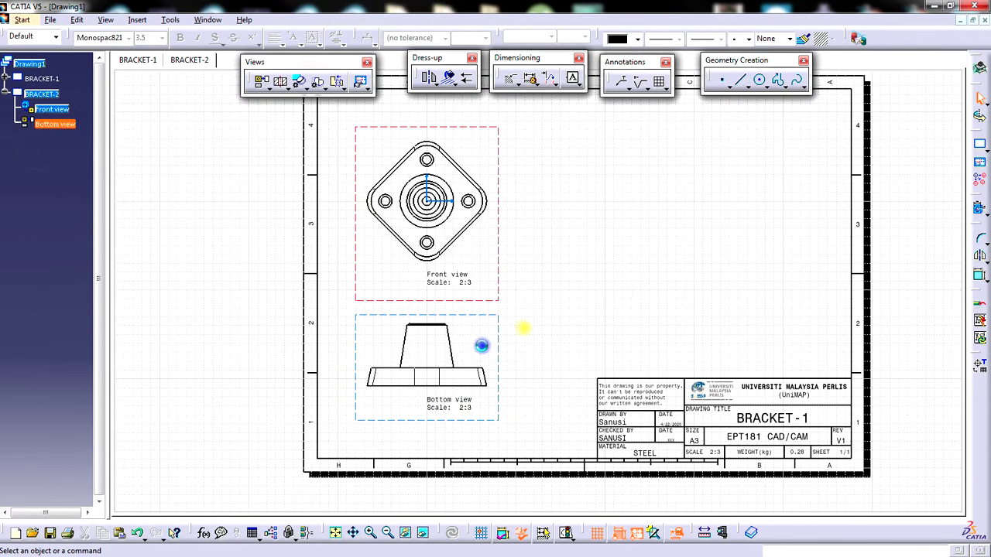
Delete the projected bottom view from the BRACKET-2 sheet
click(498, 340)
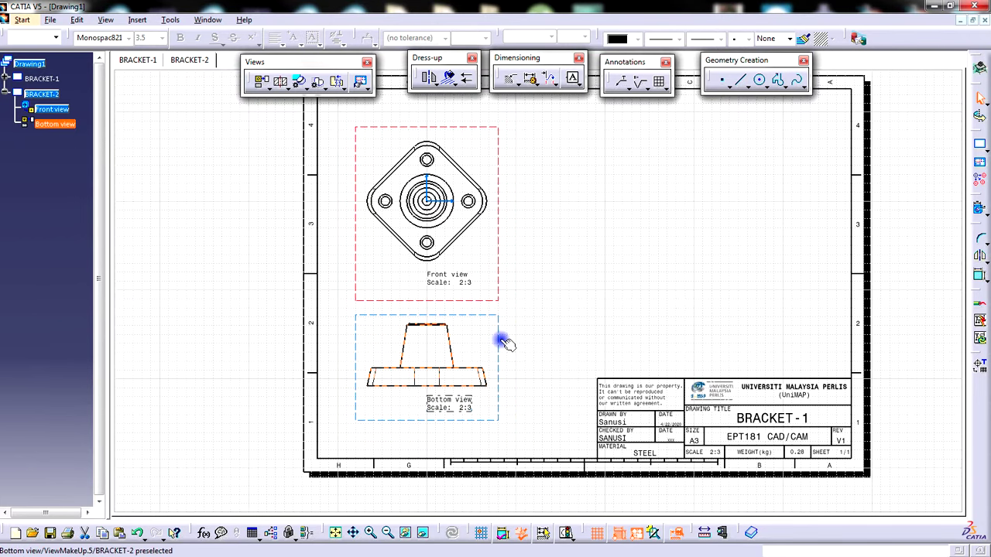
right_click(503, 343)
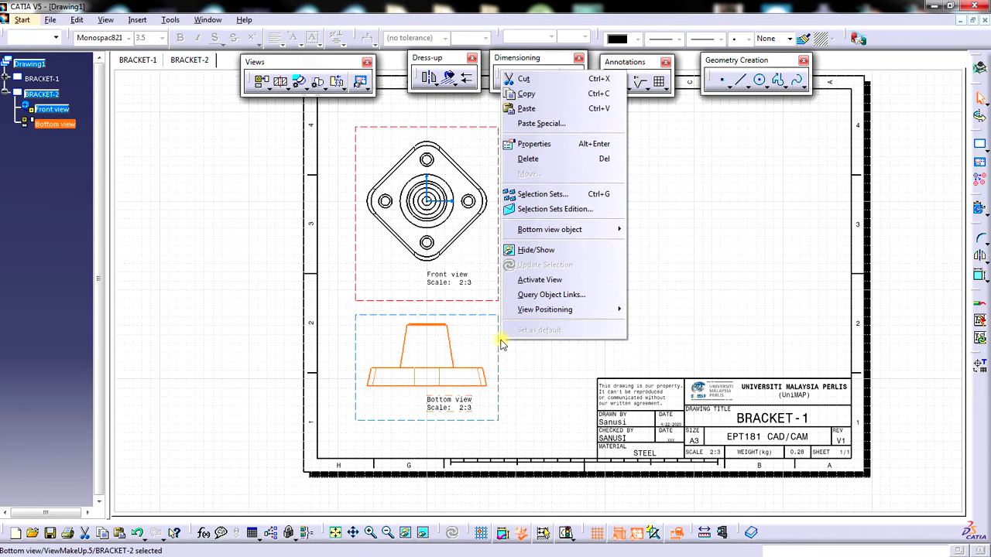
click(542, 175)
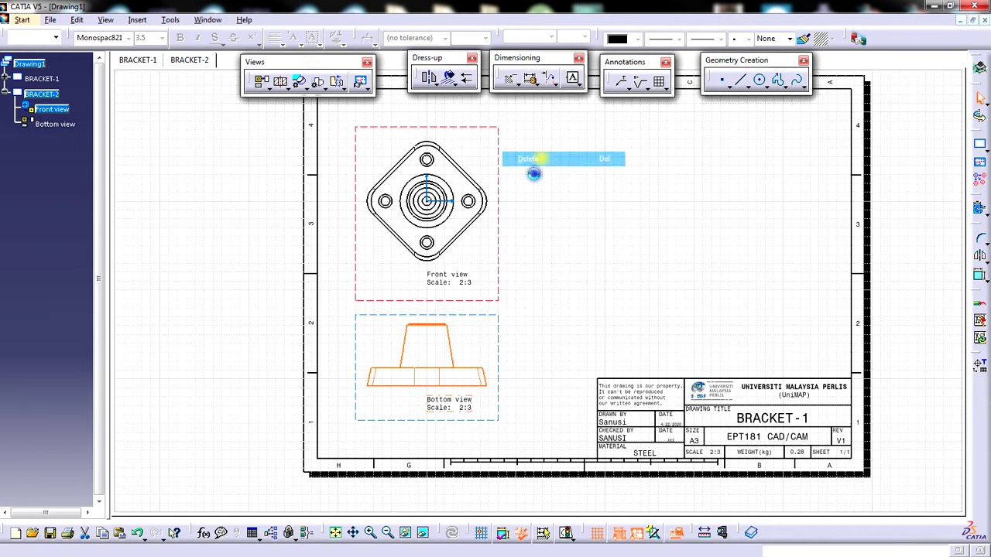
Turn off the fillet display for the front view on the BRACKET-2 sheet
right_click(500, 244)
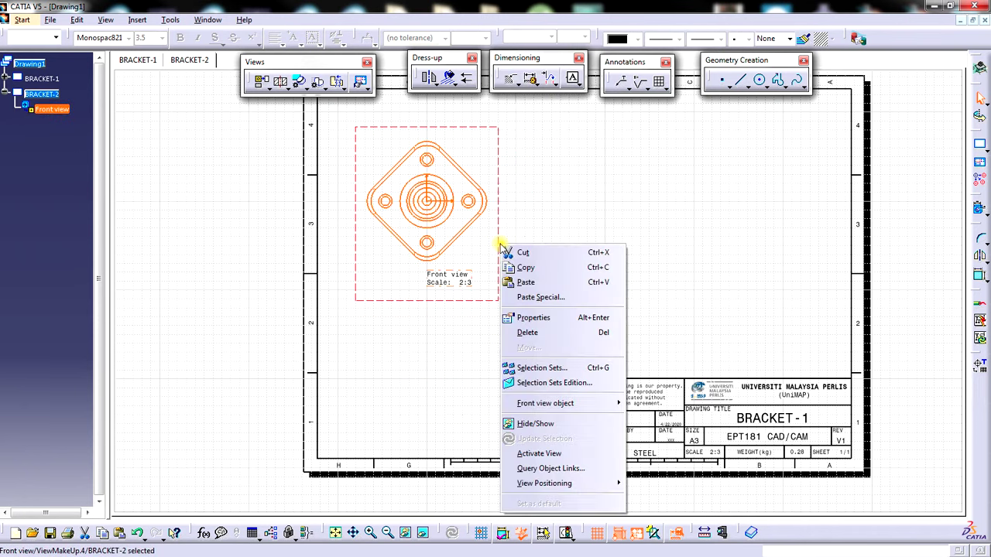
click(542, 318)
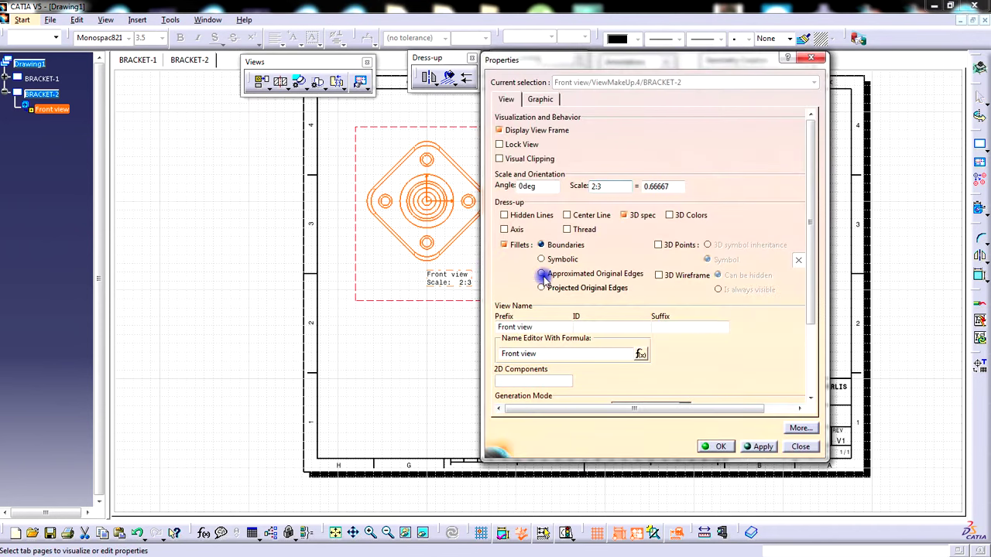
click(505, 246)
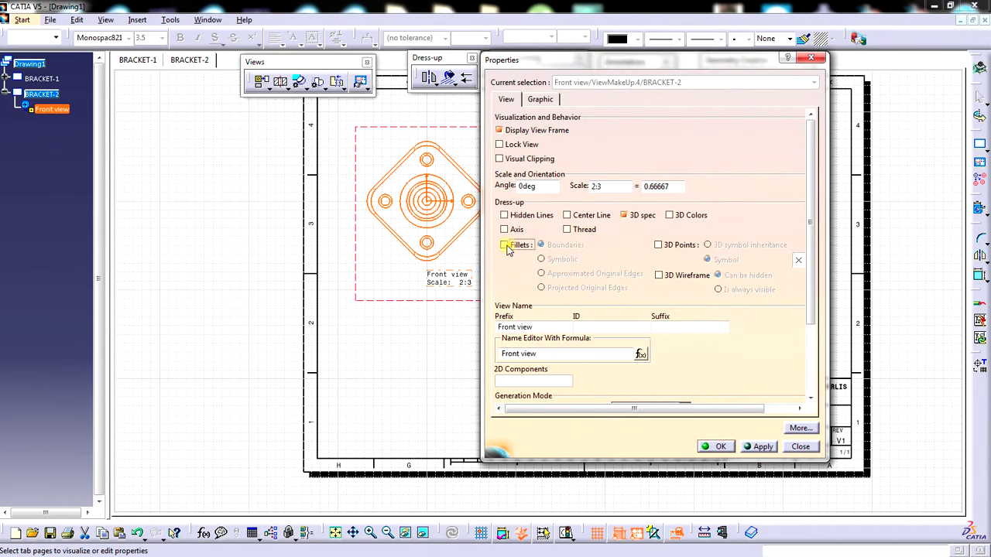
click(567, 216)
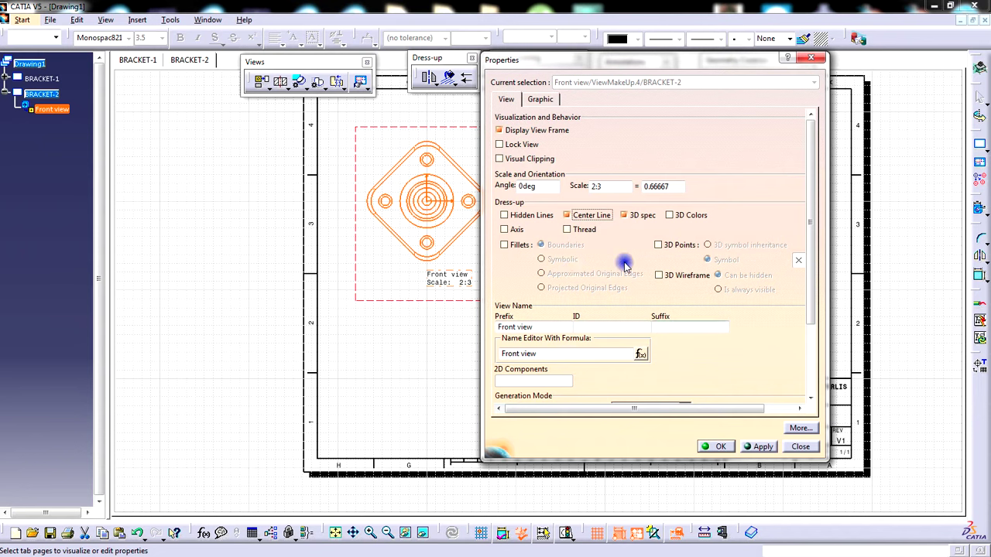
click(567, 215)
click(723, 448)
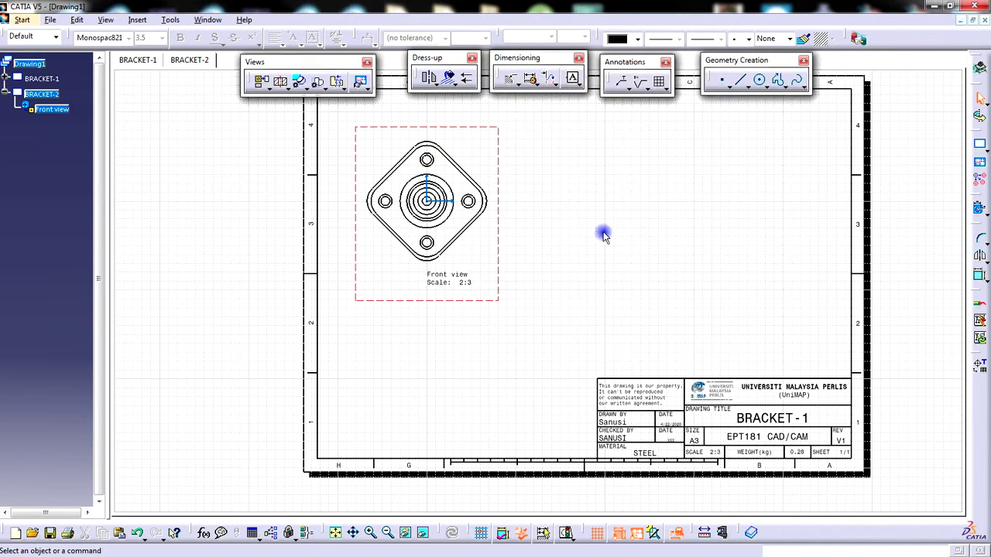
Project a bottom view of the bracket below the front view
click(259, 82)
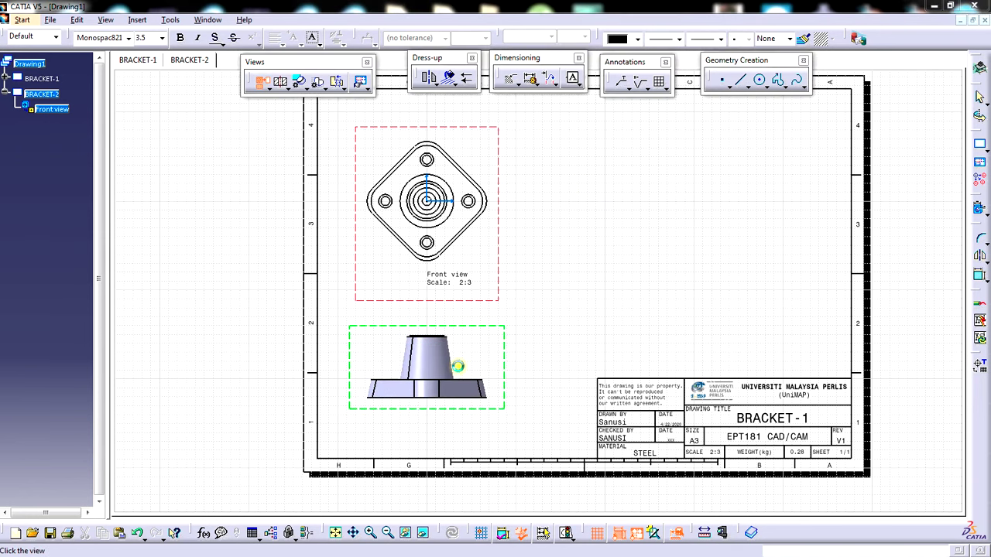
click(458, 370)
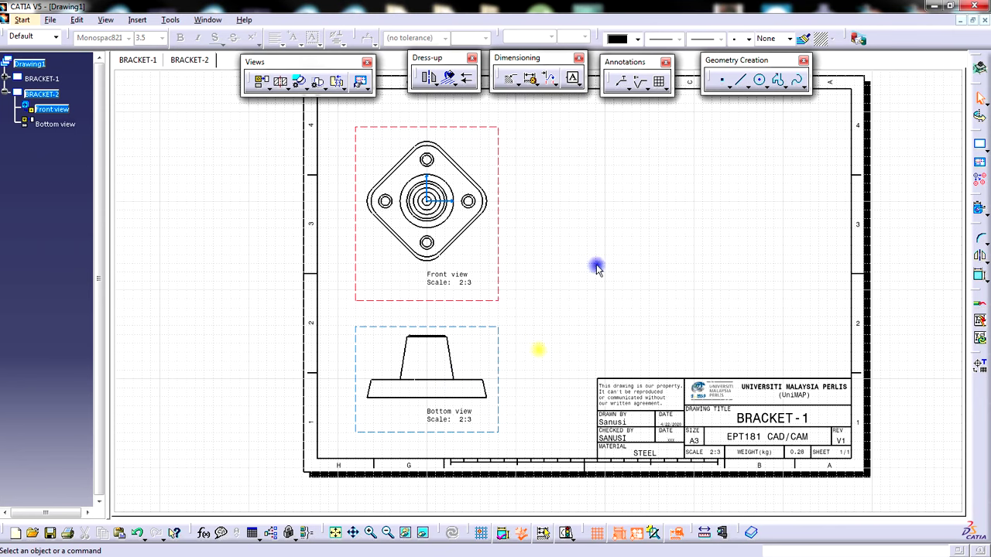
Create an offset section view along a vertical line through the front view's center and place it to the right of that view
middle_drag(593, 273, 612, 311)
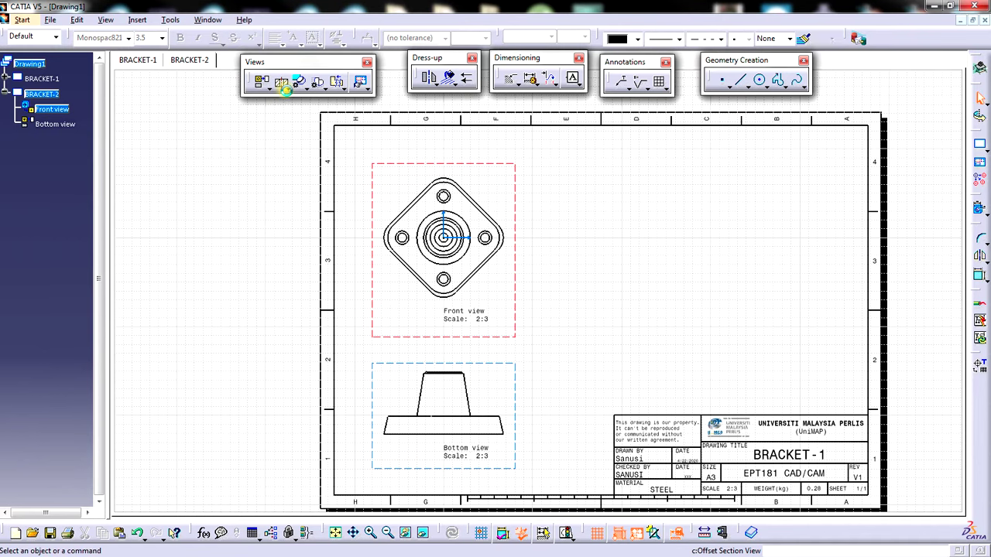
click(286, 89)
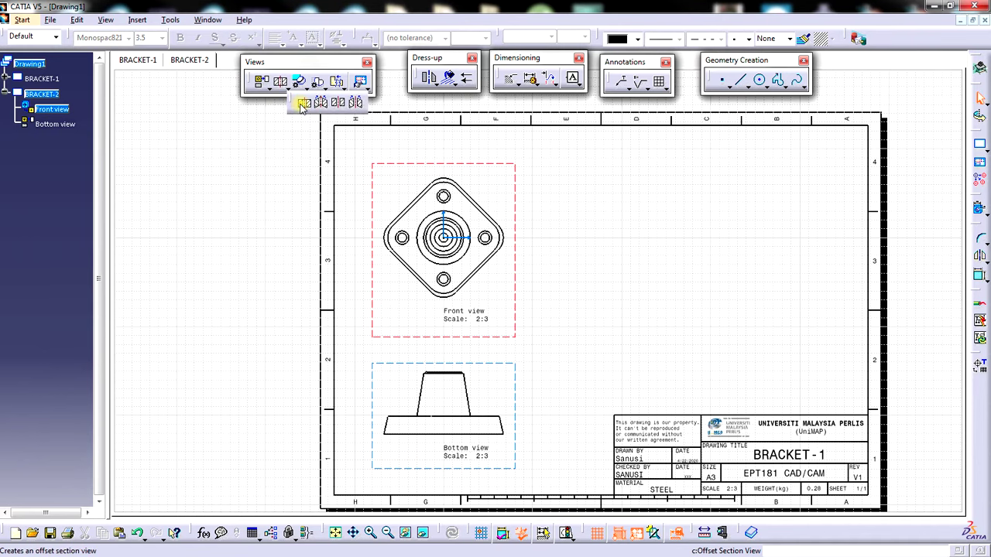
click(302, 106)
ctrl+middle_drag(625, 290, 652, 279)
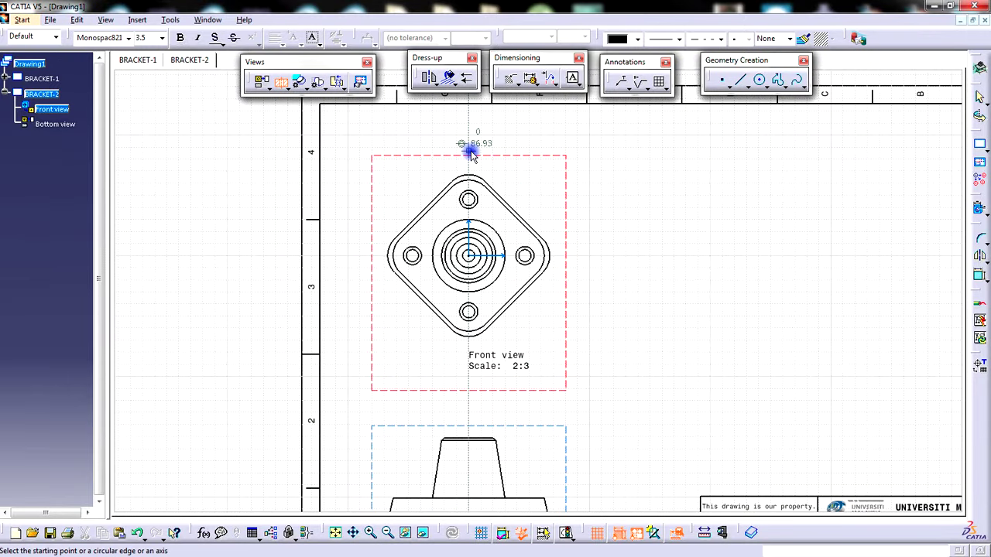
click(468, 155)
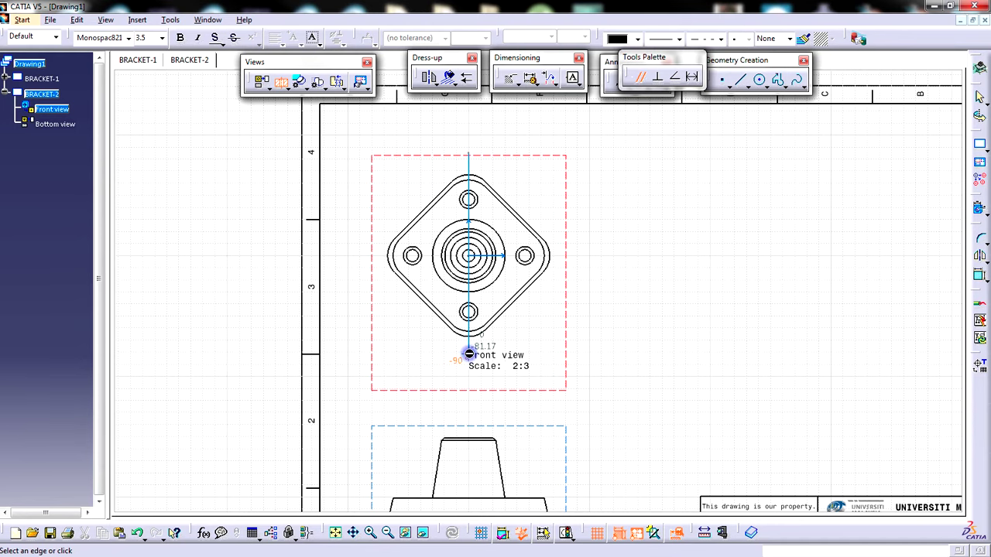
double_click(468, 354)
middle_drag(757, 287, 657, 269)
mouse_move(656, 269)
ctrl+middle_down()
mouse_move(653, 305)
mouse_move(648, 290)
ctrl+middle_up()
click(589, 286)
Adjust the position of section view C-C beside the front view
mouse_move(675, 350)
ctrl+middle_down()
mouse_move(714, 436)
mouse_move(670, 384)
mouse_move(679, 438)
mouse_move(694, 308)
ctrl+middle_up()
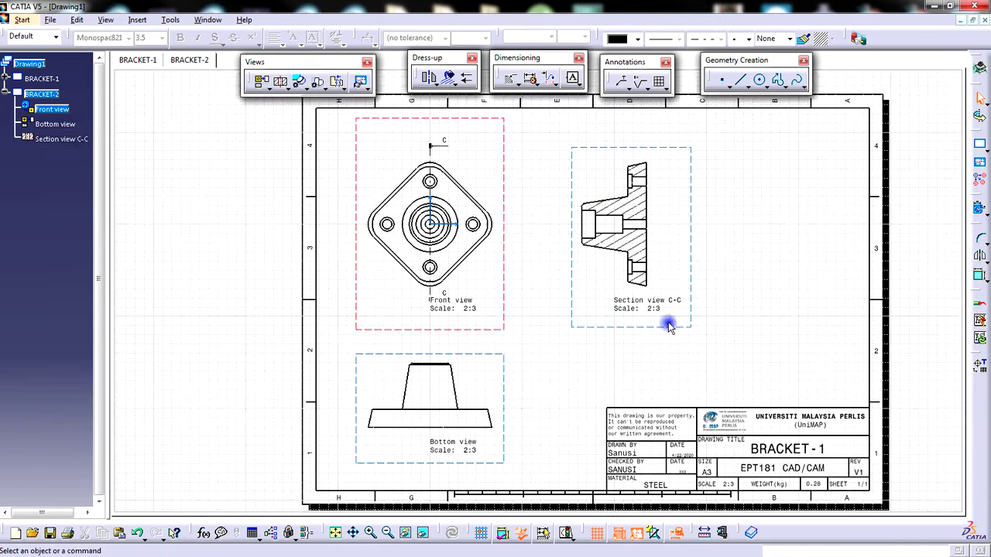
drag(674, 328, 655, 328)
click(601, 366)
mouse_move(618, 365)
middle_down()
mouse_move(603, 369)
mouse_move(630, 360)
mouse_move(635, 383)
middle_up()
double_click(633, 333)
Generate an isometric view of the bracket from the BRACKET.stp model and move it into the sheet's upper right corner
mouse_move(594, 408)
middle_down()
mouse_move(593, 294)
mouse_move(608, 318)
mouse_move(592, 381)
mouse_move(531, 365)
mouse_move(554, 286)
mouse_move(557, 368)
mouse_move(562, 360)
middle_up()
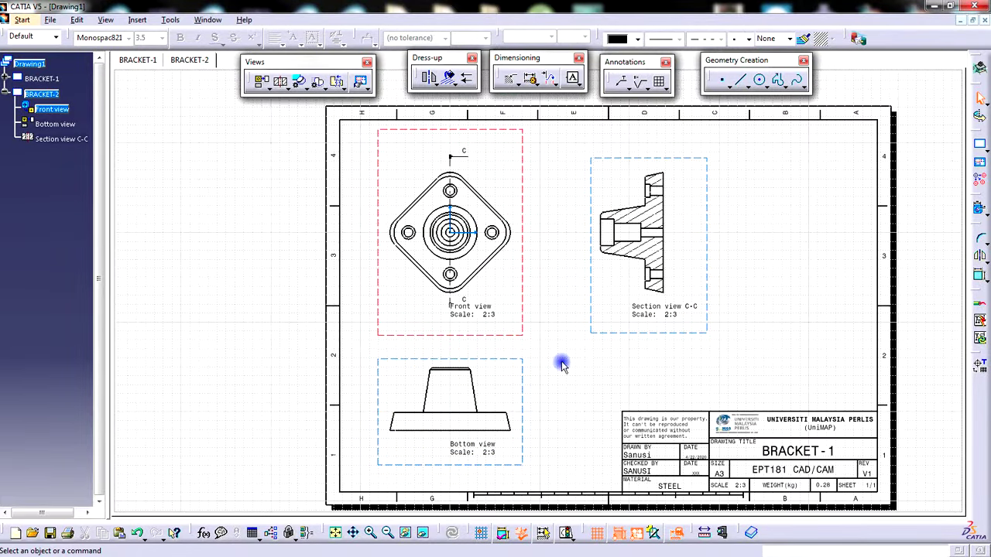
middle_drag(563, 361, 563, 361)
middle_drag(620, 387, 545, 380)
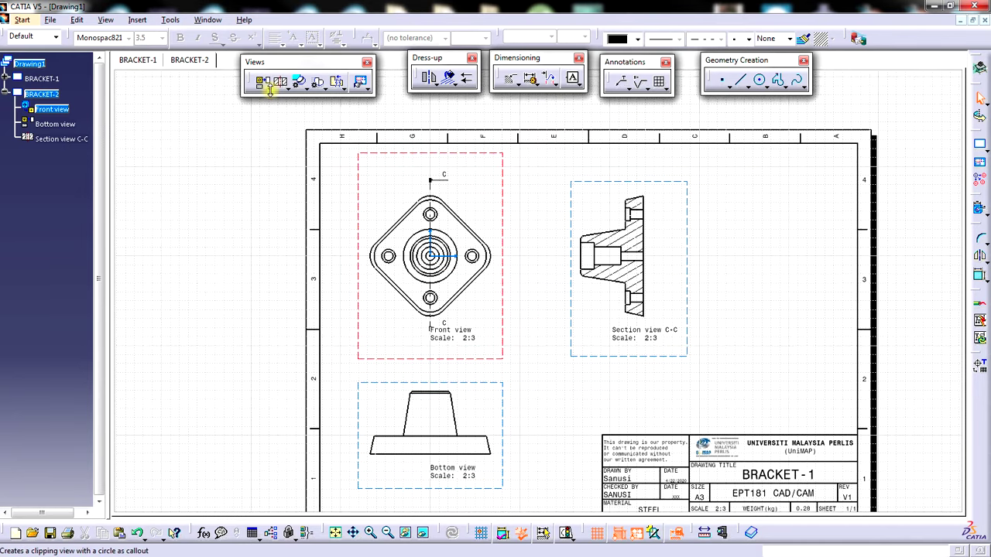
click(271, 90)
click(372, 103)
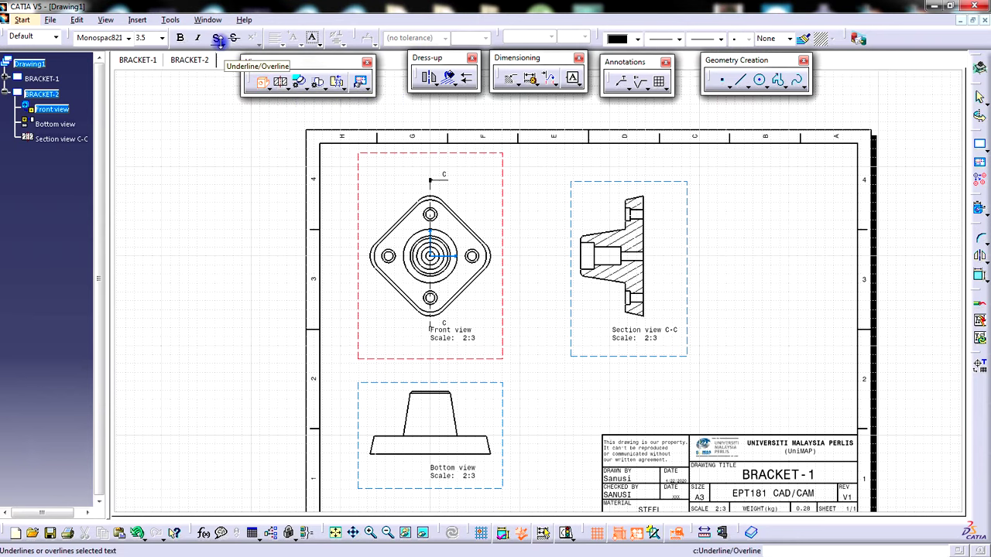
click(207, 19)
click(230, 99)
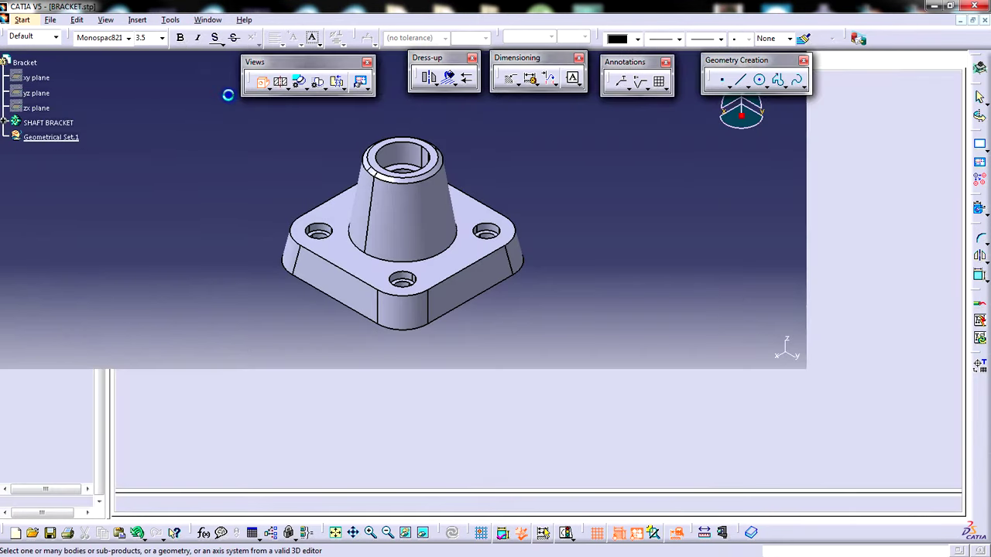
click(391, 385)
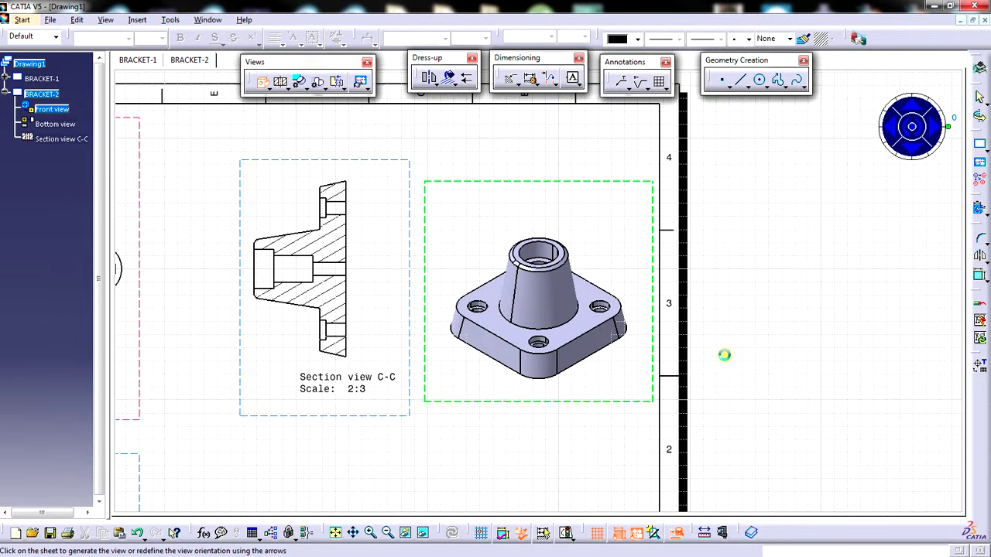
click(723, 354)
mouse_move(706, 326)
ctrl+middle_down()
mouse_move(717, 375)
mouse_move(721, 363)
ctrl+middle_up()
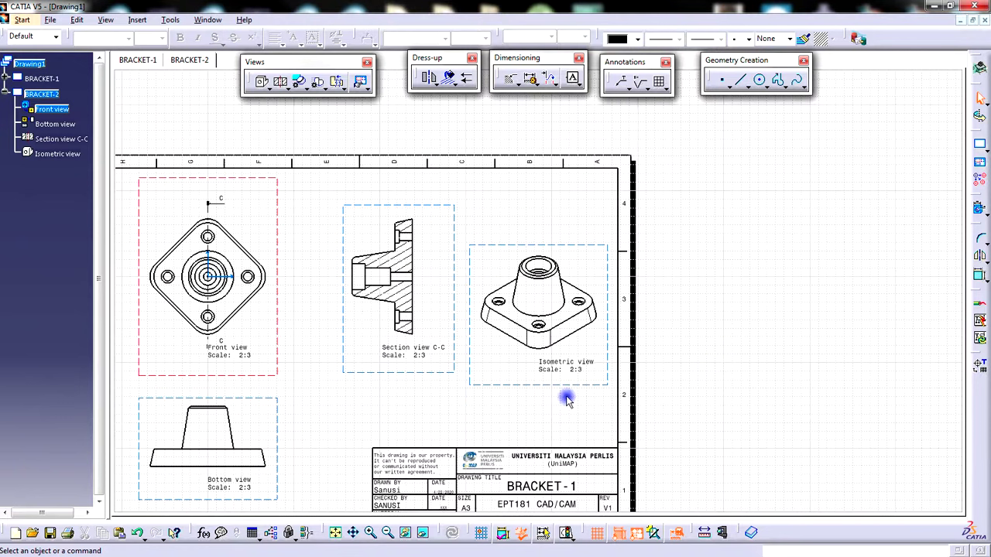
drag(571, 384, 569, 317)
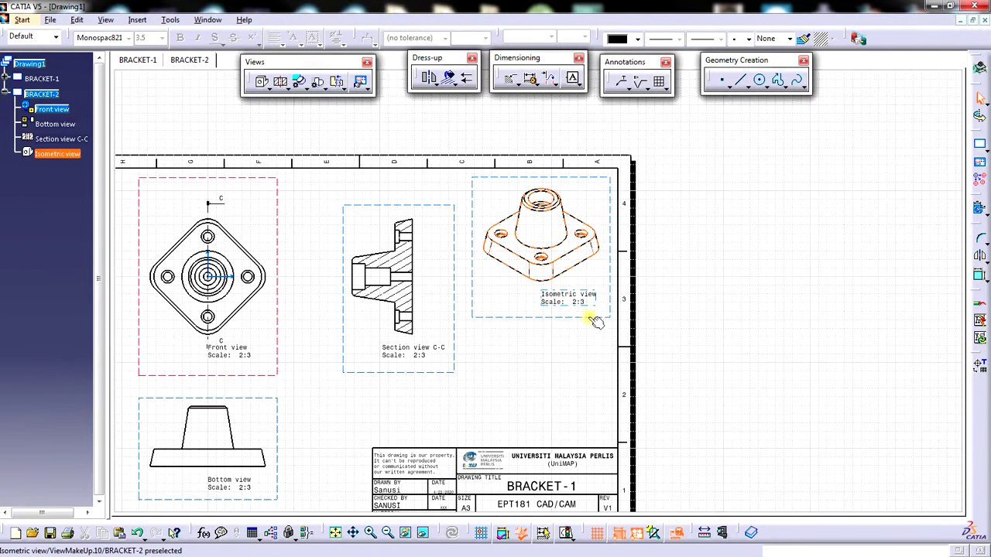
Set the isometric view's generation mode to Raster, using the Shading with edges mode
right_click(591, 321)
click(617, 121)
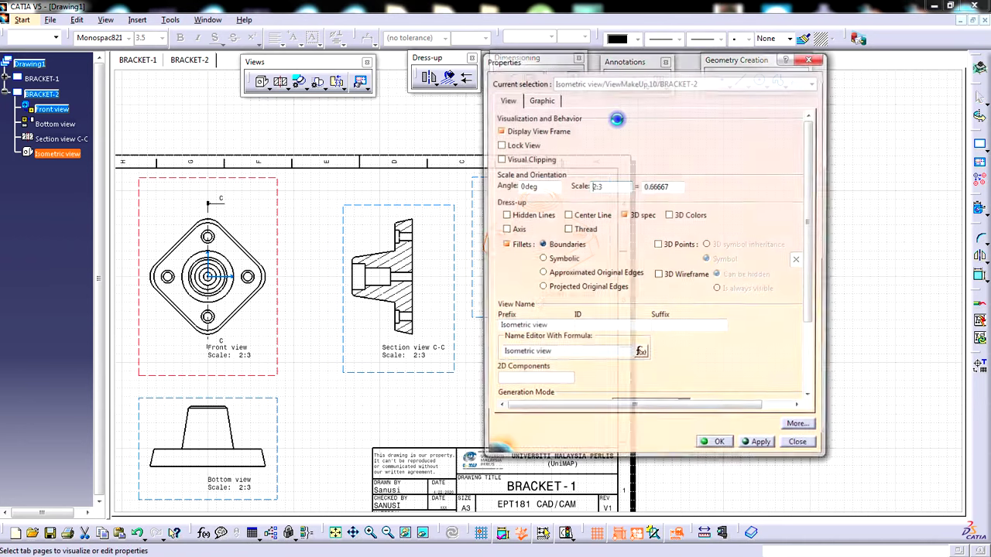
drag(809, 230, 807, 297)
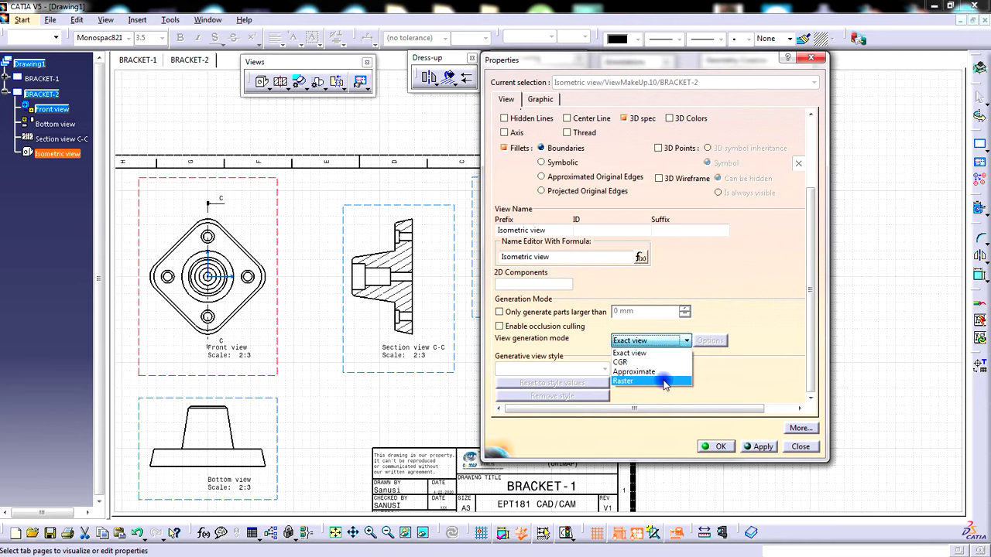
click(662, 381)
click(709, 342)
click(806, 241)
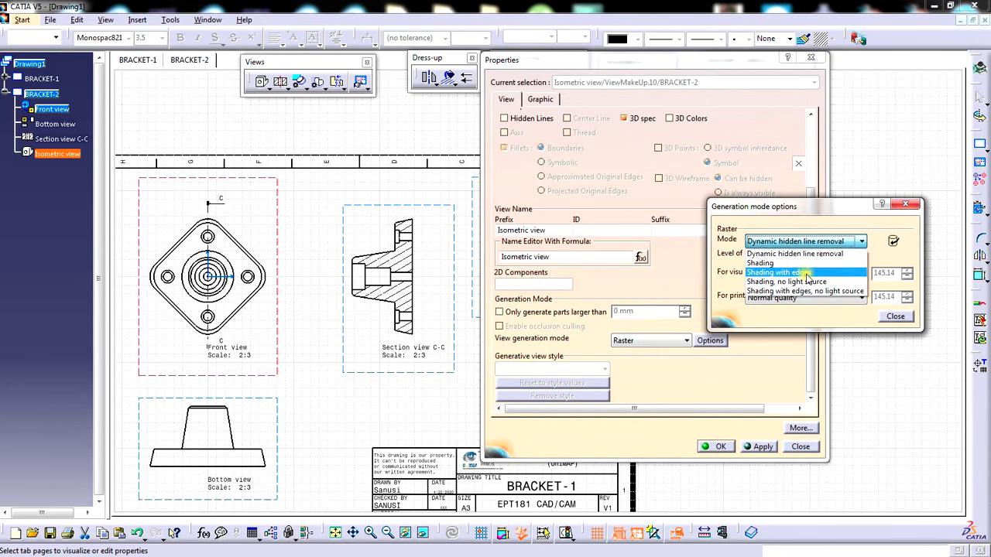
click(805, 272)
Set the raster detail level to High quality for both visualization and print, and apply it to the isometric view
click(805, 274)
click(805, 305)
click(805, 297)
click(801, 327)
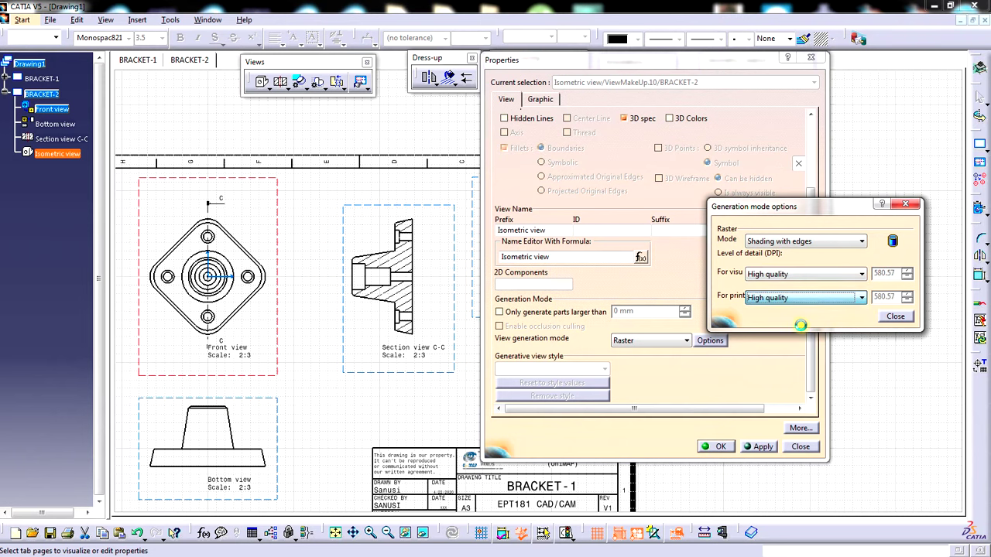
click(895, 316)
click(754, 447)
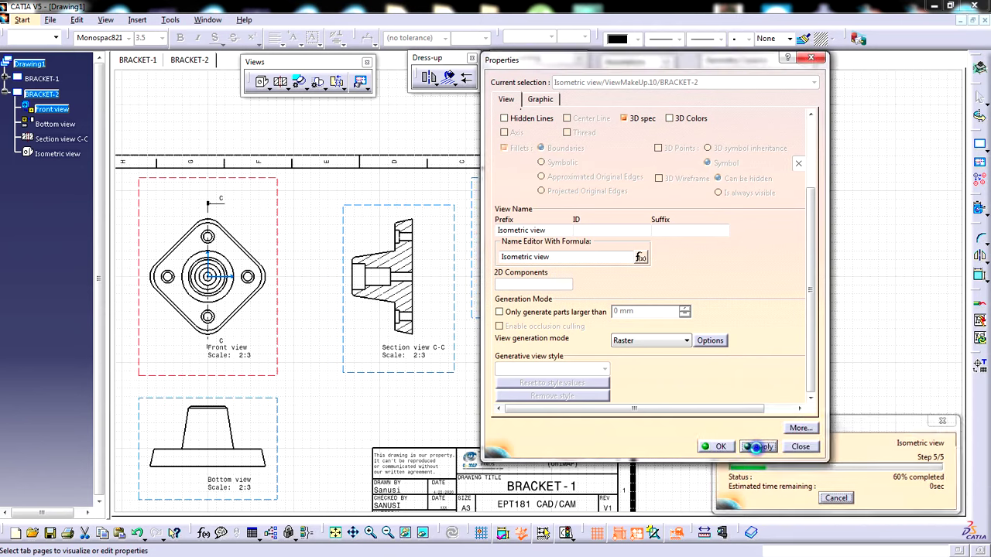
click(719, 447)
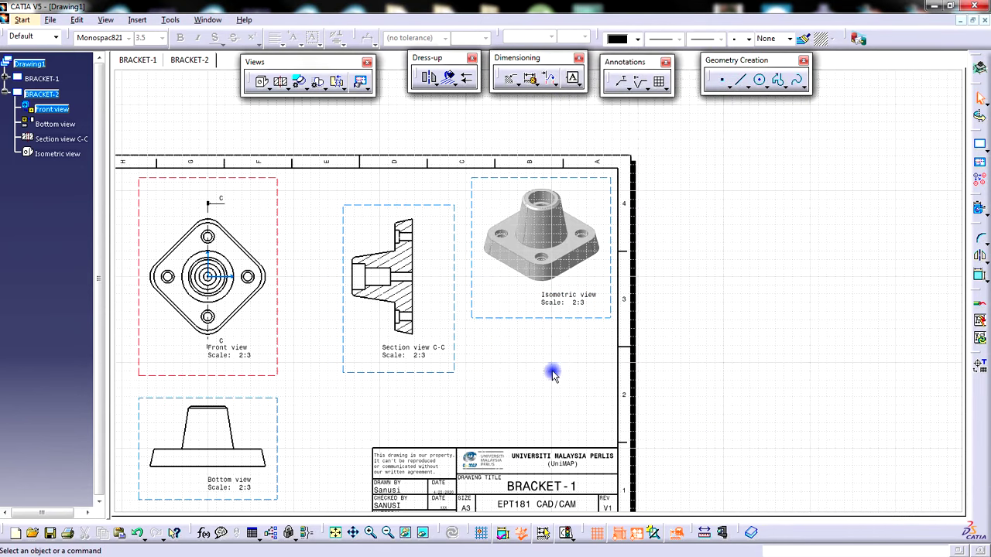
Replace the isometric view's label with BRACKET-2 and center it beneath the shaded bracket
double_click(572, 302)
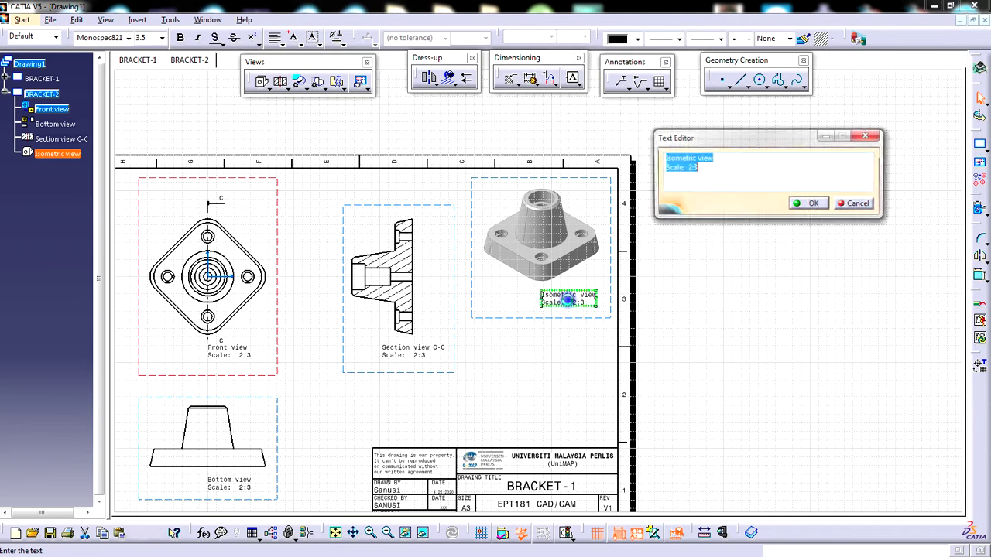
text(BRACKET-2)
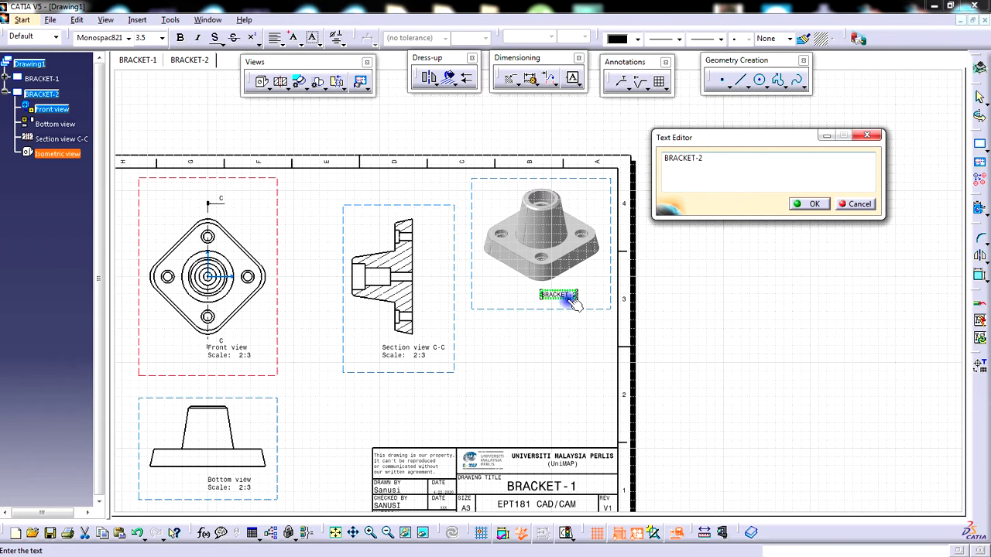
click(814, 204)
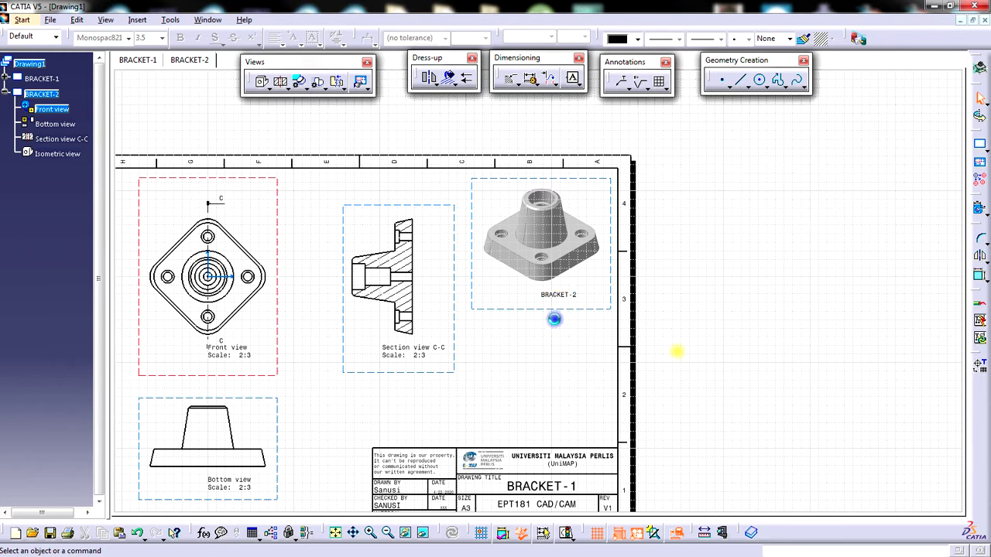
drag(568, 303, 542, 298)
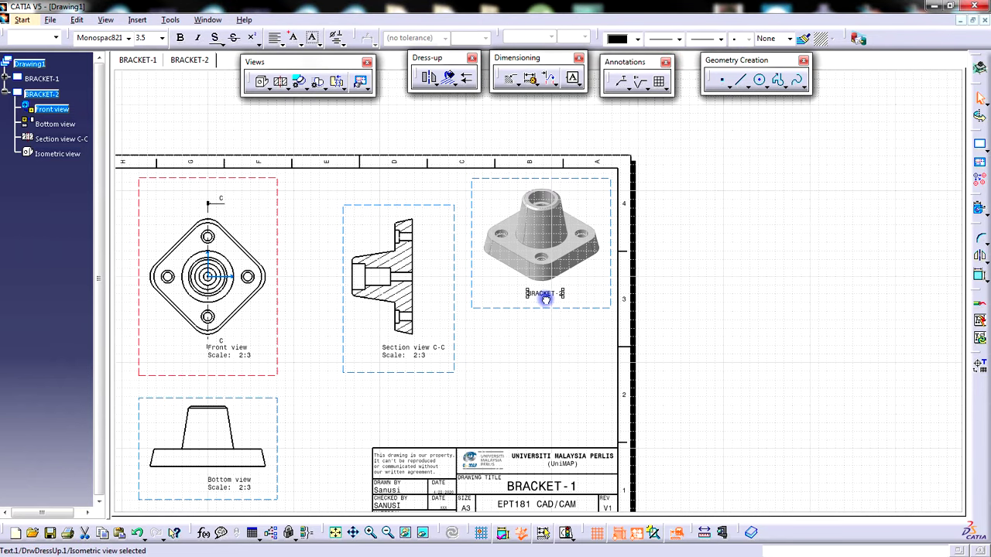
click(549, 362)
Move section view C-C closer to the front view
middle_drag(526, 370, 685, 309)
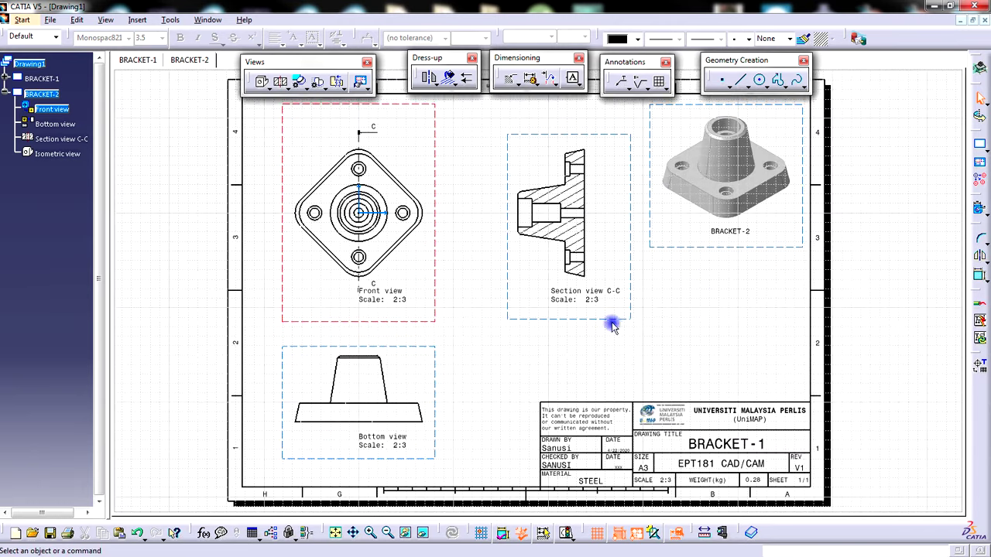
drag(573, 322, 545, 322)
Turn on the center line display for the front view
mouse_move(481, 342)
middle_down()
mouse_move(595, 413)
mouse_move(604, 361)
middle_up()
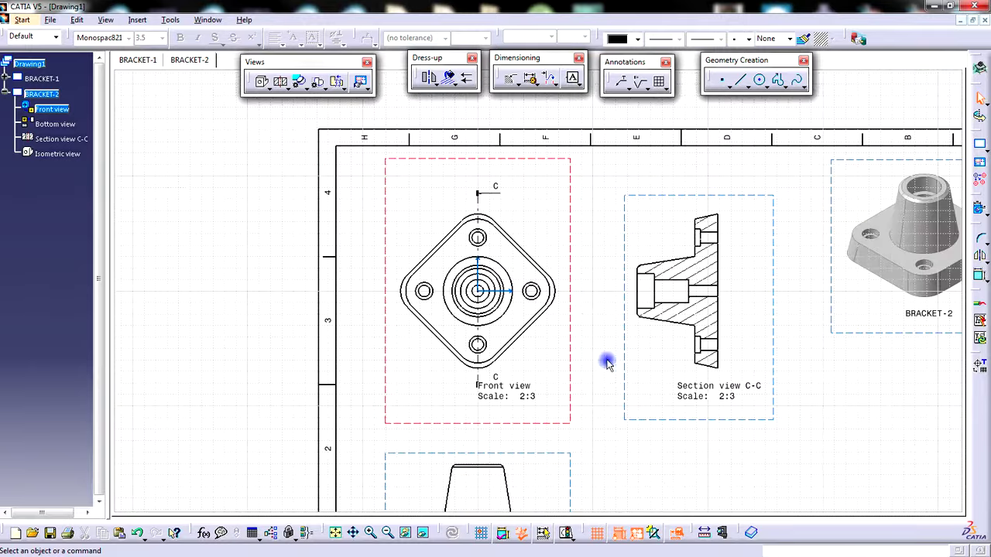
right_click(571, 216)
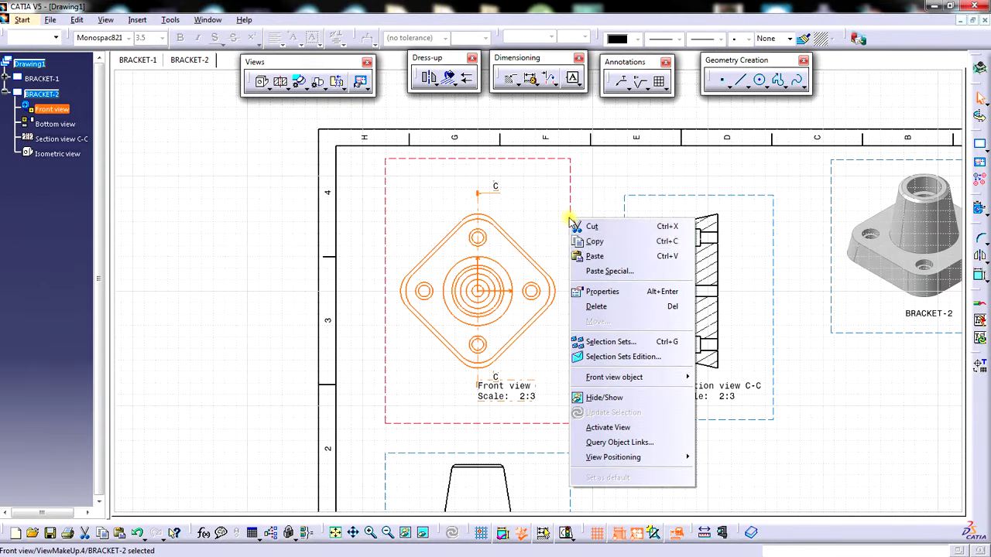
click(595, 292)
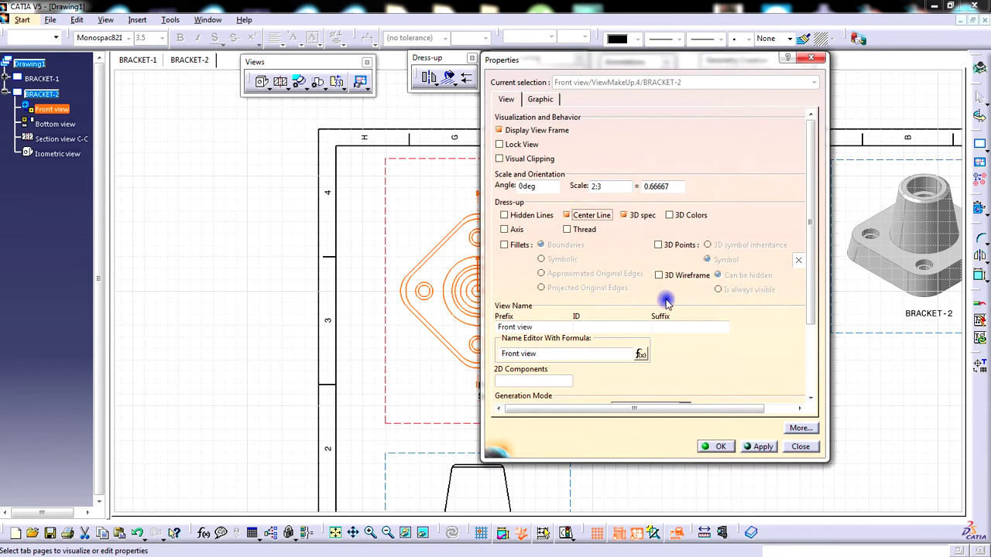
click(721, 447)
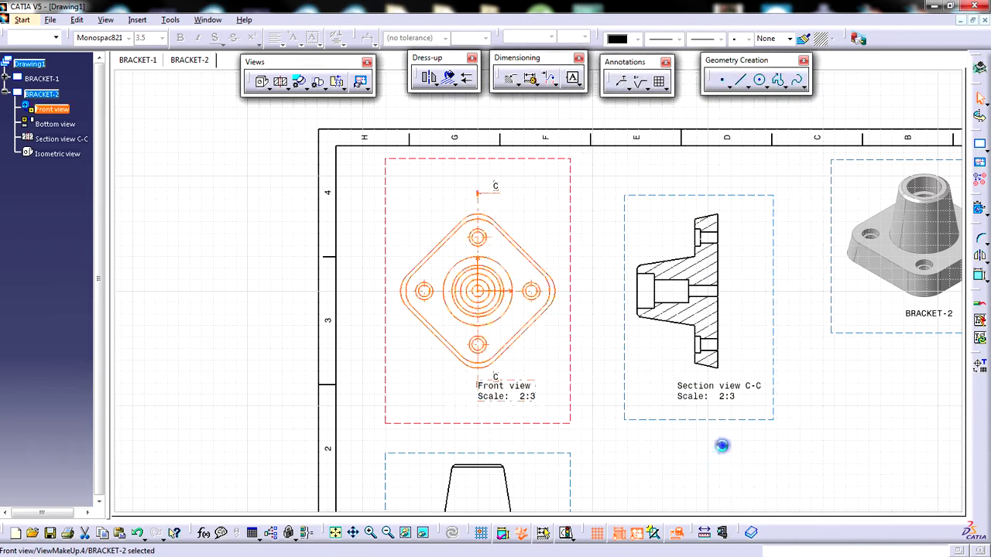
click(554, 341)
ctrl+middle_drag(556, 350, 580, 266)
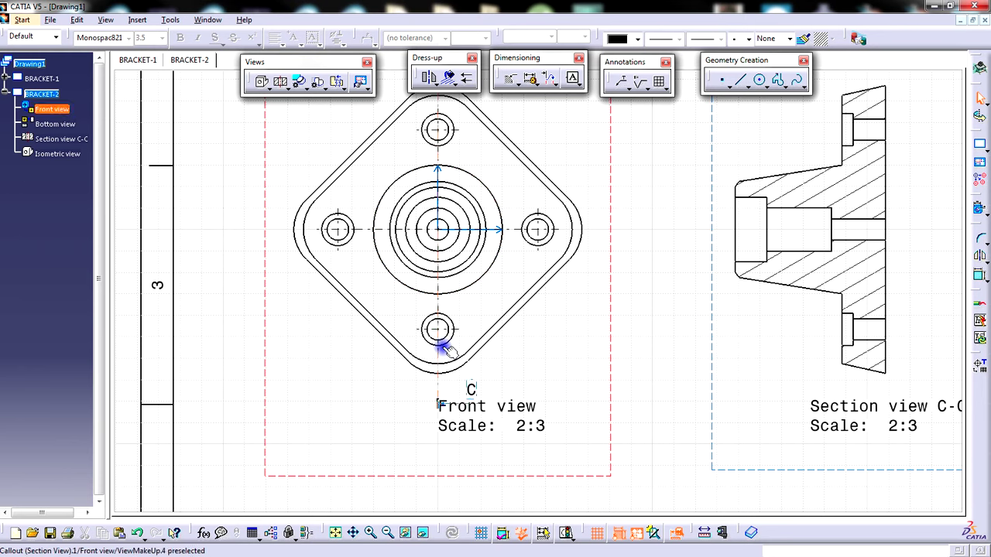
Turn on the axis display for section view C-C
mouse_move(583, 327)
middle_down()
mouse_move(603, 387)
mouse_move(676, 344)
middle_up()
middle_drag(661, 287, 626, 308)
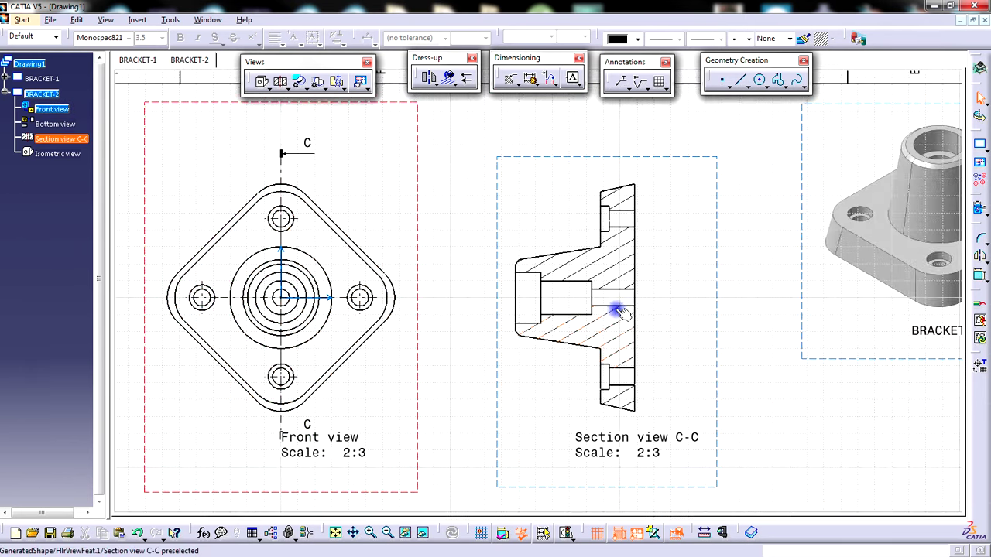
right_click(720, 245)
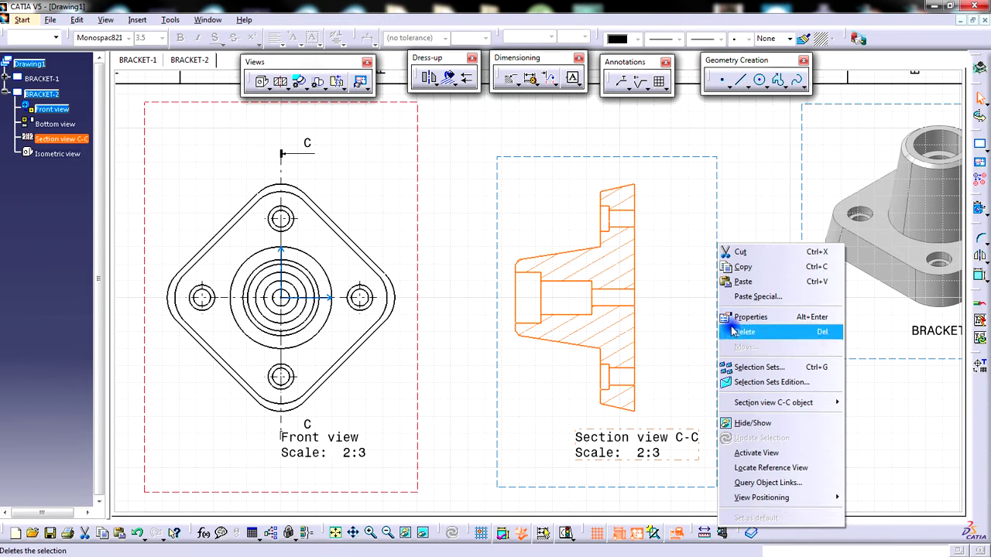
click(740, 318)
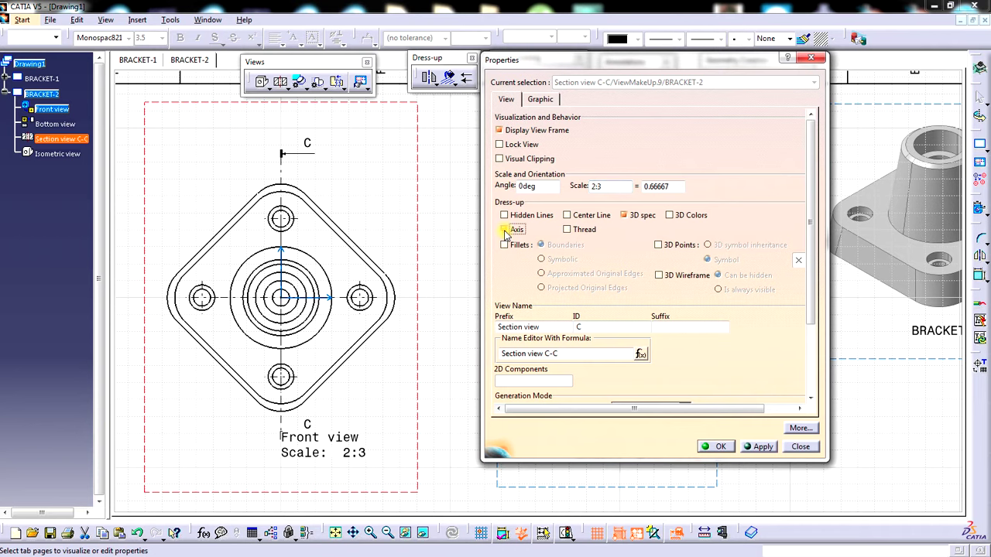
click(763, 447)
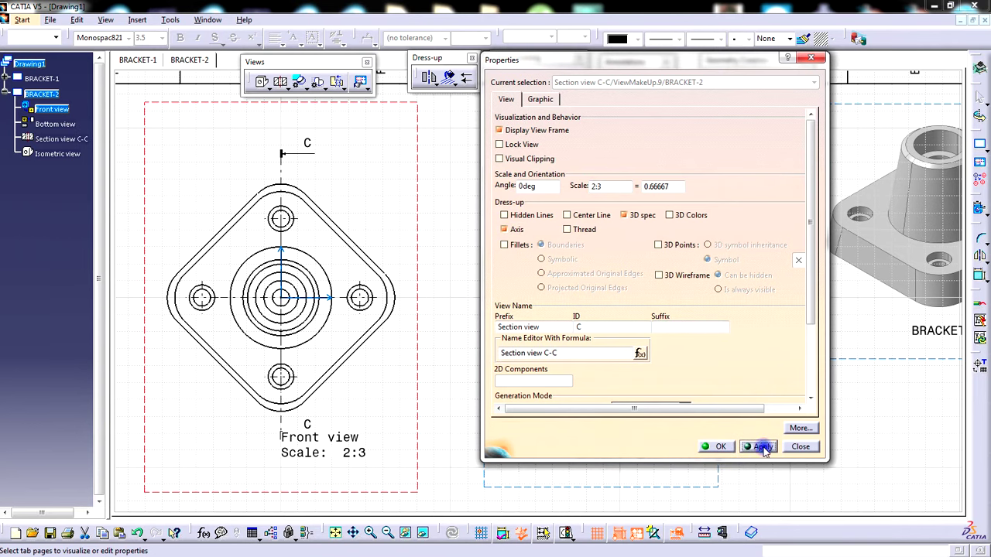
click(706, 451)
Lengthen the central bore's axis line slightly beyond the part outline in section view C-C
mouse_move(672, 338)
middle_down()
mouse_move(679, 316)
mouse_move(657, 289)
middle_up()
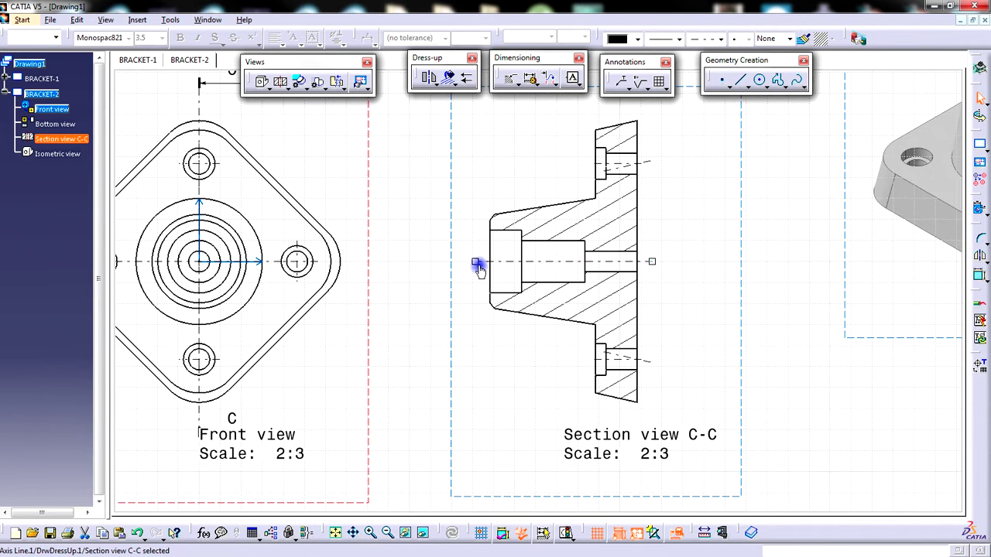
drag(473, 262, 468, 262)
click(477, 330)
middle_drag(566, 361, 535, 360)
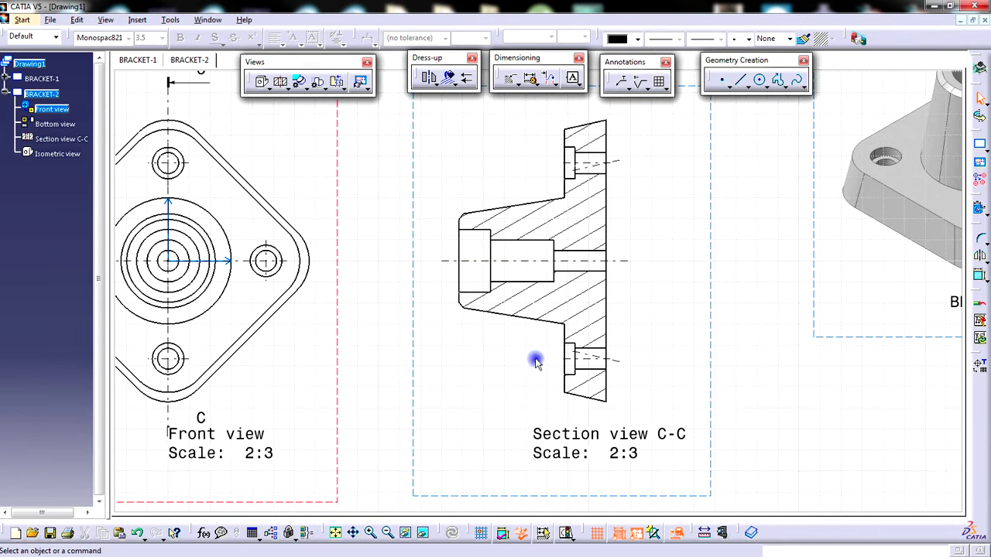
Delete the slanted axis lines at both mounting holes in section view C-C and extend the straight ones beyond the outline
click(596, 167)
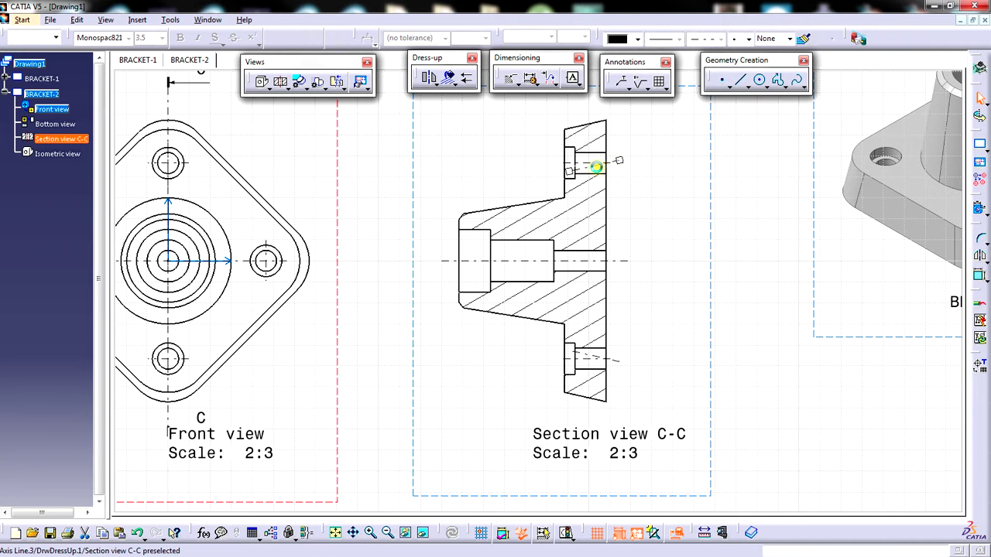
key(Delete)
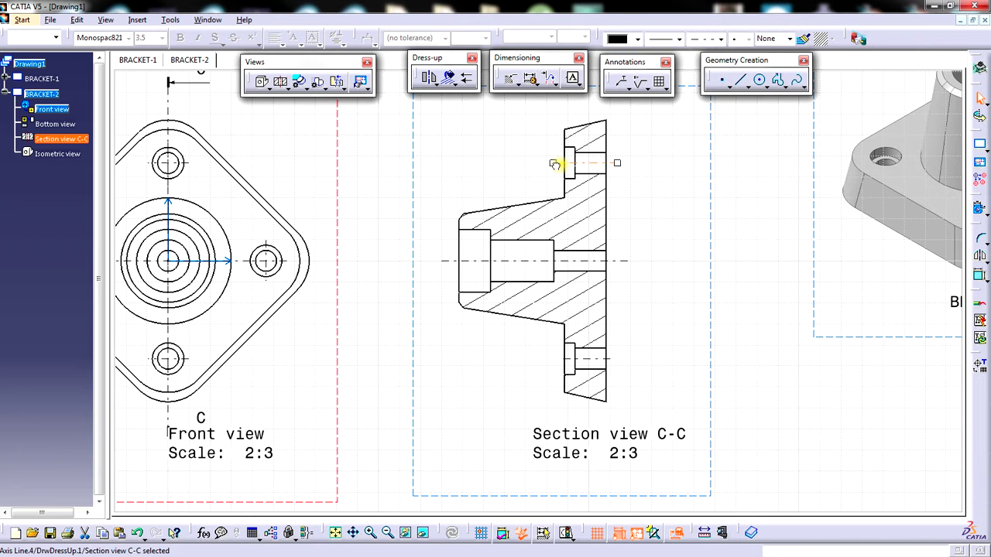
click(487, 378)
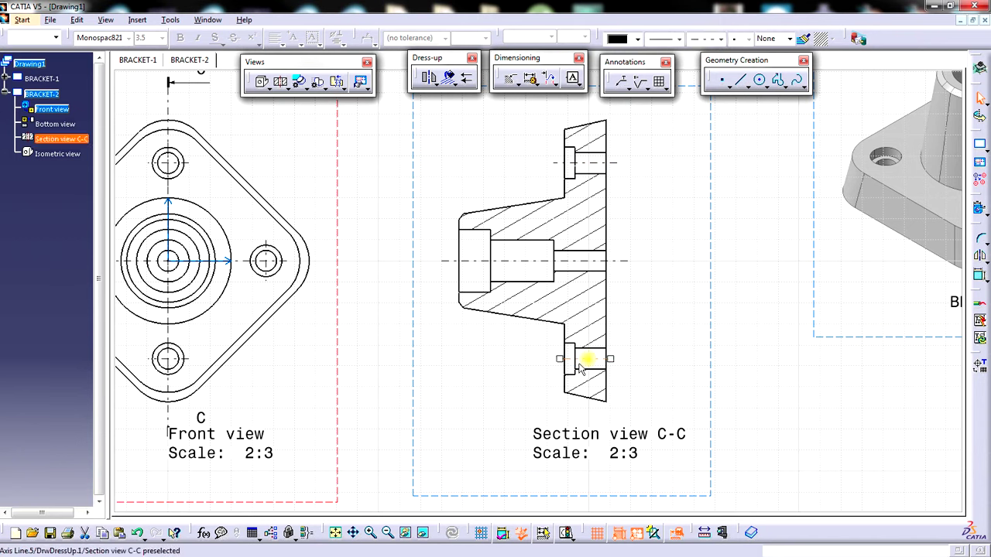
click(509, 385)
Dimension the distance between the upper-right and lower-left outer edges in the front view, placing it beside the upper-left edge
mouse_move(498, 355)
ctrl+middle_down()
mouse_move(517, 409)
mouse_move(581, 360)
mouse_move(593, 341)
mouse_move(591, 308)
mouse_move(608, 284)
mouse_move(586, 383)
mouse_move(597, 369)
ctrl+middle_up()
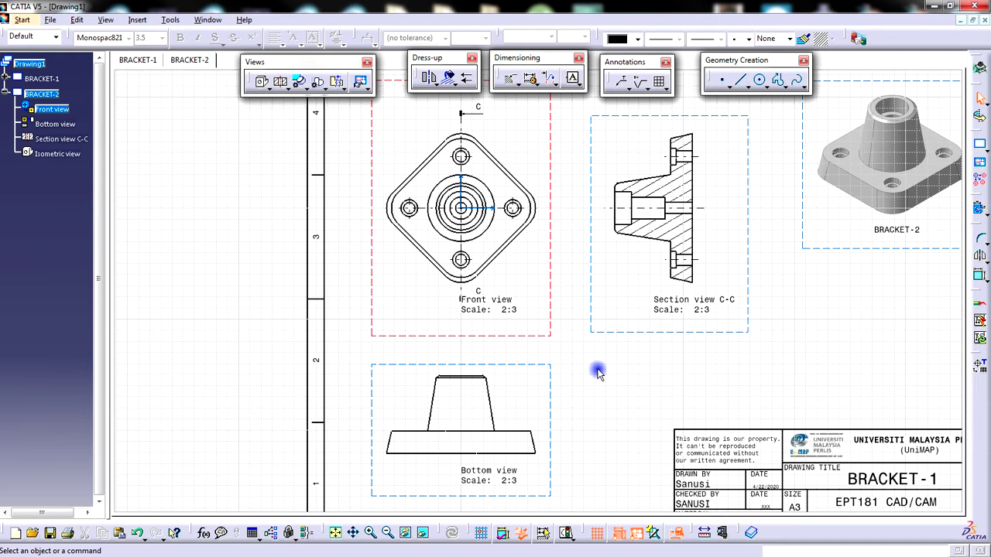
mouse_move(599, 380)
middle_down()
mouse_move(588, 425)
mouse_move(566, 451)
mouse_move(621, 420)
mouse_move(643, 367)
mouse_move(648, 375)
middle_up()
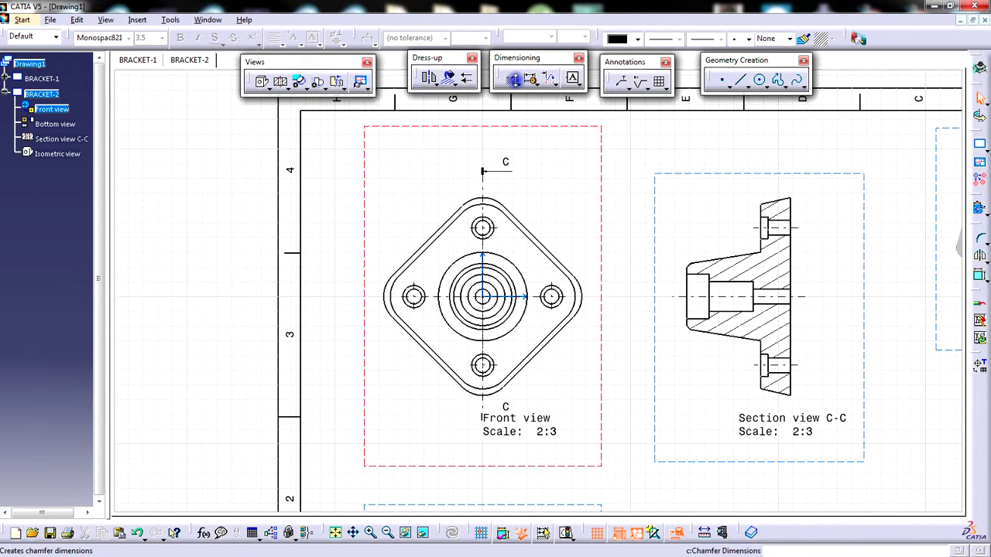
click(515, 81)
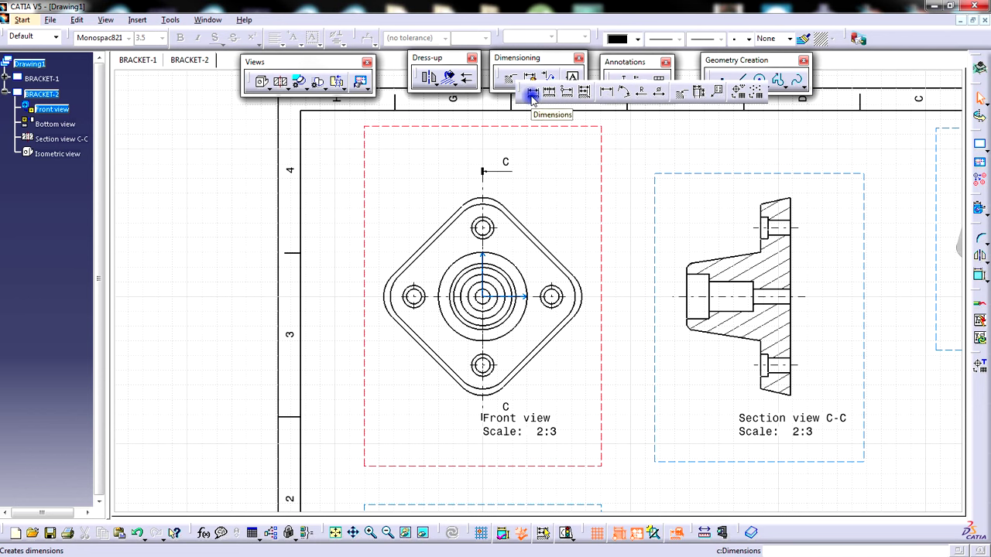
click(531, 93)
click(534, 236)
click(421, 338)
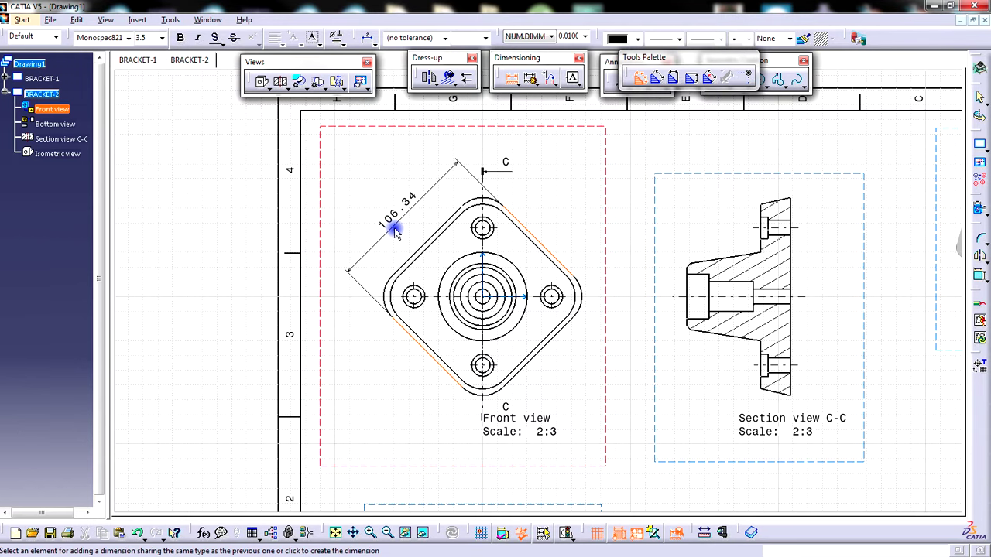
click(395, 232)
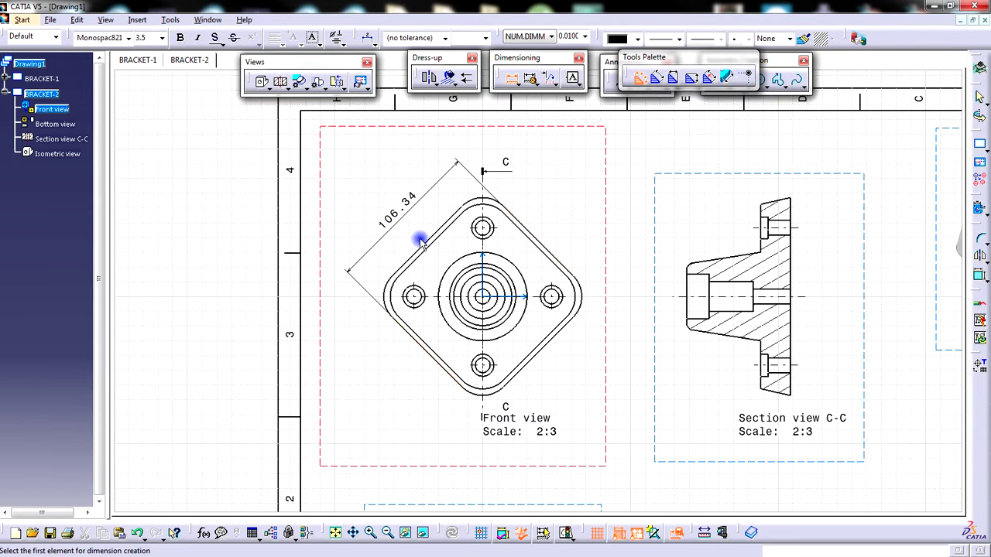
Dimension the distance between the upper-left and lower-right outer edges in the front view, placing it beside the lower-left edge
click(420, 241)
click(542, 344)
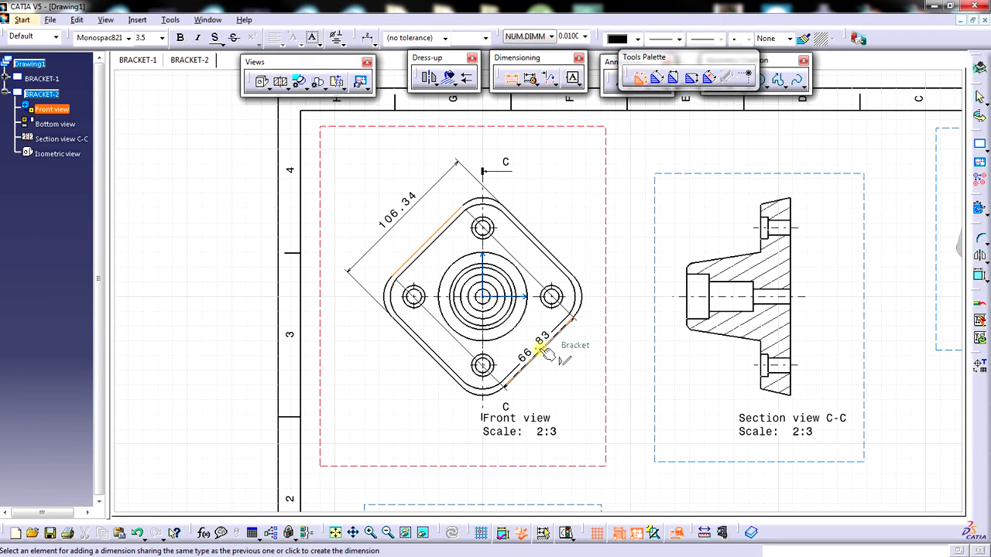
click(395, 380)
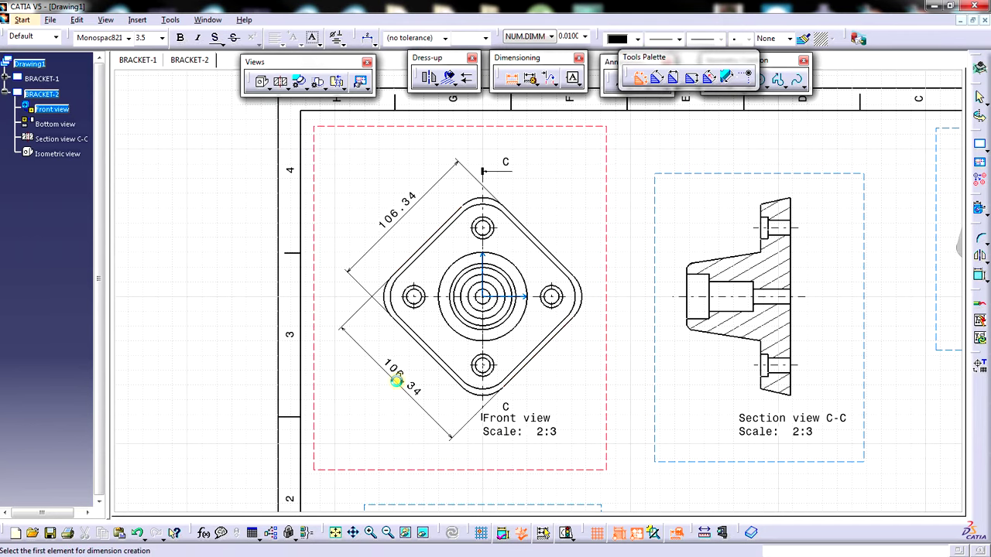
middle_drag(558, 382, 537, 382)
click(514, 82)
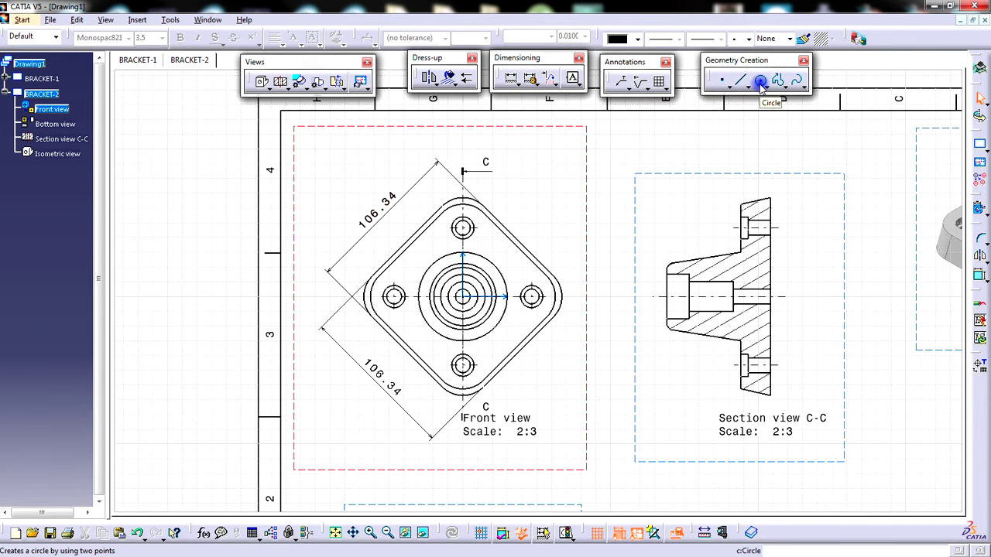
Draw a circle centered on the front view's bore through the mounting hole centers, with a radius of about 46.55 mm
click(759, 81)
scroll(611, 285, up, 3)
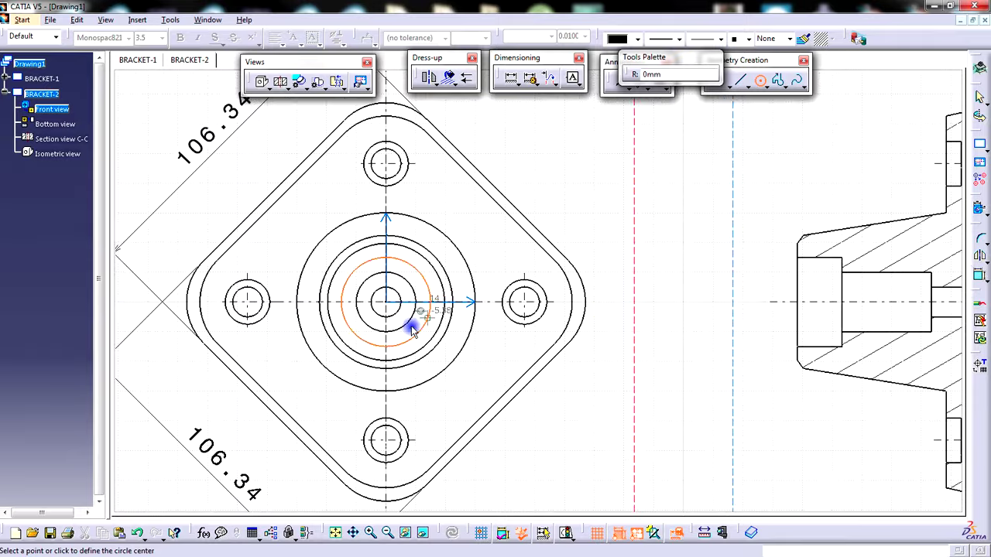
click(474, 322)
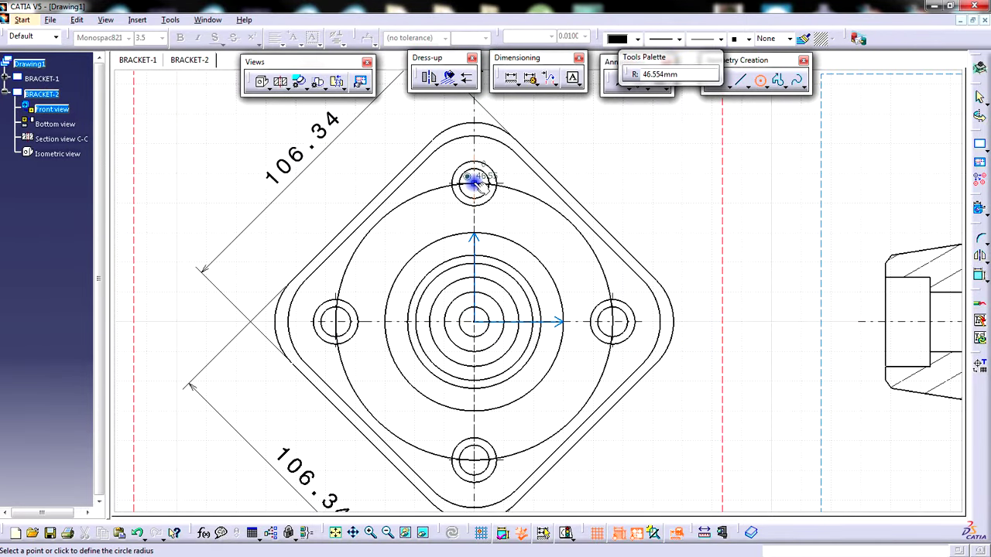
click(475, 183)
Set the pitch circle's line thickness to 0.13 mm and its line type to 4
click(680, 40)
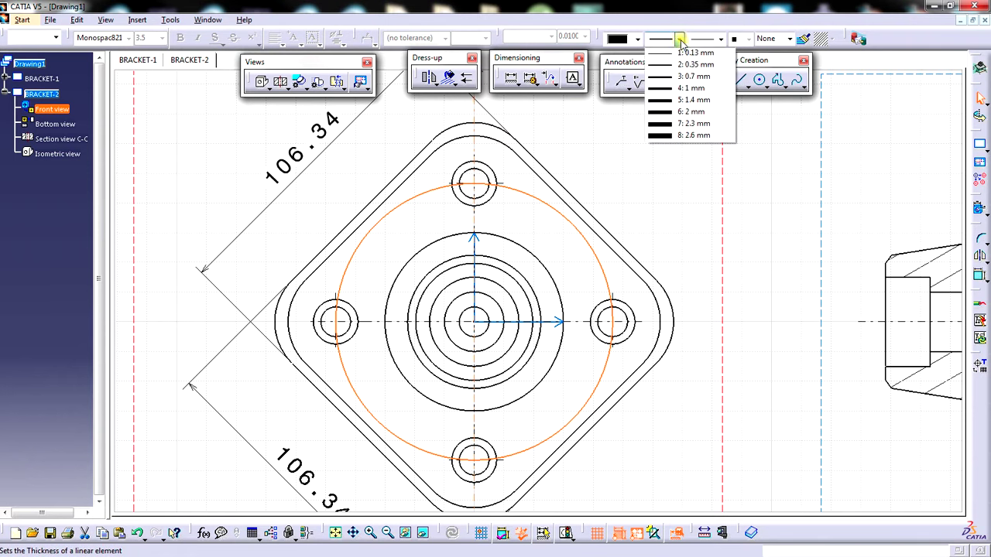
click(679, 53)
click(719, 40)
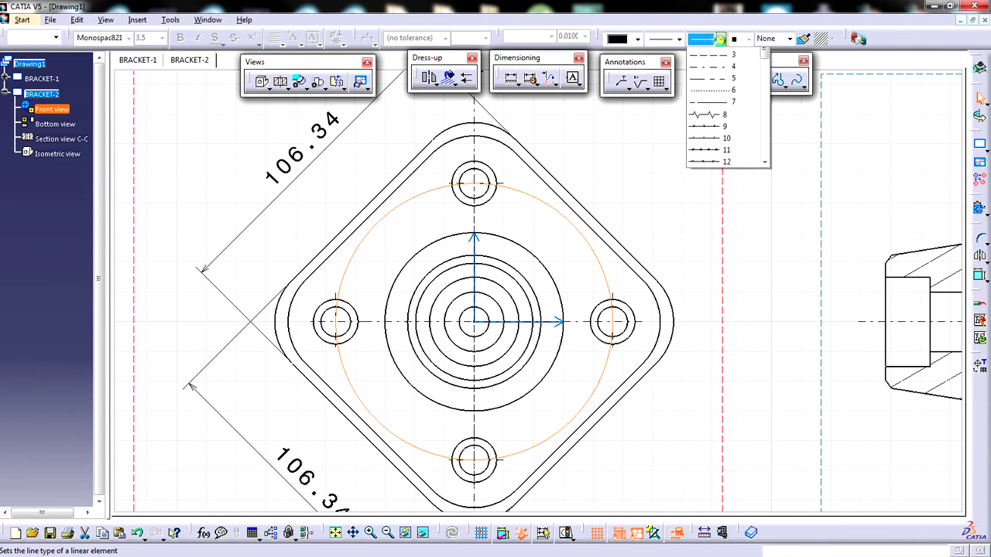
click(722, 66)
click(661, 209)
Add a diameter dimension to the dashed pitch circle in the front view, placing it outside the lower-right edge
mouse_move(659, 211)
middle_down()
mouse_move(650, 214)
mouse_move(668, 266)
mouse_move(650, 274)
mouse_move(642, 244)
middle_up()
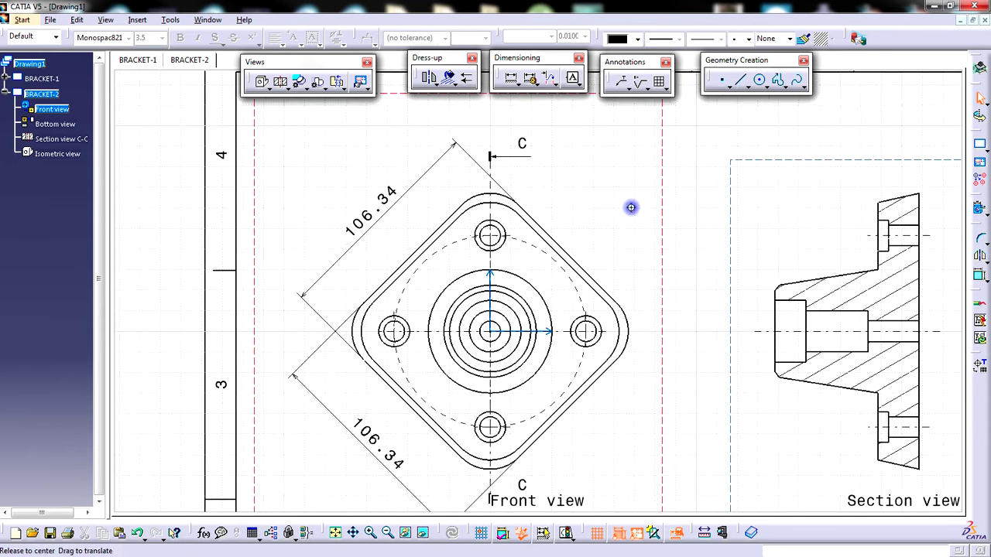
middle_drag(631, 208, 620, 211)
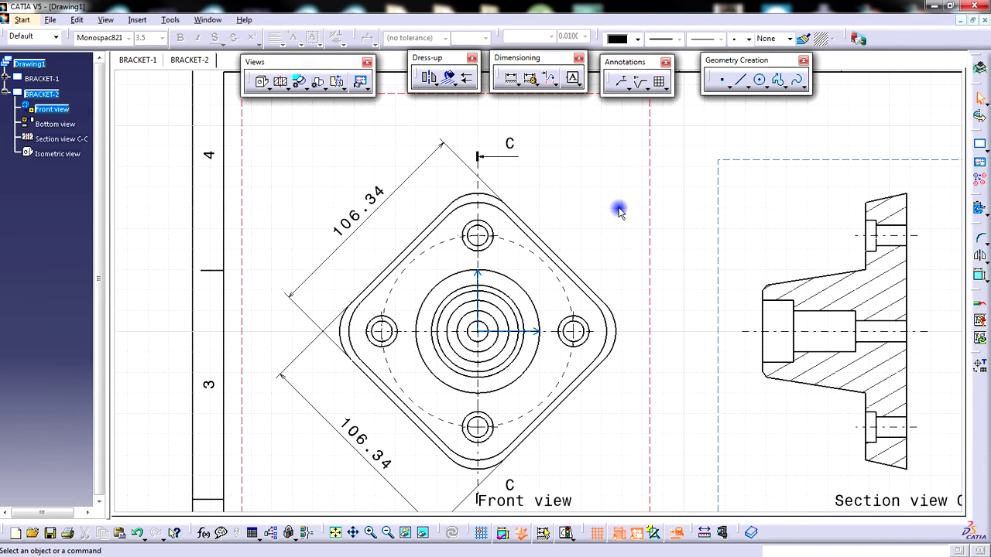
middle_drag(612, 206, 601, 206)
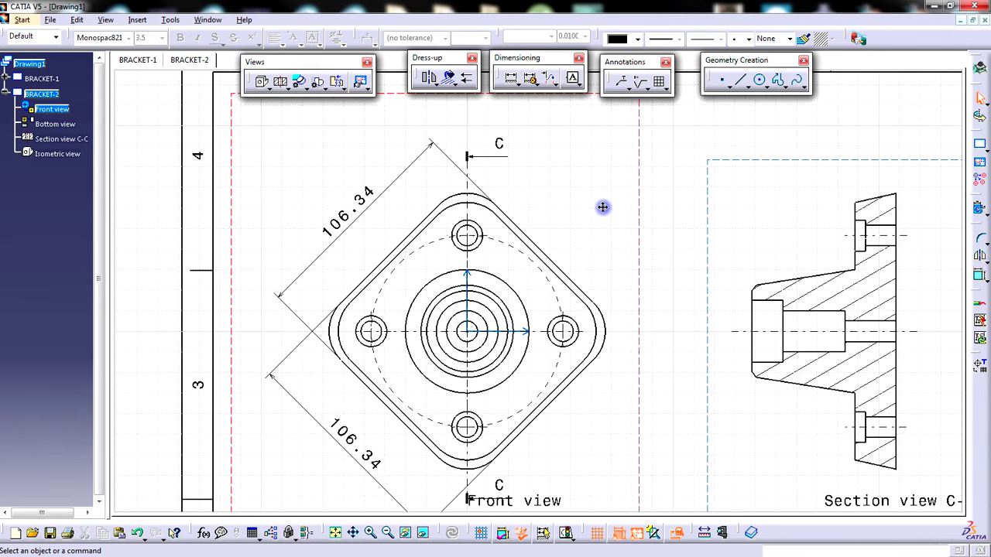
click(515, 80)
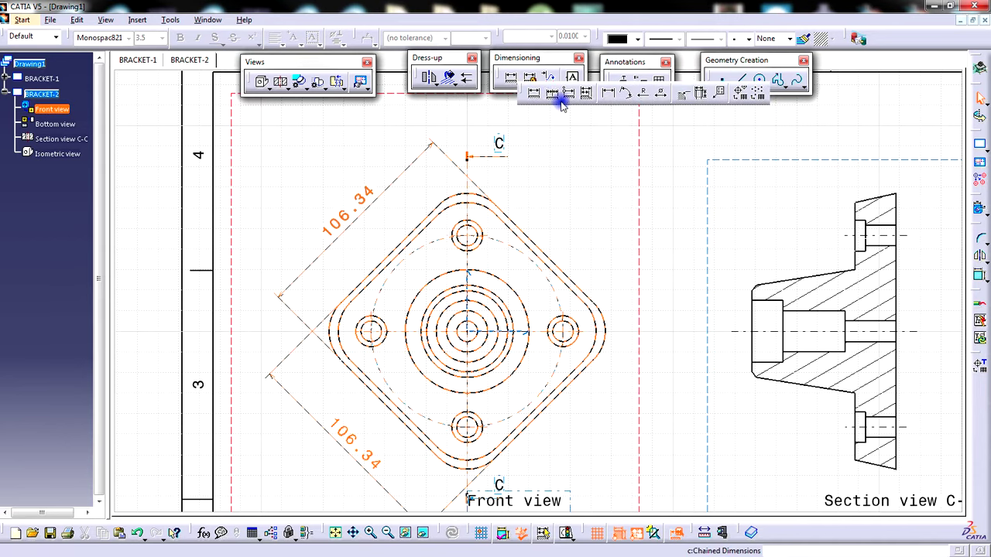
click(661, 95)
click(552, 374)
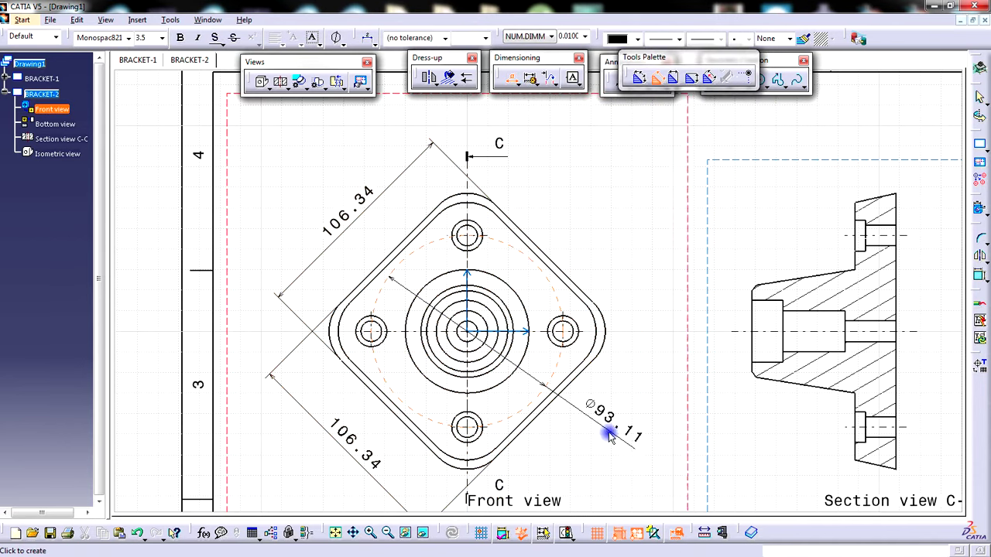
Insert the text PCD before the pitch circle's diameter dimension and set its precision to 1.00000
click(582, 403)
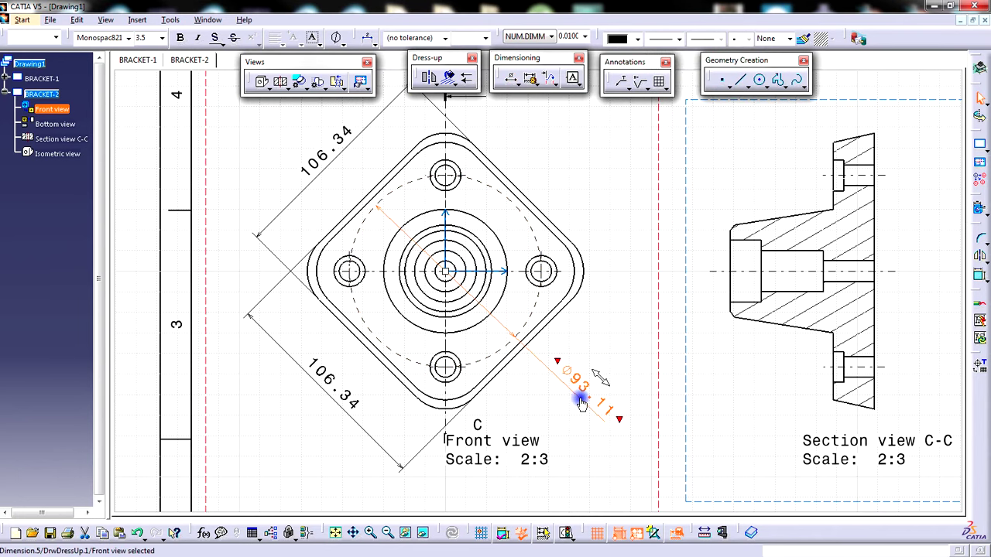
click(558, 364)
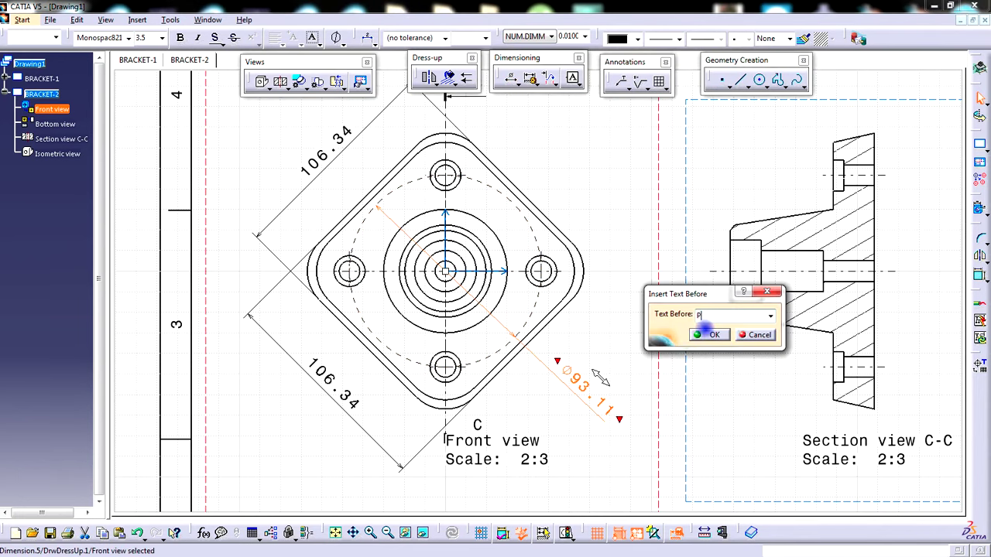
click(716, 335)
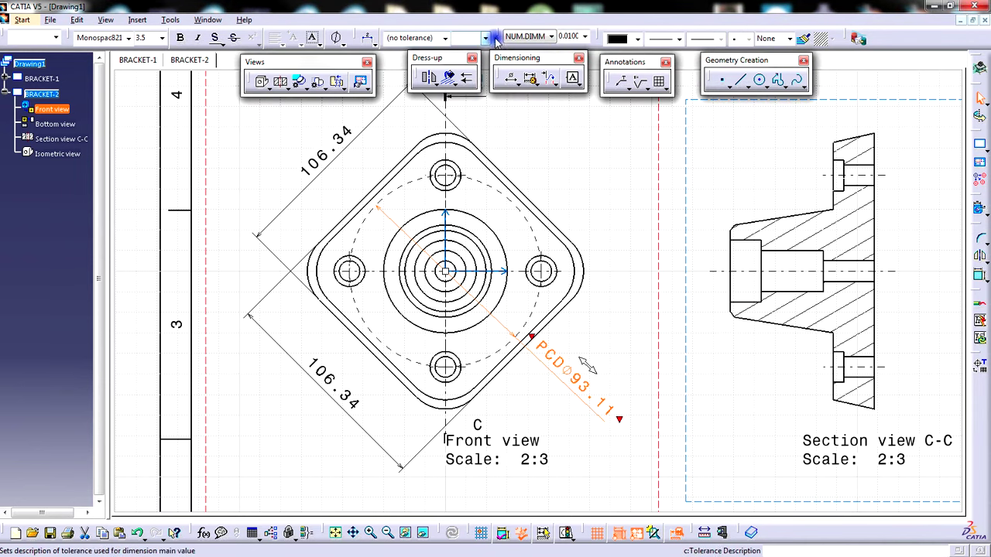
click(585, 36)
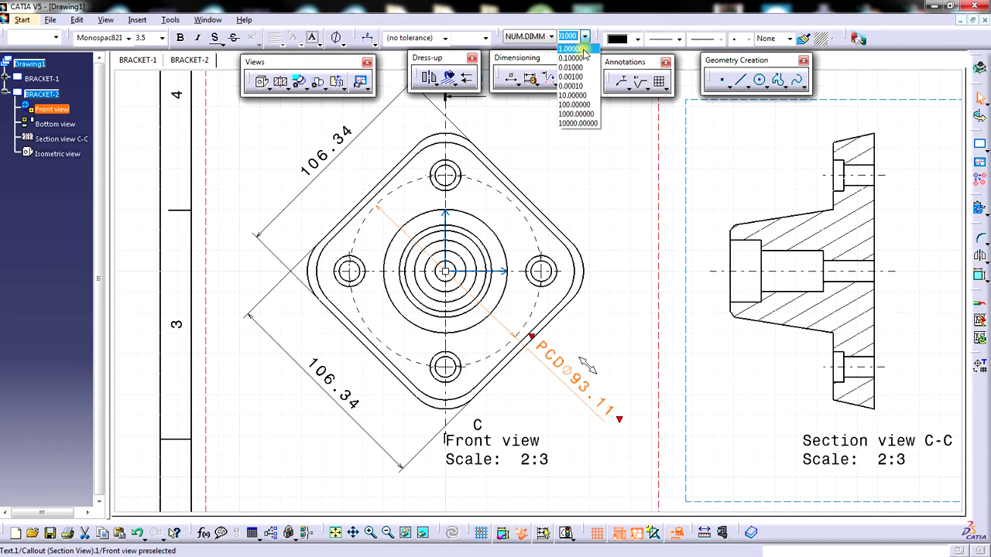
click(582, 49)
click(653, 399)
Change the PCD dimension to a bent leader with horizontal text and shift the text farther away from the bracket outline
mouse_move(662, 405)
middle_down()
mouse_move(650, 394)
mouse_move(650, 406)
middle_up()
click(548, 375)
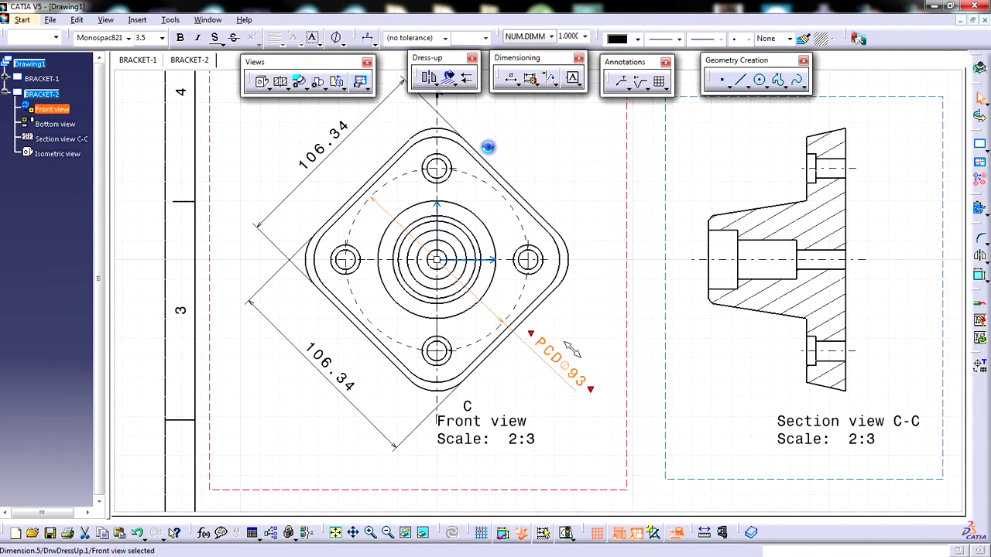
click(374, 45)
click(385, 76)
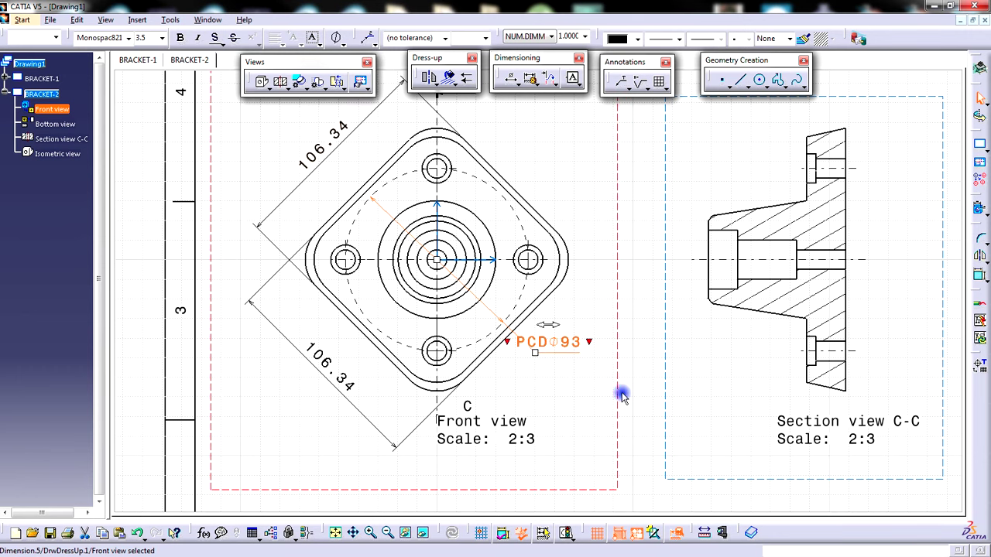
click(580, 402)
click(569, 343)
click(556, 326)
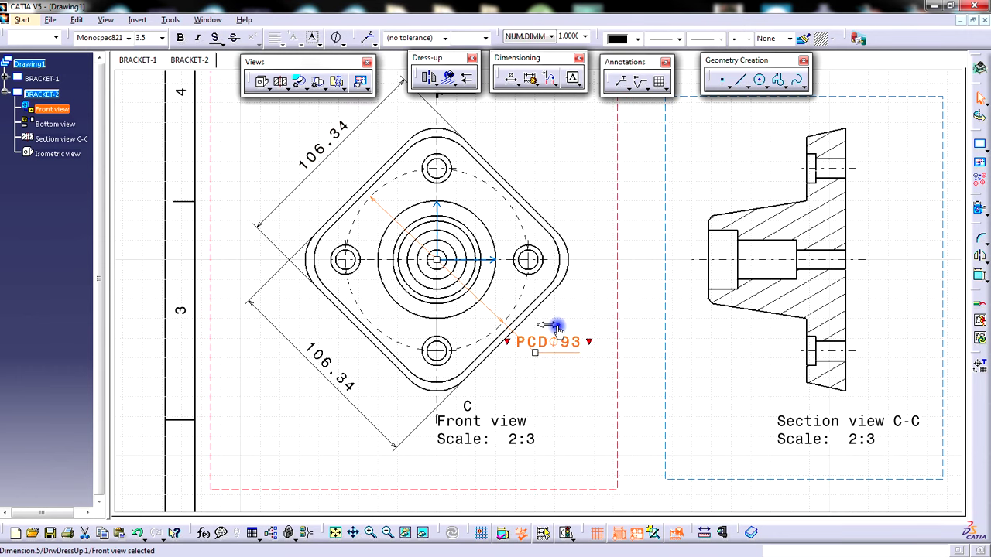
drag(560, 328, 585, 330)
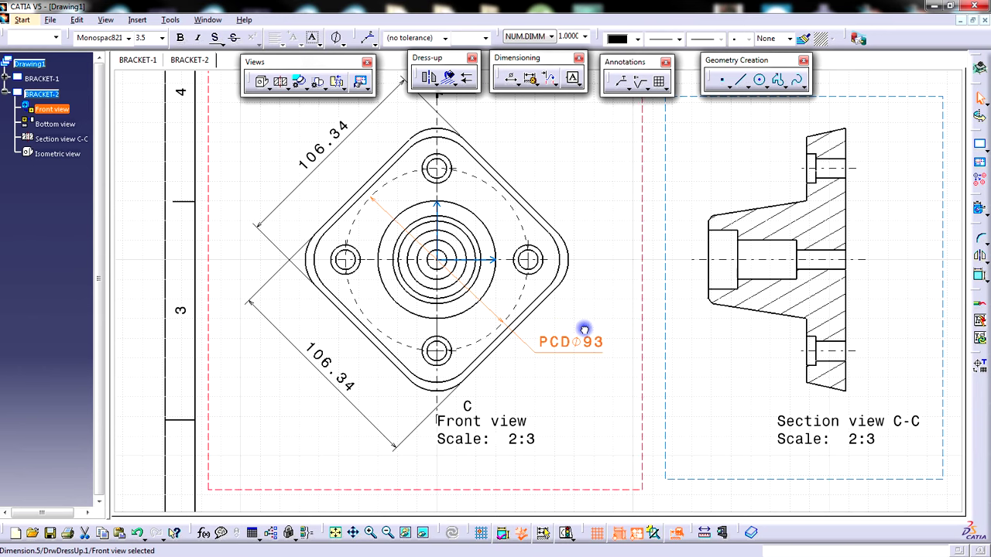
click(585, 403)
mouse_move(570, 394)
middle_down()
mouse_move(548, 389)
mouse_move(550, 397)
middle_up()
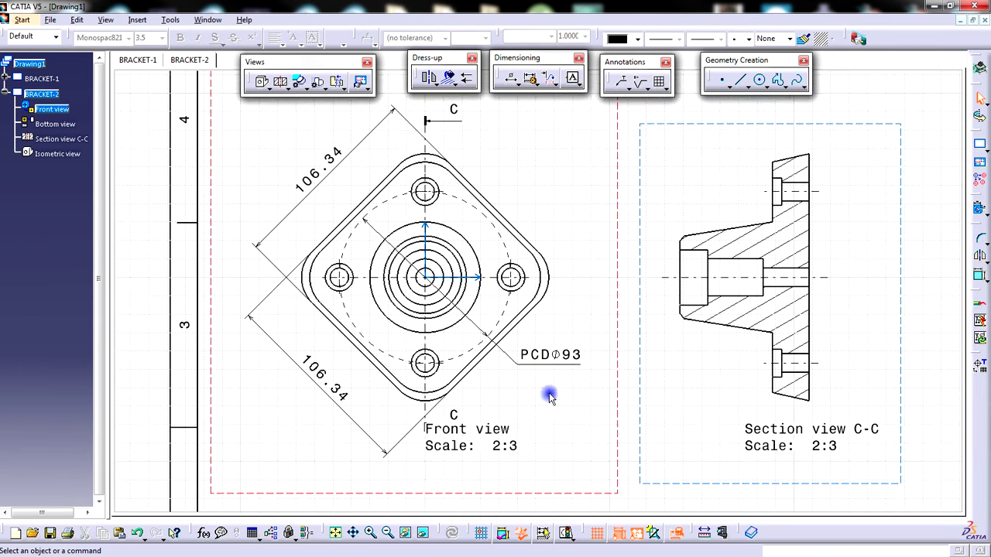
Add a diameter dimension to the large central circle in the front view, with a bent leader and horizontal text placed above the PCD dimension
click(514, 81)
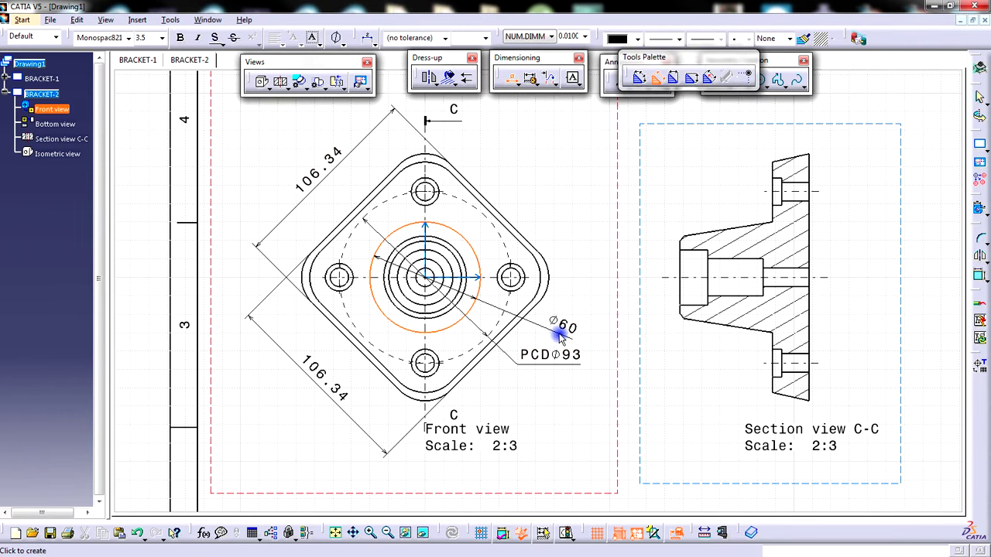
click(556, 333)
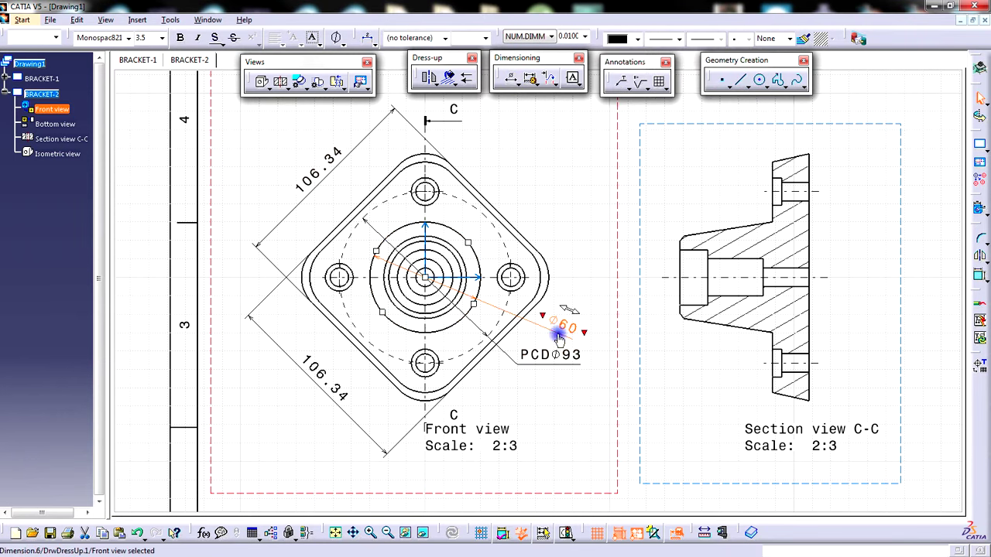
click(372, 40)
click(387, 68)
click(587, 394)
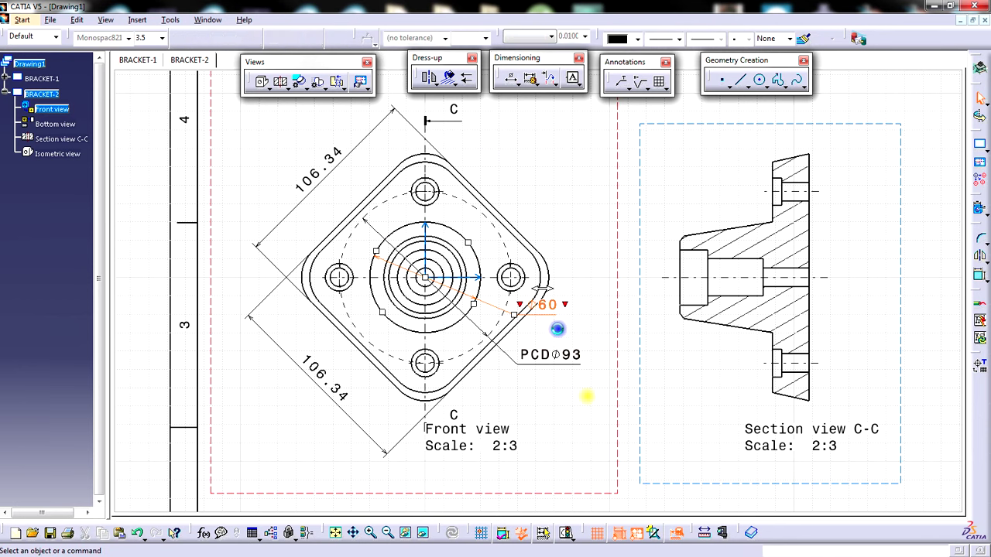
drag(547, 309, 531, 341)
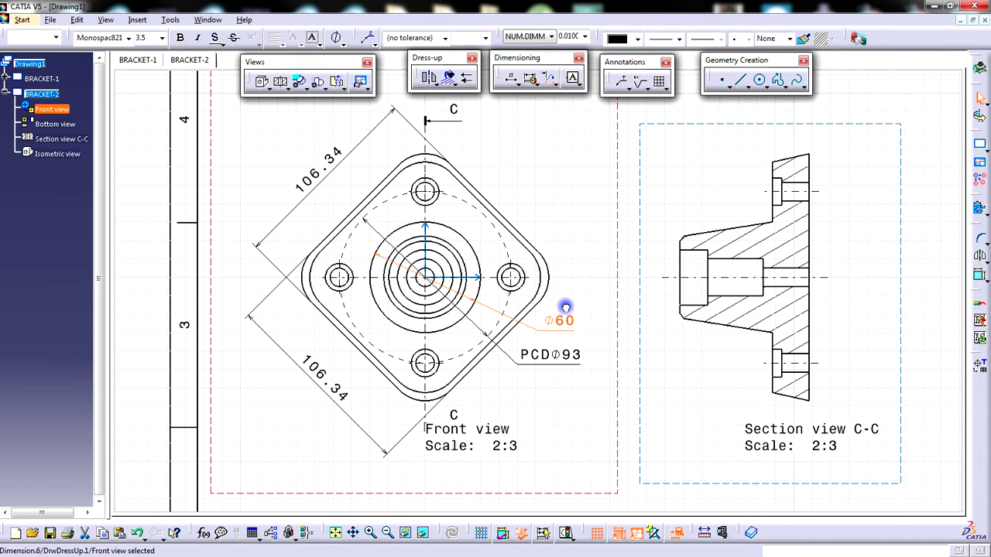
click(582, 388)
Set the precision of both slanted edge-length dimensions in the front view to 1.00000
click(549, 422)
middle_drag(549, 422, 563, 450)
mouse_move(573, 398)
middle_down()
mouse_move(585, 398)
mouse_move(565, 397)
middle_up()
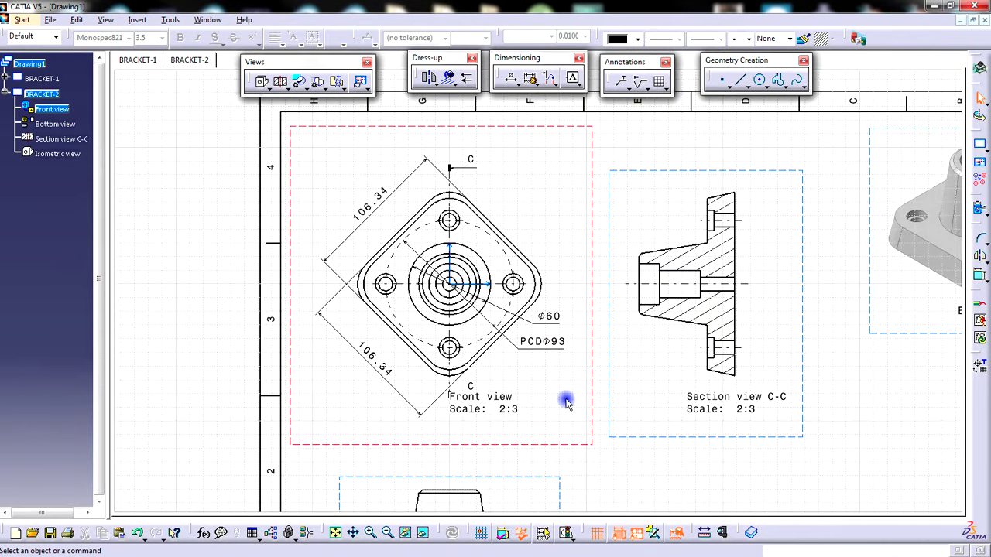
mouse_move(570, 378)
middle_down()
mouse_move(542, 376)
mouse_move(565, 401)
mouse_move(569, 390)
middle_up()
click(566, 402)
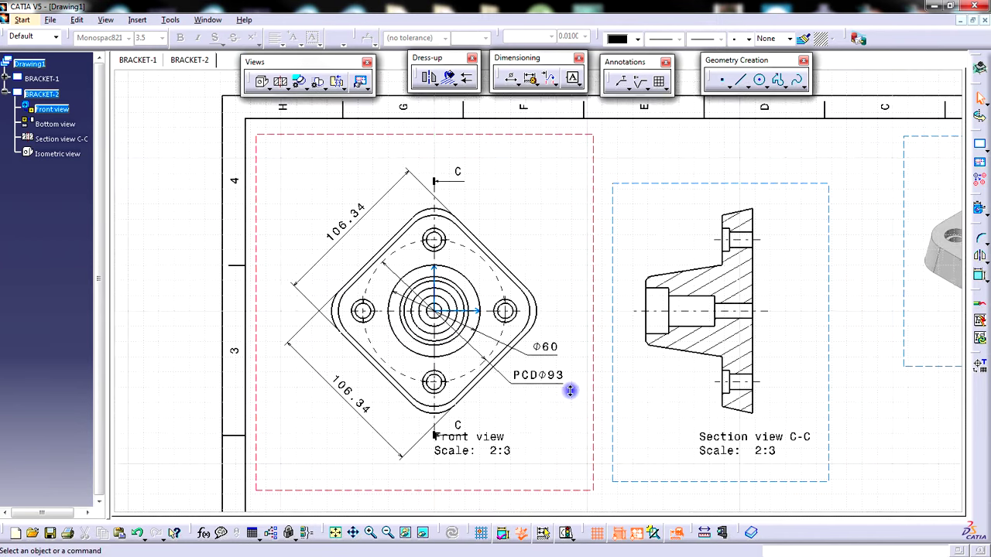
scroll(593, 397, down, 4)
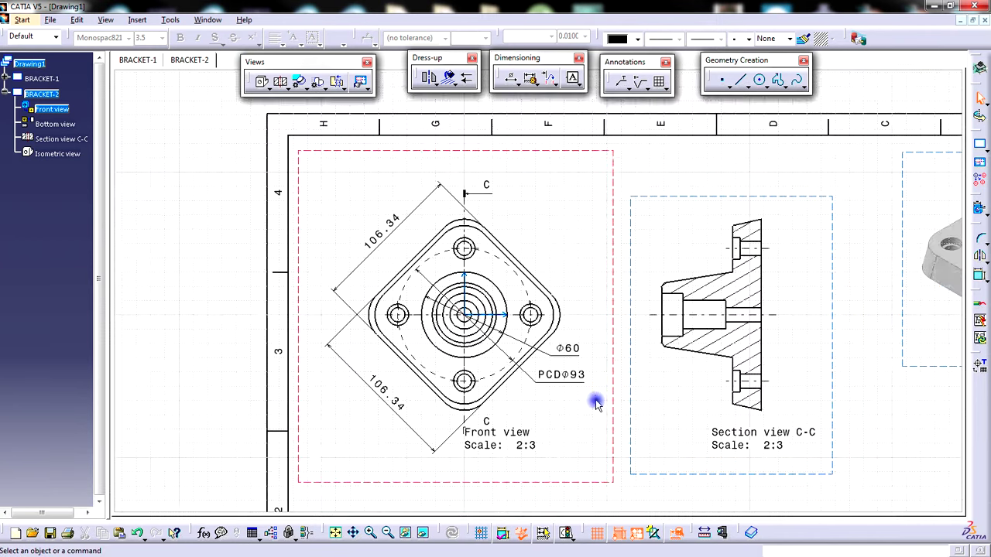
click(356, 213)
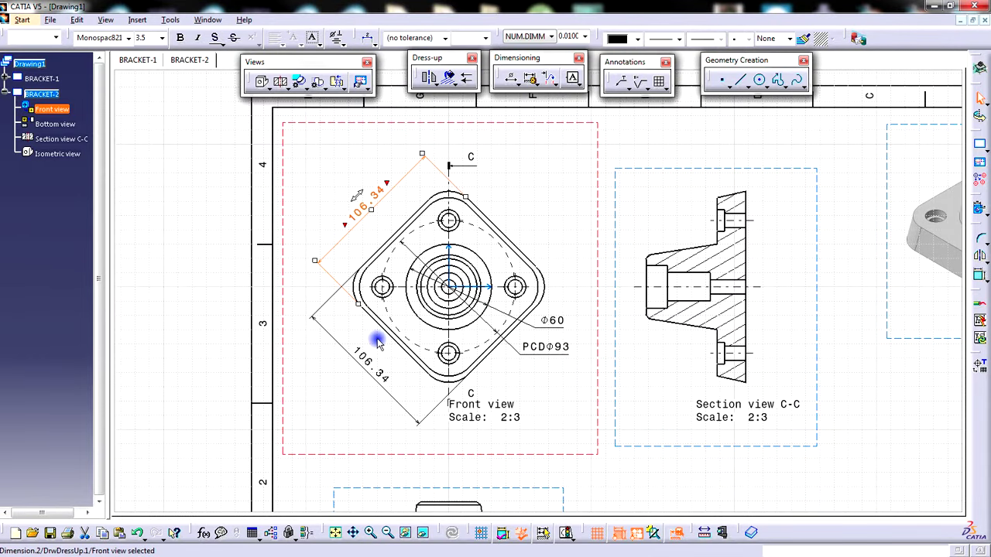
ctrl+click(369, 364)
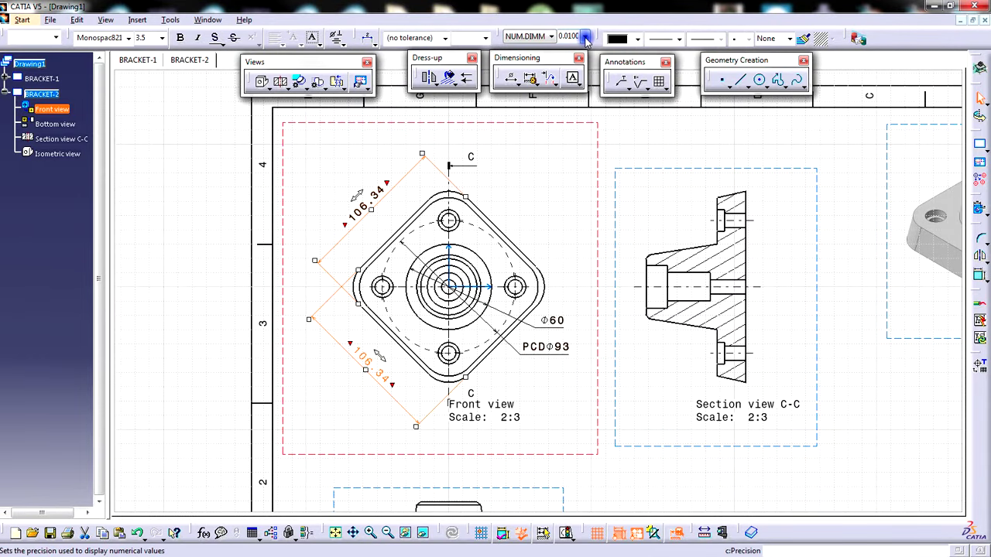
click(585, 36)
click(576, 77)
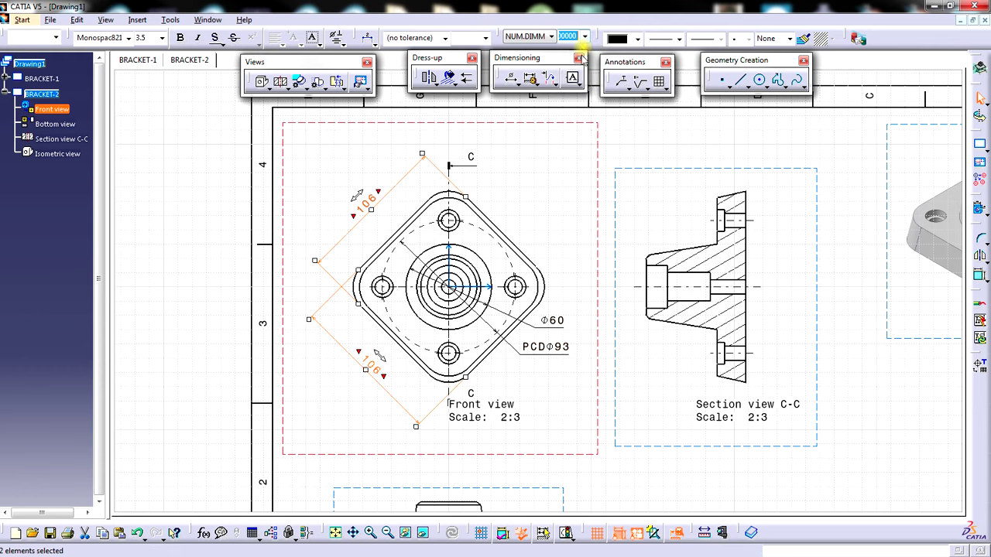
click(561, 196)
Move the two slanted edge-length dimensions slightly closer to the bracket outline
click(381, 216)
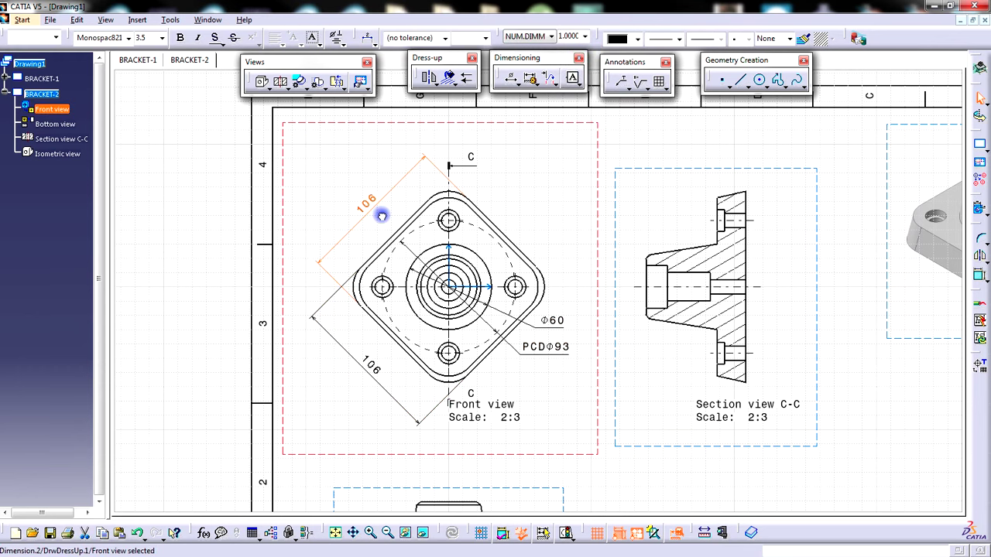
click(353, 336)
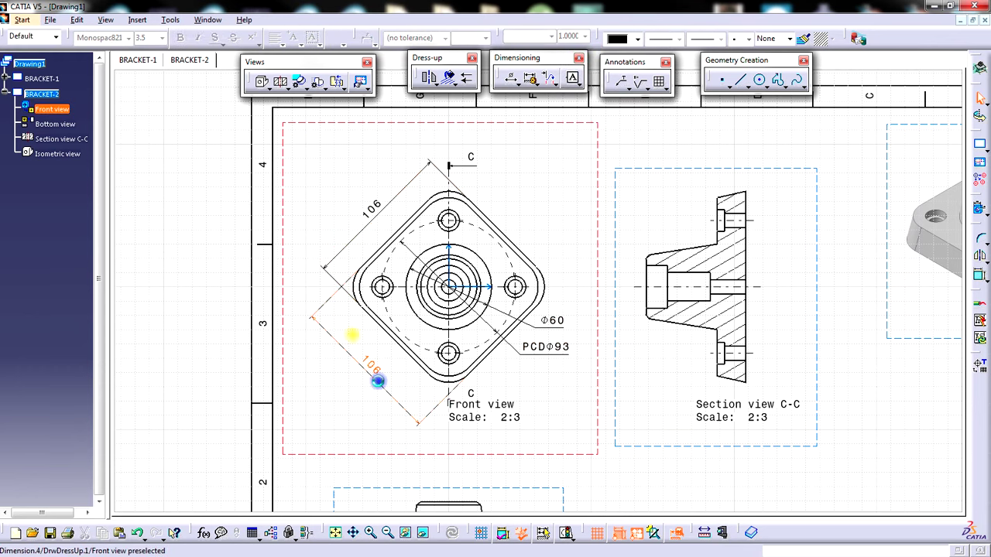
drag(391, 385, 392, 385)
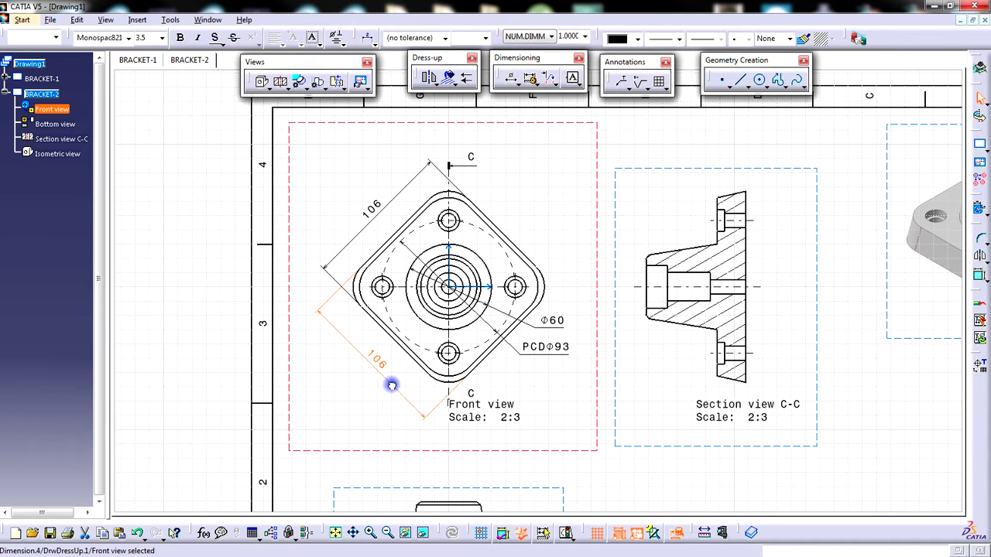
click(385, 401)
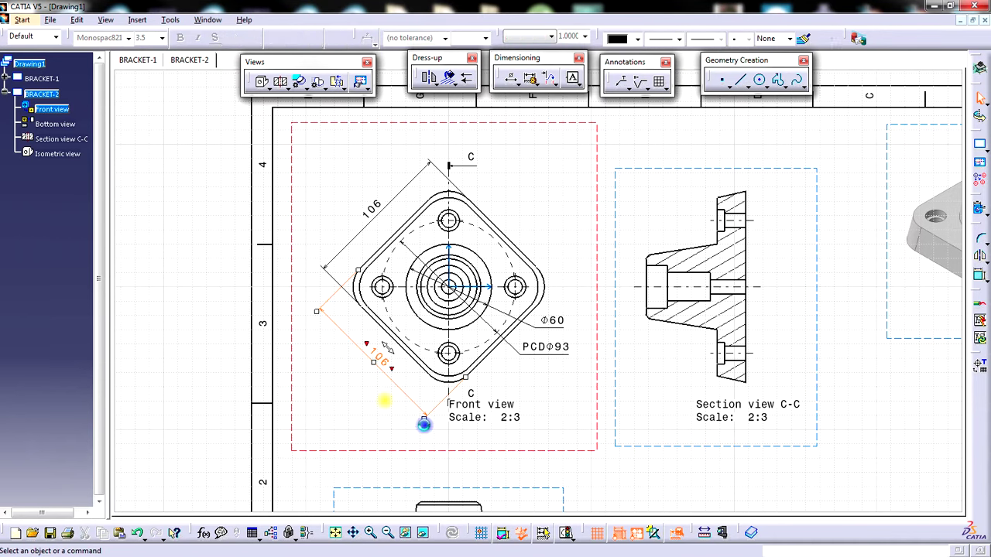
Add an angle dimension between the front view's horizontal and vertical center lines, placing its arc outside the upper-right edge
mouse_move(543, 377)
middle_down()
mouse_move(505, 361)
mouse_move(490, 372)
mouse_move(507, 335)
middle_up()
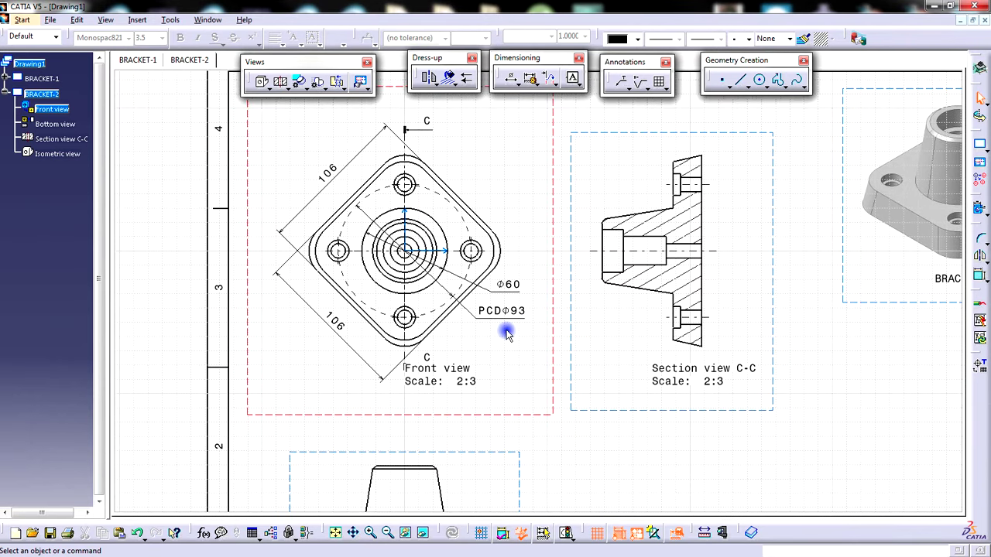
middle_drag(507, 333, 528, 350)
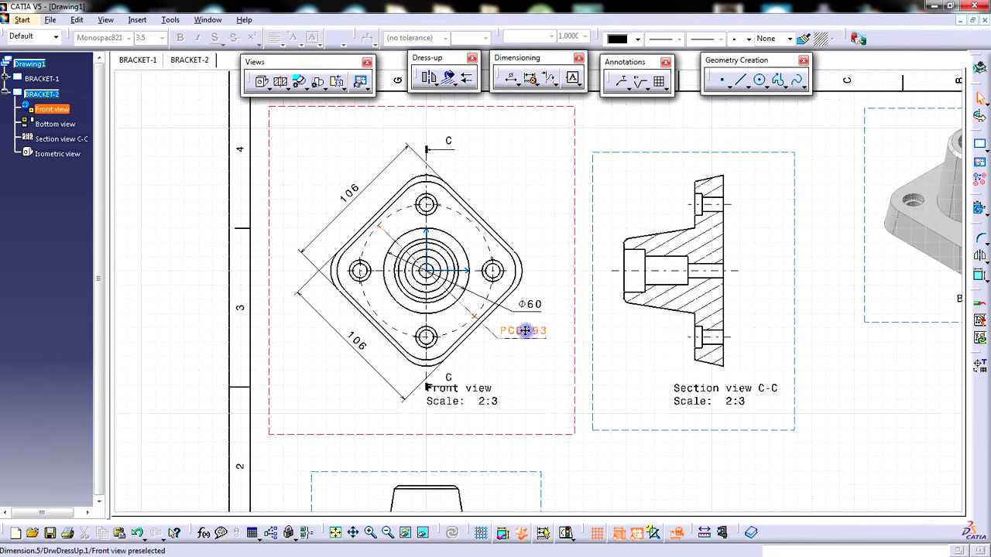
click(516, 86)
click(626, 90)
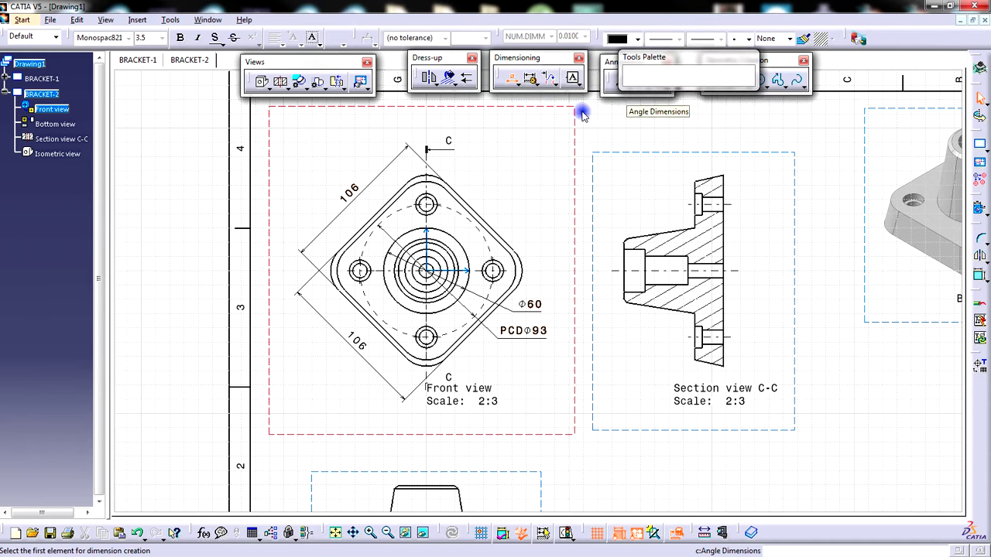
mouse_move(531, 320)
ctrl+middle_down()
mouse_move(544, 257)
mouse_move(616, 315)
ctrl+middle_up()
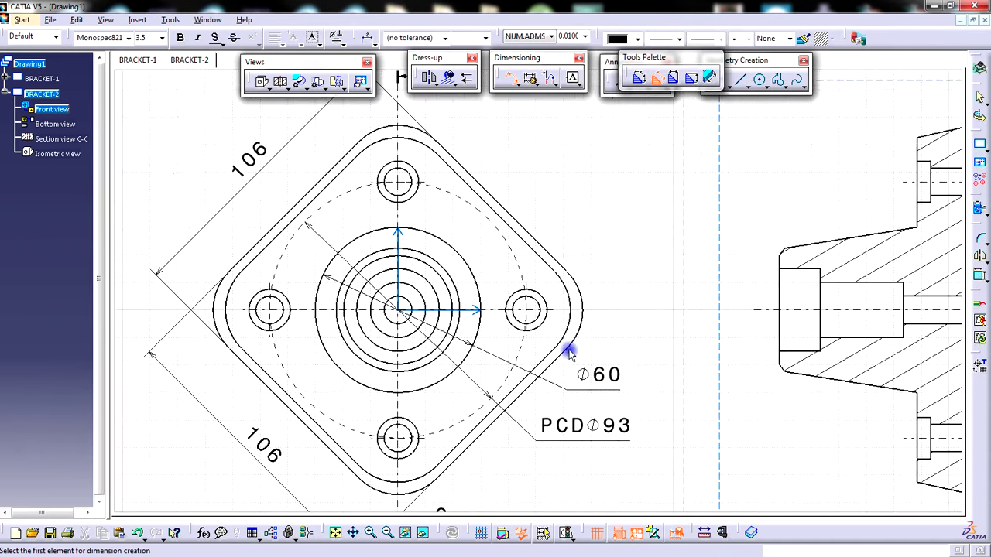
click(493, 312)
mouse_move(393, 160)
ctrl+middle_down()
mouse_move(491, 272)
mouse_move(442, 189)
ctrl+middle_up()
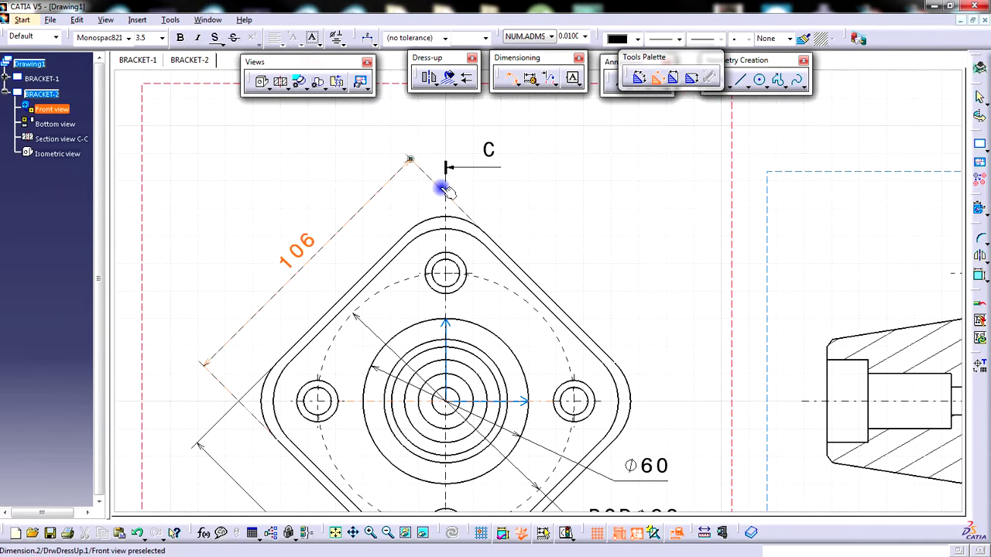
click(447, 249)
middle_drag(560, 233, 568, 288)
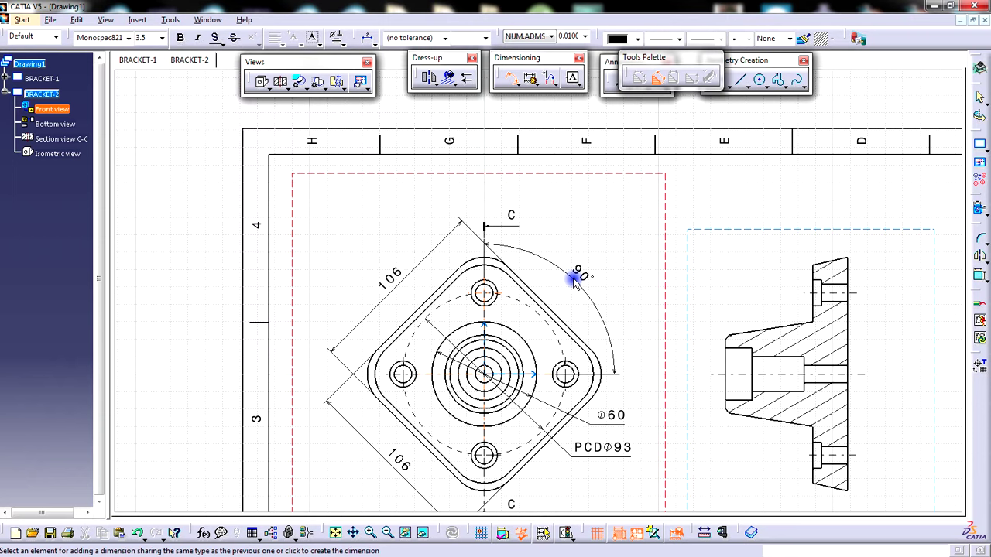
click(576, 277)
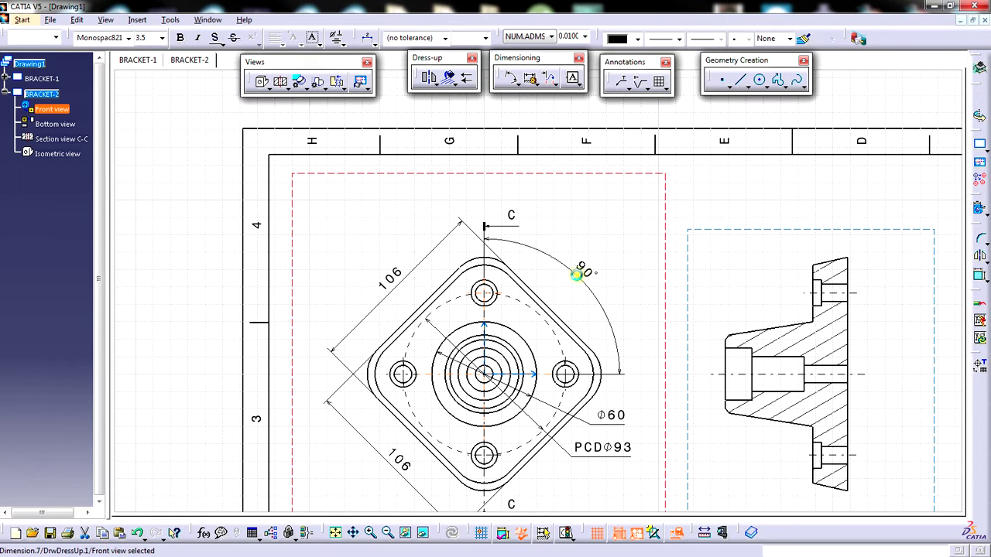
Move the front view's title and scale text below the lower section arrow, clear of the C-C section line
mouse_move(564, 287)
ctrl+middle_down()
mouse_move(611, 400)
mouse_move(575, 303)
ctrl+middle_up()
click(493, 350)
drag(493, 349, 472, 373)
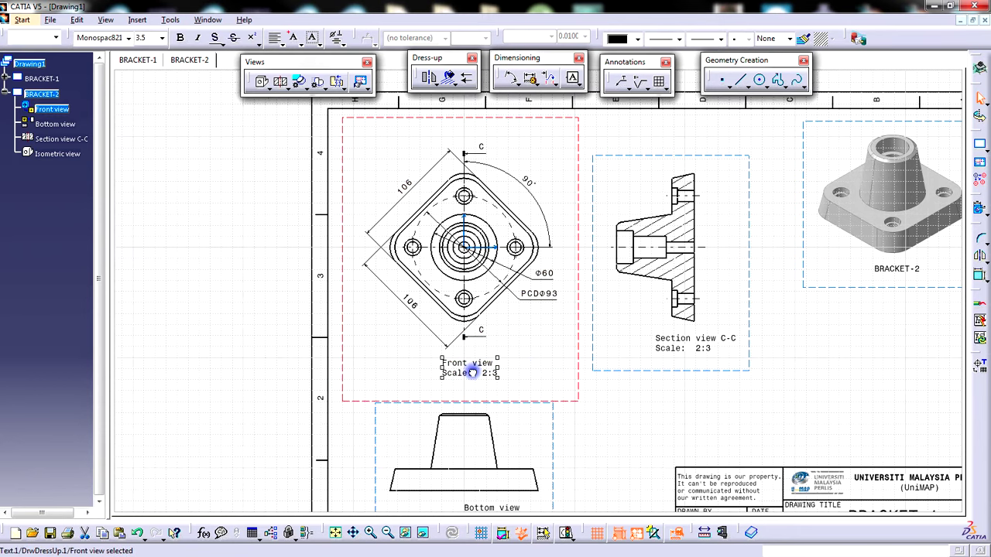
click(557, 396)
Reposition the PCD dimension and the central circle's diameter dimension lower beside the bracket's lower-right edge, spacing their texts apart
mouse_move(634, 403)
middle_down()
mouse_move(681, 370)
mouse_move(634, 378)
mouse_move(669, 360)
mouse_move(542, 306)
middle_up()
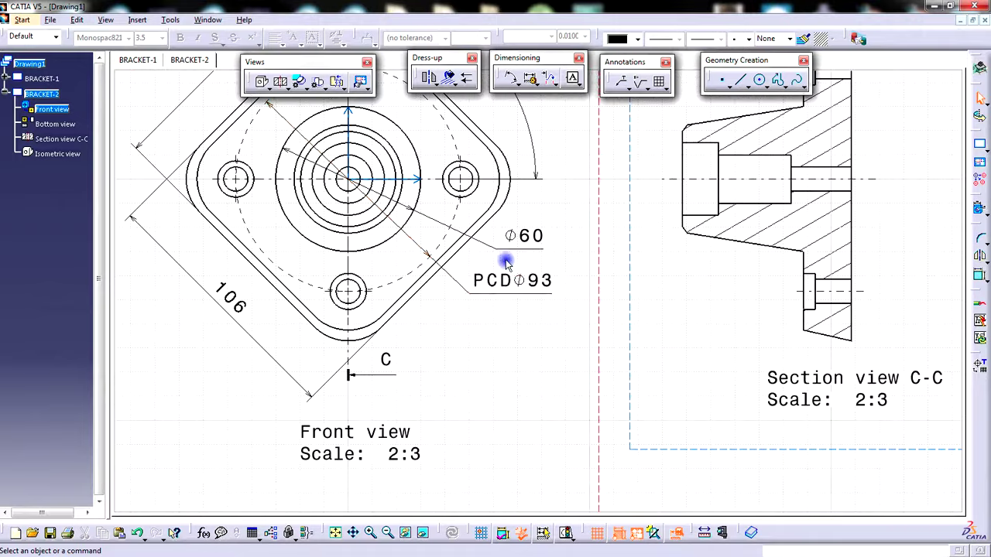
click(499, 309)
drag(463, 324, 476, 328)
click(523, 255)
drag(521, 255, 502, 285)
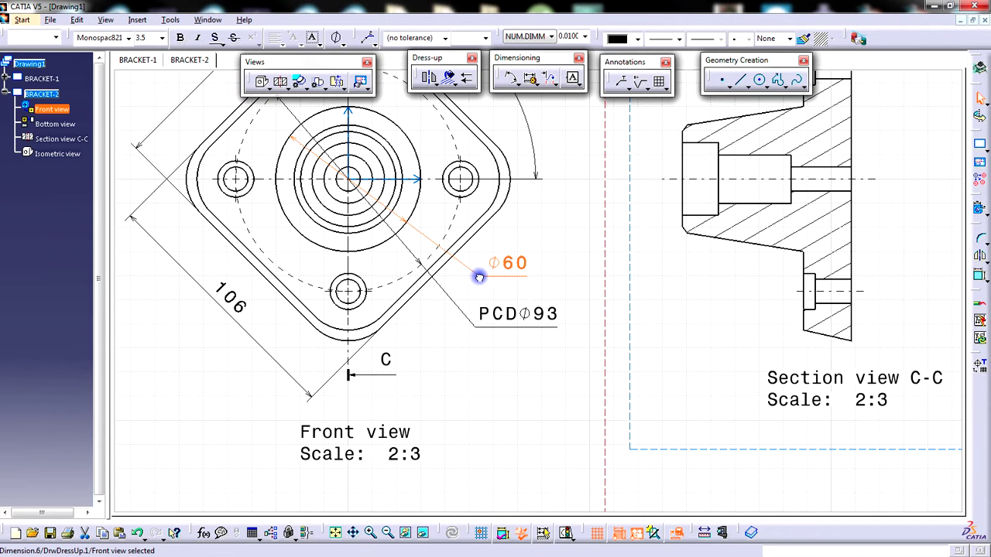
click(502, 385)
Add diameter dimensions to the middle bore and the counterbore in section view C-C, placing them side by side beyond the boss's narrow end
middle_drag(501, 385, 517, 447)
mouse_move(604, 371)
middle_down()
mouse_move(500, 369)
mouse_move(487, 382)
middle_up()
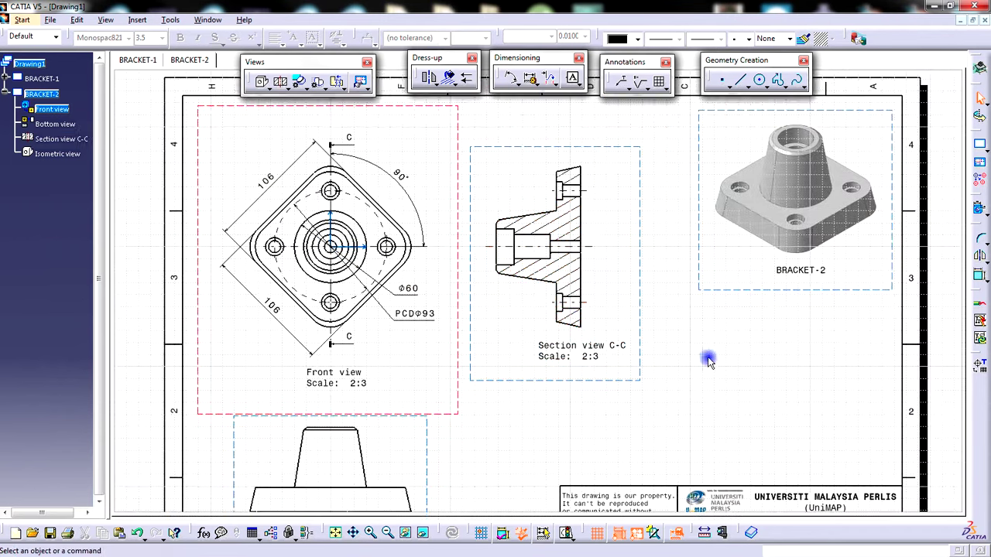
mouse_move(678, 333)
middle_down()
mouse_move(688, 340)
mouse_move(674, 348)
mouse_move(691, 318)
middle_up()
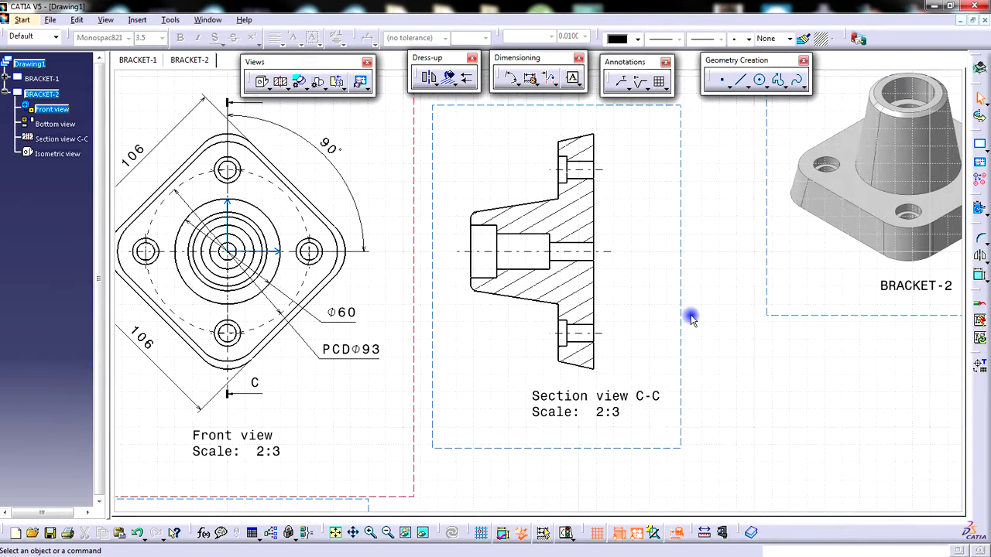
click(516, 83)
click(521, 90)
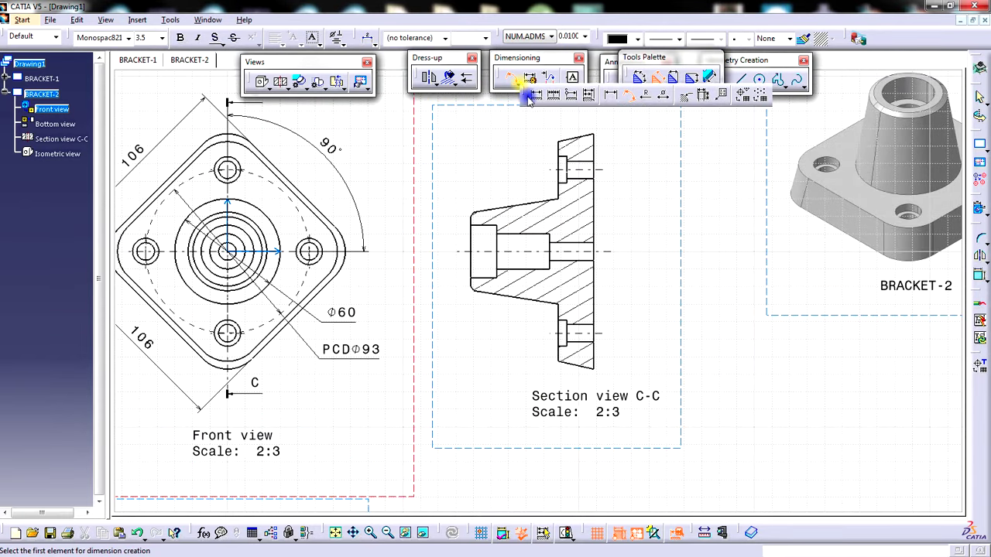
click(666, 94)
mouse_move(635, 317)
middle_down()
mouse_move(697, 283)
mouse_move(581, 290)
mouse_move(575, 281)
middle_up()
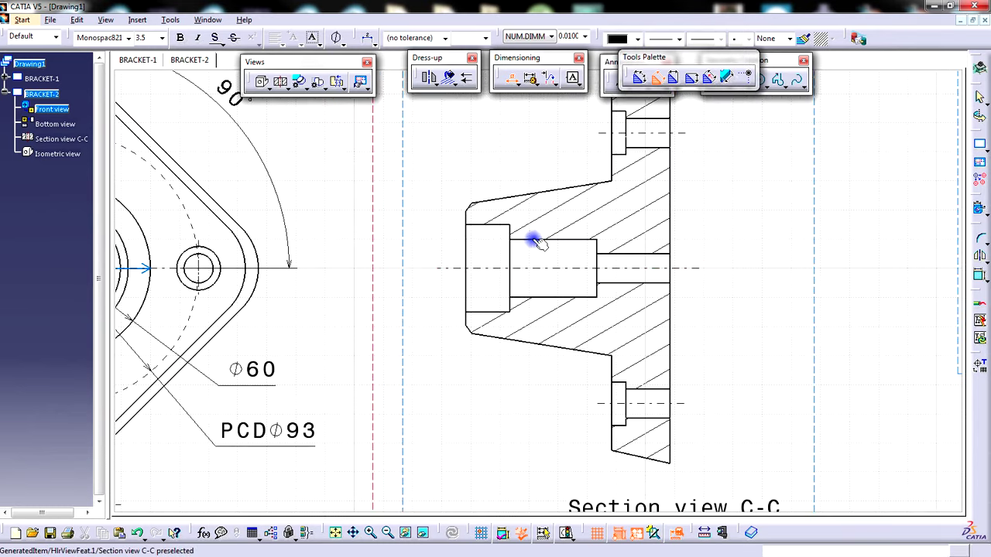
click(547, 296)
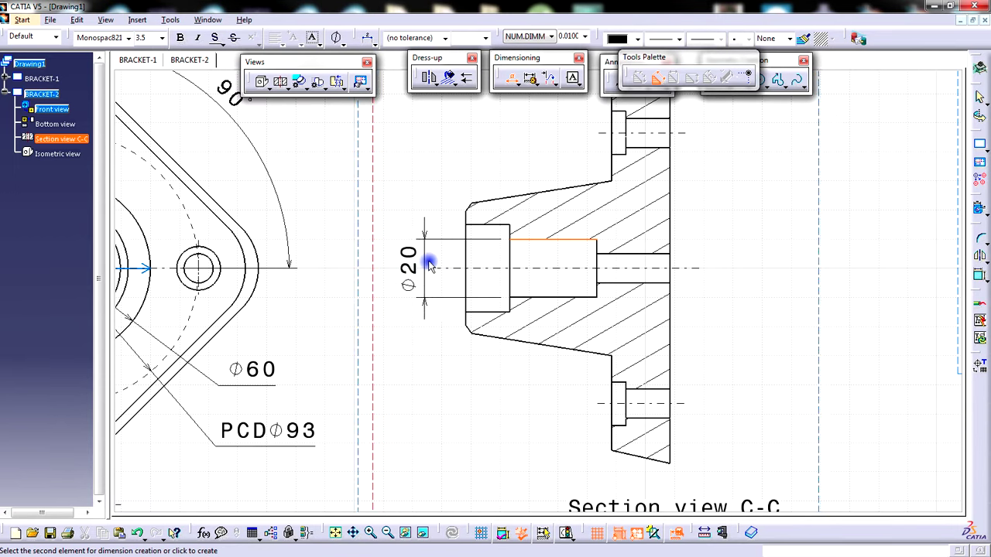
click(480, 230)
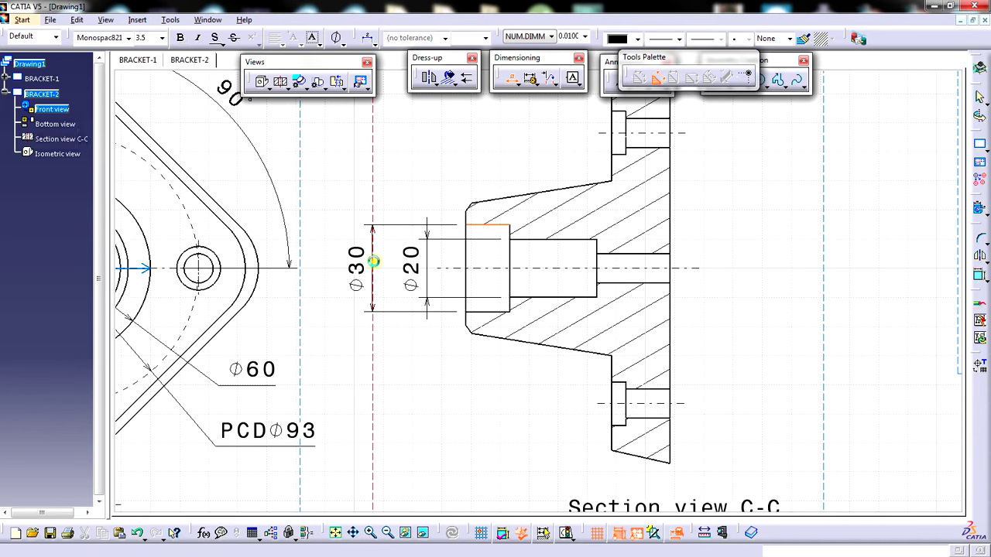
click(373, 262)
Flip the arrows of the middle bore's diameter dimension so they sit inside the extension lines
click(511, 77)
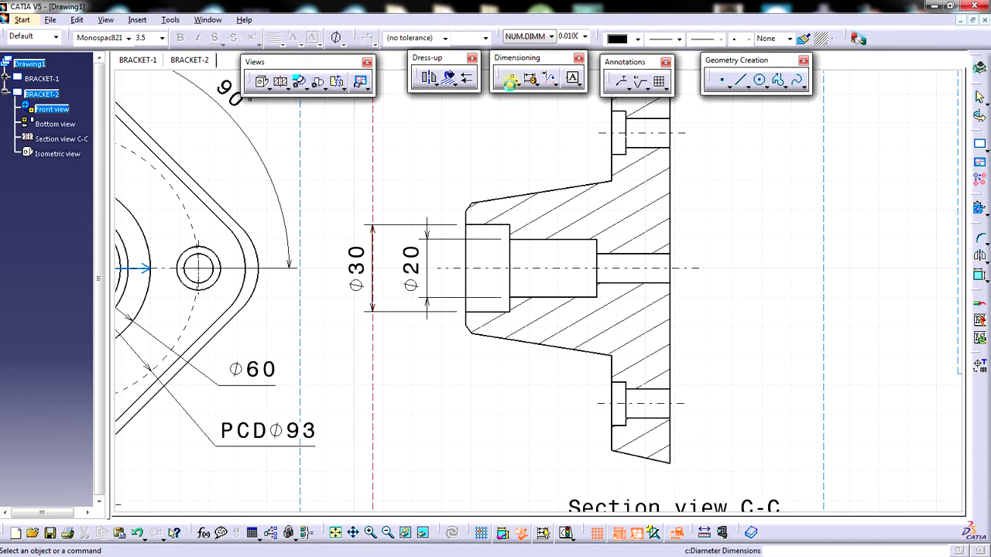
click(439, 232)
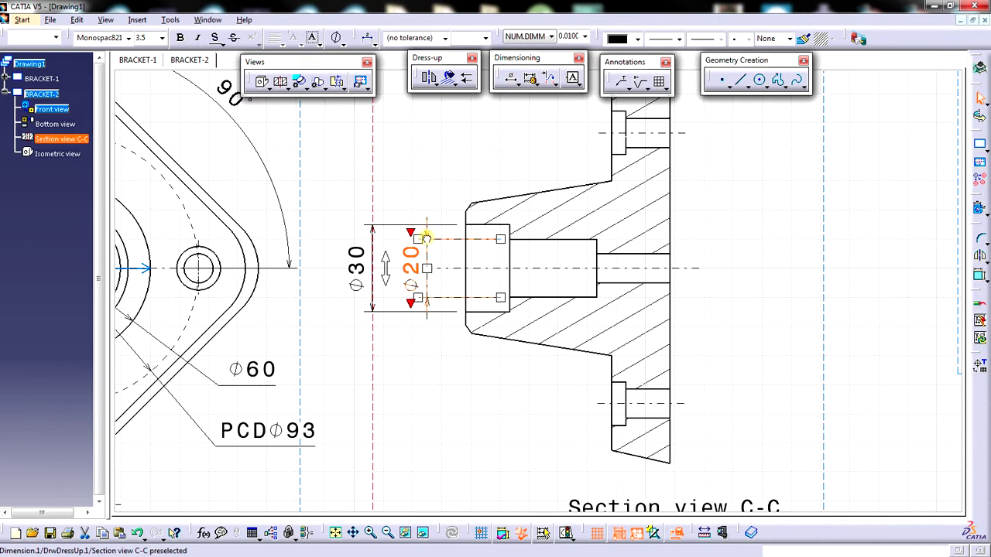
click(442, 280)
mouse_move(456, 294)
middle_down()
mouse_move(555, 289)
mouse_move(542, 213)
middle_up()
click(546, 336)
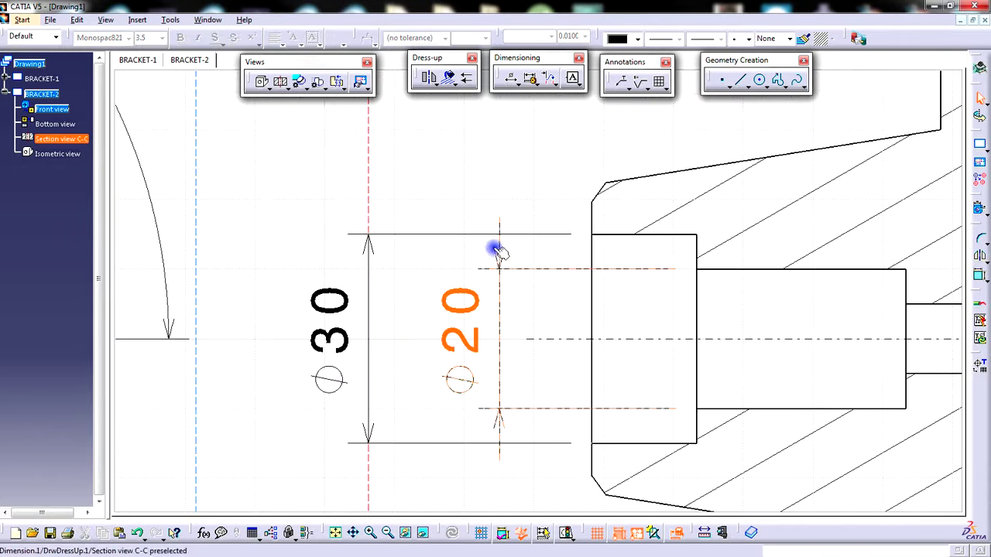
click(499, 251)
click(551, 314)
Move the counterbore's diameter dimension closer to the middle bore's dimension in section view C-C
middle_drag(550, 314, 499, 302)
click(499, 301)
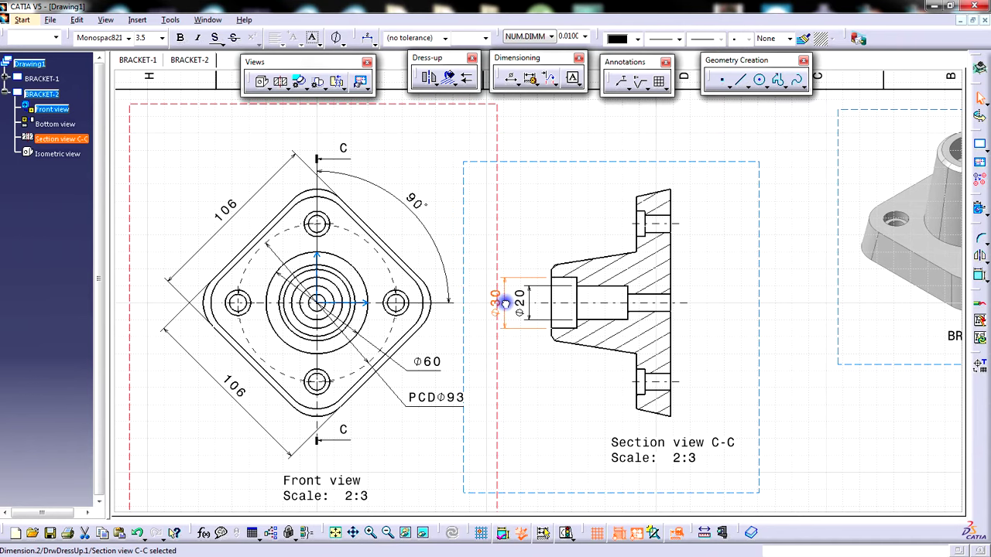
click(524, 376)
mouse_move(525, 377)
middle_down()
mouse_move(573, 387)
mouse_move(496, 376)
mouse_move(502, 358)
middle_up()
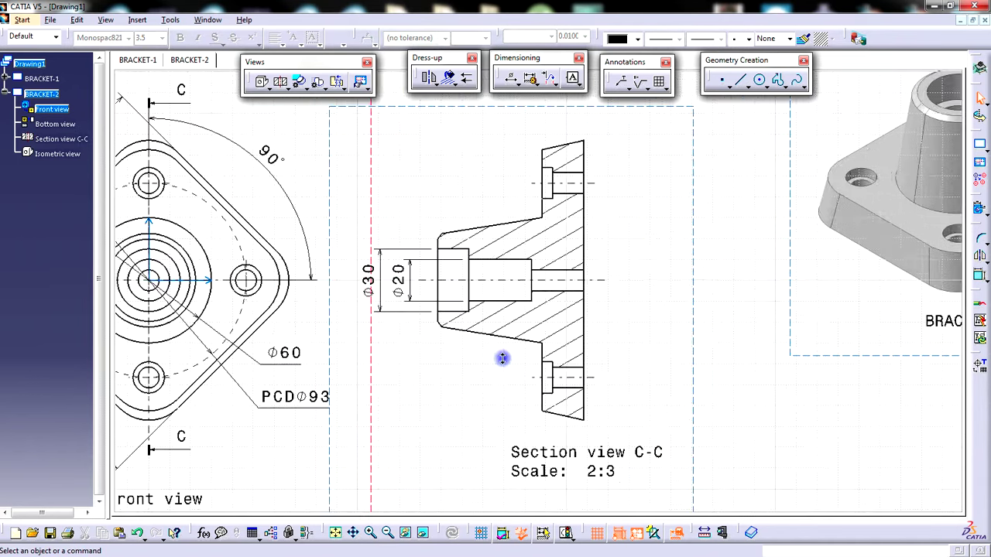
Add a diameter dimension to the smallest through bore in section view C-C, placing it beyond the base's flat face
click(510, 77)
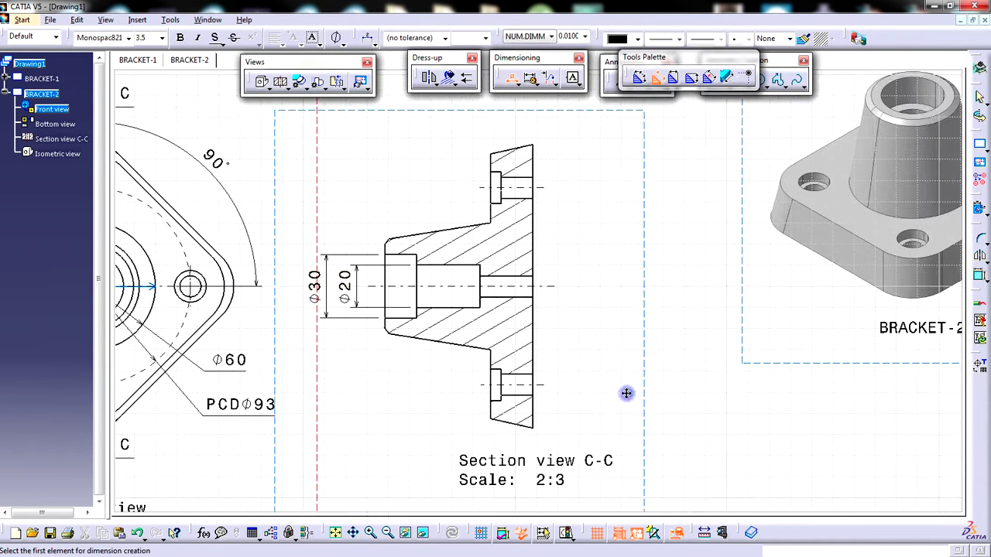
middle_drag(626, 393, 622, 332)
click(521, 302)
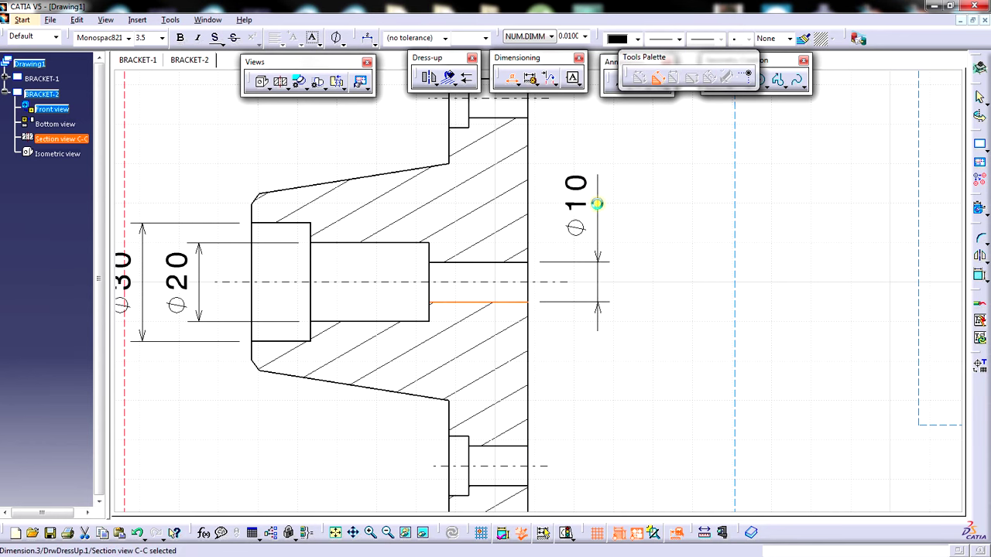
click(597, 204)
middle_drag(636, 295, 642, 319)
click(637, 366)
middle_drag(635, 366, 617, 400)
Put the smallest bore's diameter text on a horizontal leader and move the dimension nearer to the base in section view C-C
click(565, 273)
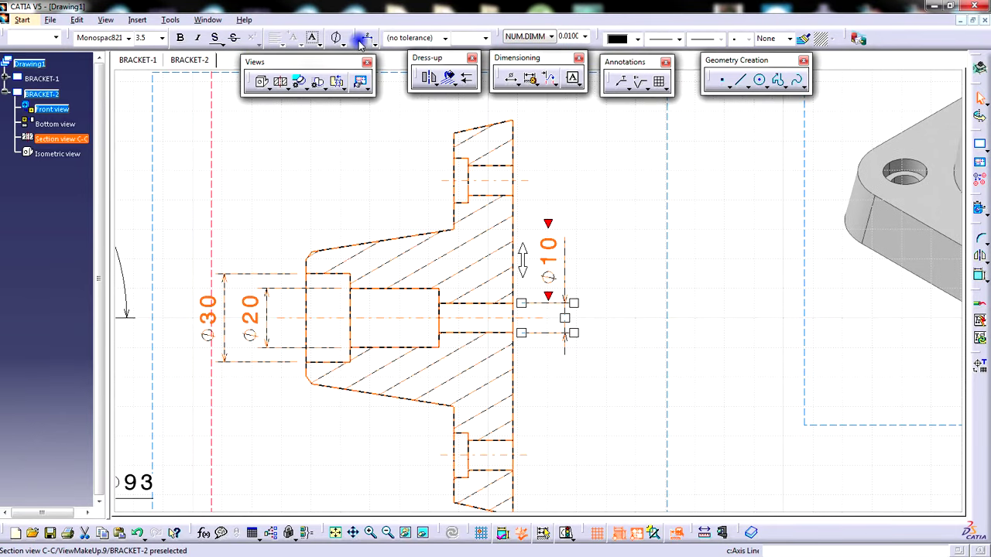
click(367, 39)
click(378, 70)
click(628, 352)
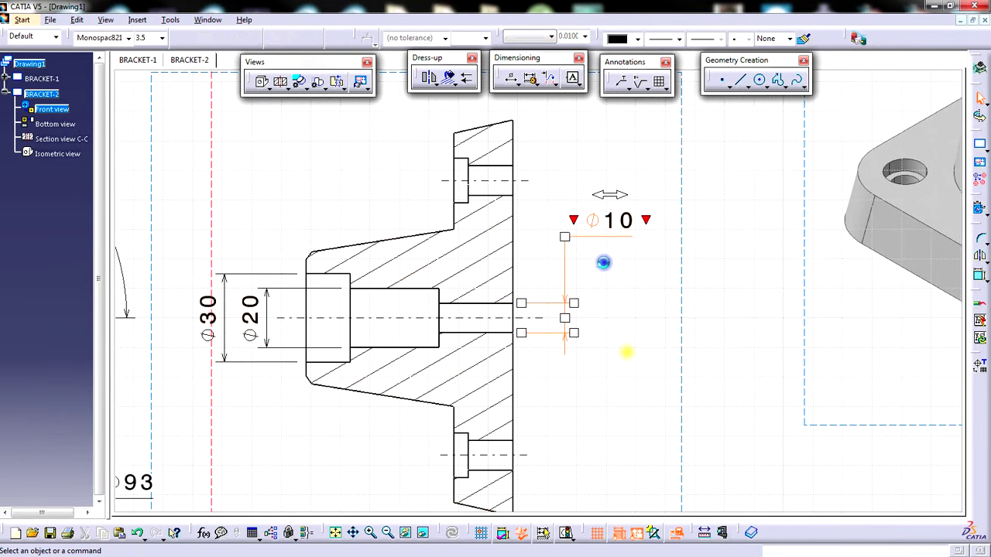
drag(607, 231, 553, 273)
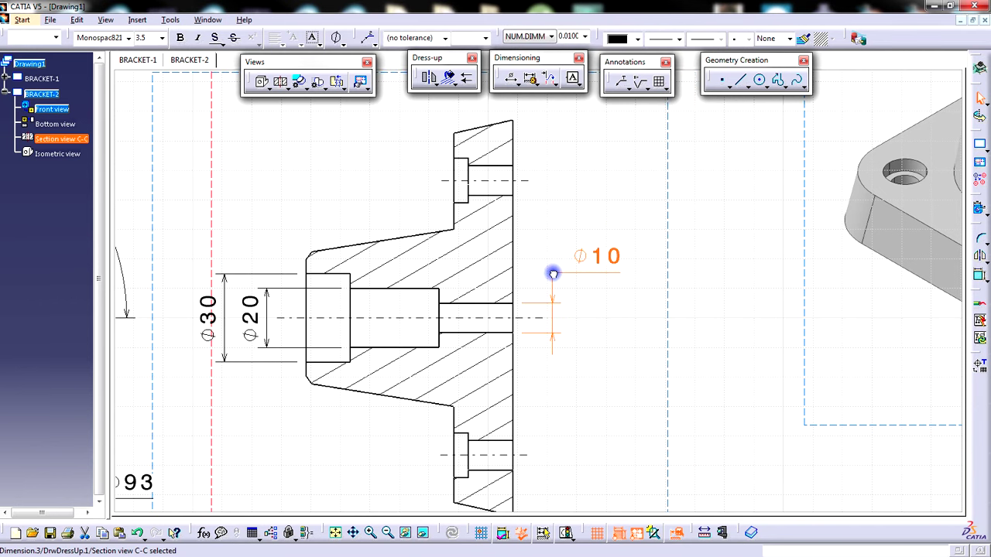
click(584, 360)
Flip the arrows of the smallest bore's diameter dimension inside its extension lines and shift the dimension closer to the base
ctrl+middle_drag(587, 365, 600, 298)
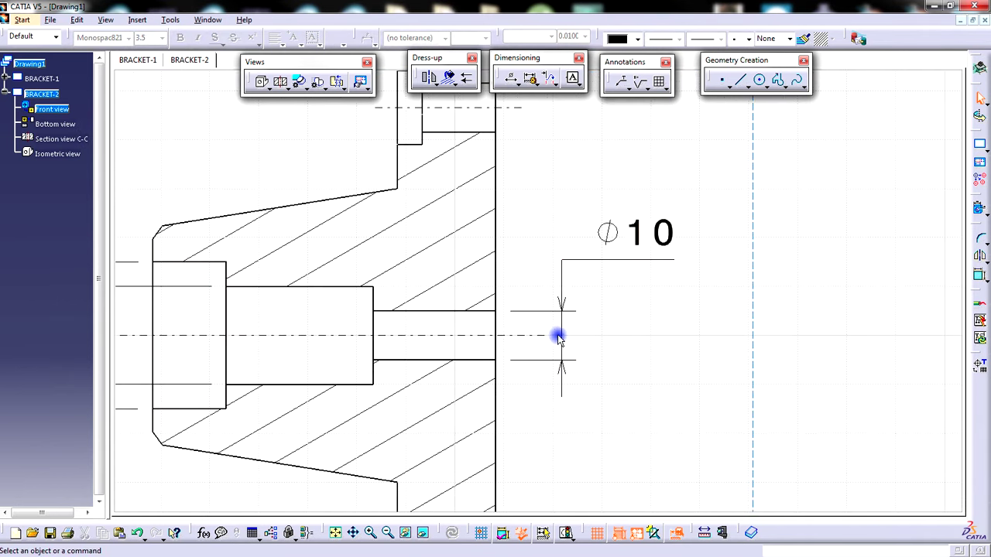
click(562, 335)
click(562, 335)
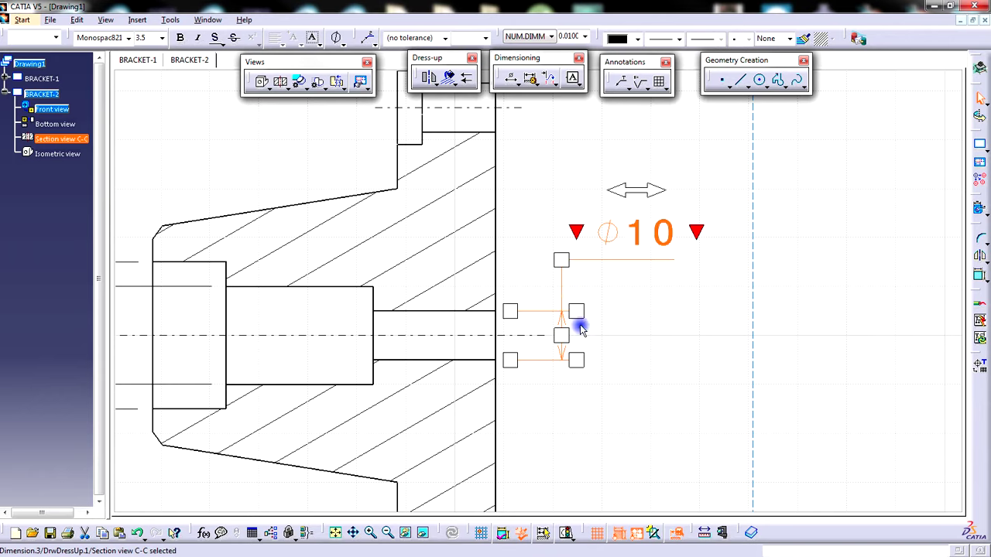
click(648, 342)
ctrl+middle_drag(648, 343, 641, 407)
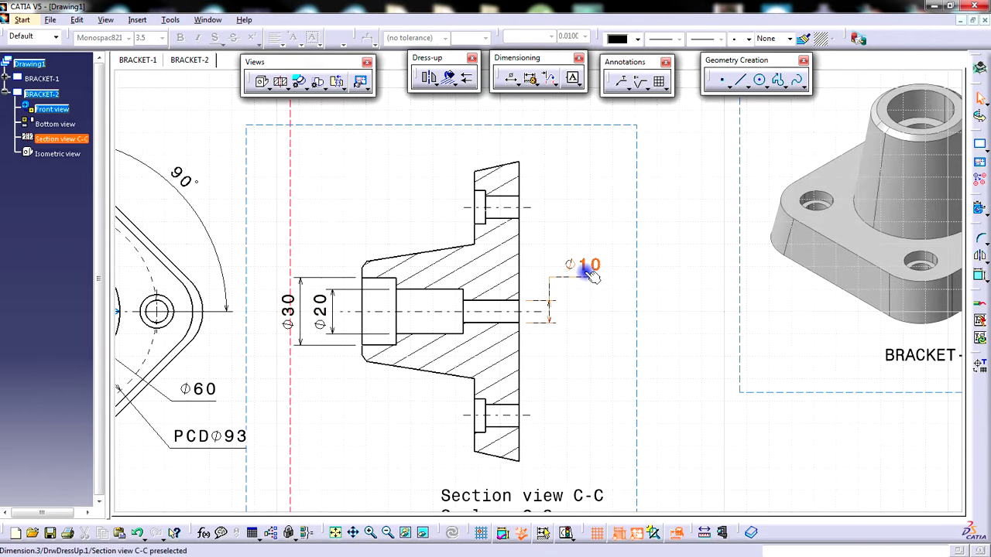
drag(590, 273, 559, 296)
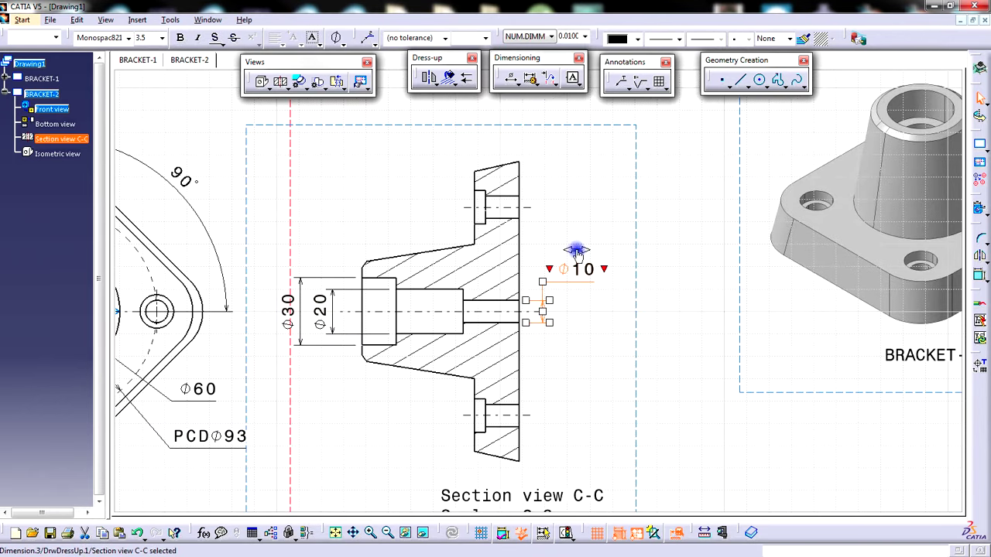
click(584, 376)
mouse_move(583, 381)
middle_down()
mouse_move(619, 341)
mouse_move(623, 367)
middle_up()
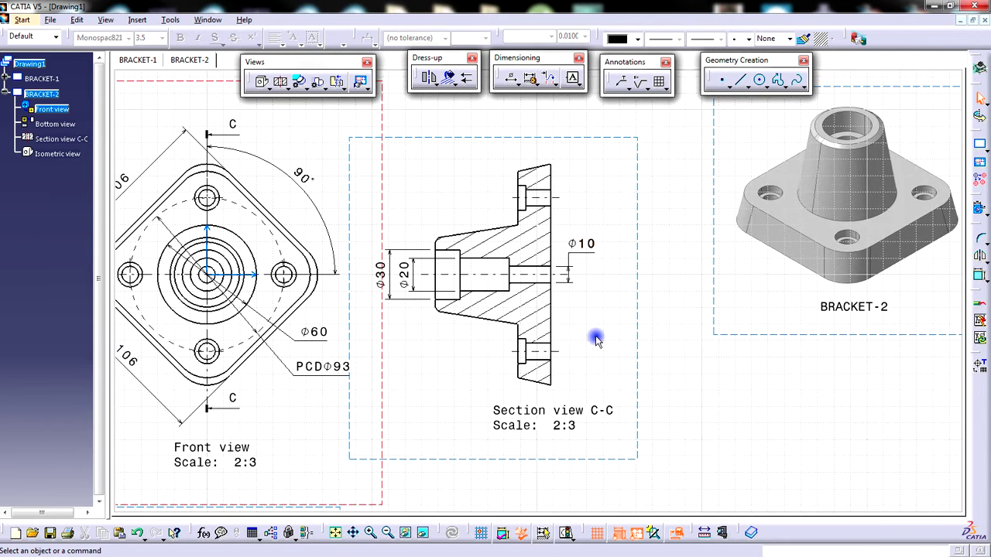
middle_drag(594, 335, 576, 333)
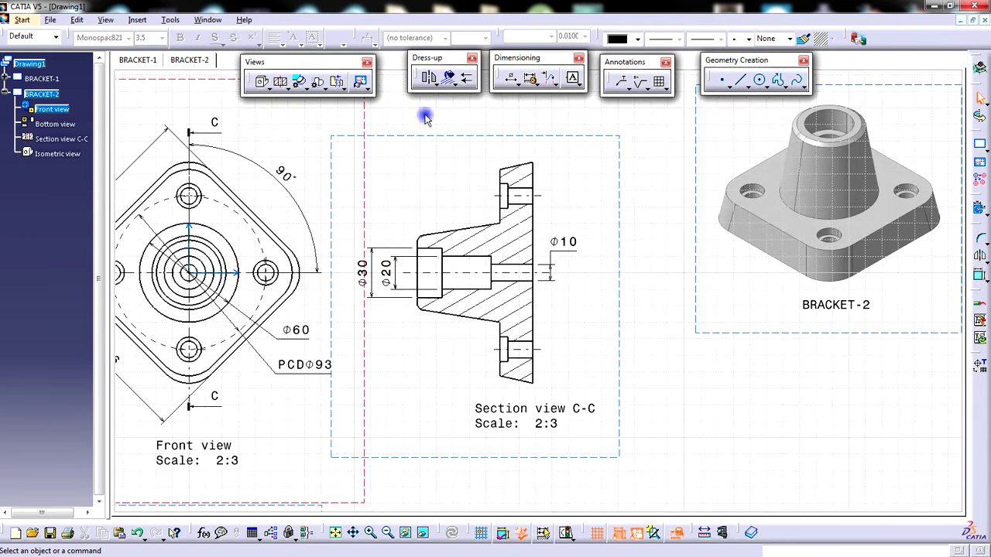
Dimension the counterbore's depth in section view C-C, placing the dimension above the boss's narrow end
click(514, 87)
click(529, 91)
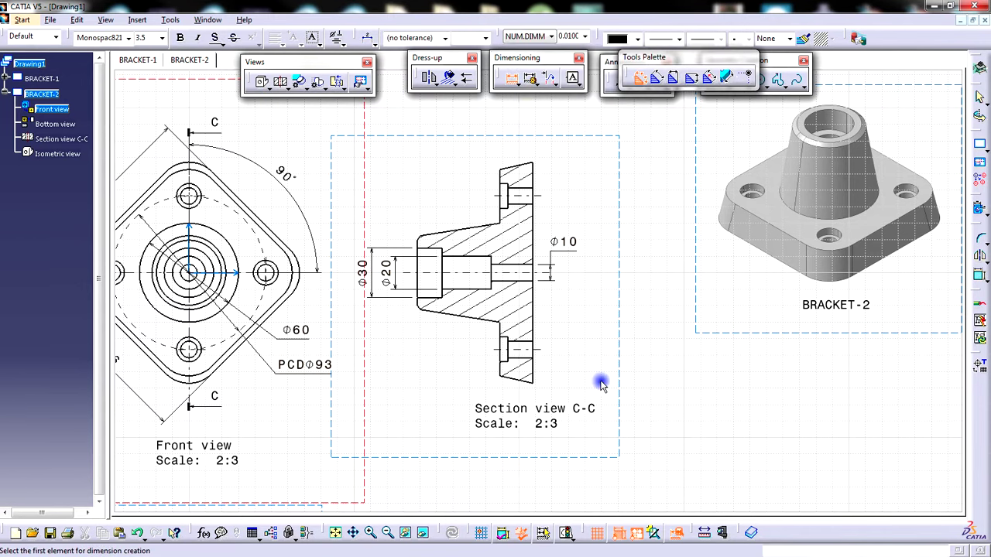
mouse_move(572, 353)
middle_down()
mouse_move(628, 390)
mouse_move(637, 356)
middle_up()
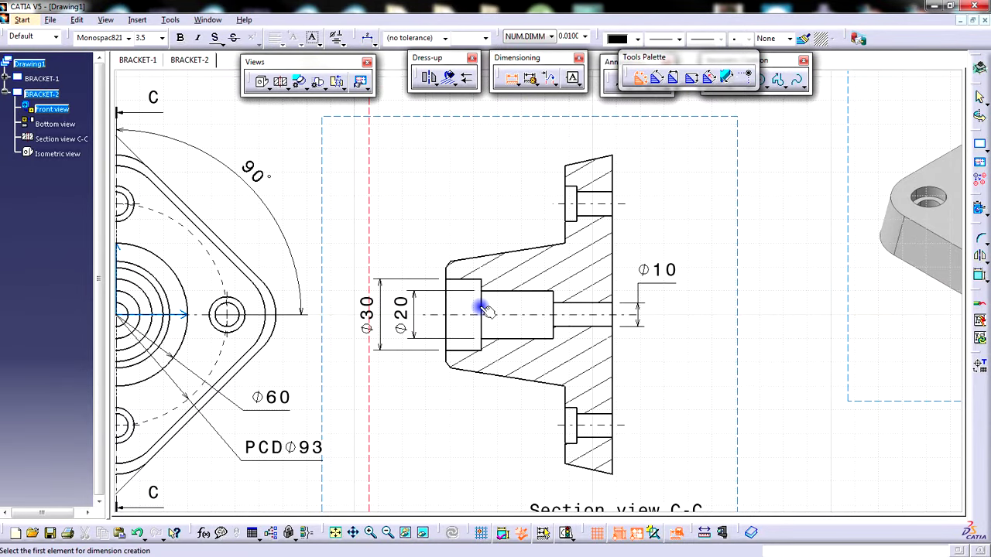
click(448, 285)
click(481, 308)
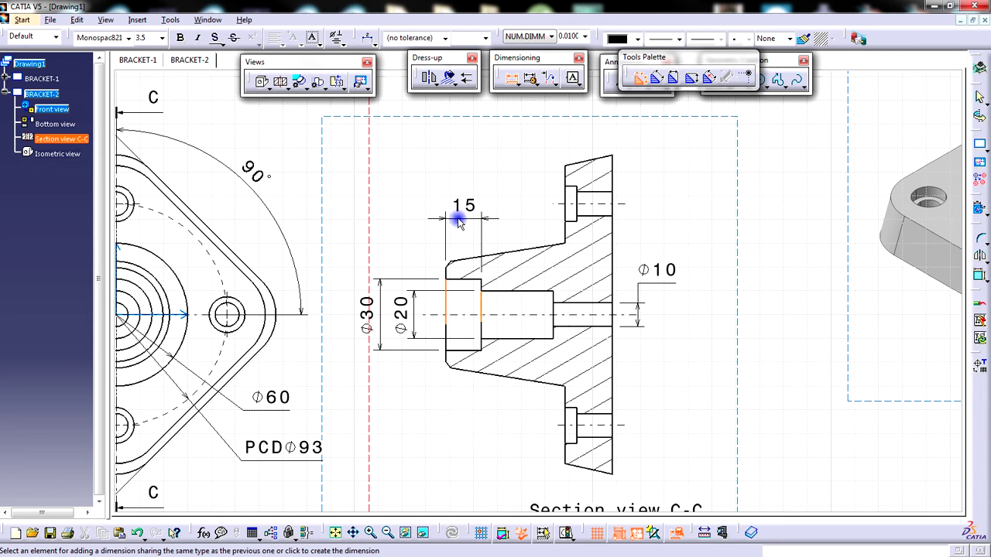
click(458, 220)
Dimension the middle bore's length in section view C-C, lining it up with the counterbore depth dimension
click(483, 305)
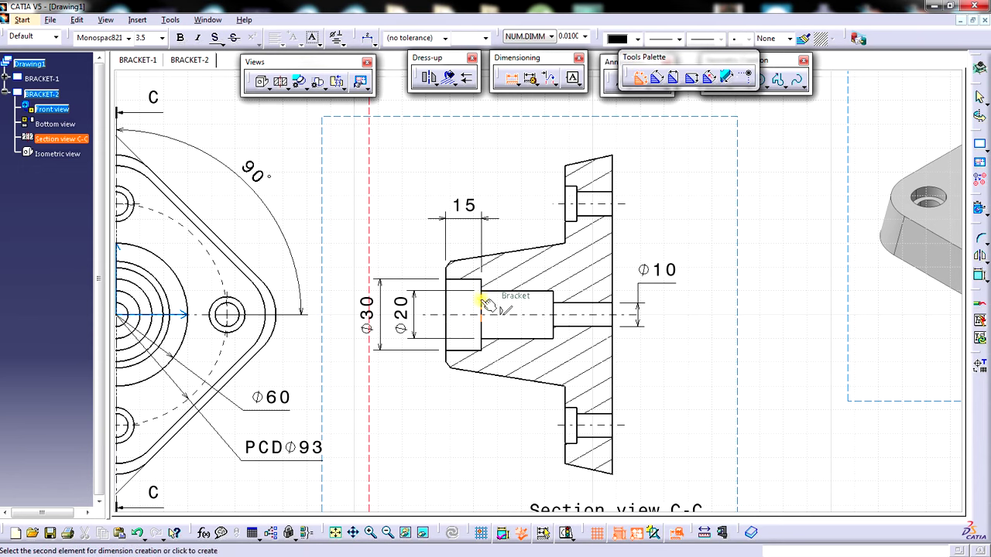
click(553, 308)
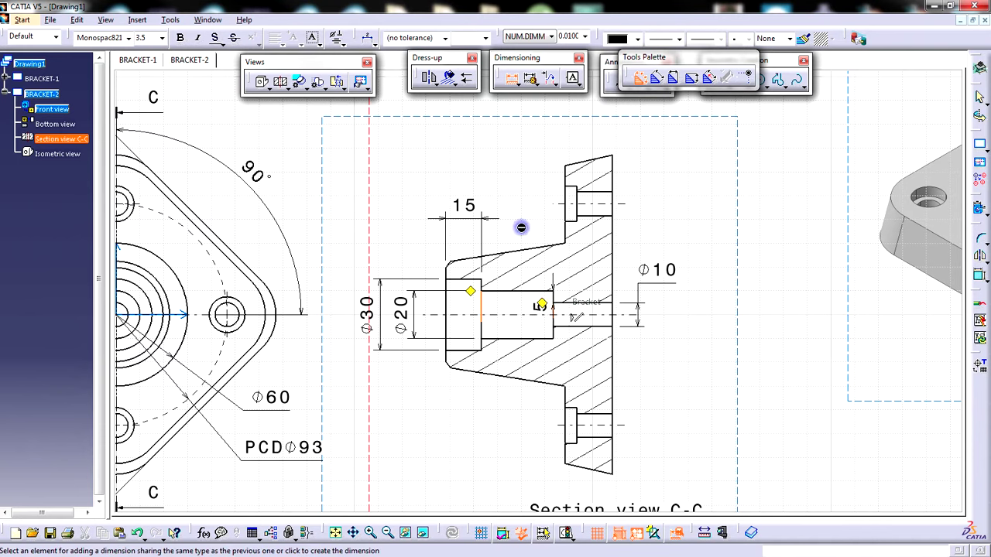
scroll(520, 221, up, 5)
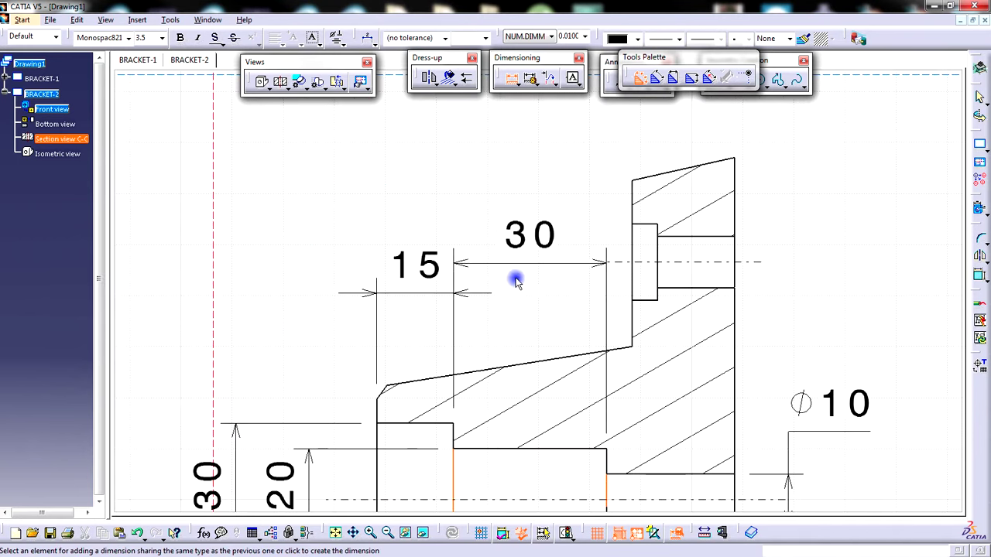
click(518, 296)
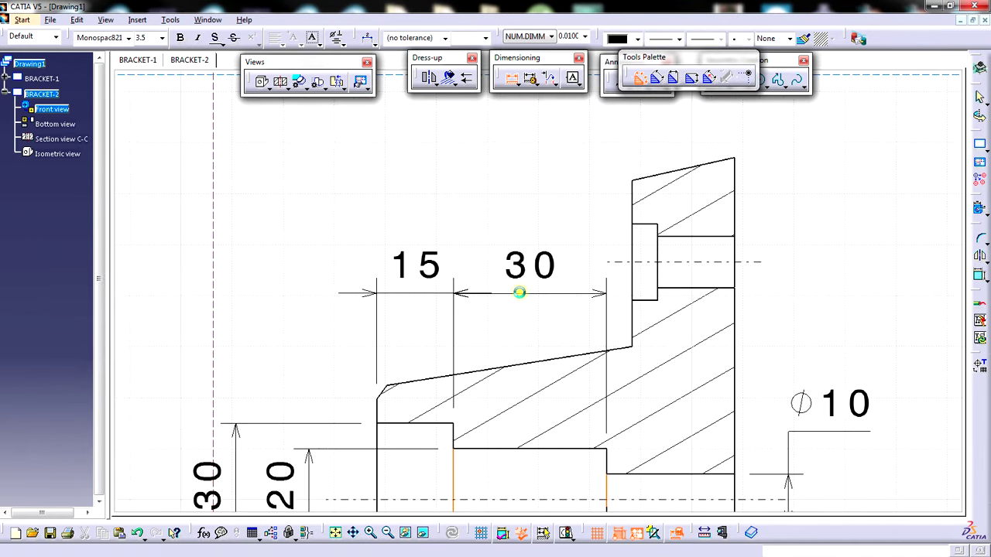
click(507, 82)
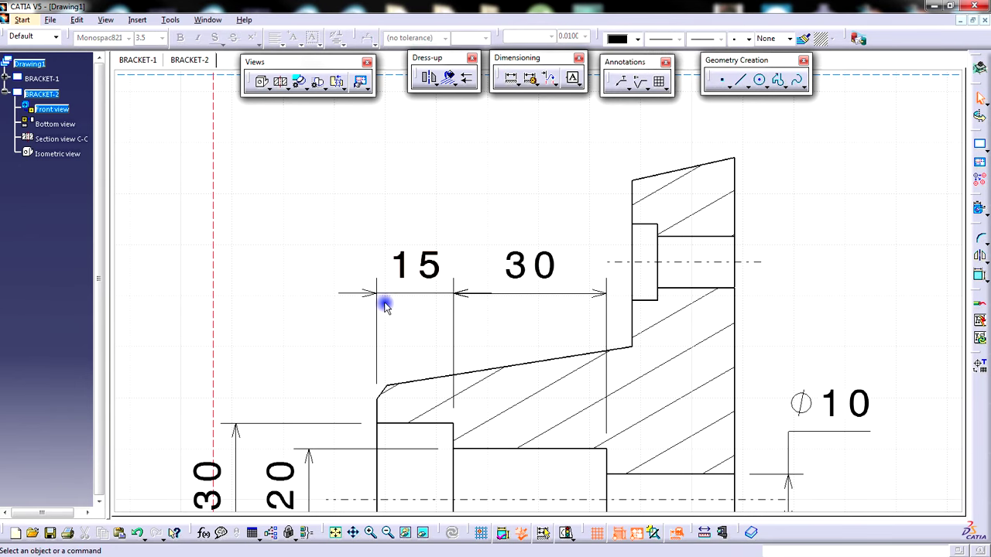
Flip the arrows of the counterbore depth dimension so they sit inside the extension lines
click(365, 295)
click(434, 339)
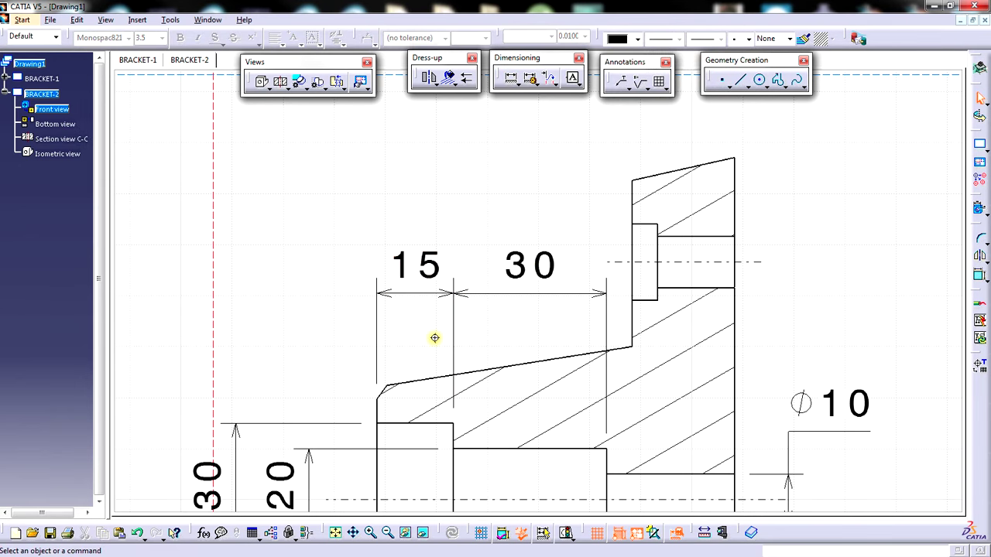
scroll(453, 438, down, 6)
scroll(540, 367, down, 2)
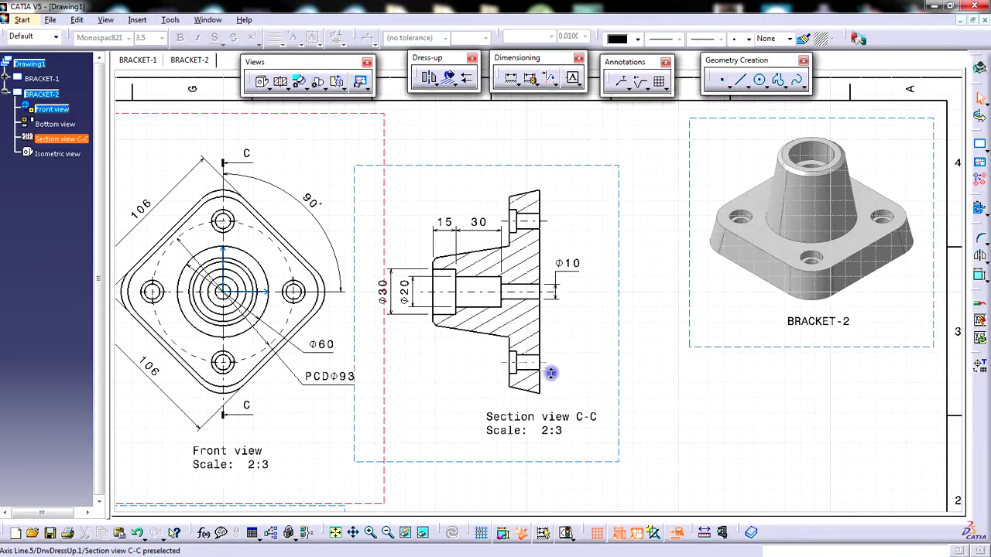
scroll(585, 399, down, 4)
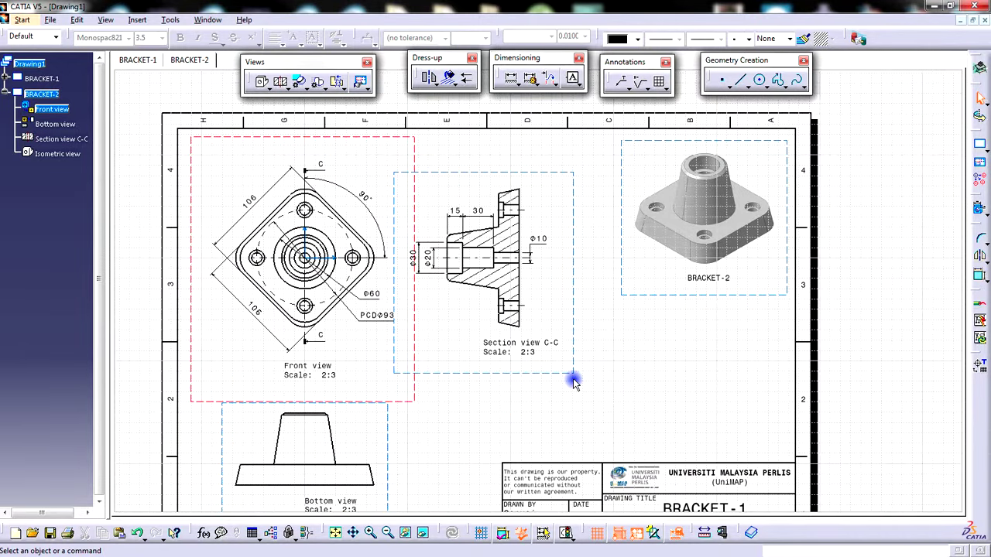
Dimension the bracket's overall height in the bottom view, placing it beside the base's slanted left edge
mouse_move(564, 370)
middle_down()
mouse_move(678, 268)
mouse_move(627, 328)
mouse_move(644, 295)
middle_up()
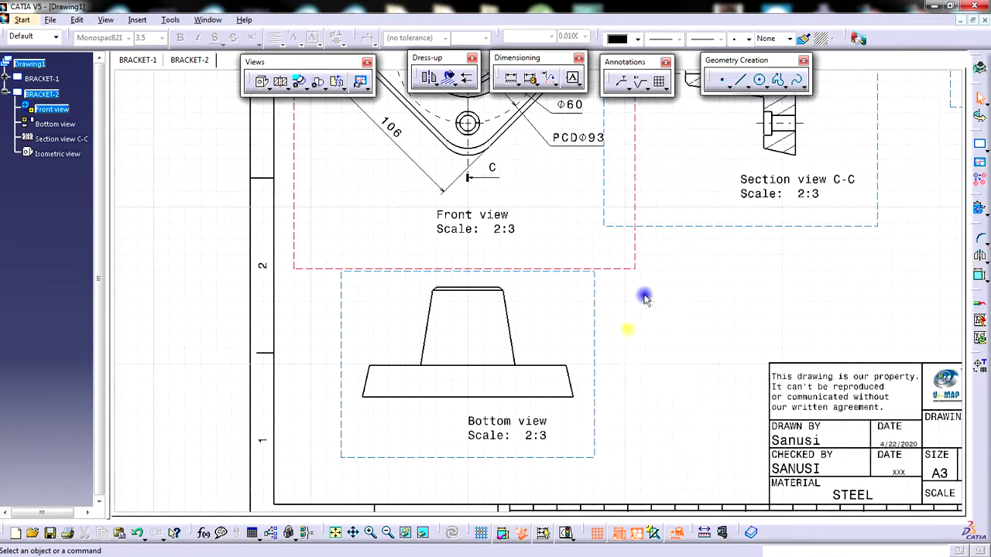
click(511, 78)
middle_drag(576, 395, 623, 256)
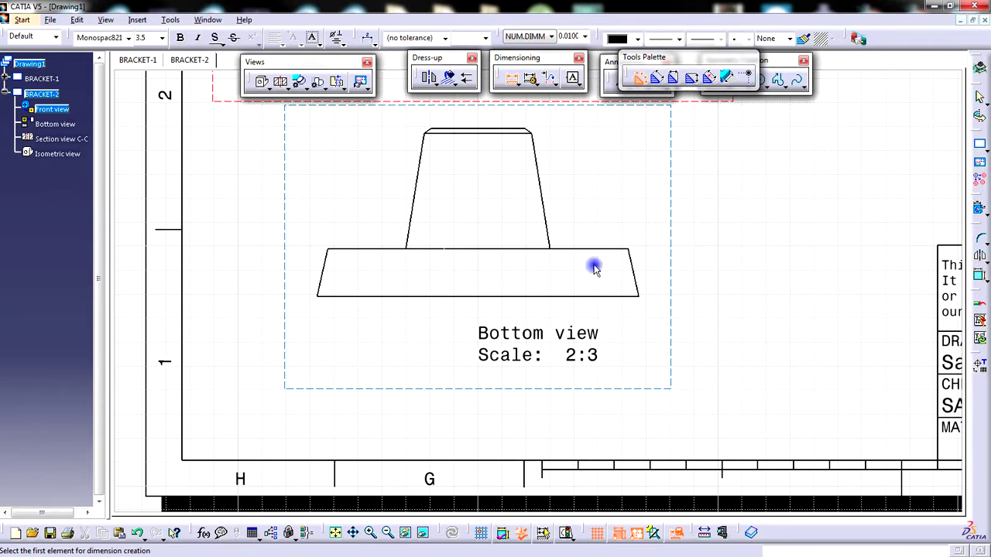
middle_drag(488, 281, 529, 363)
click(511, 378)
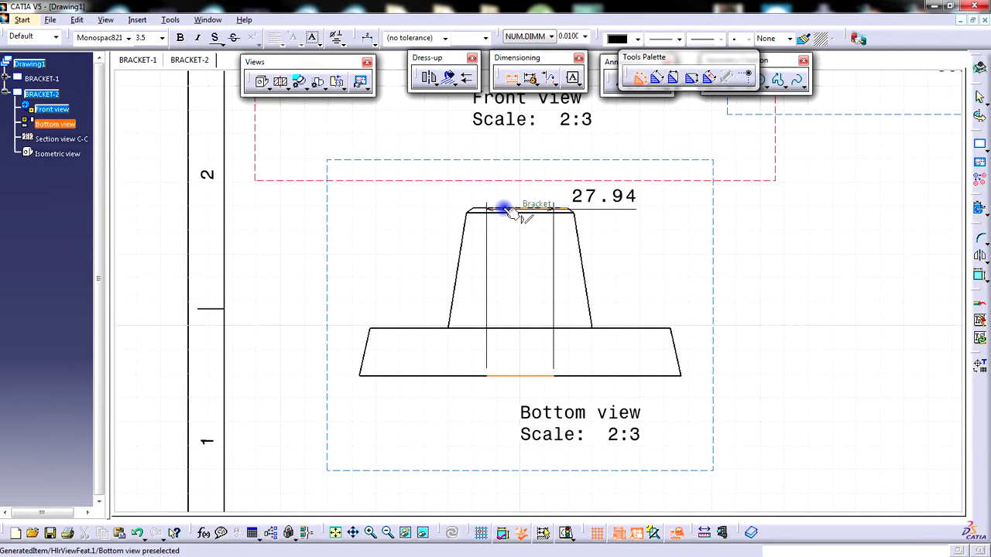
click(504, 209)
click(311, 293)
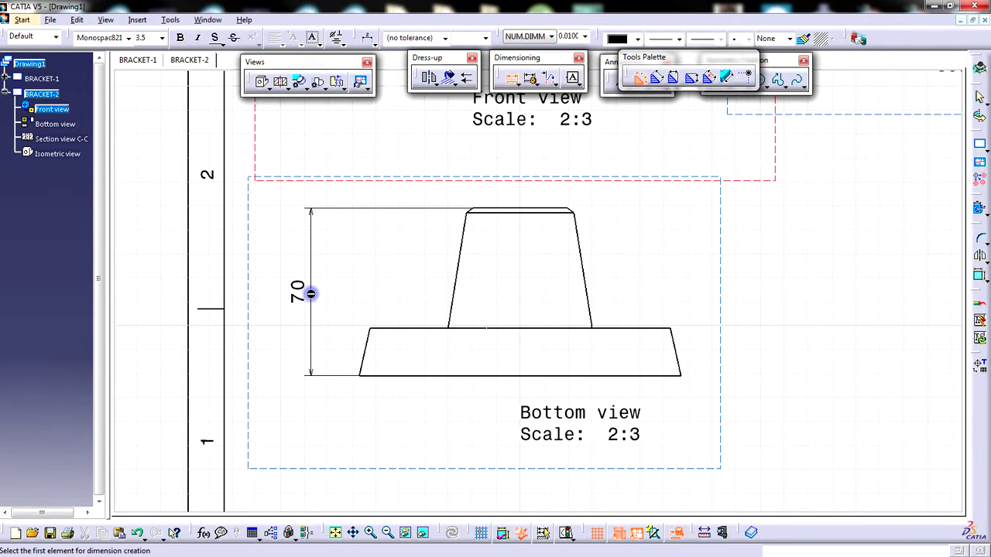
Add a minimum-distance dimension between the base's two slanted sides in the bottom view, placing it above the boss
mouse_move(412, 280)
middle_down()
mouse_move(447, 336)
mouse_move(472, 278)
middle_up()
middle_drag(440, 362, 449, 371)
click(372, 353)
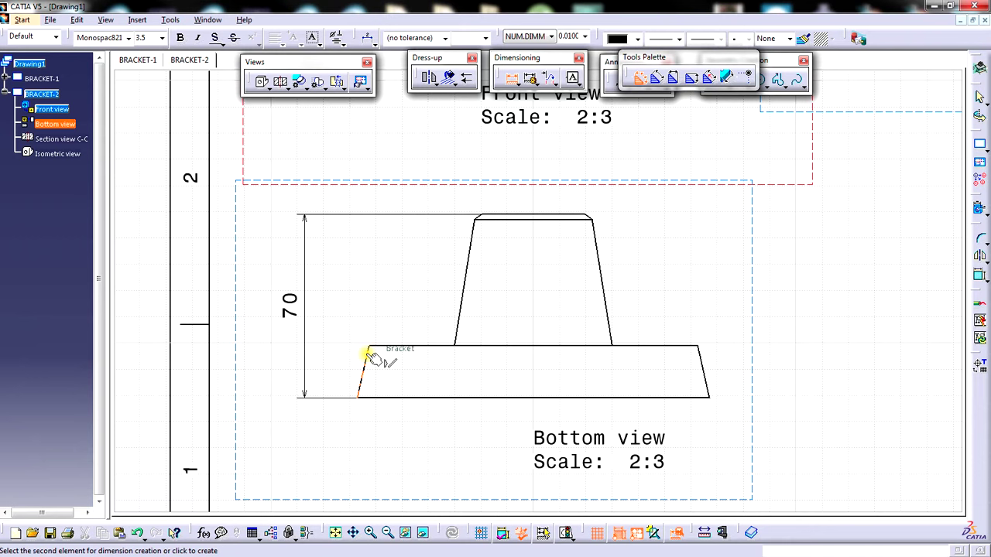
click(705, 366)
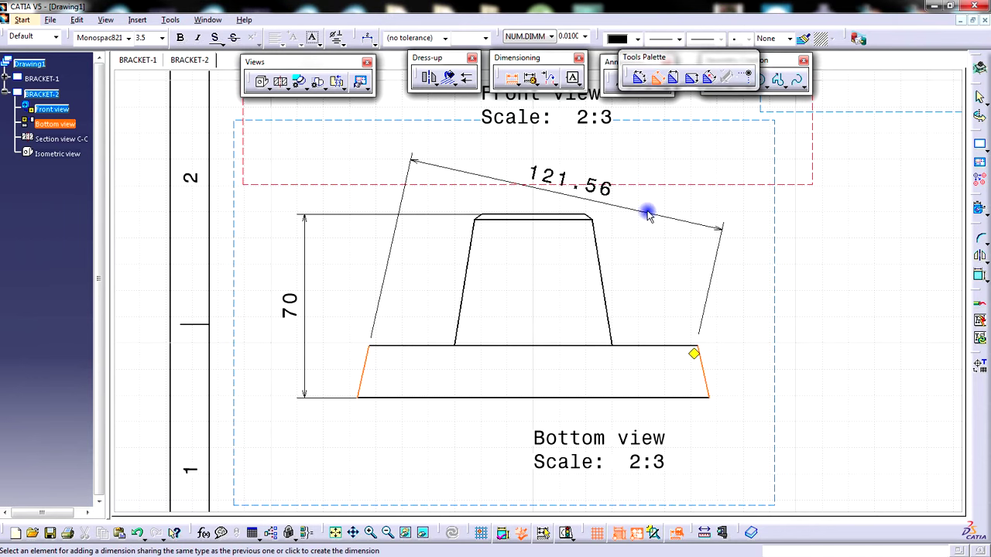
right_click(649, 214)
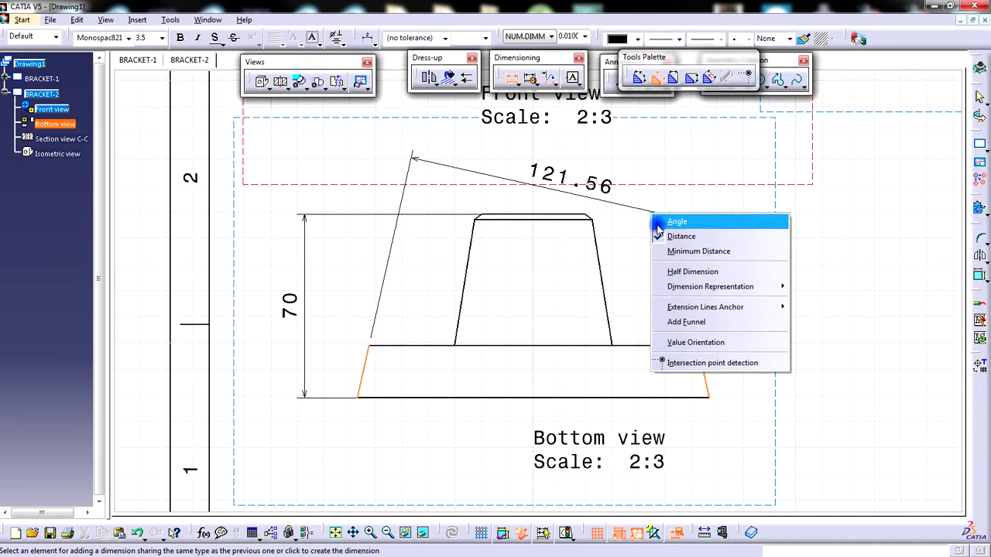
click(680, 256)
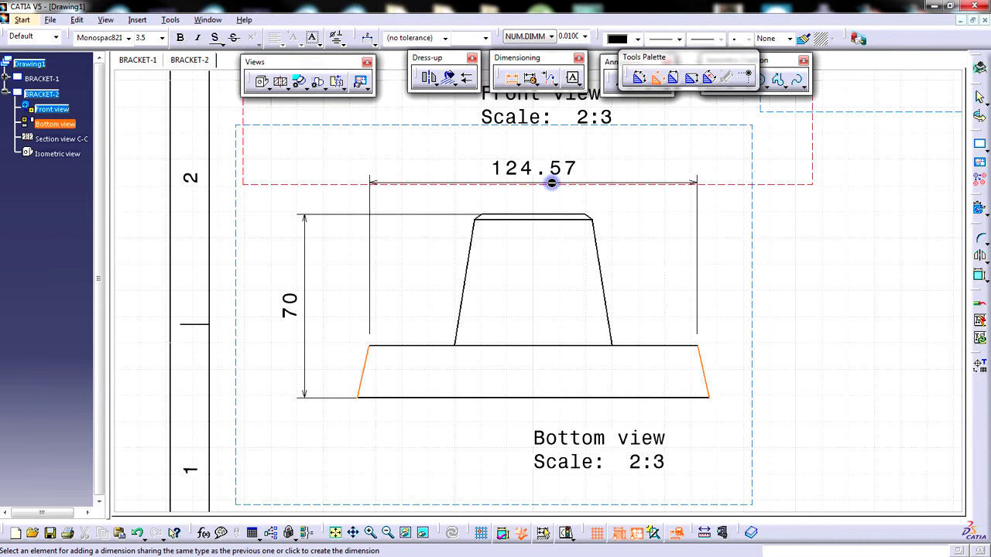
middle_drag(553, 188, 527, 259)
click(512, 278)
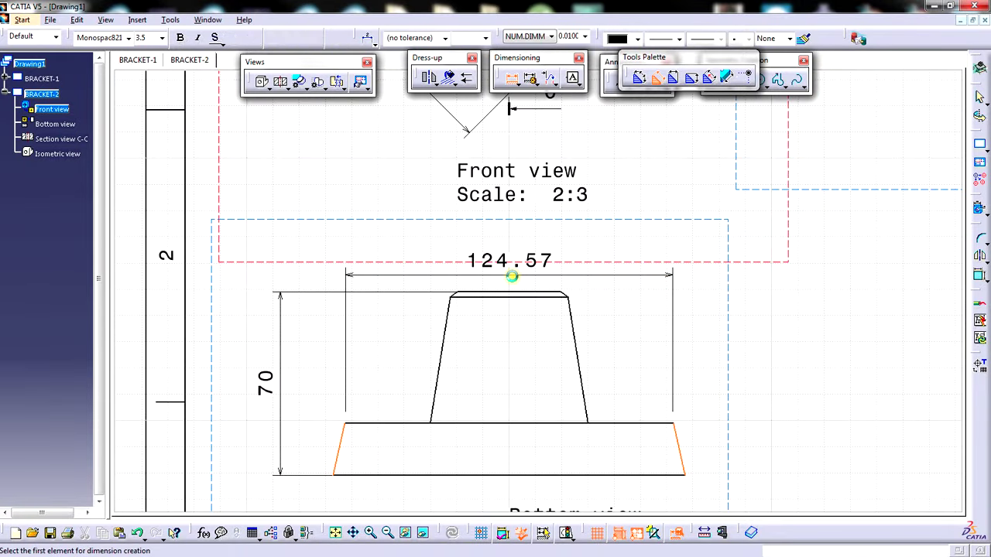
mouse_move(624, 326)
middle_down()
mouse_move(619, 317)
mouse_move(624, 323)
middle_up()
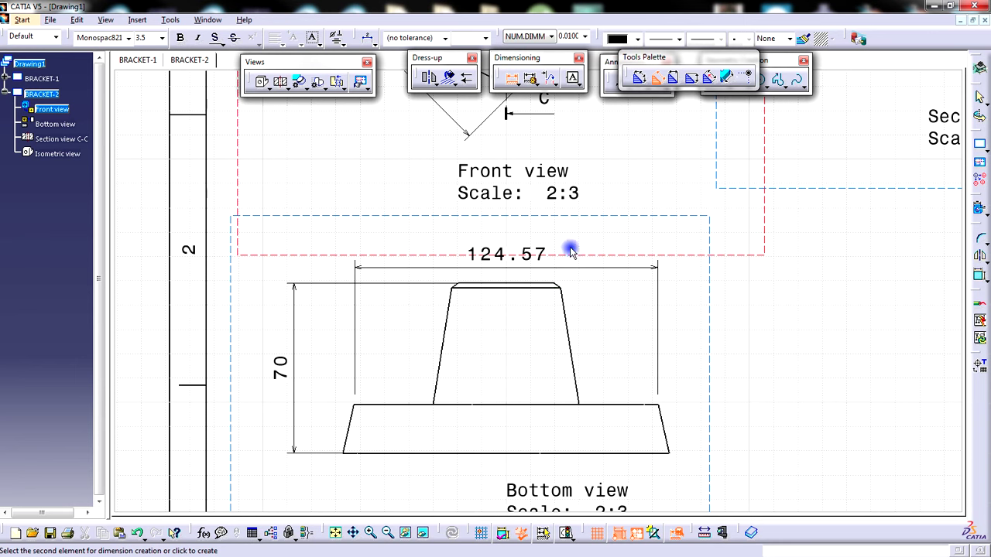
key(Escape)
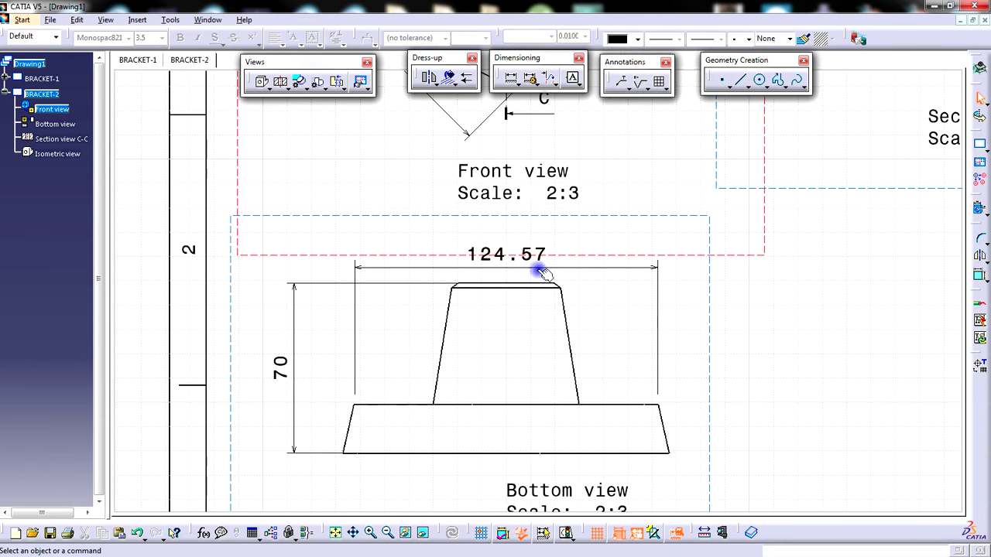
Round the base's width dimension in the bottom view to a whole number and move it farther above the boss
click(542, 273)
click(585, 37)
click(577, 49)
click(630, 333)
mouse_move(609, 358)
middle_down()
mouse_move(622, 398)
mouse_move(621, 369)
middle_up()
click(523, 275)
drag(535, 288, 530, 260)
click(596, 313)
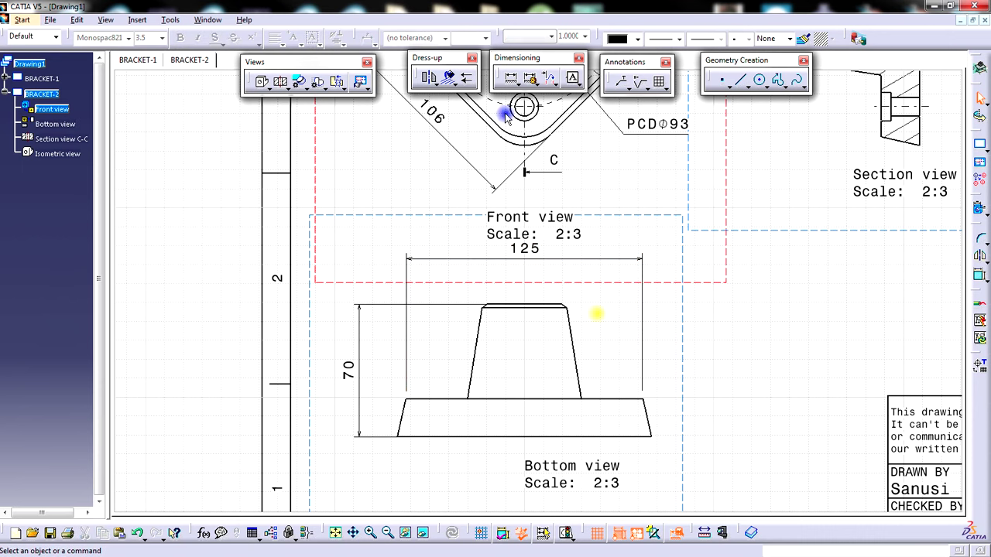
Add an angle dimension between the boss's two slanted sides in the bottom view, placing it between the boss and the base's width dimension
click(532, 85)
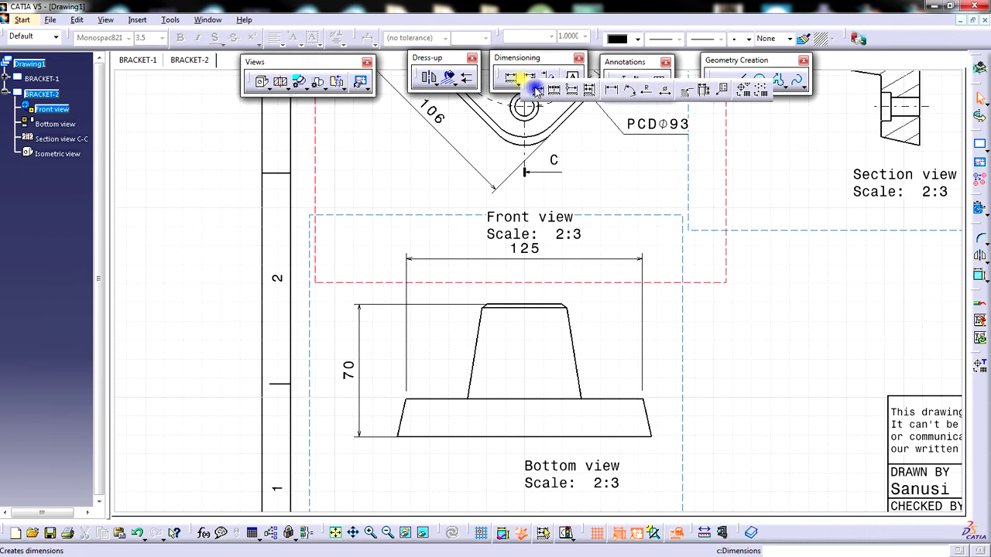
click(632, 90)
click(476, 333)
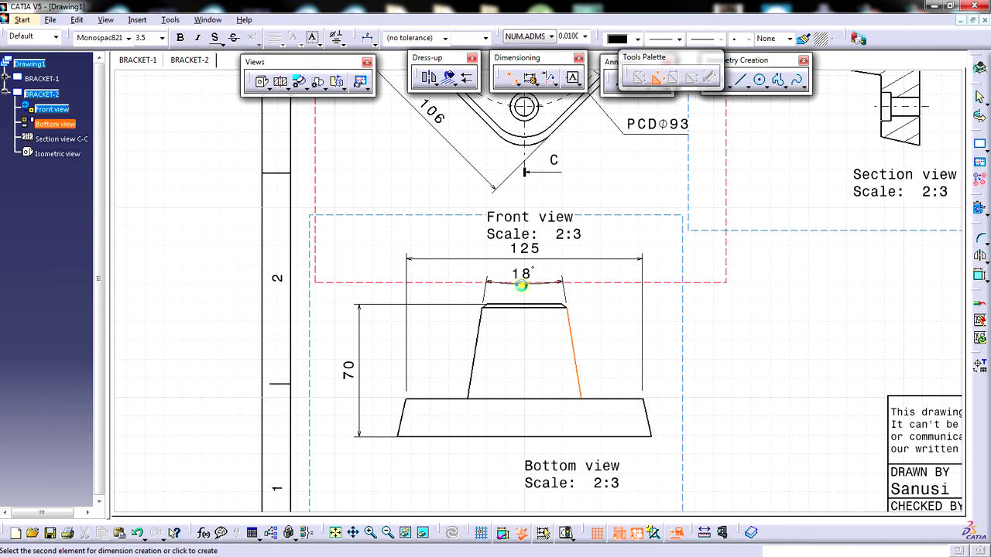
click(522, 286)
click(610, 330)
middle_drag(581, 335, 603, 380)
drag(602, 378, 602, 403)
click(633, 410)
mouse_move(640, 405)
middle_down()
mouse_move(617, 403)
mouse_move(624, 390)
middle_up()
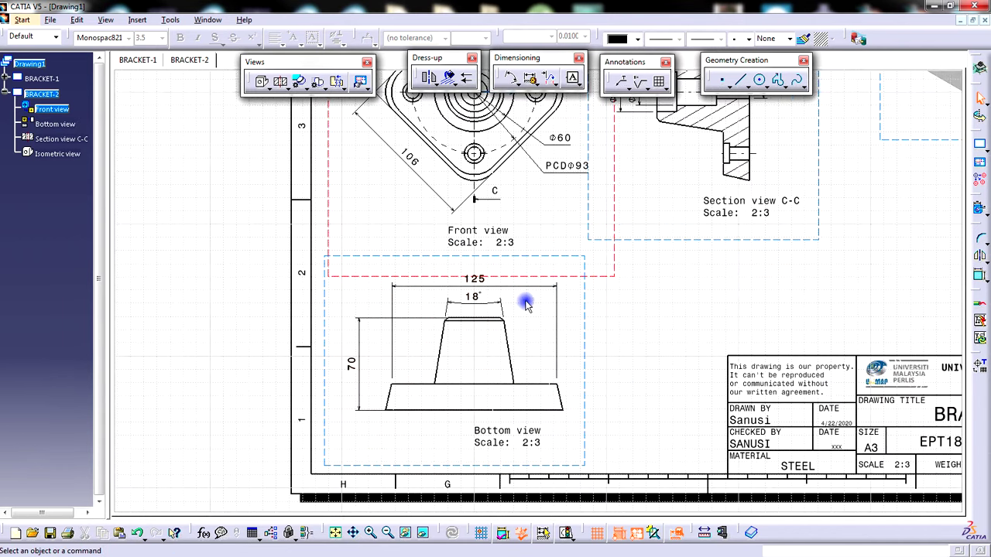
Make Section view C-C the active view
mouse_move(691, 355)
middle_down()
mouse_move(581, 358)
mouse_move(631, 317)
mouse_move(600, 339)
mouse_move(570, 394)
middle_up()
mouse_move(642, 363)
middle_down()
mouse_move(597, 390)
mouse_move(593, 346)
middle_up()
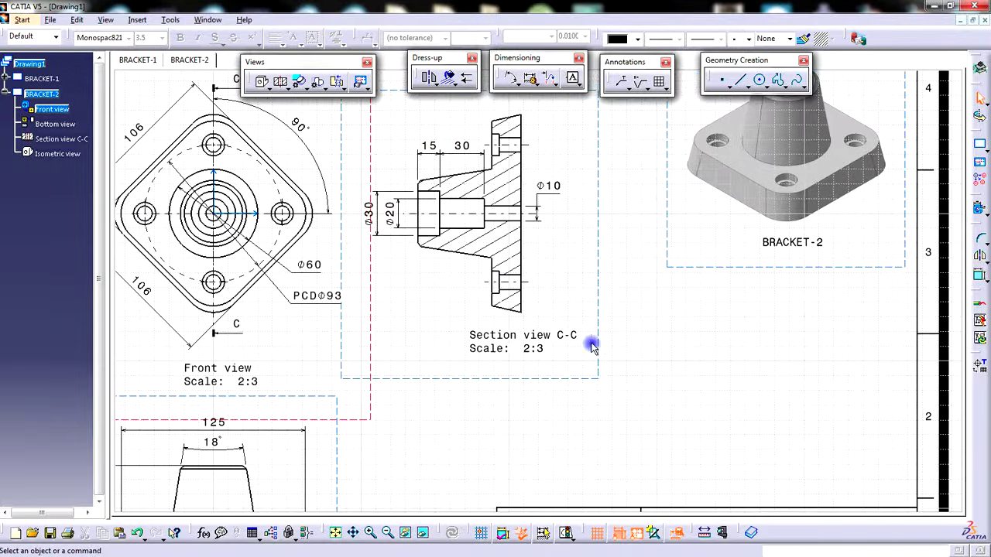
right_click(603, 271)
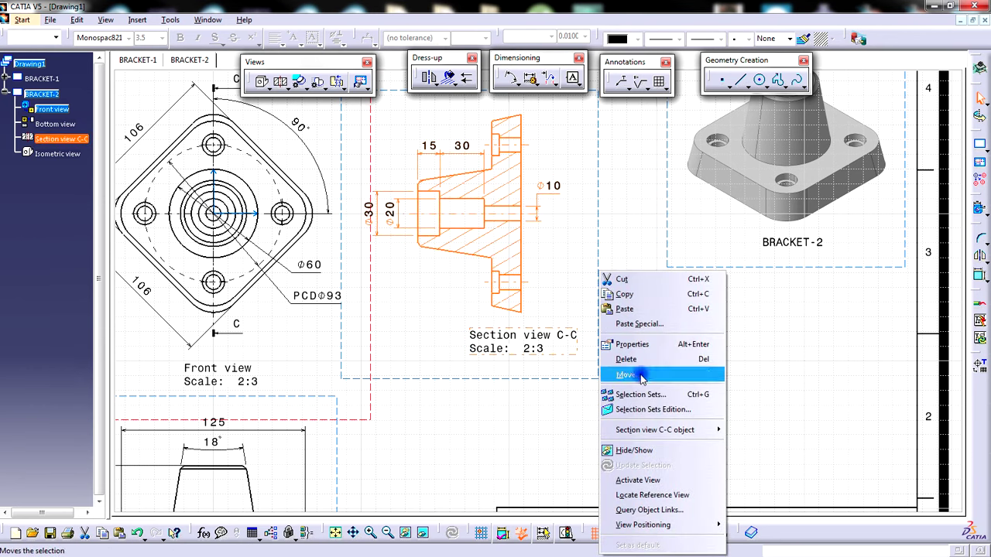
click(641, 481)
mouse_move(652, 398)
middle_down()
mouse_move(625, 324)
mouse_move(644, 367)
middle_up()
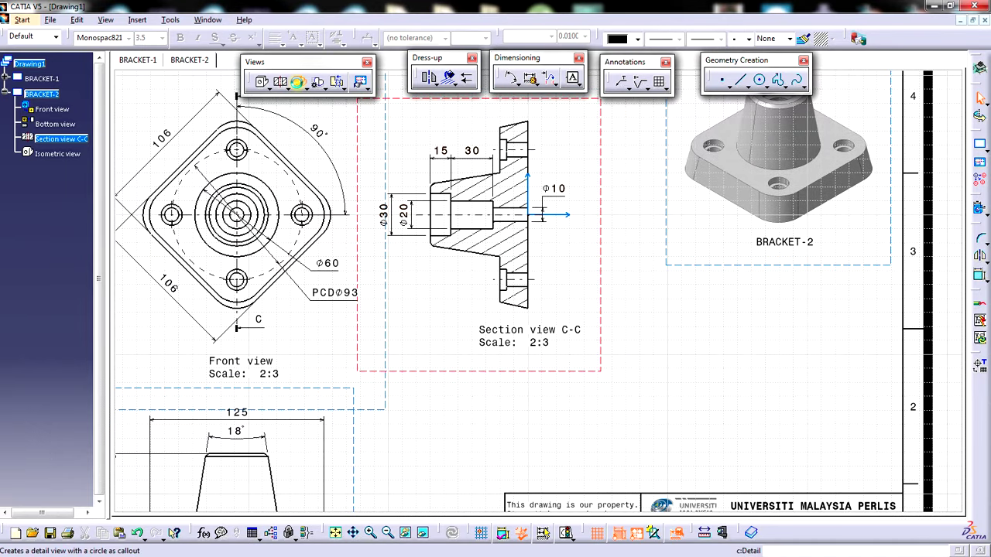
click(297, 82)
middle_drag(614, 387, 619, 320)
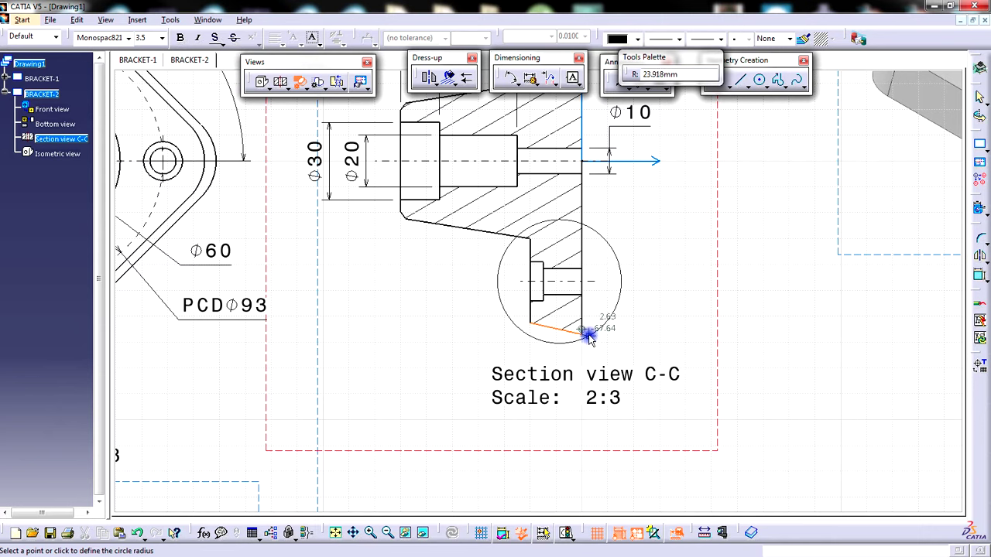
key(Escape)
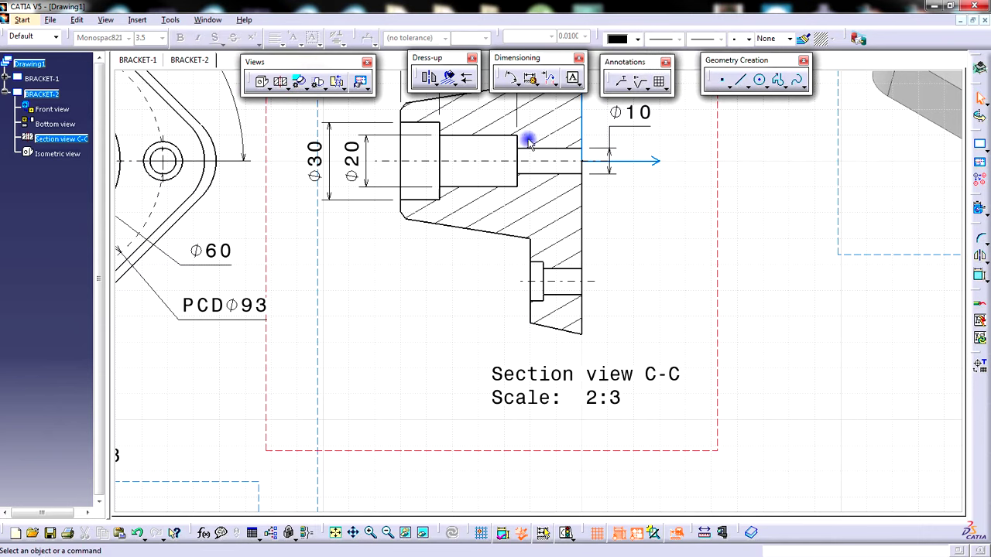
Create a circular detail view at scale 4:3 of the lower counterbored hole in Section view C-C, placing it below the isometric view
click(299, 82)
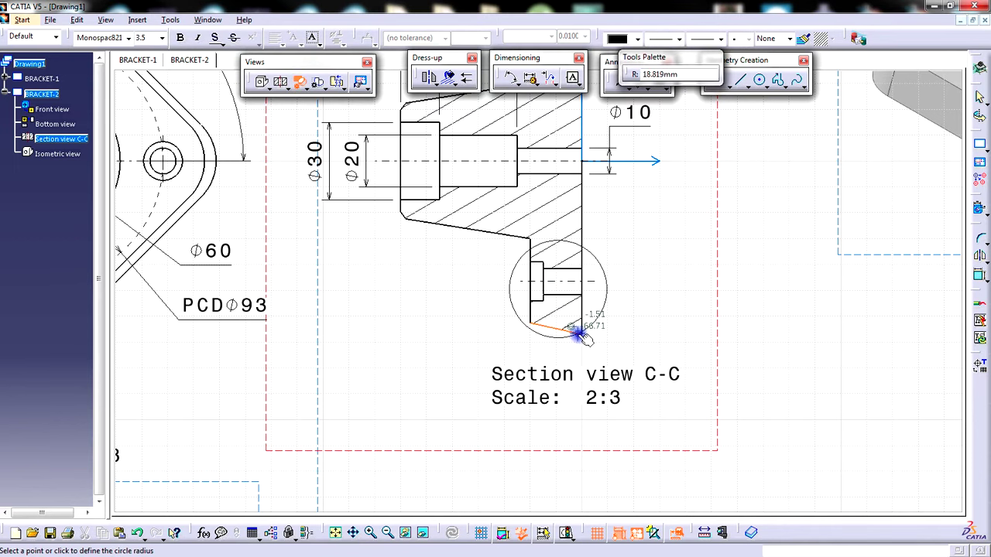
click(588, 334)
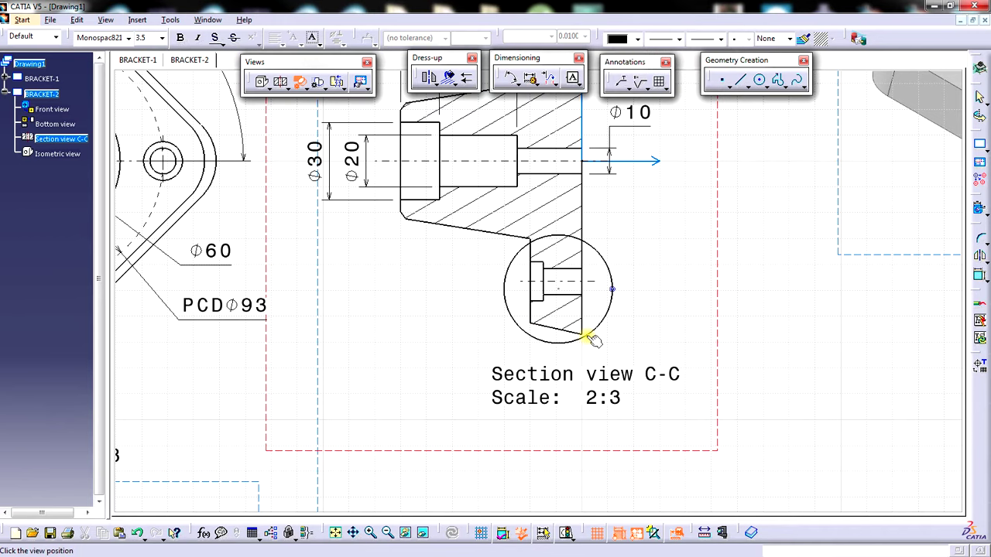
scroll(613, 340, down, 5)
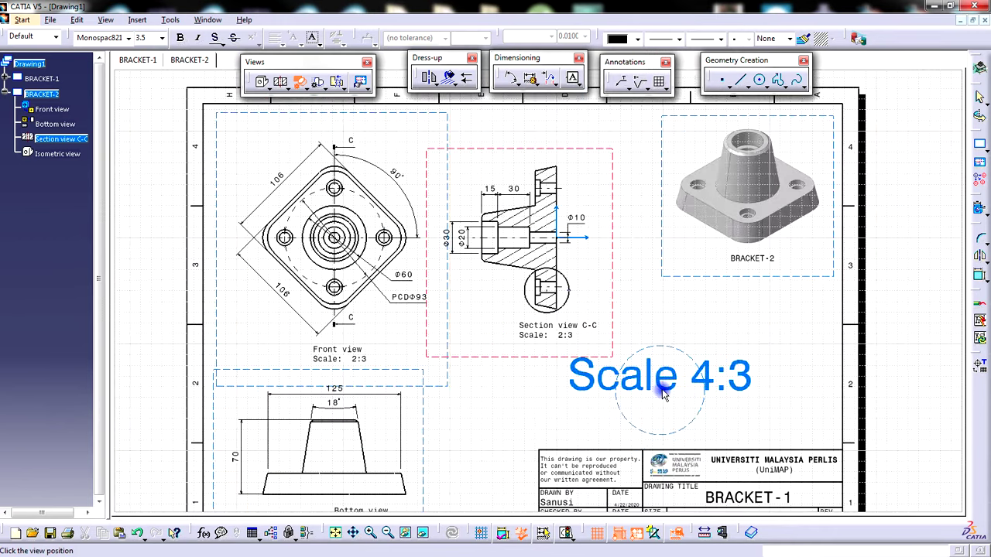
click(664, 349)
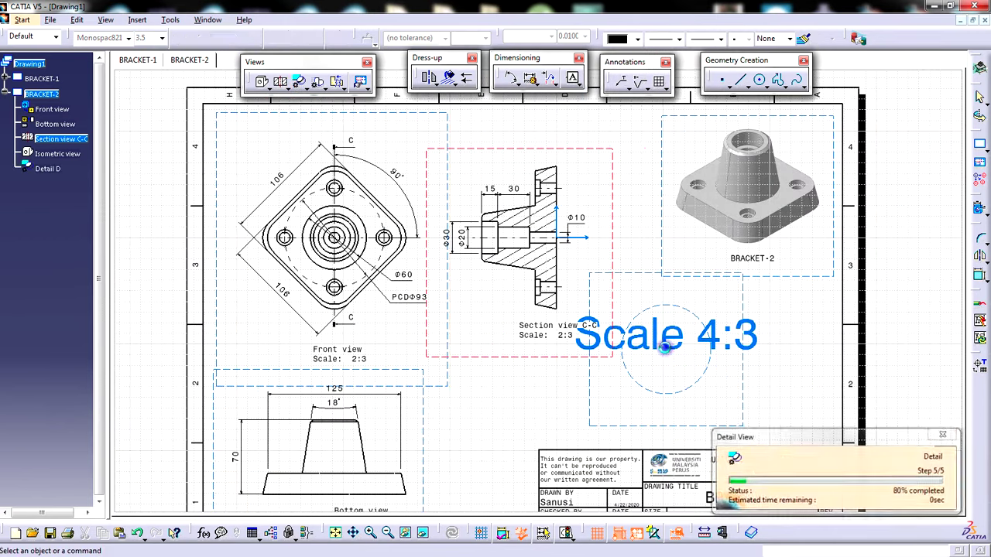
mouse_move(742, 368)
ctrl+middle_down()
mouse_move(688, 400)
mouse_move(676, 332)
mouse_move(692, 312)
mouse_move(687, 325)
mouse_move(663, 322)
ctrl+middle_up()
click(650, 319)
middle_drag(659, 346, 682, 366)
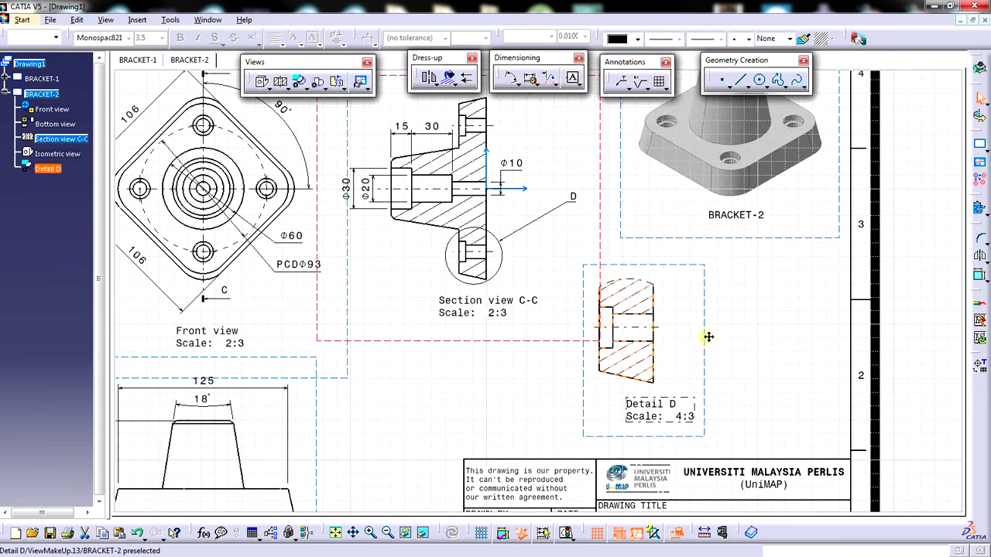
middle_drag(740, 370, 734, 359)
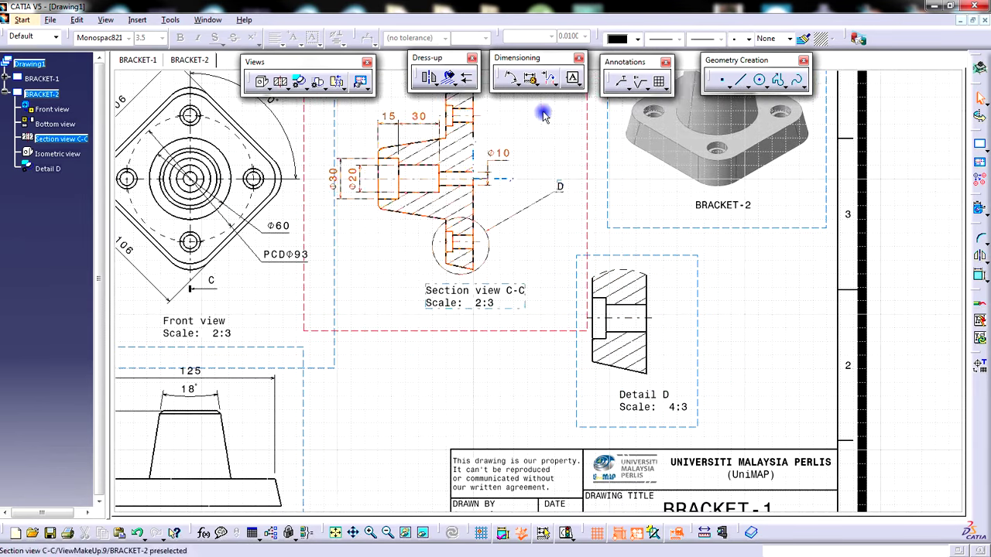
Add a diameter dimension to the counterbore in the Detail D view, placing it to the left of the part
click(517, 87)
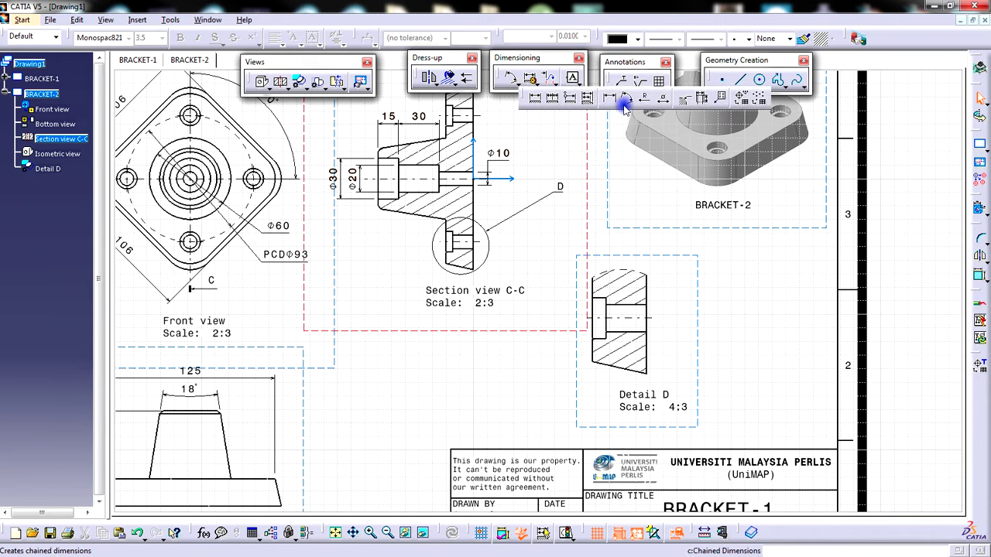
click(663, 101)
scroll(712, 337, up, 3)
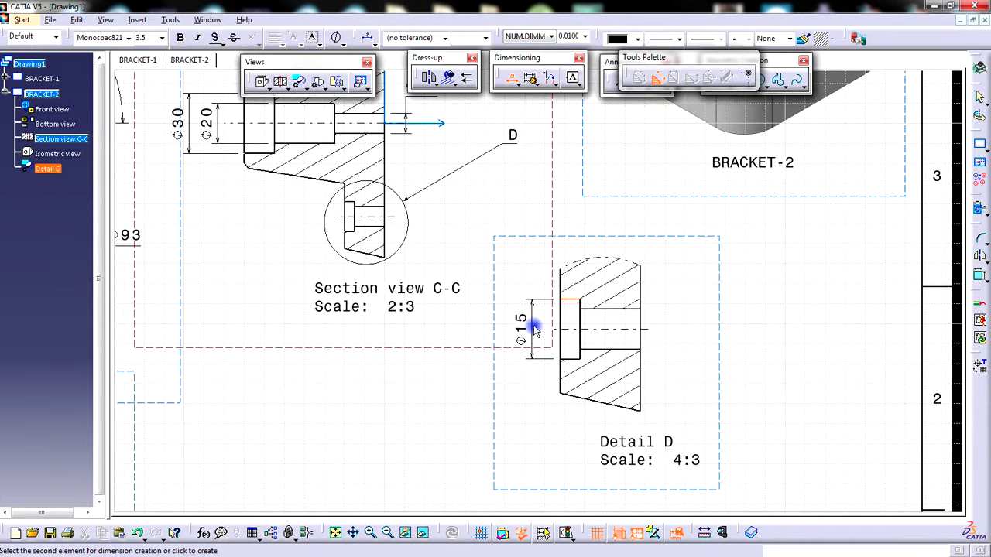
click(541, 330)
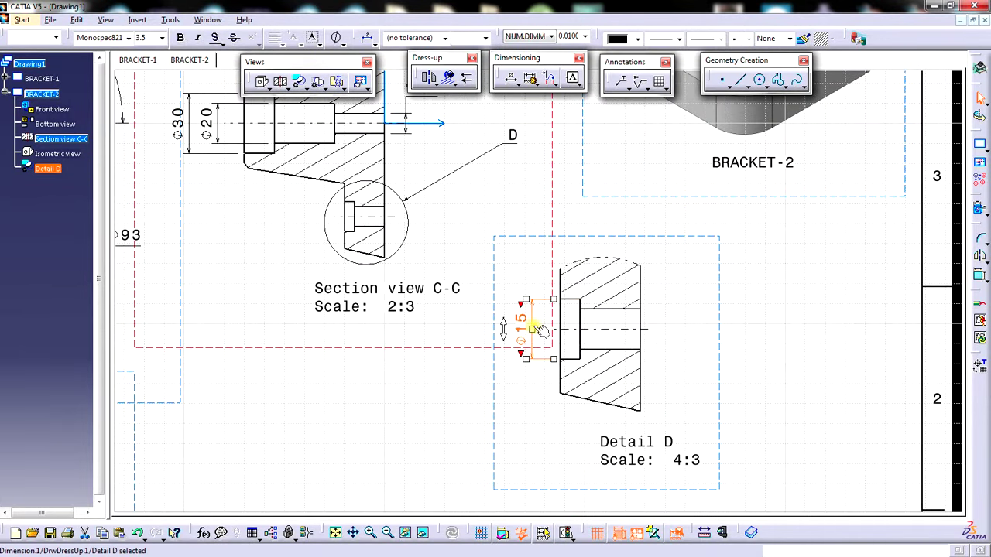
Dimension the diameter of the through hole in Detail D, to the right of the part, with its arrows inside the extension lines
click(511, 77)
click(646, 356)
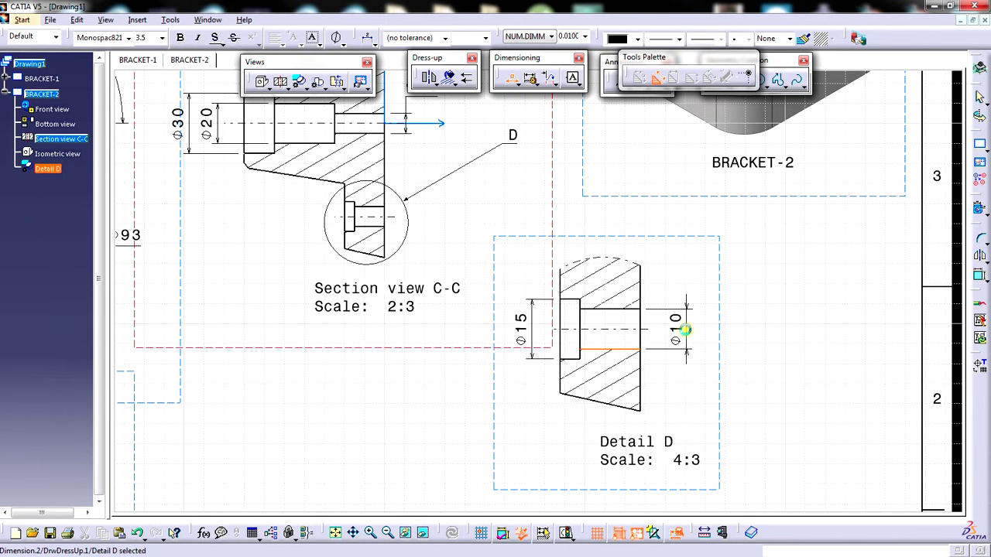
click(686, 330)
click(786, 354)
mouse_move(792, 354)
middle_down()
mouse_move(692, 354)
mouse_move(711, 303)
mouse_move(682, 293)
middle_up()
click(659, 280)
click(691, 352)
middle_drag(693, 352, 694, 462)
mouse_move(646, 370)
middle_down()
mouse_move(703, 358)
mouse_move(711, 369)
middle_up()
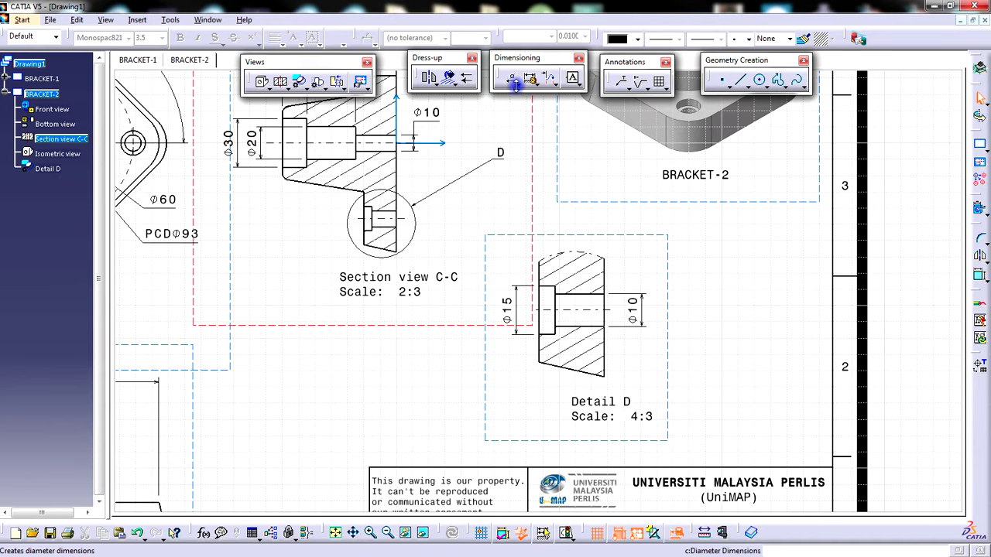
Dimension the counterbore's depth in Detail D, placing the value above the part, outside the left extension line
click(515, 87)
click(532, 94)
mouse_move(677, 308)
middle_down()
mouse_move(670, 285)
mouse_move(682, 269)
mouse_move(677, 356)
mouse_move(680, 327)
mouse_move(571, 316)
middle_up()
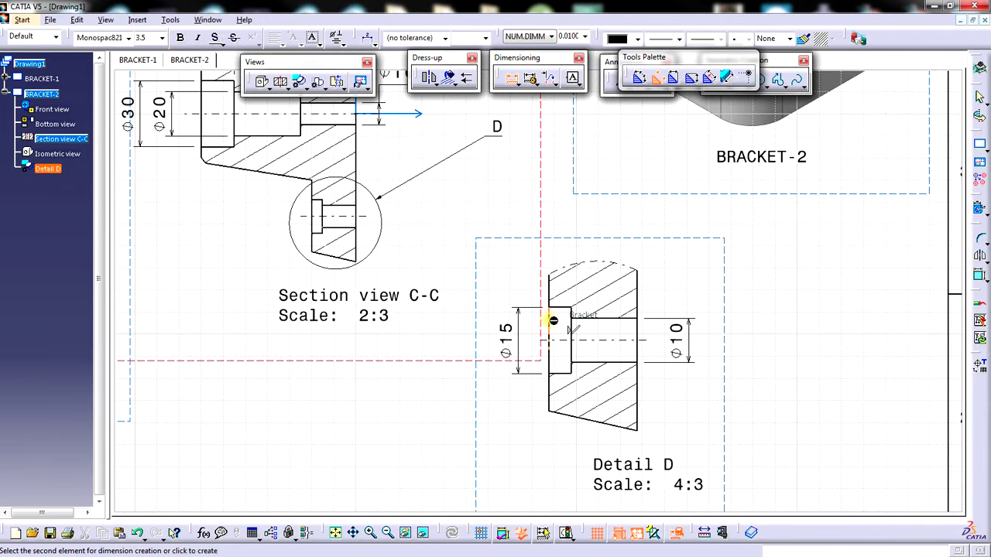
click(569, 326)
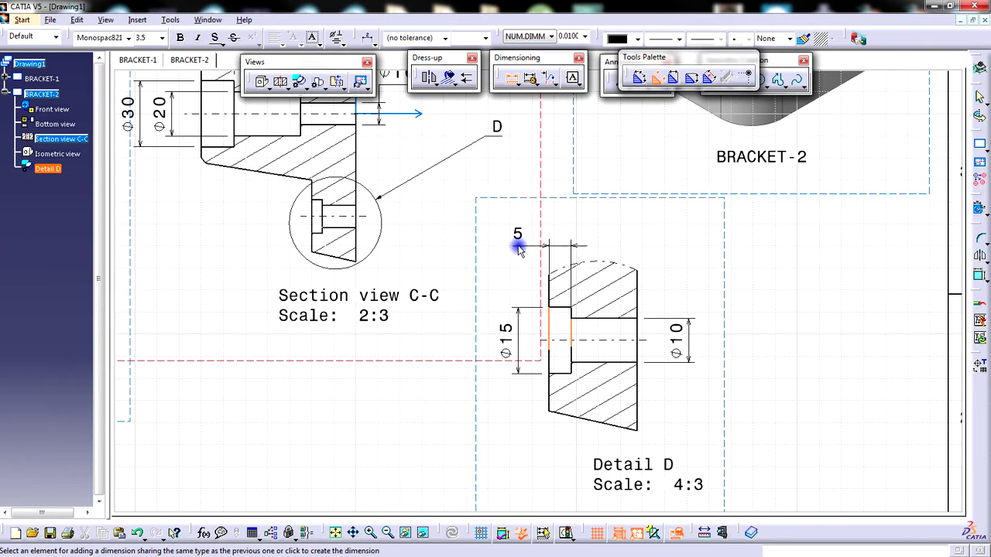
click(518, 240)
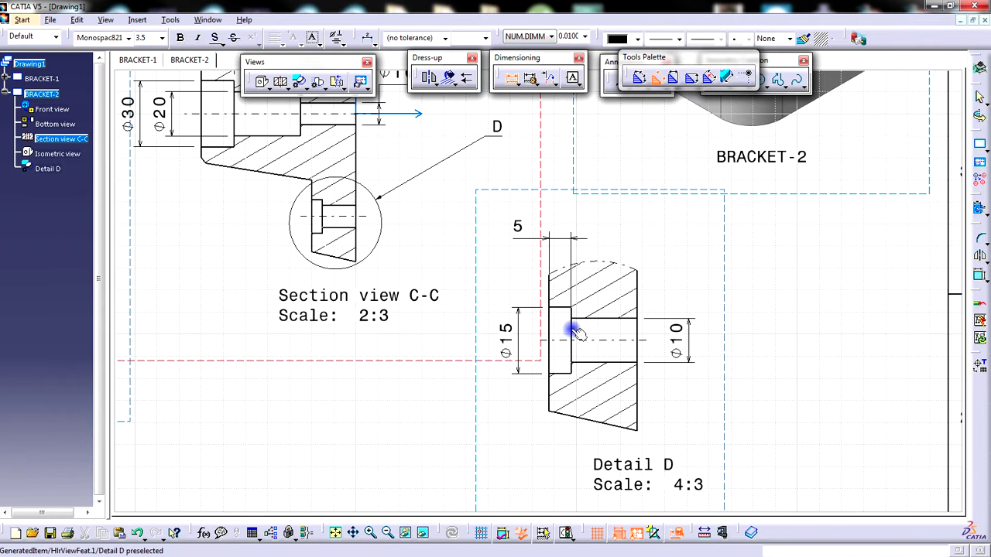
Dimension the length of the narrower hole in Detail D, placing it above the part beside the counterbore depth dimension
click(635, 334)
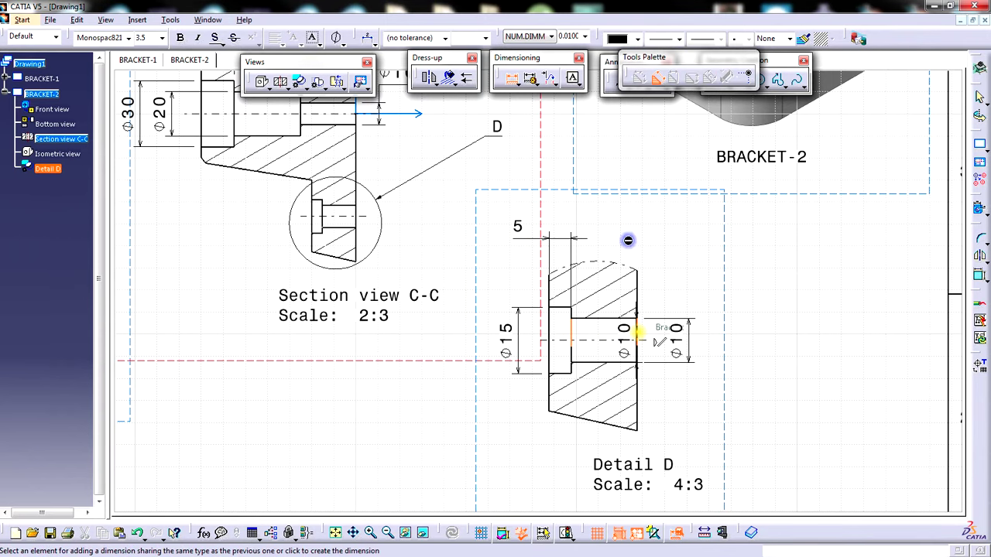
mouse_move(616, 238)
middle_down()
mouse_move(597, 318)
mouse_move(609, 221)
middle_up()
click(597, 318)
middle_drag(625, 328, 563, 225)
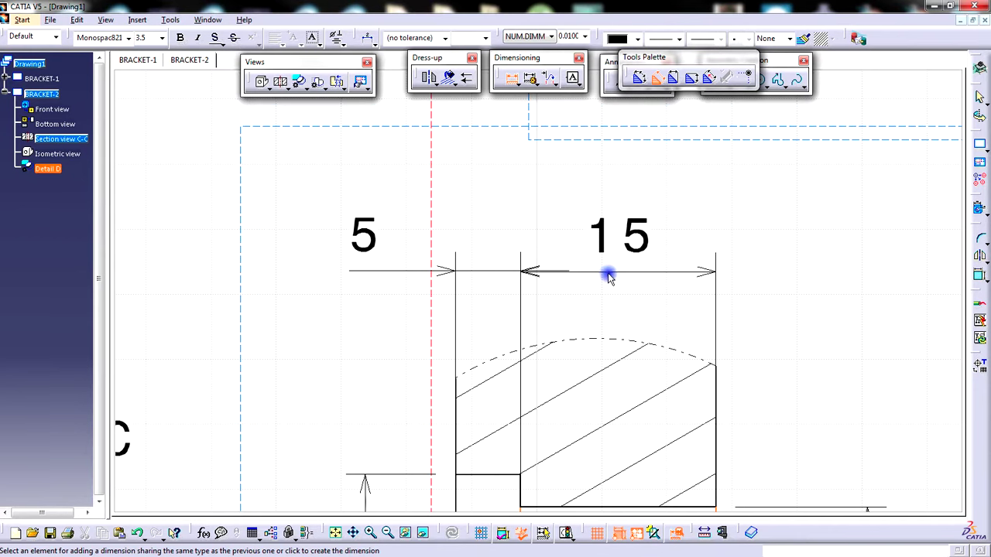
click(609, 276)
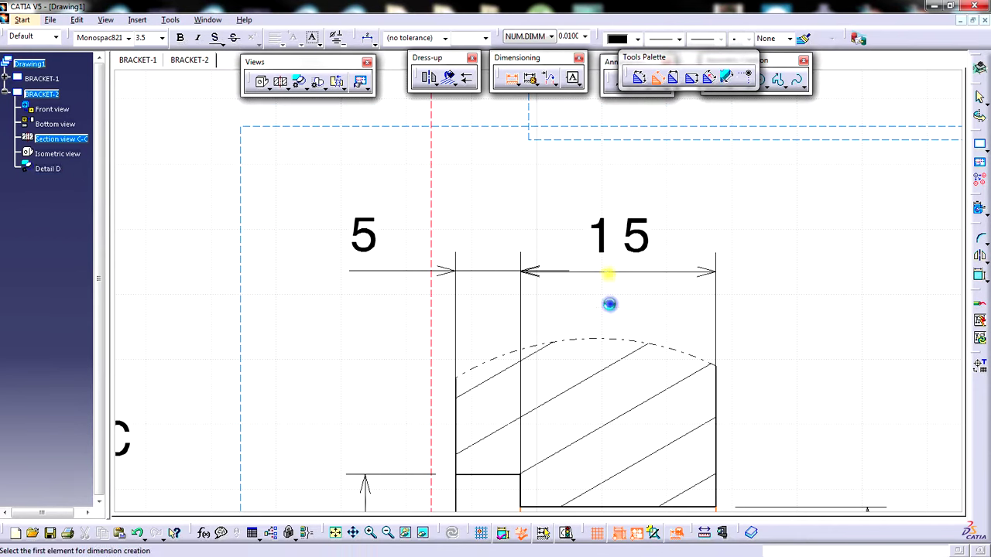
Flip the arrows of Detail D's counterbore depth dimension so they sit inside the extension lines
click(511, 78)
click(444, 277)
click(483, 302)
mouse_move(486, 306)
ctrl+middle_down()
mouse_move(526, 409)
mouse_move(561, 280)
ctrl+middle_up()
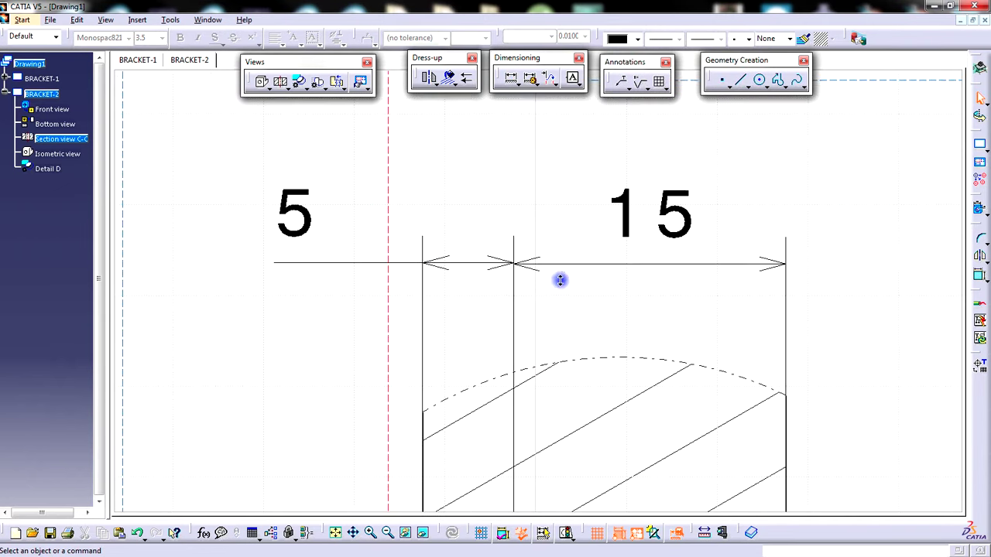
Align the hole length dimension in Detail D with the counterbore depth dimension on one line
click(608, 264)
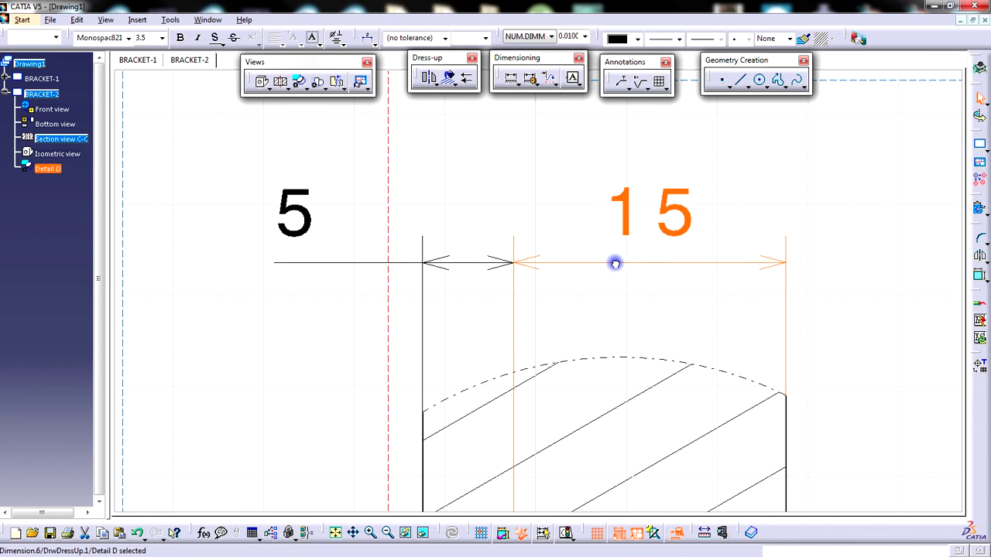
drag(615, 263, 616, 265)
click(560, 301)
middle_drag(558, 299, 692, 379)
click(512, 238)
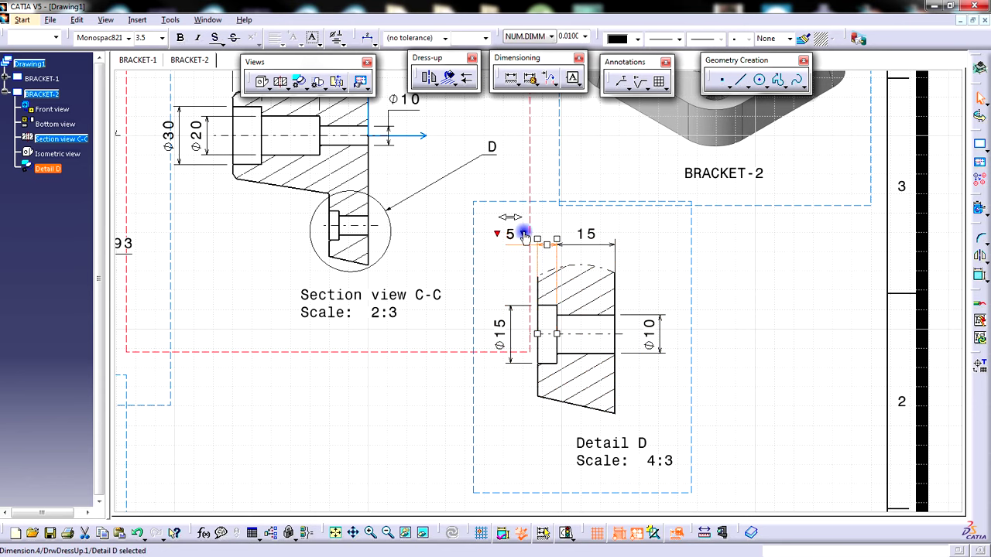
click(797, 405)
mouse_move(797, 404)
ctrl+middle_down()
mouse_move(779, 369)
mouse_move(785, 427)
mouse_move(714, 416)
mouse_move(744, 398)
mouse_move(745, 409)
ctrl+middle_up()
Center-justify the Detail D label text and move the label so it is centered beneath the detail view
click(655, 435)
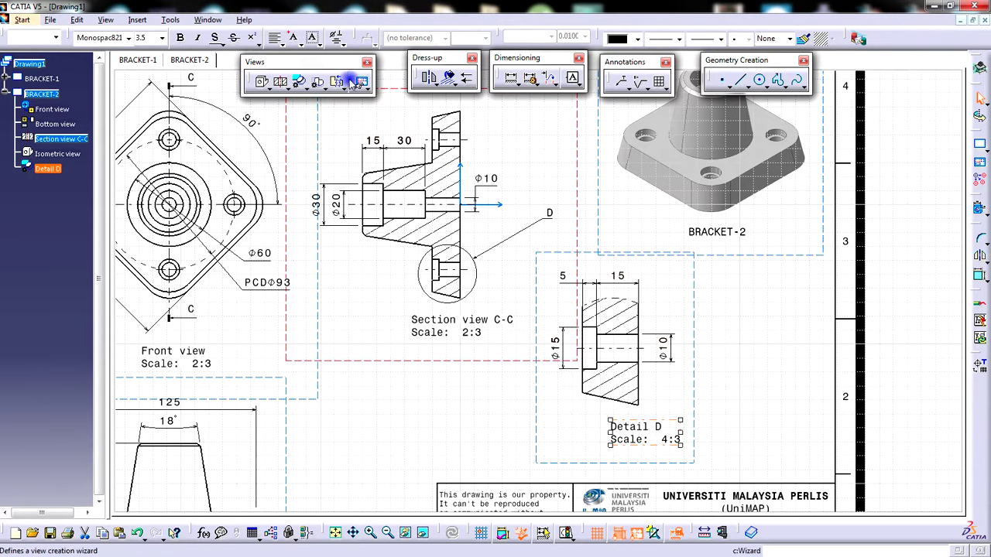
click(282, 39)
click(767, 434)
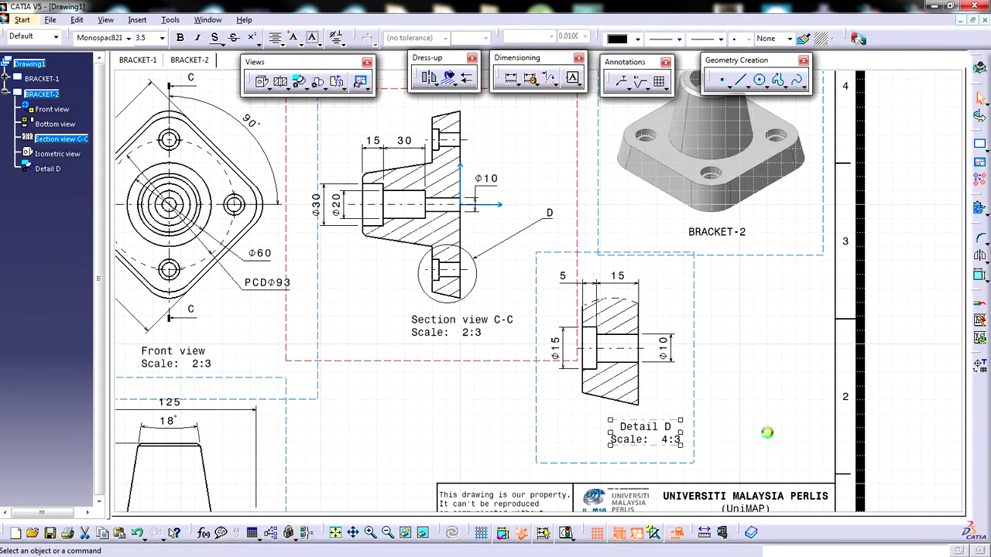
drag(644, 437, 610, 429)
click(723, 401)
scroll(716, 391, down, 2)
ctrl+middle_drag(770, 397, 762, 388)
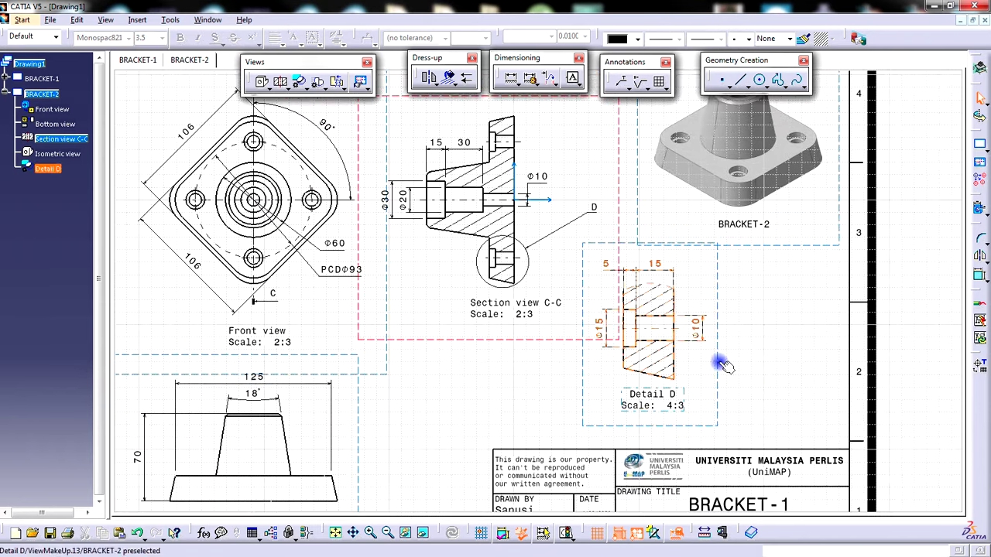
Shift the Detail D view slightly up and to the right on the sheet, below the isometric view
drag(719, 362, 728, 358)
click(496, 377)
mouse_move(488, 375)
middle_down()
mouse_move(642, 363)
mouse_move(604, 372)
mouse_move(628, 339)
middle_up()
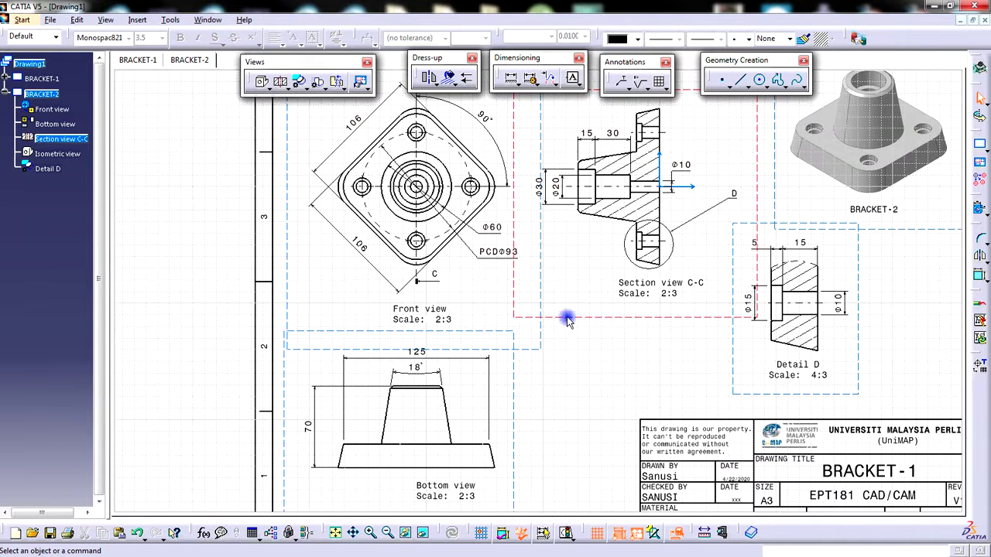
Add a radius dimension to the front view's outer right-hand corner arc and place it outside the outline
click(518, 83)
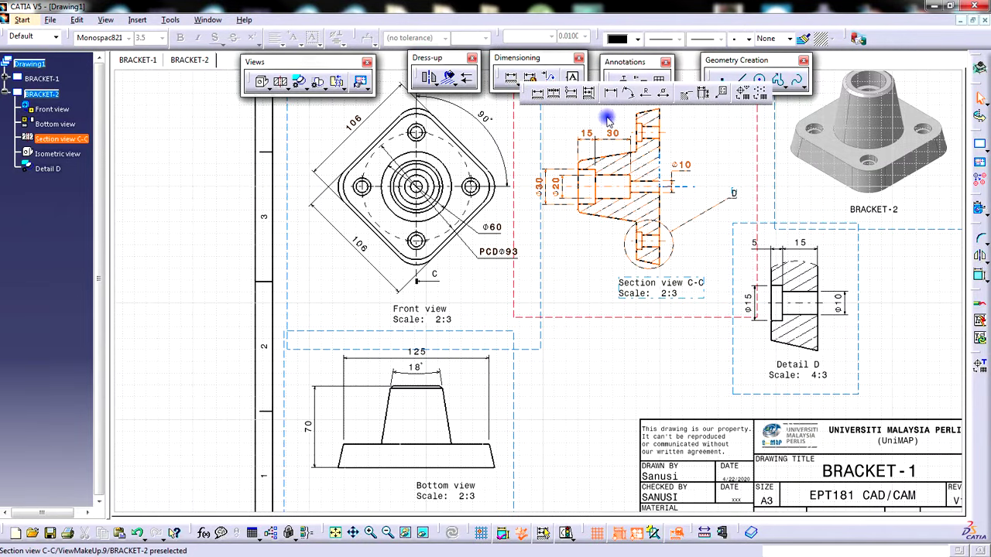
click(647, 93)
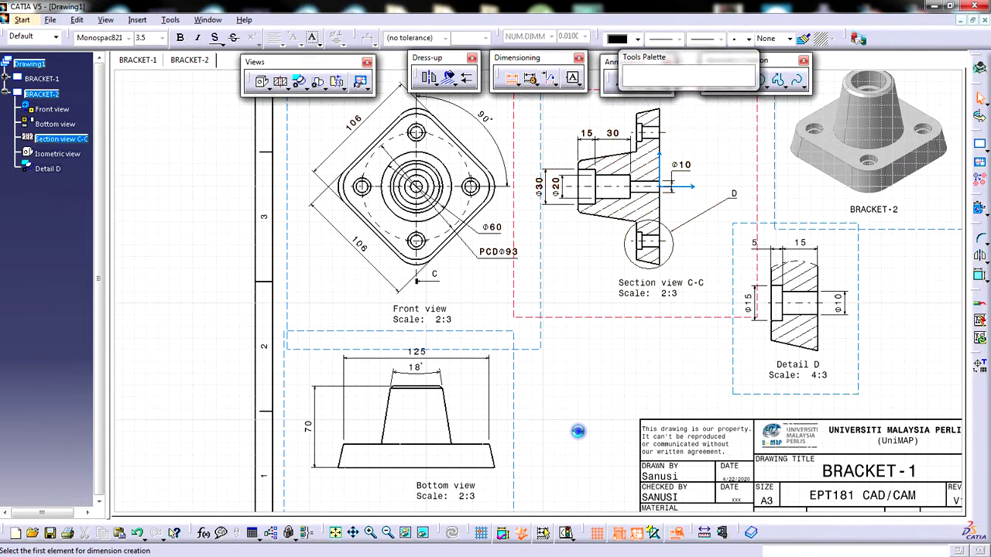
middle_drag(557, 370, 597, 409)
mouse_move(614, 354)
middle_down()
mouse_move(586, 412)
mouse_move(646, 376)
mouse_move(596, 420)
mouse_move(627, 355)
middle_up()
click(517, 328)
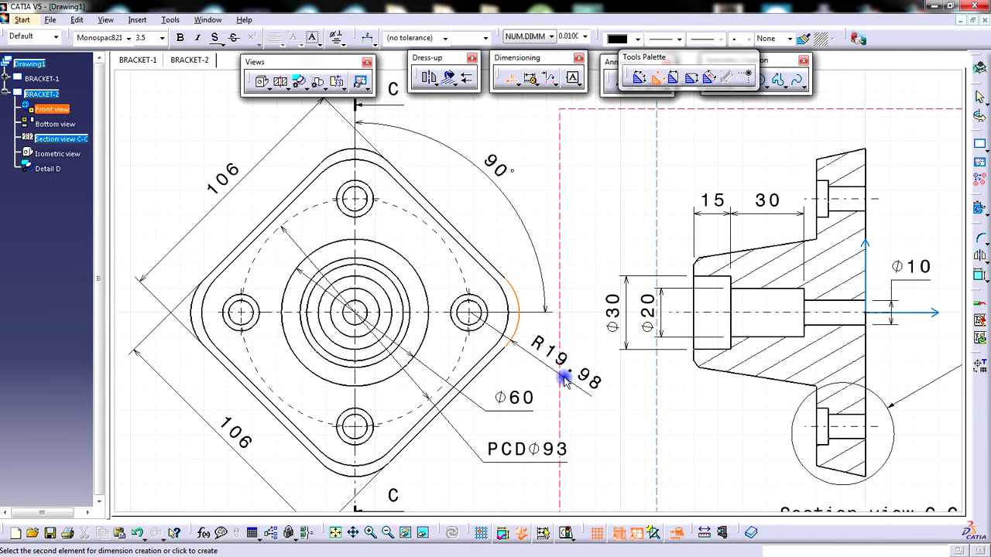
click(580, 382)
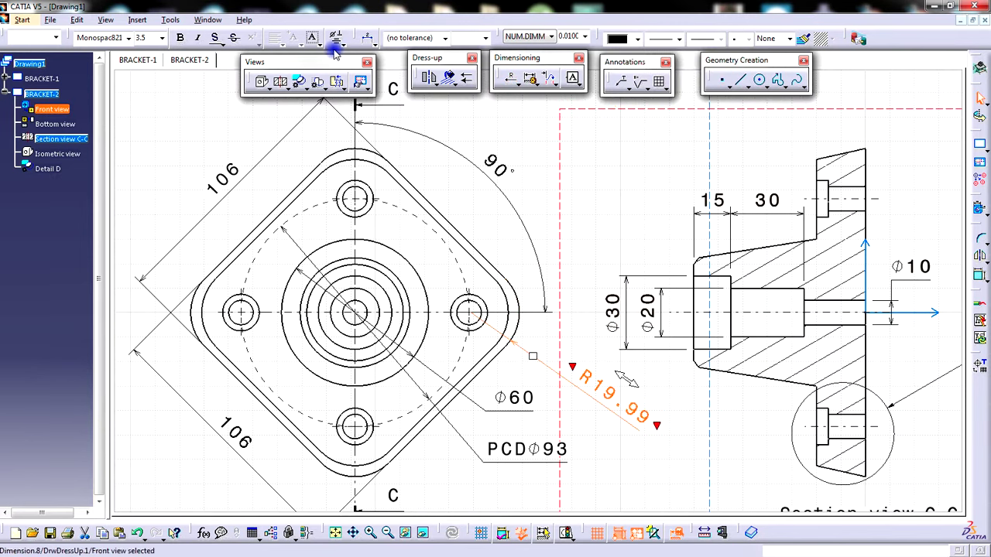
Give the corner radius dimension a two-part leader with horizontal text and set its precision to 1.0000
click(372, 44)
click(382, 76)
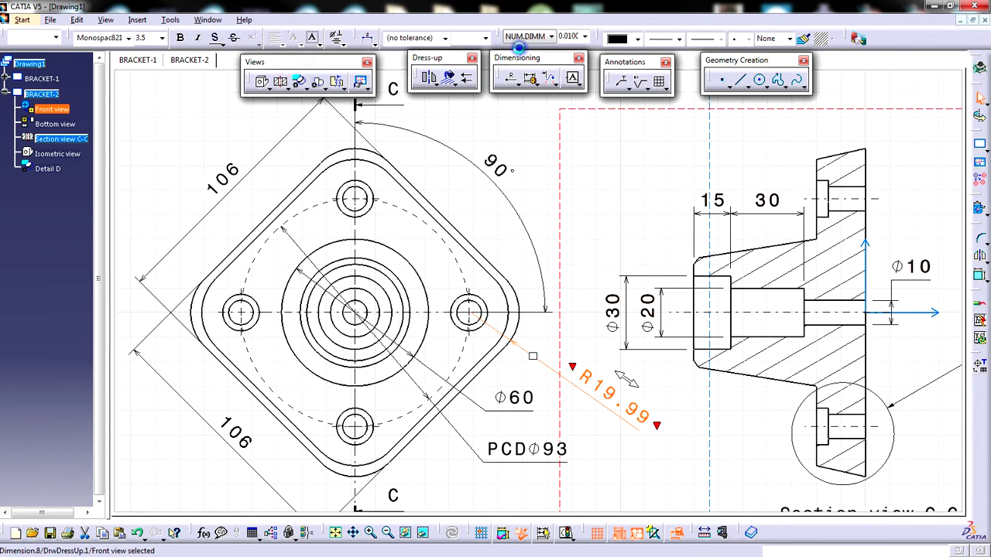
click(584, 37)
click(583, 45)
click(633, 442)
mouse_move(632, 442)
middle_down()
mouse_move(619, 422)
mouse_move(600, 446)
mouse_move(632, 365)
middle_up()
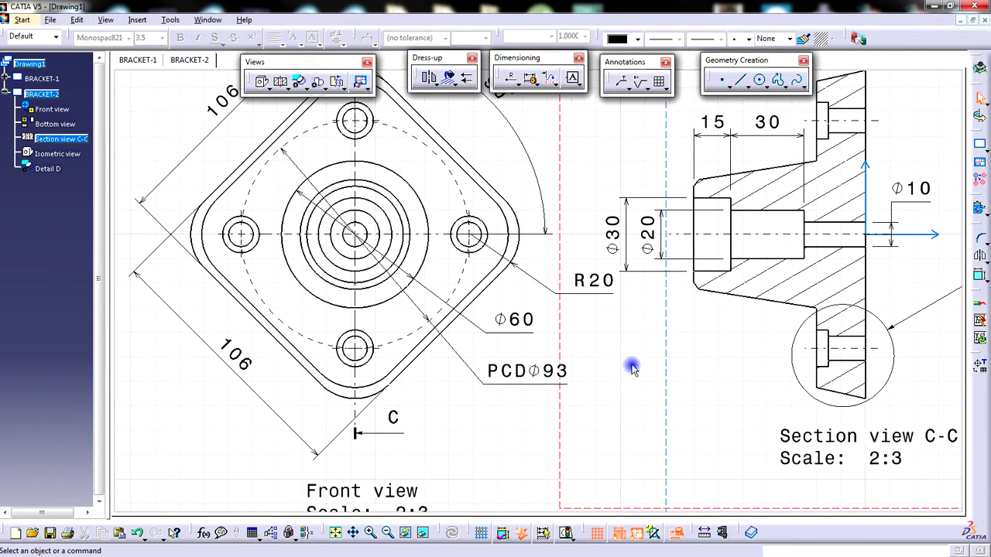
Move the front view's corner radius dimension slightly upward, clear of the diameter dimensions below it
drag(577, 281, 555, 277)
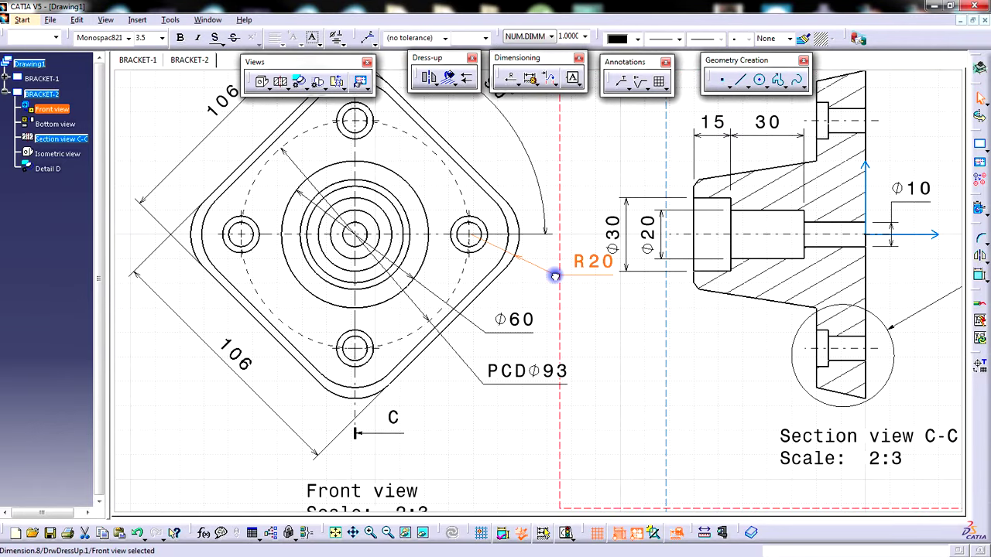
click(587, 328)
mouse_move(594, 339)
middle_down()
mouse_move(620, 395)
mouse_move(670, 430)
middle_up()
Move the D callout letter in Section view C-C closer to its detail circle to shorten the leader
drag(670, 418, 695, 418)
middle_drag(805, 345, 632, 315)
click(673, 255)
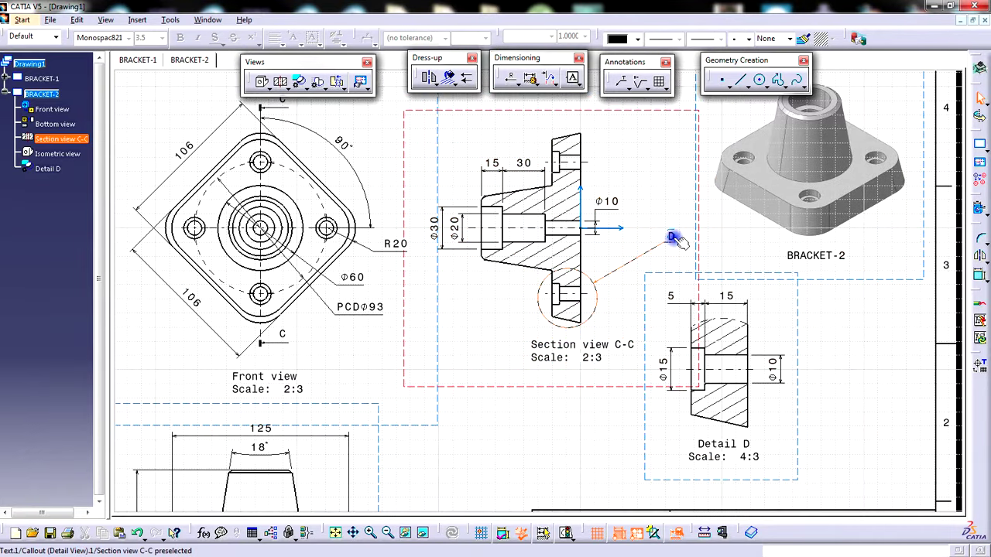
click(612, 273)
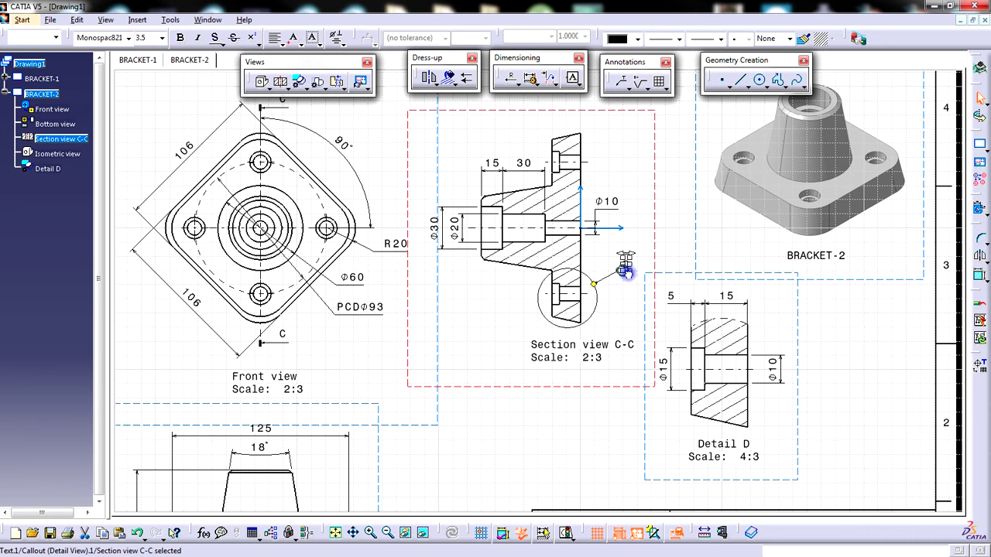
click(629, 313)
mouse_move(613, 336)
ctrl+middle_down()
mouse_move(617, 346)
mouse_move(589, 359)
ctrl+middle_up()
middle_drag(518, 372, 603, 406)
mouse_move(555, 376)
middle_down()
mouse_move(610, 399)
mouse_move(581, 414)
mouse_move(620, 332)
middle_up()
click(508, 80)
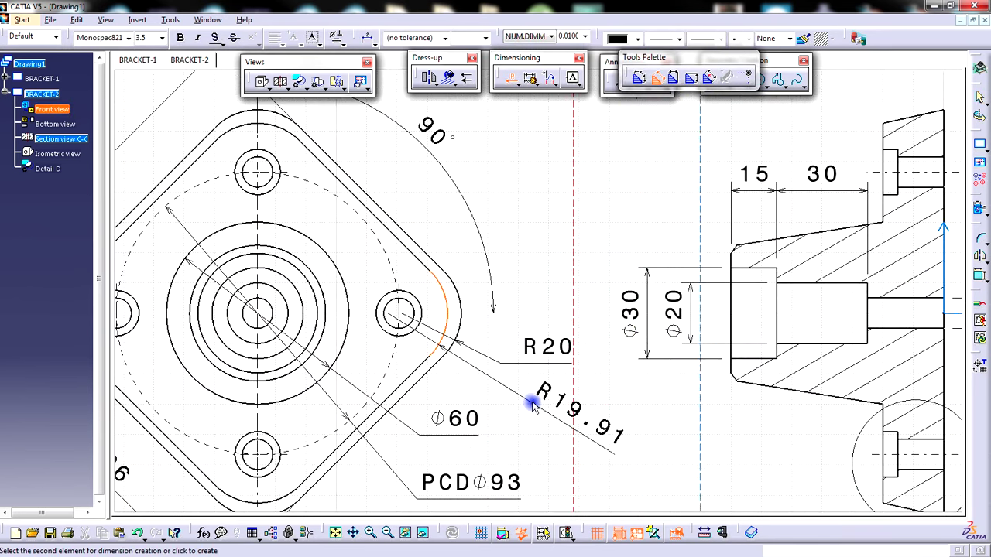
key(Escape)
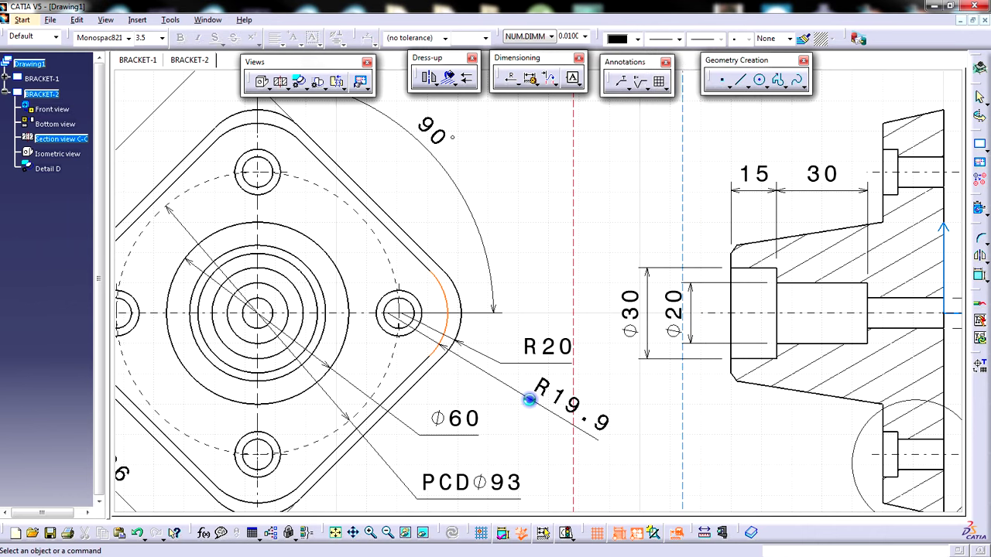
Shift the front view's corner radius dimension slightly closer to the plate outline
mouse_move(520, 406)
ctrl+middle_down()
mouse_move(558, 457)
mouse_move(599, 394)
mouse_move(599, 369)
mouse_move(546, 281)
ctrl+middle_up()
click(546, 281)
drag(549, 257, 546, 259)
click(552, 349)
mouse_move(545, 387)
middle_down()
mouse_move(566, 441)
mouse_move(524, 327)
mouse_move(531, 346)
mouse_move(504, 349)
mouse_move(502, 402)
mouse_move(508, 381)
mouse_move(530, 371)
middle_up()
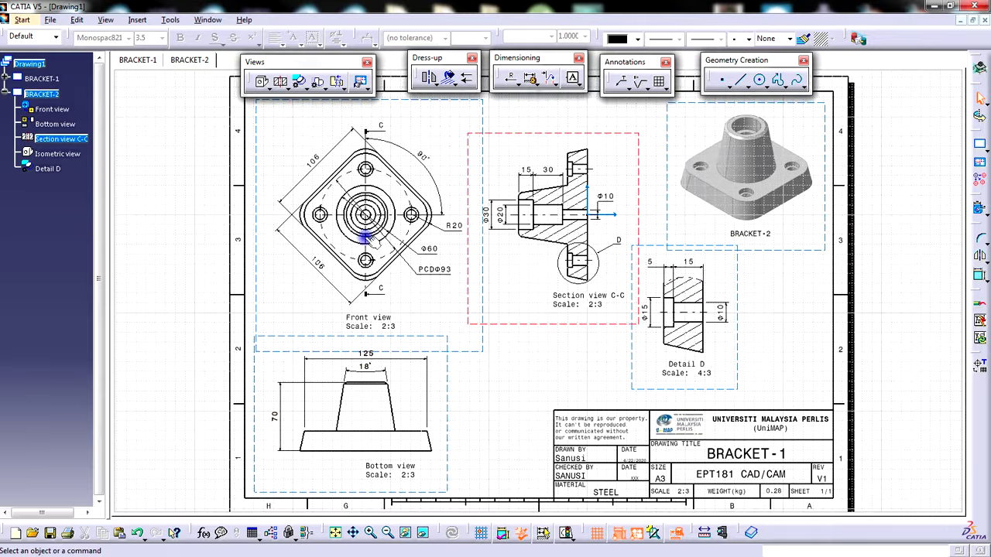
Move the front view with its aligned views slightly right on the sheet, and shift Detail D to the right
drag(260, 304, 278, 303)
middle_drag(531, 354, 462, 397)
drag(648, 370, 675, 376)
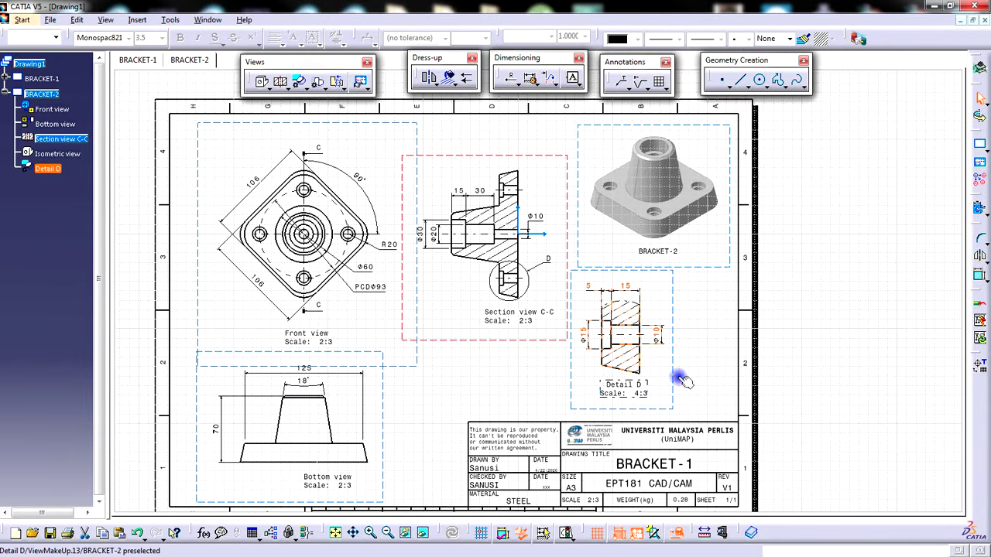
click(716, 371)
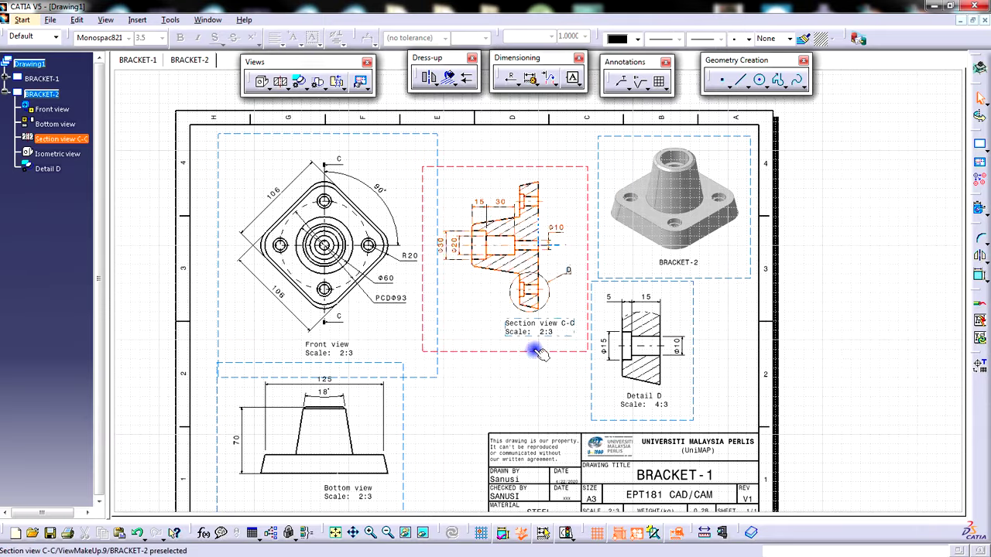
Remove the scale line from the Bottom view label, keeping only the text "Bottom view"
click(535, 379)
mouse_move(506, 391)
middle_down()
mouse_move(564, 351)
mouse_move(580, 359)
middle_up()
scroll(589, 349, up, 3)
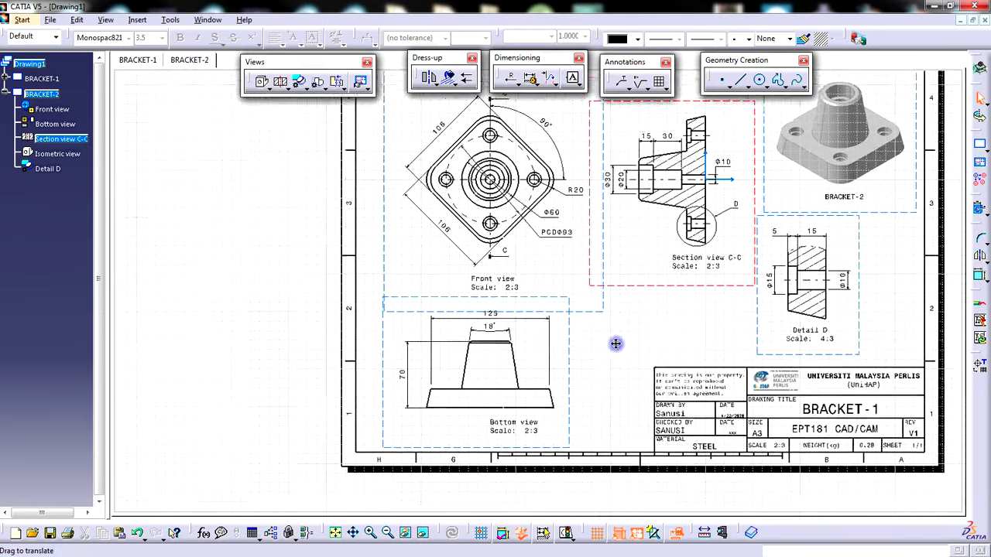
click(480, 396)
double_click(480, 397)
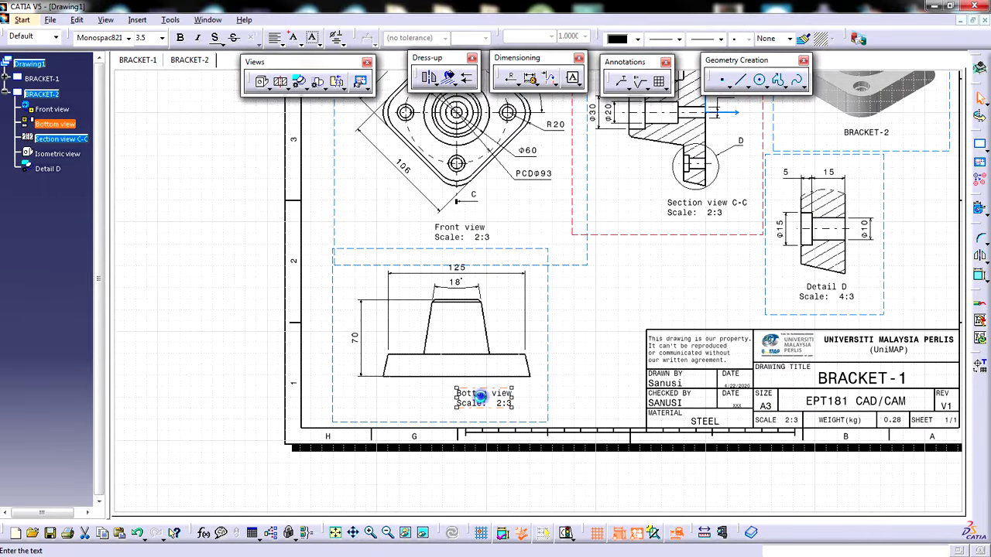
click(705, 174)
drag(684, 168, 655, 168)
key(Delete)
click(693, 172)
key(BackSpace)
key(BackSpace)
key(BackSpace)
key(BackSpace)
key(BackSpace)
key(BackSpace)
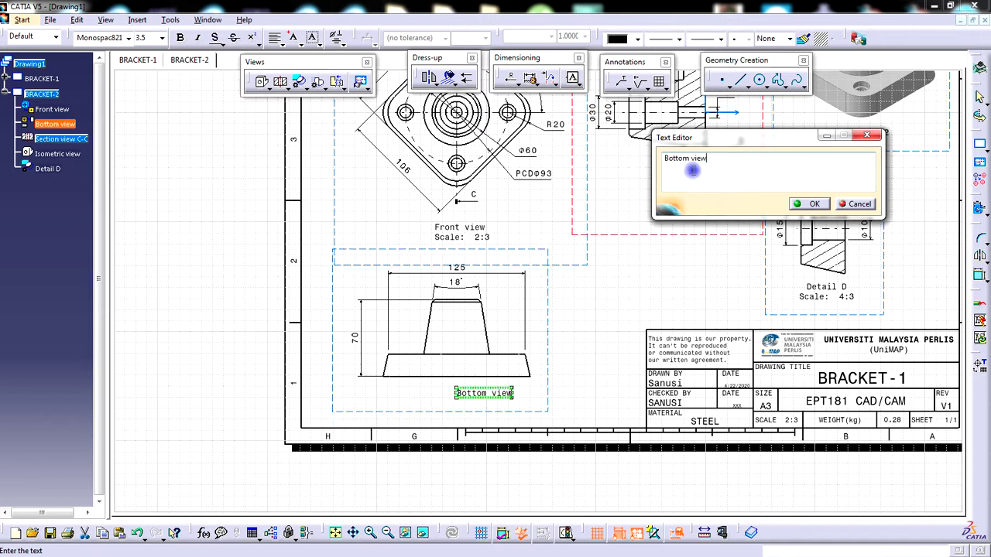
click(812, 204)
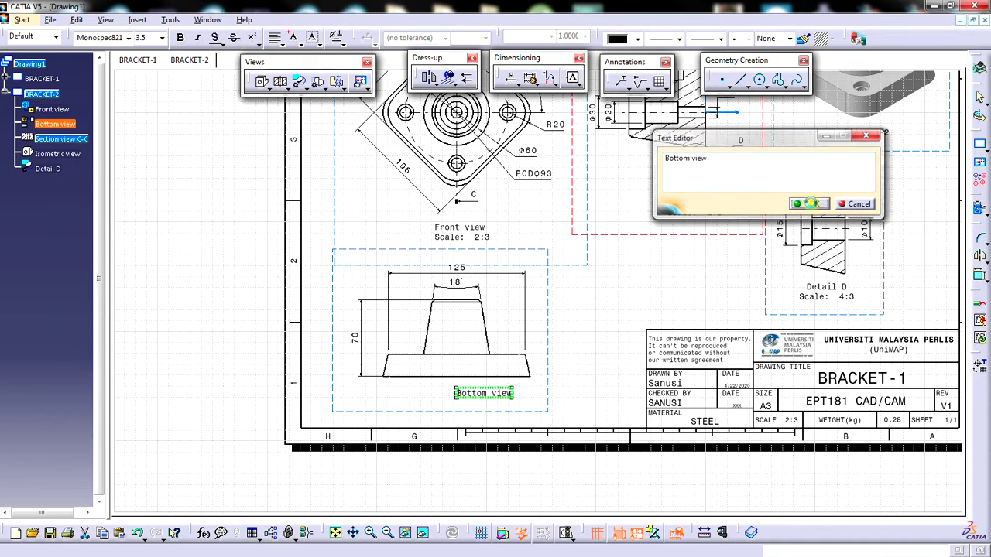
Move the Bottom view label left so it is centered beneath its view
drag(489, 396, 456, 396)
click(577, 363)
middle_drag(593, 346, 596, 333)
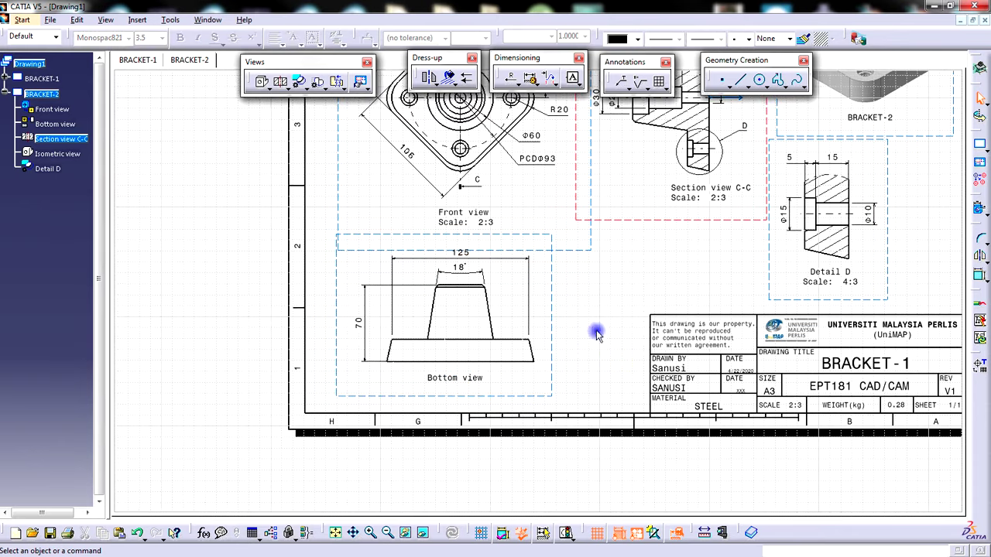
click(458, 378)
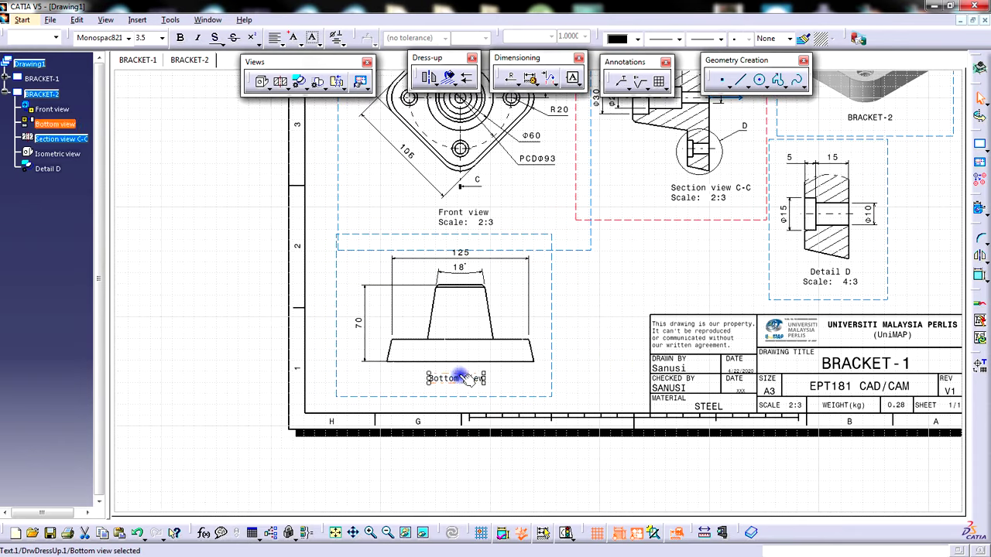
click(608, 343)
Remove the scale line from the Front view label and move the label to be centered beneath the view
middle_drag(608, 343, 610, 389)
double_click(496, 264)
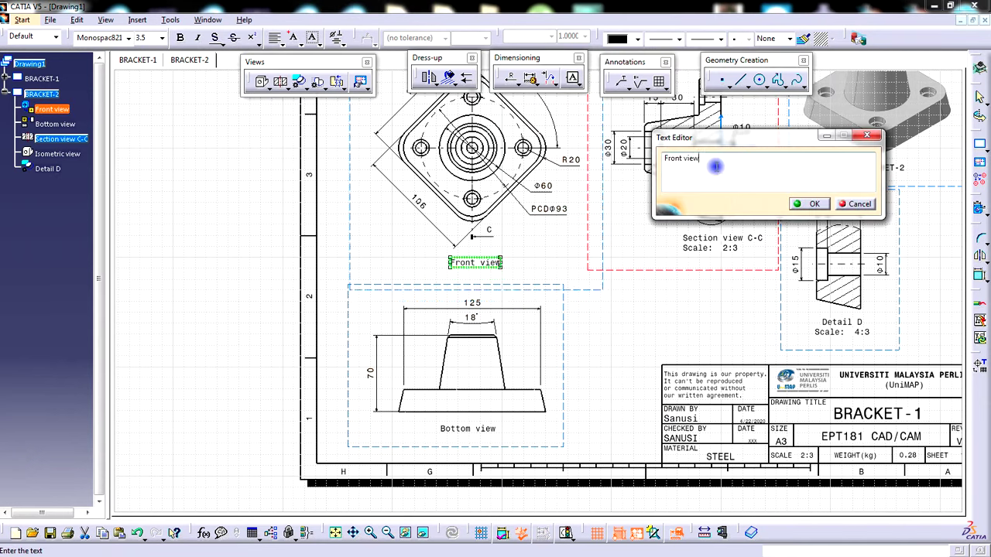
click(814, 204)
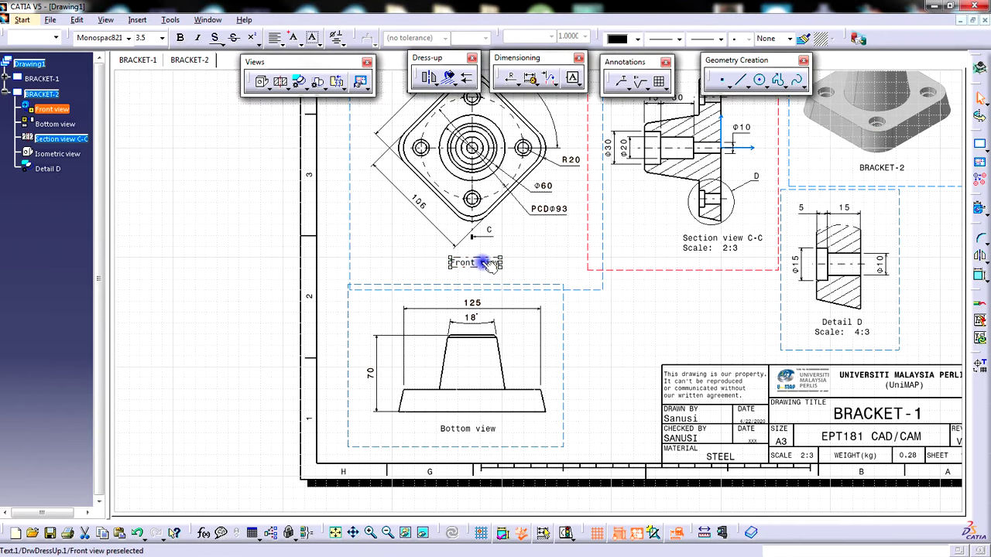
mouse_move(474, 263)
mouse_down()
mouse_move(462, 273)
mouse_move(470, 269)
mouse_up()
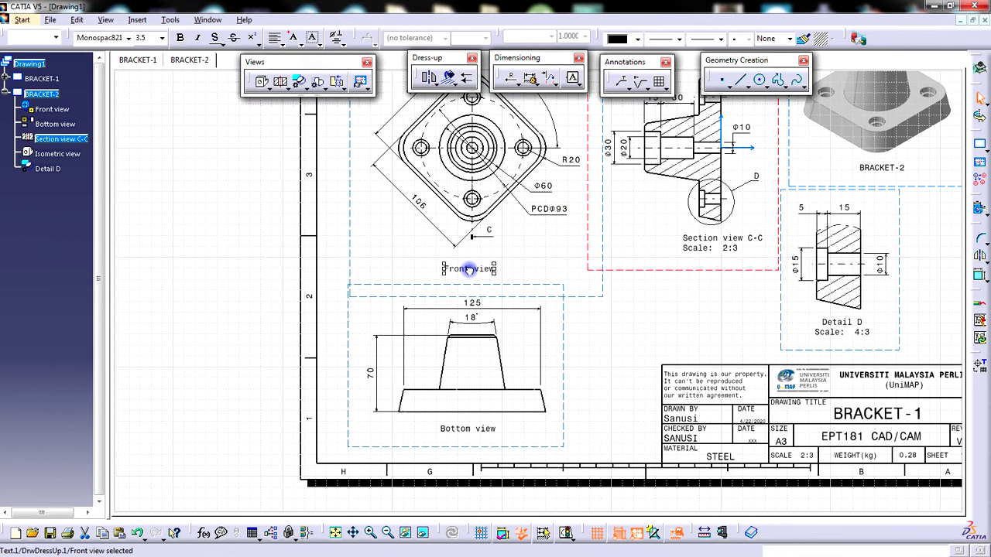
click(697, 323)
Center-justify the Section view C-C label and remove its scale line
middle_drag(697, 324, 542, 308)
click(530, 301)
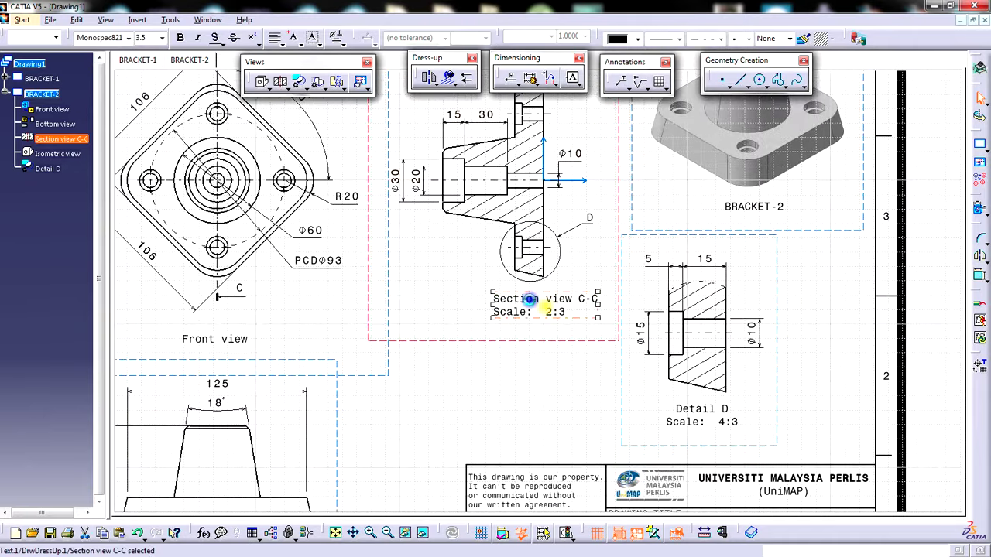
click(282, 38)
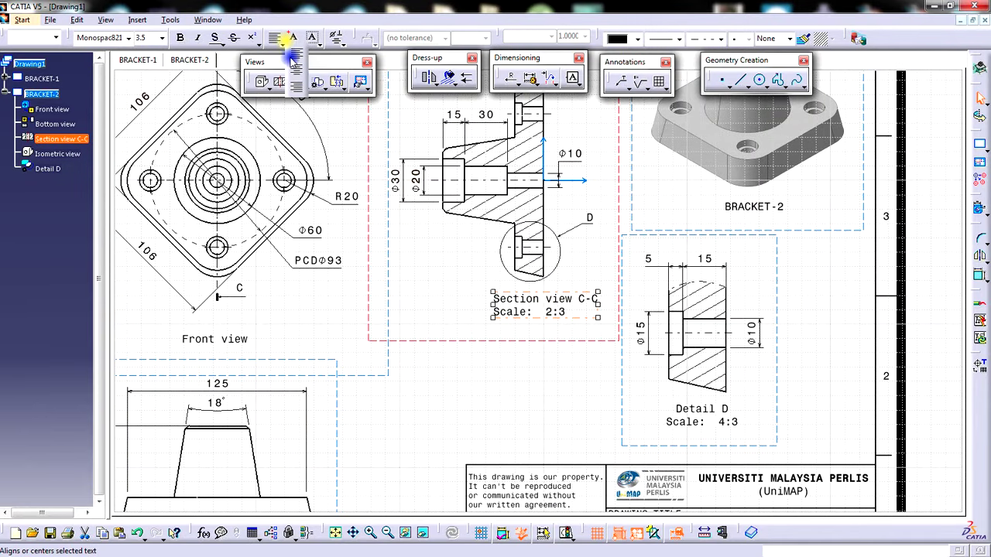
double_click(563, 306)
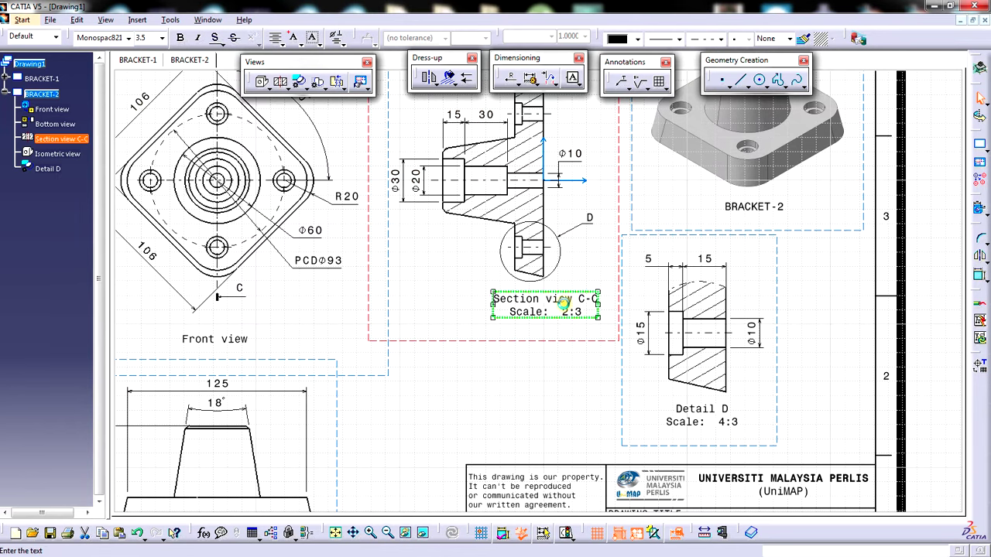
click(702, 172)
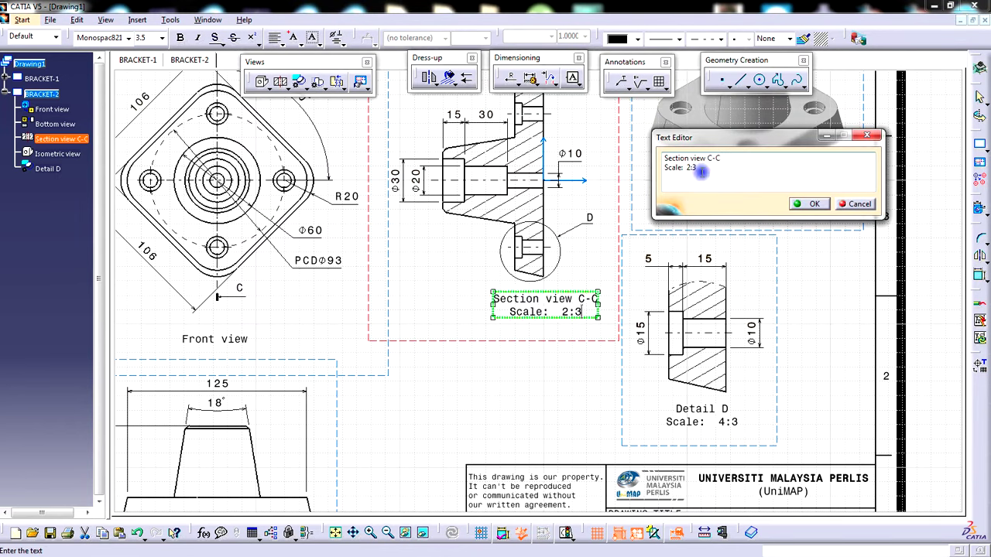
key(BackSpace)
key(BackSpace)
key(BackSpace)
click(797, 204)
click(445, 390)
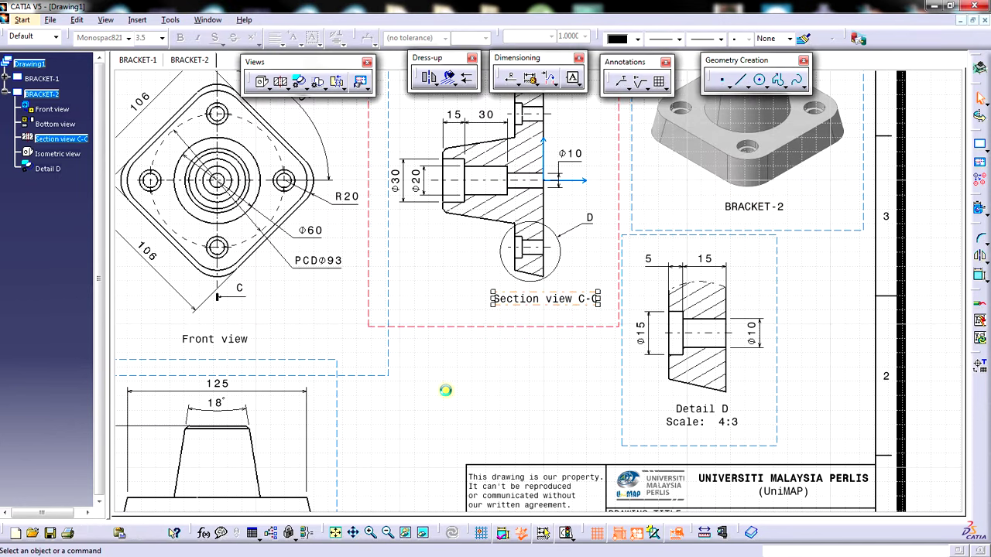
Move the Section view C-C label slightly left and down beneath the section view
drag(535, 301, 524, 306)
click(537, 380)
mouse_move(537, 380)
ctrl+middle_down()
mouse_move(542, 413)
mouse_move(488, 327)
mouse_move(559, 413)
mouse_move(544, 362)
ctrl+middle_up()
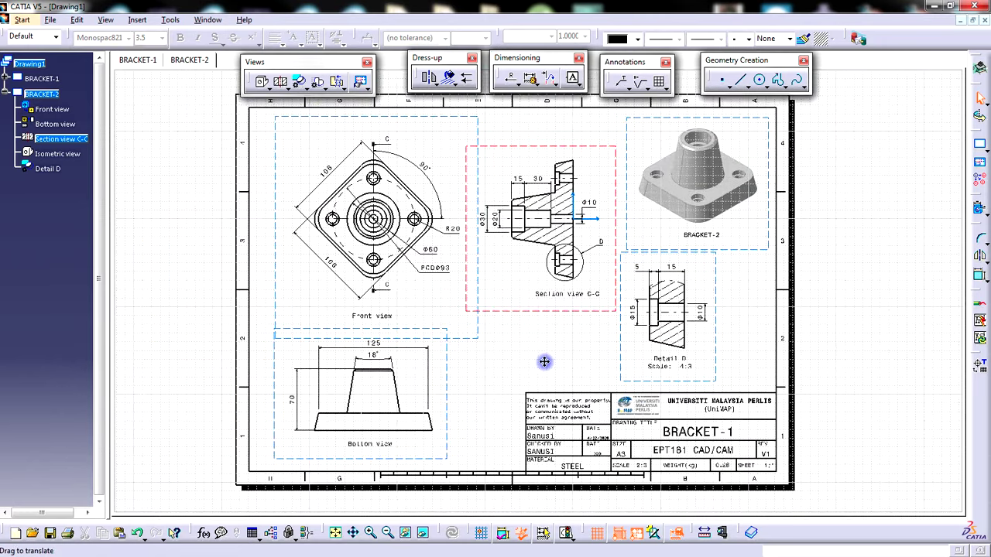
Nudge the Front view label slightly upward and change its text to "Top View"
mouse_move(467, 358)
middle_down()
mouse_move(566, 354)
mouse_move(554, 298)
middle_up()
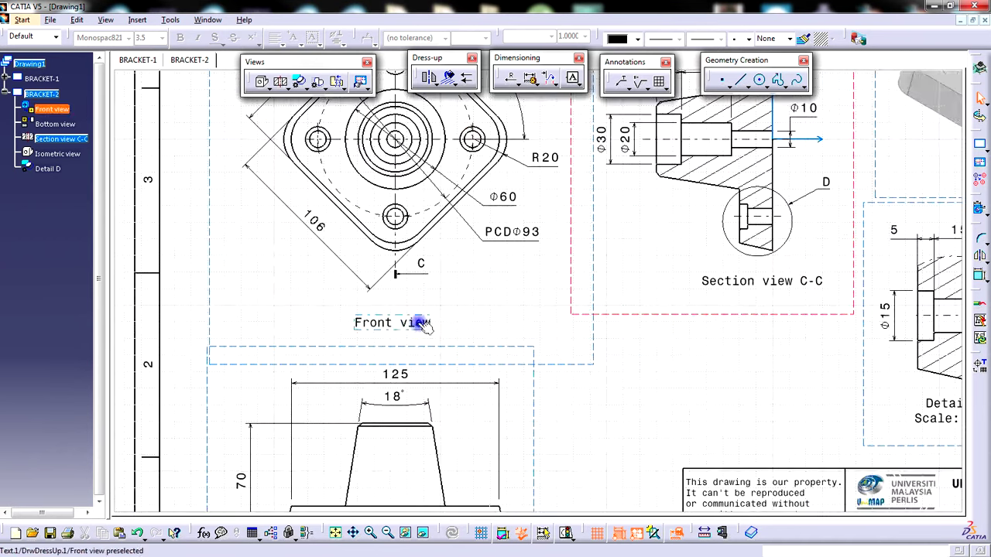
drag(403, 322, 403, 318)
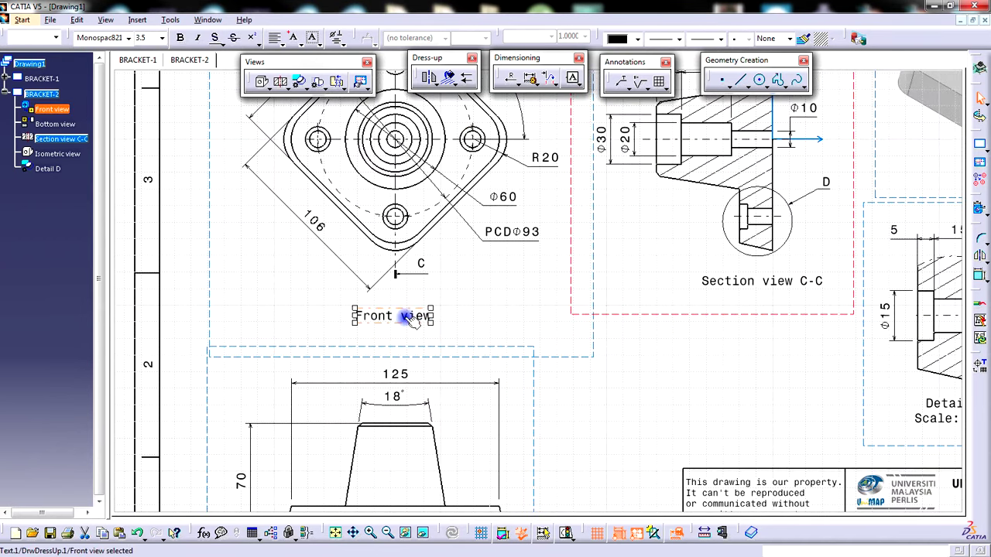
double_click(402, 316)
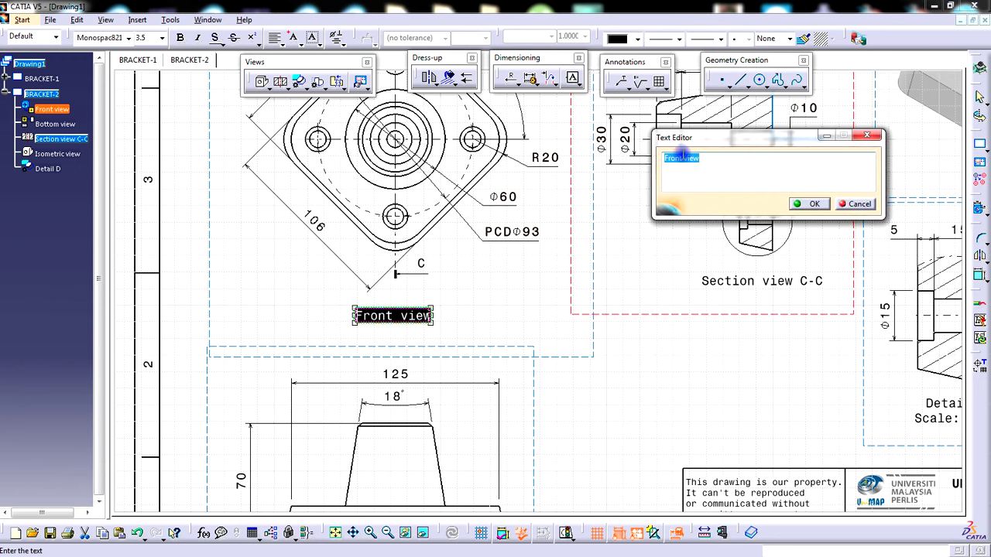
click(675, 193)
key(ctrl+a)
key(BackSpace)
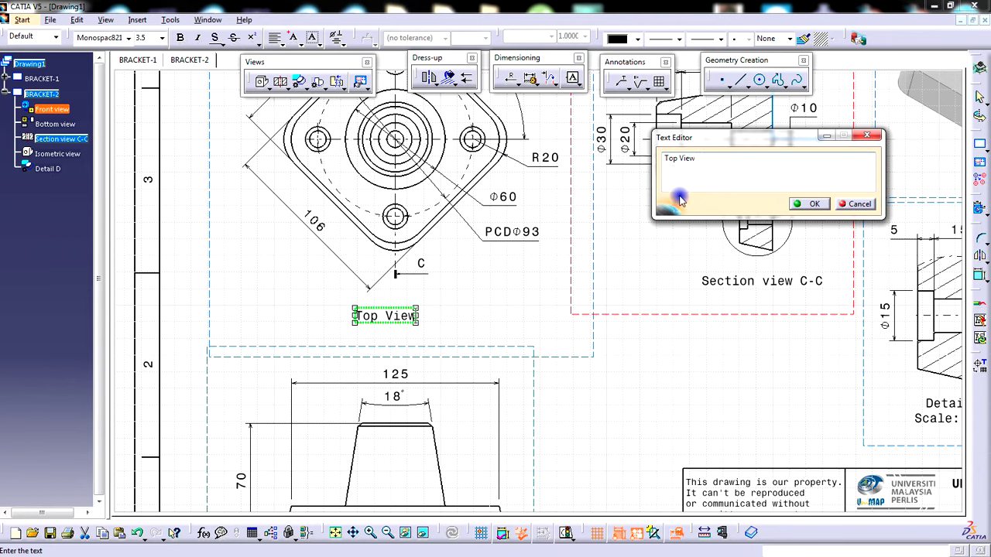
click(805, 204)
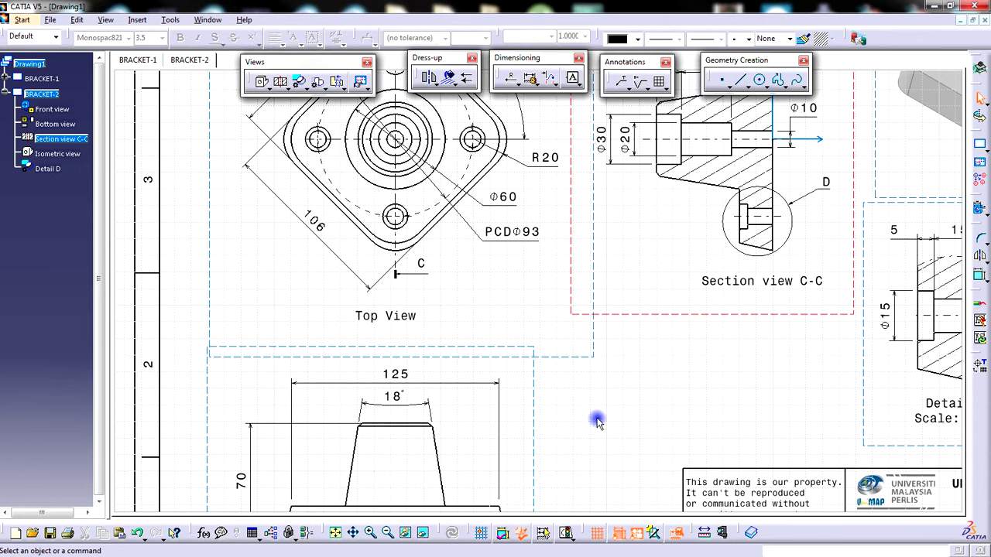
Change the Bottom view's label text to "Front View"
middle_drag(595, 418, 654, 240)
double_click(441, 387)
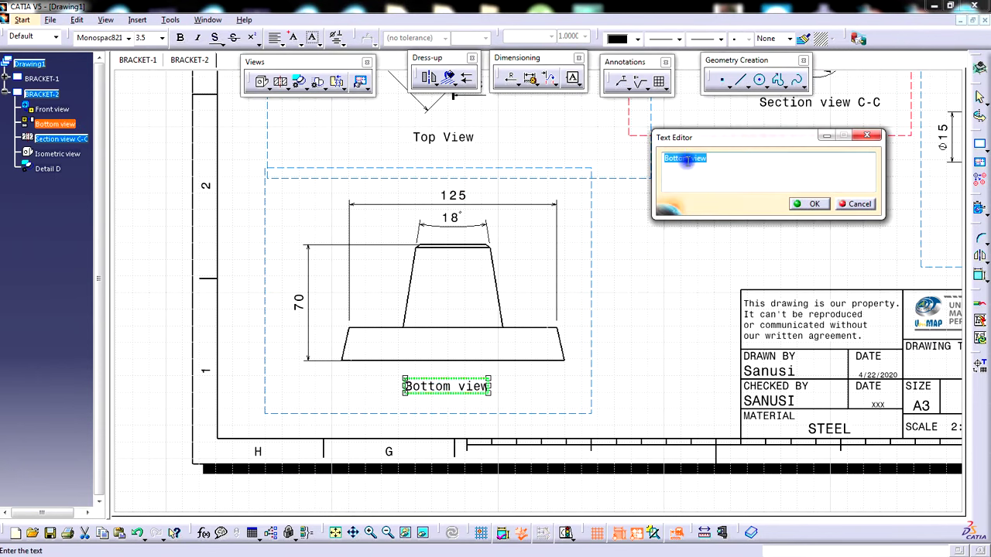
text(Fron)
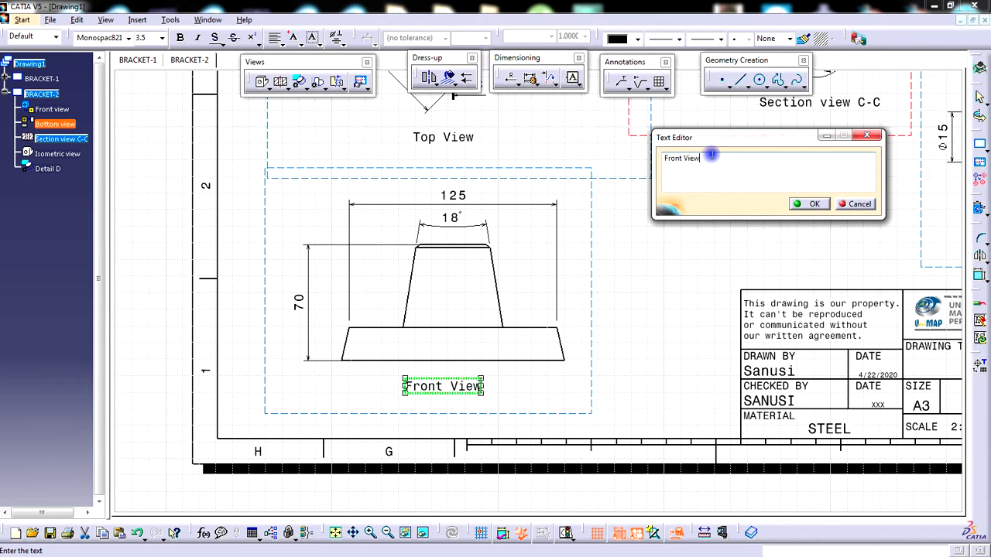
click(808, 204)
Switch the BRACKET-2 sheet from its working views to the sheet background
scroll(624, 287, down, 3)
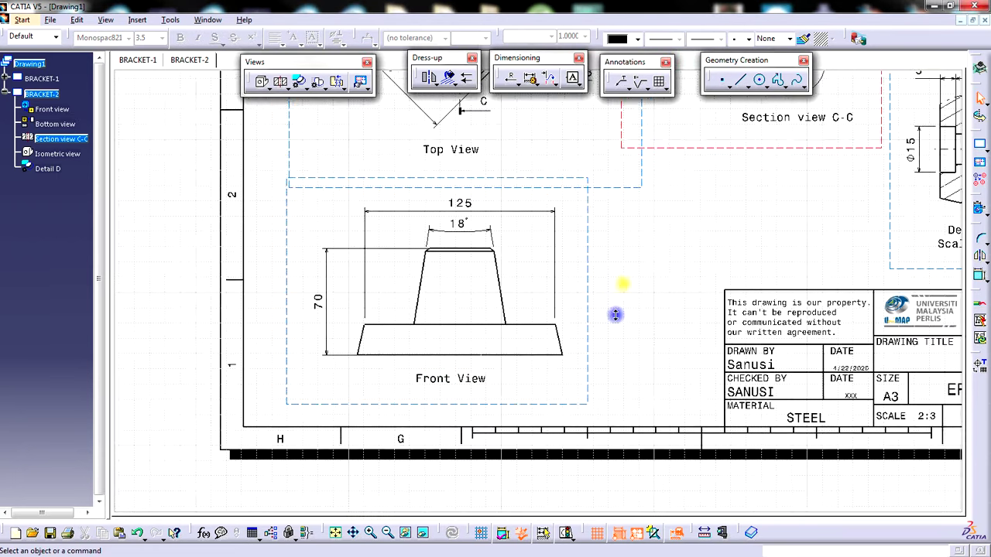
mouse_move(627, 269)
middle_down()
mouse_move(546, 394)
mouse_move(509, 362)
mouse_move(495, 377)
mouse_move(611, 361)
middle_up()
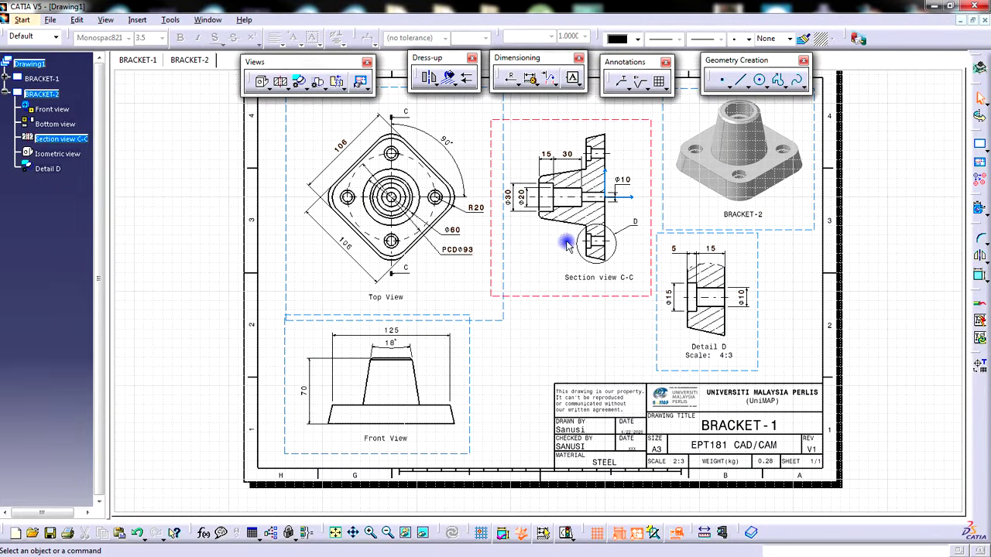
mouse_move(585, 307)
middle_down()
mouse_move(561, 323)
mouse_move(564, 334)
middle_up()
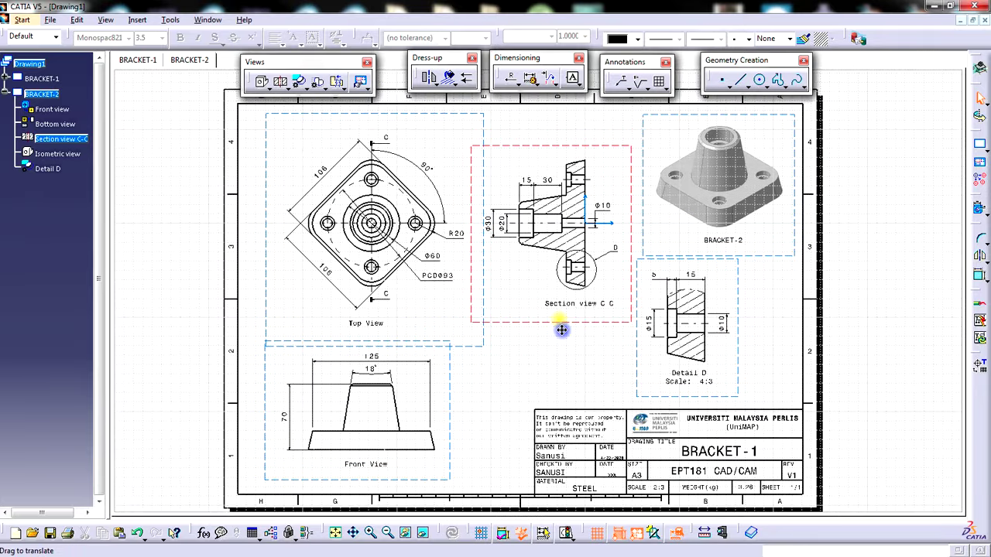
click(76, 21)
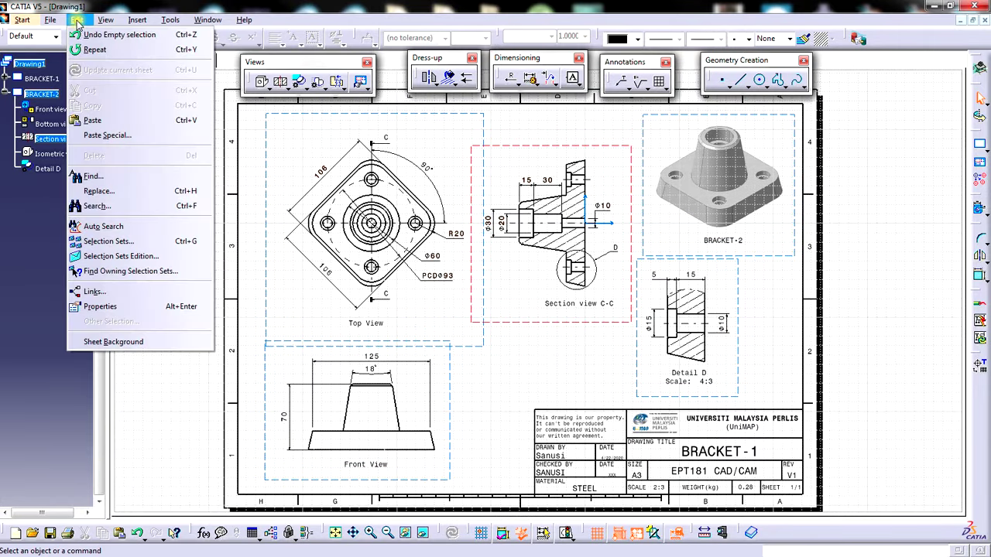
click(145, 341)
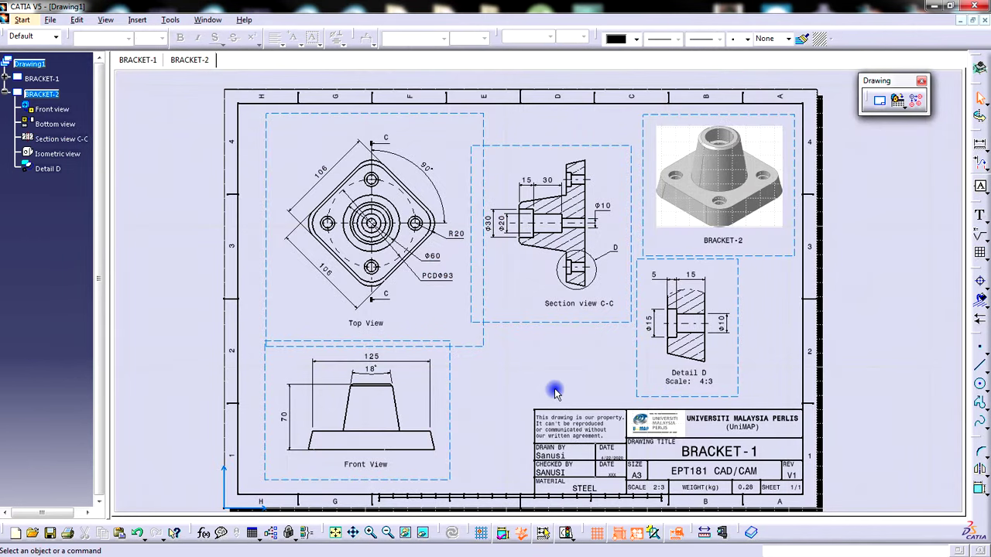
Change the drawing title in the BRACKET-2 sheet's title block to BRACKET-2
middle_drag(603, 394, 444, 261)
ctrl+middle_drag(665, 428, 660, 353)
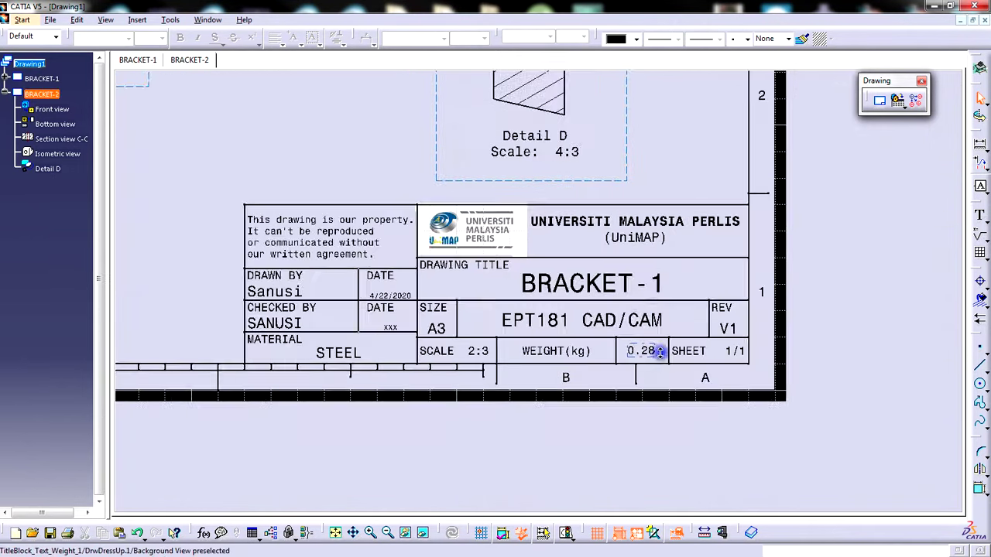
double_click(605, 283)
click(714, 157)
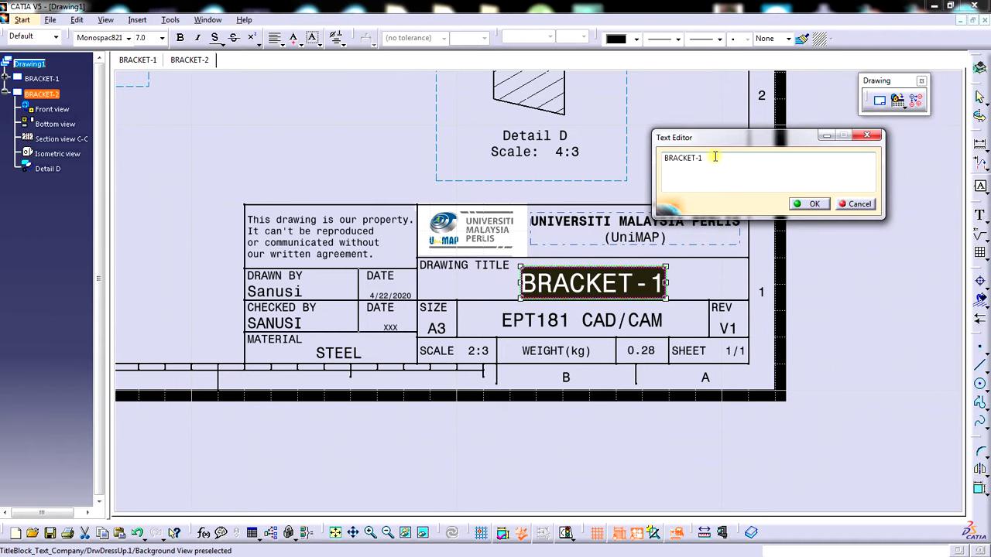
key(BackSpace)
text(2)
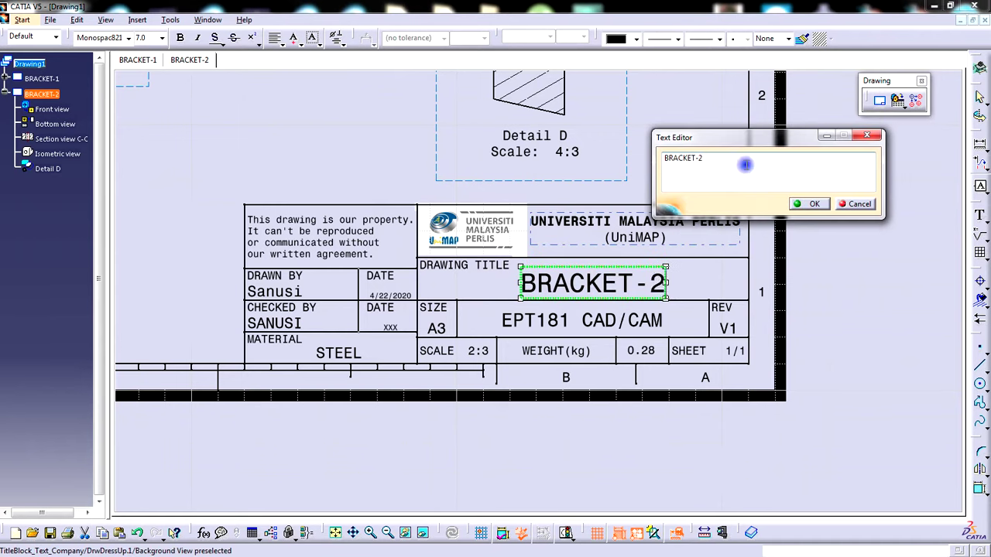
click(798, 204)
click(856, 353)
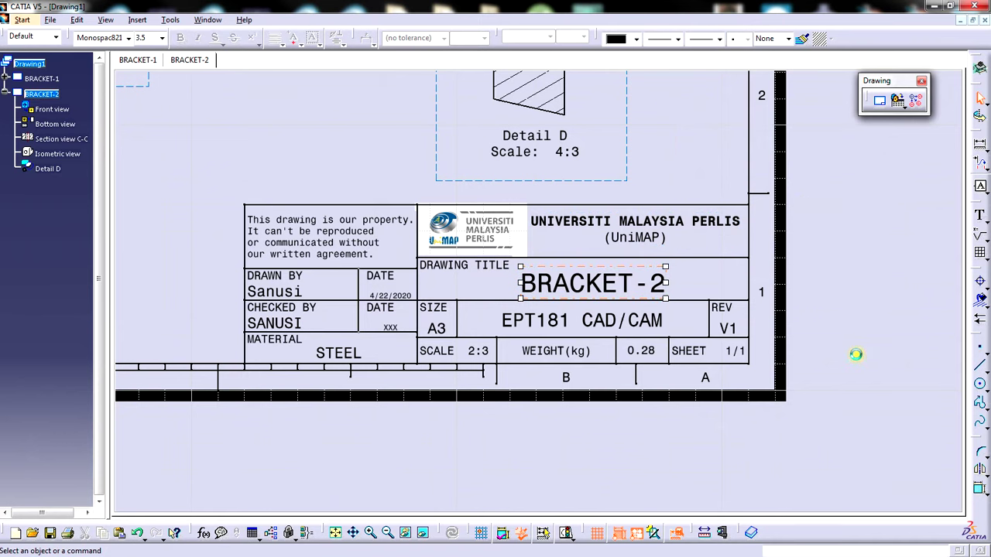
middle_drag(654, 421, 699, 398)
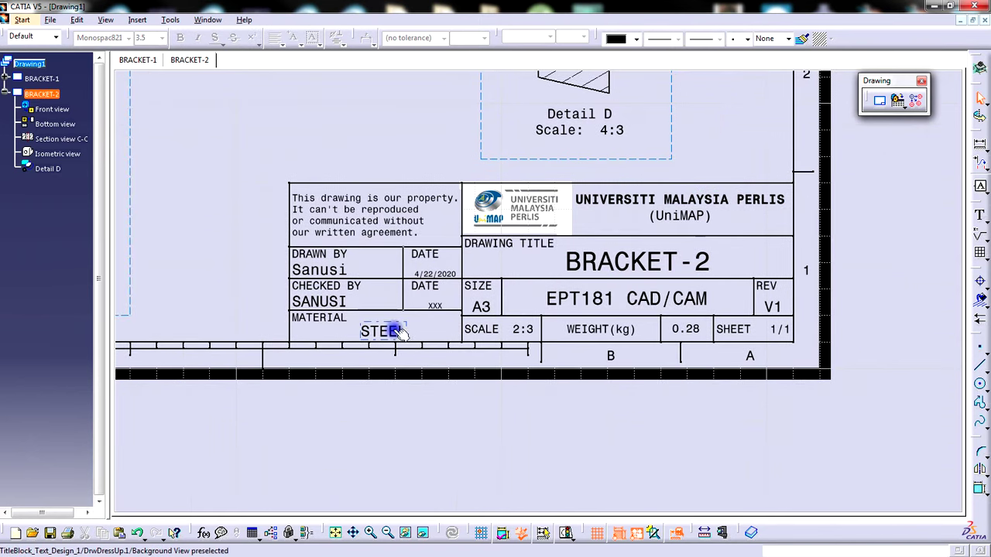
middle_drag(647, 387, 547, 405)
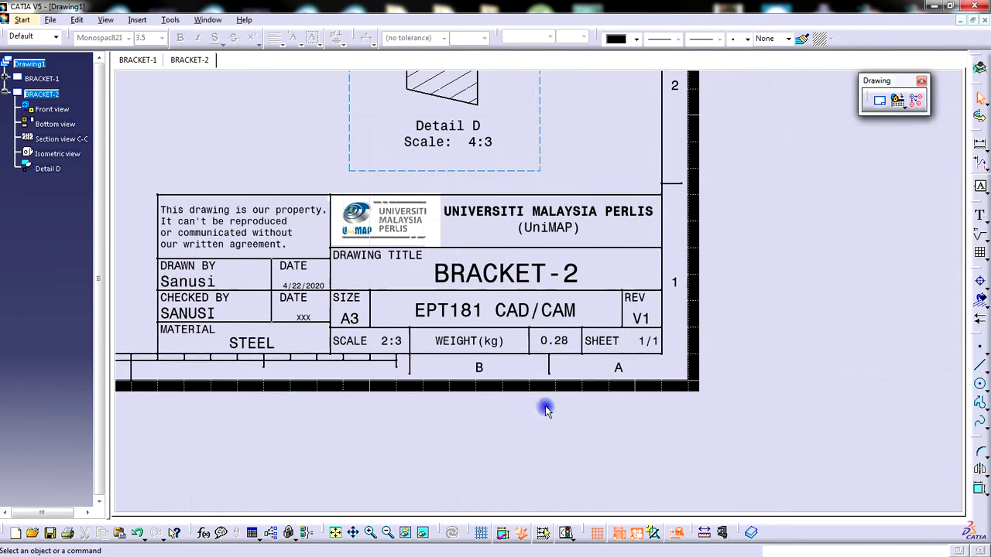
middle_drag(633, 378, 562, 295)
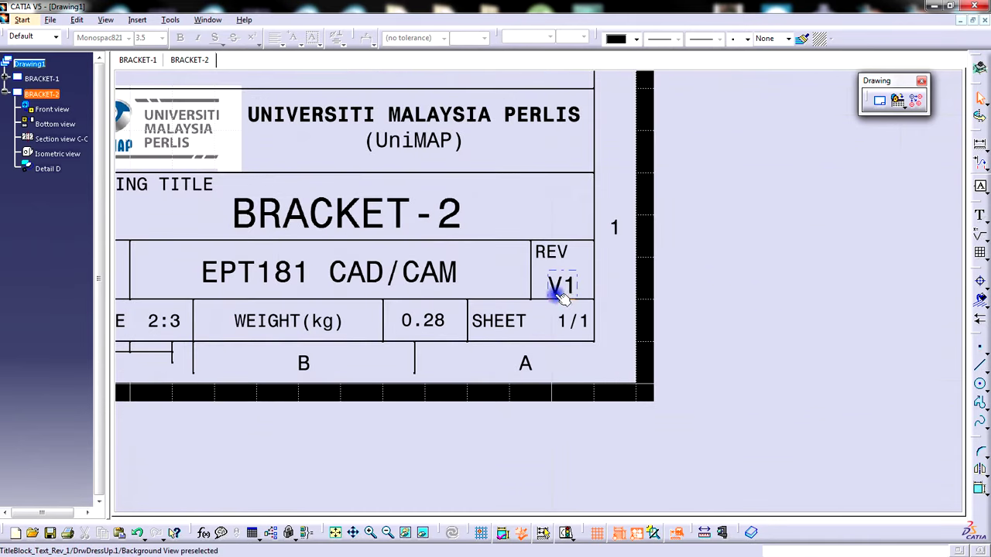
double_click(558, 290)
double_click(558, 287)
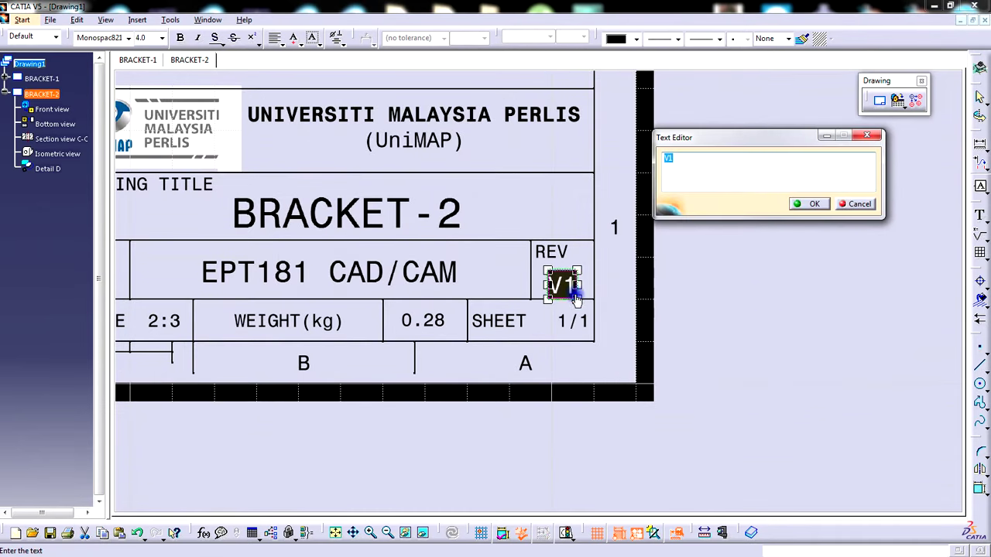
click(809, 203)
Set the sheet number in the BRACKET-2 title block to 2/2
double_click(575, 321)
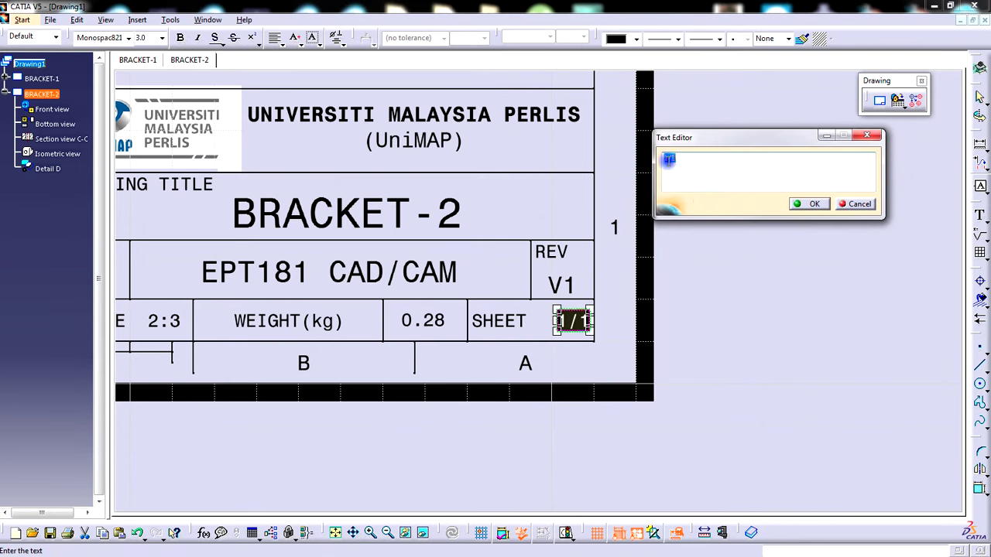
click(664, 175)
key(Delete)
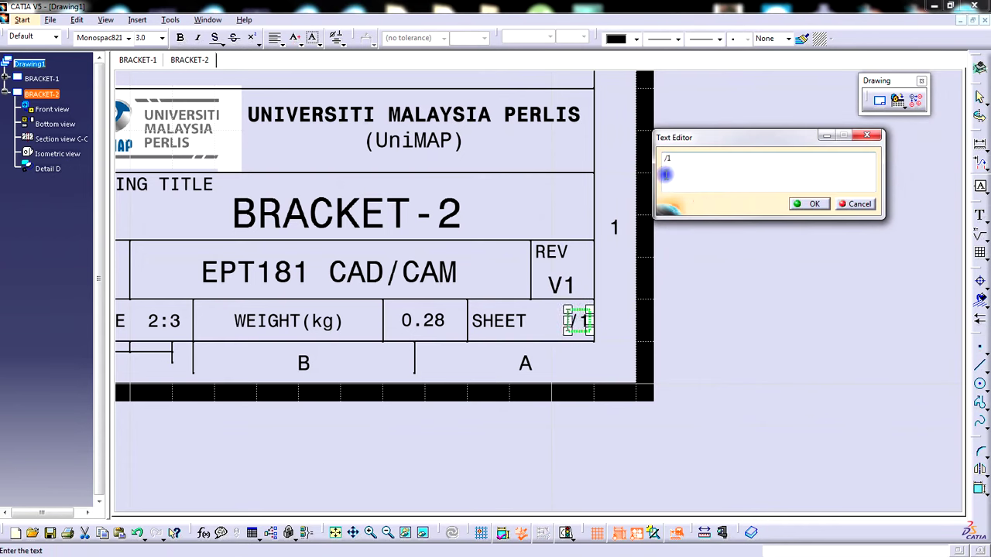
text(2/2)
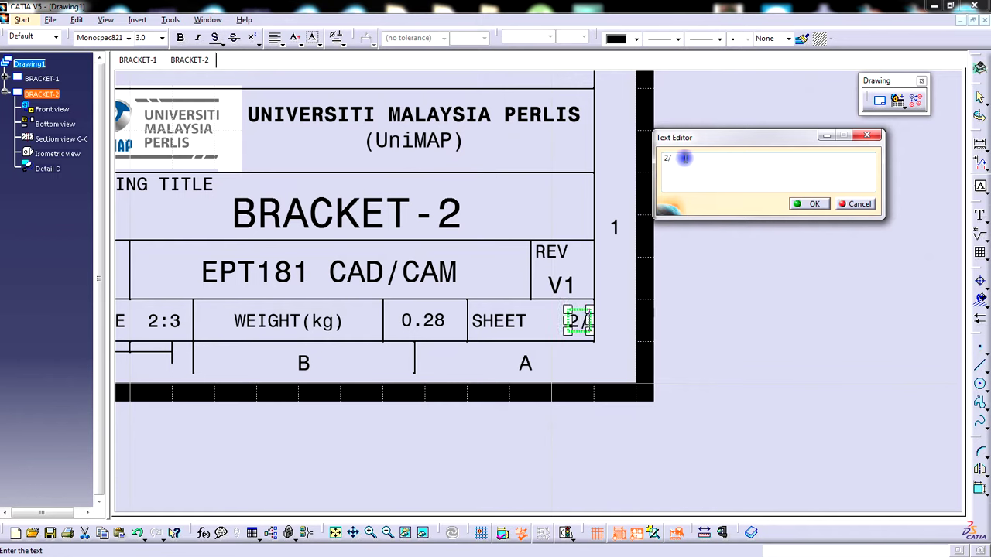
click(808, 203)
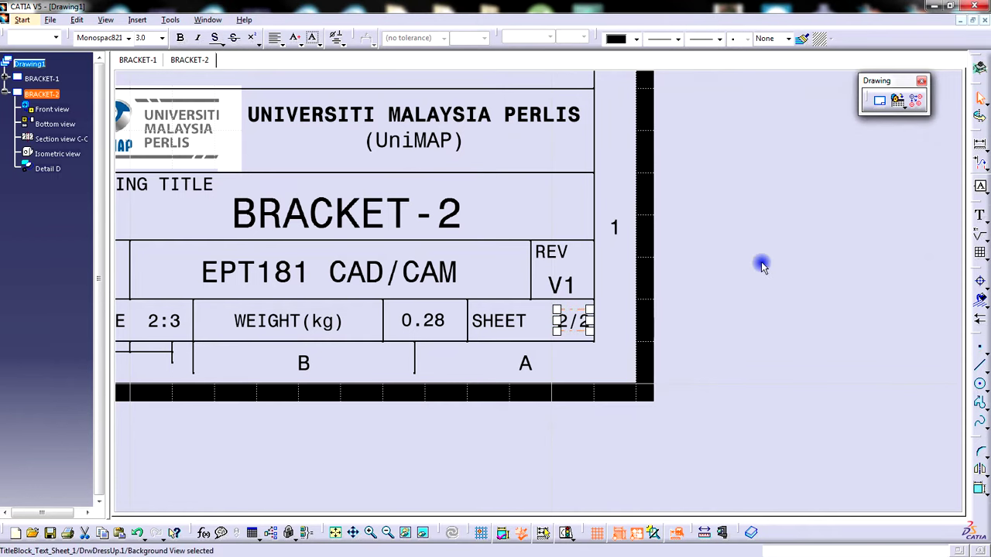
Return the BRACKET-2 sheet from its background to the working views
mouse_move(606, 356)
middle_down()
mouse_move(624, 403)
mouse_move(557, 354)
mouse_move(752, 447)
mouse_move(758, 462)
middle_up()
middle_drag(650, 343, 726, 418)
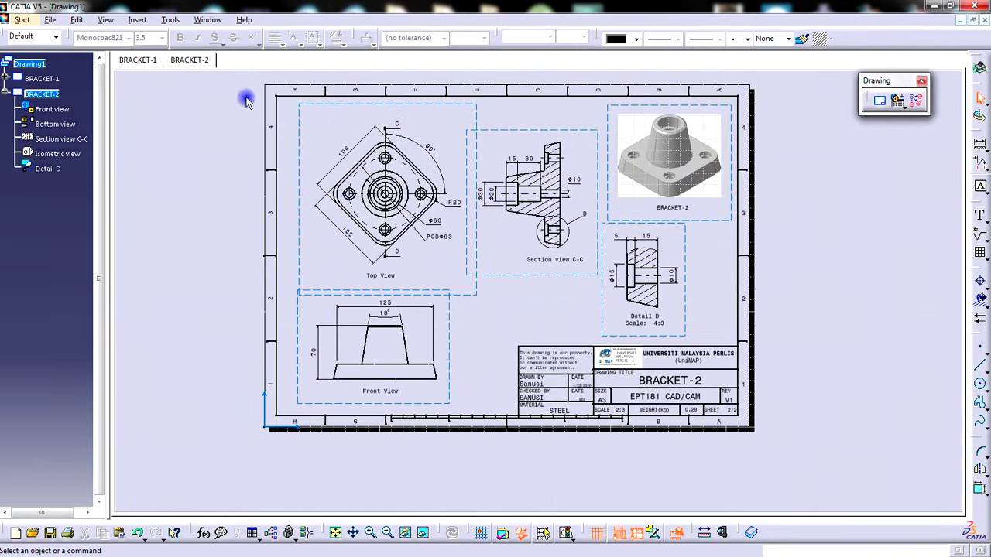
click(78, 19)
click(142, 343)
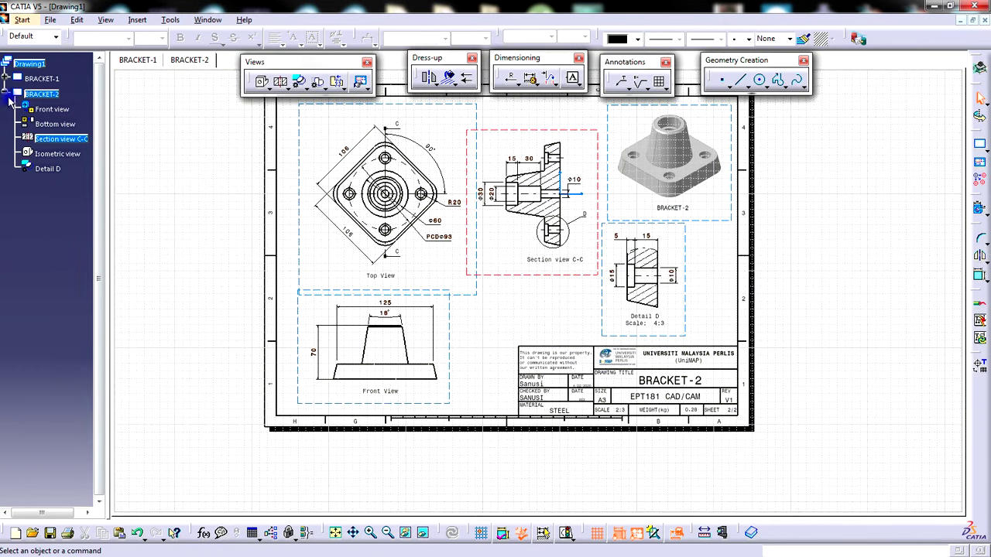
Activate the BRACKET-1 sheet and switch it to its sheet background
click(6, 94)
double_click(54, 80)
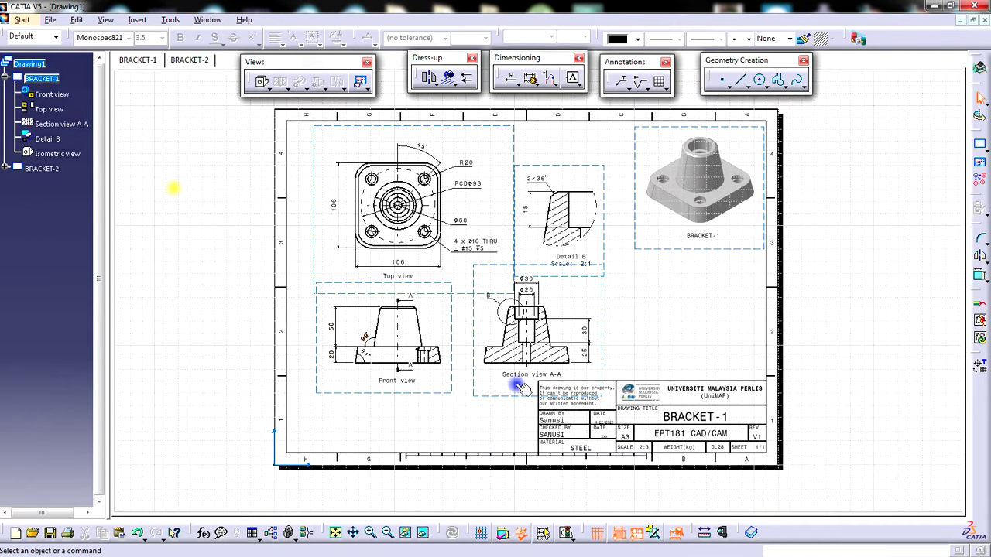
click(78, 19)
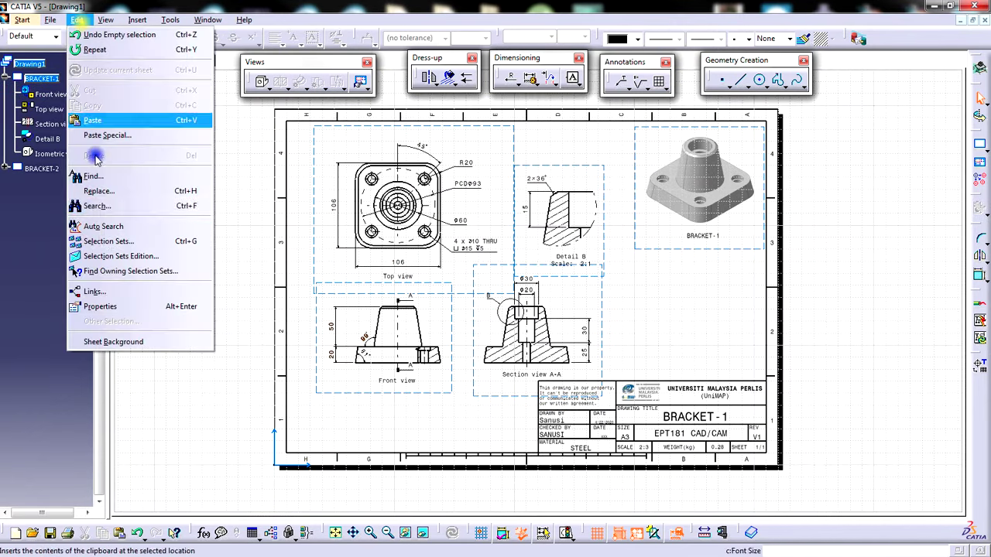
click(124, 342)
Set the sheet number in the BRACKET-1 title block to 1/2
middle_drag(781, 407, 615, 300)
ctrl+middle_drag(646, 317, 659, 174)
middle_drag(700, 333, 583, 197)
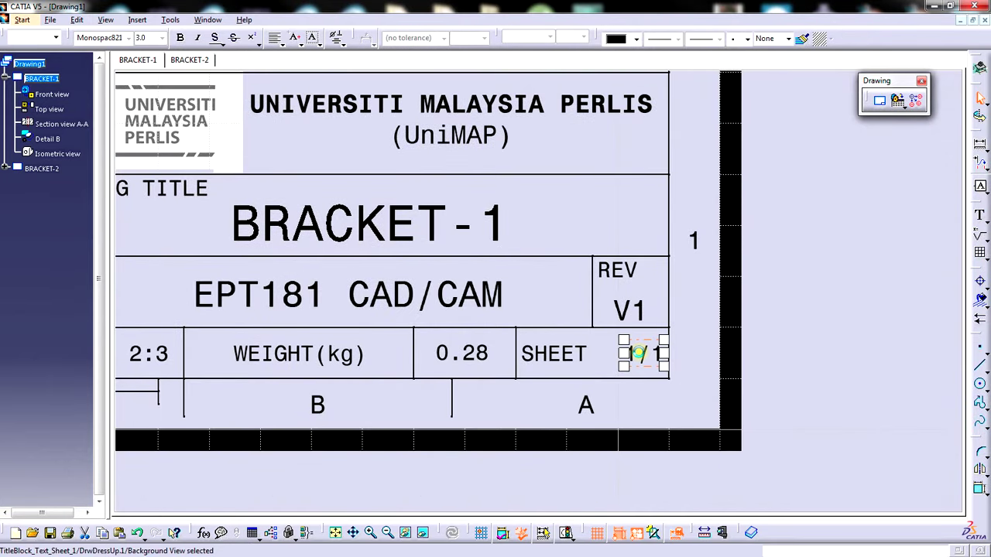
double_click(643, 352)
click(685, 159)
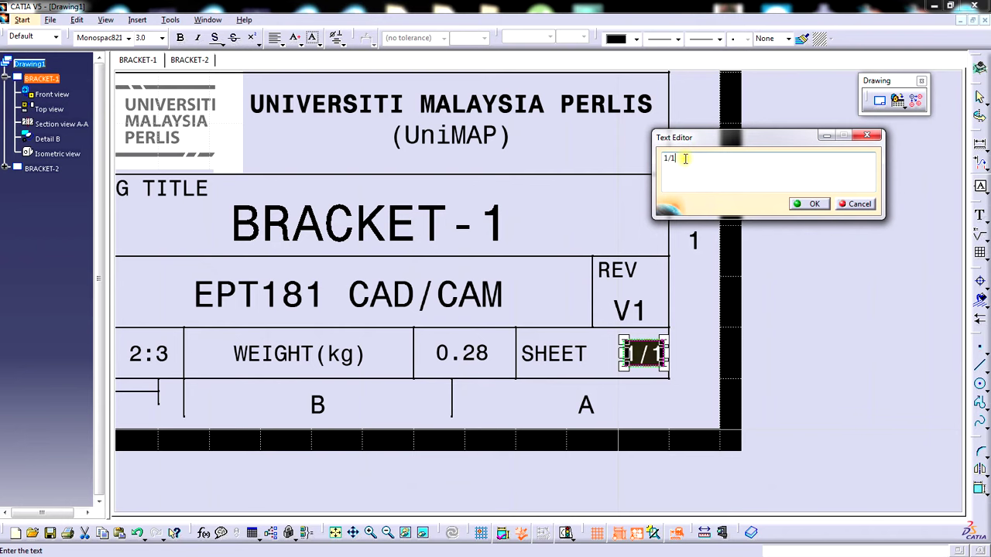
key(BackSpace)
text(2)
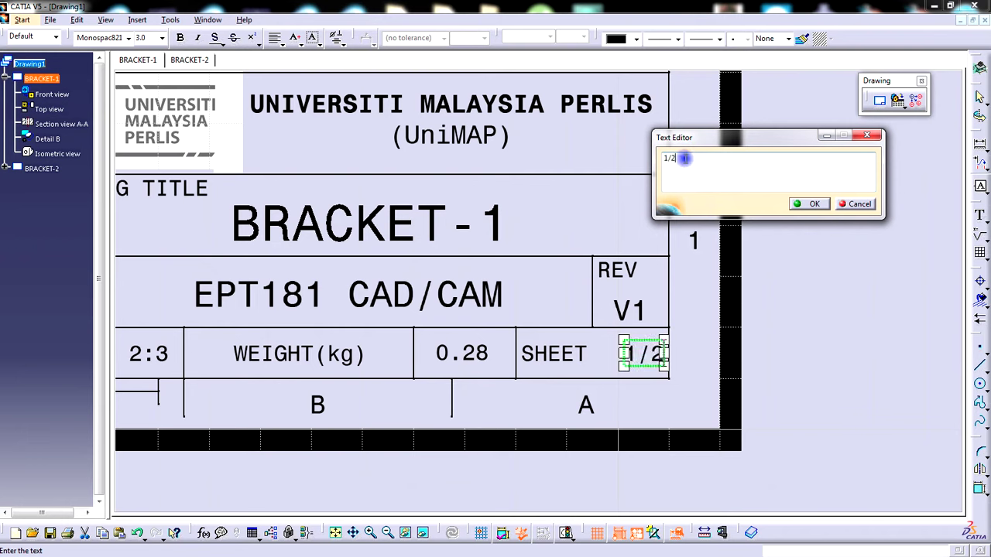
click(810, 204)
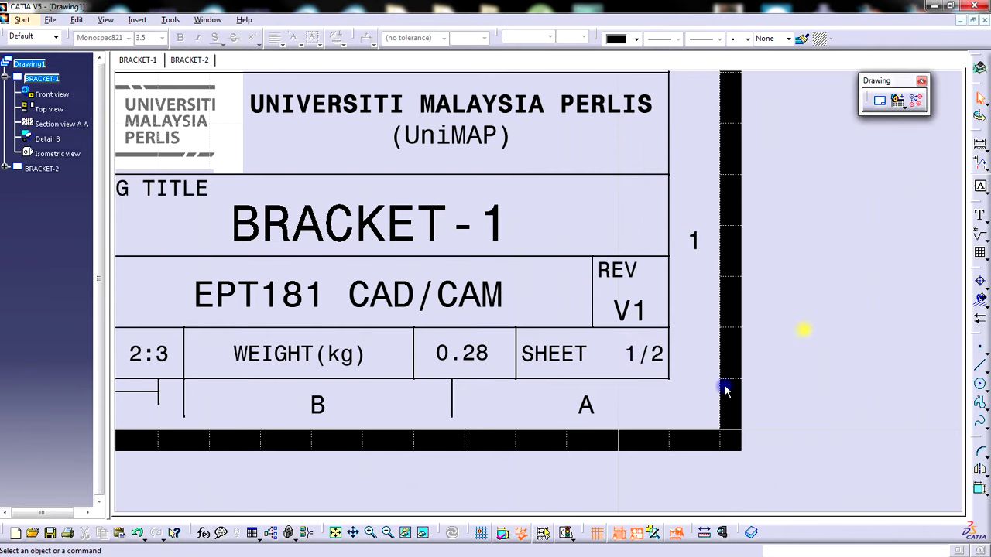
Return the BRACKET-1 sheet to its working views and expand the BRACKET-2 sheet in the specification tree
middle_drag(756, 383, 763, 451)
click(759, 385)
mouse_move(672, 349)
middle_down()
mouse_move(779, 413)
mouse_move(801, 463)
mouse_move(770, 395)
middle_up()
click(791, 419)
click(77, 19)
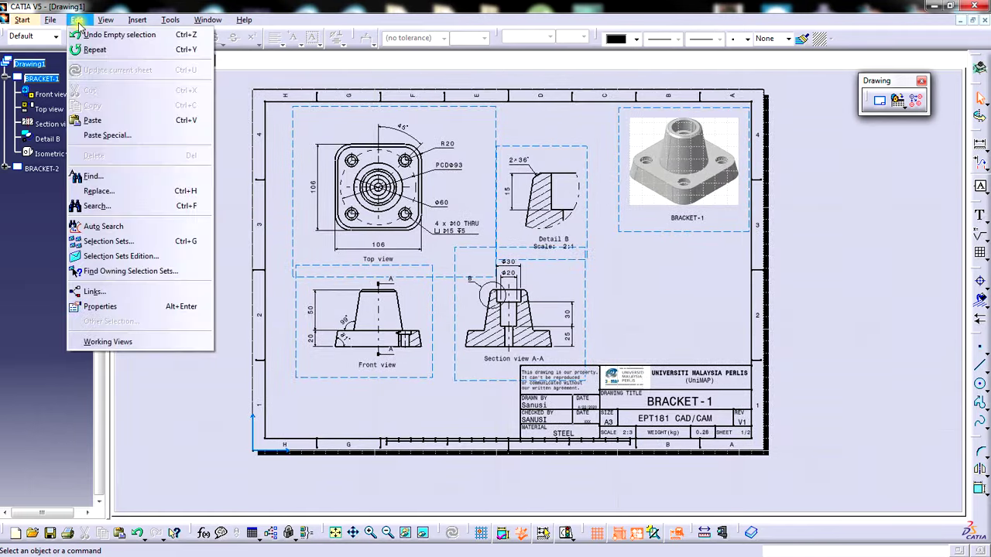
click(131, 346)
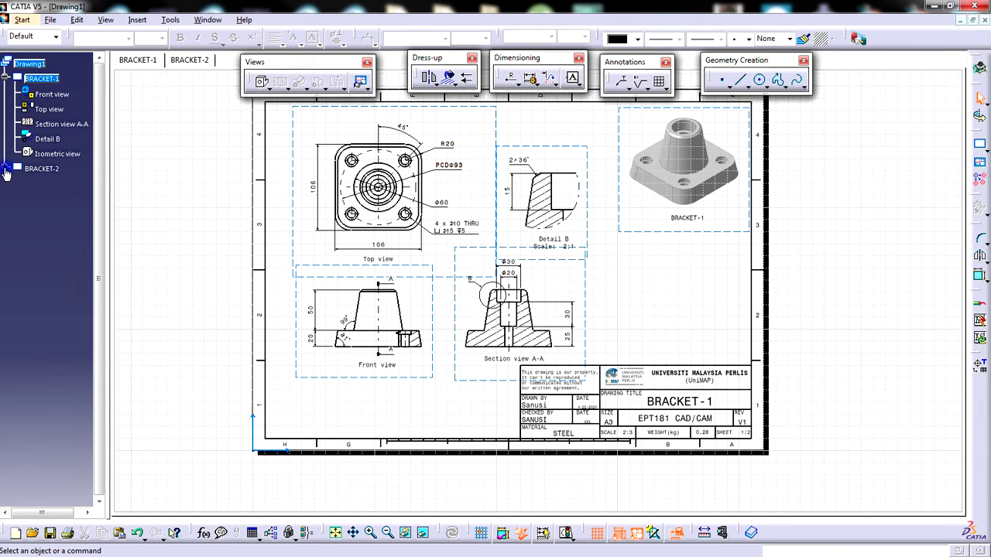
click(6, 169)
click(32, 63)
middle_drag(621, 275, 627, 299)
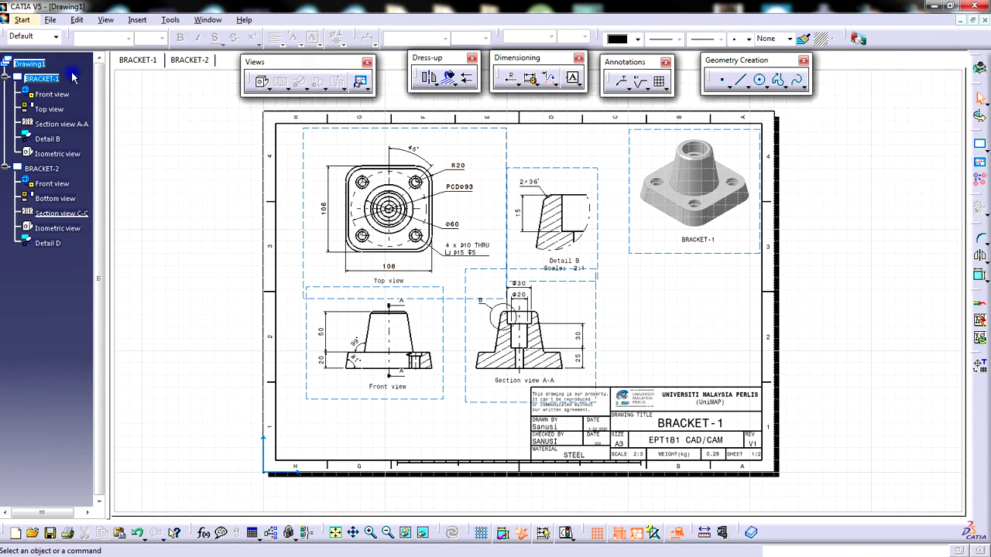
Save the drawing under a new name, DRAFTING EXERCISE -DETAIL DRAWING, as a CATDrawing file, proceeding without saving the linked modified document
click(49, 20)
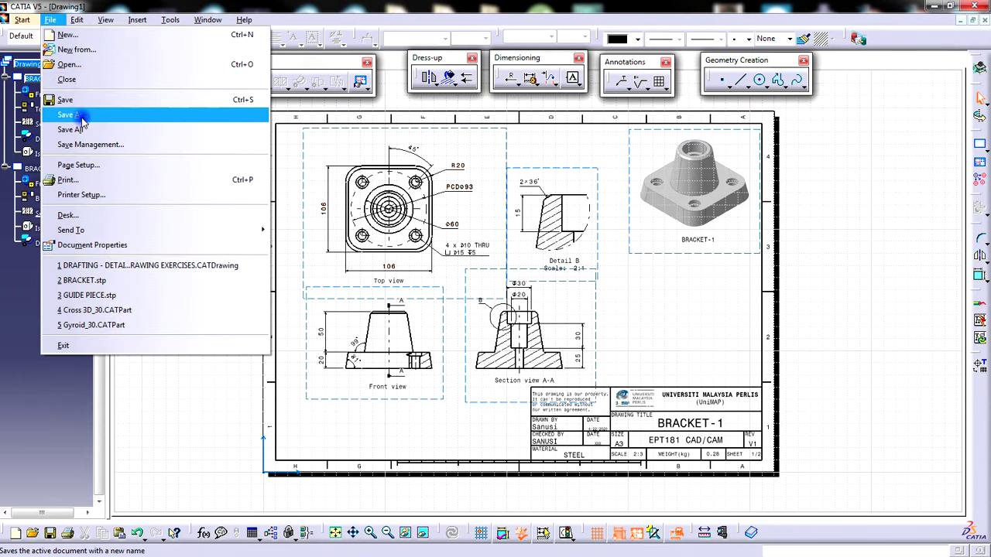
click(85, 116)
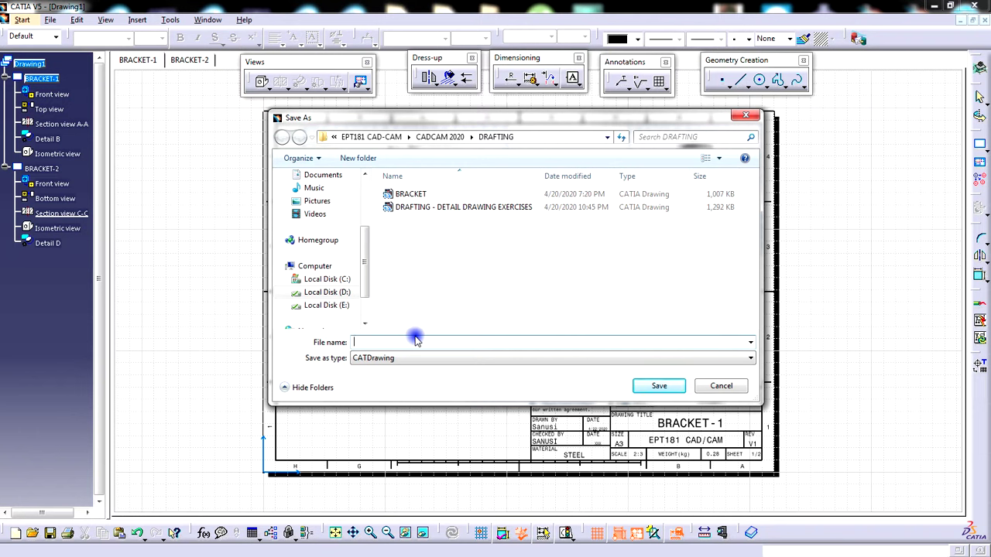
text(DRAFTING)
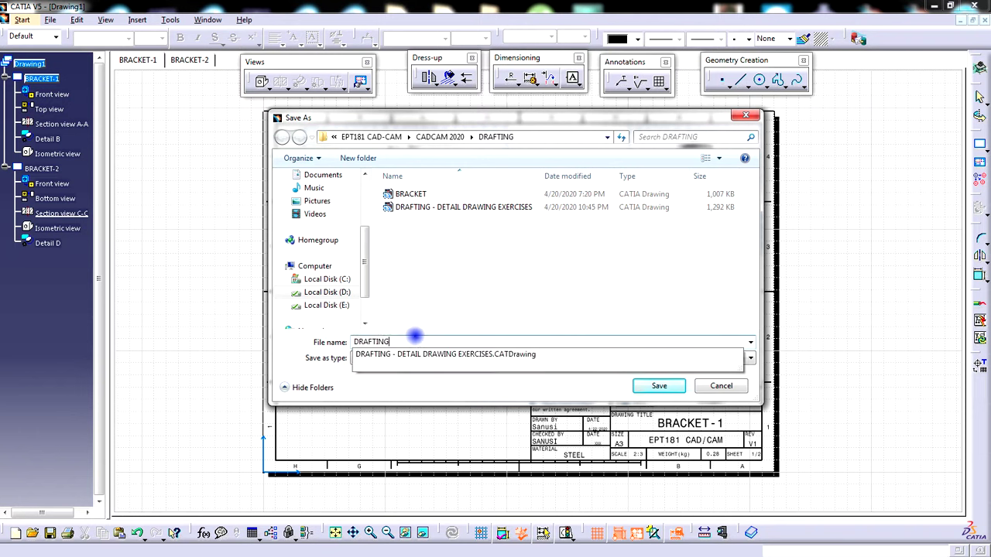
text( EXERCISE -DETAIL DRAWING)
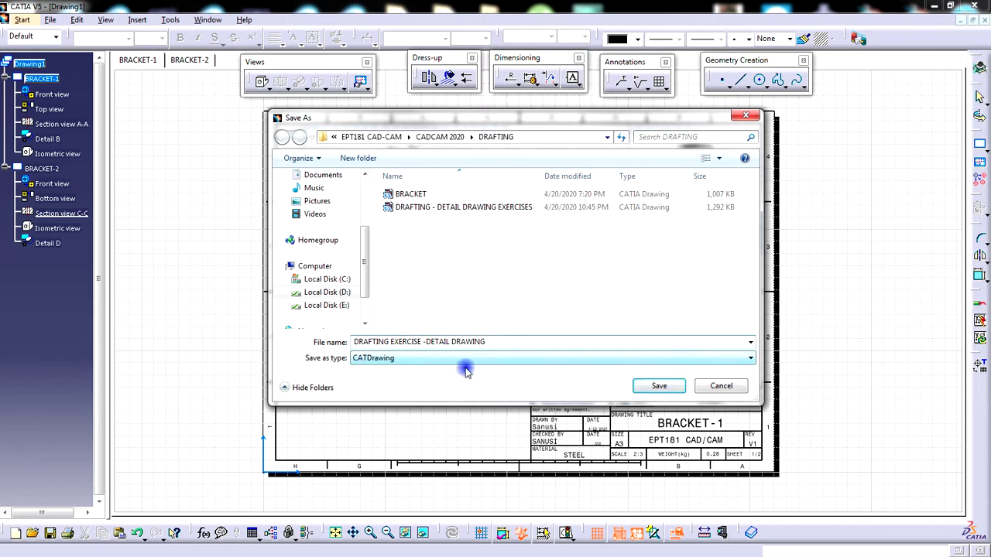
click(660, 385)
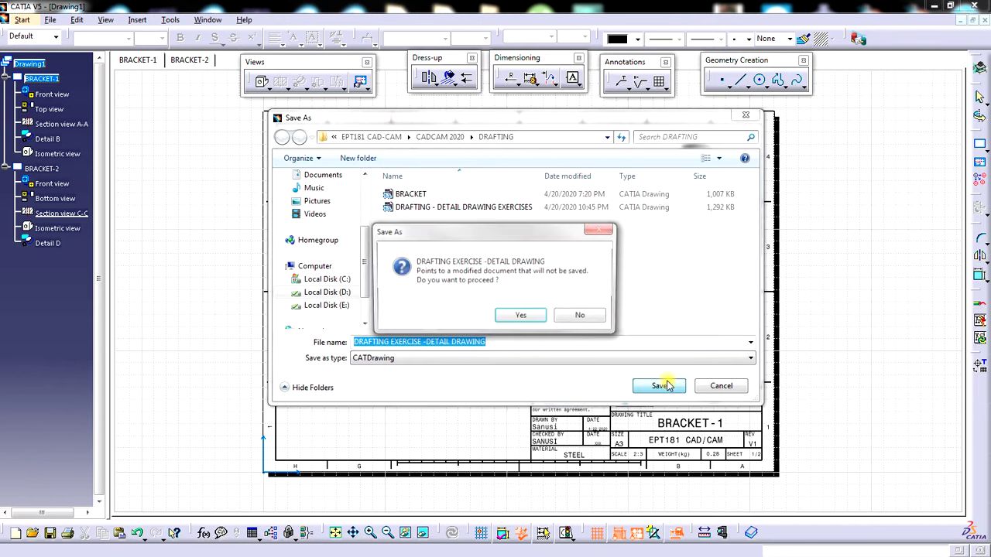
click(510, 314)
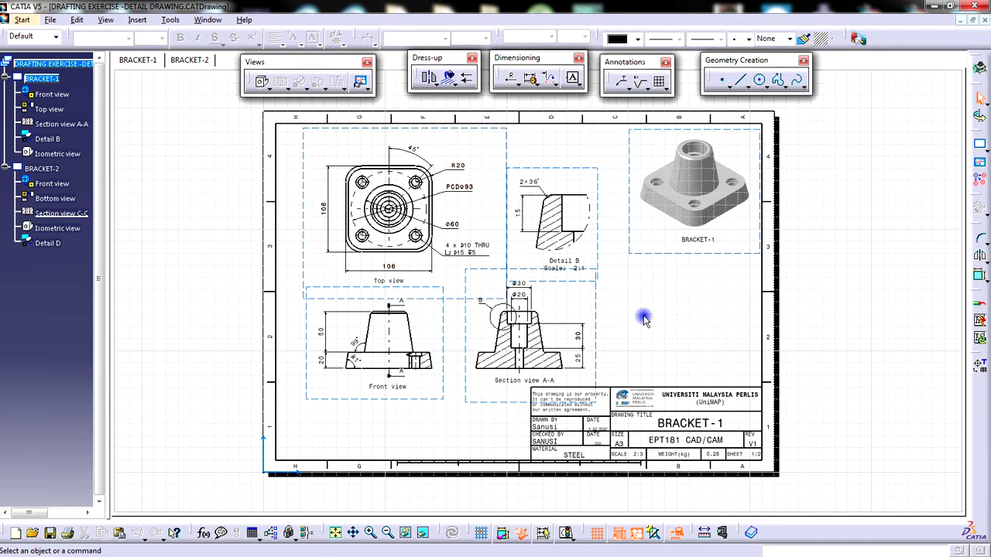
Start printing the BRACKET-1 drawing and choose Adobe PDF as the printer
ctrl+middle_drag(643, 315, 646, 316)
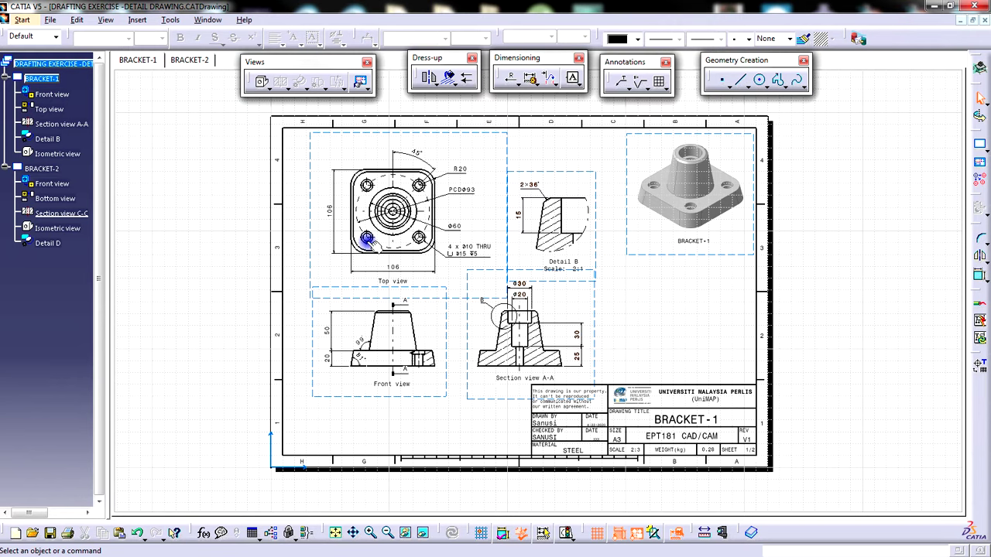
middle_drag(202, 211, 198, 211)
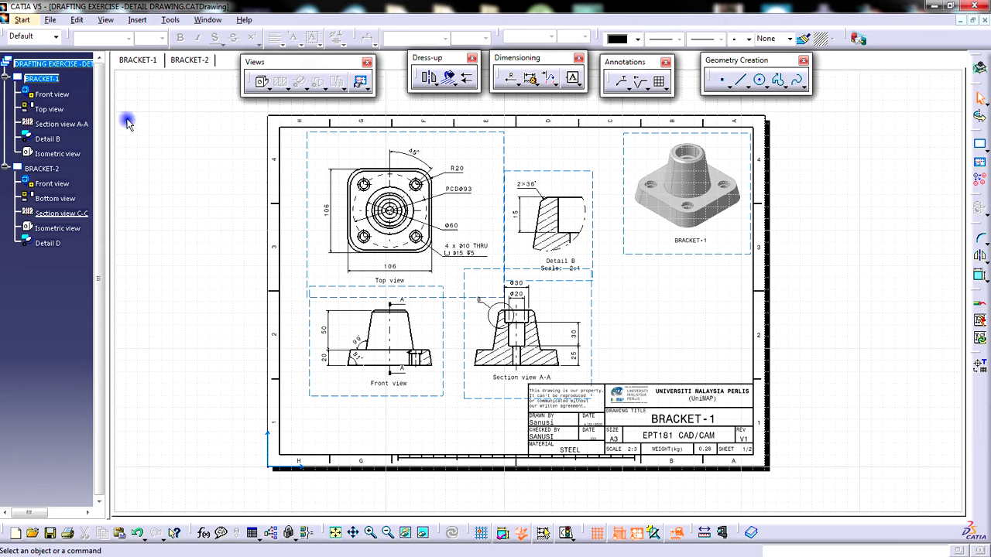
click(56, 20)
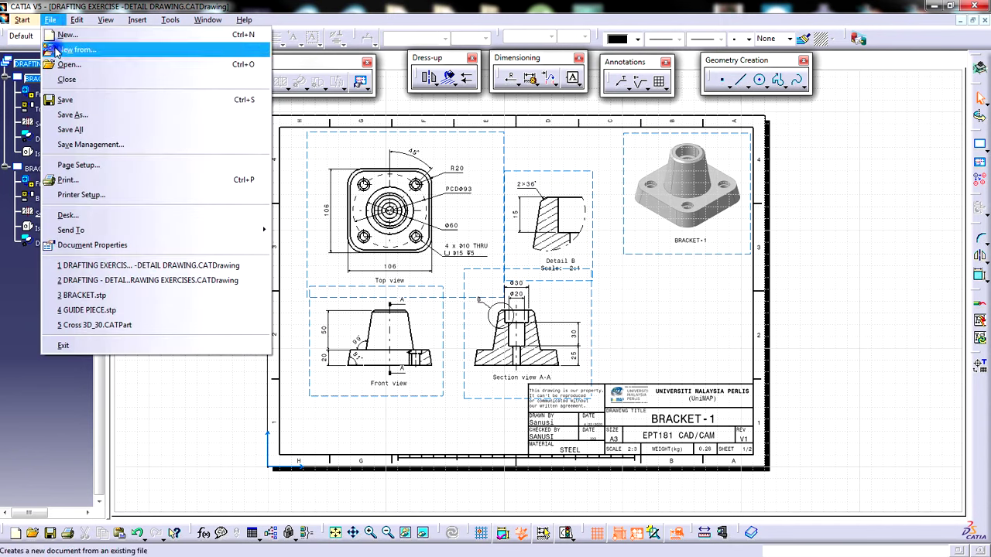
click(77, 182)
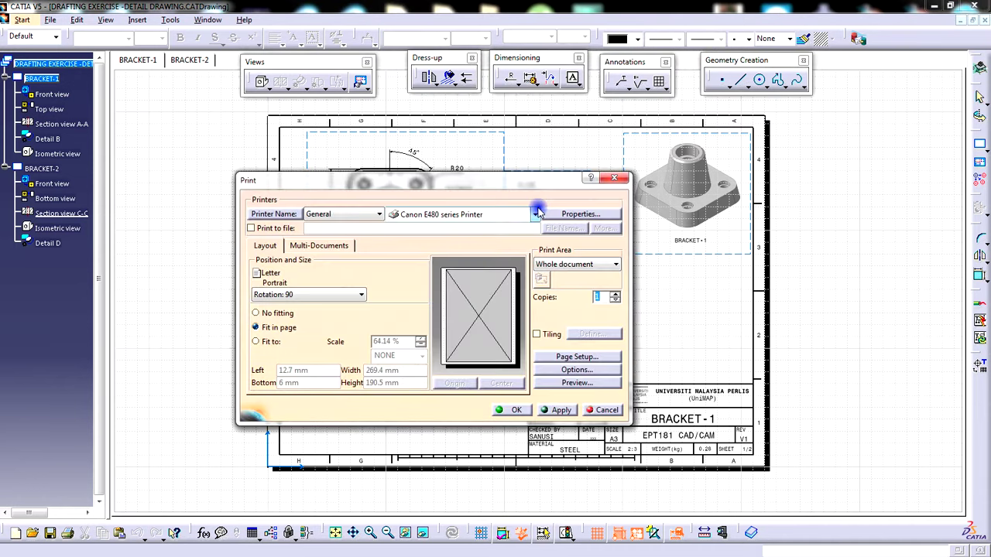
click(22, 502)
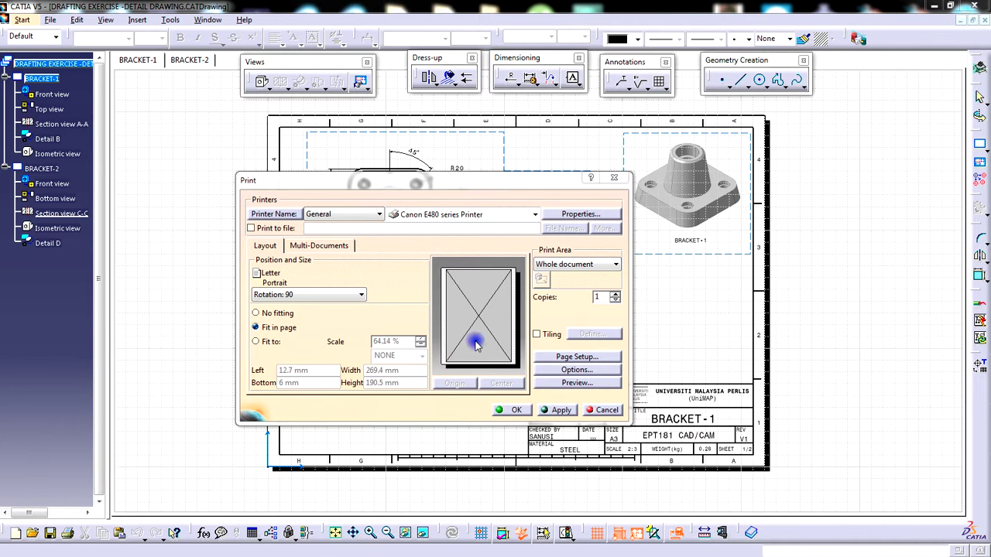
click(534, 215)
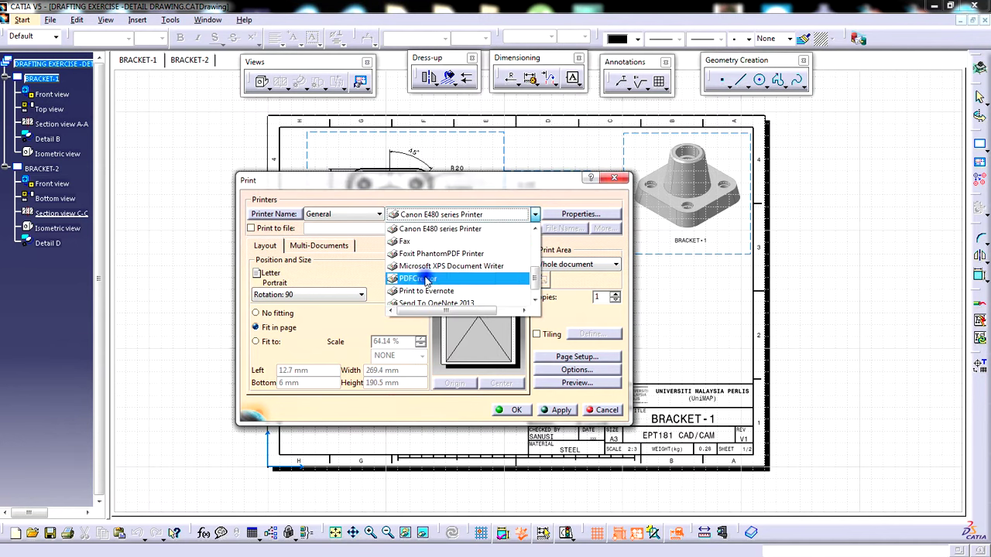
drag(536, 284, 539, 266)
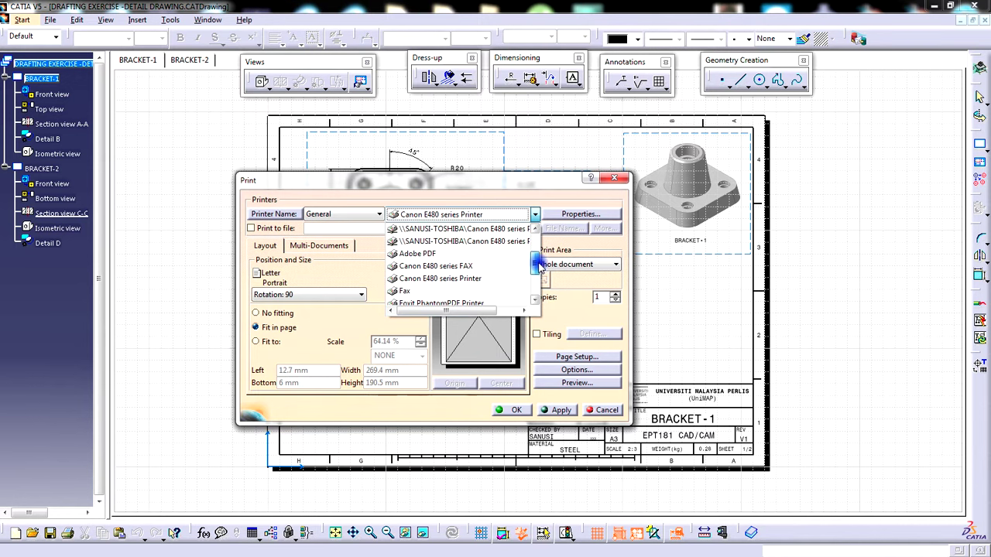
click(433, 254)
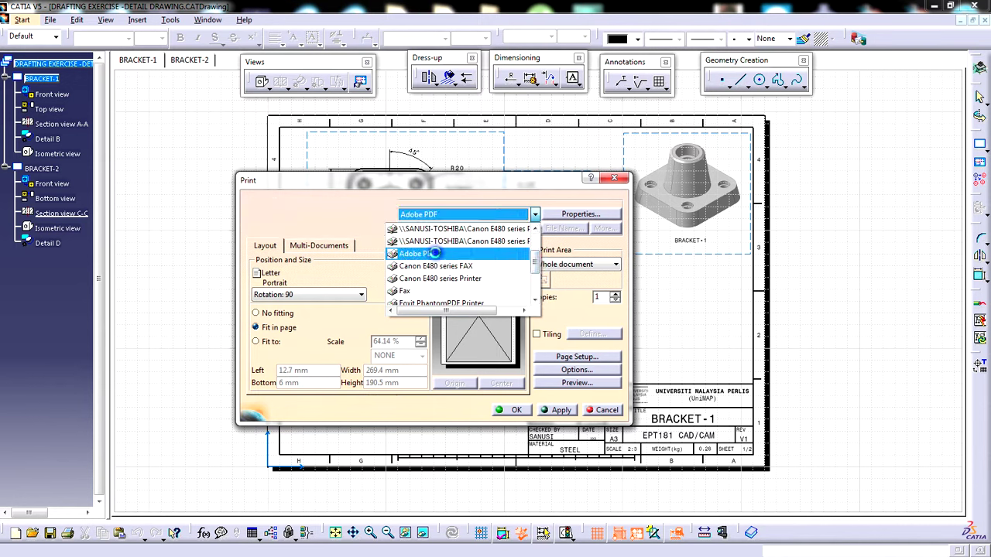
In the Adobe PDF printer properties, set the default settings to High Quality Print and the page size to A4
click(593, 218)
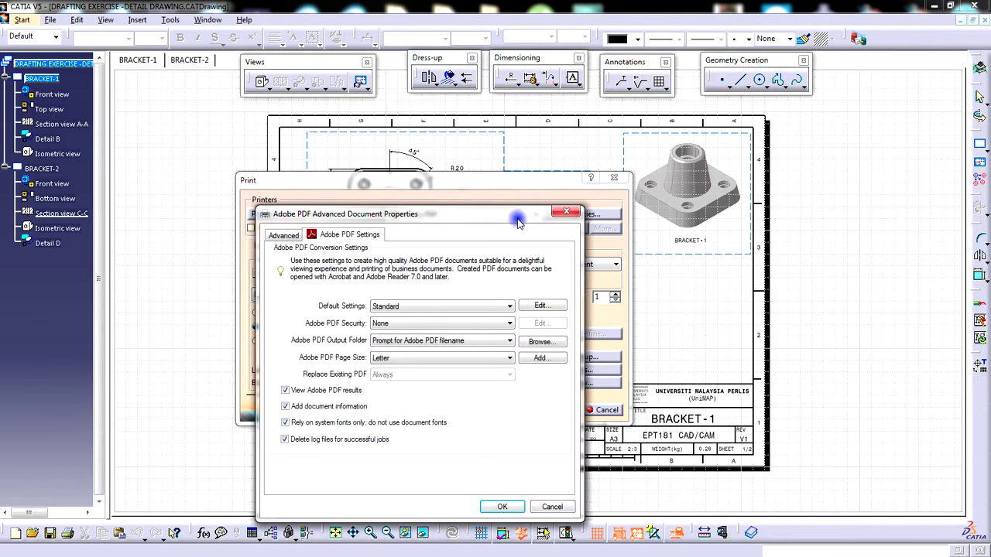
drag(518, 222, 553, 131)
click(457, 215)
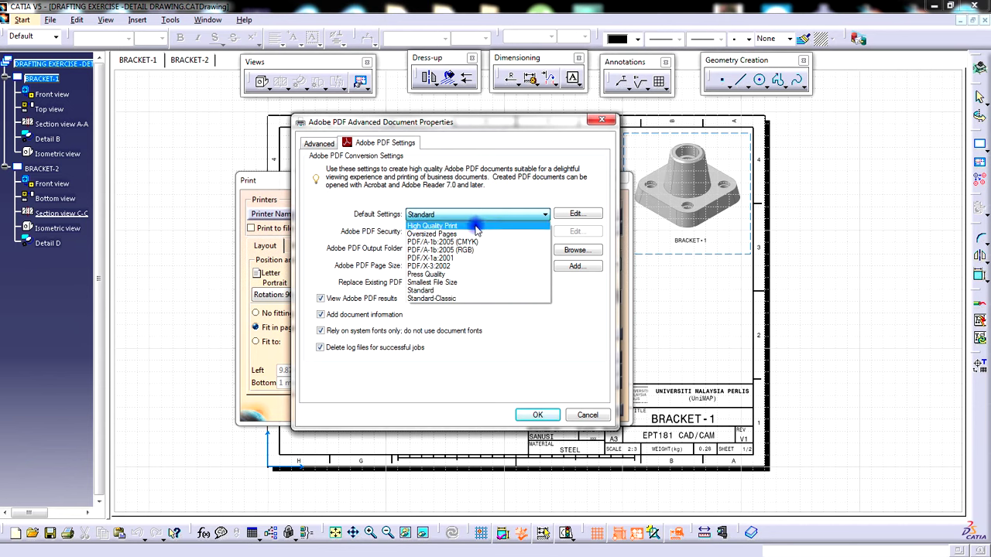
click(475, 227)
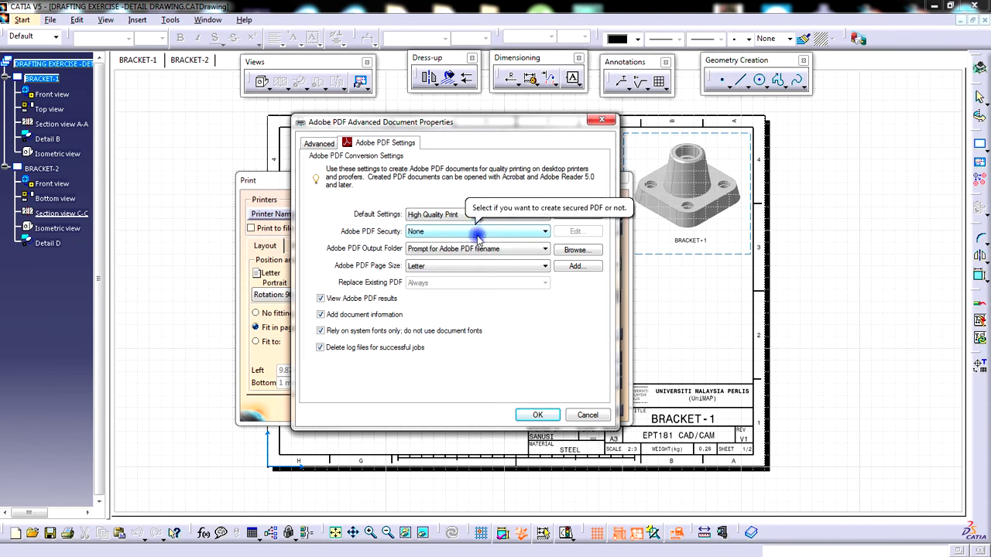
click(514, 267)
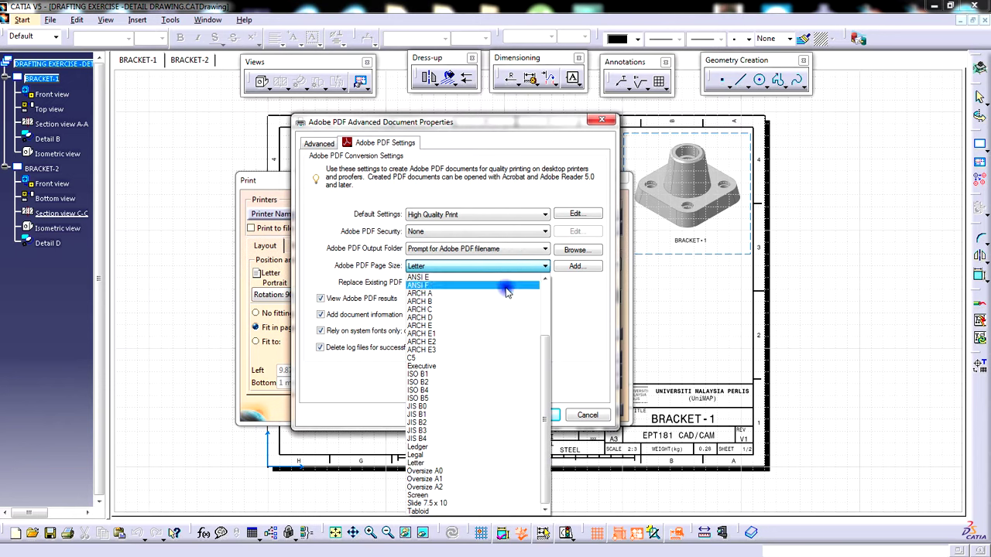
scroll(465, 325, up, 4)
click(450, 329)
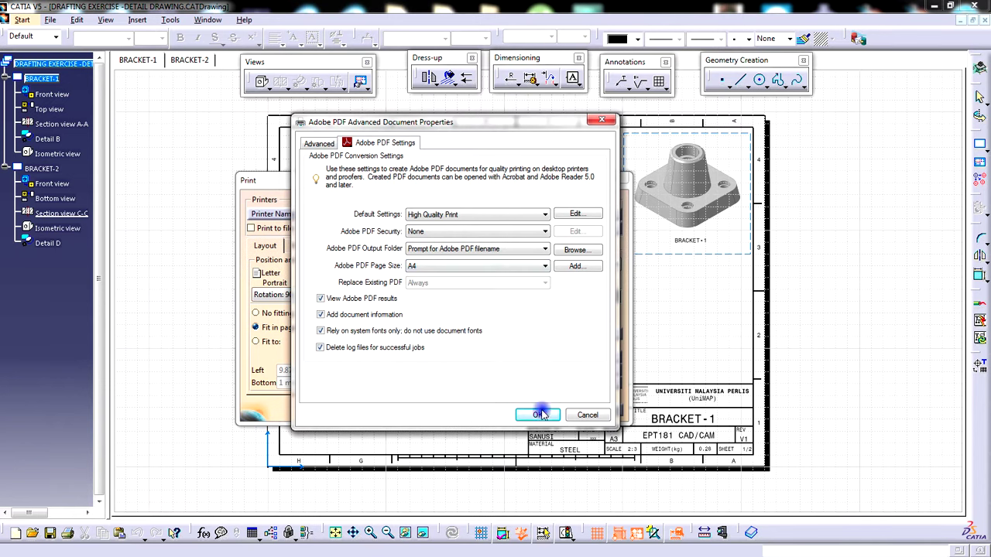
Set the Adobe PDF print quality to 4000dpi in the advanced settings and accept the printer properties
click(318, 144)
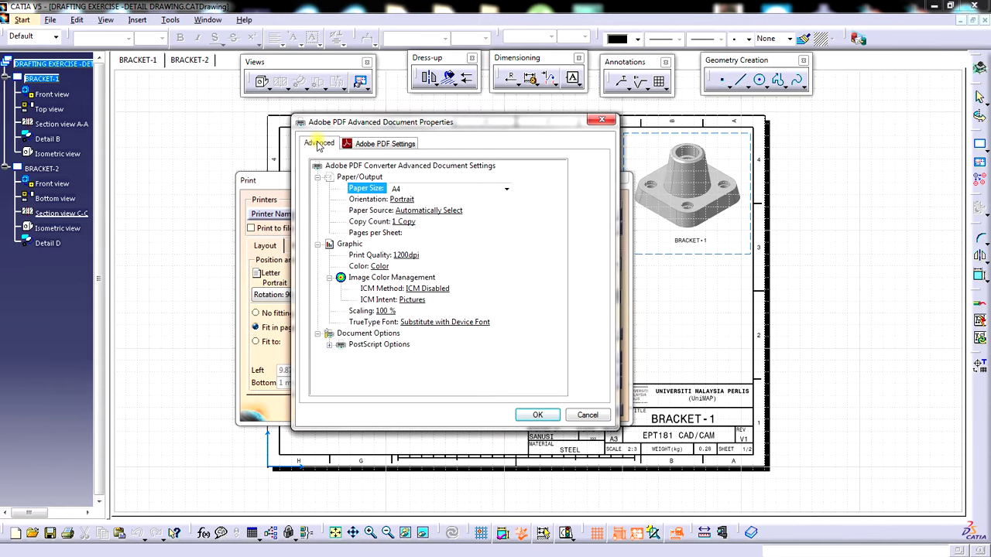
click(412, 256)
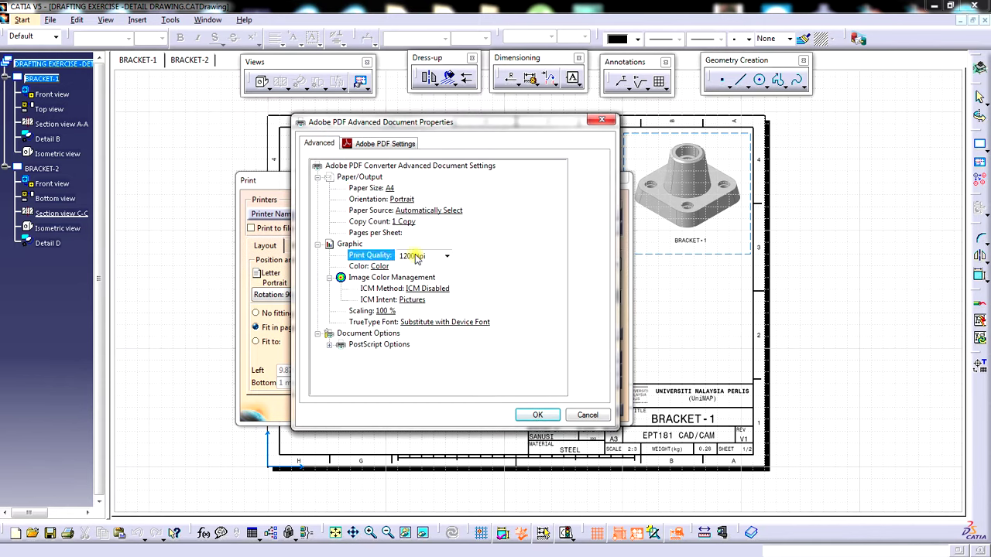
click(434, 258)
click(422, 348)
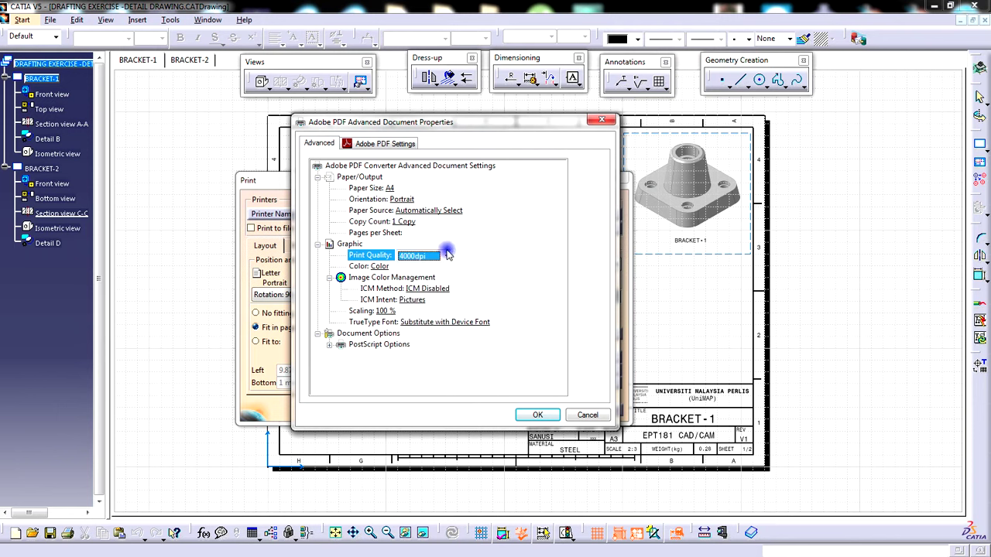
click(535, 414)
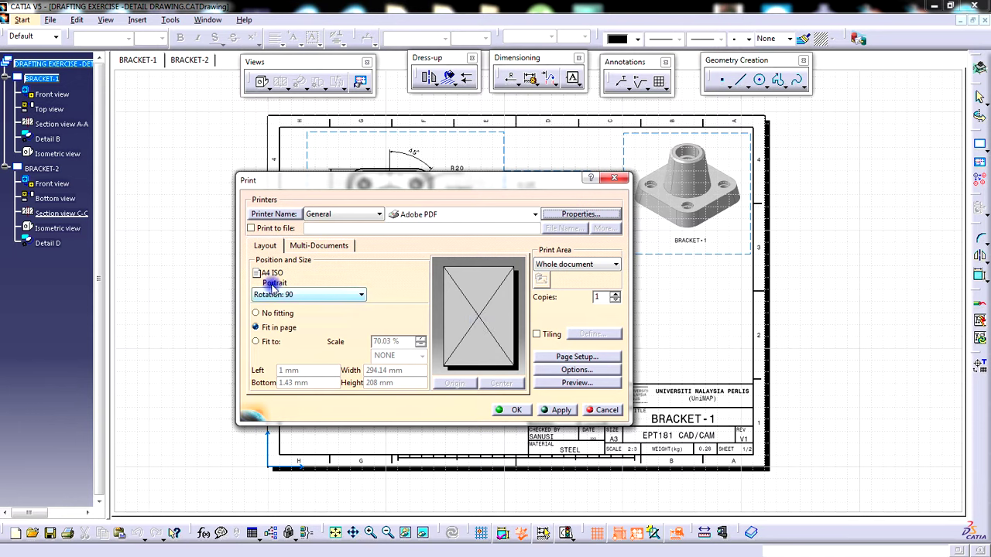
Run the print and create a folder named DRAFTING EXERCISE ASSIGNMENT inside DRAFTING as the PDF's save location
click(515, 410)
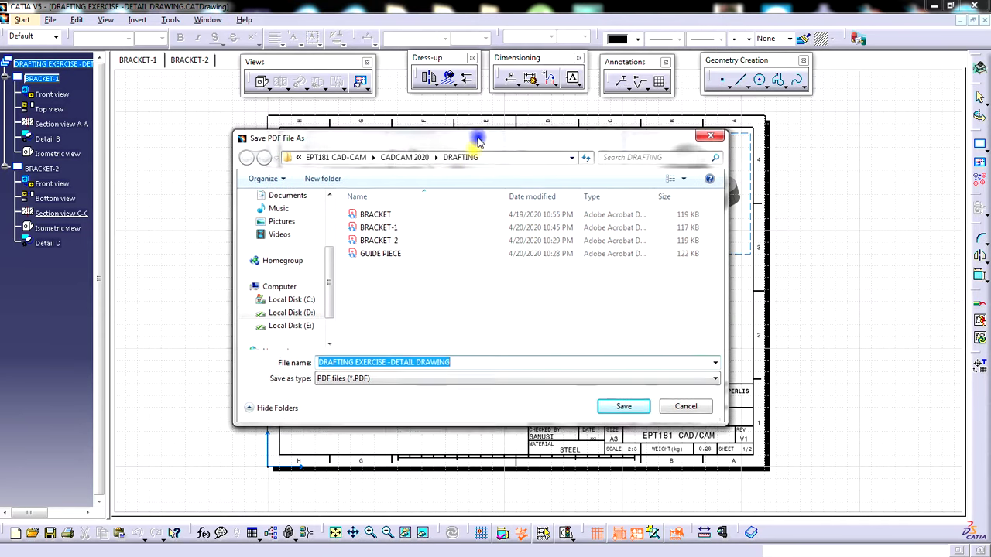
click(323, 178)
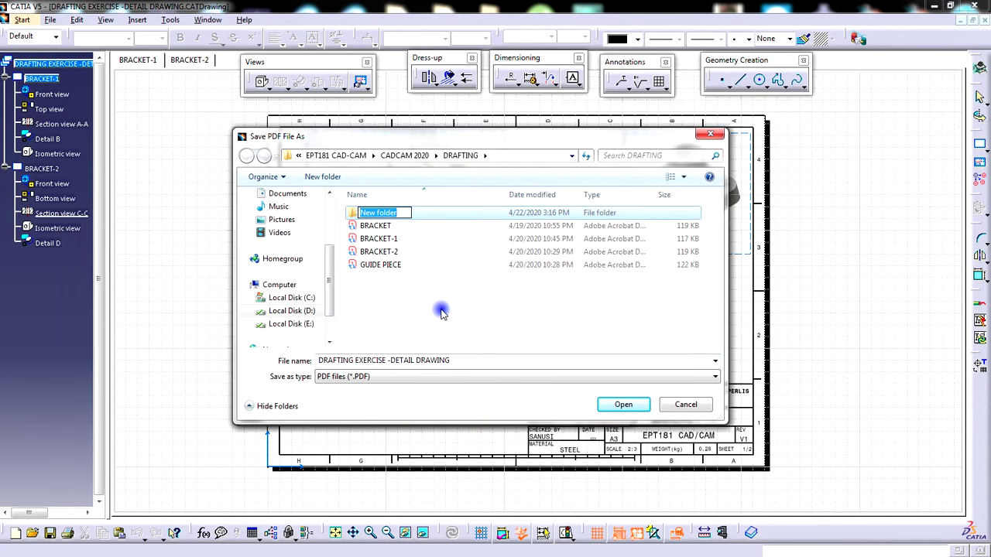
text(EXERCISE ASSIGNMENT)
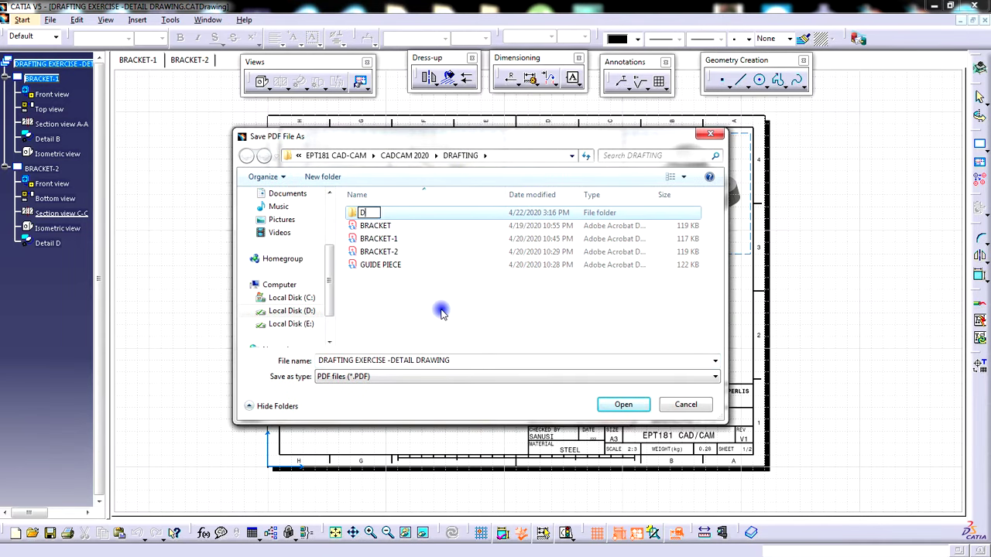
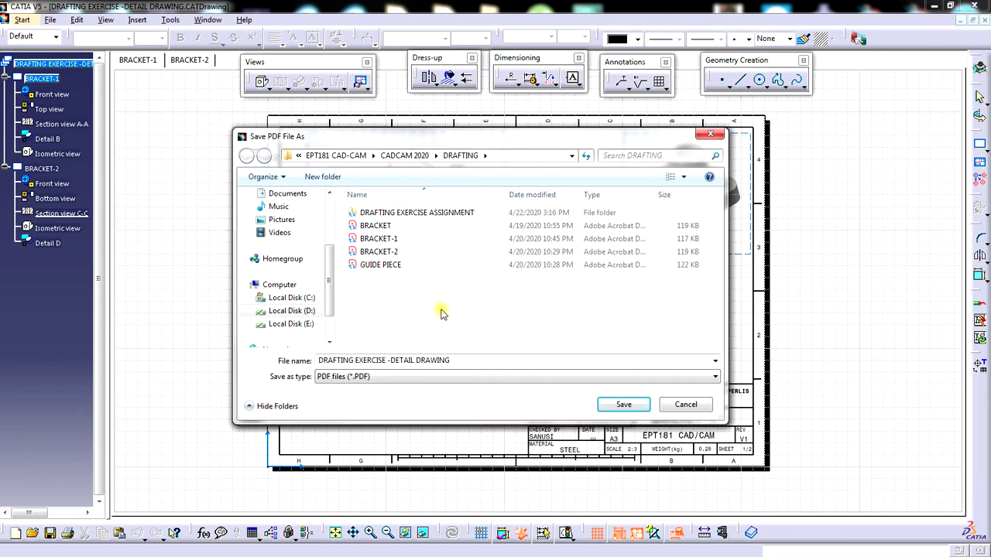
click(447, 217)
click(624, 405)
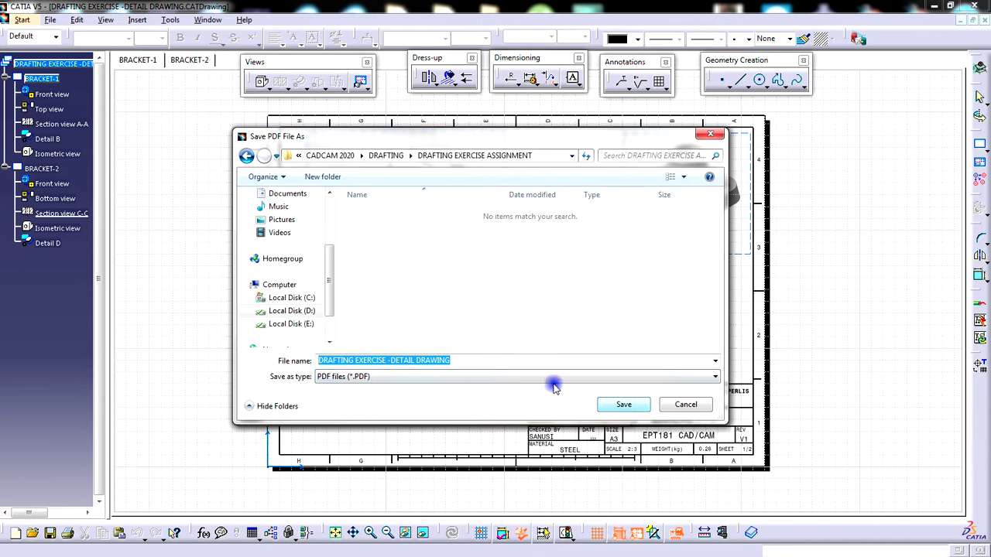
Save the PDF as DRAFTING EXERCISE -DETAIL DRAWING (BRACKET-1) in the DRAFTING EXERCISE ASSIGNMENT folder
drag(462, 141, 613, 164)
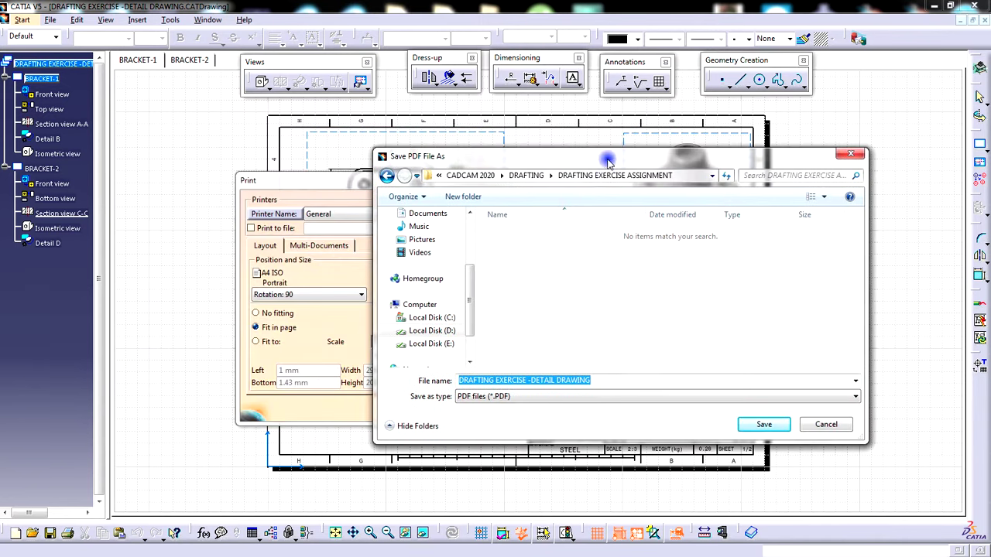
click(597, 381)
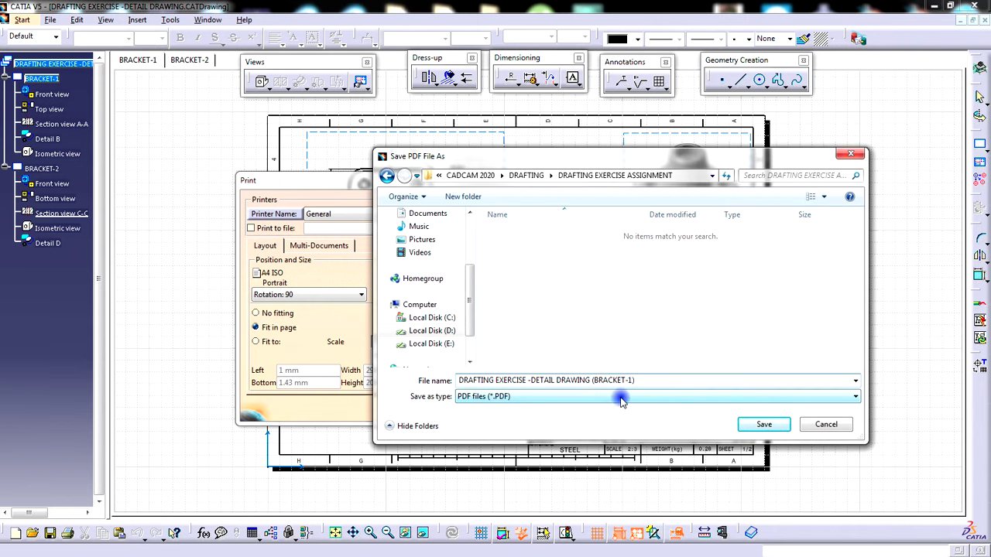
click(765, 425)
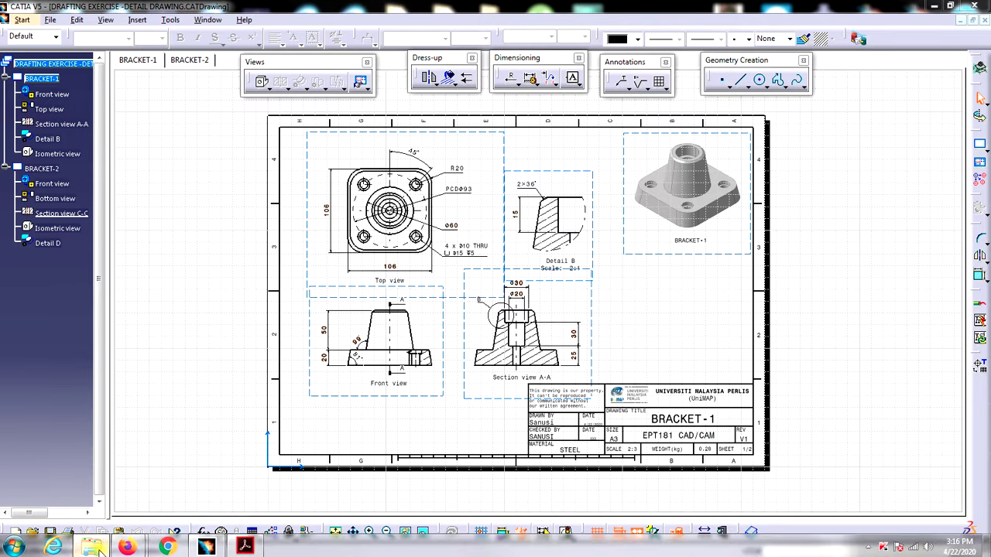
Switch to Windows Explorer and open the exported BRACKET-1 PDF from the DRAFTING EXERCISE ASSIGNMENT folder in a maximized Adobe Acrobat window
click(99, 548)
double_click(195, 82)
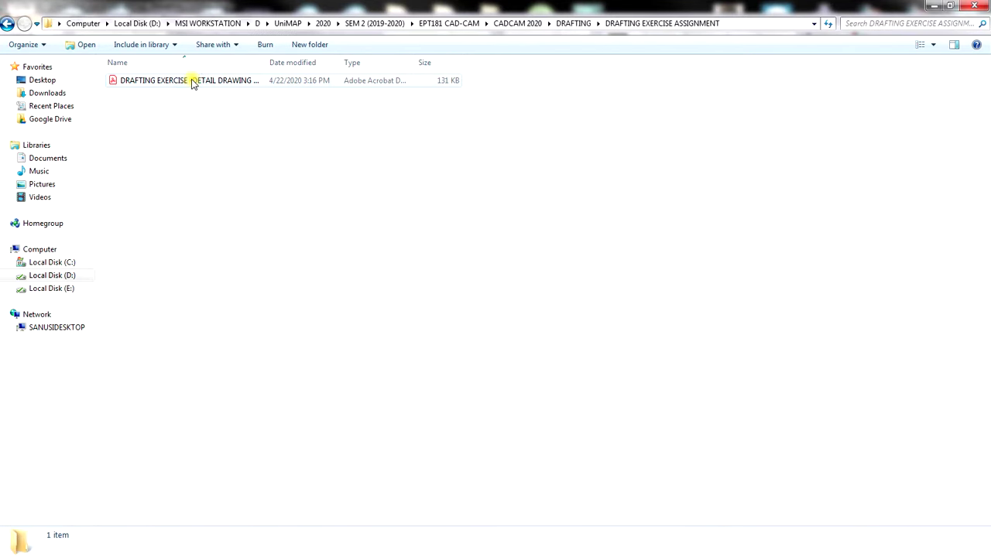
click(218, 82)
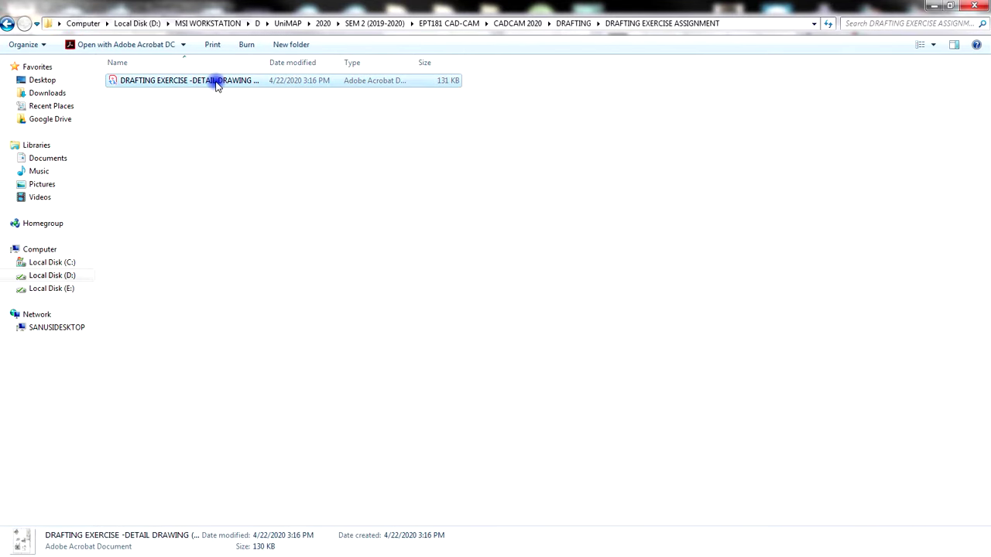
double_click(188, 80)
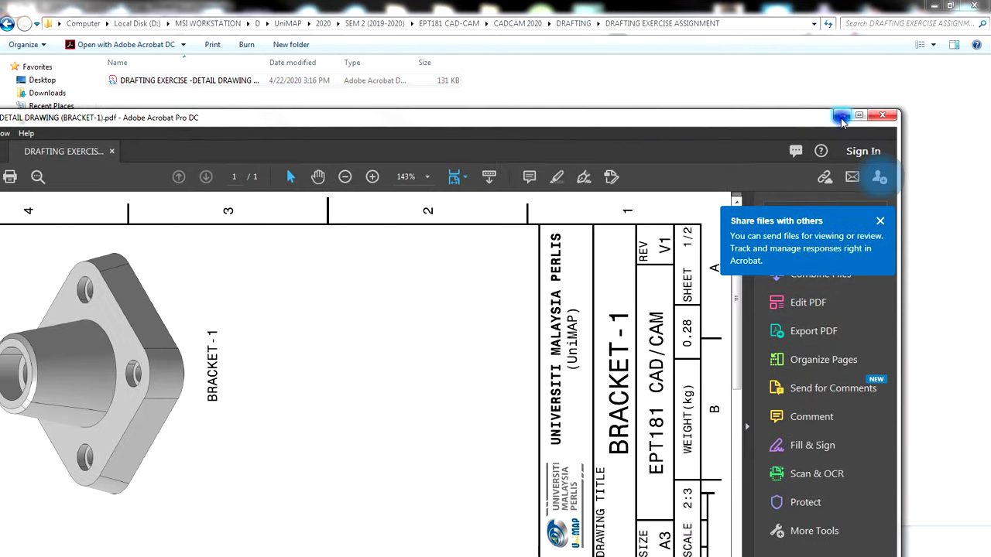
click(858, 115)
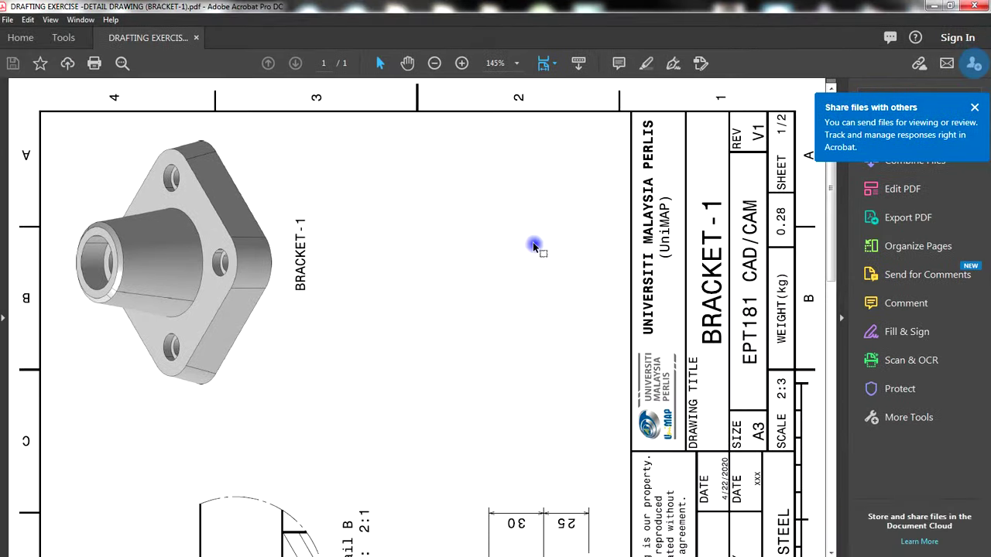
Rotate the PDF view clockwise so the BRACKET-1 sheet reads in landscape, and check the whole page
ctrl+scroll(400, 293, down, 2)
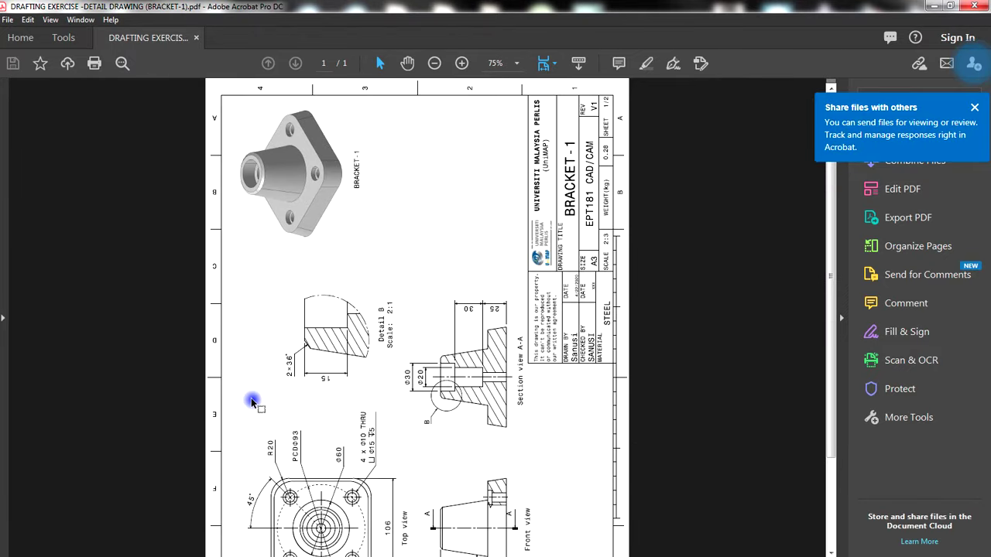
click(50, 20)
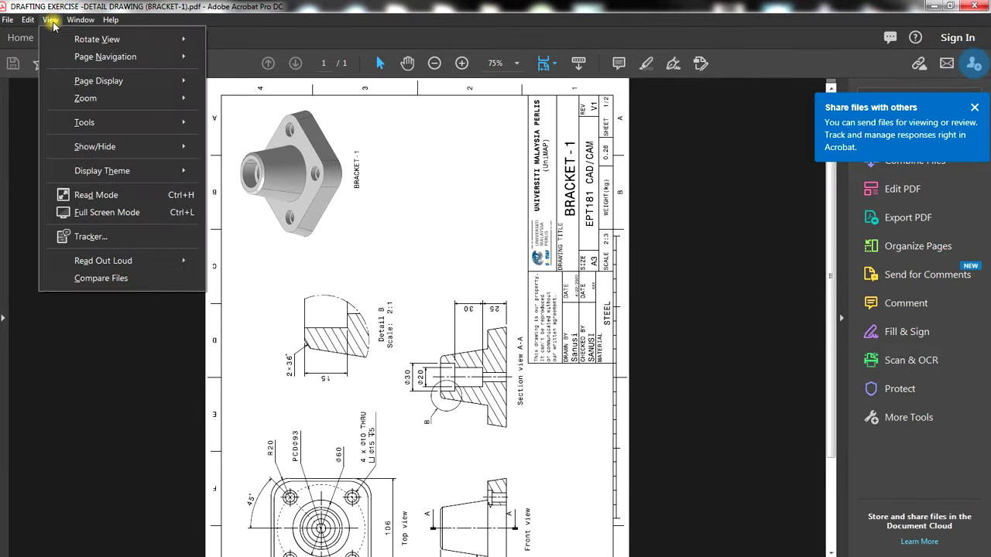
mouse_move(186, 39)
click(254, 42)
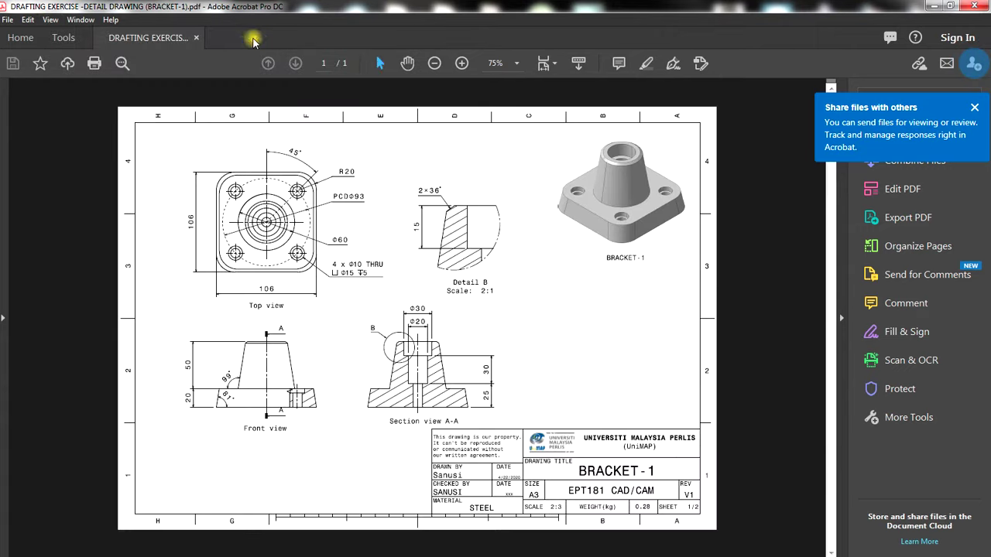
key(ctrl+0)
key(ctrl+minus)
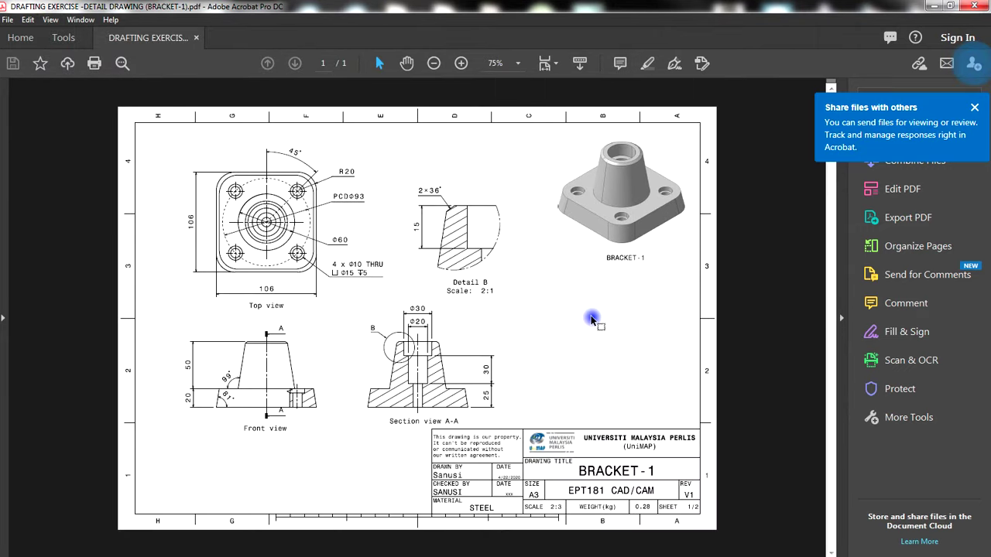